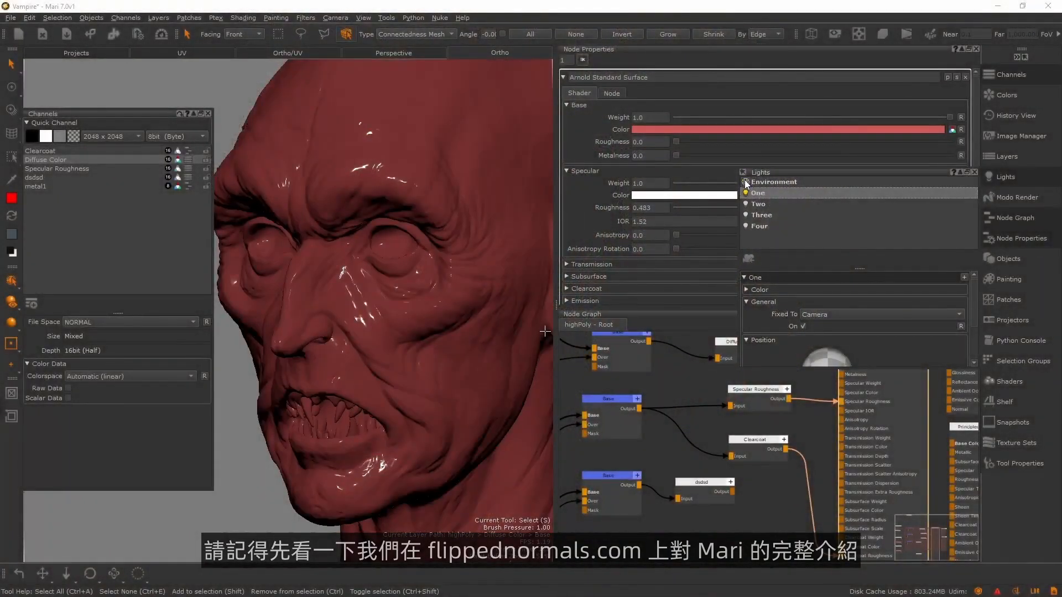
- Turn on the Environment light and view the lit vampire head from another angle
{"action": "left_click", "coordinate": [746, 183]}
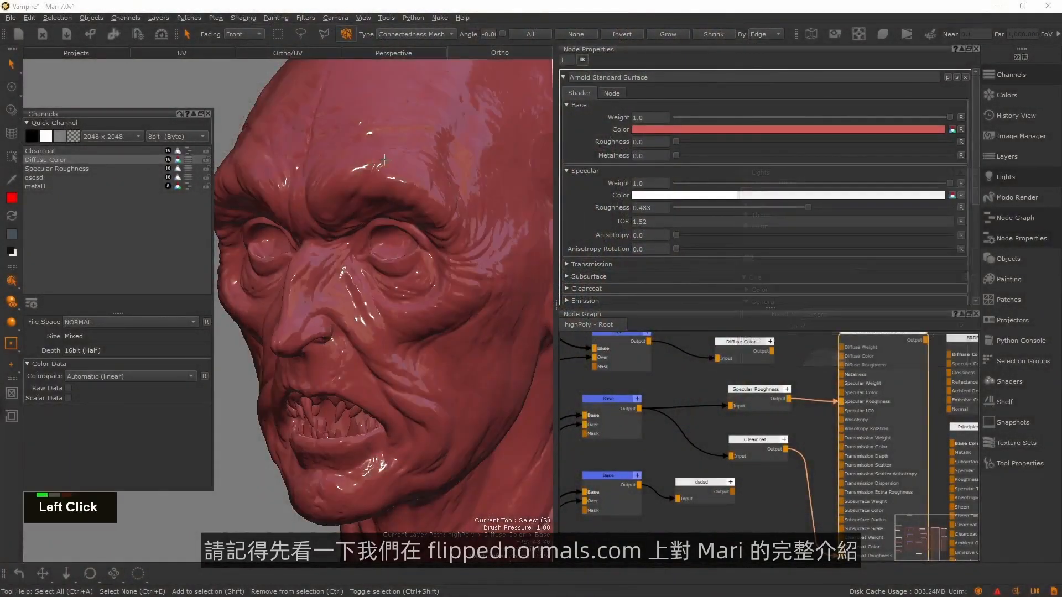
{"action": "left_click_drag", "start_coordinate": [365, 271], "coordinate": [442, 266], "text": "alt"}
{"action": "middle_click_drag", "start_coordinate": [442, 265], "coordinate": [437, 255], "text": "alt"}
{"action": "right_click_drag", "start_coordinate": [459, 254], "coordinate": [434, 262], "text": "alt"}
{"action": "middle_click_drag", "start_coordinate": [434, 262], "coordinate": [435, 279], "text": "alt"}
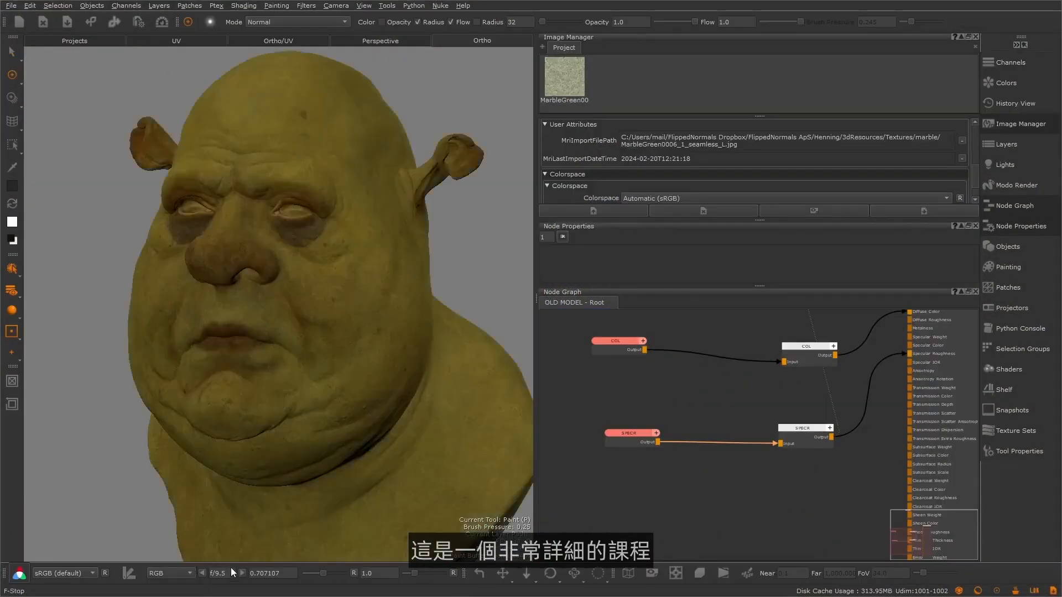
- Adjust the viewport's f-stop exposure and lower the display gamma on the ogre bust
{"action": "left_click", "coordinate": [243, 573]}
{"action": "left_click", "coordinate": [203, 573]}
{"action": "left_click_drag", "start_coordinate": [414, 573], "coordinate": [381, 573]}
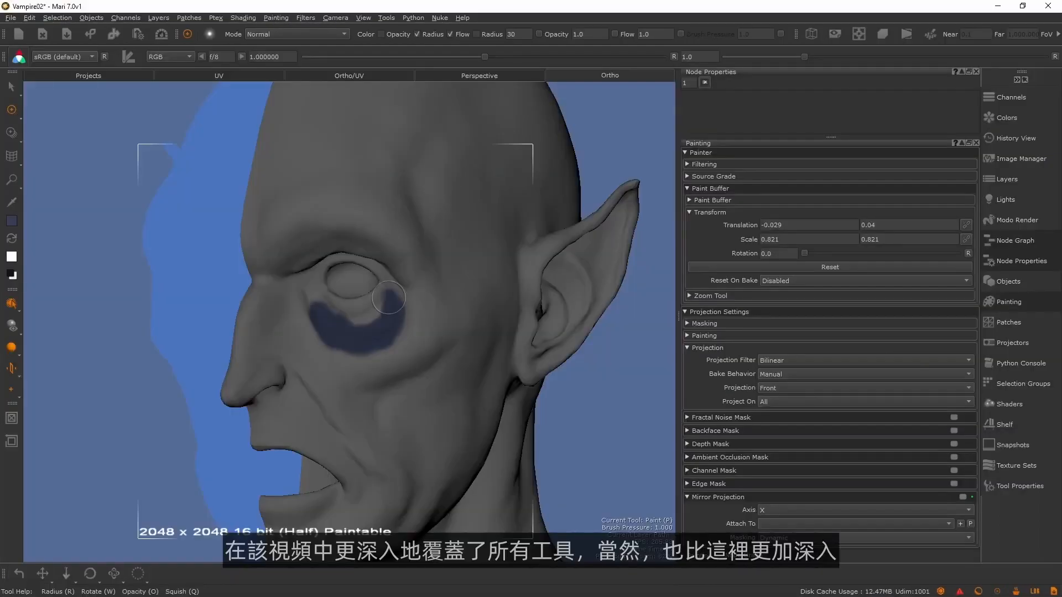
- Paint dark blue strokes below the eye on the 3D head and on the cheek area of the UV layout
{"action": "mouse_move", "coordinate": [388, 297]}
{"action": "left_mouse_down"}
{"action": "mouse_move", "coordinate": [368, 339]}
{"action": "mouse_move", "coordinate": [300, 313]}
{"action": "mouse_move", "coordinate": [387, 331]}
{"action": "left_mouse_up"}
{"action": "middle_click_drag", "start_coordinate": [387, 332], "coordinate": [376, 293], "text": "alt"}
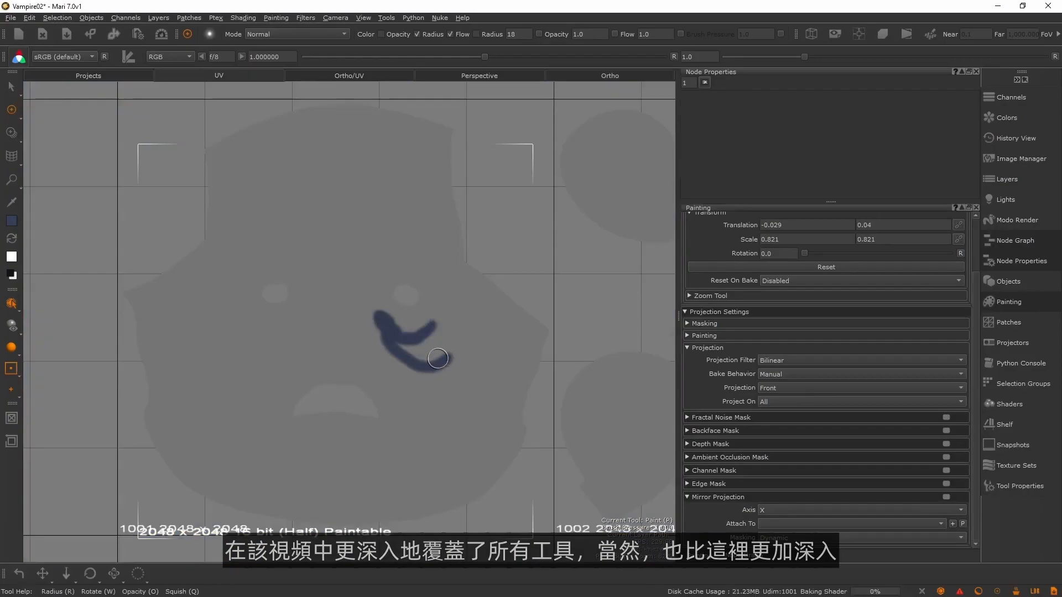
{"action": "left_click_drag", "start_coordinate": [387, 354], "coordinate": [443, 359]}
{"action": "right_click", "coordinate": [434, 304]}
{"action": "left_click", "coordinate": [609, 443]}
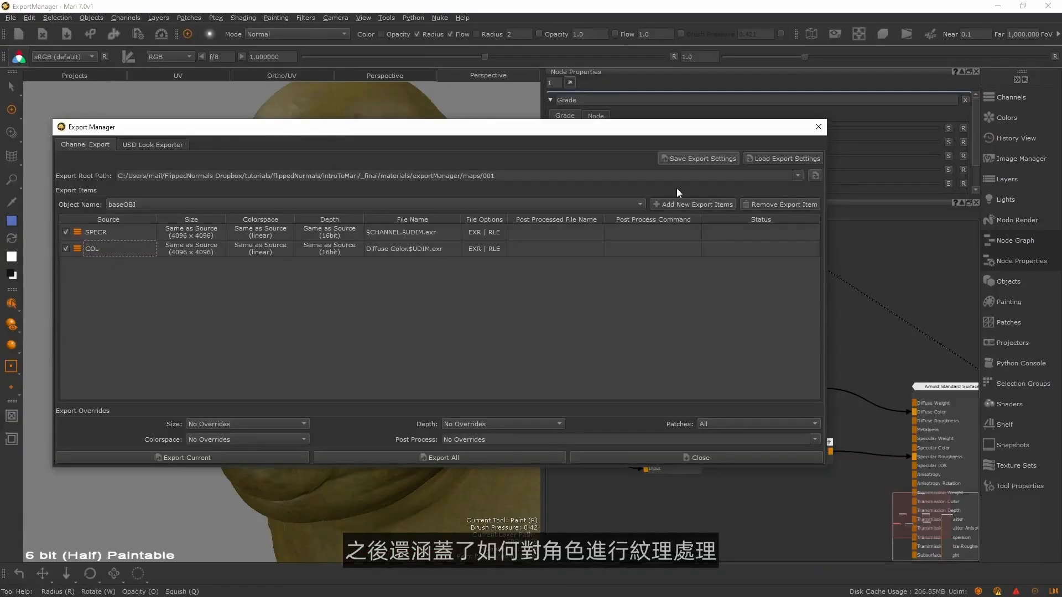
- Bring up the choice of new export items, and override the export size to 256 x 256 along with the export depth
{"action": "left_click", "coordinate": [691, 204]}
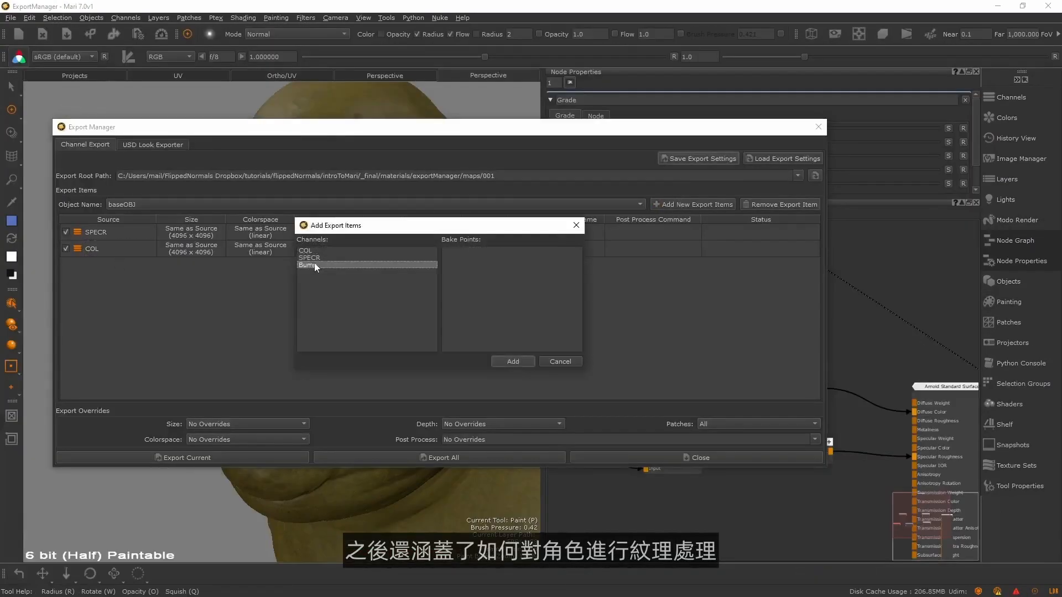
{"action": "left_click", "coordinate": [227, 448]}
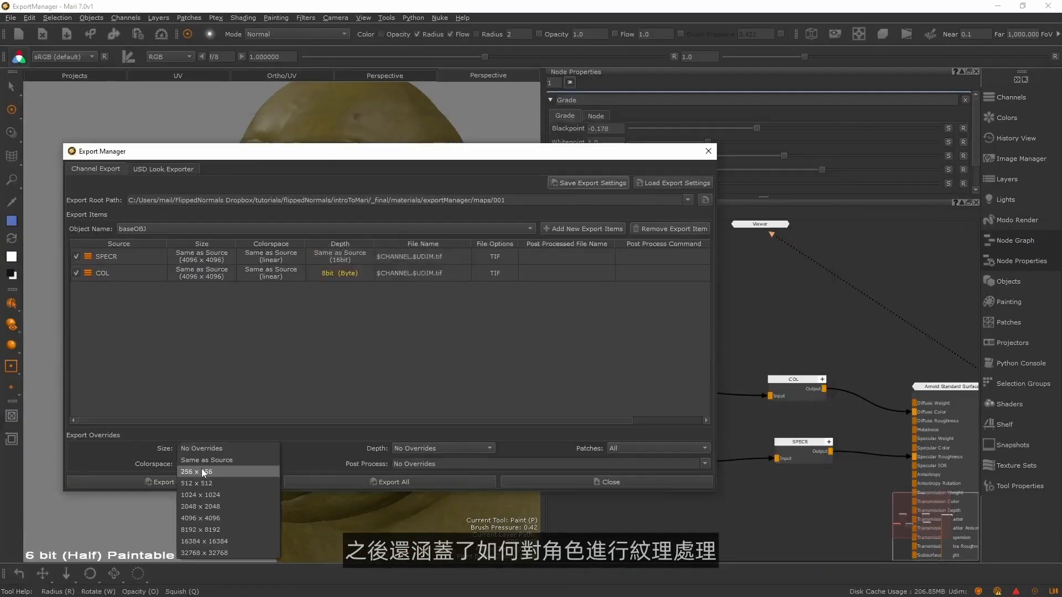
{"action": "left_click", "coordinate": [210, 474]}
{"action": "left_click", "coordinate": [442, 448]}
{"action": "left_click", "coordinate": [415, 473]}
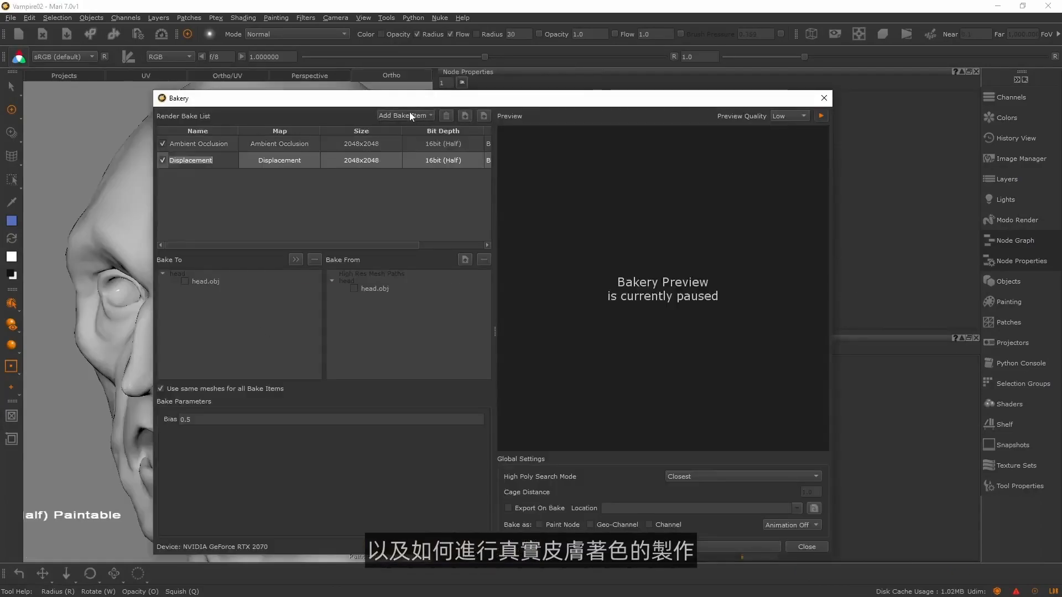
- Add Normal, Position, Thickness and Curvature items to the render bake list
{"action": "left_click", "coordinate": [409, 115]}
{"action": "left_click", "coordinate": [409, 155]}
{"action": "left_click", "coordinate": [409, 115]}
{"action": "left_click", "coordinate": [409, 166]}
{"action": "left_click", "coordinate": [409, 116]}
{"action": "left_click", "coordinate": [410, 181]}
{"action": "left_click", "coordinate": [409, 116]}
{"action": "left_click", "coordinate": [410, 196]}
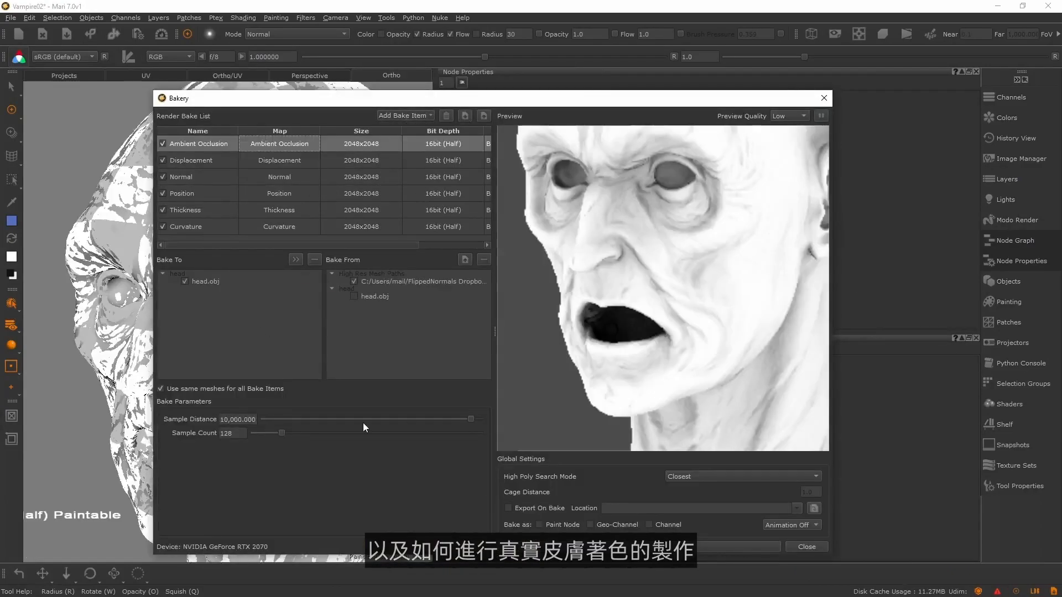
- Preview the bake items down to Curvature and open the Curvature item's Output options
{"action": "key", "text": "Down"}
{"action": "key", "text": "Down"}
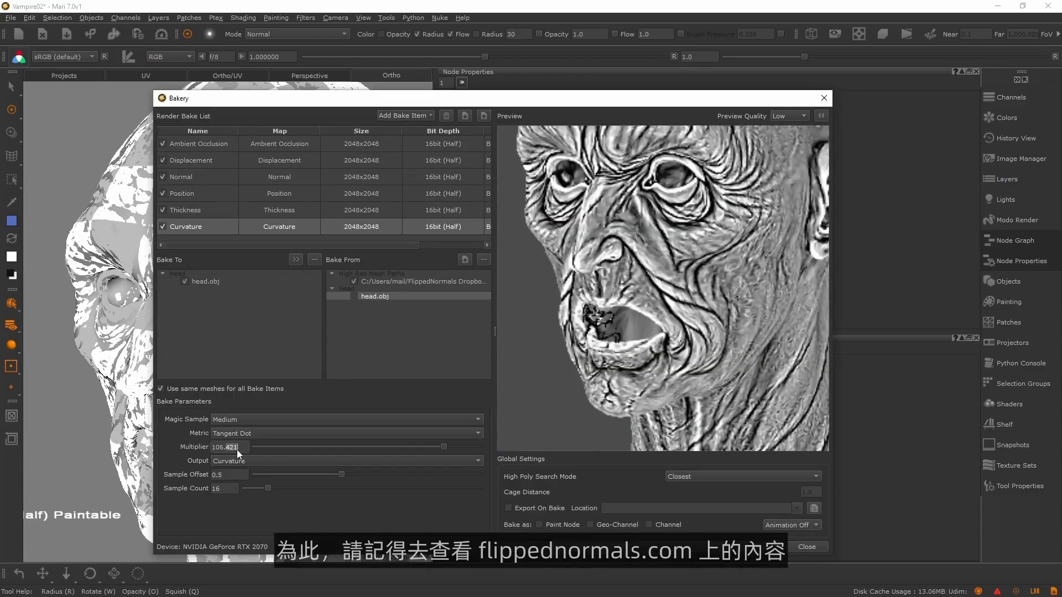
{"action": "left_click", "coordinate": [248, 461]}
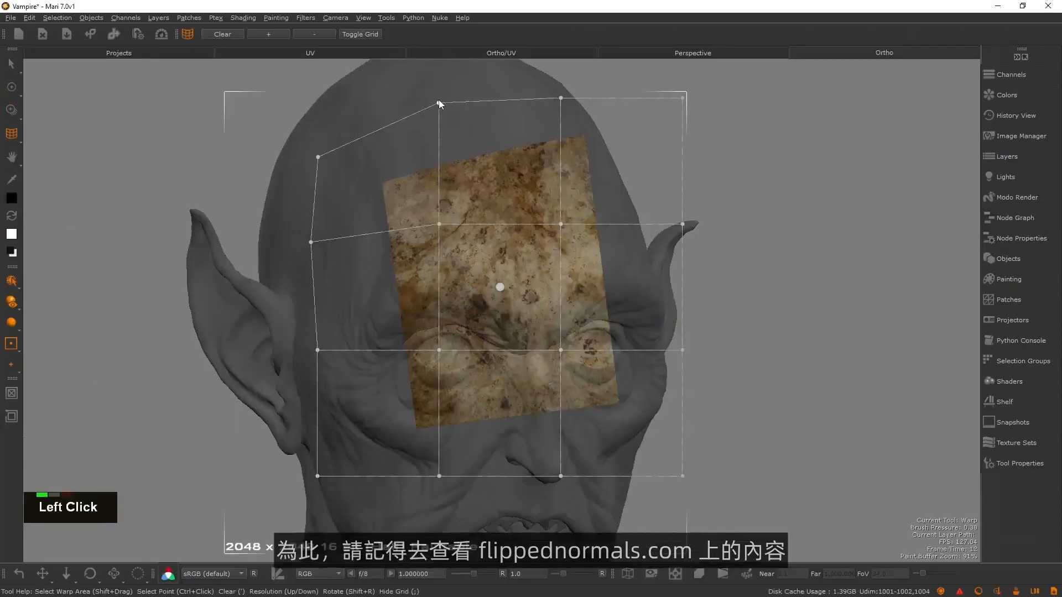
- Warp the projected texture by moving an upper grid point, and shift an area-selected group of grid points sideways
{"action": "left_click_drag", "start_coordinate": [439, 102], "coordinate": [437, 101]}
{"action": "left_click_drag", "start_coordinate": [296, 263], "coordinate": [682, 130], "text": "shift"}
{"action": "left_click_drag", "start_coordinate": [559, 254], "coordinate": [588, 254]}
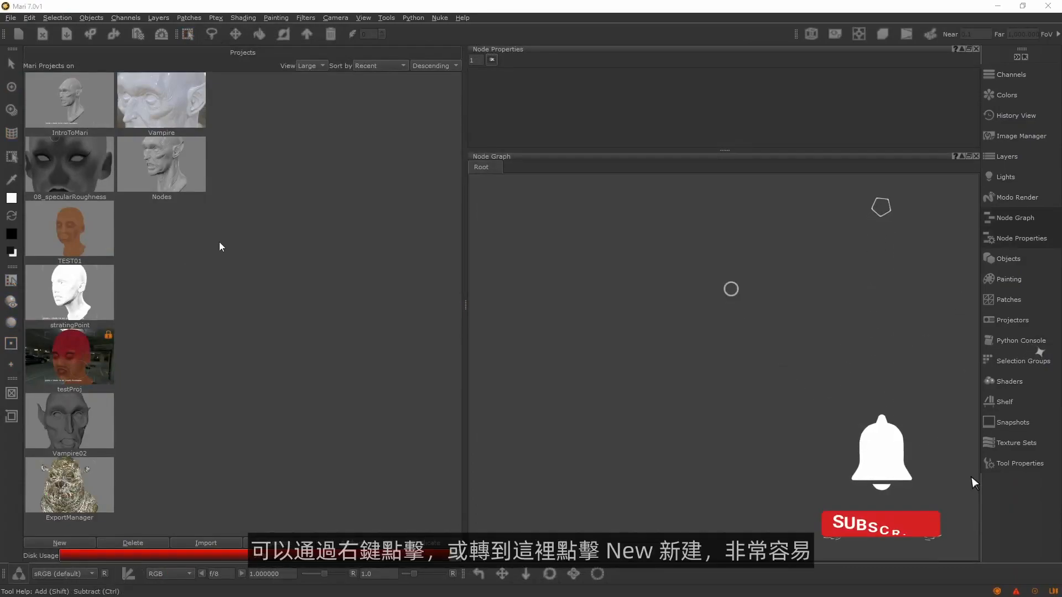
- Start a new project and name it IntroToMari
{"action": "right_click", "coordinate": [217, 315]}
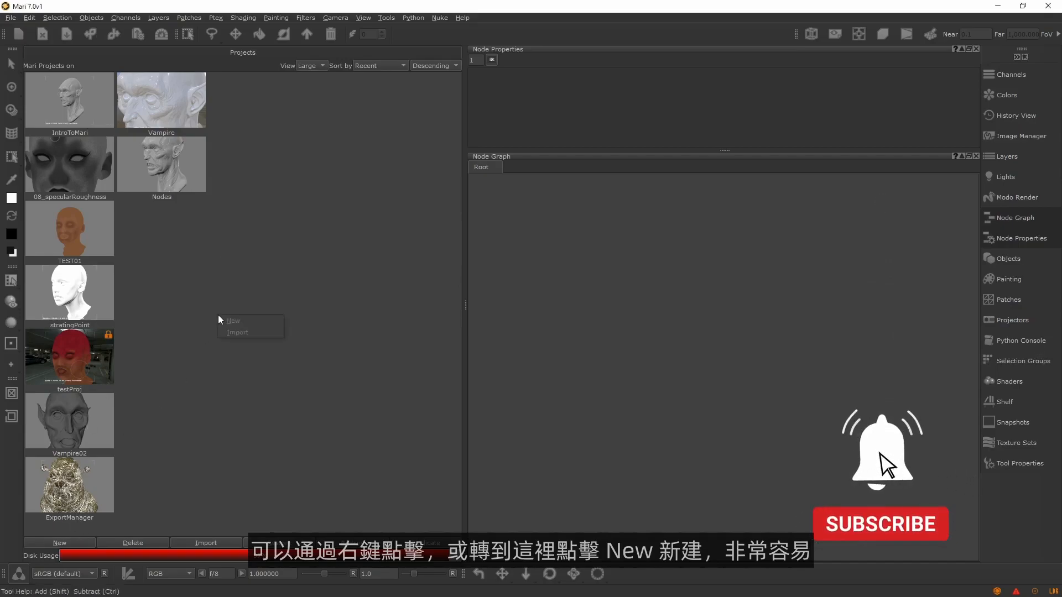
{"action": "left_click", "coordinate": [241, 320]}
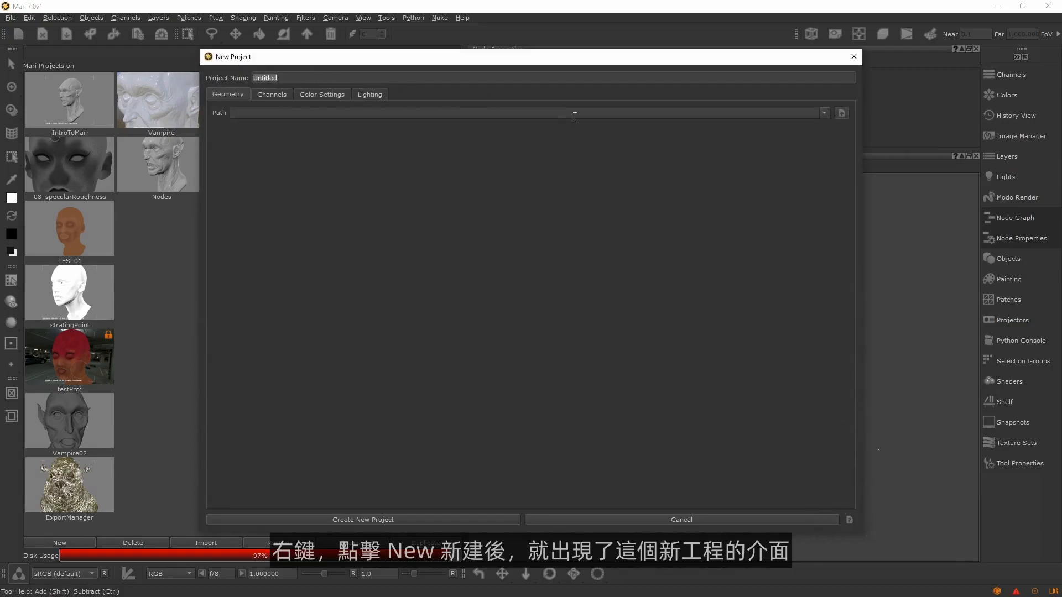
{"action": "type", "text": "IntroToMari"}
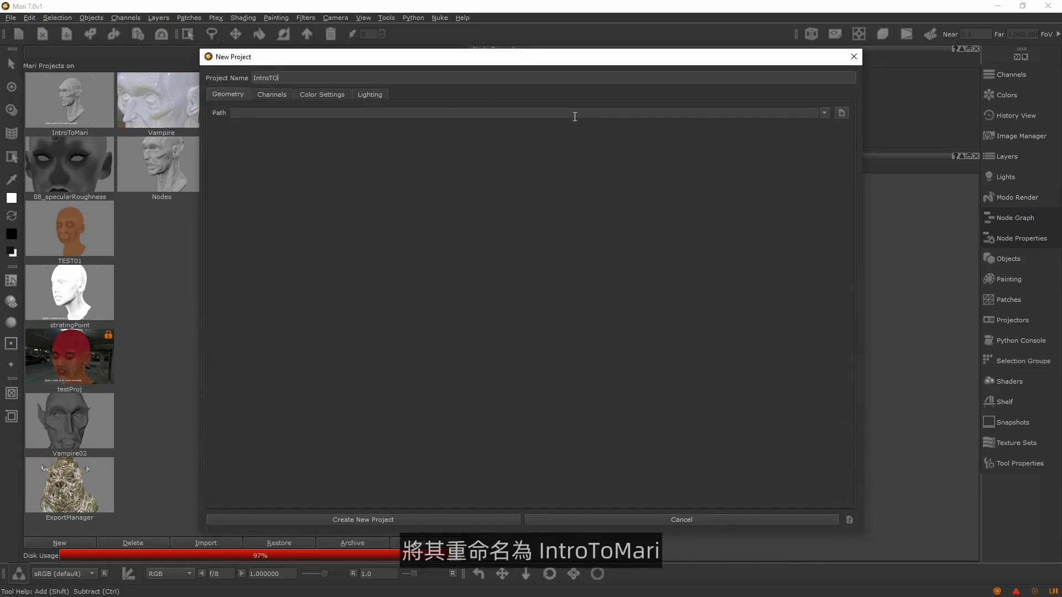
{"action": "key", "text": "Tab"}
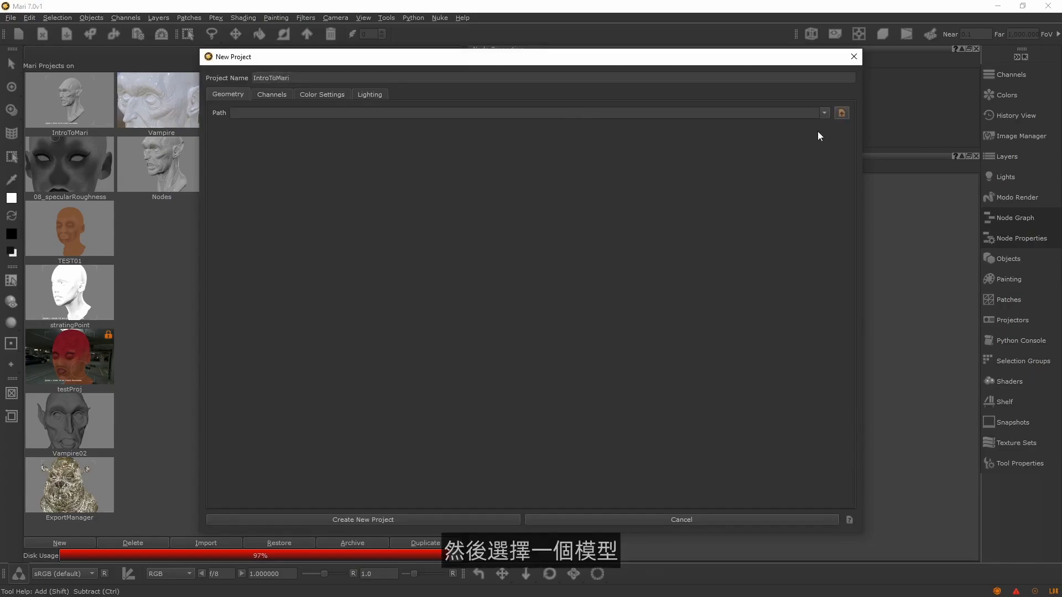
- Load highPoly.obj as the new project's geometry
{"action": "left_click", "coordinate": [841, 112]}
{"action": "left_click", "coordinate": [453, 177]}
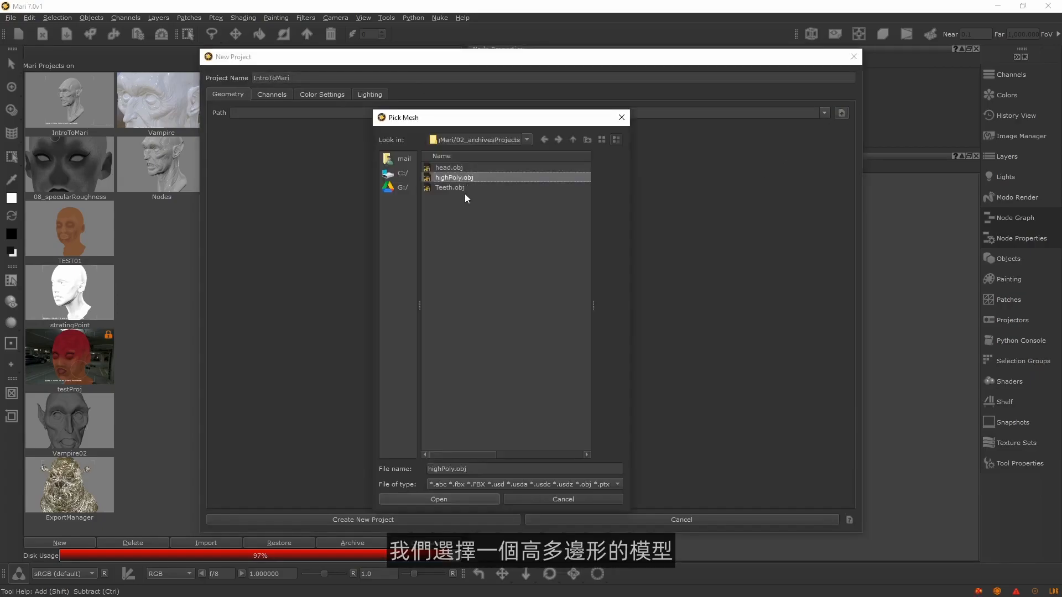
{"action": "left_click", "coordinate": [438, 499]}
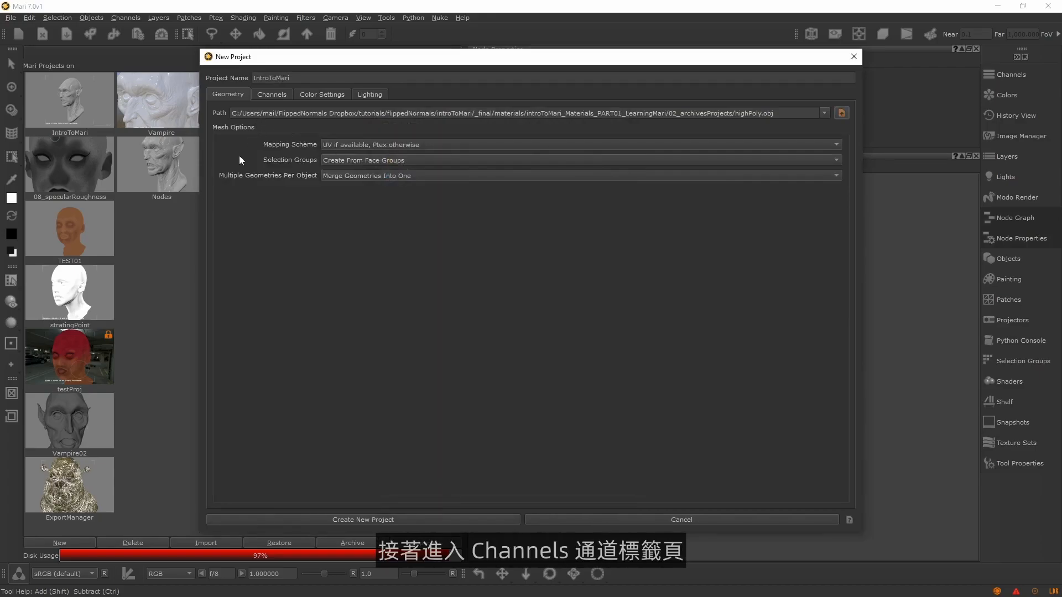
- Set the new project's channel category to Arnold Standard Surface - VFX
{"action": "left_click", "coordinate": [267, 95]}
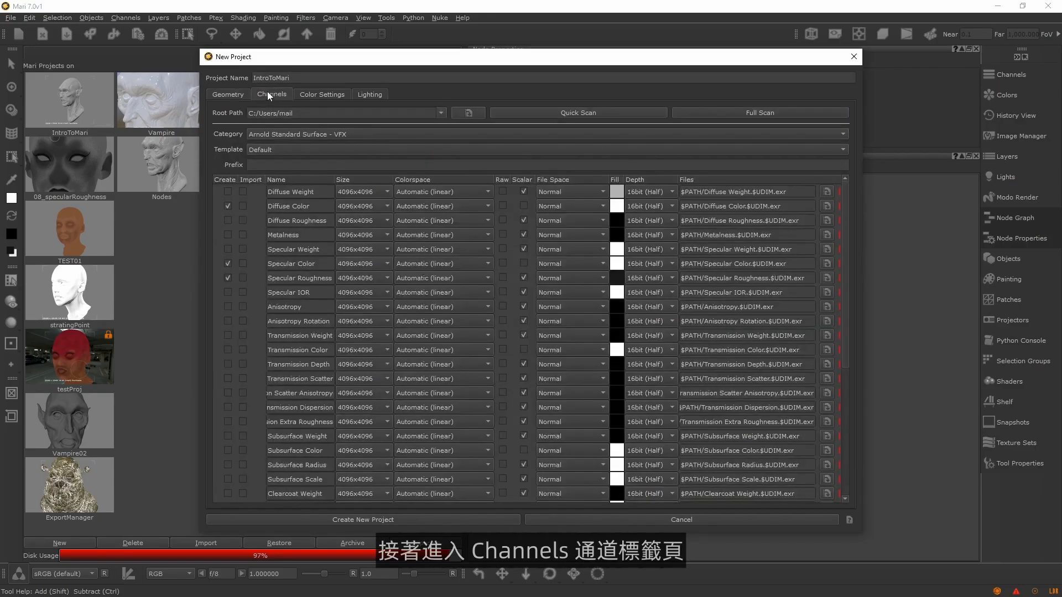
{"action": "left_click", "coordinate": [277, 133]}
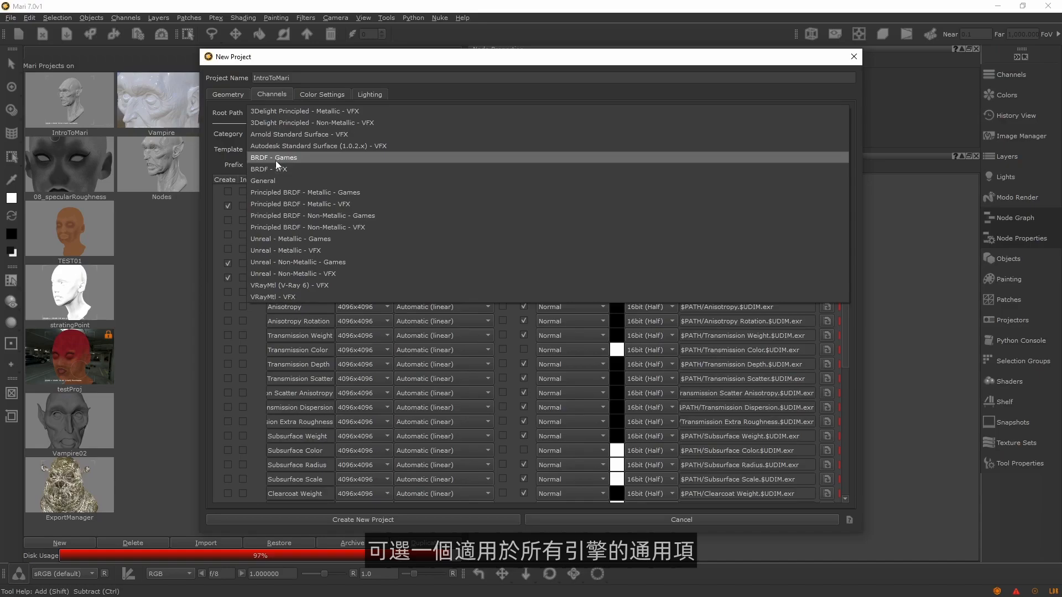
{"action": "left_click", "coordinate": [310, 132]}
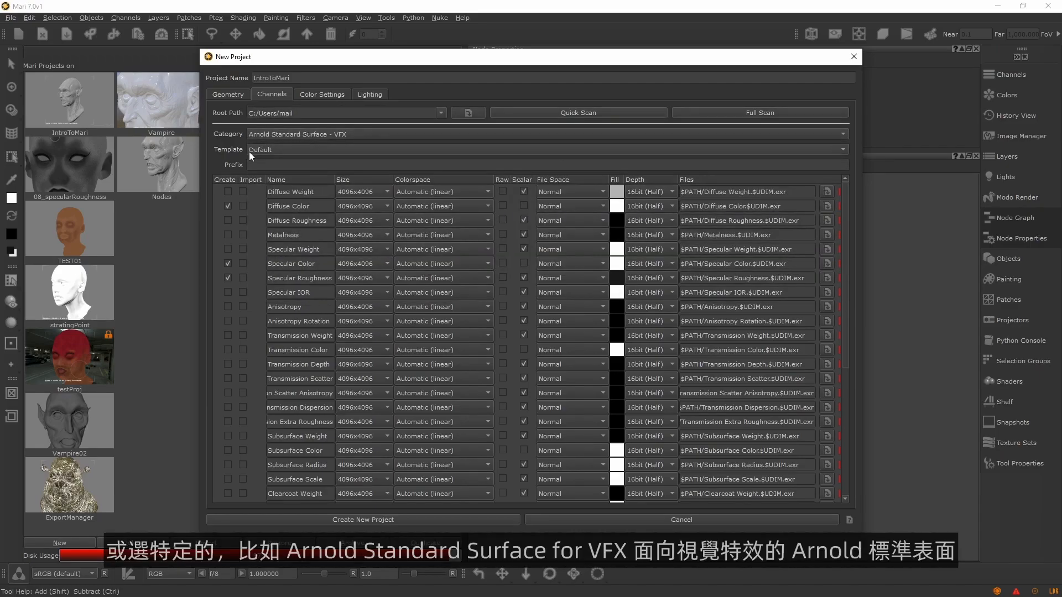
- Exclude Specular Color from the channels to create, keep Diffuse Color's automatic colorspace, and create the project
{"action": "left_click", "coordinate": [227, 235]}
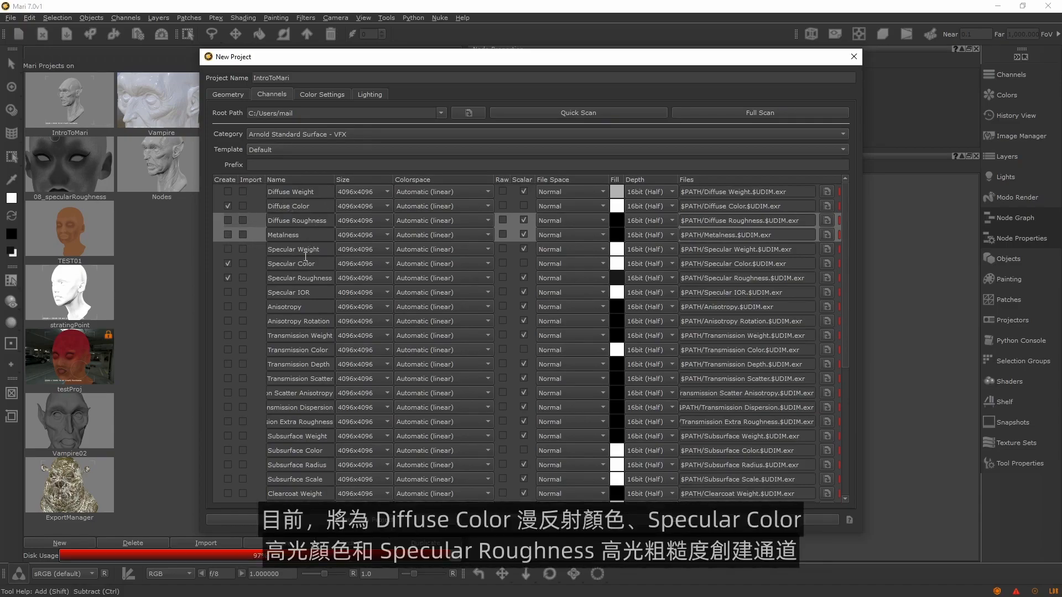
{"action": "left_click", "coordinate": [227, 263]}
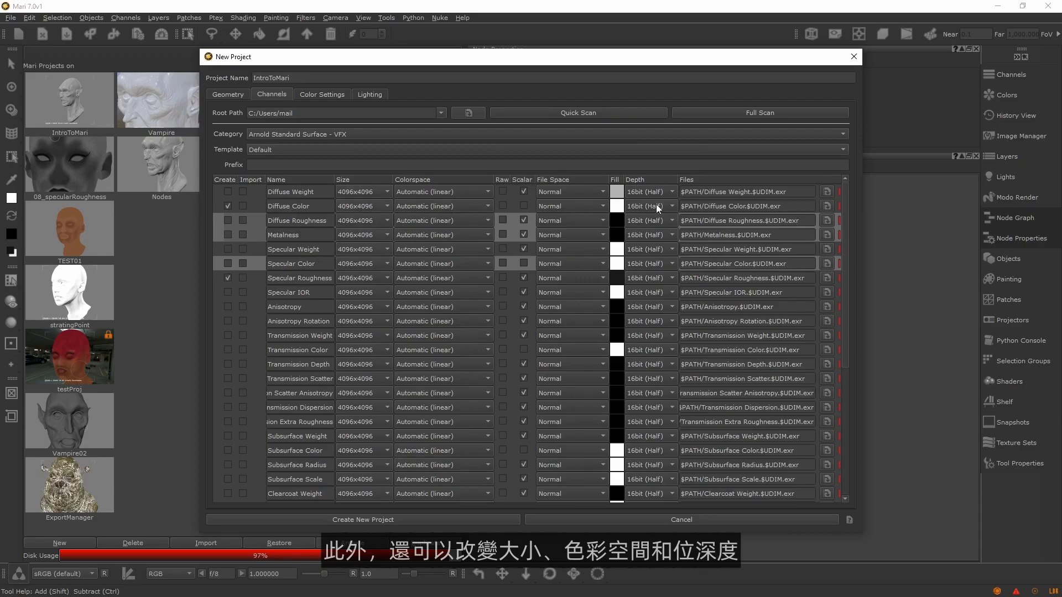
{"action": "left_click", "coordinate": [429, 206]}
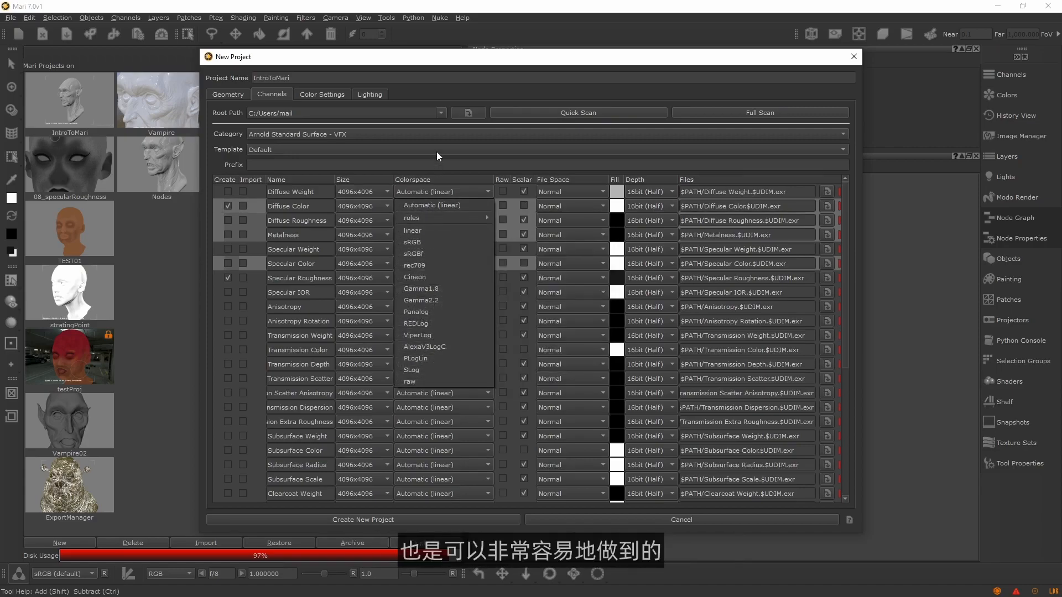
{"action": "left_click", "coordinate": [217, 163]}
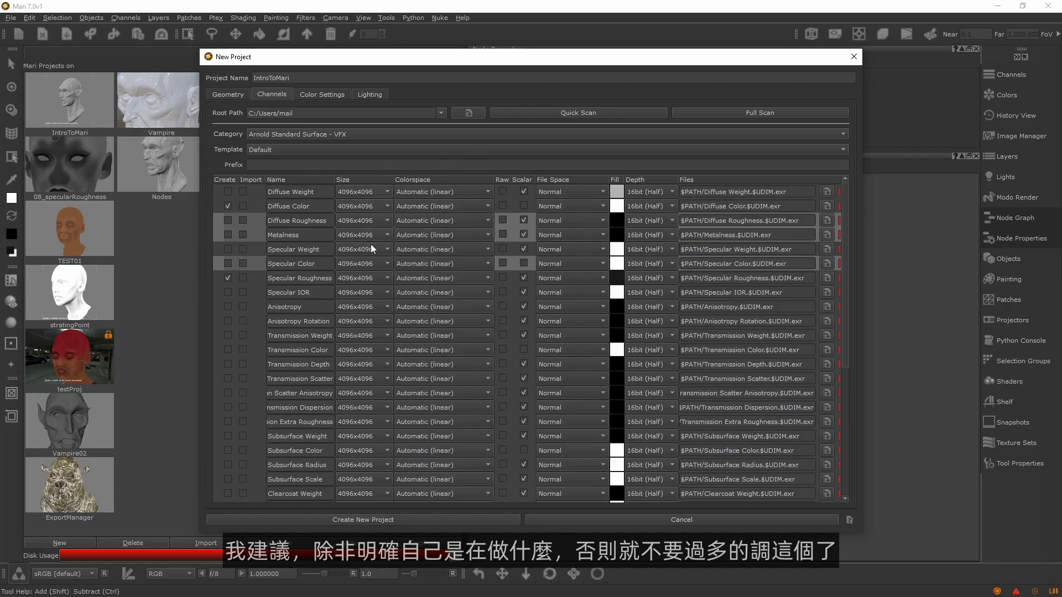
{"action": "left_click", "coordinate": [358, 520]}
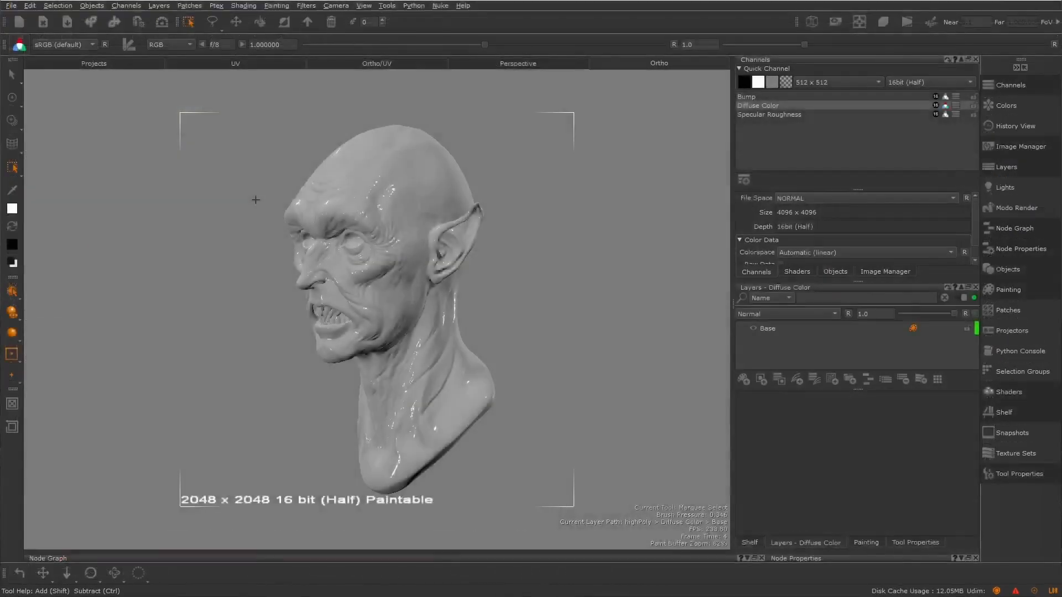
- Restore the default interface layout and switch the program to full screen
{"action": "left_click", "coordinate": [364, 5]}
{"action": "left_click", "coordinate": [387, 53]}
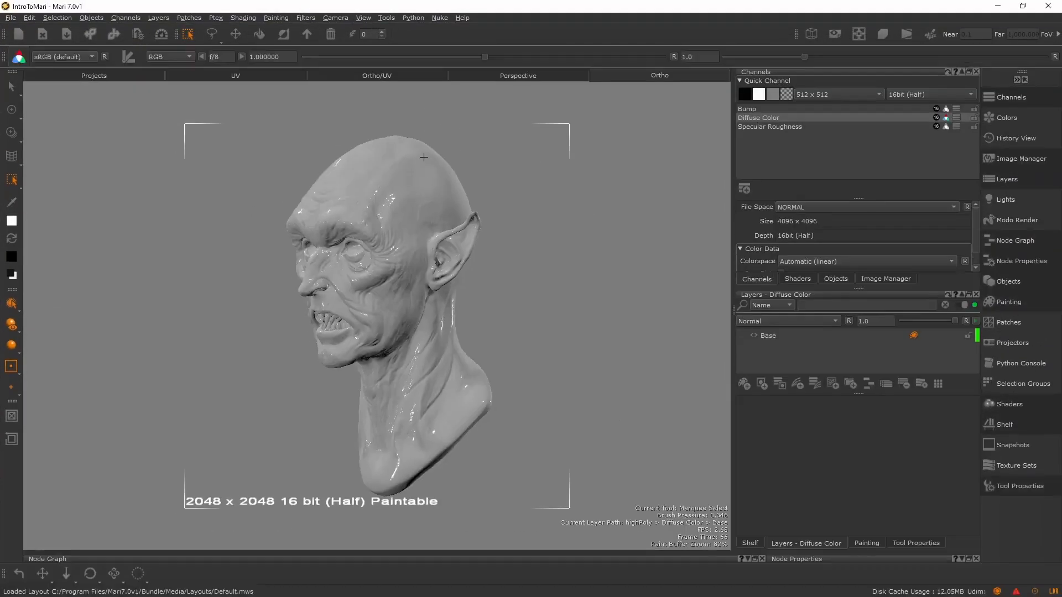
{"action": "left_click", "coordinate": [363, 17]}
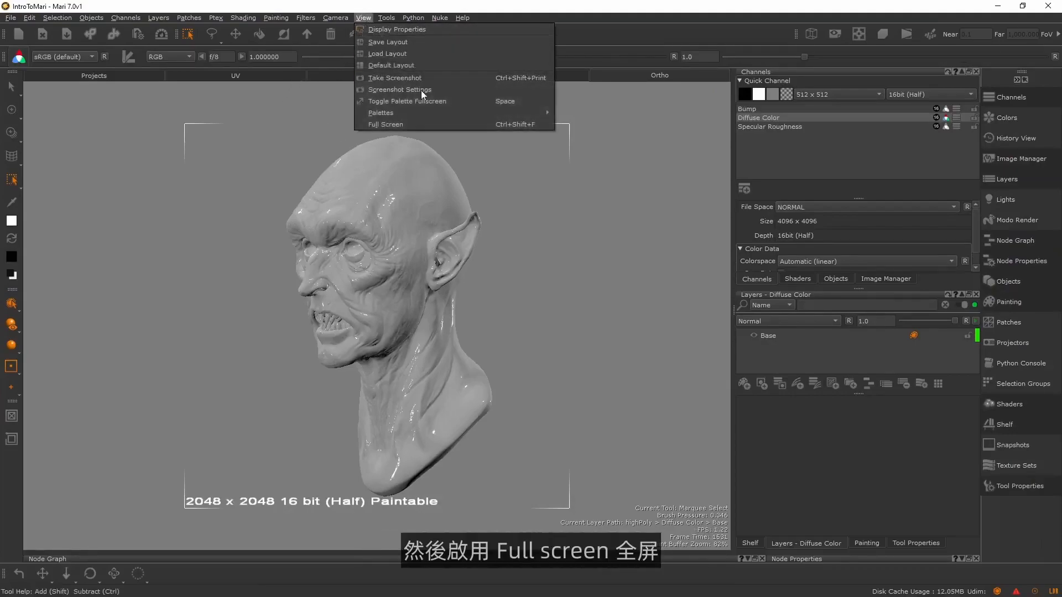
{"action": "left_click", "coordinate": [412, 125]}
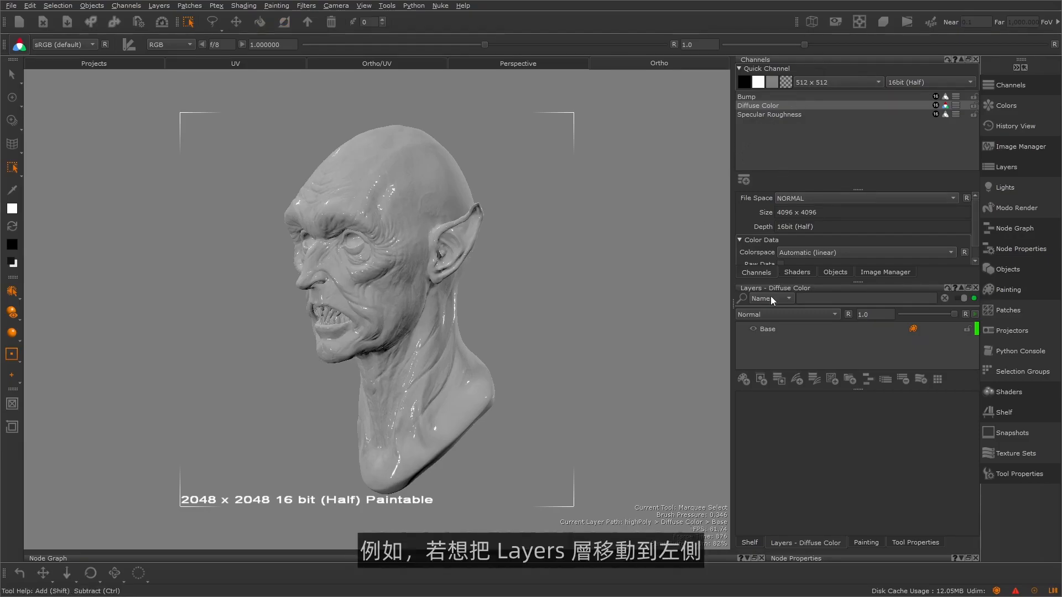
- Dock the Layers palette on the left side of the viewport and group the Channels palette with it as tabs
{"action": "mouse_move", "coordinate": [781, 290]}
{"action": "left_mouse_down"}
{"action": "mouse_move", "coordinate": [237, 181]}
{"action": "mouse_move", "coordinate": [47, 239]}
{"action": "mouse_move", "coordinate": [80, 238]}
{"action": "left_mouse_up"}
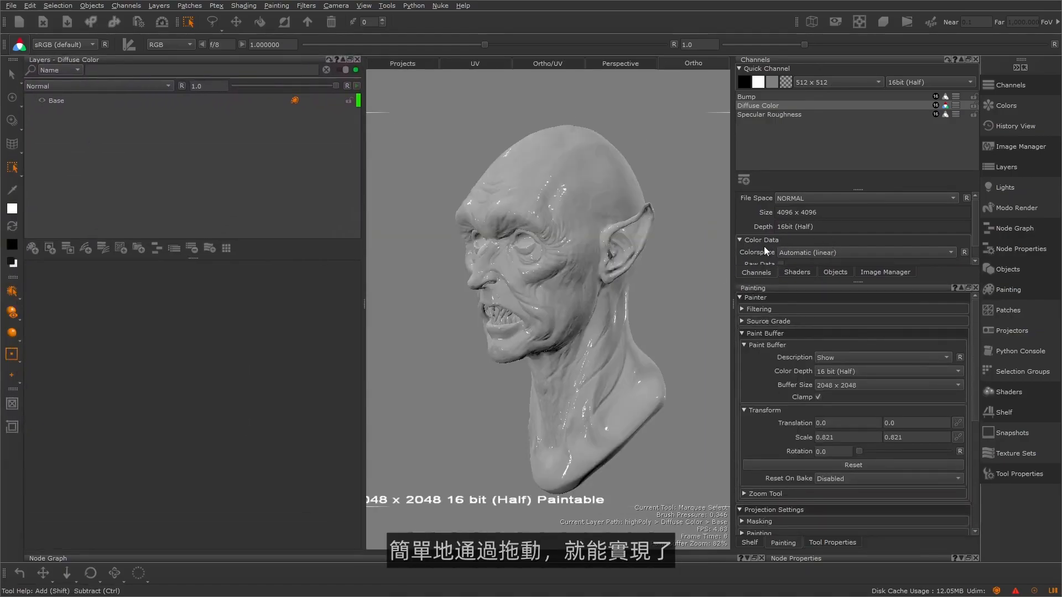
{"action": "left_click_drag", "start_coordinate": [767, 62], "coordinate": [194, 110]}
{"action": "left_click_drag", "start_coordinate": [81, 65], "coordinate": [300, 217]}
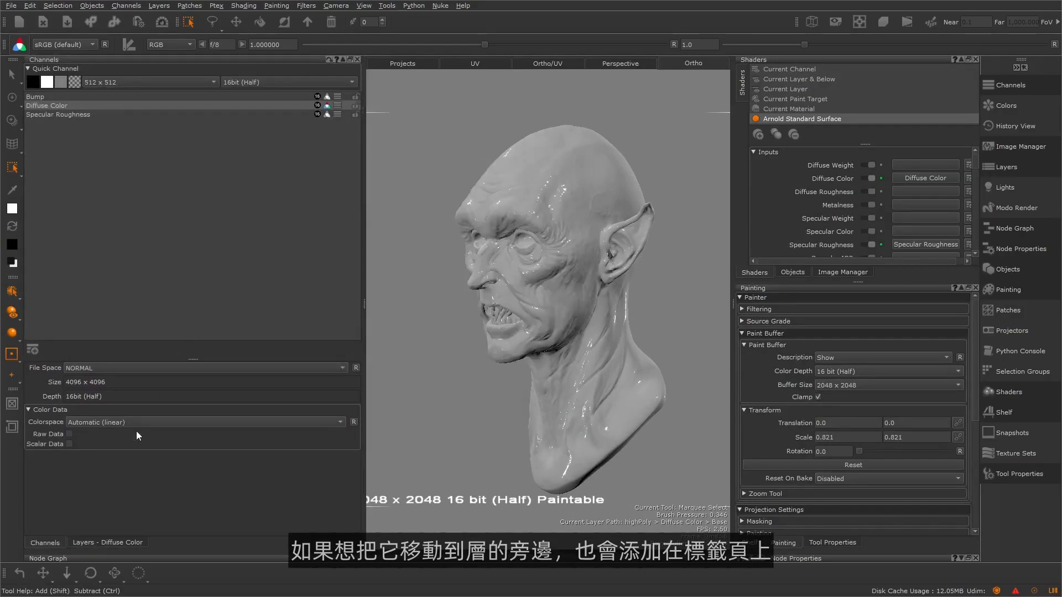
- Compare the grouped Channels and Layers palettes by bringing each to the front in turn
{"action": "left_click", "coordinate": [99, 544]}
{"action": "left_click", "coordinate": [54, 543]}
{"action": "left_click", "coordinate": [78, 543]}
{"action": "left_click", "coordinate": [59, 543]}
{"action": "left_click", "coordinate": [79, 543]}
{"action": "left_click", "coordinate": [49, 541]}
{"action": "left_click", "coordinate": [78, 542]}
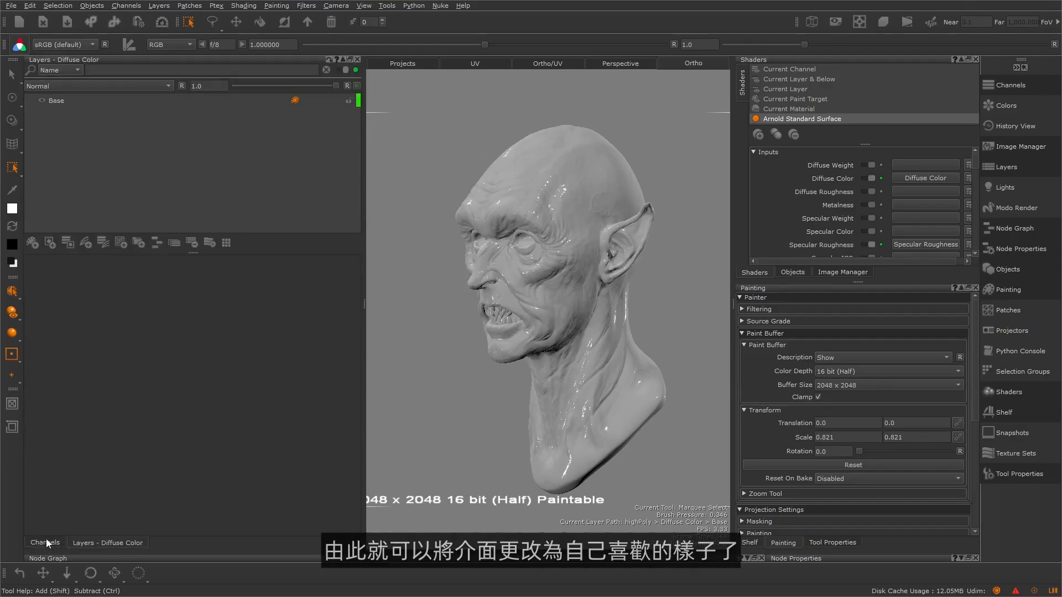
{"action": "left_click", "coordinate": [46, 539]}
{"action": "left_click", "coordinate": [82, 539]}
{"action": "left_click", "coordinate": [48, 541]}
{"action": "left_click", "coordinate": [84, 541]}
- Close the Layers, Channels, Shaders, Objects, Image Manager, Painting, Tool Properties and Shelf palettes
{"action": "left_click", "coordinate": [356, 59]}
{"action": "left_click", "coordinate": [356, 59]}
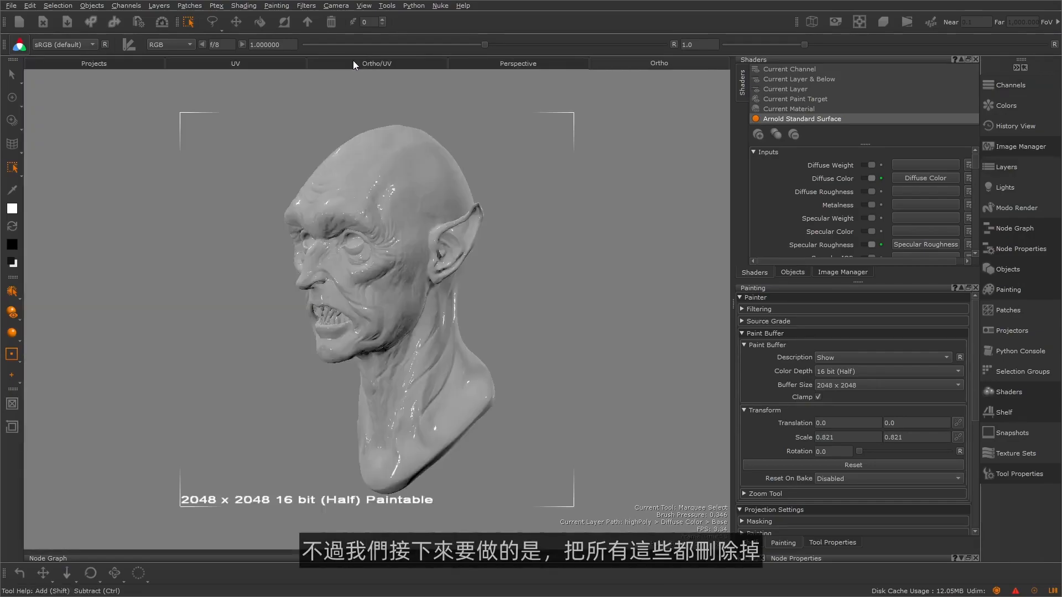
{"action": "left_click", "coordinate": [976, 59]}
{"action": "left_click", "coordinate": [976, 60]}
{"action": "left_click", "coordinate": [976, 59]}
{"action": "left_click", "coordinate": [977, 59]}
{"action": "left_click", "coordinate": [976, 59]}
{"action": "left_click", "coordinate": [975, 59]}
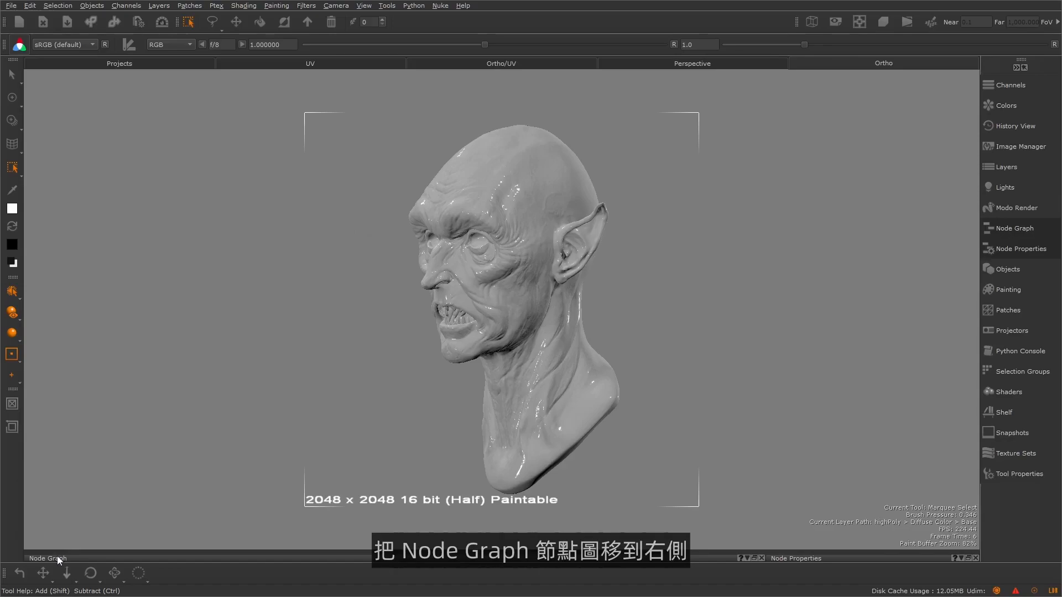
- Dock the Node Graph palette as a column along the right side of the viewport
{"action": "left_click_drag", "start_coordinate": [61, 558], "coordinate": [960, 413]}
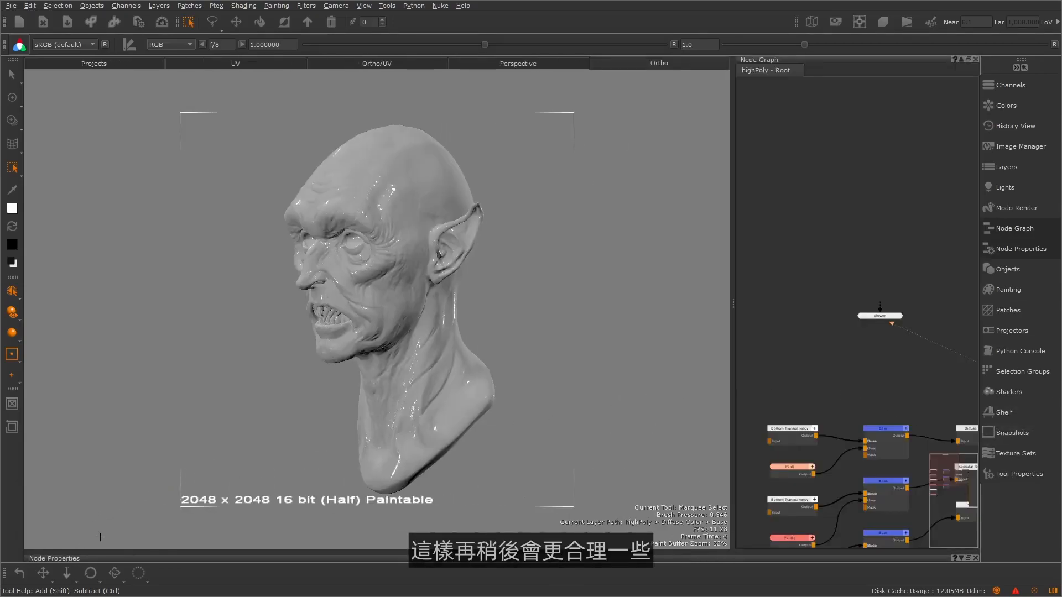
- Dock the Node Properties palette above the Node Graph and widen their shared column to about half the window
{"action": "left_click_drag", "start_coordinate": [77, 559], "coordinate": [794, 92]}
{"action": "left_click_drag", "start_coordinate": [731, 233], "coordinate": [500, 243]}
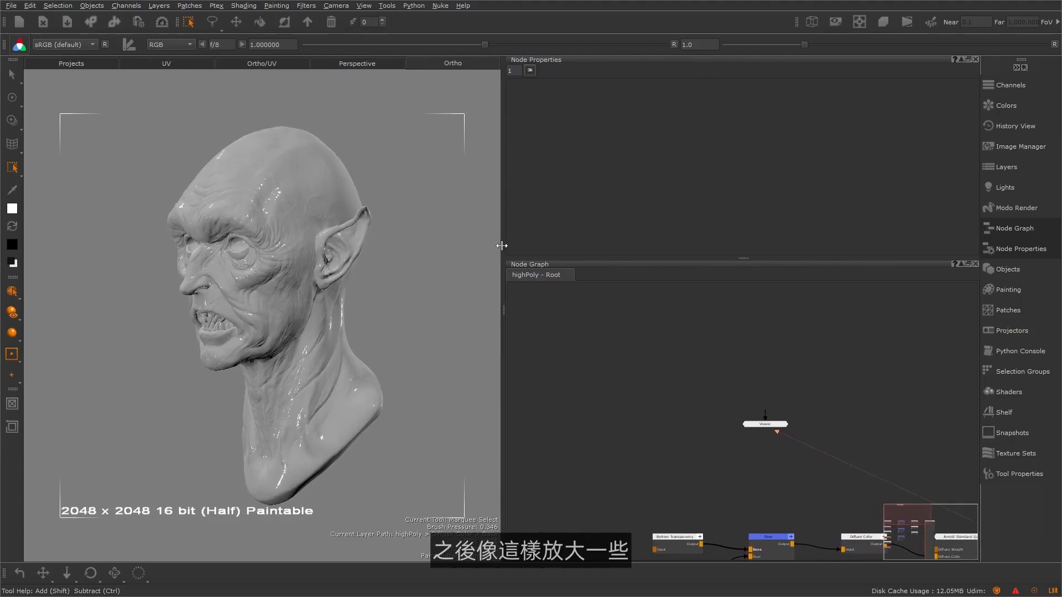
{"action": "middle_click_drag", "start_coordinate": [782, 399], "coordinate": [702, 277]}
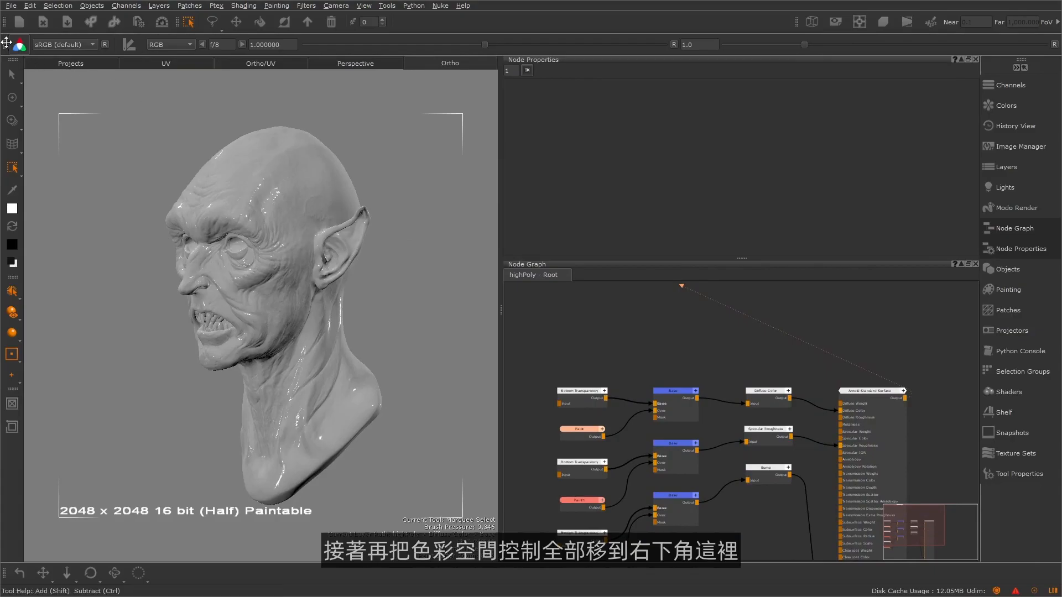
- Move the View Transform toolbar with the color space controls down beside the Navigation toolbar
{"action": "left_click_drag", "start_coordinate": [6, 42], "coordinate": [17, 553]}
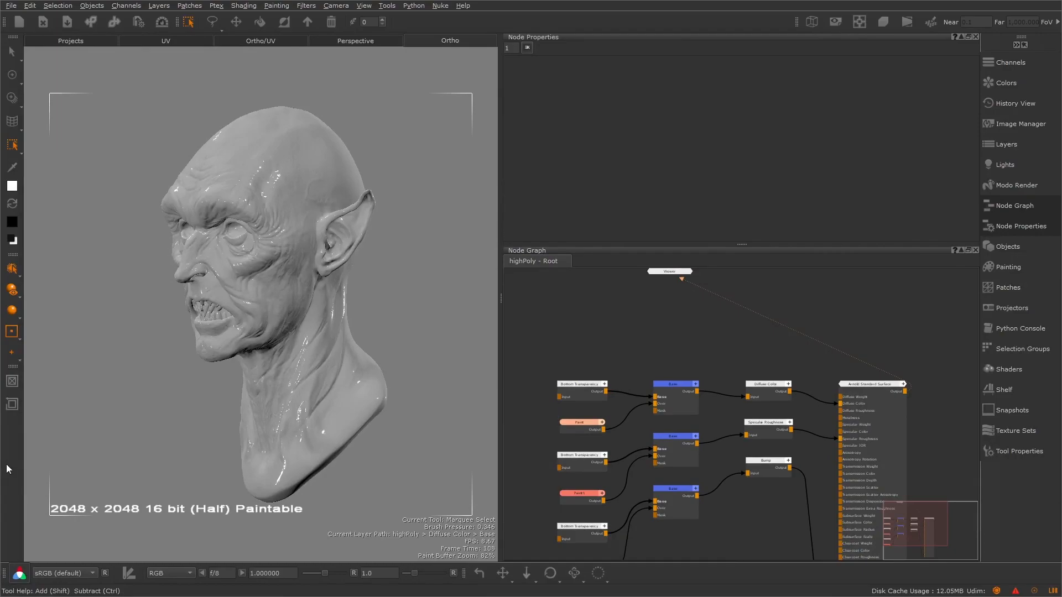
- Hide the View Transform toolbar and show it again
{"action": "right_click", "coordinate": [11, 436]}
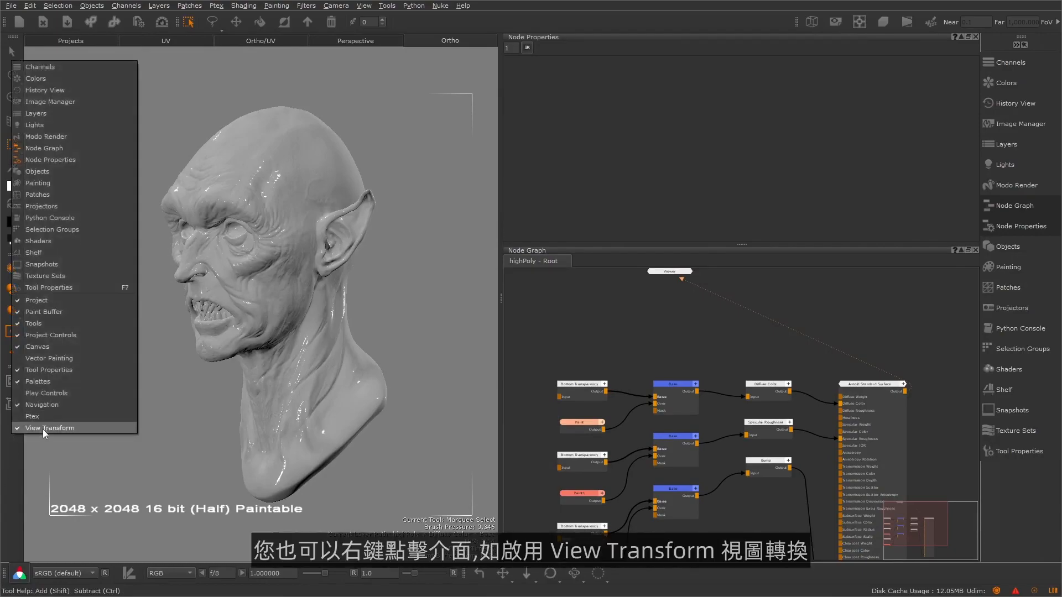
{"action": "left_click", "coordinate": [47, 429]}
{"action": "right_click", "coordinate": [16, 429]}
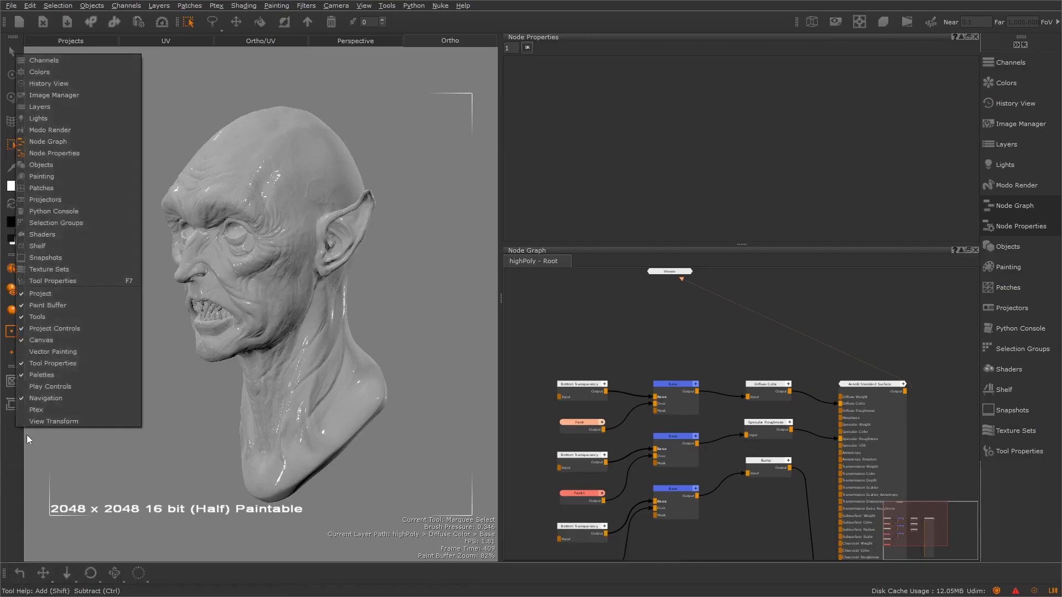
{"action": "left_click", "coordinate": [42, 421]}
- Hide the Navigation toolbar and show it again
{"action": "right_click", "coordinate": [15, 426]}
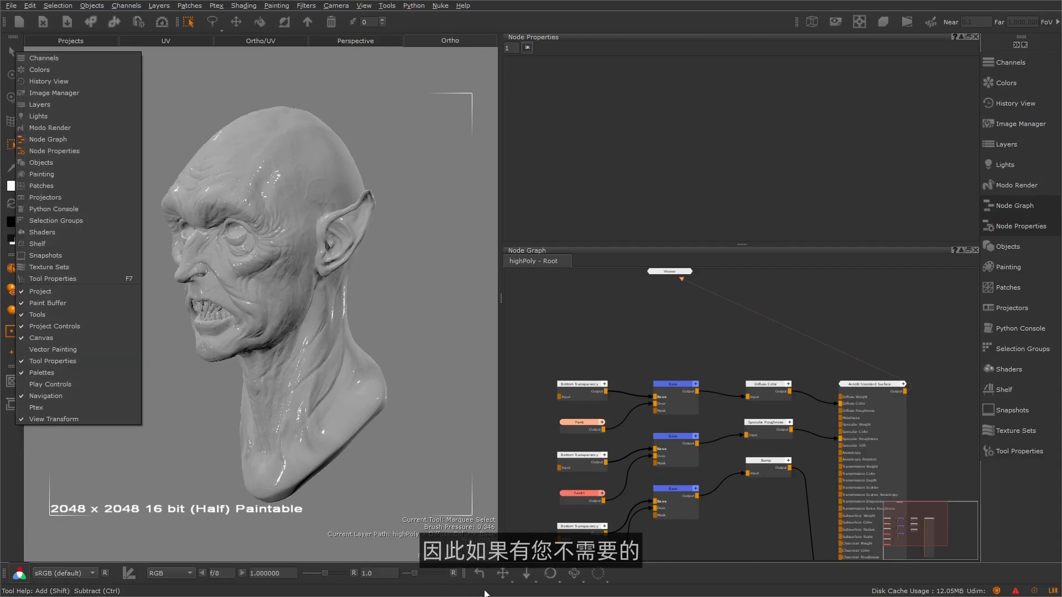
{"action": "left_click", "coordinate": [39, 397]}
{"action": "right_click", "coordinate": [10, 431]}
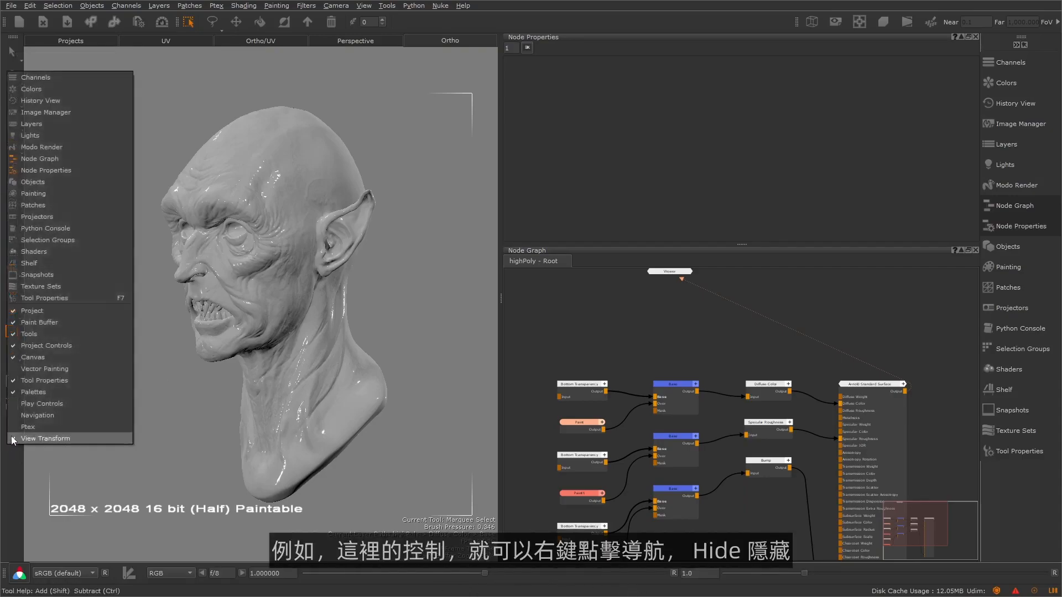
{"action": "left_click", "coordinate": [30, 415]}
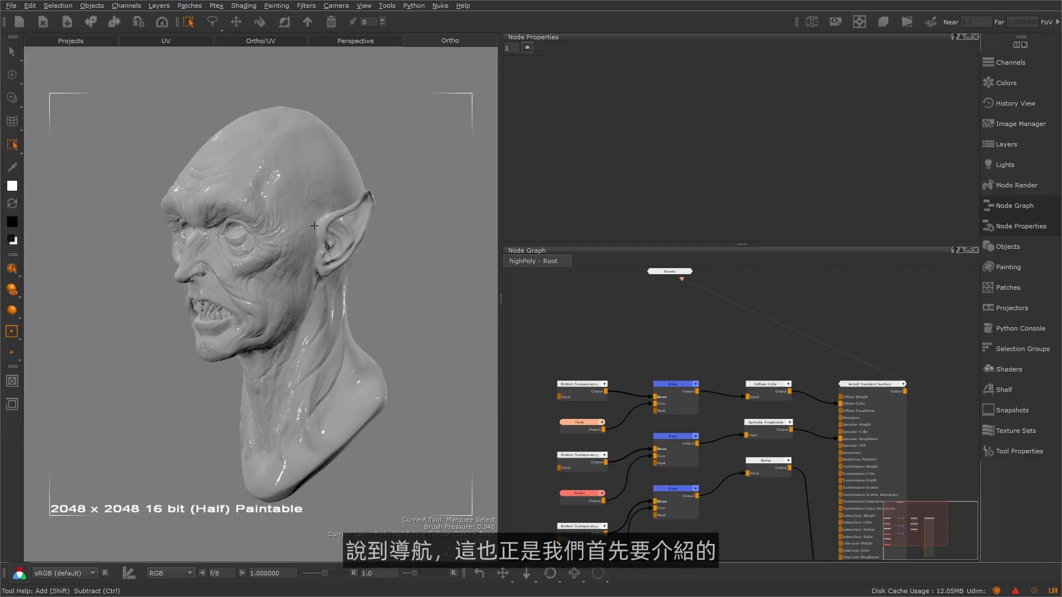
- Orbit, pan and zoom around the head in the Ortho view, including its front and three-quarter sides
{"action": "left_click_drag", "start_coordinate": [292, 239], "coordinate": [402, 276], "text": "alt"}
{"action": "middle_click_drag", "start_coordinate": [402, 276], "coordinate": [403, 274], "text": "alt"}
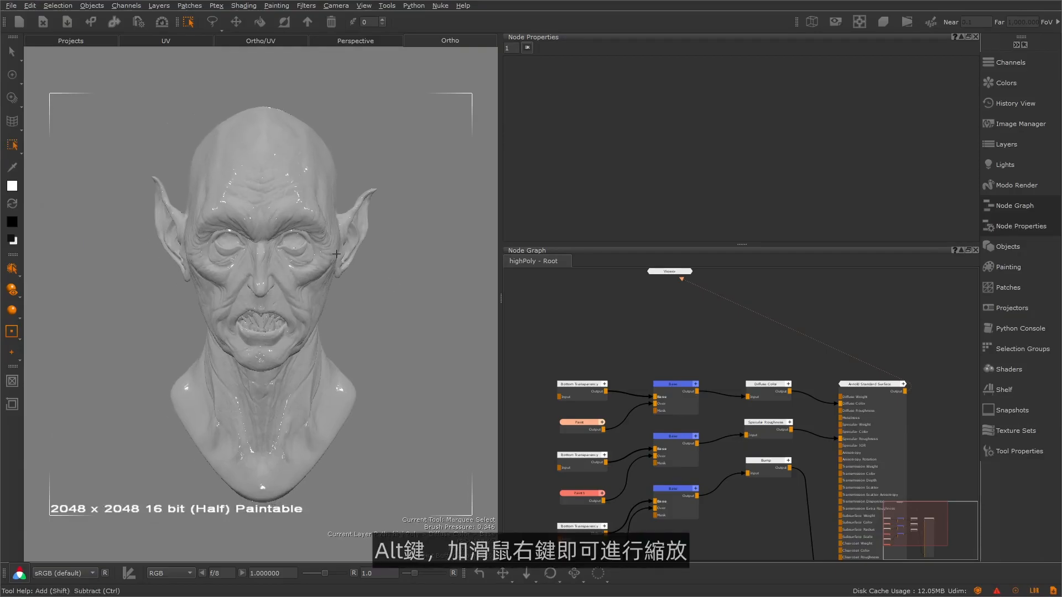
{"action": "right_click_drag", "start_coordinate": [283, 271], "coordinate": [235, 213], "text": "alt"}
{"action": "left_click_drag", "start_coordinate": [235, 213], "coordinate": [246, 161], "text": "alt"}
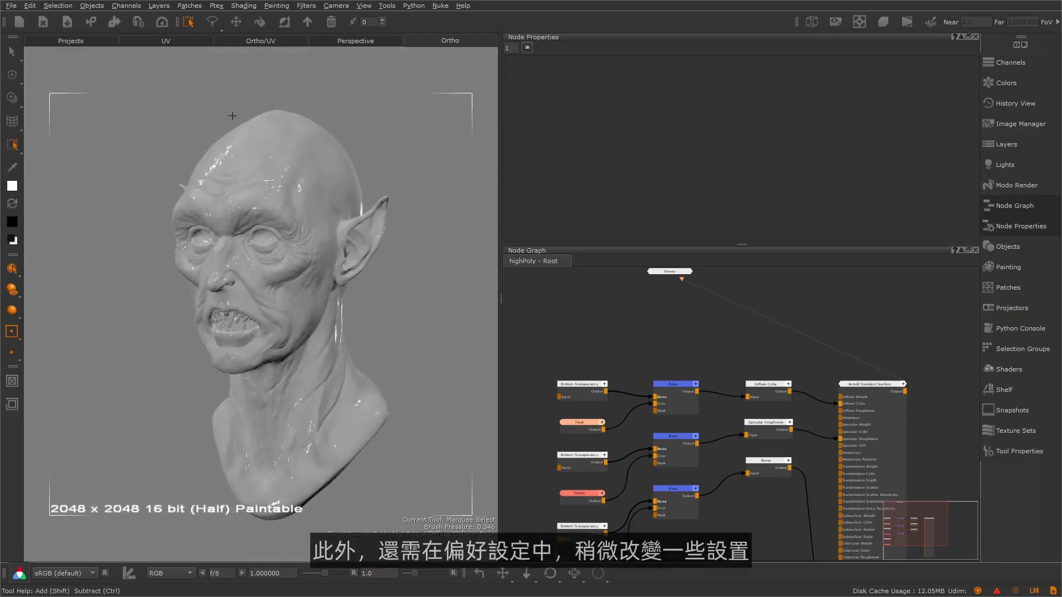
- Review the Navigation settings in the Mari Preferences and leave the dialog without applying changes
{"action": "left_click", "coordinate": [29, 7]}
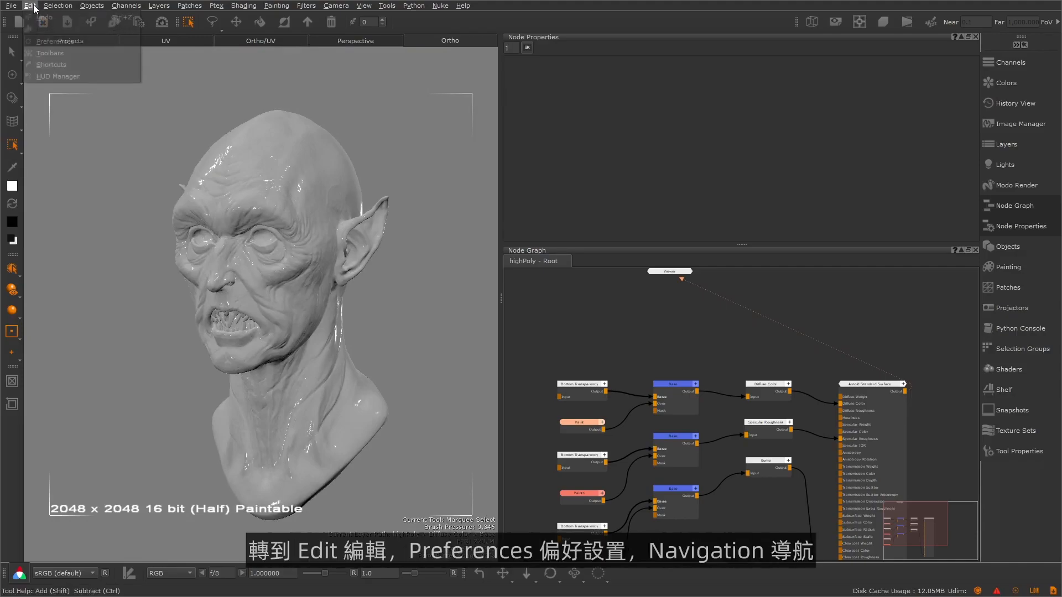
{"action": "left_click", "coordinate": [49, 42]}
{"action": "left_click", "coordinate": [530, 153]}
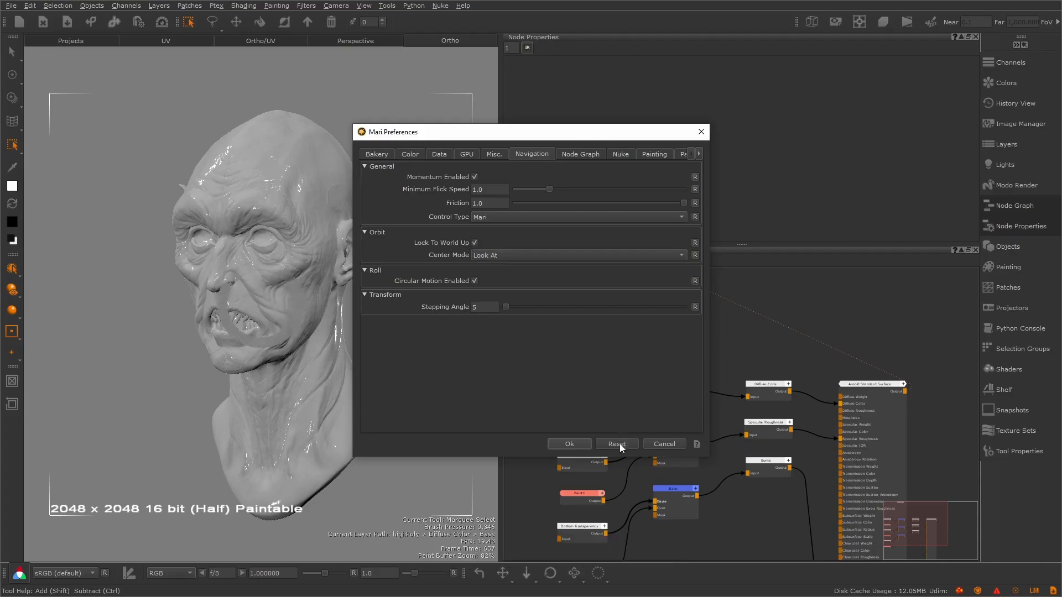
{"action": "left_click", "coordinate": [663, 444]}
- Inspect the ear up close while rolling the camera, and return to a three-quarter view of the head
{"action": "left_click_drag", "start_coordinate": [384, 220], "coordinate": [370, 188], "text": "ctrl"}
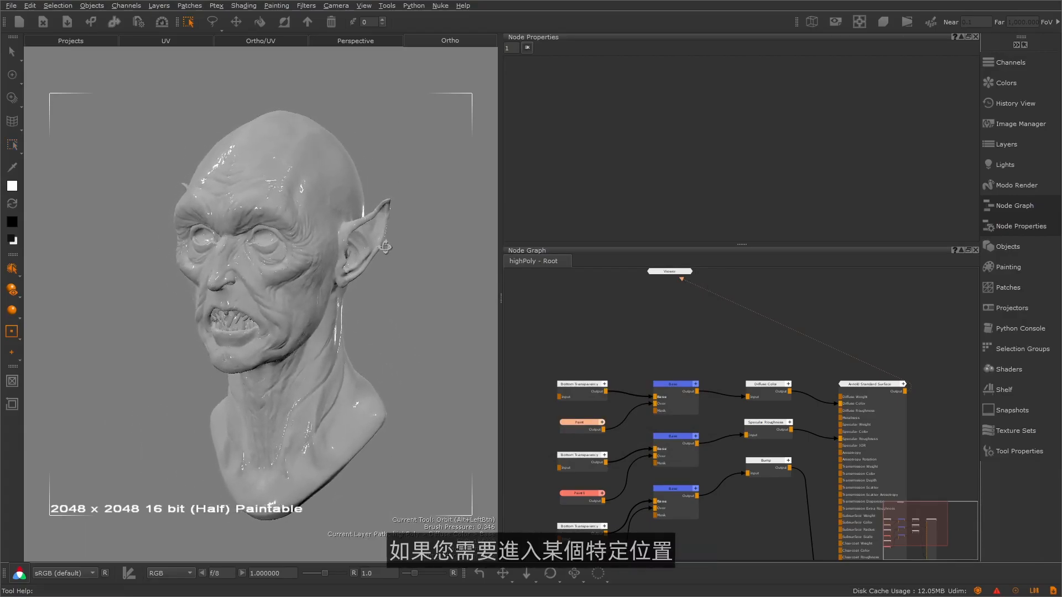
{"action": "right_click_drag", "start_coordinate": [396, 247], "coordinate": [434, 179], "text": "alt"}
{"action": "middle_click_drag", "start_coordinate": [433, 178], "coordinate": [284, 250], "text": "alt"}
{"action": "left_click_drag", "start_coordinate": [396, 178], "coordinate": [370, 285], "text": "ctrl"}
{"action": "middle_click_drag", "start_coordinate": [370, 284], "coordinate": [325, 264], "text": "alt"}
{"action": "right_click_drag", "start_coordinate": [325, 265], "coordinate": [345, 318], "text": "alt"}
{"action": "left_click_drag", "start_coordinate": [406, 326], "coordinate": [385, 235], "text": "ctrl"}
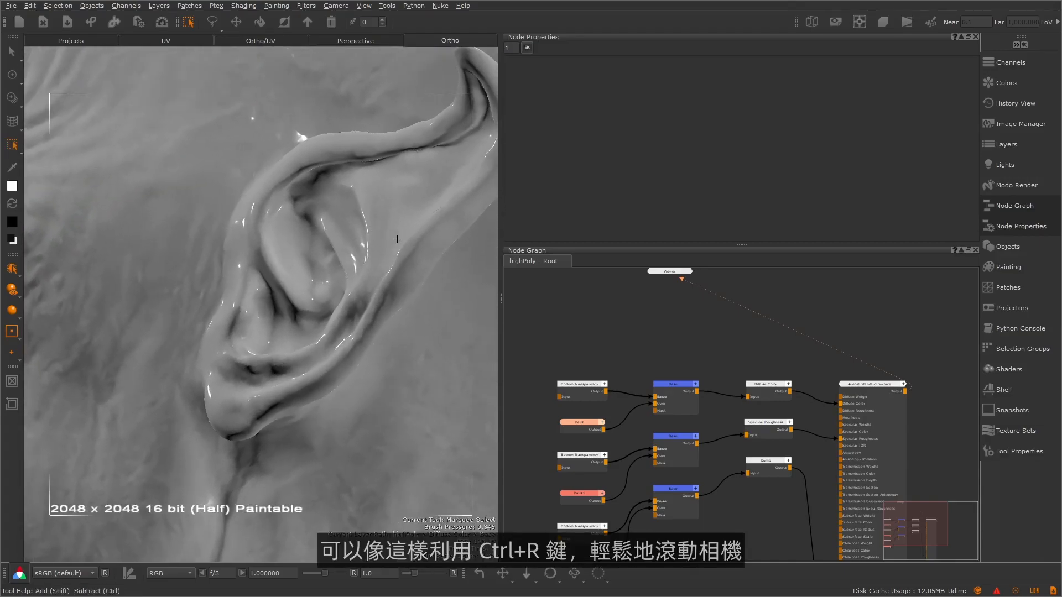
{"action": "right_click_drag", "start_coordinate": [394, 239], "coordinate": [355, 311], "text": "alt"}
{"action": "left_click_drag", "start_coordinate": [355, 310], "coordinate": [356, 261], "text": "ctrl"}
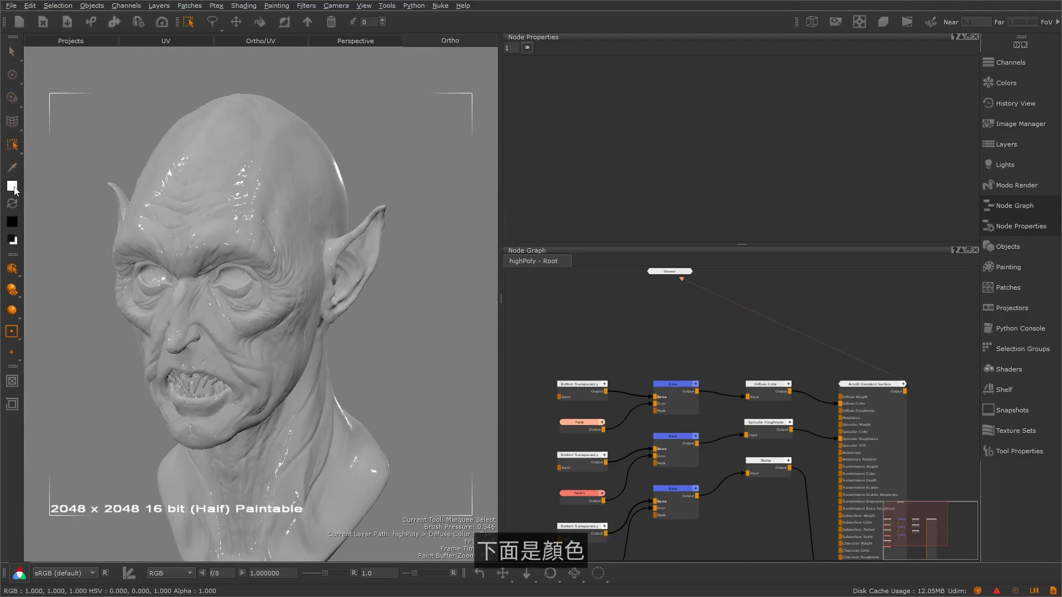
- Swap the foreground and background colors back and forth, and set the foreground color to red
{"action": "left_click", "coordinate": [13, 207]}
{"action": "left_click", "coordinate": [13, 208]}
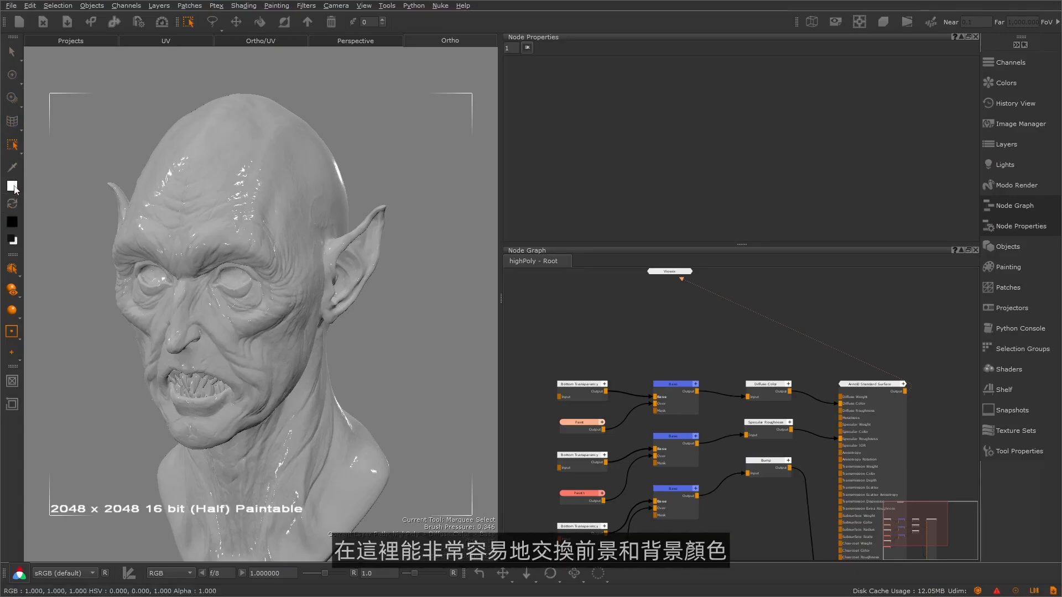
{"action": "left_click", "coordinate": [13, 187]}
{"action": "left_click", "coordinate": [797, 278]}
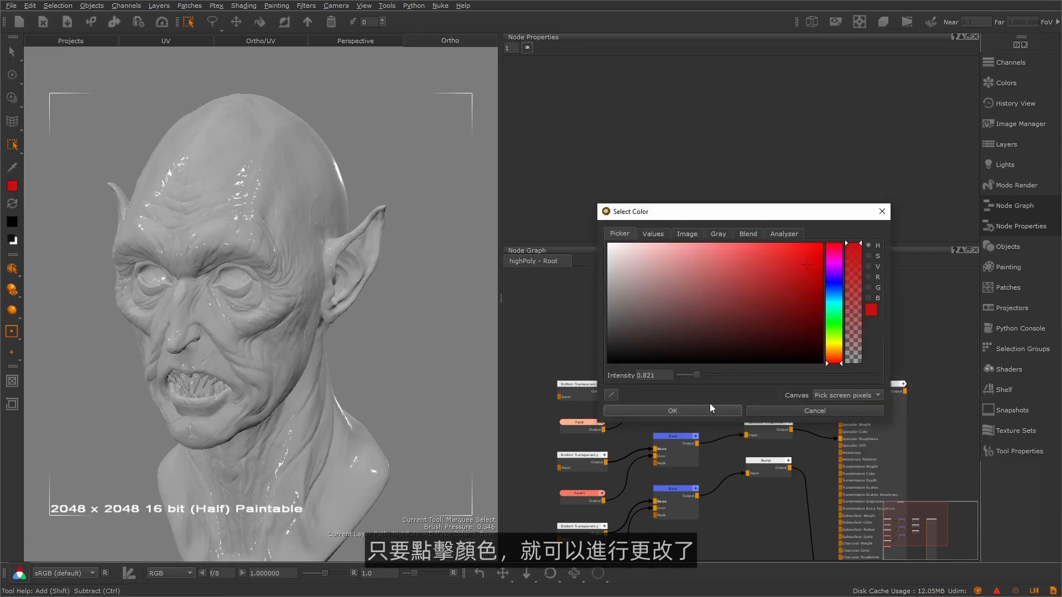
{"action": "left_click", "coordinate": [663, 409]}
- Swap the red and black colors back and forth, and reset foreground and background to the default white and black
{"action": "left_click", "coordinate": [13, 209]}
{"action": "left_click", "coordinate": [12, 209]}
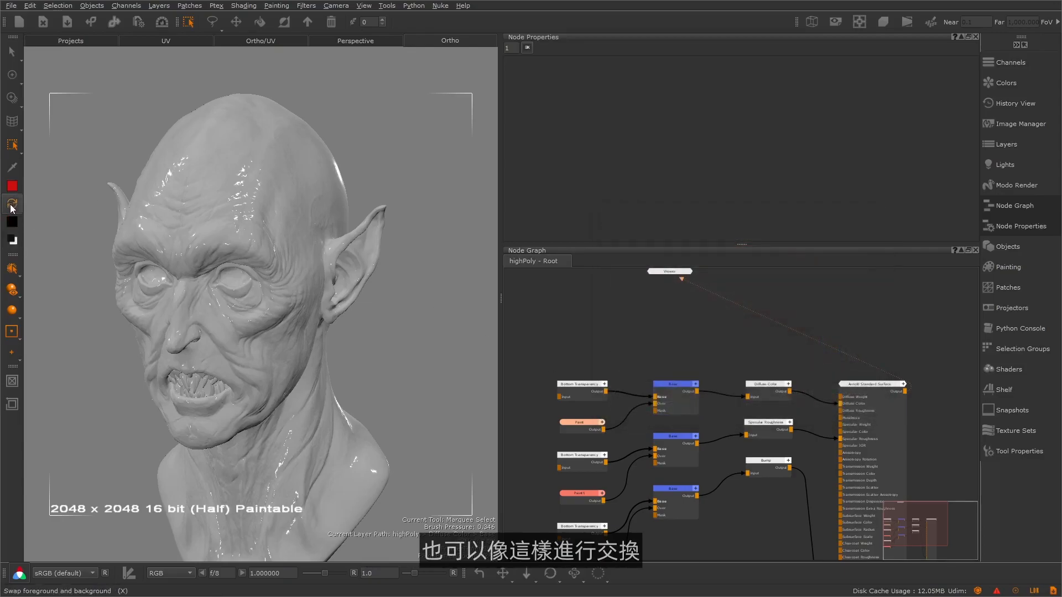
{"action": "left_click", "coordinate": [14, 241]}
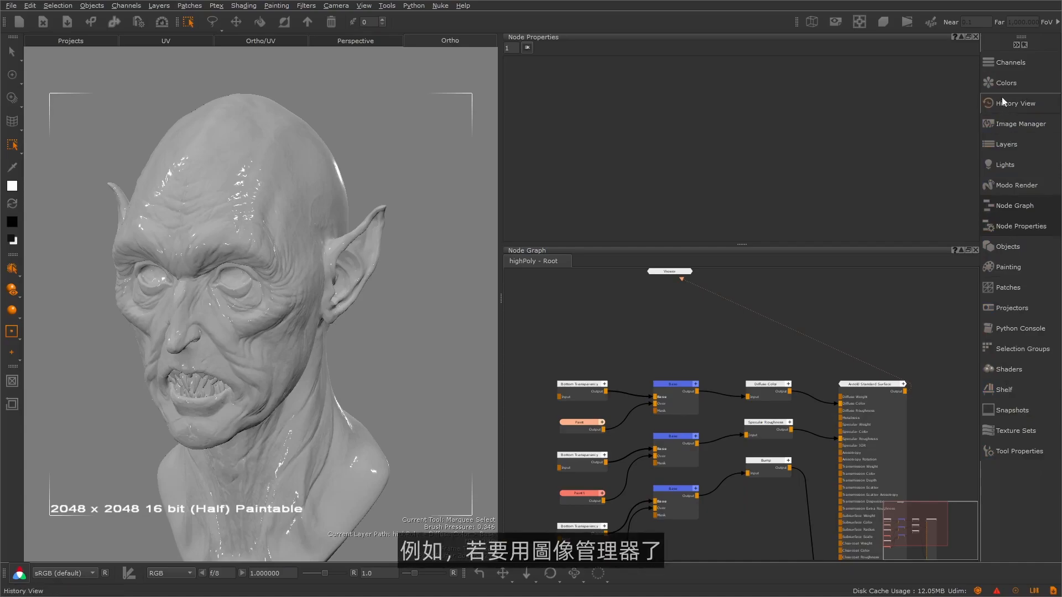
- Open the Image Manager as a temporary palette, place it over the viewport, and close it
{"action": "left_click", "coordinate": [1019, 125]}
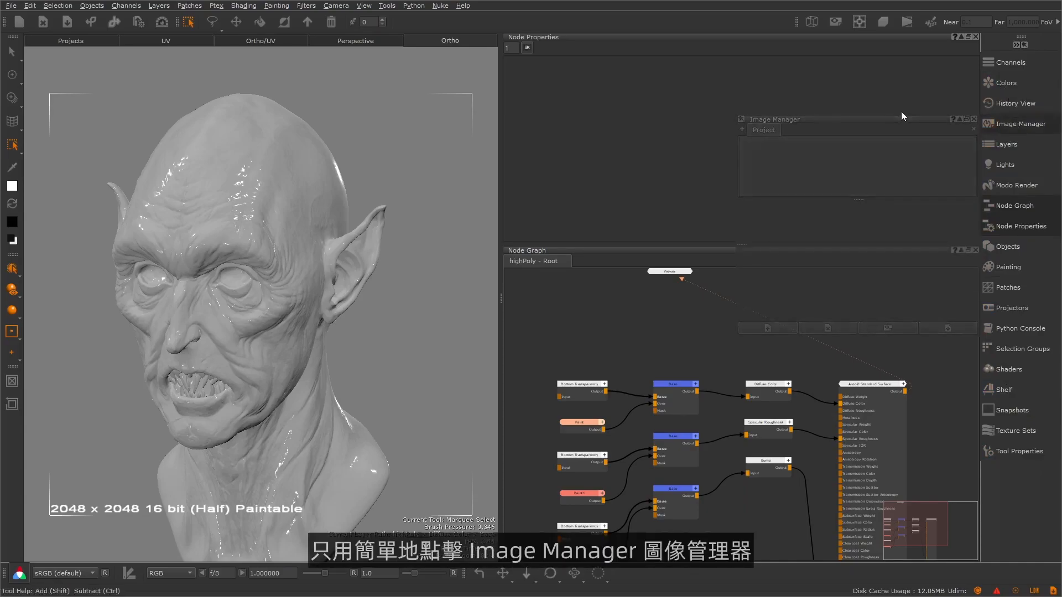
{"action": "left_click", "coordinate": [1015, 127]}
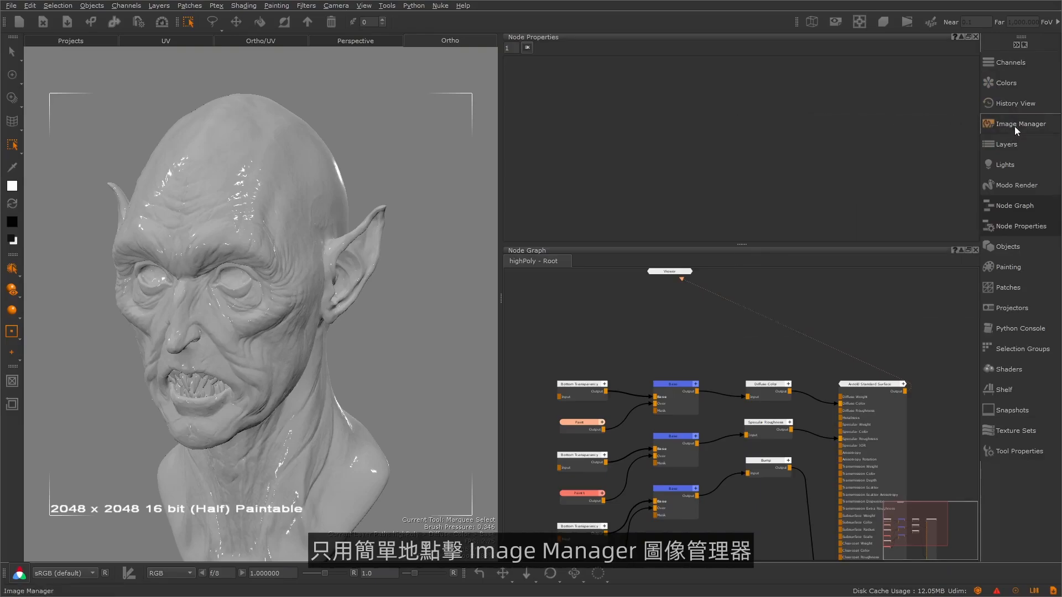
{"action": "left_click", "coordinate": [1018, 126]}
{"action": "left_click_drag", "start_coordinate": [910, 121], "coordinate": [201, 148]}
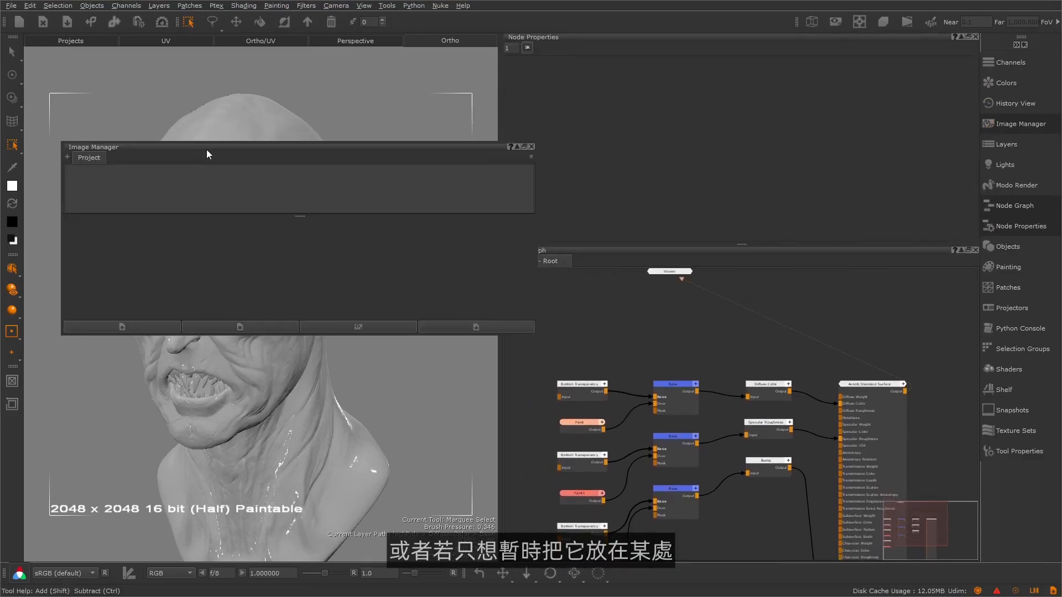
{"action": "left_click", "coordinate": [531, 146]}
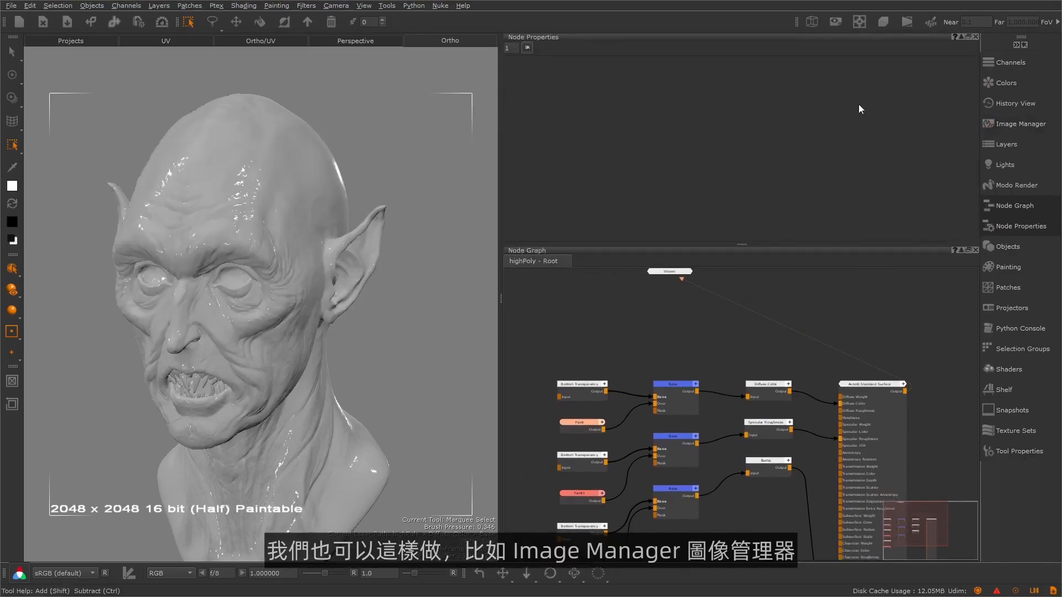
- Pin the Image Manager as a floating palette over the viewport, navigate around the head beside it, and close the palette
{"action": "left_click", "coordinate": [1018, 124]}
{"action": "left_click_drag", "start_coordinate": [549, 119], "coordinate": [92, 148]}
{"action": "left_click", "coordinate": [91, 144]}
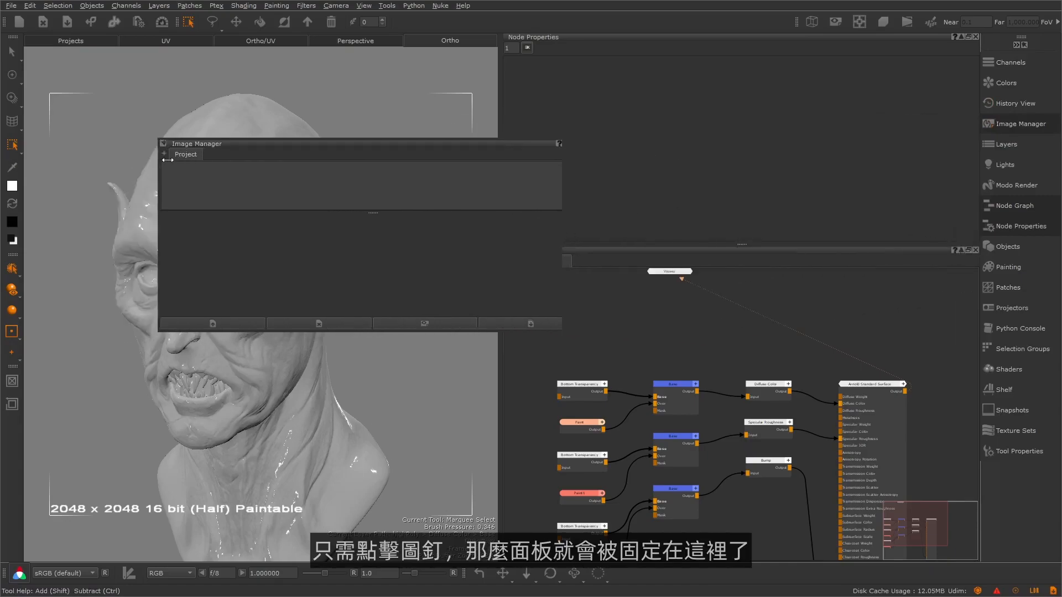
{"action": "left_click_drag", "start_coordinate": [391, 149], "coordinate": [117, 98]}
{"action": "left_click_drag", "start_coordinate": [359, 247], "coordinate": [390, 253], "text": "alt"}
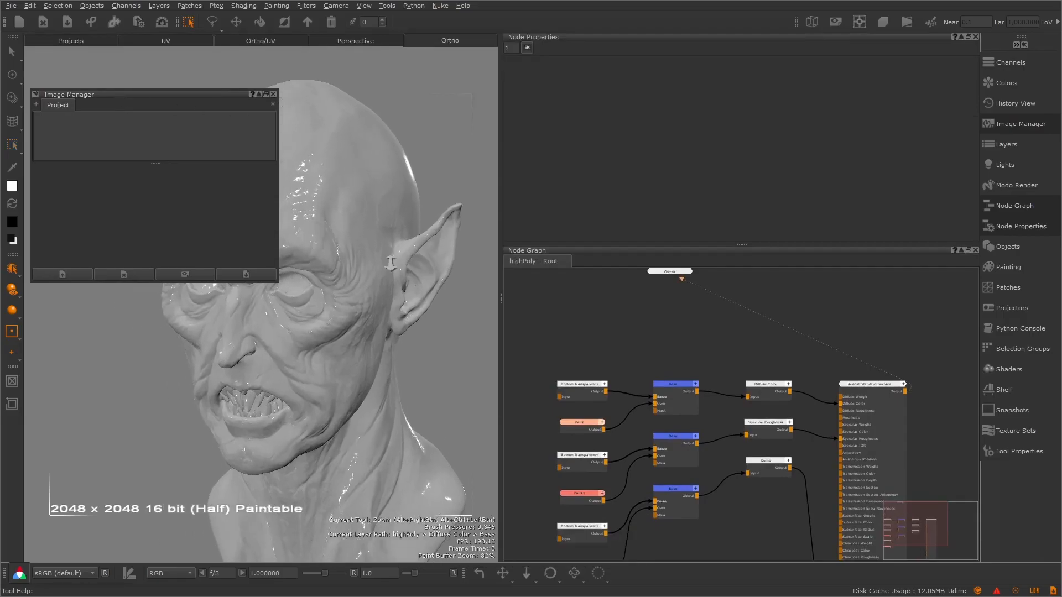
{"action": "middle_click_drag", "start_coordinate": [390, 253], "coordinate": [428, 270], "text": "alt"}
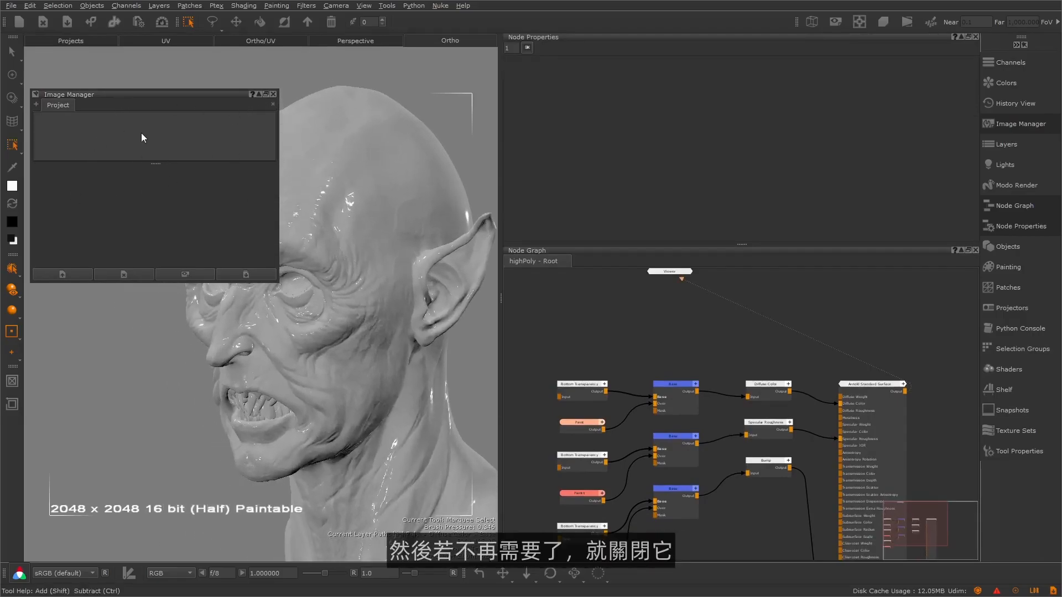
{"action": "left_click", "coordinate": [275, 93]}
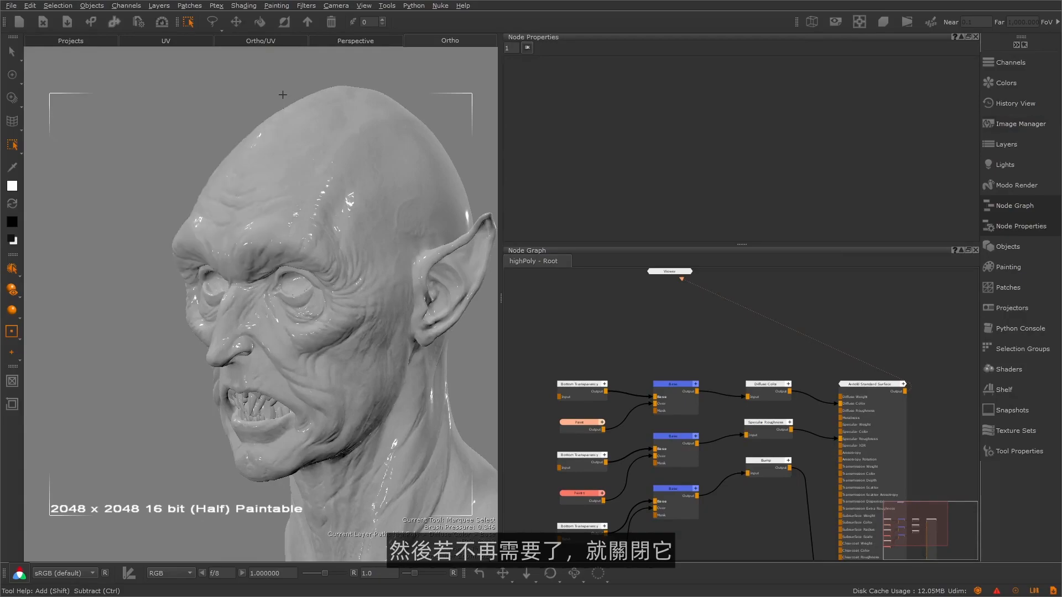
- Examine the list of Mari projects and the UV layout of the head across its UDIM tiles
{"action": "left_click", "coordinate": [81, 41]}
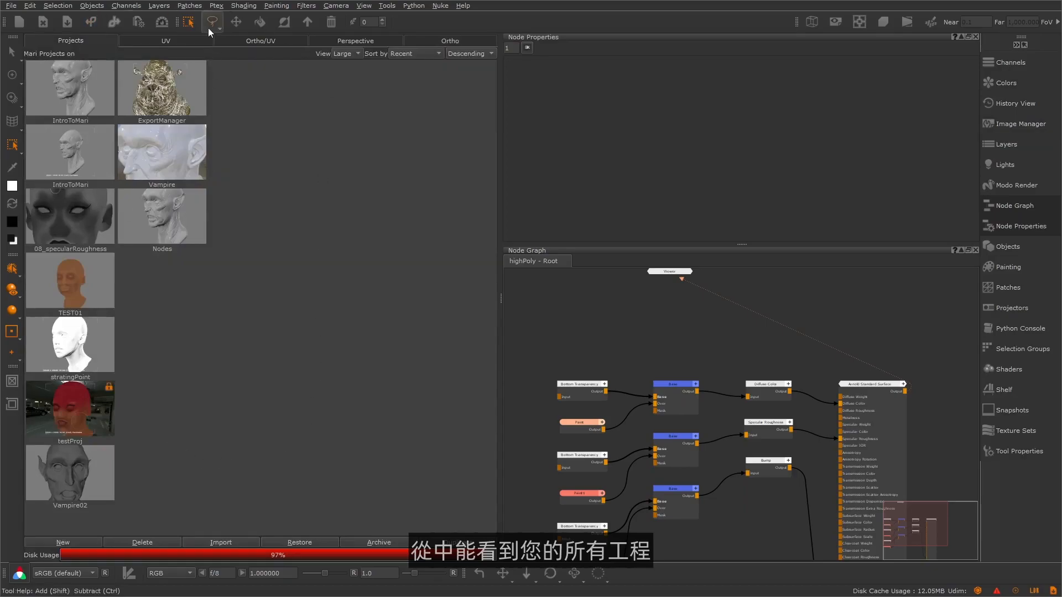
{"action": "left_click", "coordinate": [165, 44]}
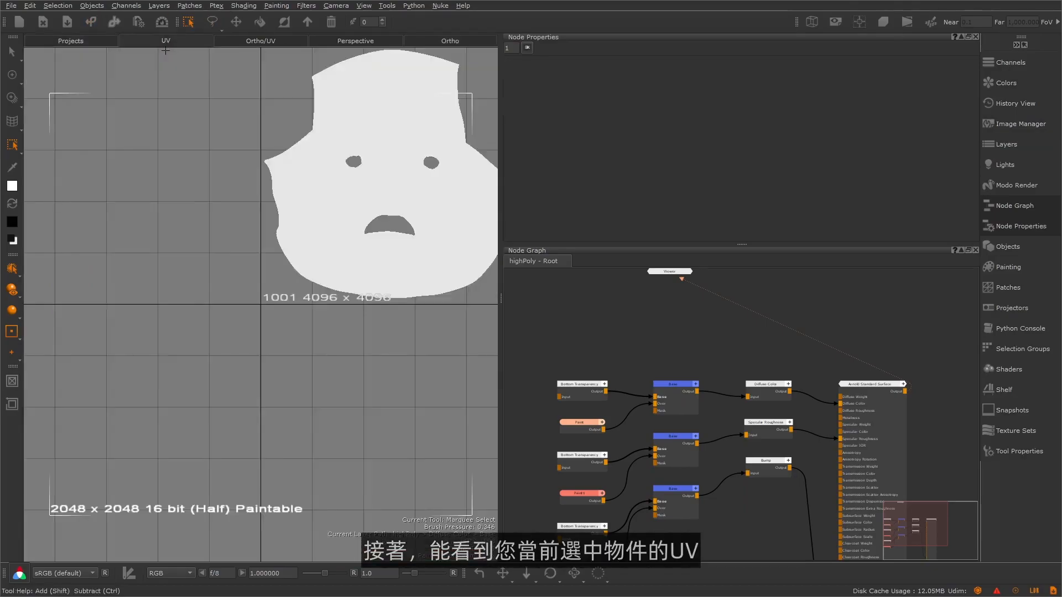
{"action": "scroll", "coordinate": [249, 201], "scroll_direction": "down", "scroll_amount": 10}
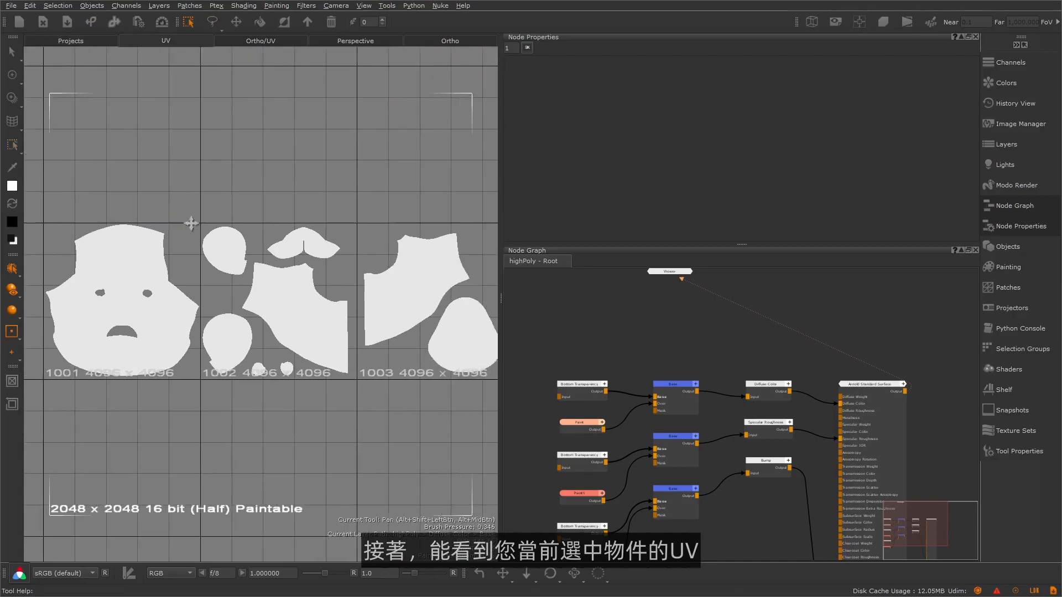
{"action": "scroll", "coordinate": [205, 207], "scroll_direction": "up", "scroll_amount": 5}
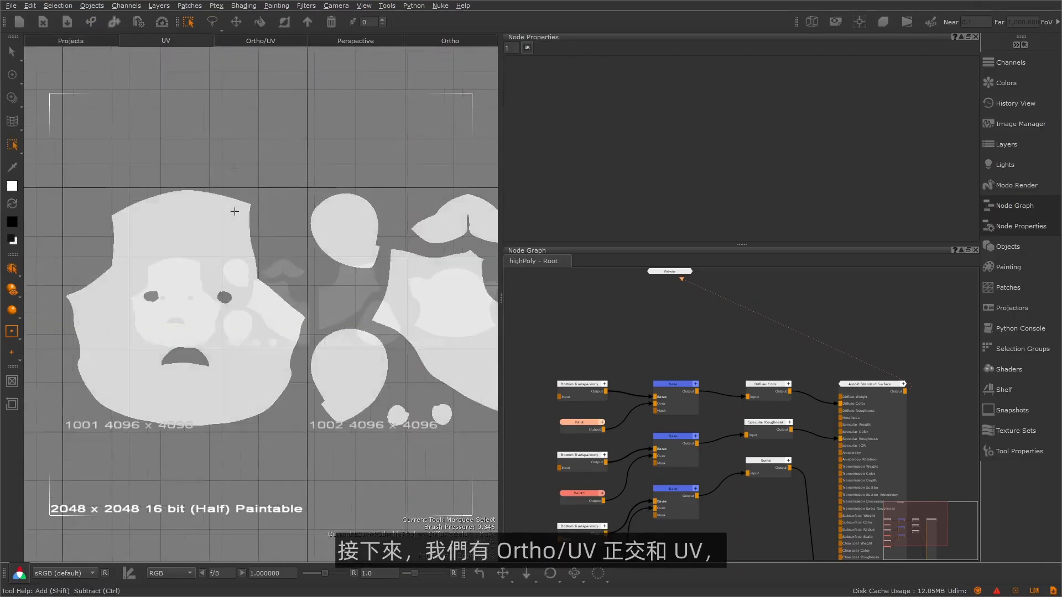
- Show the Ortho/UV view, widen the viewport area, and give the UV side more of the split
{"action": "left_click", "coordinate": [269, 40]}
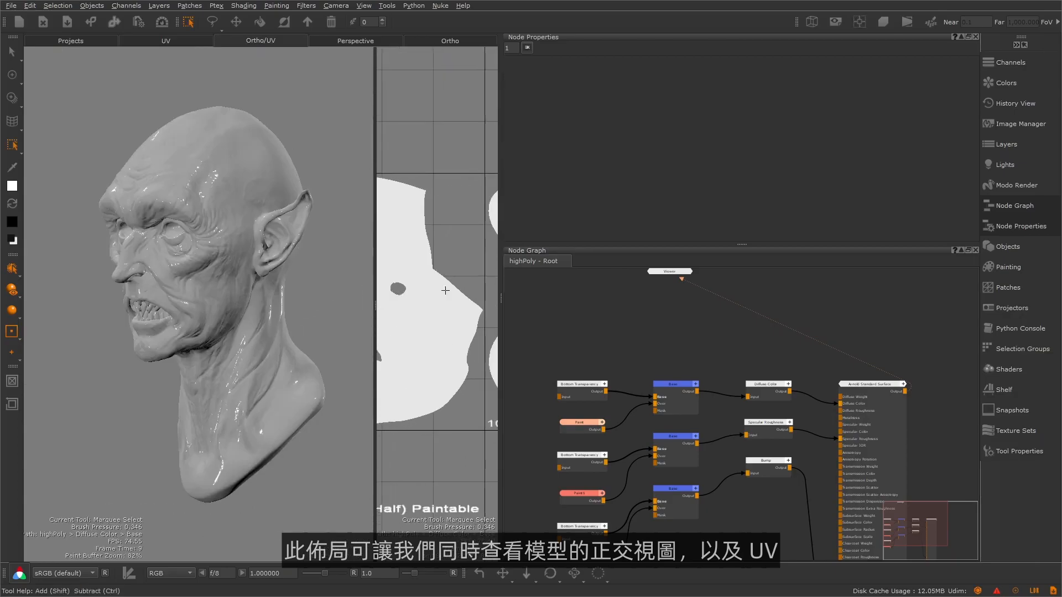
{"action": "left_click_drag", "start_coordinate": [501, 303], "coordinate": [633, 304]}
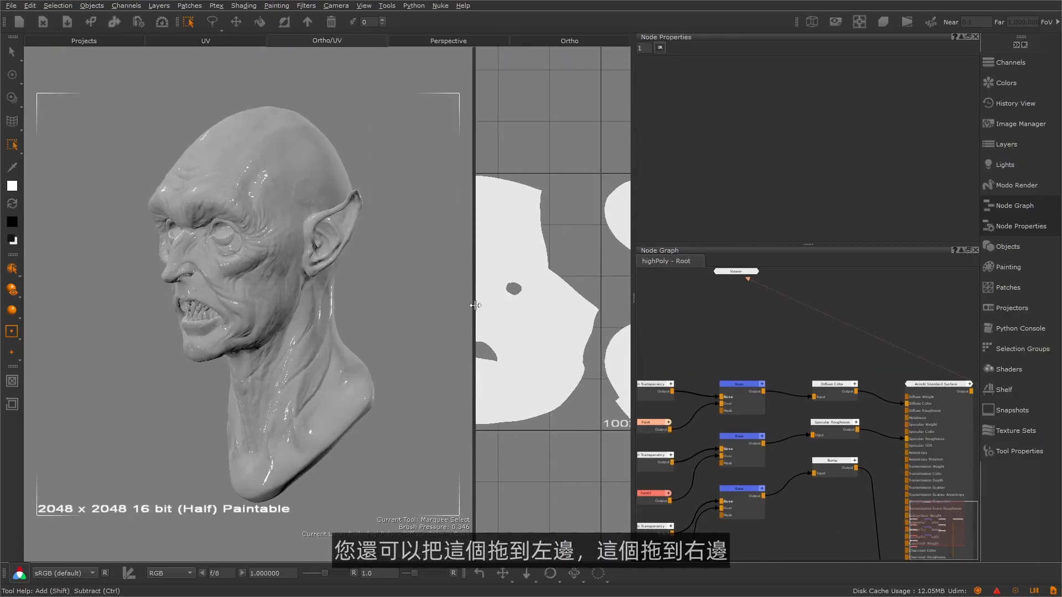
{"action": "left_click_drag", "start_coordinate": [385, 309], "coordinate": [343, 308]}
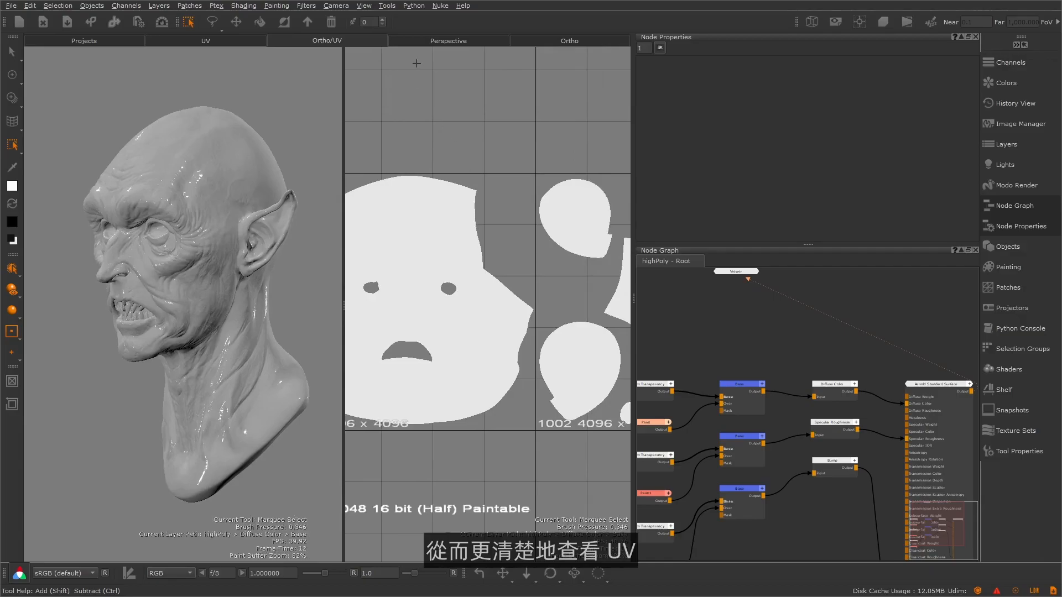
- Show the head in the Perspective view
{"action": "left_click", "coordinate": [449, 40]}
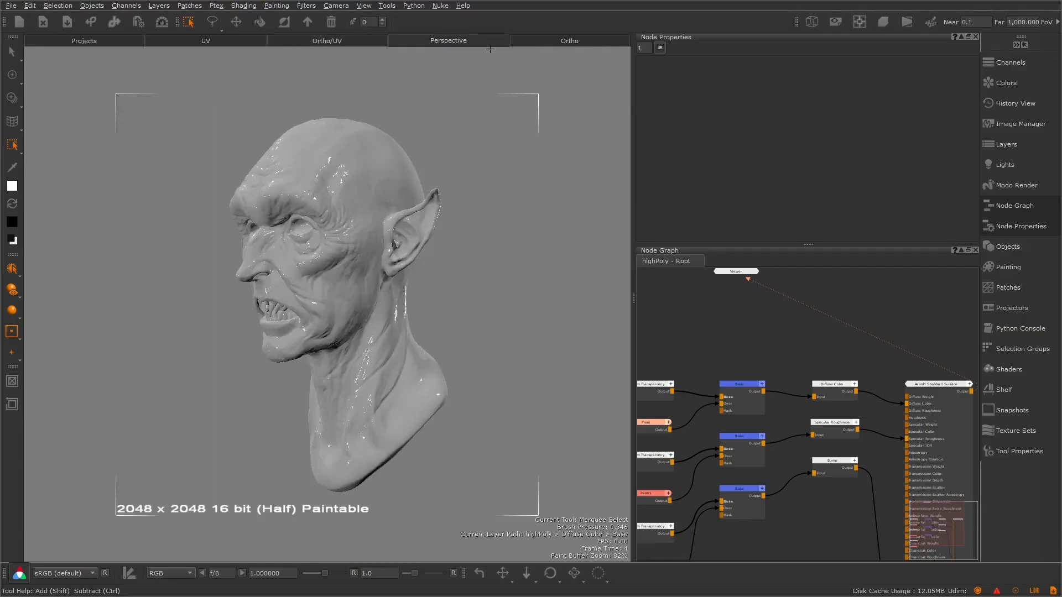
- Show the head in the Ortho view and cycle through its preset front, side, back, top and bottom views
{"action": "left_click", "coordinate": [572, 39]}
{"action": "middle_click_drag", "start_coordinate": [468, 200], "coordinate": [387, 181], "text": "alt"}
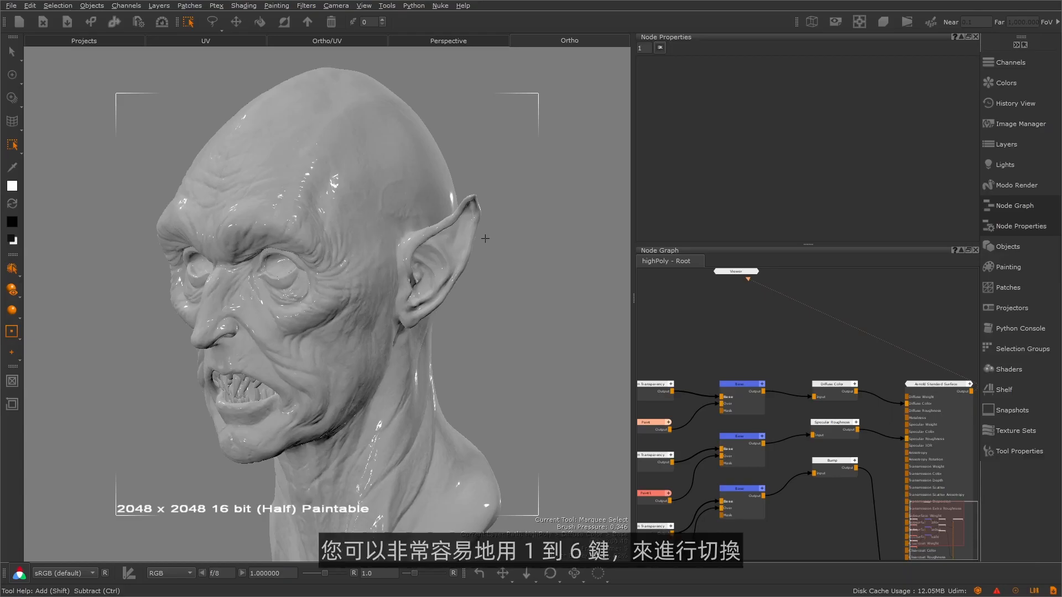
{"action": "left_click_drag", "start_coordinate": [476, 239], "coordinate": [502, 250], "text": "alt"}
{"action": "key", "text": "4"}
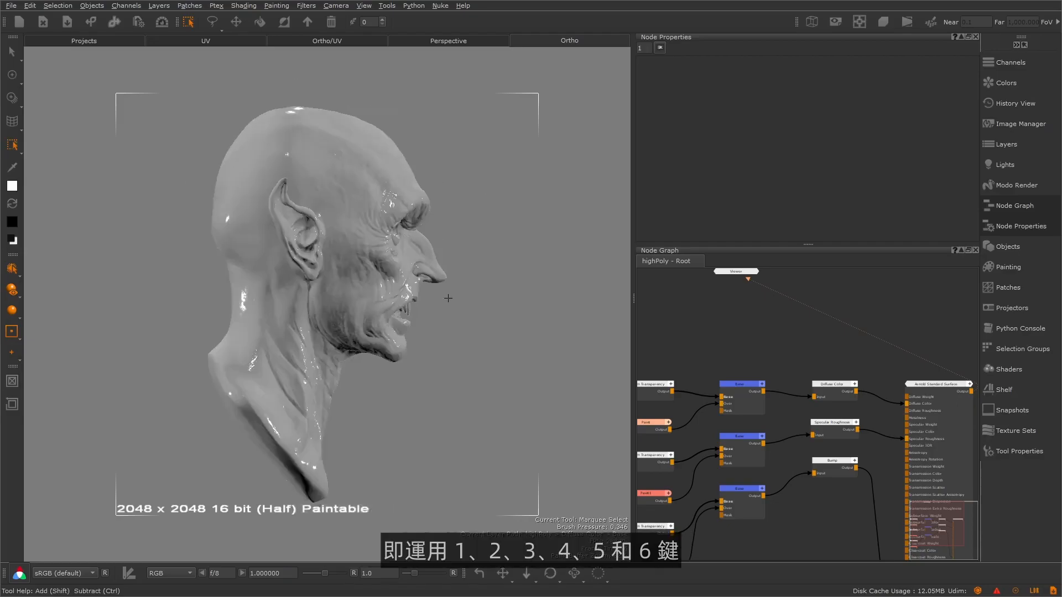
{"action": "key", "text": "5"}
{"action": "key", "text": "6"}
{"action": "key", "text": "1"}
{"action": "key", "text": "2"}
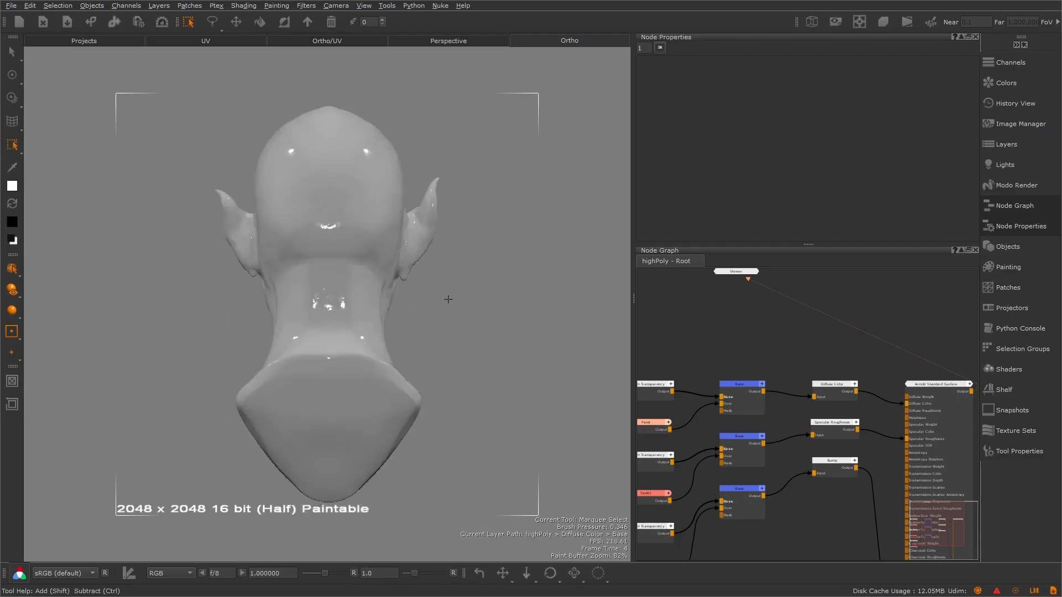
{"action": "key", "text": "3"}
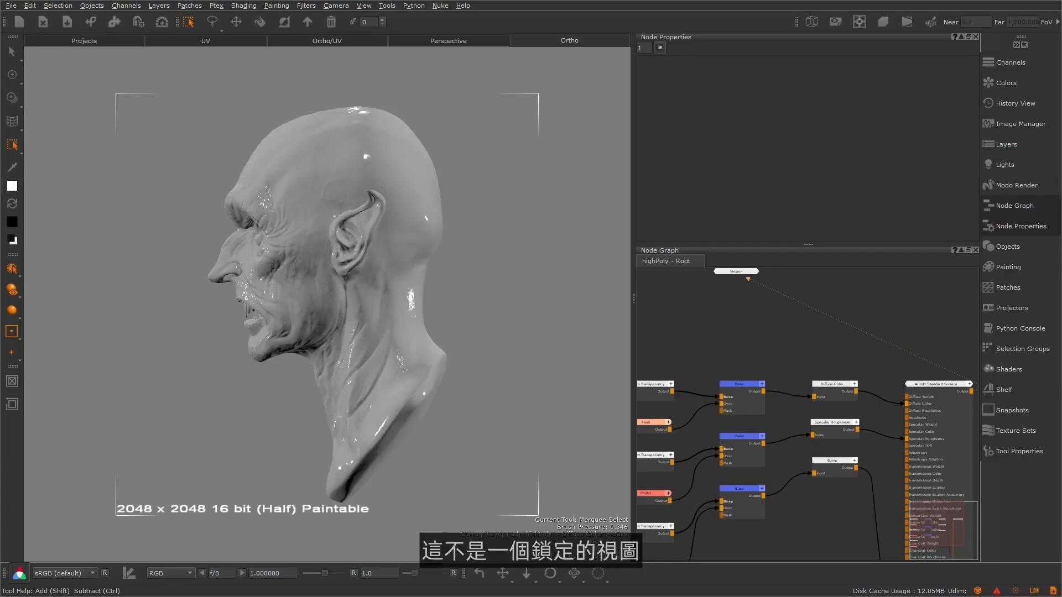
- Orbit the orthographic head away from its side view, return it to the side, and view it from the front
{"action": "left_click_drag", "start_coordinate": [236, 273], "coordinate": [258, 278], "text": "alt"}
{"action": "key", "text": "x"}
{"action": "key", "text": "x"}
{"action": "key", "text": "z"}
{"action": "key", "text": "x"}
{"action": "key", "text": "x"}
{"action": "key", "text": "y"}
{"action": "key", "text": "x"}
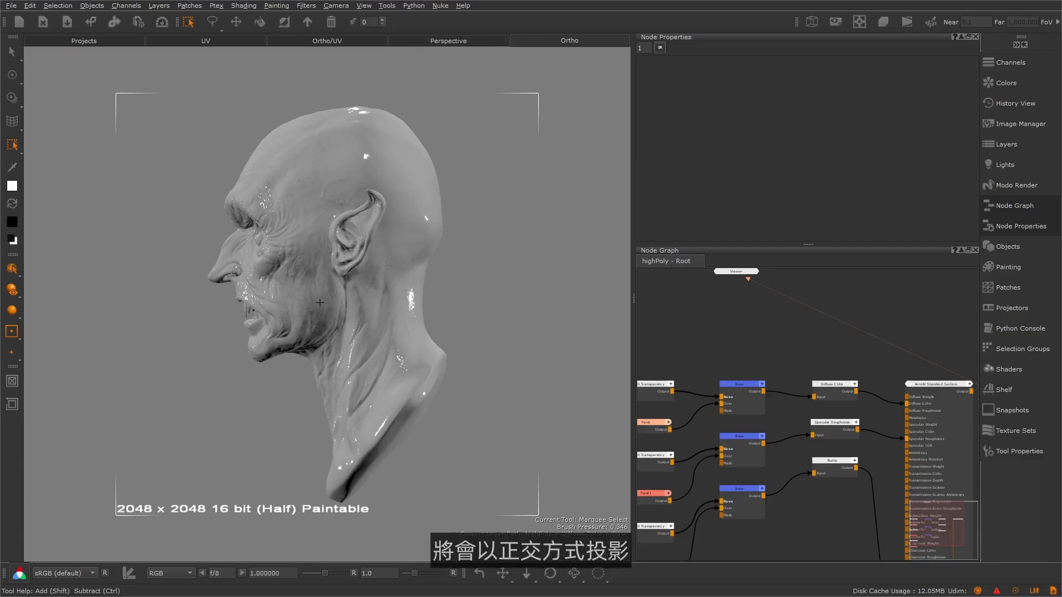
{"action": "key", "text": "z"}
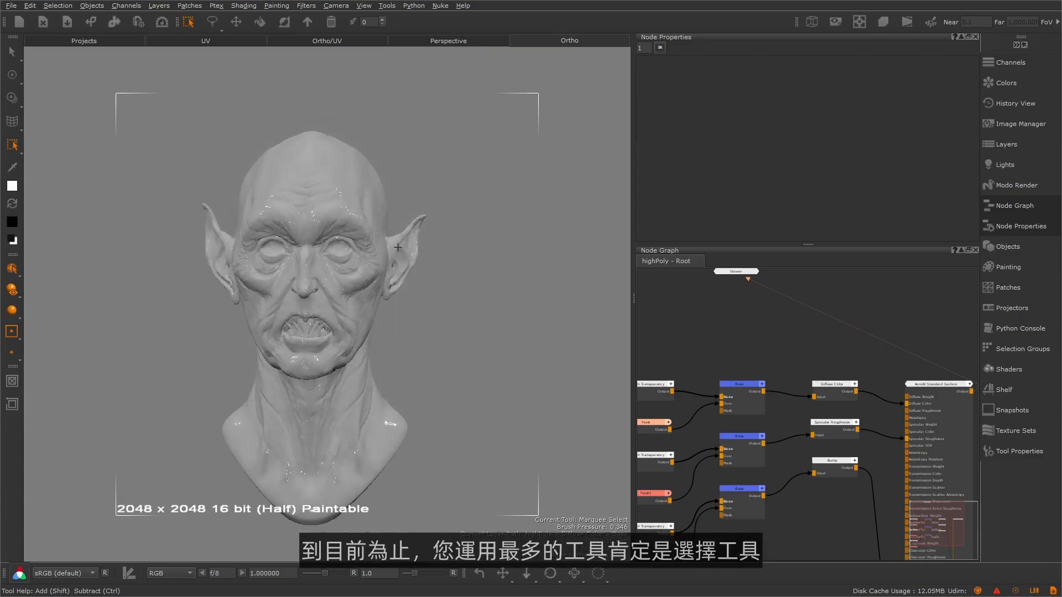
- Activate the Select tool and select the face patch on the front of the head
{"action": "middle_click_drag", "start_coordinate": [391, 243], "coordinate": [355, 231]}
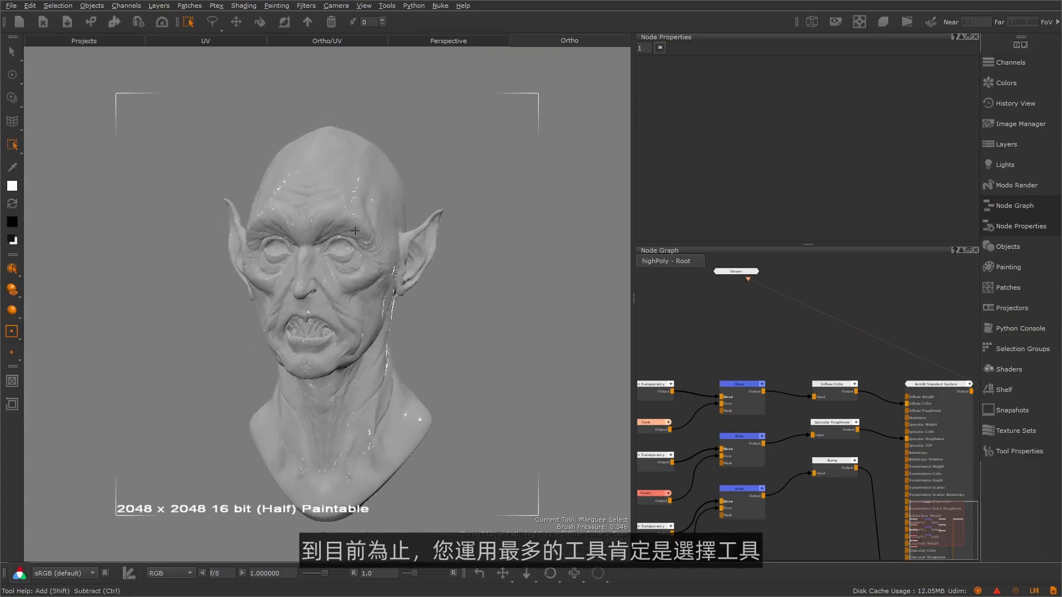
{"action": "scroll", "coordinate": [341, 218], "scroll_direction": "up", "scroll_amount": 3}
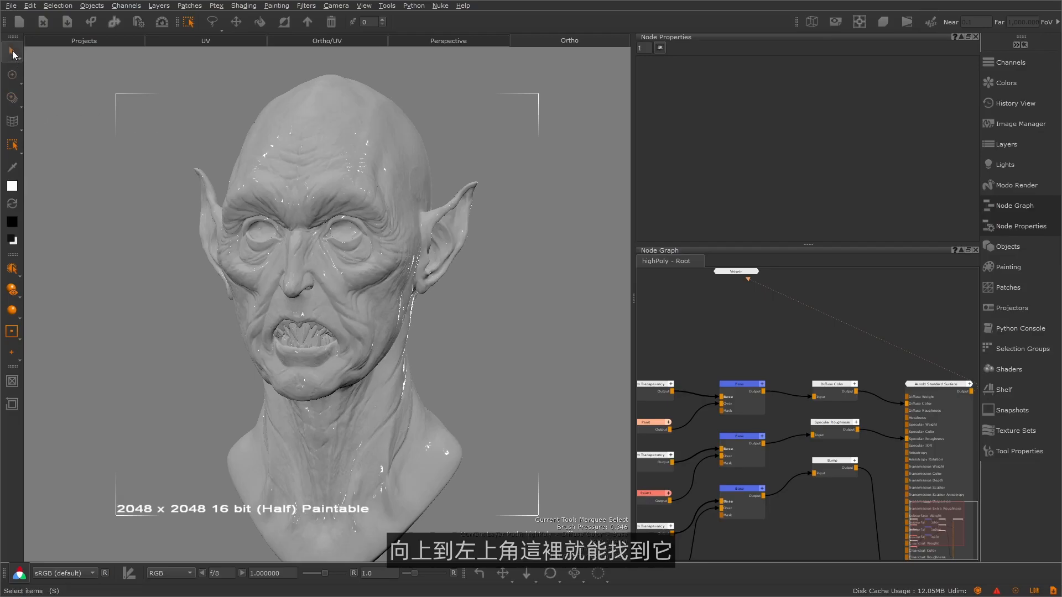
{"action": "left_click", "coordinate": [13, 53]}
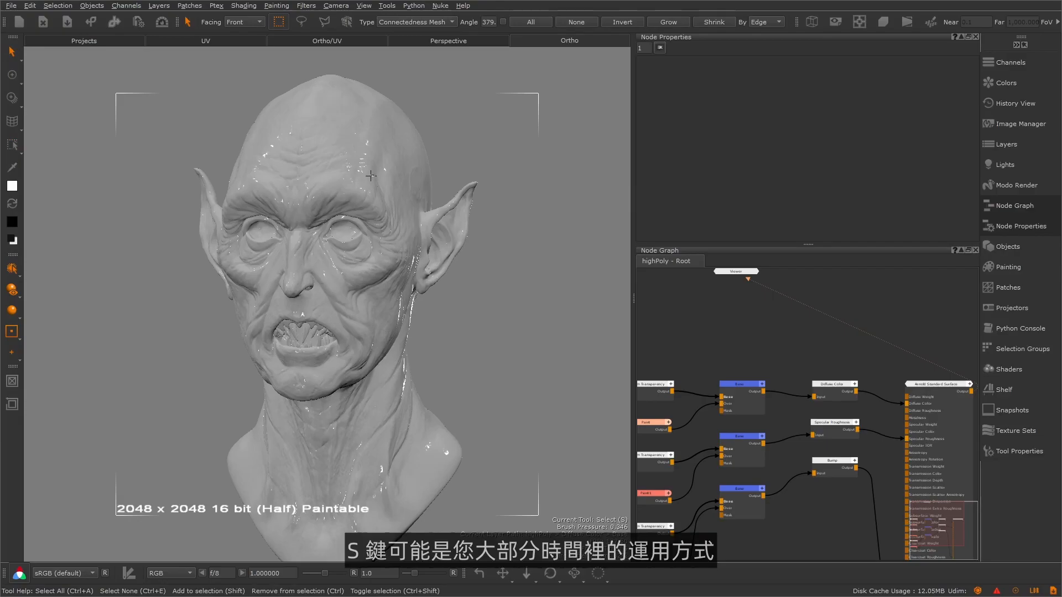
{"action": "left_click", "coordinate": [371, 176]}
{"action": "left_click", "coordinate": [12, 52]}
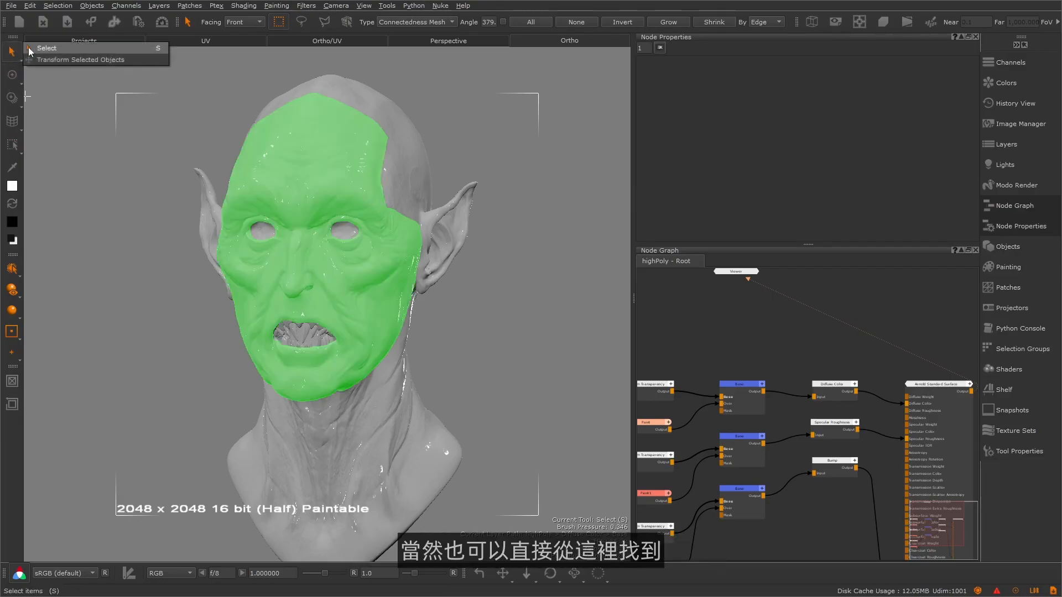
{"action": "left_click", "coordinate": [49, 49]}
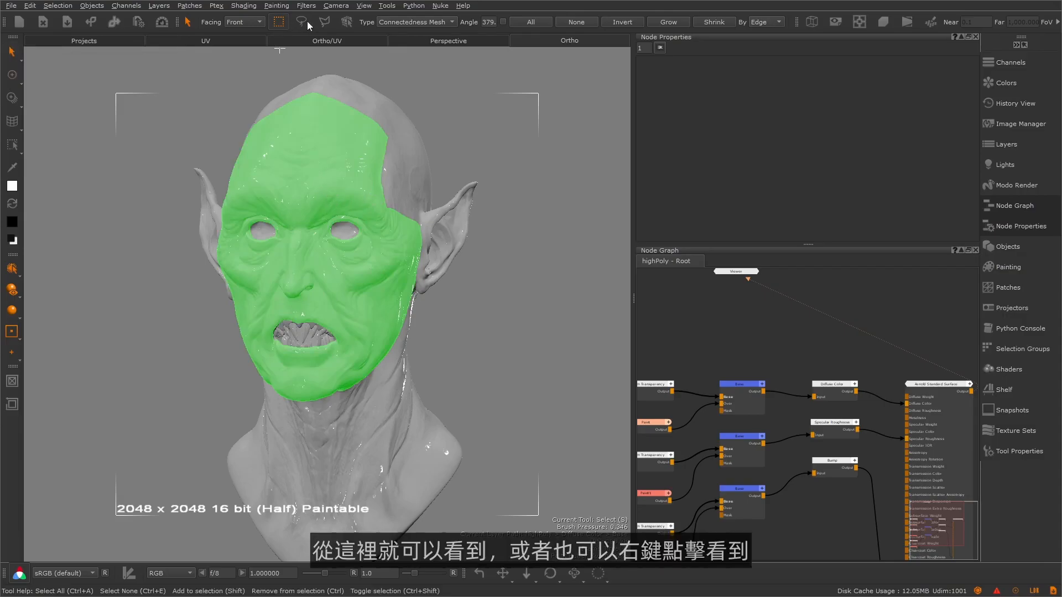
- Switch the selection to Object Mode for the whole head and back to Patch Mode
{"action": "right_click", "coordinate": [314, 150]}
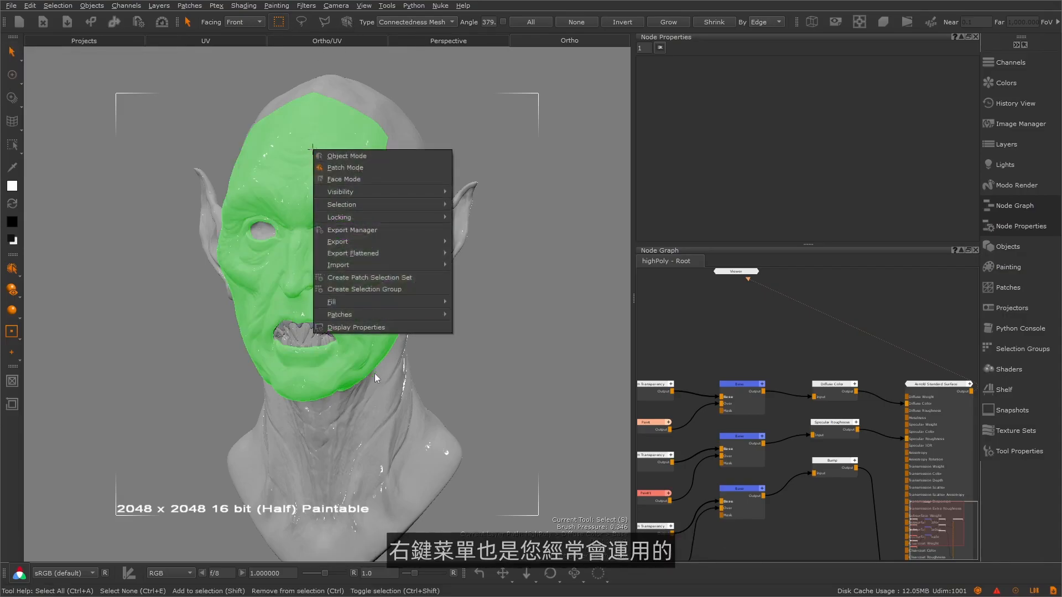
{"action": "left_click", "coordinate": [356, 160]}
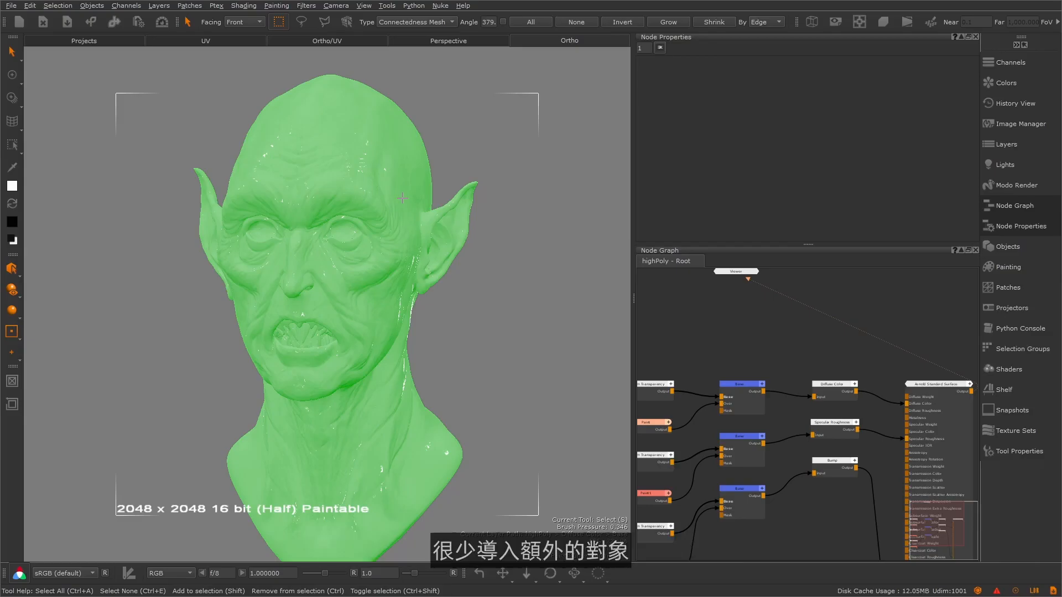
{"action": "right_click", "coordinate": [336, 172]}
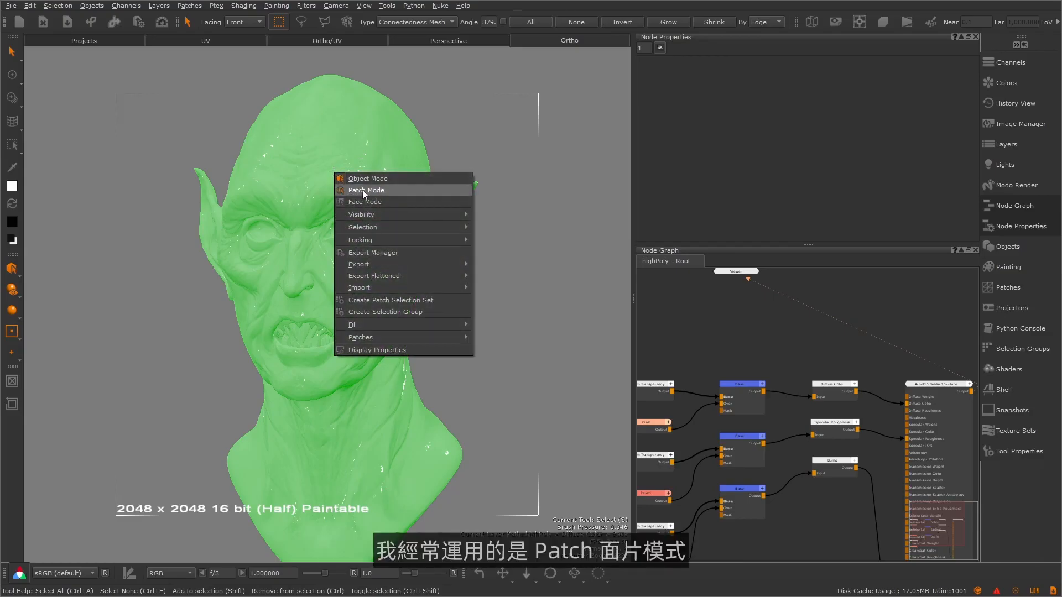
{"action": "left_click", "coordinate": [364, 190]}
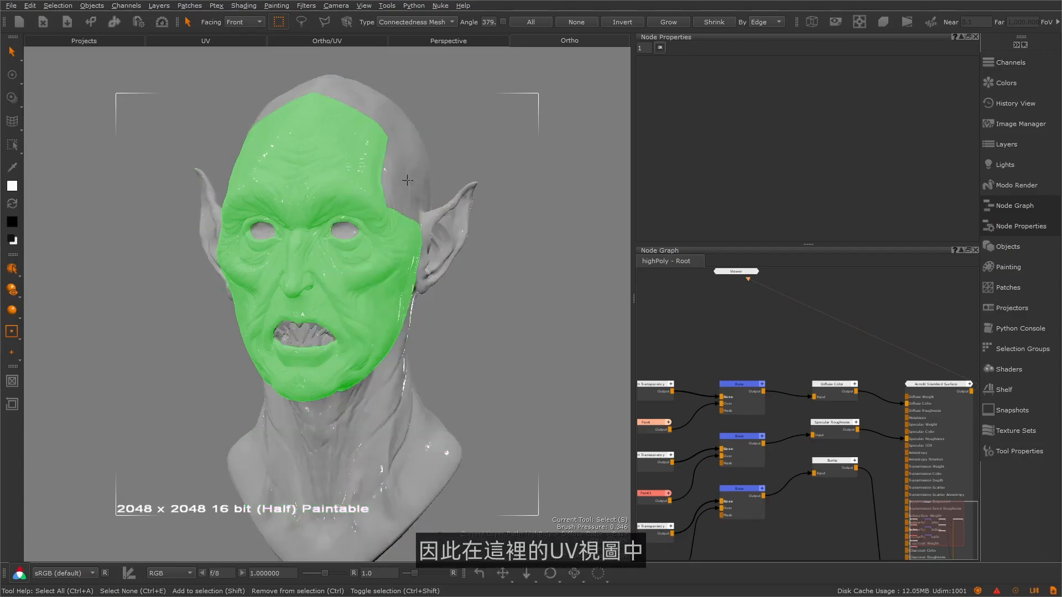
- Select UDIM tiles such as 1003 individually in the UV view, and clear the selection
{"action": "left_click", "coordinate": [244, 40]}
{"action": "scroll", "coordinate": [267, 227], "scroll_direction": "down", "scroll_amount": 2}
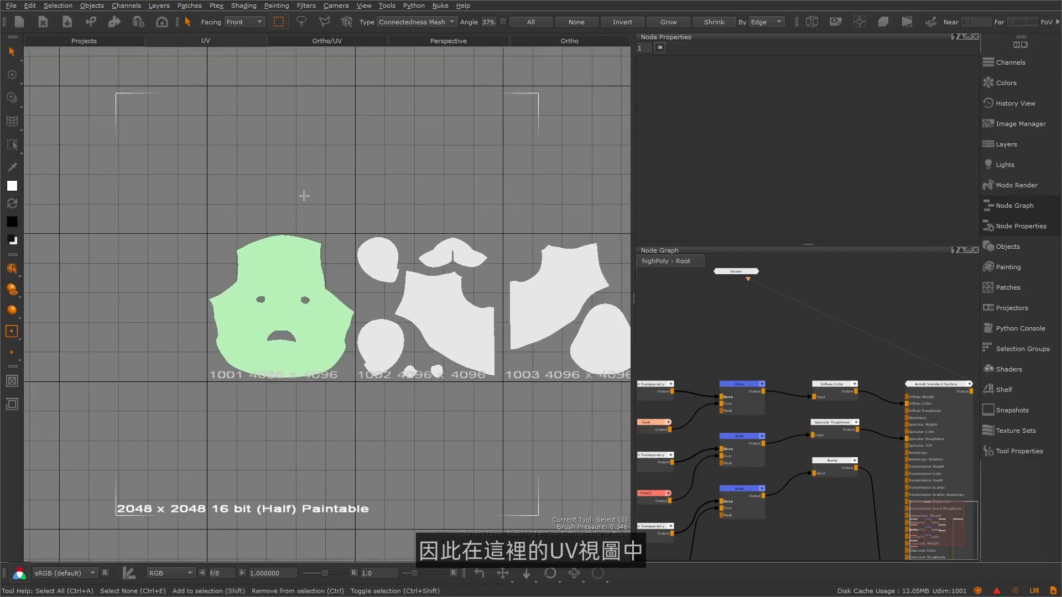
{"action": "scroll", "coordinate": [268, 228], "scroll_direction": "up", "scroll_amount": 2}
{"action": "left_click", "coordinate": [459, 272]}
{"action": "middle_click_drag", "start_coordinate": [557, 278], "coordinate": [367, 273], "text": "alt"}
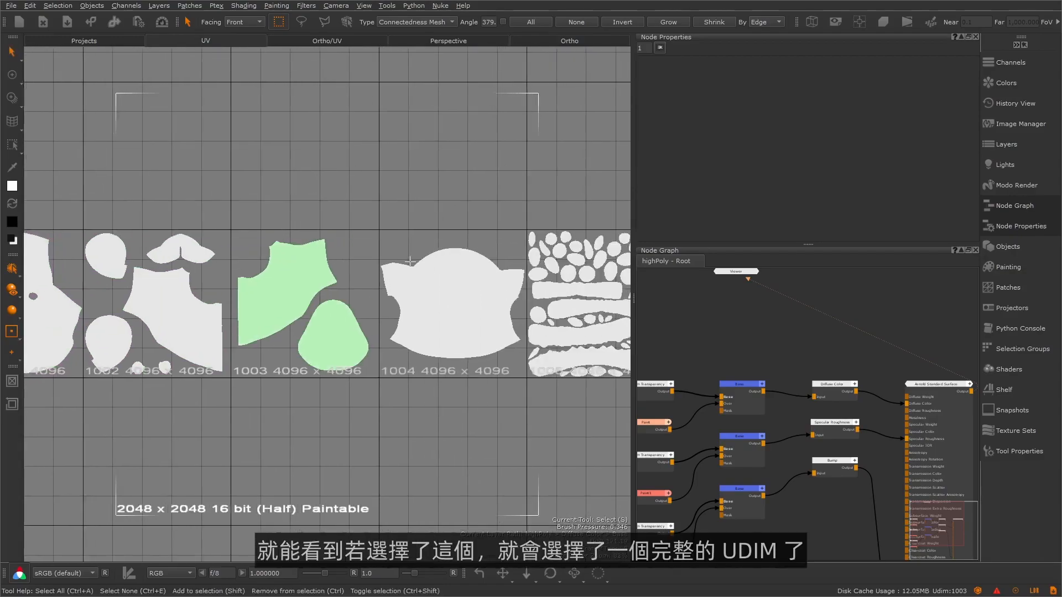
{"action": "scroll", "coordinate": [383, 260], "scroll_direction": "down", "scroll_amount": 3}
{"action": "left_click", "coordinate": [420, 288]}
{"action": "left_click", "coordinate": [495, 166]}
- Return to the Ortho view and select the face patch on the orbited head
{"action": "left_click", "coordinate": [577, 44]}
{"action": "left_click_drag", "start_coordinate": [293, 205], "coordinate": [340, 203], "text": "alt"}
{"action": "left_click", "coordinate": [302, 276]}
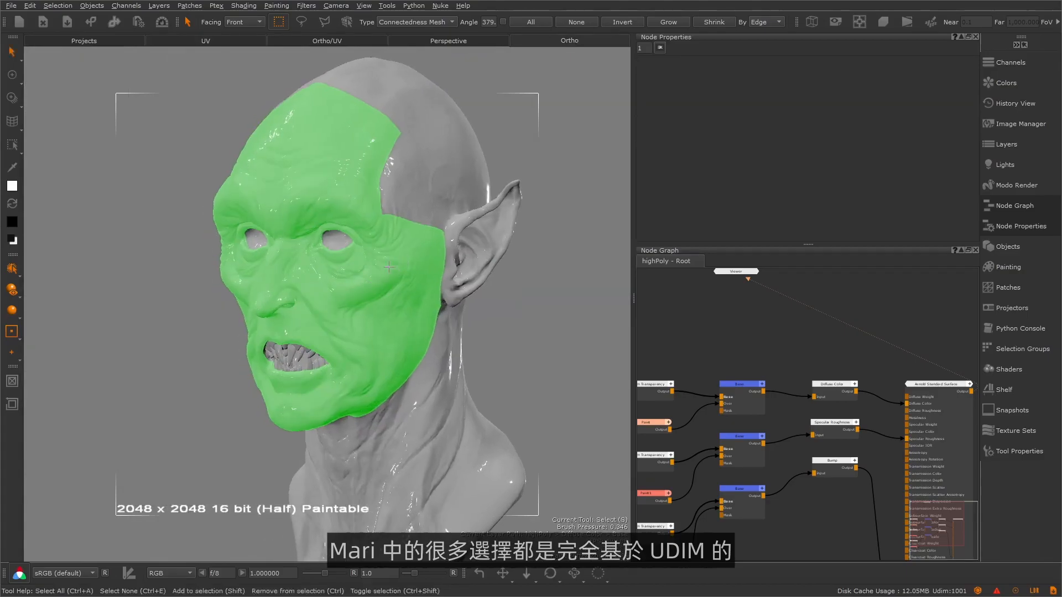
- Switch to Face Mode and marquee-select the faces across the bridge of the nose in profile
{"action": "right_click", "coordinate": [345, 207]}
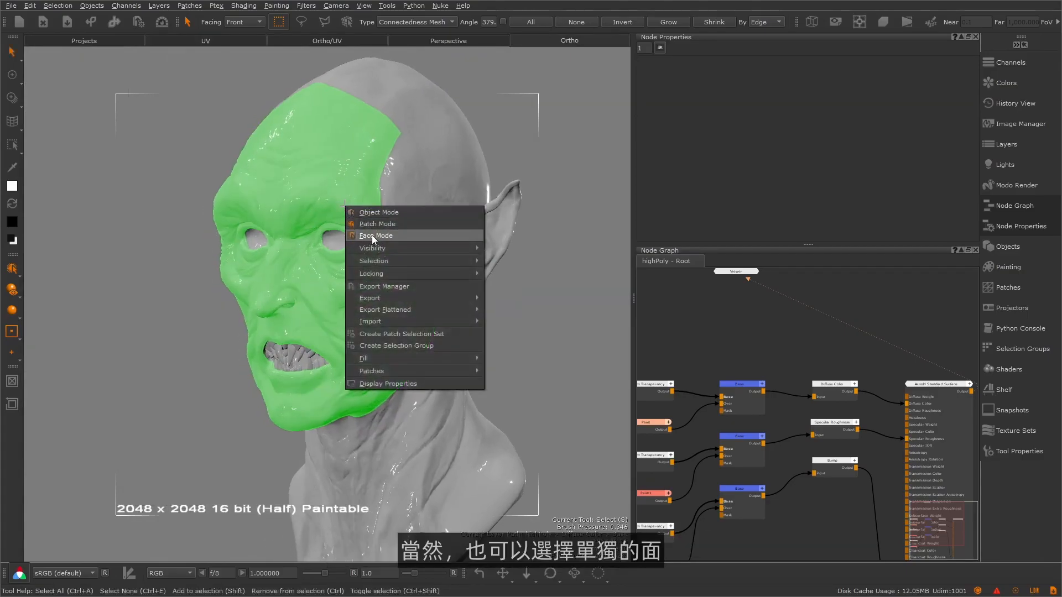
{"action": "left_click", "coordinate": [372, 235]}
{"action": "left_click_drag", "start_coordinate": [329, 193], "coordinate": [244, 213], "text": "alt"}
{"action": "right_click_drag", "start_coordinate": [243, 213], "coordinate": [298, 221], "text": "alt"}
{"action": "middle_click_drag", "start_coordinate": [176, 201], "coordinate": [211, 225], "text": "alt"}
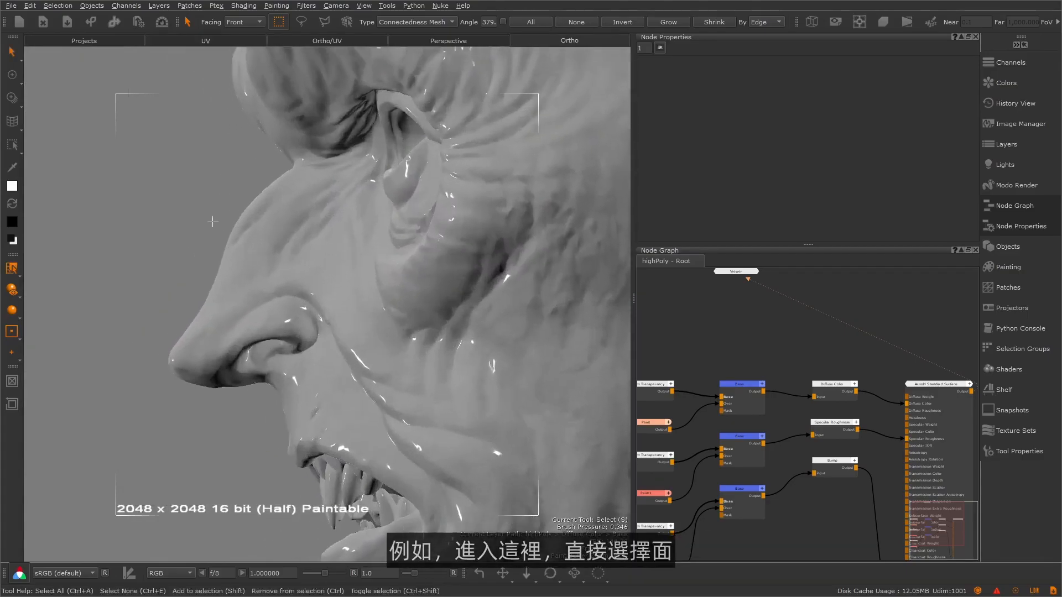
{"action": "right_click", "coordinate": [343, 293]}
{"action": "left_click_drag", "start_coordinate": [164, 198], "coordinate": [301, 298]}
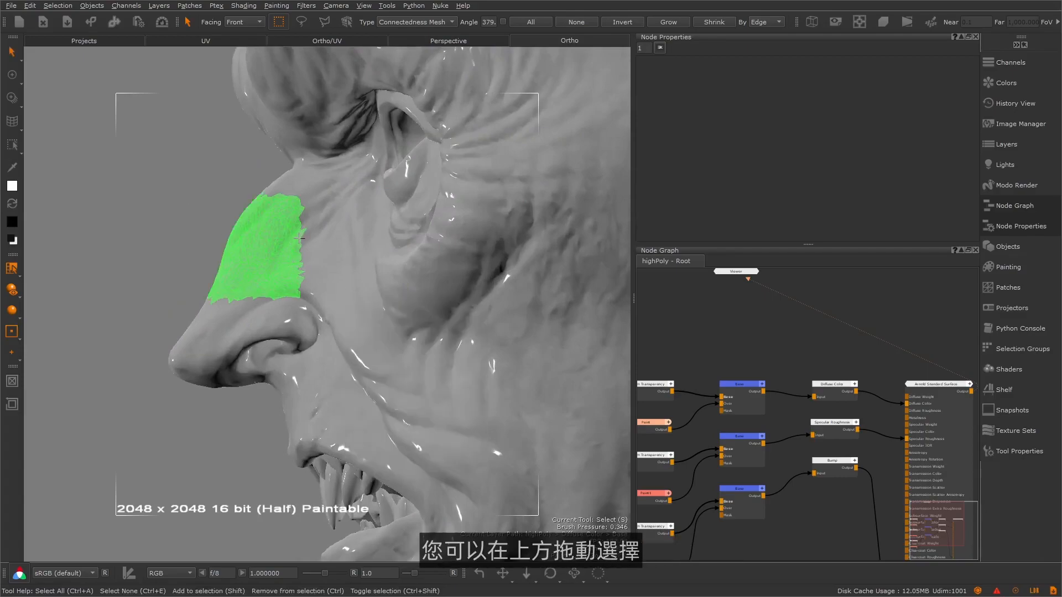
- Set the selection facing to Through and marquee-select the tip of the nose from the side
{"action": "left_click_drag", "start_coordinate": [235, 222], "coordinate": [269, 220], "text": "alt"}
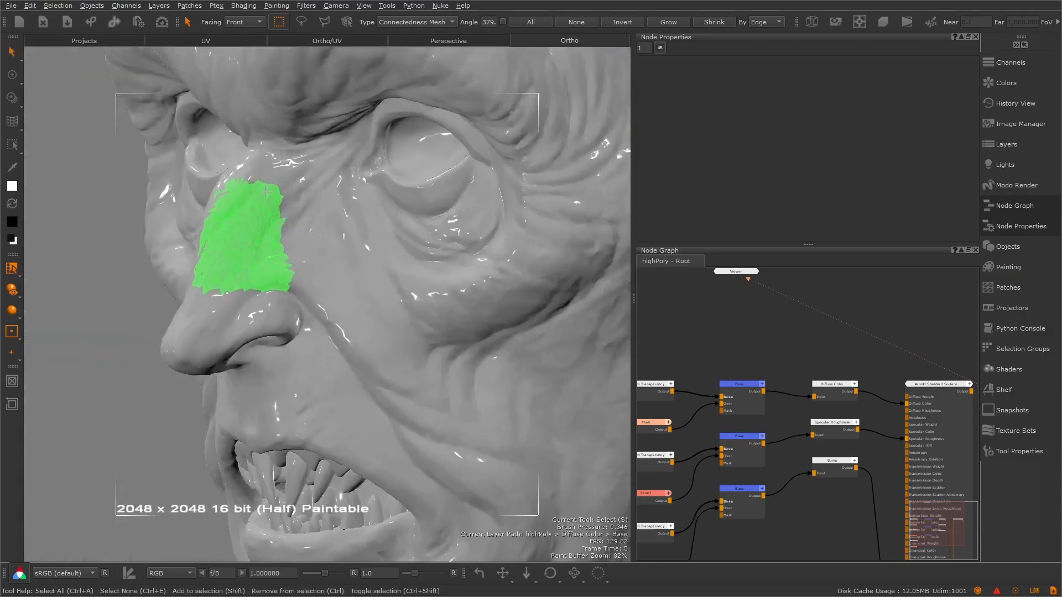
{"action": "left_click", "coordinate": [243, 11]}
{"action": "left_click_drag", "start_coordinate": [302, 217], "coordinate": [266, 219], "text": "alt"}
{"action": "mouse_move", "coordinate": [138, 257]}
{"action": "left_mouse_down"}
{"action": "mouse_move", "coordinate": [294, 378]}
{"action": "mouse_move", "coordinate": [295, 365]}
{"action": "left_mouse_up"}
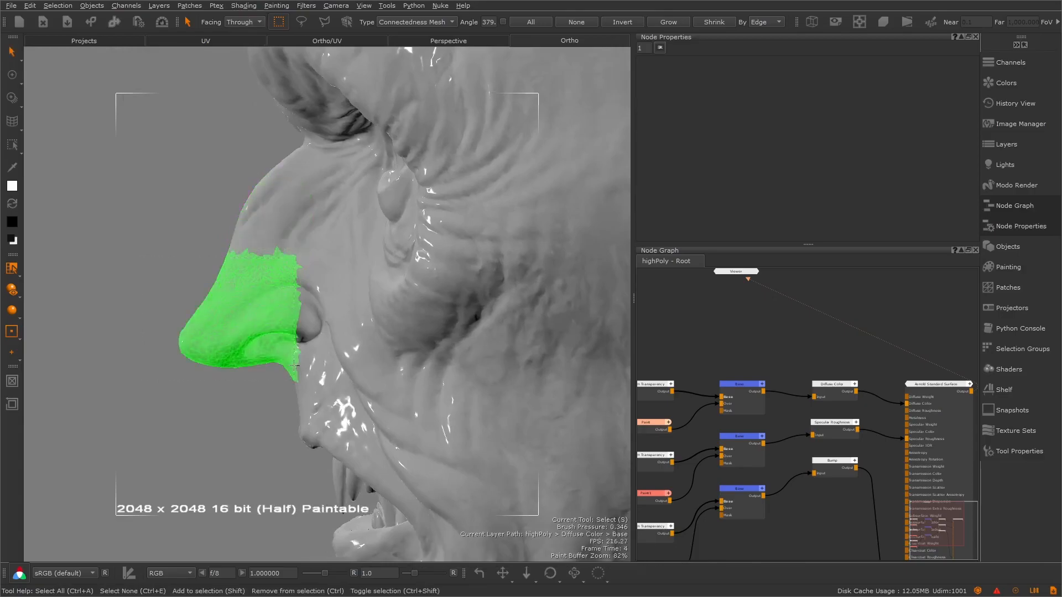
- Clear the nose selection and lasso the faces around the tip and nostril of the nose
{"action": "mouse_move", "coordinate": [186, 223]}
{"action": "left_mouse_down", "text": "alt"}
{"action": "mouse_move", "coordinate": [227, 225]}
{"action": "mouse_move", "coordinate": [185, 228]}
{"action": "left_mouse_up", "text": "alt"}
{"action": "left_click", "coordinate": [301, 22]}
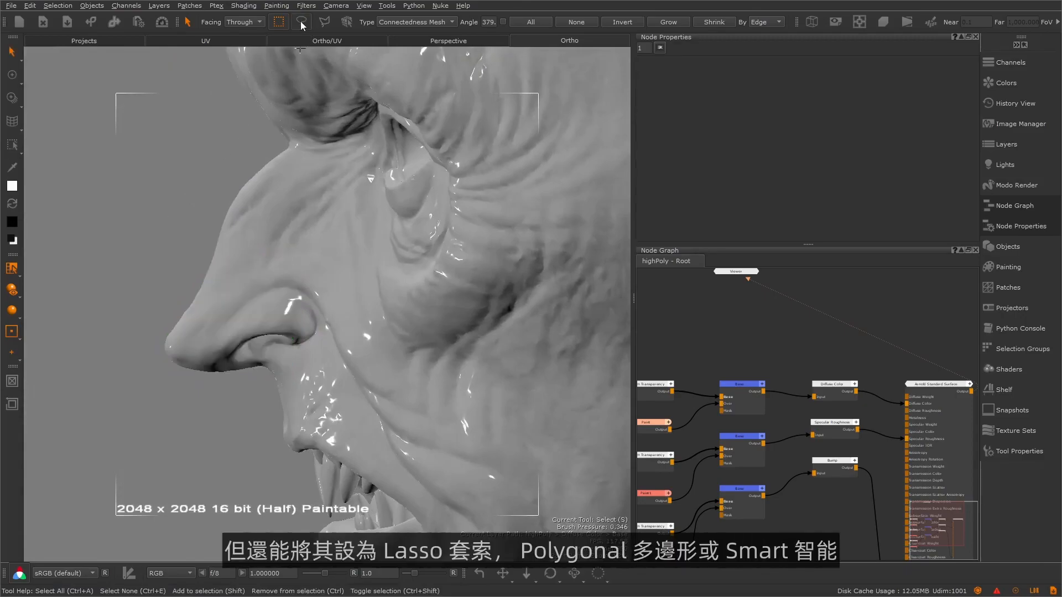
{"action": "mouse_move", "coordinate": [221, 191]}
{"action": "left_mouse_down", "text": "alt"}
{"action": "mouse_move", "coordinate": [204, 257]}
{"action": "mouse_move", "coordinate": [284, 242]}
{"action": "mouse_move", "coordinate": [326, 340]}
{"action": "mouse_move", "coordinate": [146, 310]}
{"action": "mouse_move", "coordinate": [154, 282]}
{"action": "left_mouse_up", "text": "alt"}
- Select the whole nose with a four-point polygonal selection drawn around it in profile
{"action": "left_click", "coordinate": [324, 22]}
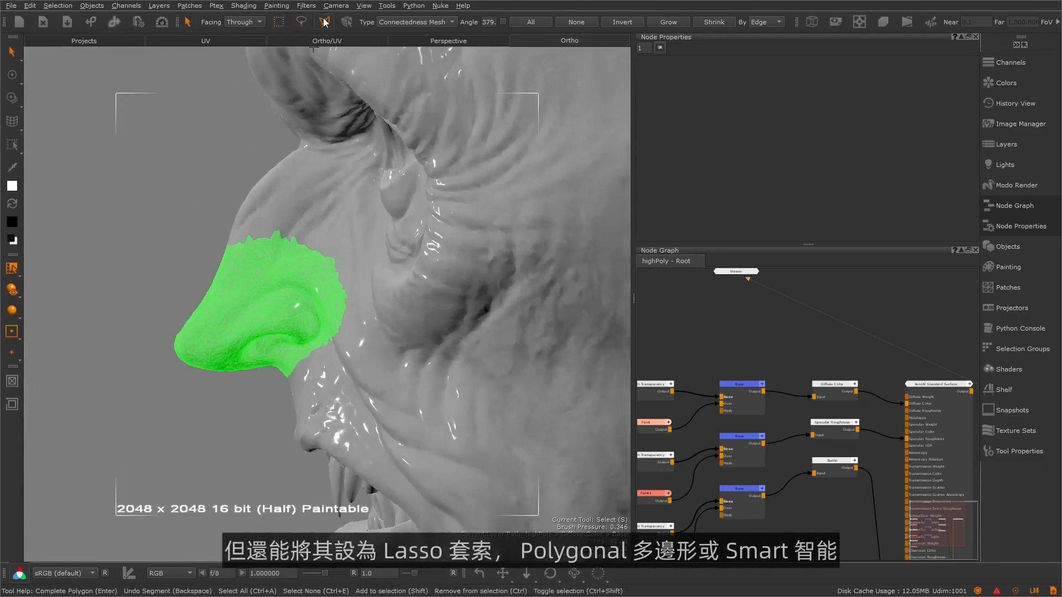
{"action": "left_click", "coordinate": [205, 184]}
{"action": "left_click", "coordinate": [357, 233]}
{"action": "left_click", "coordinate": [334, 394]}
{"action": "left_click", "coordinate": [162, 434]}
{"action": "key", "text": "Return"}
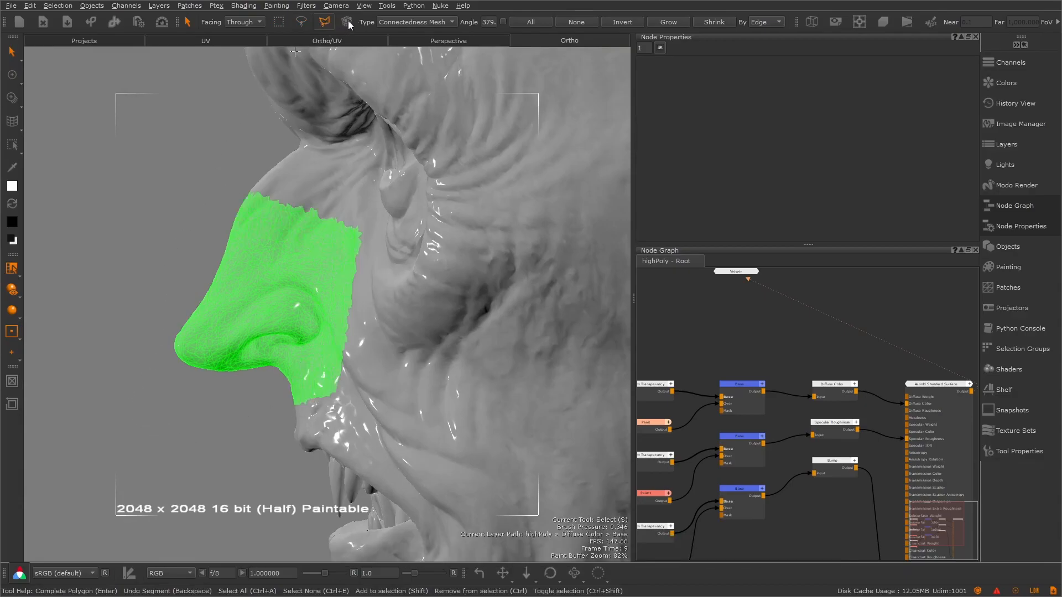
- Use smart selection with Connectedness Mesh to pick individual teeth and the connected head mesh, and clear the selection
{"action": "left_click", "coordinate": [281, 21]}
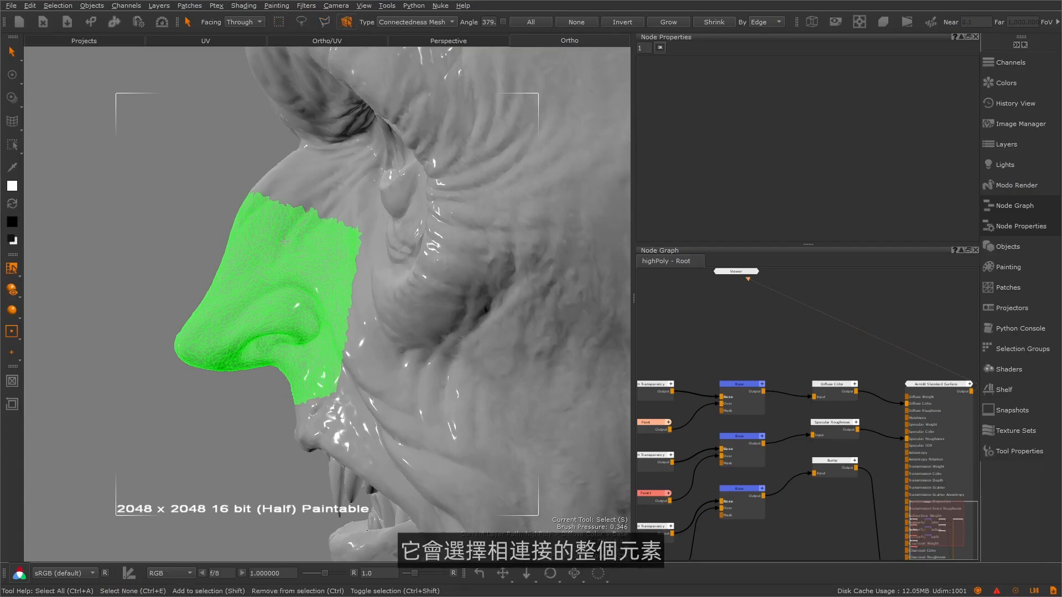
{"action": "middle_click_drag", "start_coordinate": [370, 493], "coordinate": [344, 389], "text": "alt"}
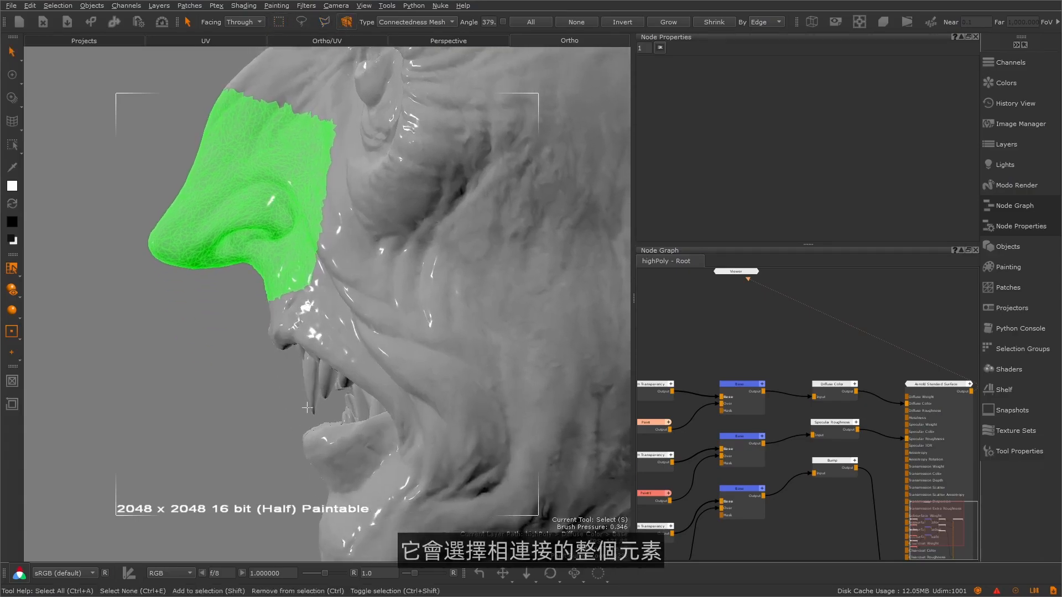
{"action": "left_click", "coordinate": [310, 395]}
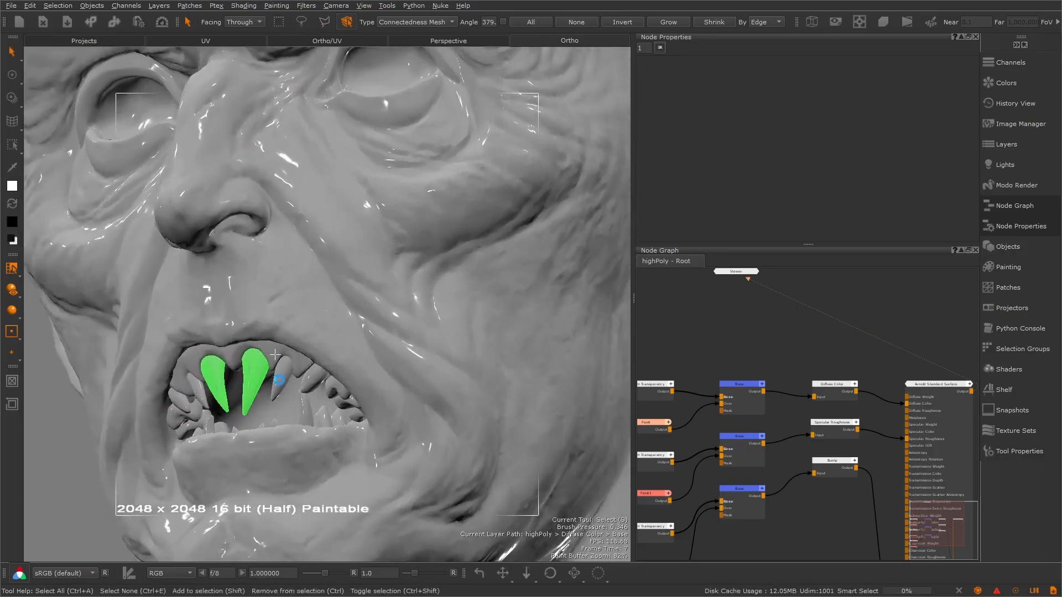
{"action": "left_click", "coordinate": [276, 359]}
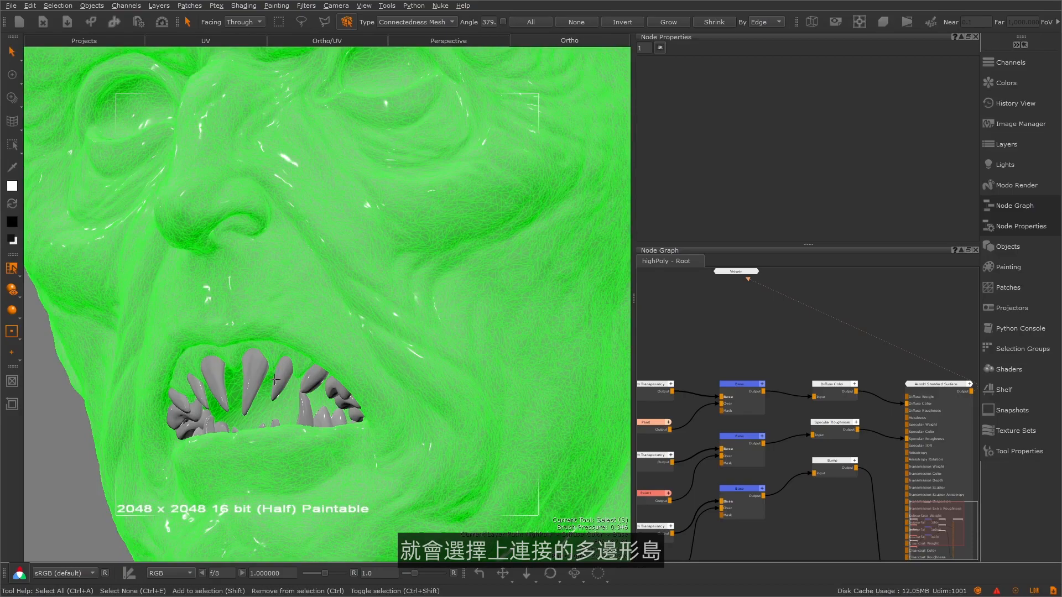
{"action": "left_click", "coordinate": [285, 377]}
{"action": "left_click_drag", "start_coordinate": [278, 379], "coordinate": [236, 362], "text": "alt"}
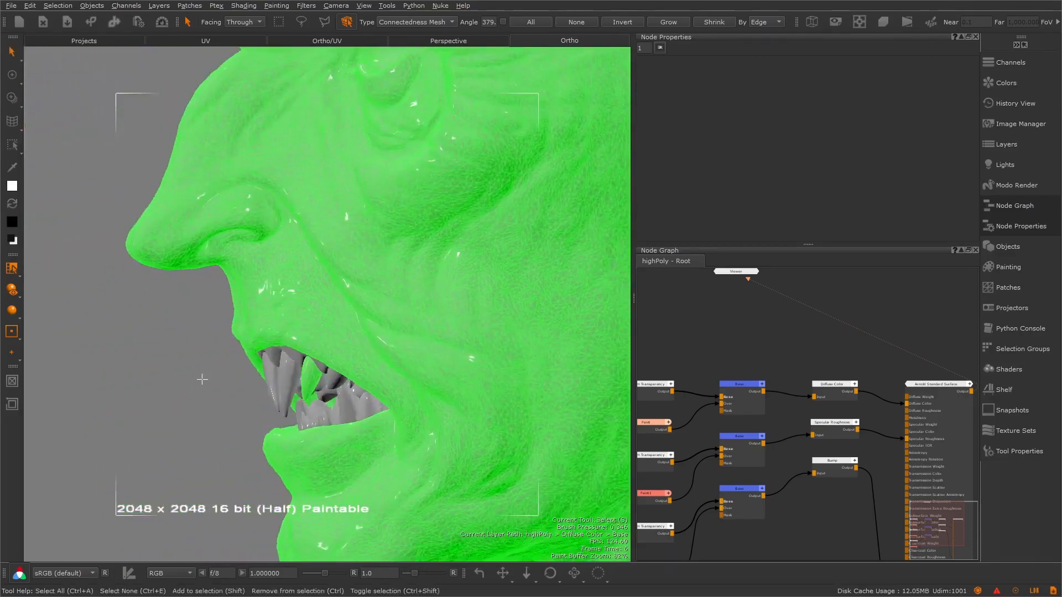
{"action": "left_click", "coordinate": [205, 395]}
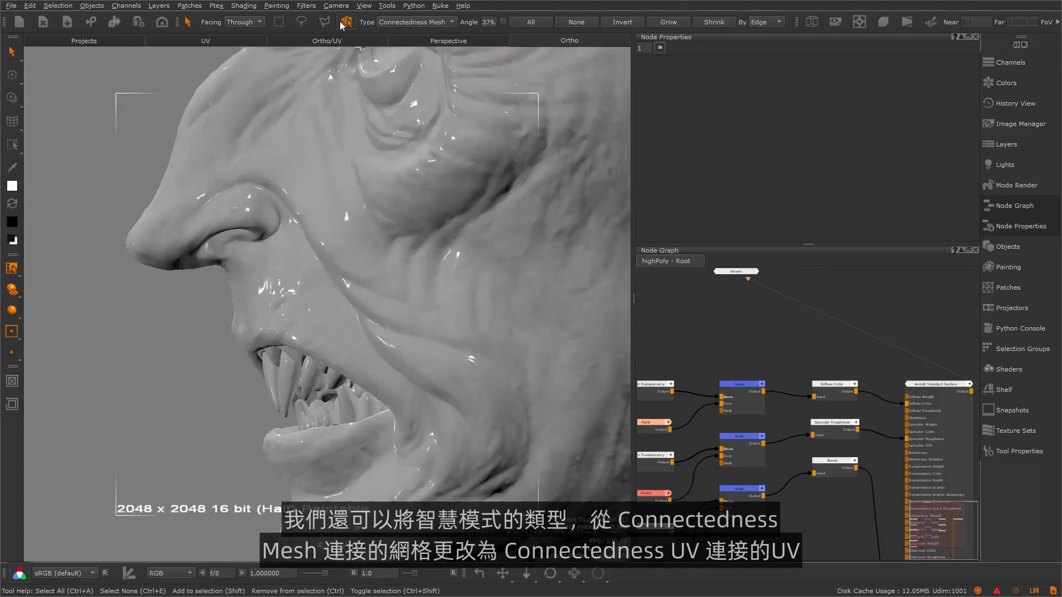
- Change the smart selection type to Connectedness UV and select the UV-connected face region
{"action": "left_click", "coordinate": [406, 26]}
{"action": "left_click", "coordinate": [409, 34]}
{"action": "left_click", "coordinate": [305, 336]}
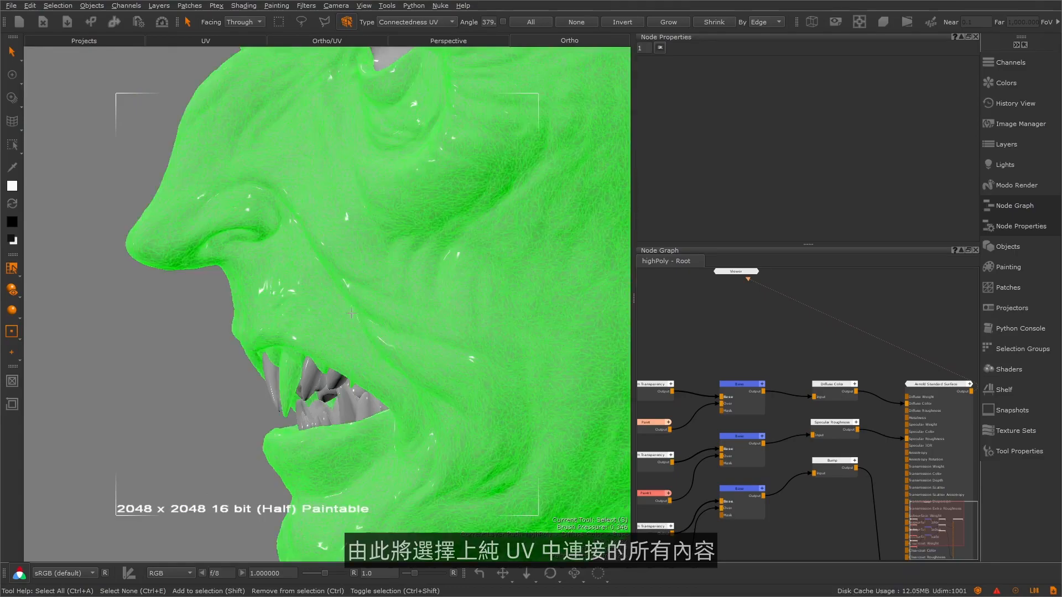
{"action": "right_click_drag", "start_coordinate": [349, 313], "coordinate": [310, 276], "text": "alt"}
{"action": "left_click_drag", "start_coordinate": [309, 276], "coordinate": [359, 287], "text": "alt"}
{"action": "left_click", "coordinate": [450, 255]}
{"action": "right_click_drag", "start_coordinate": [359, 287], "coordinate": [398, 310], "text": "alt"}
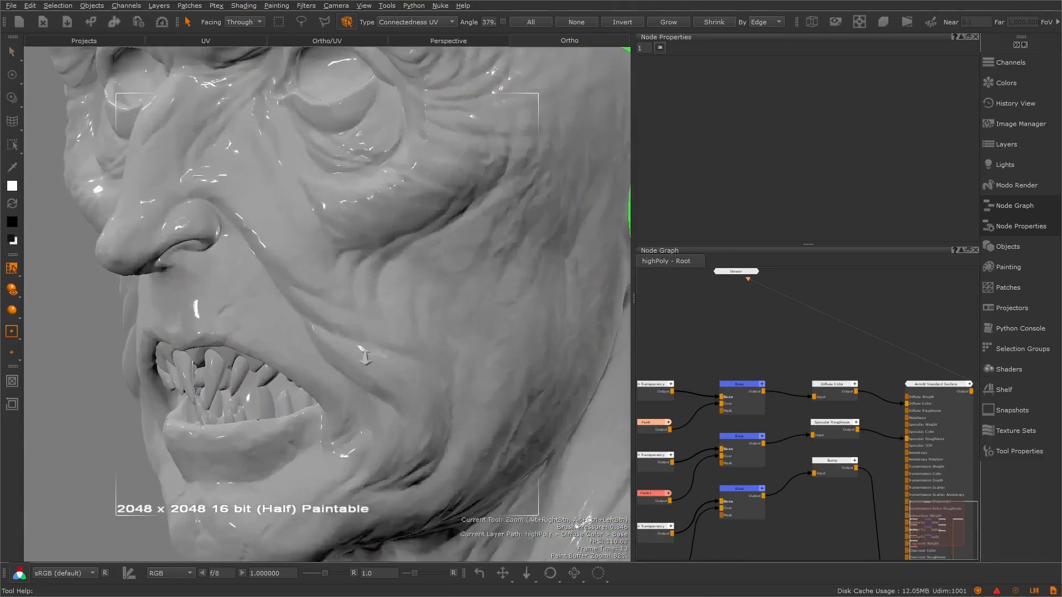
{"action": "middle_click_drag", "start_coordinate": [238, 381], "coordinate": [280, 288], "text": "alt"}
{"action": "left_click", "coordinate": [277, 294]}
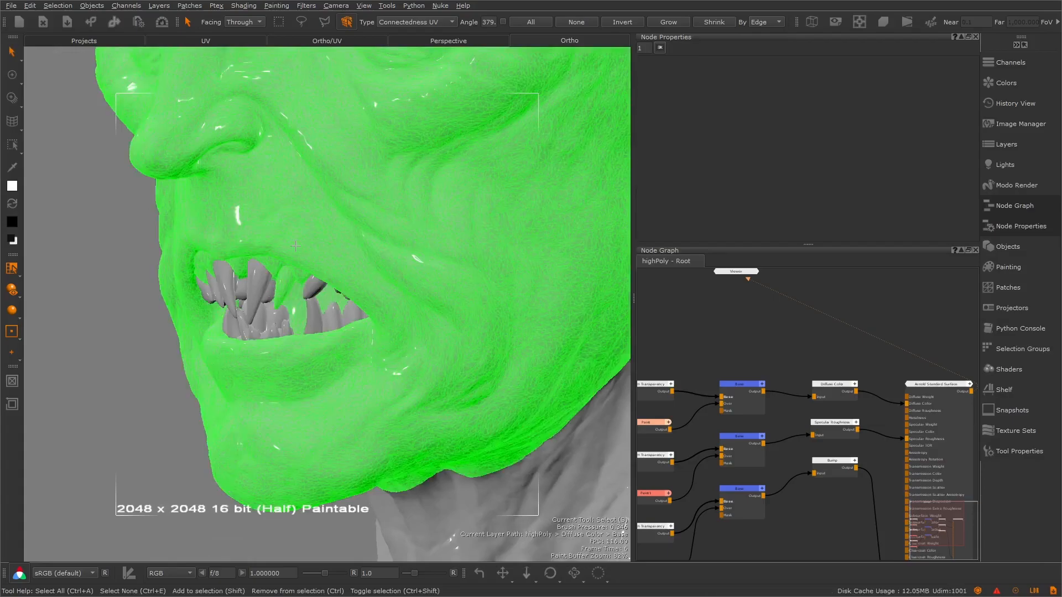
- Switch the selection to Patch Mode and activate the rectangular selection method
{"action": "right_click", "coordinate": [308, 192]}
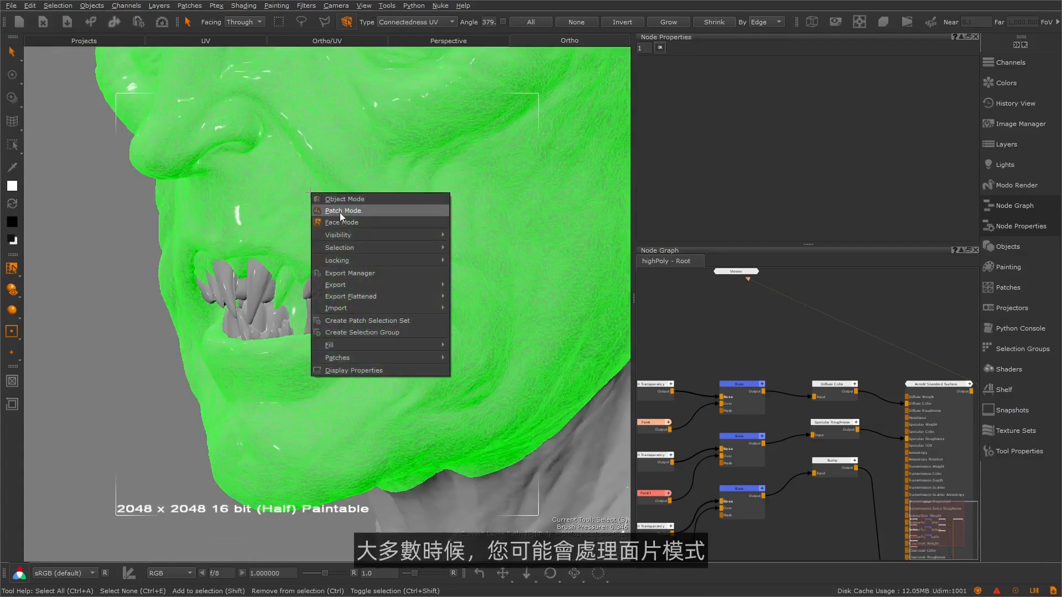
{"action": "left_click", "coordinate": [343, 211]}
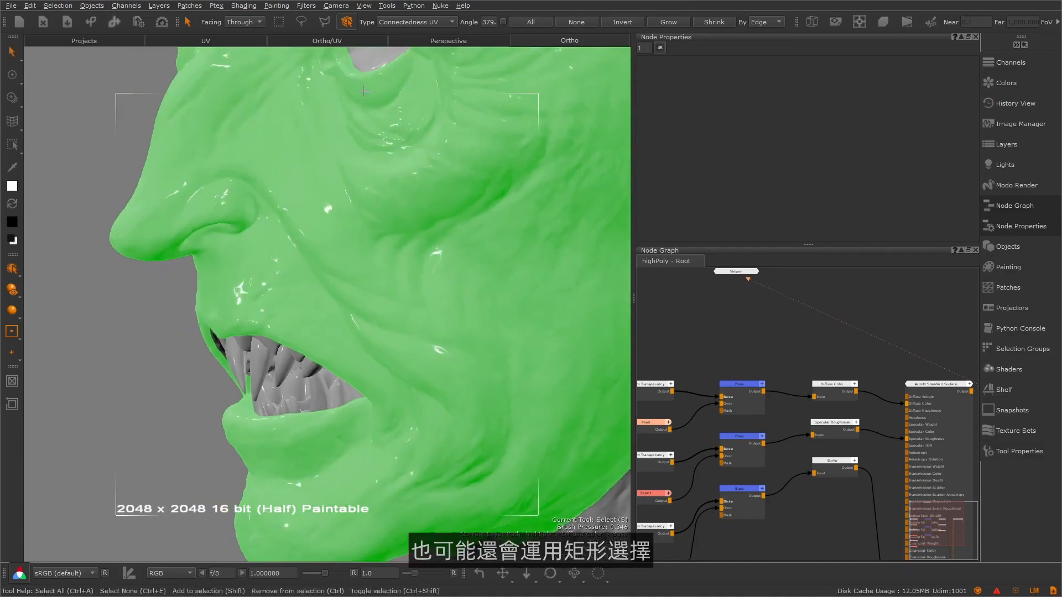
{"action": "left_click", "coordinate": [282, 23]}
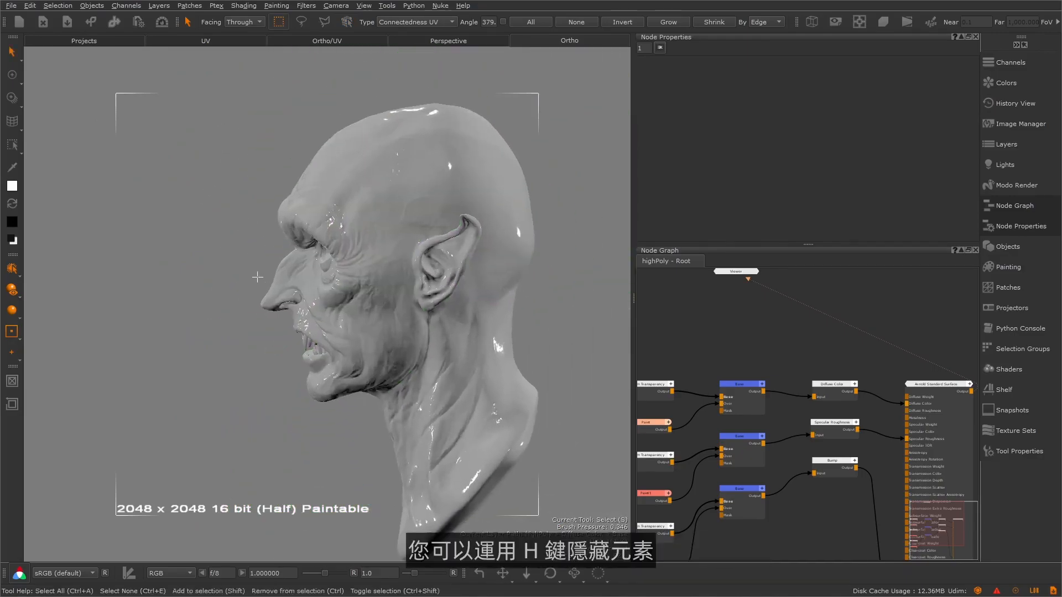
- Select and hide the face patch, hide the patch holding the ears and teeth as well, and unhide everything
{"action": "left_click", "coordinate": [289, 294]}
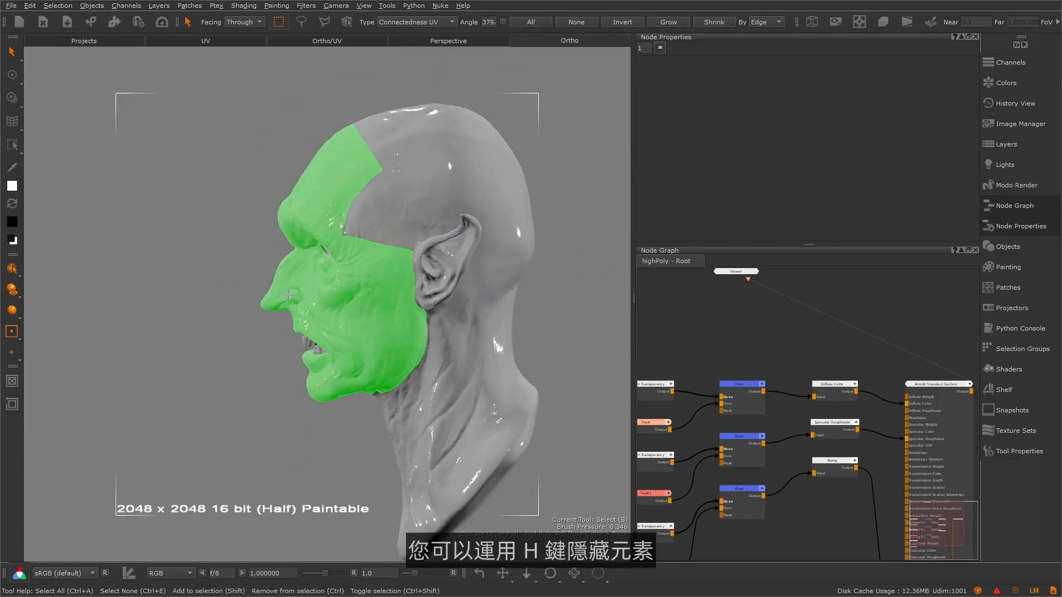
{"action": "key", "text": "h"}
{"action": "left_click_drag", "start_coordinate": [284, 287], "coordinate": [318, 289], "text": "alt"}
{"action": "right_click_drag", "start_coordinate": [318, 289], "coordinate": [331, 302], "text": "alt"}
{"action": "left_click", "coordinate": [357, 360]}
{"action": "key", "text": "h"}
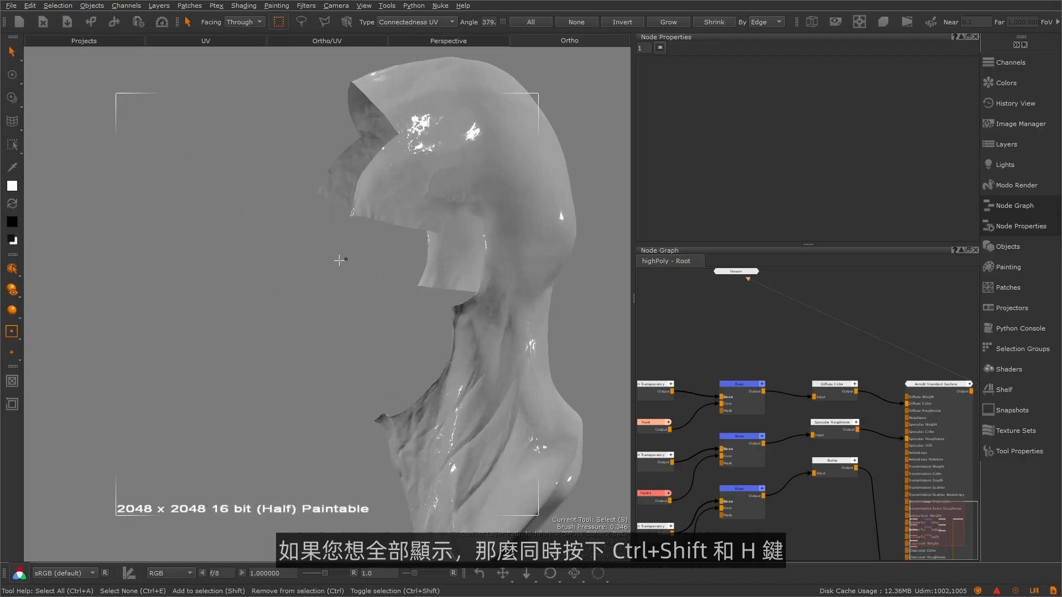
{"action": "key", "text": "ctrl+shift+h"}
- Select the face patch, hide everything unselected to inspect it in isolation, and show the whole head again
{"action": "left_click", "coordinate": [254, 301]}
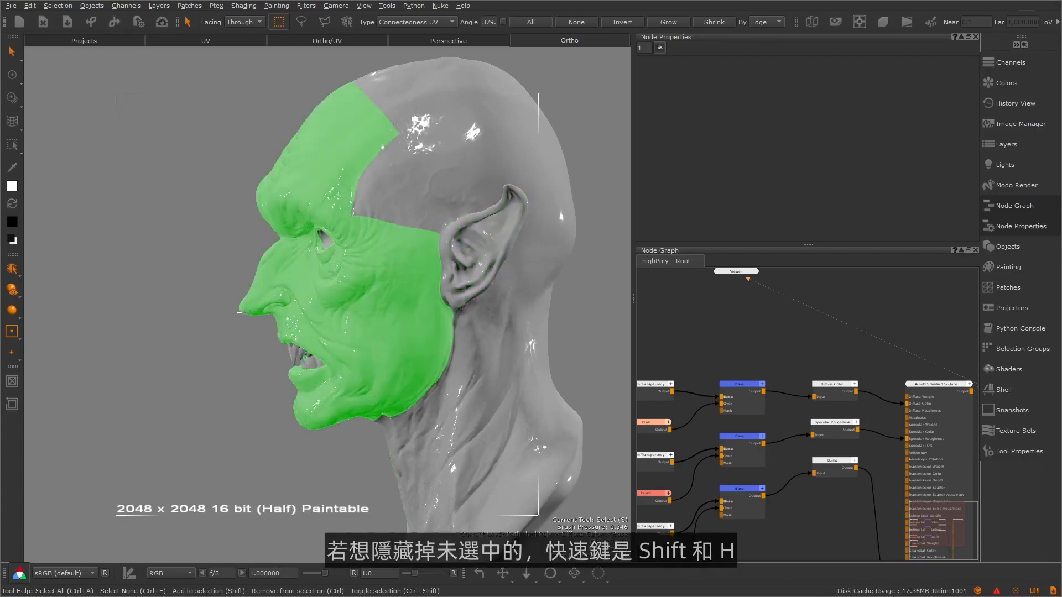
{"action": "key", "text": "shift+h"}
{"action": "left_click_drag", "start_coordinate": [223, 322], "coordinate": [284, 319], "text": "alt"}
{"action": "left_click", "coordinate": [449, 200]}
{"action": "right_click_drag", "start_coordinate": [308, 238], "coordinate": [359, 222], "text": "alt"}
{"action": "key", "text": "ctrl+shift+h"}
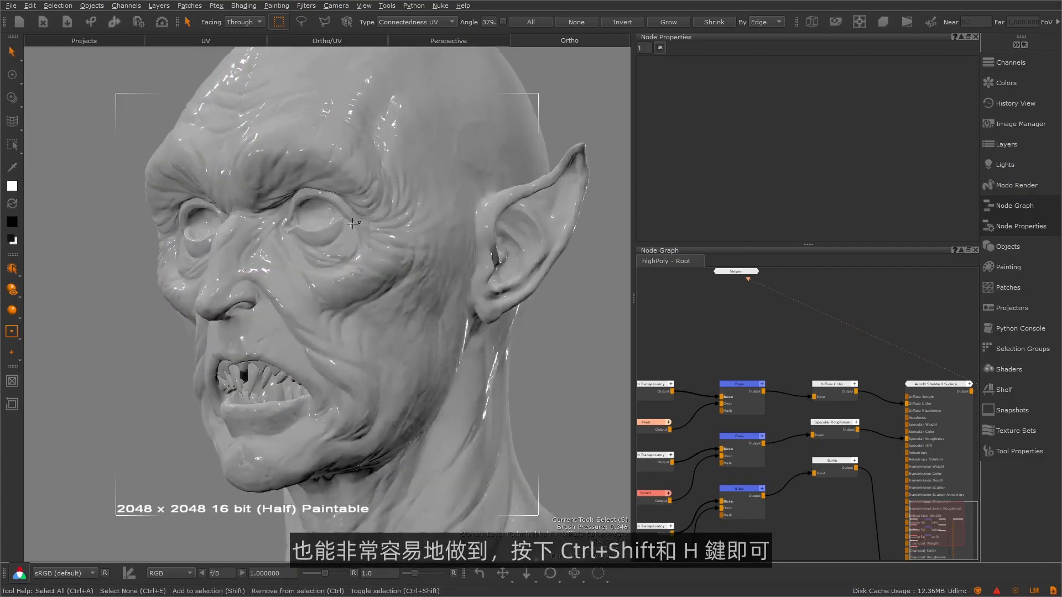
{"action": "right_click_drag", "start_coordinate": [357, 248], "coordinate": [490, 508], "text": "alt"}
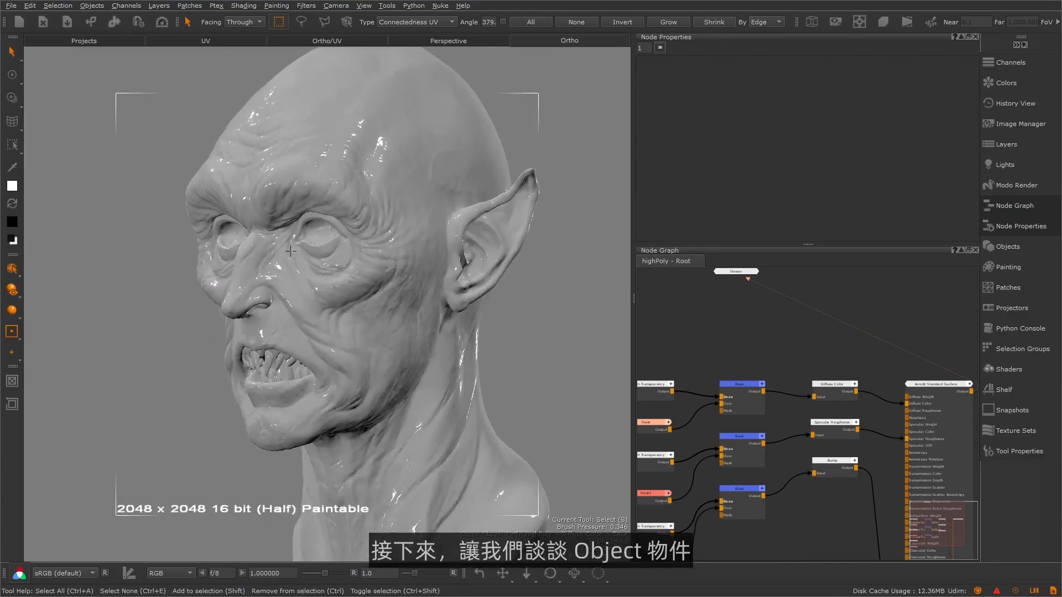
- Open the Objects palette, dock it together with Node Properties above the Node Graph, and enlarge that area
{"action": "left_click", "coordinate": [1004, 247]}
{"action": "left_click_drag", "start_coordinate": [894, 241], "coordinate": [862, 147]}
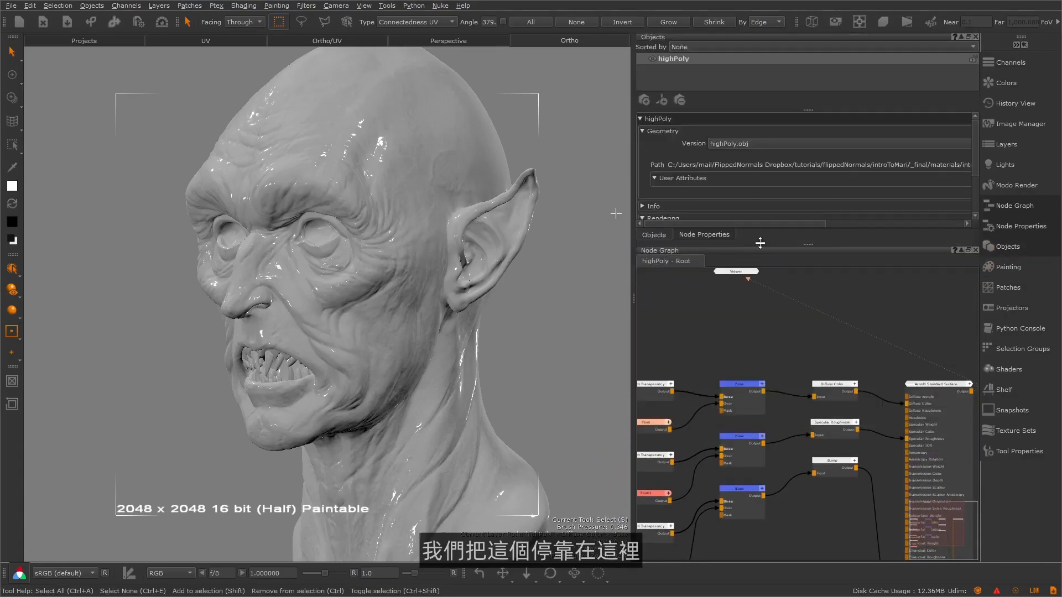
{"action": "left_click_drag", "start_coordinate": [810, 243], "coordinate": [811, 399]}
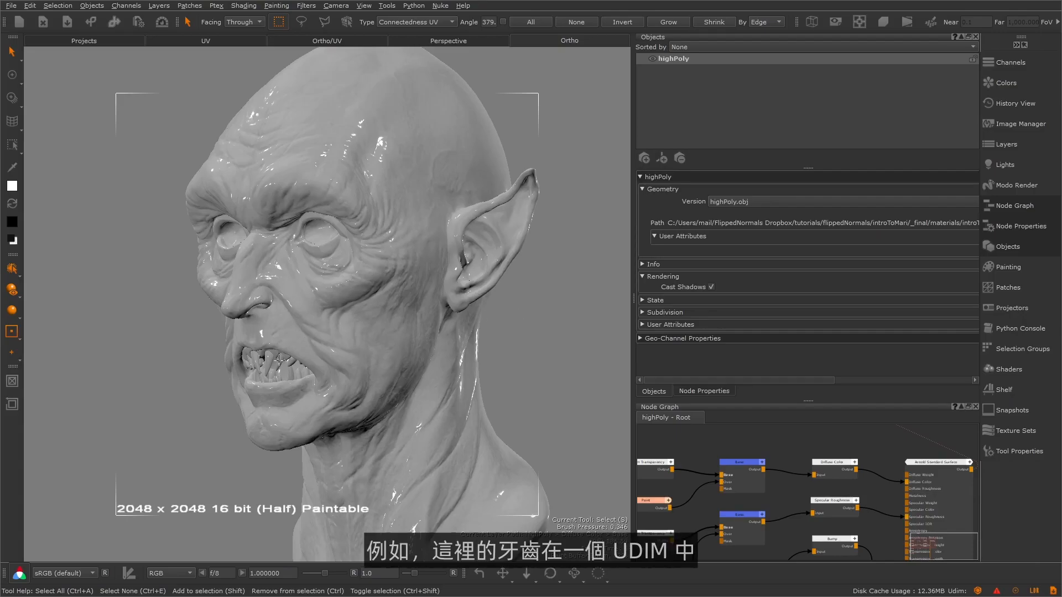
- Select the teeth patch and the face patch in turn to compare their UDIMs, and clear the selection
{"action": "left_click", "coordinate": [272, 372]}
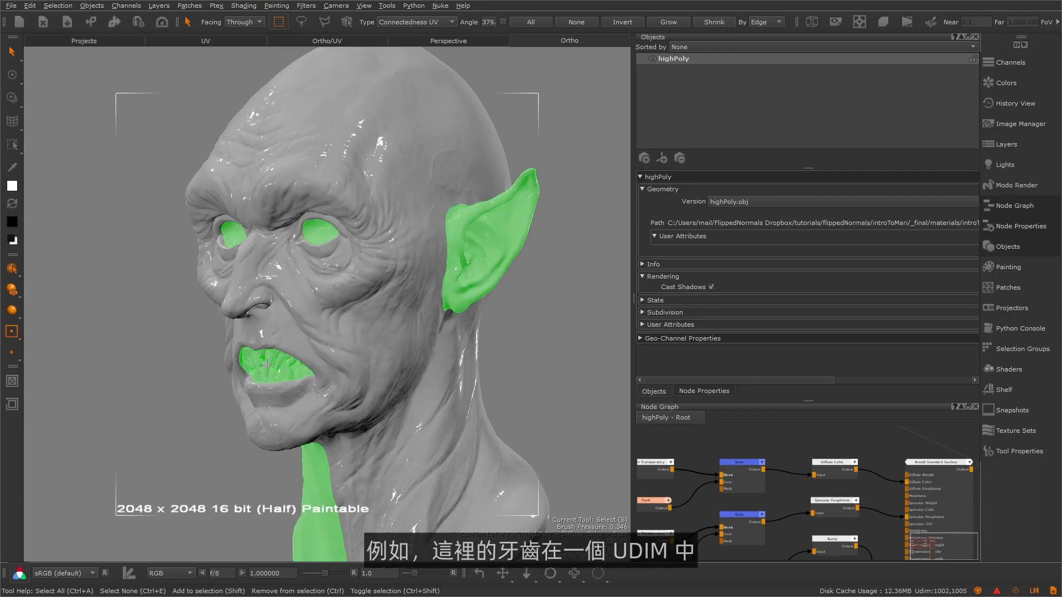
{"action": "left_click", "coordinate": [373, 246]}
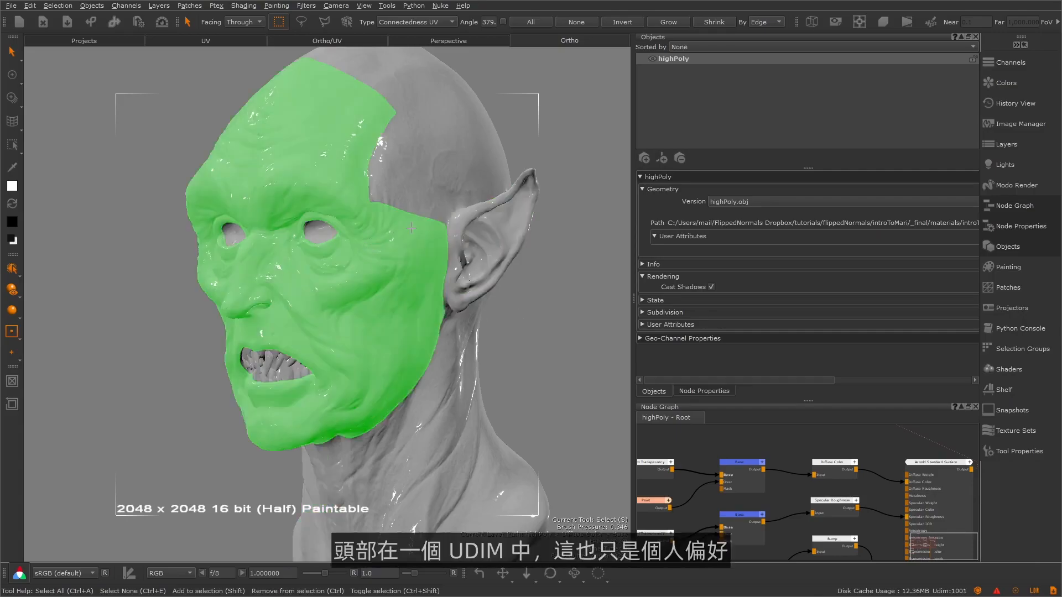
{"action": "left_click", "coordinate": [479, 187]}
{"action": "left_click", "coordinate": [553, 257]}
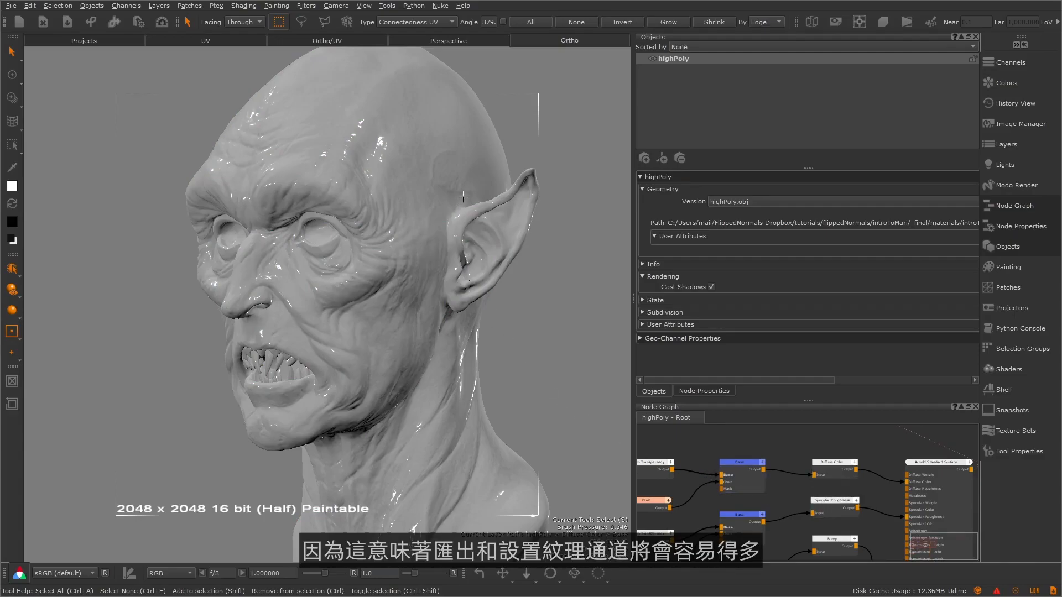
- Add head.obj as a new object with the default mapping and geometry settings, and hide the highPoly object
{"action": "right_click", "coordinate": [671, 85]}
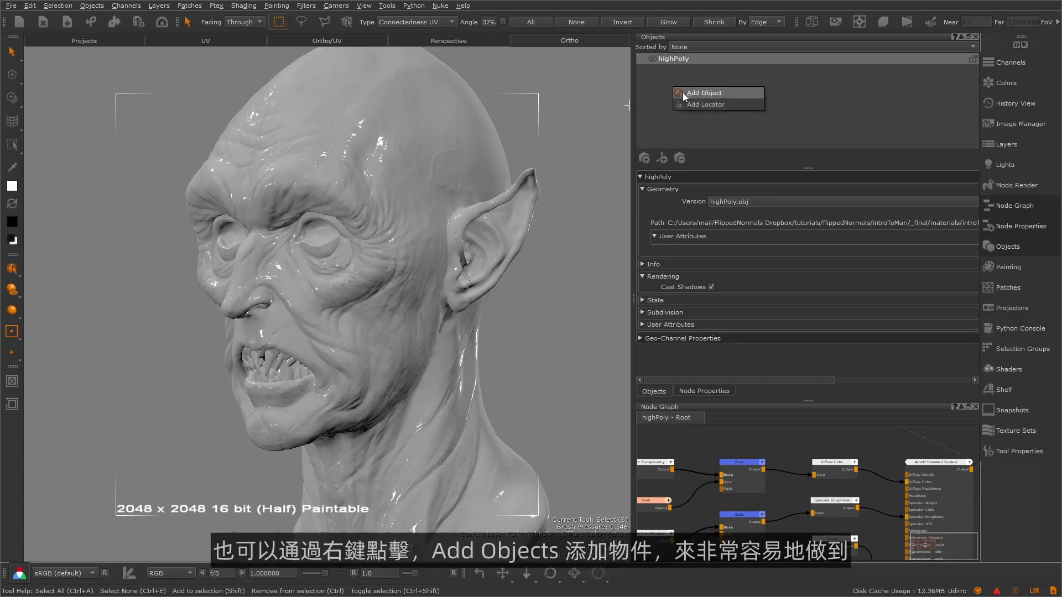
{"action": "left_click", "coordinate": [689, 93]}
{"action": "left_click", "coordinate": [450, 168]}
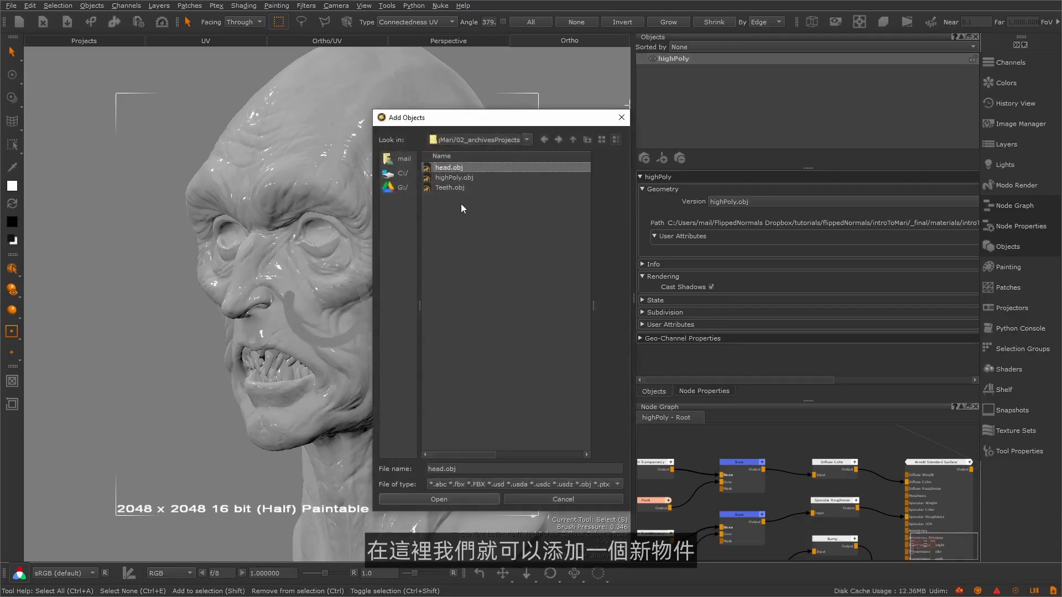
{"action": "left_click", "coordinate": [454, 497]}
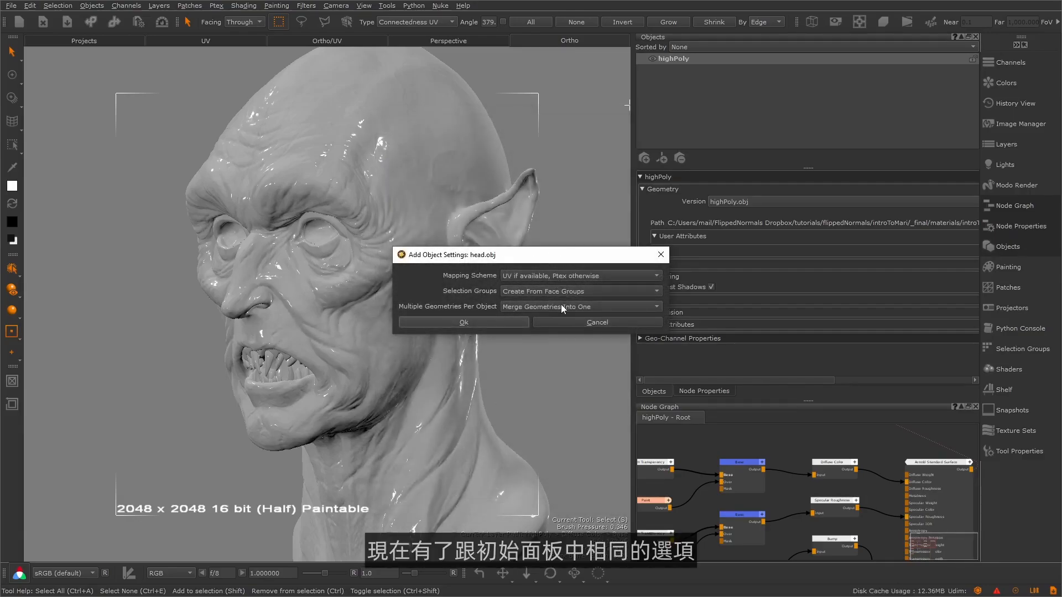
{"action": "left_click", "coordinate": [443, 321]}
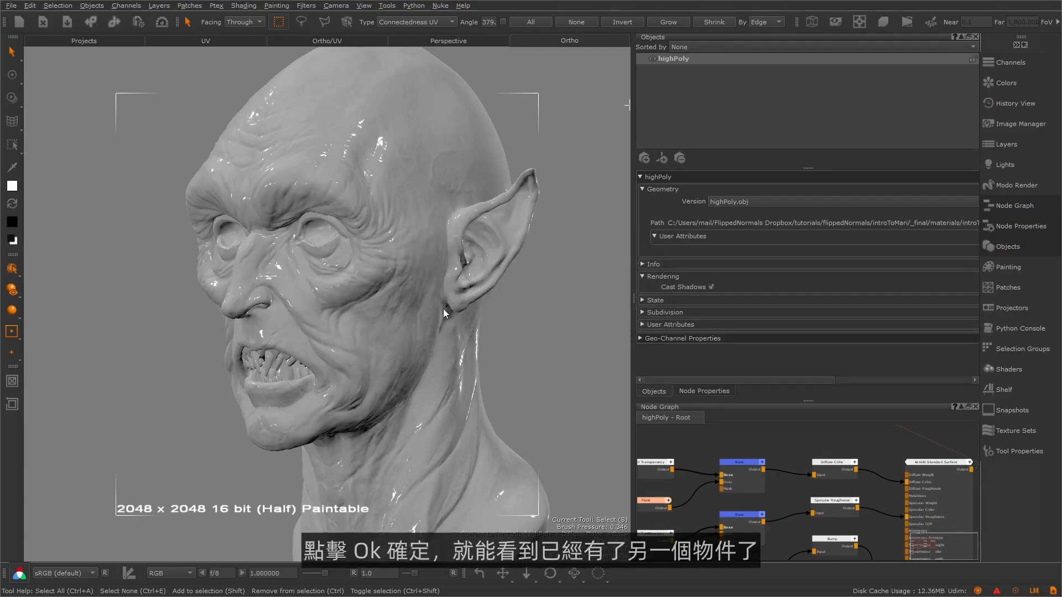
{"action": "left_click", "coordinate": [653, 58]}
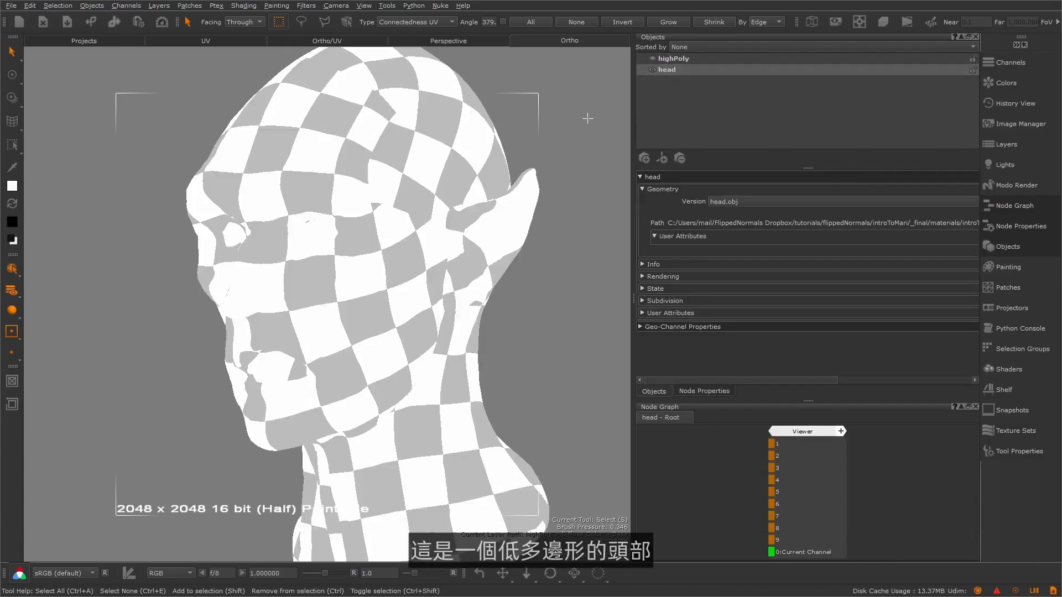
- Turn on the wireframe display and inspect the topology of the low-poly head up close
{"action": "left_click", "coordinate": [811, 22]}
{"action": "right_click_drag", "start_coordinate": [347, 198], "coordinate": [378, 208], "text": "alt"}
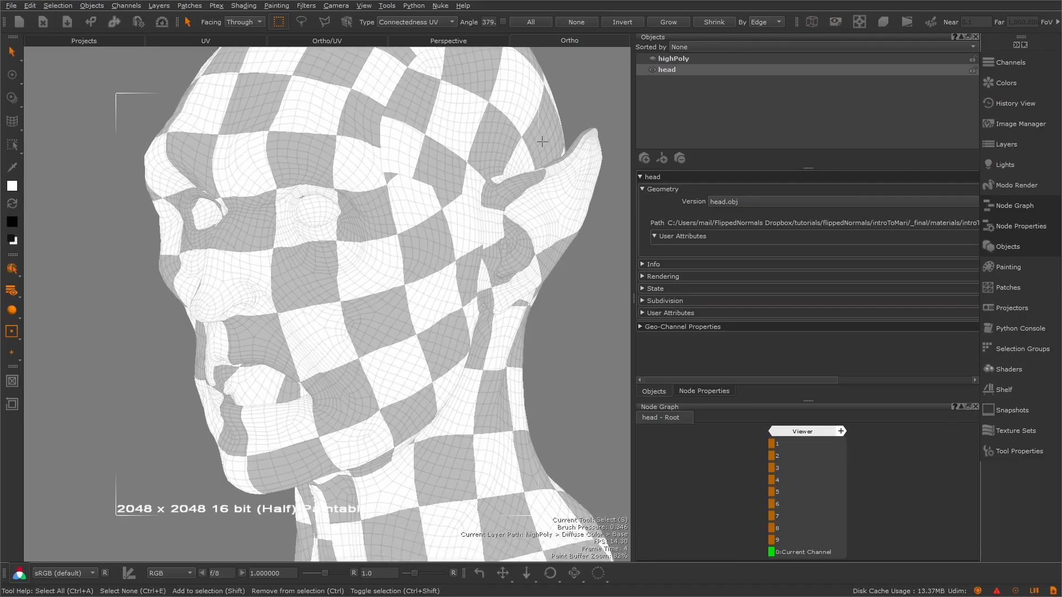
{"action": "right_click_drag", "start_coordinate": [542, 141], "coordinate": [591, 111], "text": "alt"}
{"action": "right_click_drag", "start_coordinate": [439, 222], "coordinate": [413, 207], "text": "alt"}
{"action": "left_click_drag", "start_coordinate": [414, 206], "coordinate": [446, 202], "text": "alt"}
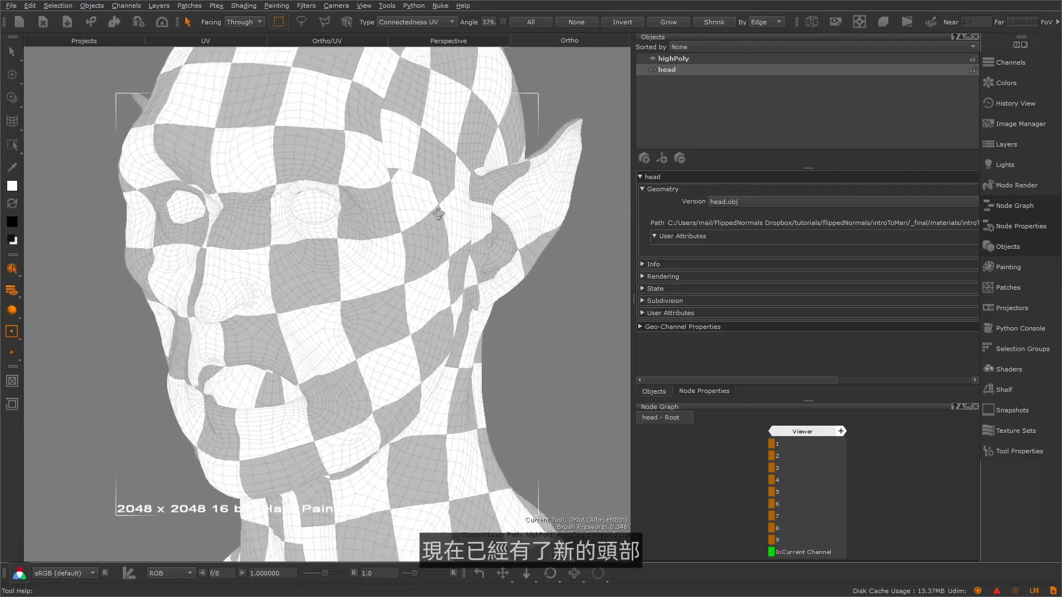
- Remove the head object from the project and reframe the highPoly face
{"action": "left_click", "coordinate": [679, 158]}
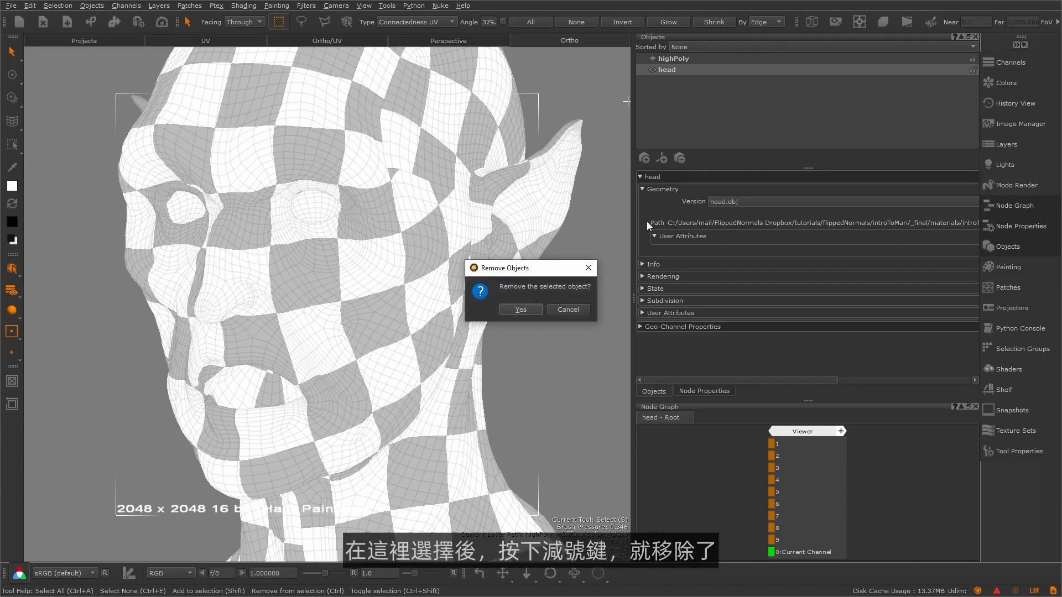
{"action": "left_click", "coordinate": [530, 304]}
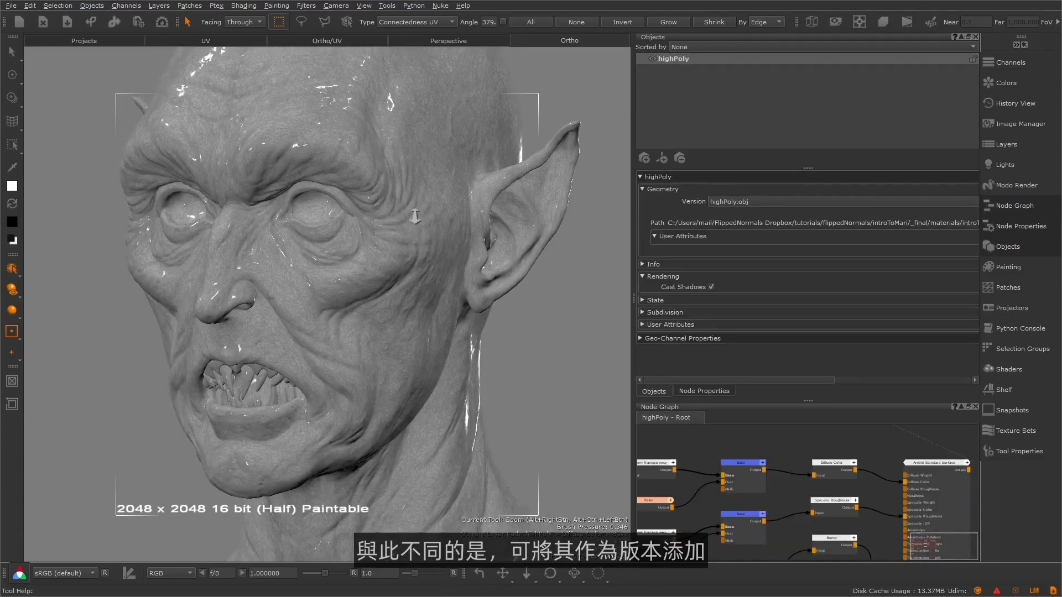
{"action": "right_click_drag", "start_coordinate": [415, 216], "coordinate": [417, 207], "text": "alt"}
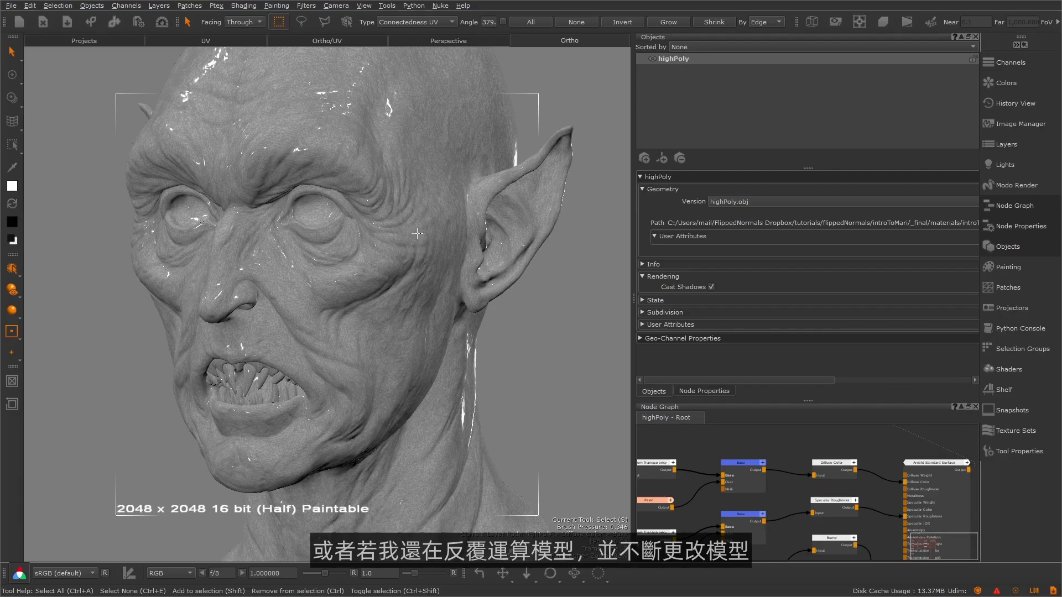
{"action": "middle_click_drag", "start_coordinate": [423, 191], "coordinate": [429, 216], "text": "alt"}
{"action": "left_click_drag", "start_coordinate": [443, 215], "coordinate": [432, 211], "text": "alt"}
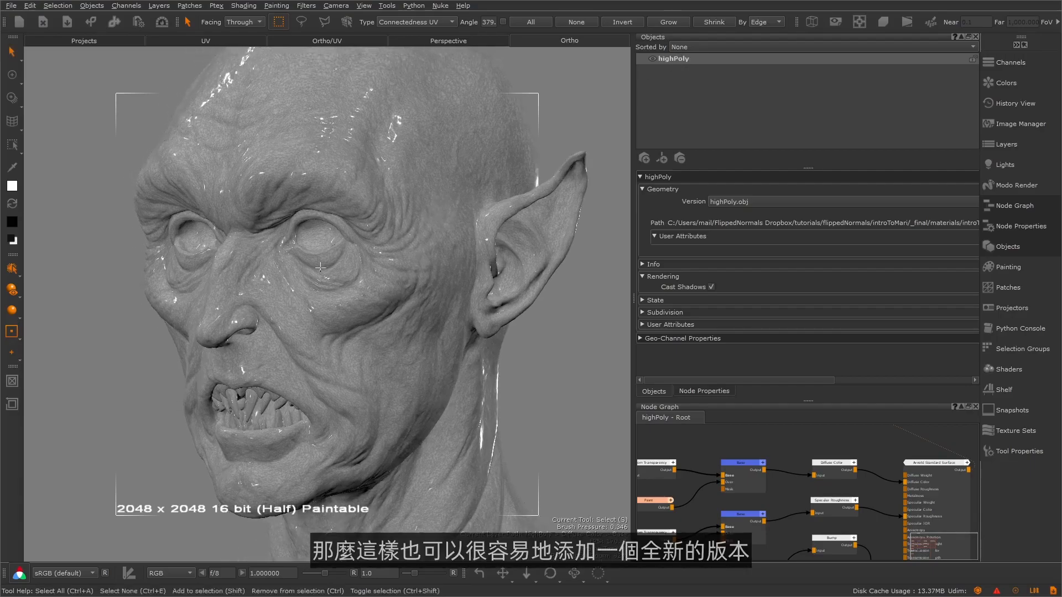
- Add head.obj as a new version of the highPoly object
{"action": "right_click", "coordinate": [684, 60]}
{"action": "left_click", "coordinate": [699, 64]}
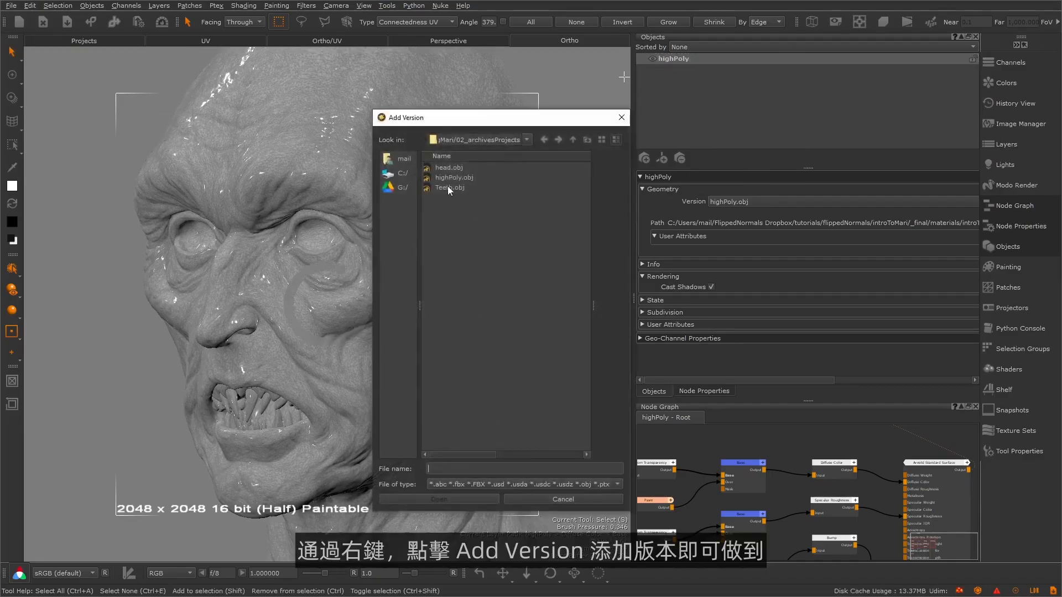
{"action": "left_click", "coordinate": [452, 167]}
{"action": "left_click", "coordinate": [439, 499]}
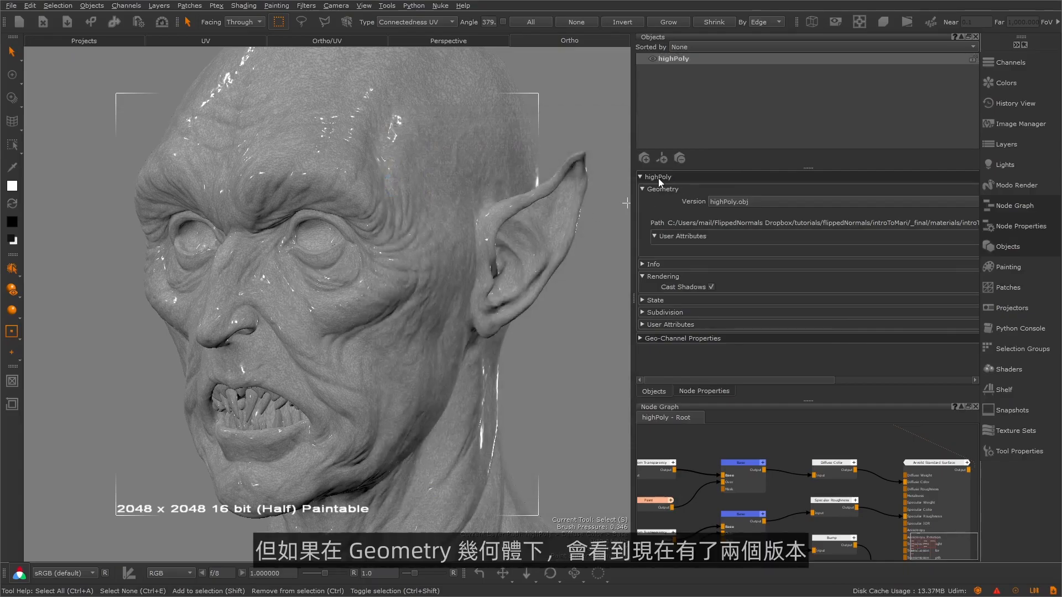
- Switch the highPoly object's geometry version to head.obj and back to highPoly.obj
{"action": "left_click", "coordinate": [744, 200]}
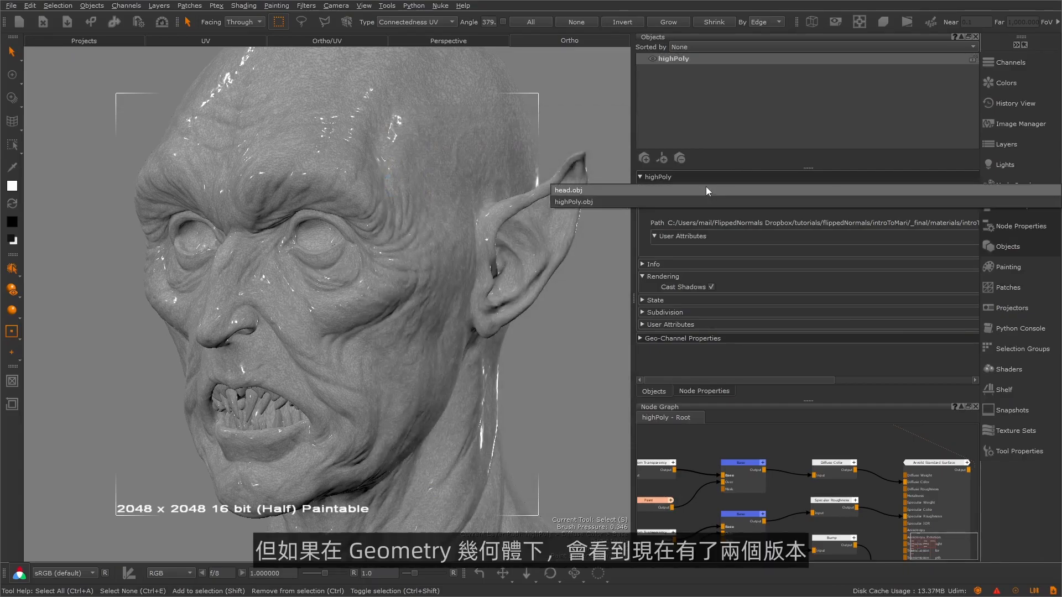
{"action": "left_click", "coordinate": [706, 187]}
{"action": "left_click", "coordinate": [719, 201]}
{"action": "left_click", "coordinate": [597, 215]}
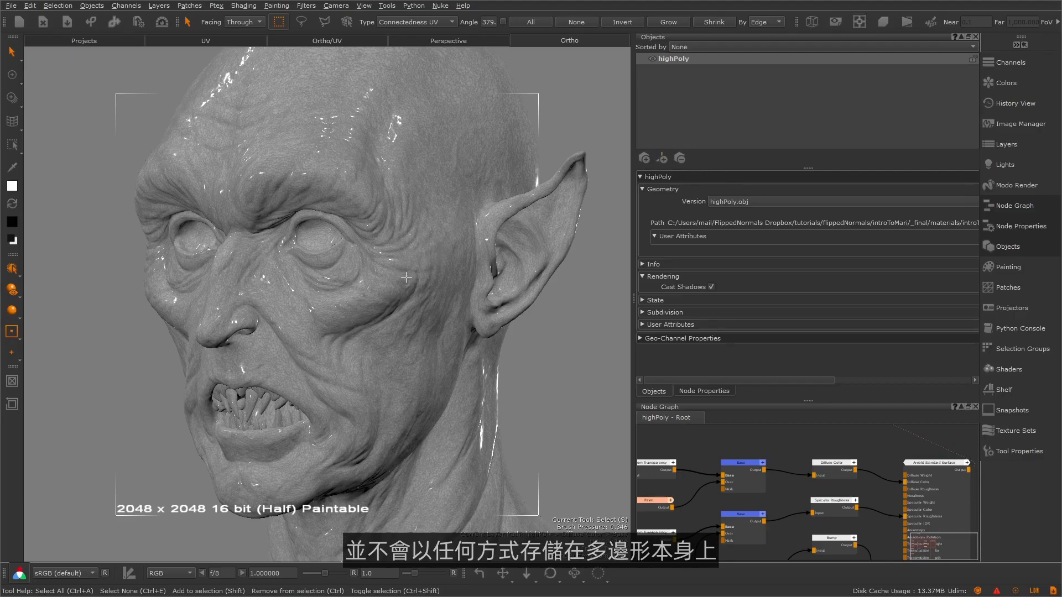
- Turn off the wireframe display and toggle the geometry version to head.obj and back to highPoly.obj once more
{"action": "left_click", "coordinate": [819, 24]}
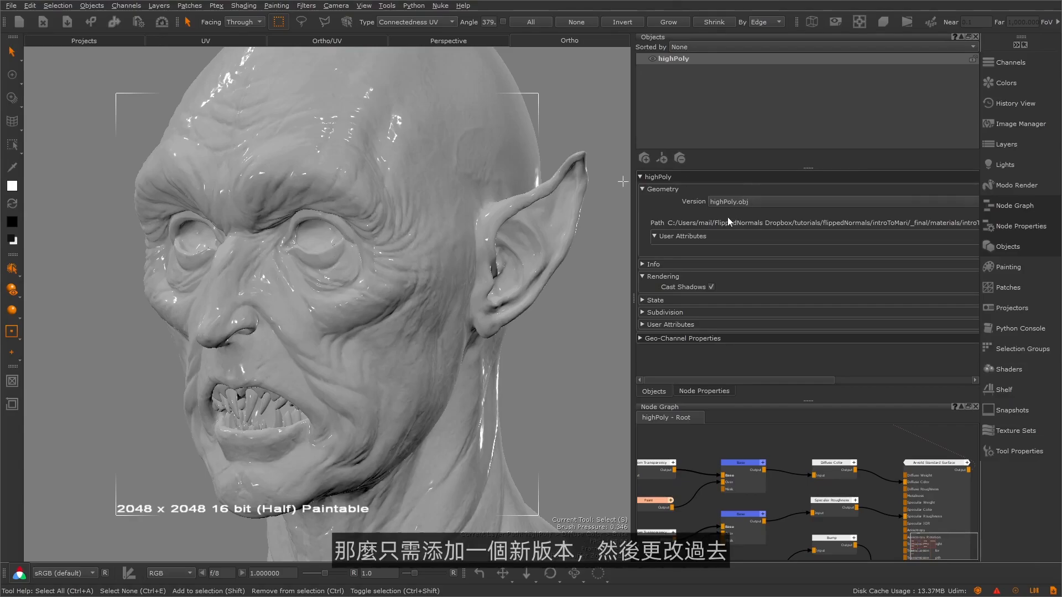
{"action": "left_click", "coordinate": [731, 199]}
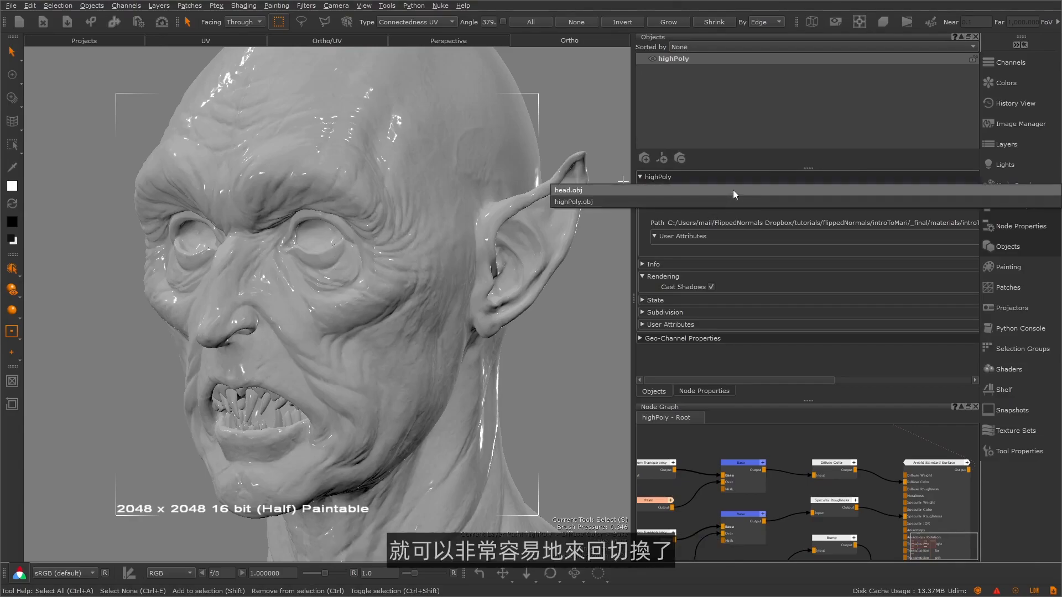
{"action": "left_click", "coordinate": [732, 190]}
{"action": "left_click", "coordinate": [737, 201]}
{"action": "left_click", "coordinate": [728, 213]}
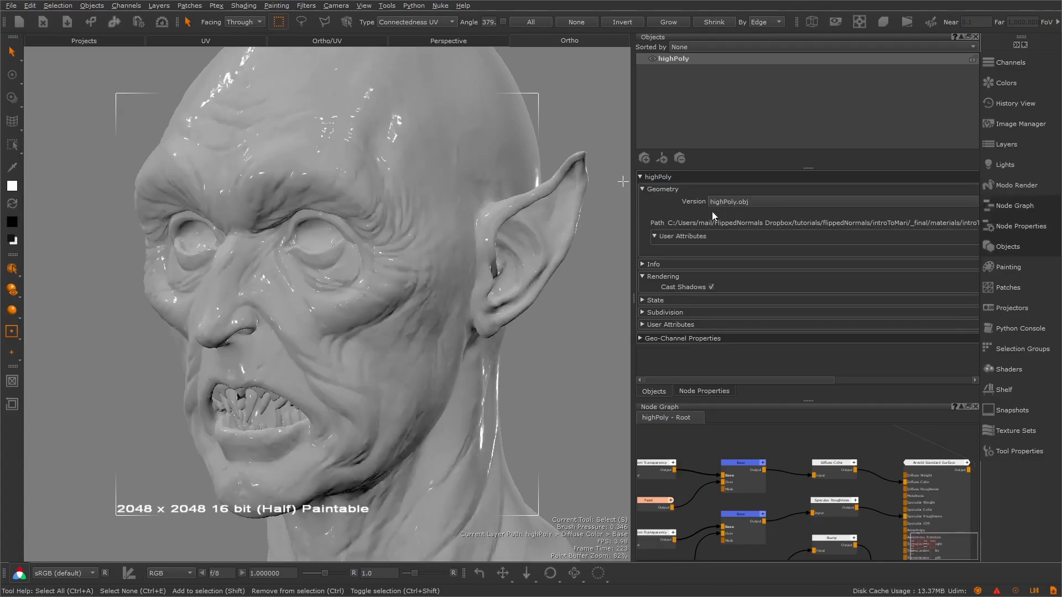
- Open the Lights palette and float it over the viewport beside the head
{"action": "left_click_drag", "start_coordinate": [420, 209], "coordinate": [417, 161], "text": "alt"}
{"action": "left_click_drag", "start_coordinate": [299, 373], "coordinate": [369, 219], "text": "alt"}
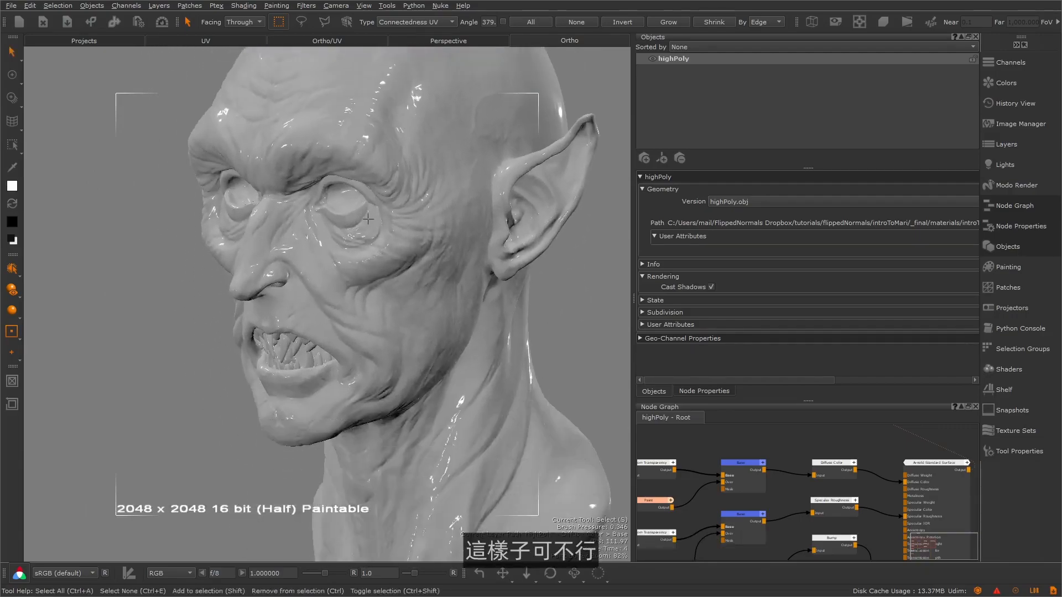
{"action": "left_click", "coordinate": [1000, 165]}
{"action": "left_click_drag", "start_coordinate": [945, 161], "coordinate": [220, 176]}
{"action": "left_click_drag", "start_coordinate": [114, 168], "coordinate": [53, 153]}
- Turn off the lights Four, Two and Three, keeping only light One on
{"action": "left_click", "coordinate": [51, 170]}
{"action": "left_click", "coordinate": [51, 192]}
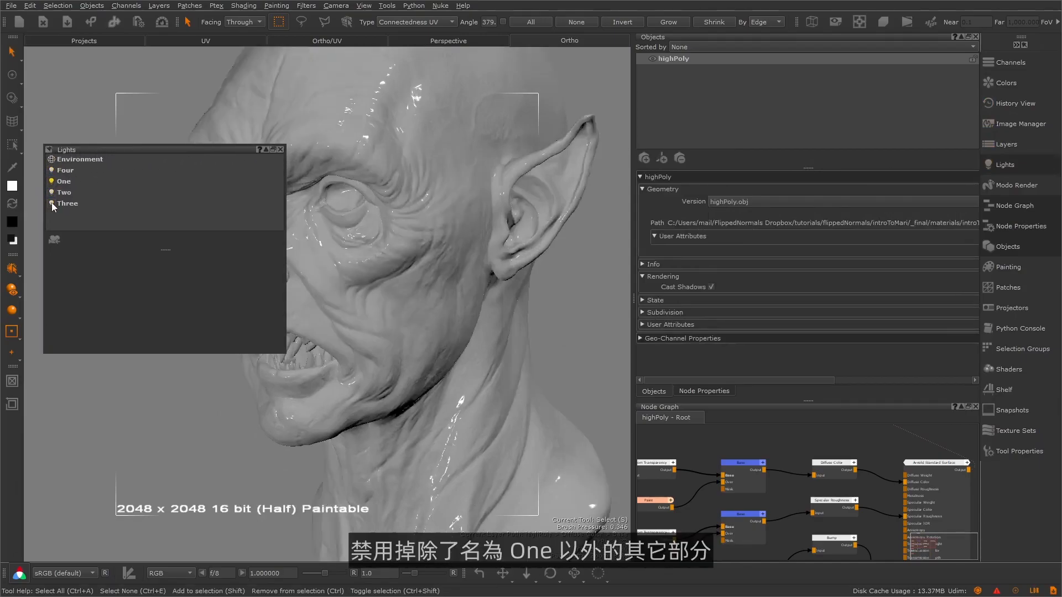
{"action": "left_click", "coordinate": [51, 203]}
- Fix light One to the Camera and orbit the head to check how the lighting follows the view
{"action": "left_click", "coordinate": [69, 181]}
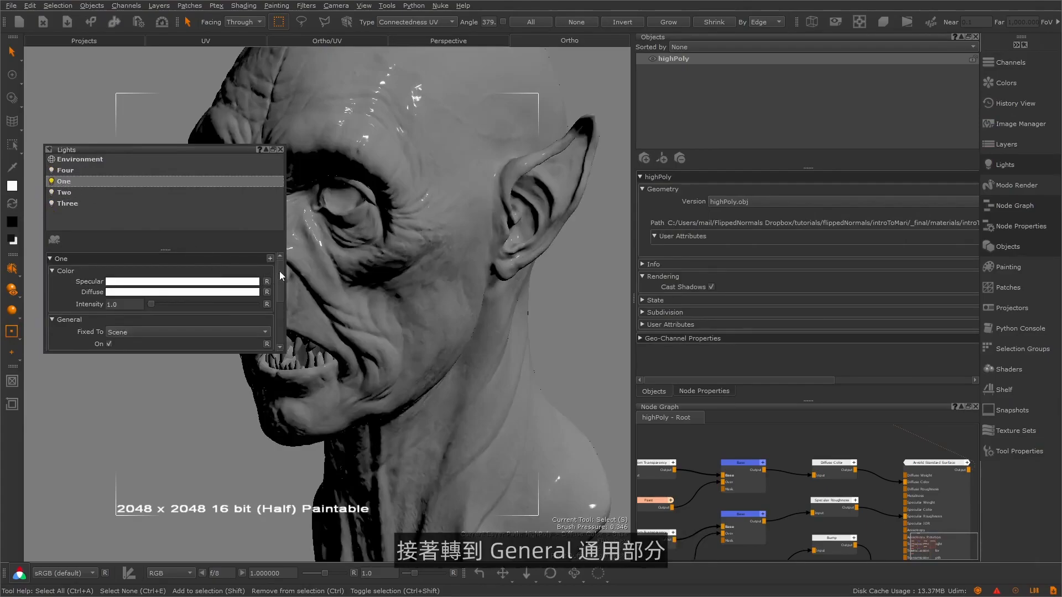
{"action": "scroll", "coordinate": [279, 274], "scroll_direction": "down", "scroll_amount": 2}
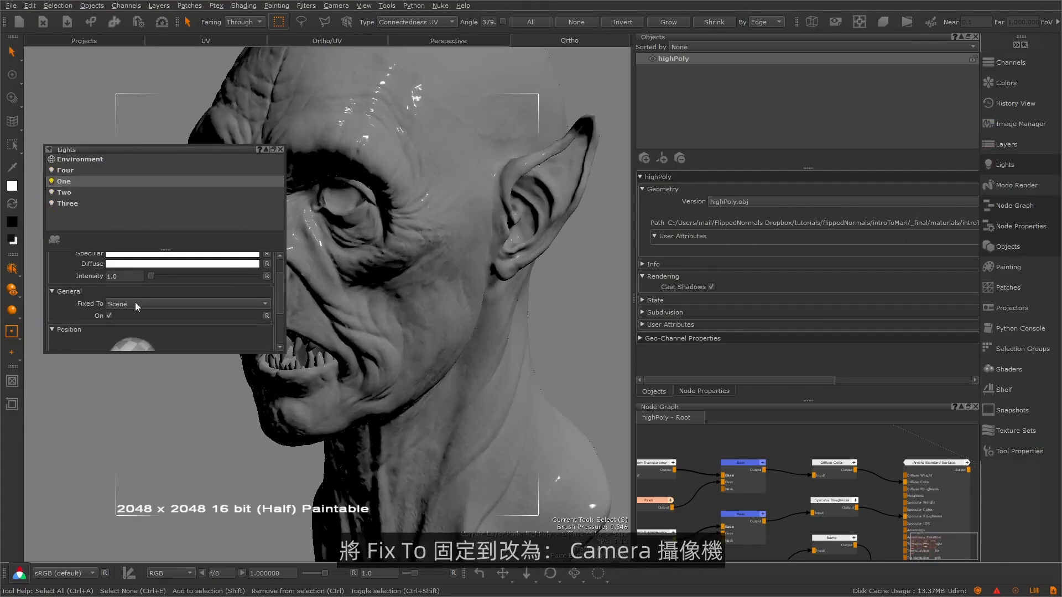
{"action": "left_click", "coordinate": [138, 304]}
{"action": "left_click", "coordinate": [138, 315]}
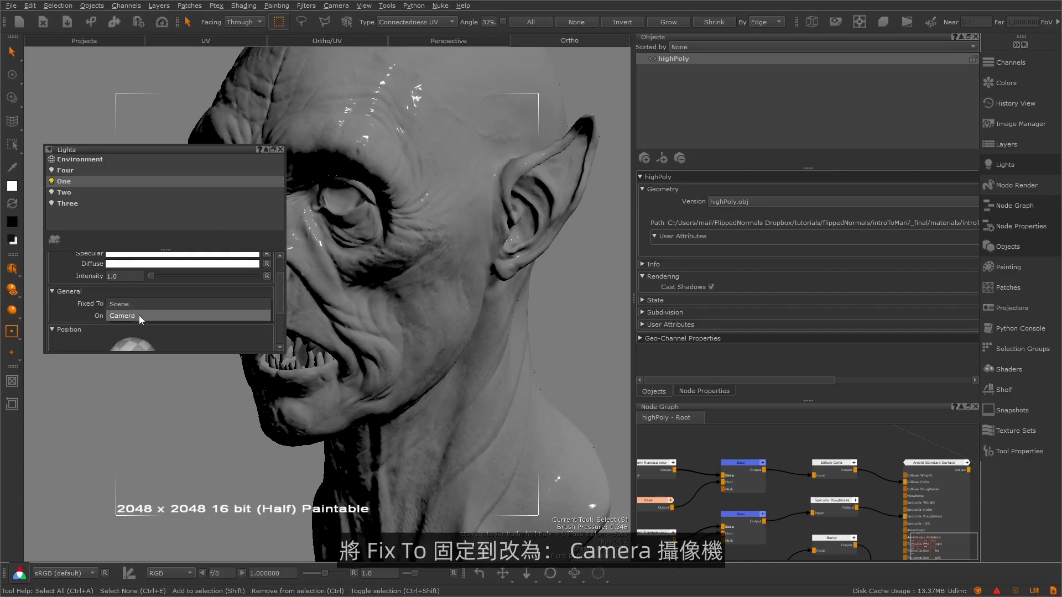
{"action": "mouse_move", "coordinate": [477, 249]}
{"action": "left_mouse_down", "text": "alt"}
{"action": "mouse_move", "coordinate": [403, 247]}
{"action": "mouse_move", "coordinate": [576, 128]}
{"action": "mouse_move", "coordinate": [535, 252]}
{"action": "mouse_move", "coordinate": [476, 256]}
{"action": "mouse_move", "coordinate": [489, 248]}
{"action": "left_mouse_up", "text": "alt"}
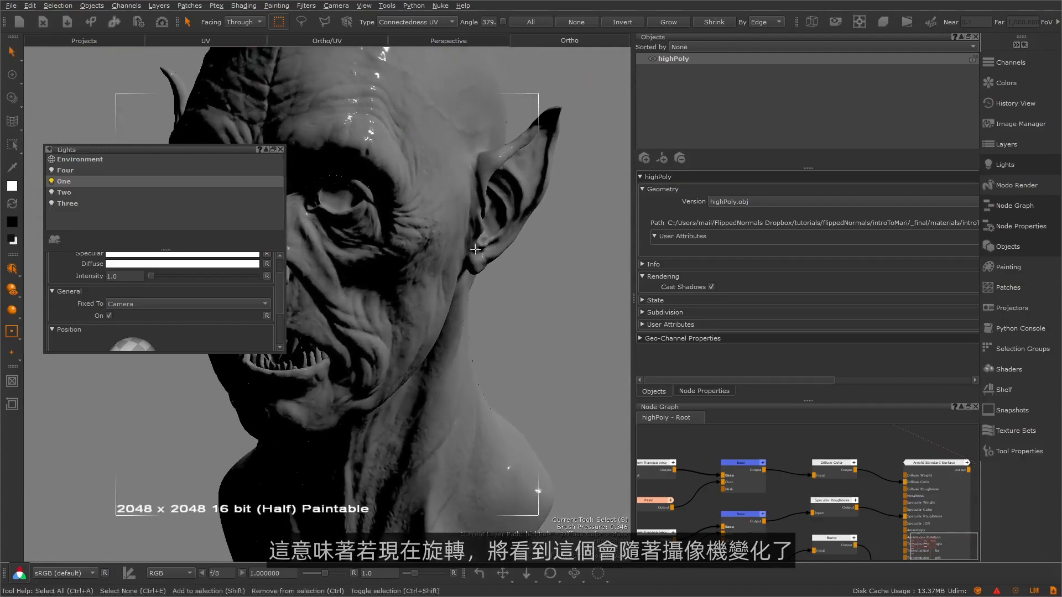
{"action": "left_click_drag", "start_coordinate": [387, 226], "coordinate": [444, 213], "text": "alt"}
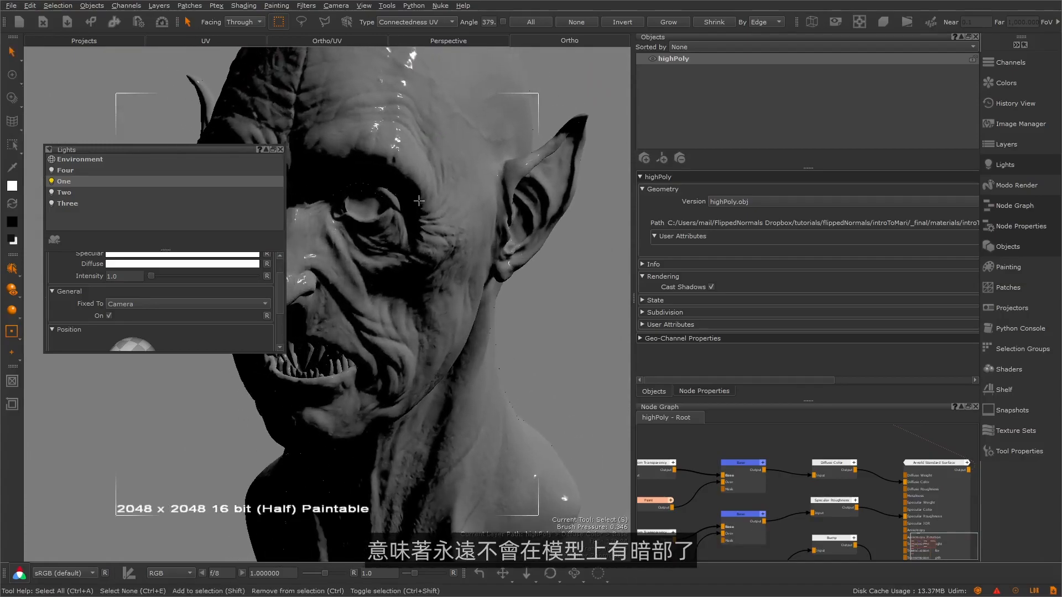
- Fix light One to the Scene to compare the shading while orbiting the head, and return it to Camera
{"action": "left_click", "coordinate": [147, 304]}
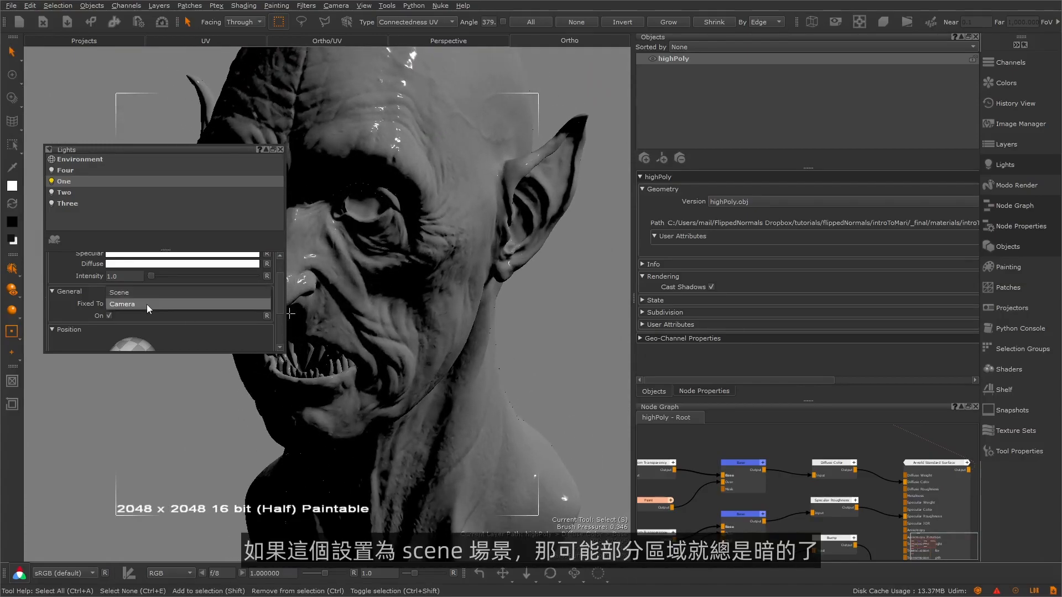
{"action": "left_click", "coordinate": [146, 293]}
{"action": "left_click_drag", "start_coordinate": [384, 337], "coordinate": [309, 256], "text": "alt"}
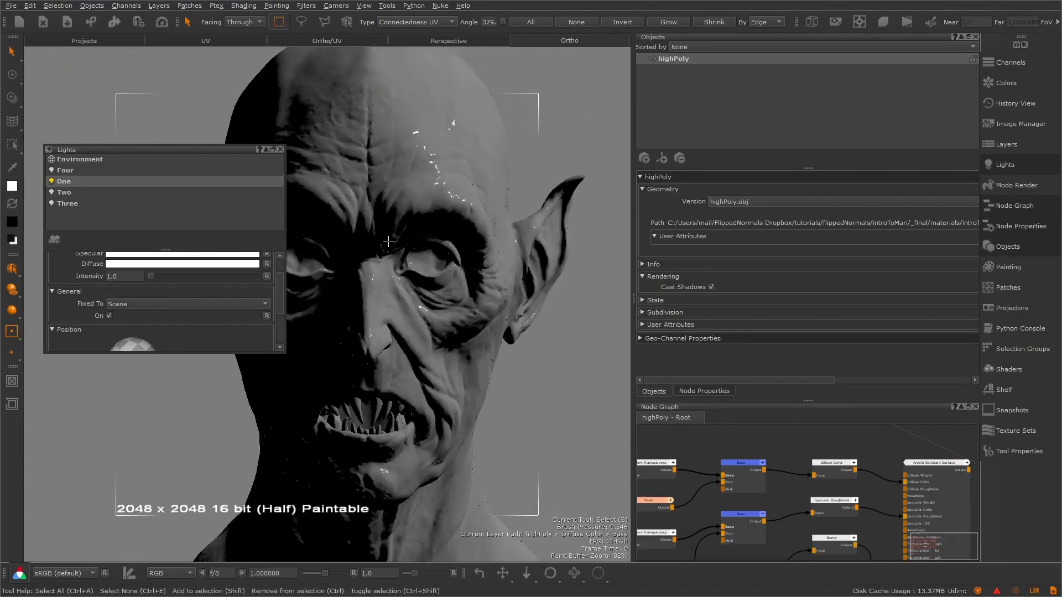
{"action": "left_click", "coordinate": [151, 301]}
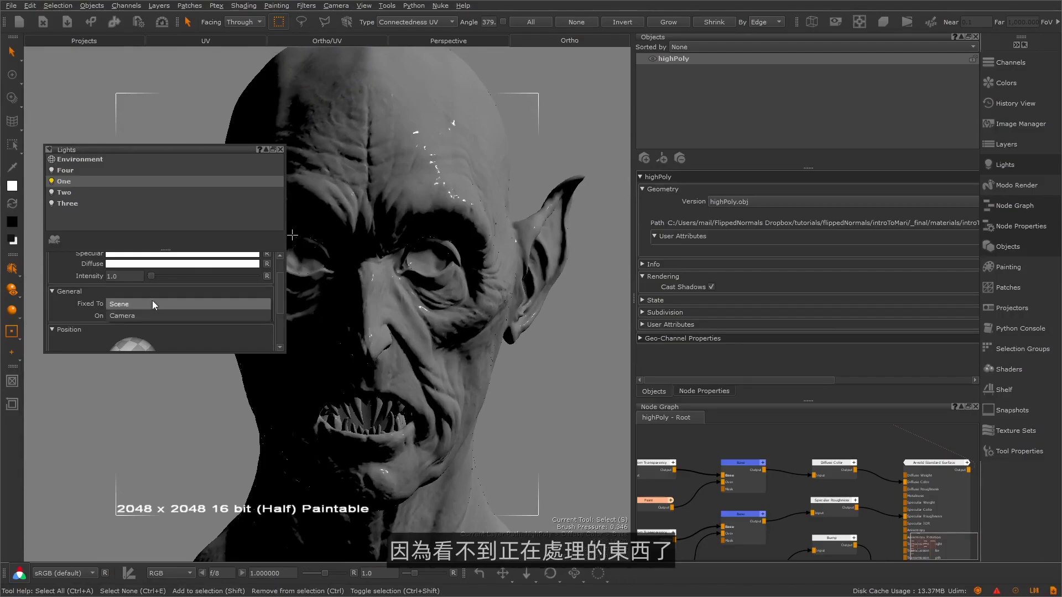
{"action": "left_click", "coordinate": [148, 312]}
- Reposition light One so it illuminates the face from the front, and check the shading from several angles
{"action": "scroll", "coordinate": [276, 296], "scroll_direction": "down", "scroll_amount": 3}
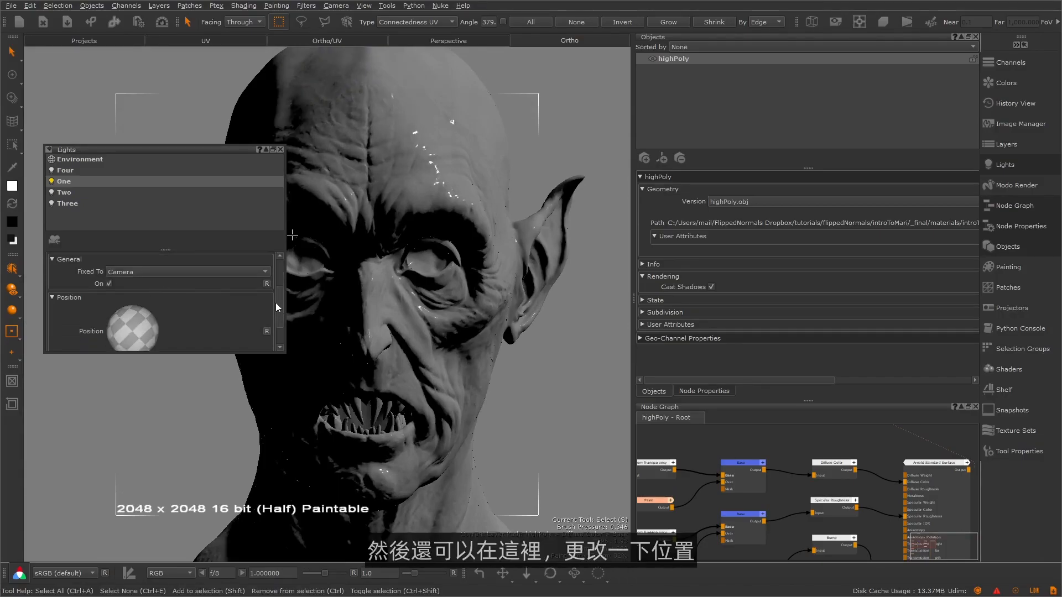
{"action": "mouse_move", "coordinate": [127, 323]}
{"action": "left_mouse_down"}
{"action": "mouse_move", "coordinate": [112, 307]}
{"action": "mouse_move", "coordinate": [128, 312]}
{"action": "mouse_move", "coordinate": [131, 300]}
{"action": "mouse_move", "coordinate": [132, 313]}
{"action": "left_mouse_up"}
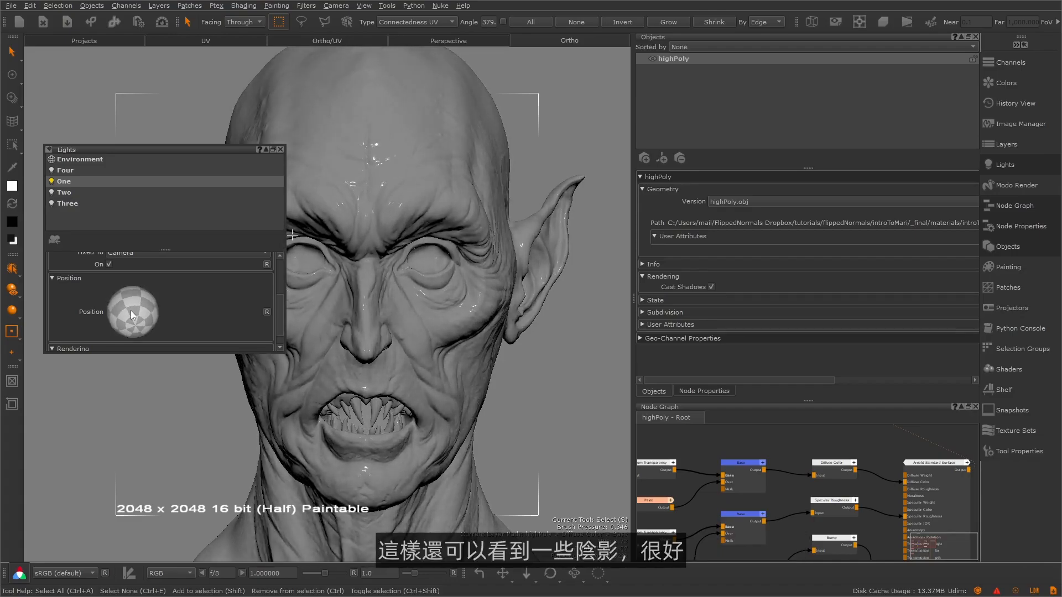
{"action": "left_click_drag", "start_coordinate": [421, 239], "coordinate": [356, 241], "text": "alt"}
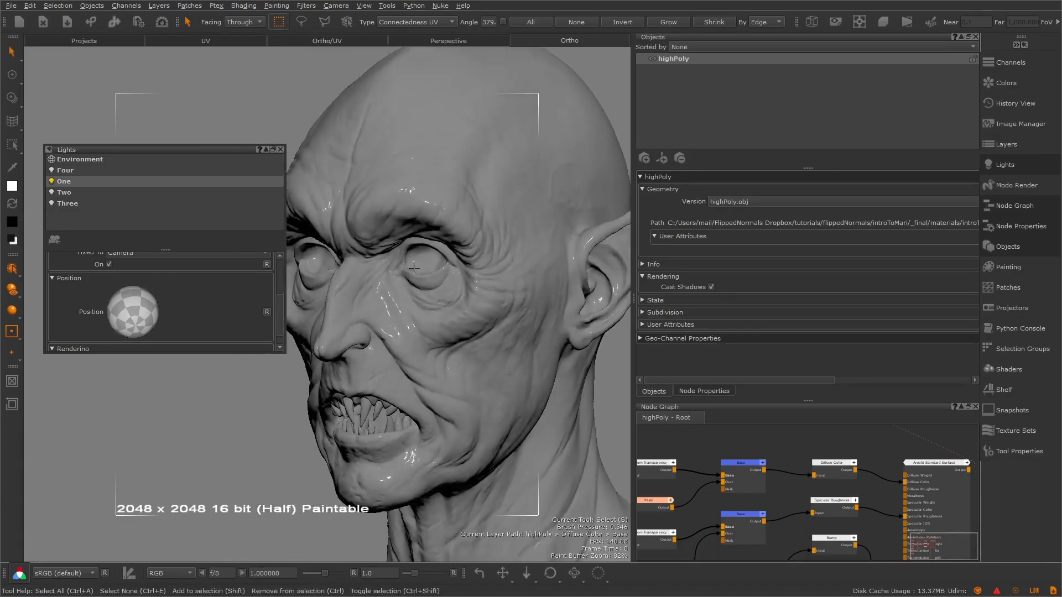
{"action": "left_click_drag", "start_coordinate": [403, 269], "coordinate": [355, 281], "text": "alt"}
{"action": "left_click_drag", "start_coordinate": [280, 311], "coordinate": [283, 284]}
{"action": "left_click_drag", "start_coordinate": [423, 275], "coordinate": [399, 276], "text": "alt"}
- Cycle the viewport through flat shading, shading without specular highlights, and shading with specular highlights
{"action": "key", "text": "F1"}
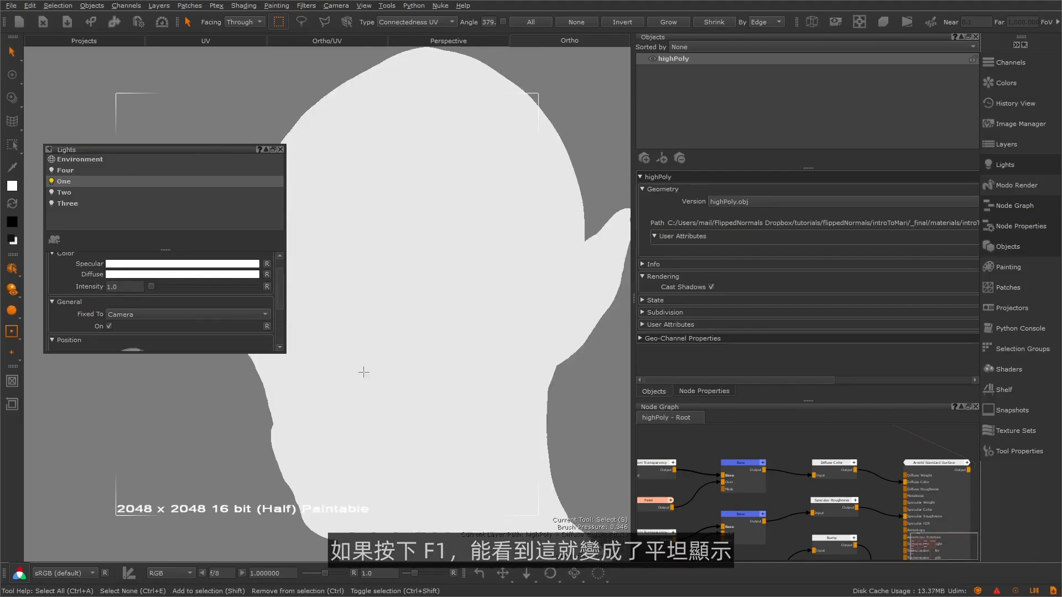
{"action": "key", "text": "F2"}
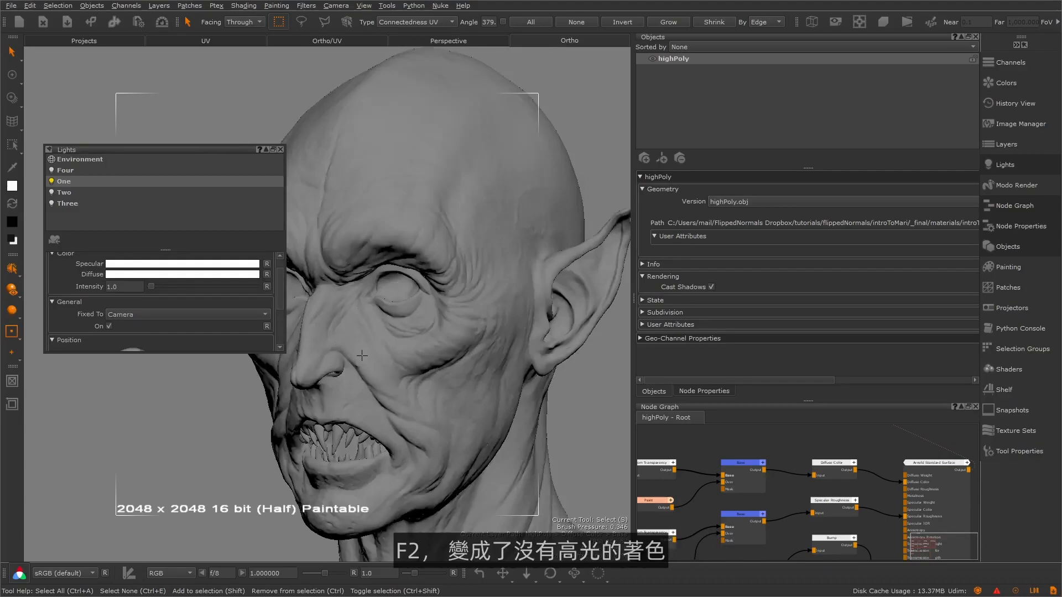
{"action": "key", "text": "F3"}
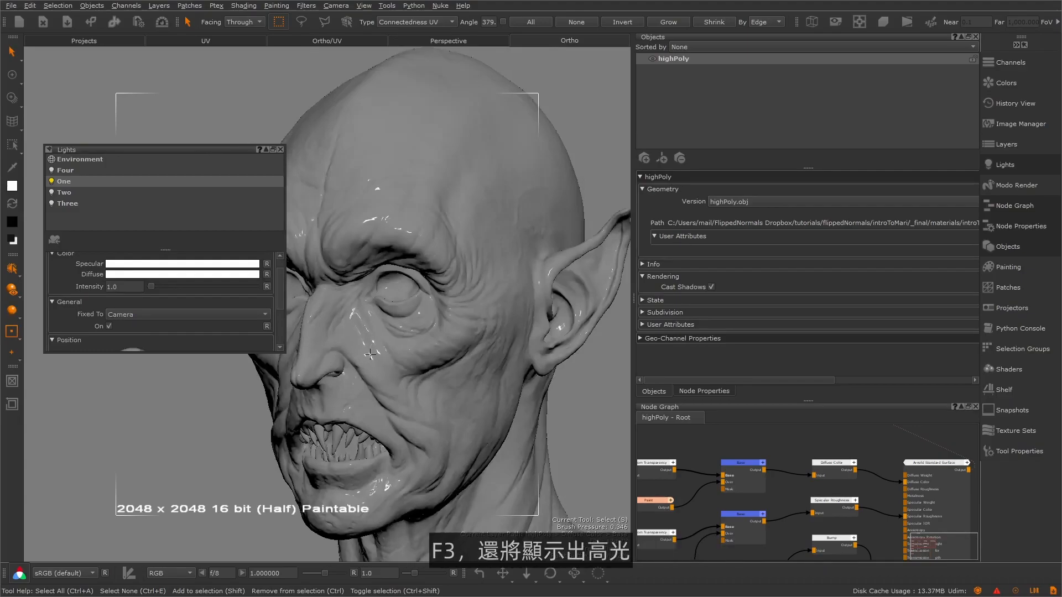
- Alternate repeatedly between flat and basic shading to compare the model's brightness, finishing in basic shading
{"action": "key", "text": "F1"}
{"action": "key", "text": "F2"}
{"action": "key", "text": "F1"}
{"action": "key", "text": "F2"}
{"action": "key", "text": "F1"}
{"action": "key", "text": "F2"}
{"action": "key", "text": "F1"}
{"action": "key", "text": "F2"}
{"action": "key", "text": "F1"}
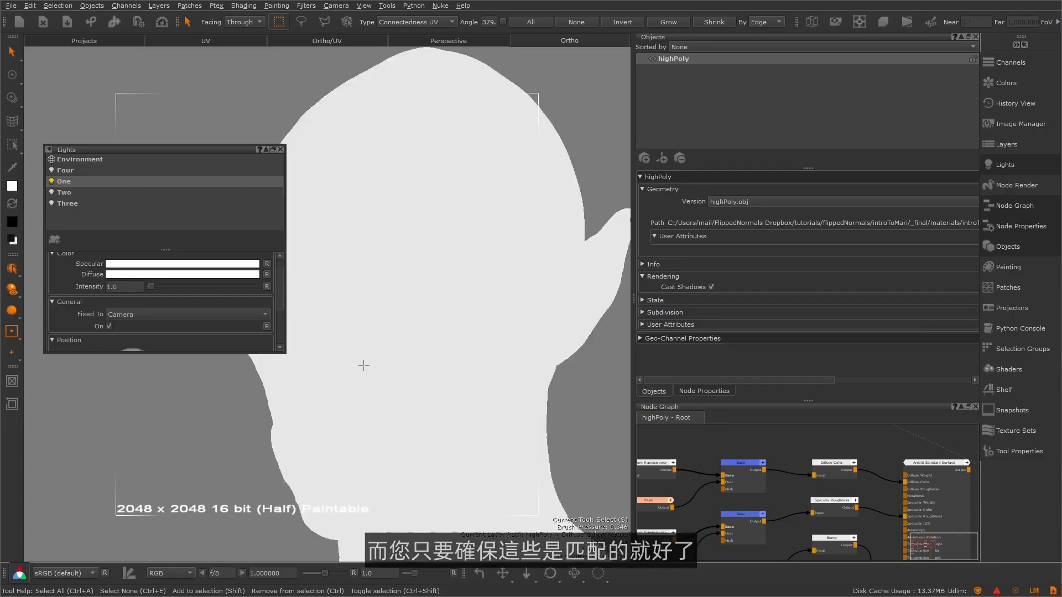
{"action": "key", "text": "F2"}
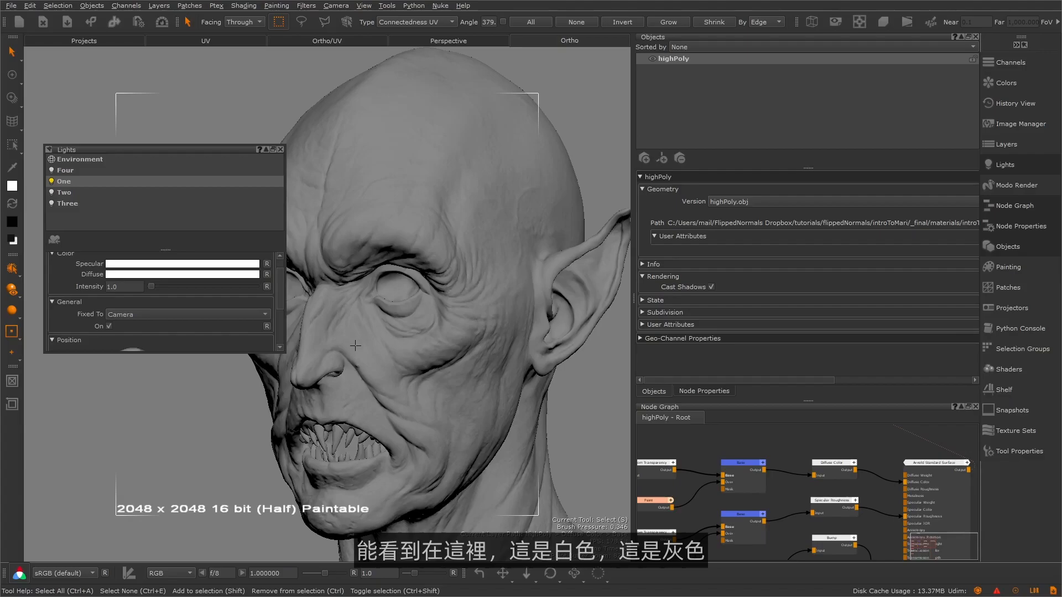
- Set light One's intensity to 1.5
{"action": "key", "text": "BackSpace"}
{"action": "type", "text": "5"}
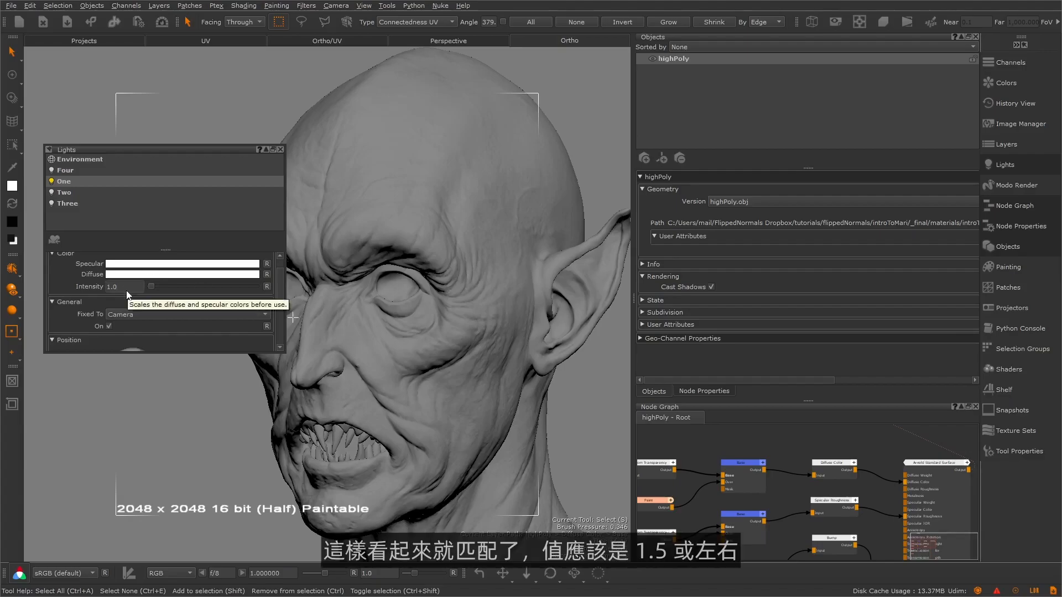
{"action": "key", "text": "Return"}
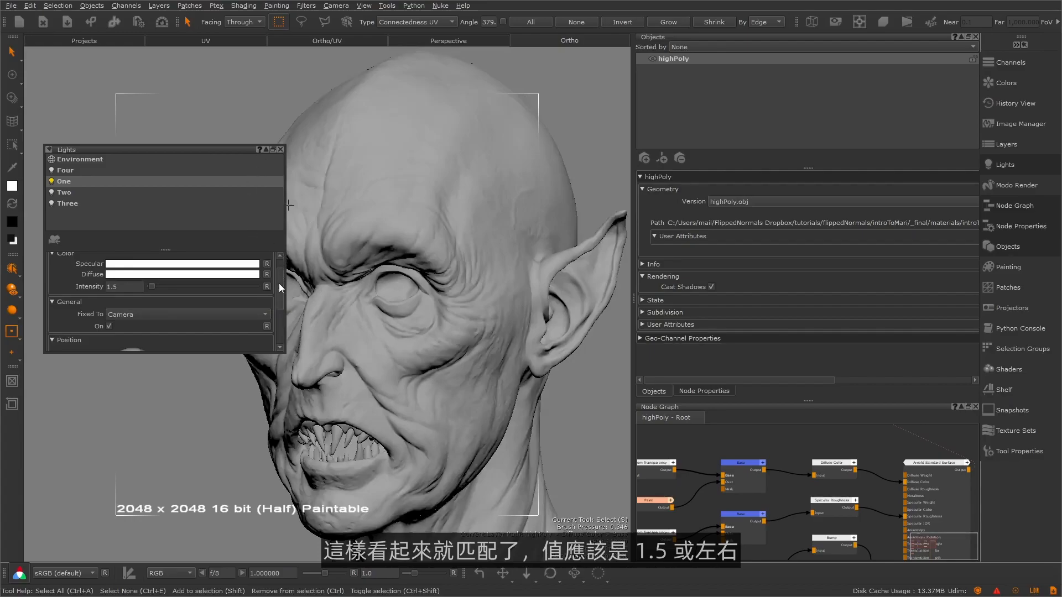
- Turn on the Environment light and give it the first built-in LatLong image
{"action": "scroll", "coordinate": [279, 283], "scroll_direction": "down", "scroll_amount": 2}
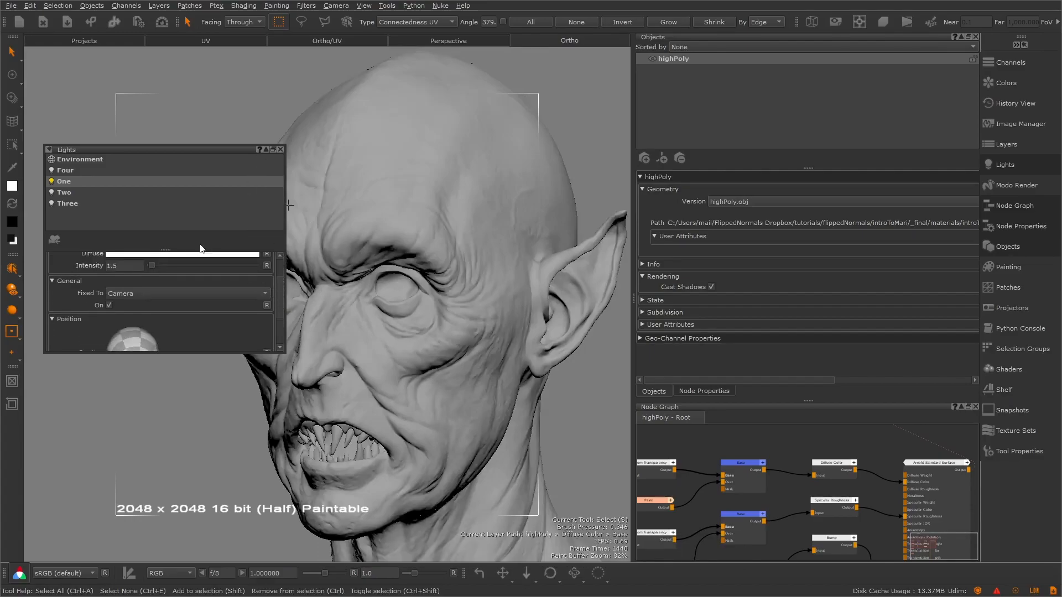
{"action": "left_click", "coordinate": [78, 159]}
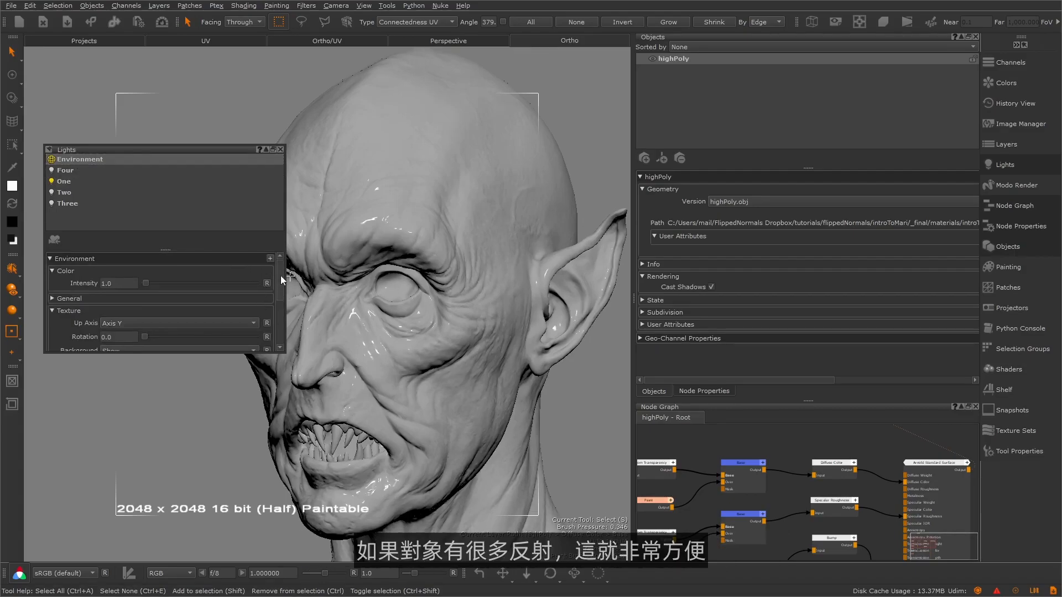
{"action": "scroll", "coordinate": [280, 293], "scroll_direction": "down", "scroll_amount": 3}
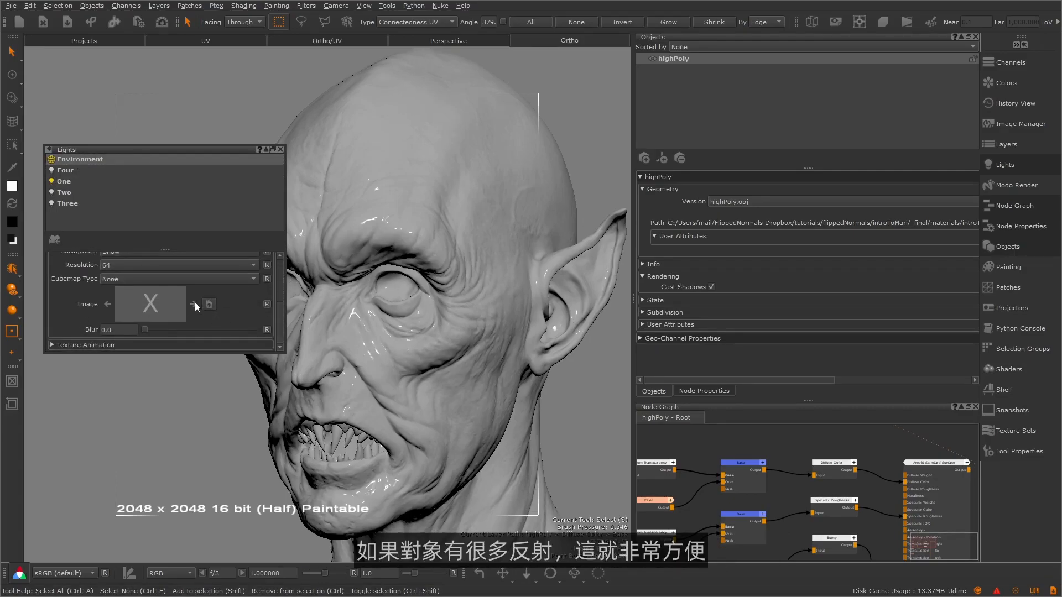
{"action": "left_click", "coordinate": [194, 303]}
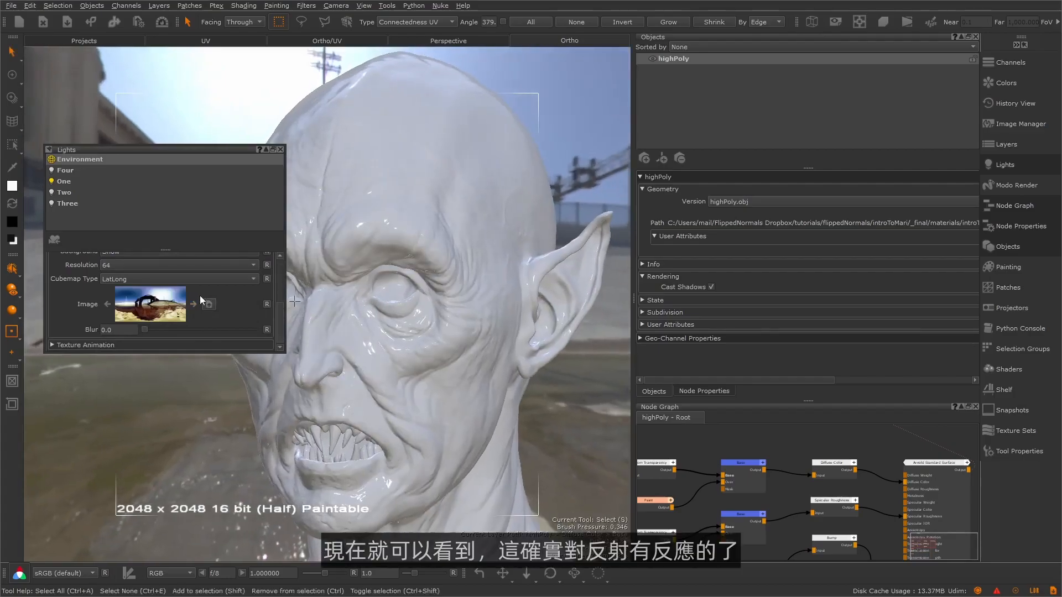
- Go through the built-in environment images up to the indoor hall with yellow pillars, and check its reflections on the head
{"action": "left_click", "coordinate": [193, 303]}
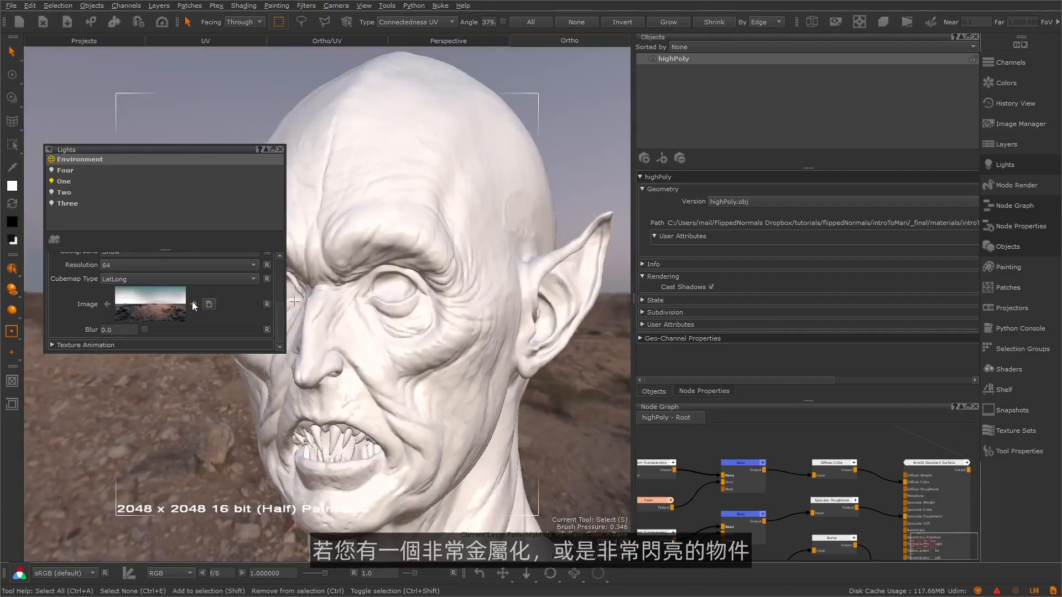
{"action": "left_click", "coordinate": [192, 304]}
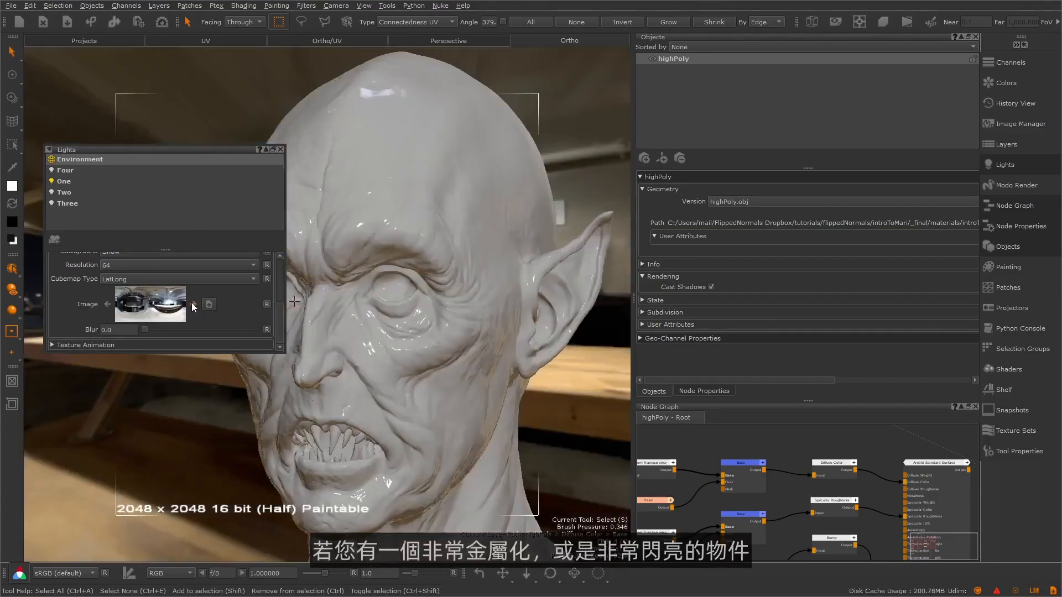
{"action": "left_click", "coordinate": [192, 304]}
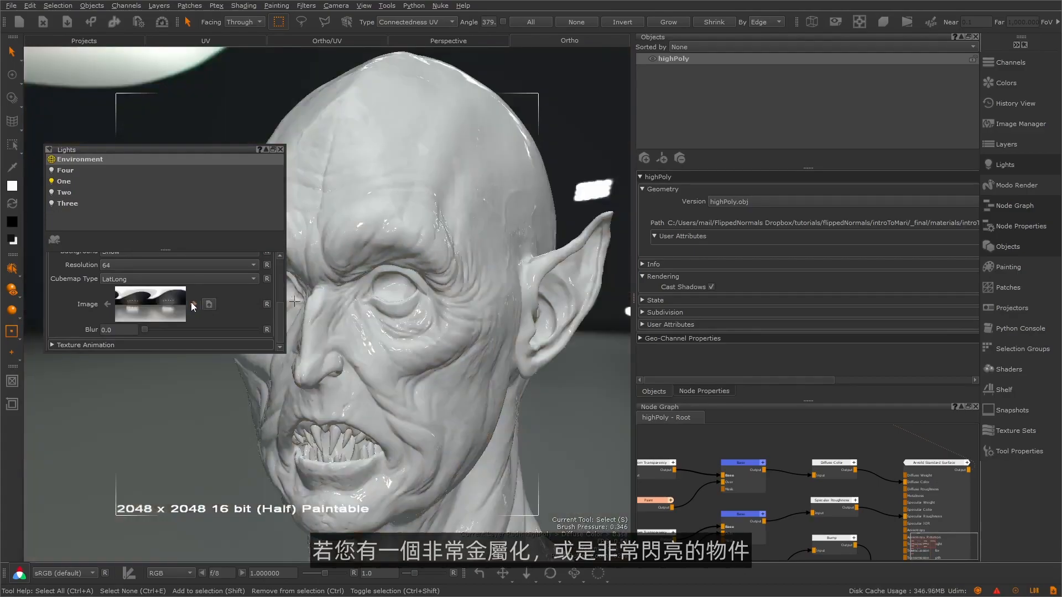
{"action": "left_click", "coordinate": [193, 303]}
{"action": "left_click_drag", "start_coordinate": [342, 243], "coordinate": [395, 251], "text": "alt"}
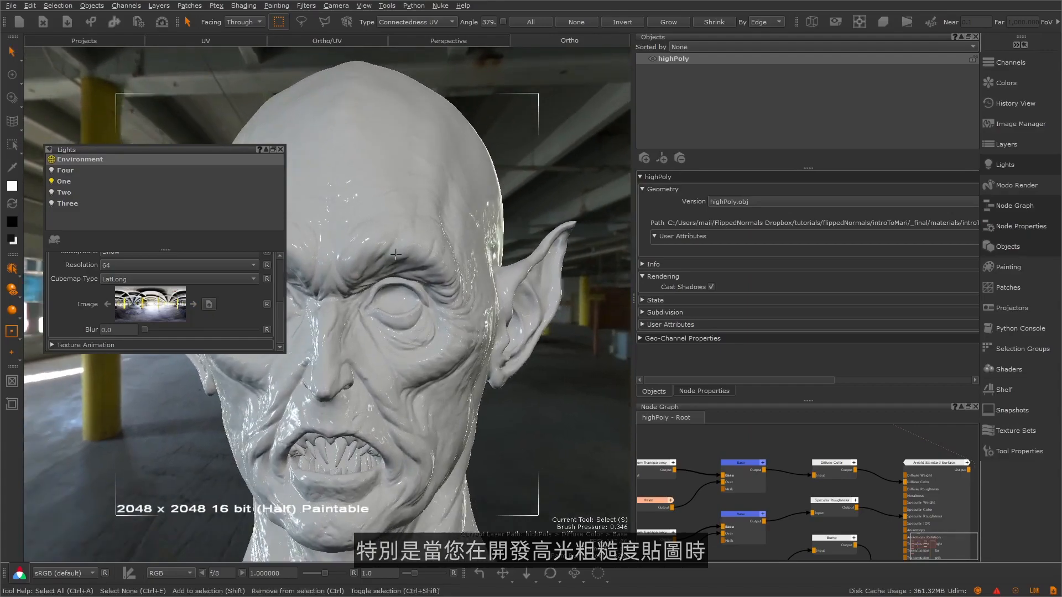
{"action": "mouse_move", "coordinate": [280, 321]}
{"action": "left_mouse_down"}
{"action": "mouse_move", "coordinate": [283, 305]}
{"action": "mouse_move", "coordinate": [278, 322]}
{"action": "left_mouse_up"}
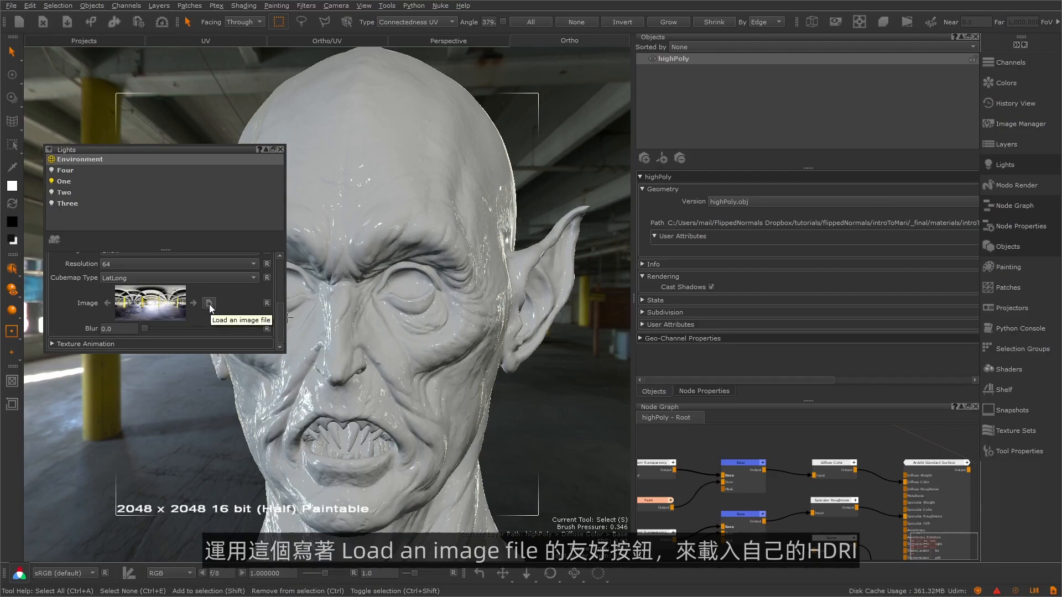
- Turn off the Environment light and close the Lights palette
{"action": "left_click", "coordinate": [52, 159]}
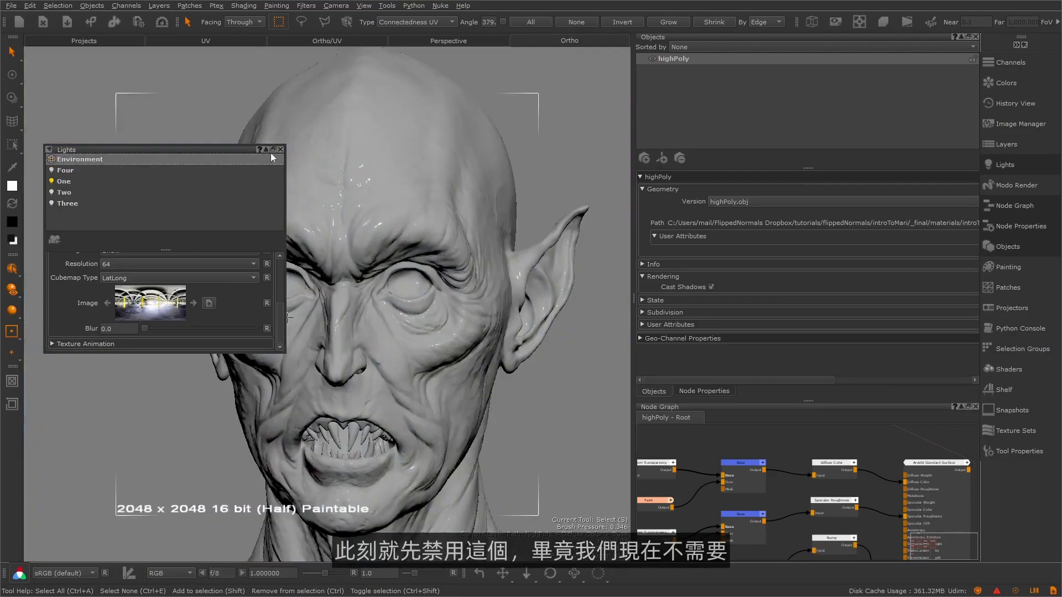
{"action": "left_click", "coordinate": [280, 149]}
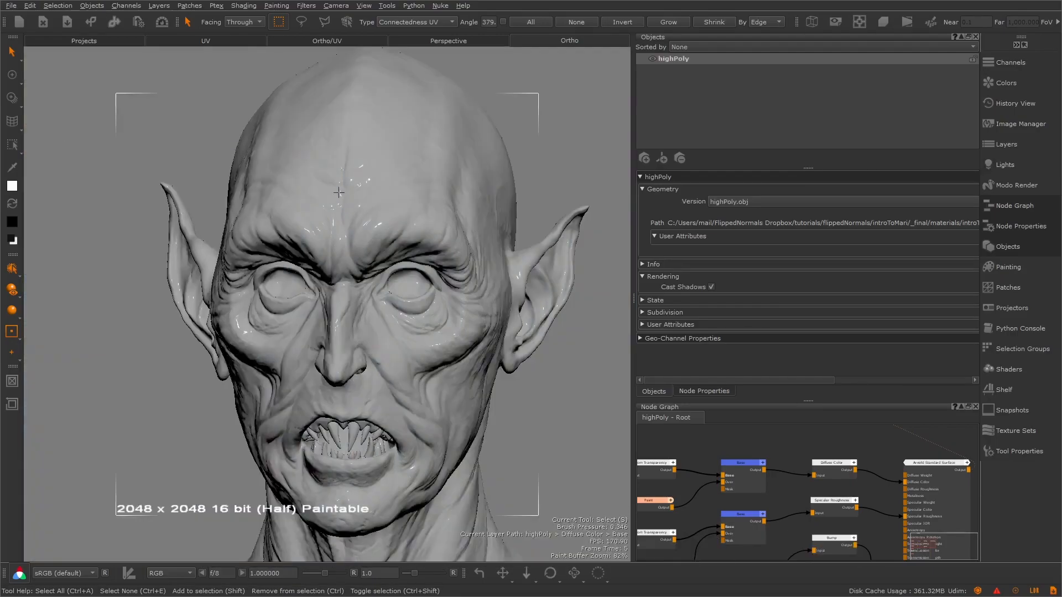
{"action": "left_click_drag", "start_coordinate": [343, 195], "coordinate": [365, 277], "text": "alt"}
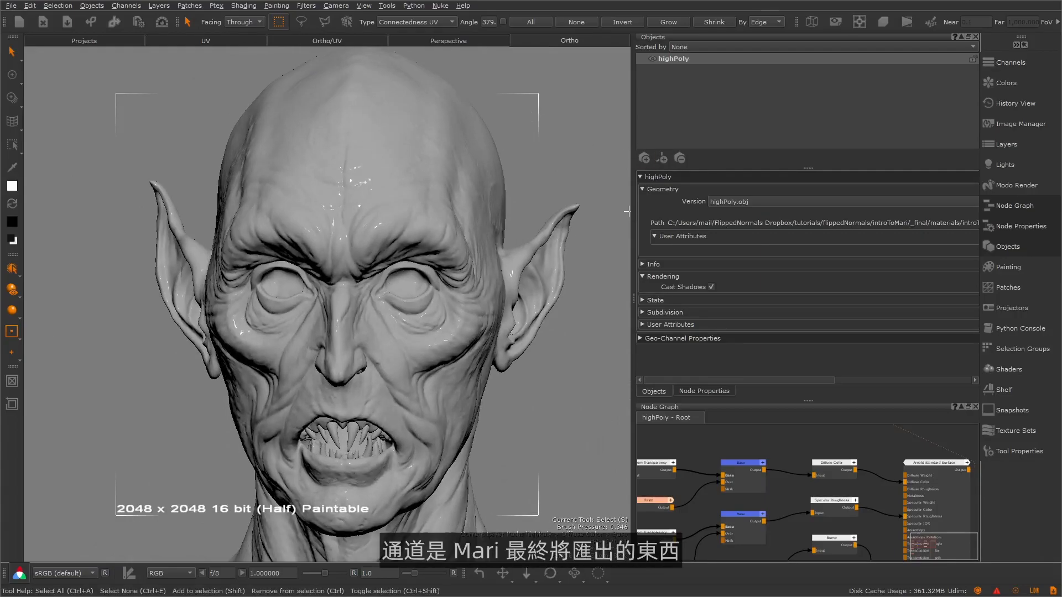
- Widen the docked palette area, open the Channels palette, and float it over the viewport at a slightly narrower width
{"action": "left_click_drag", "start_coordinate": [632, 217], "coordinate": [520, 227]}
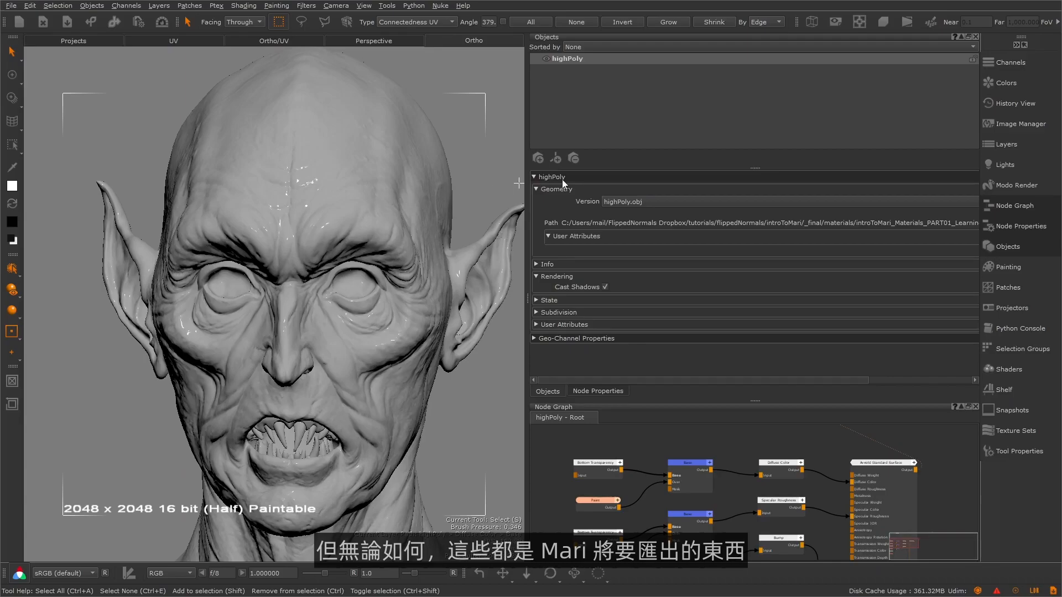
{"action": "left_click", "coordinate": [1010, 62]}
{"action": "left_click_drag", "start_coordinate": [736, 58], "coordinate": [71, 104]}
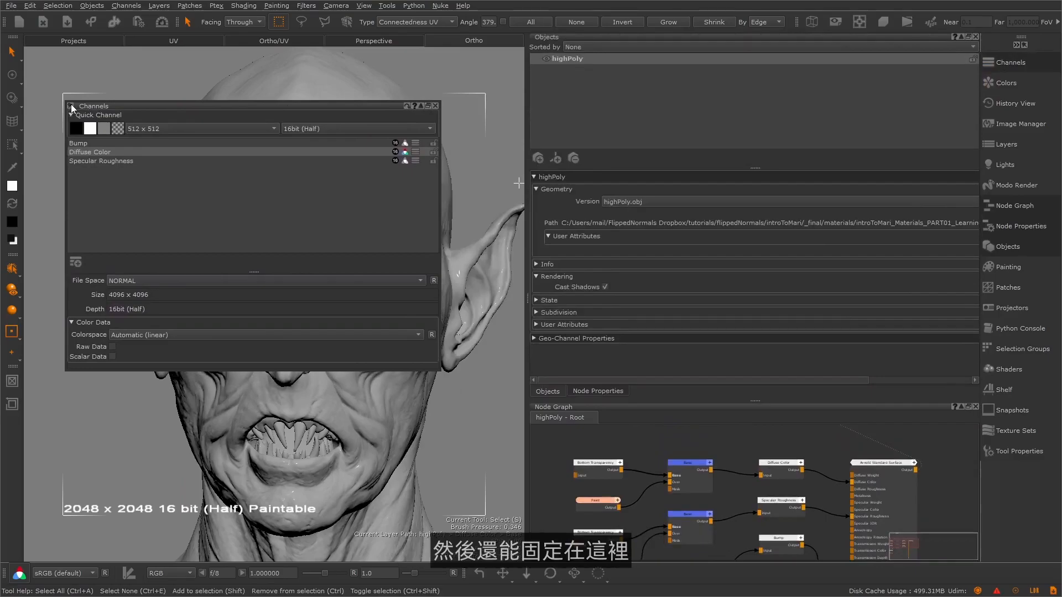
{"action": "left_click_drag", "start_coordinate": [439, 208], "coordinate": [411, 209]}
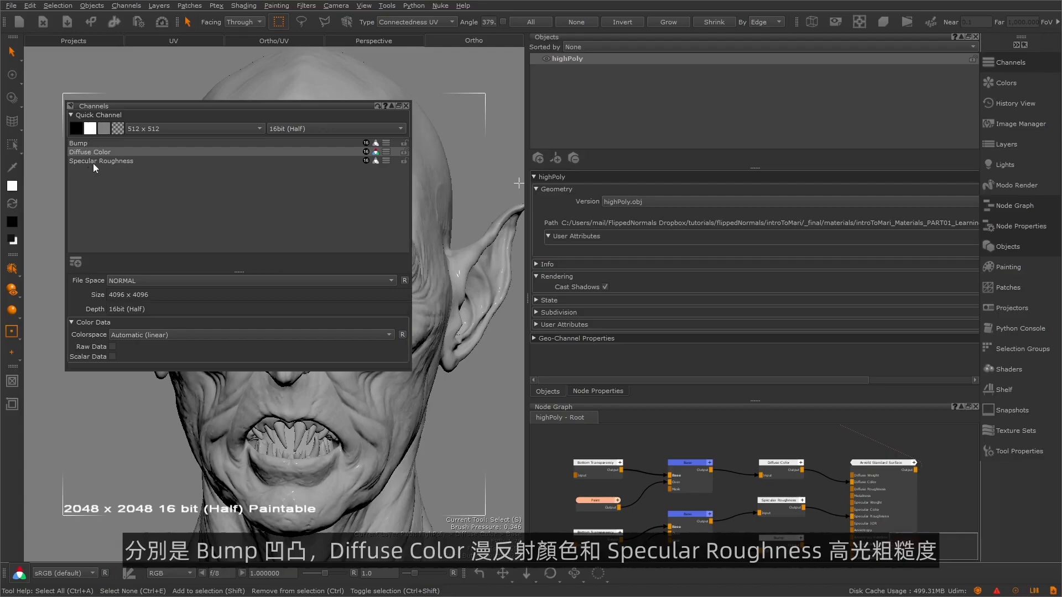
- Enlarge the Node Graph and frame the Diffuse Color, Specular Roughness and Bump channel nodes
{"action": "middle_click_drag", "start_coordinate": [774, 497], "coordinate": [719, 438]}
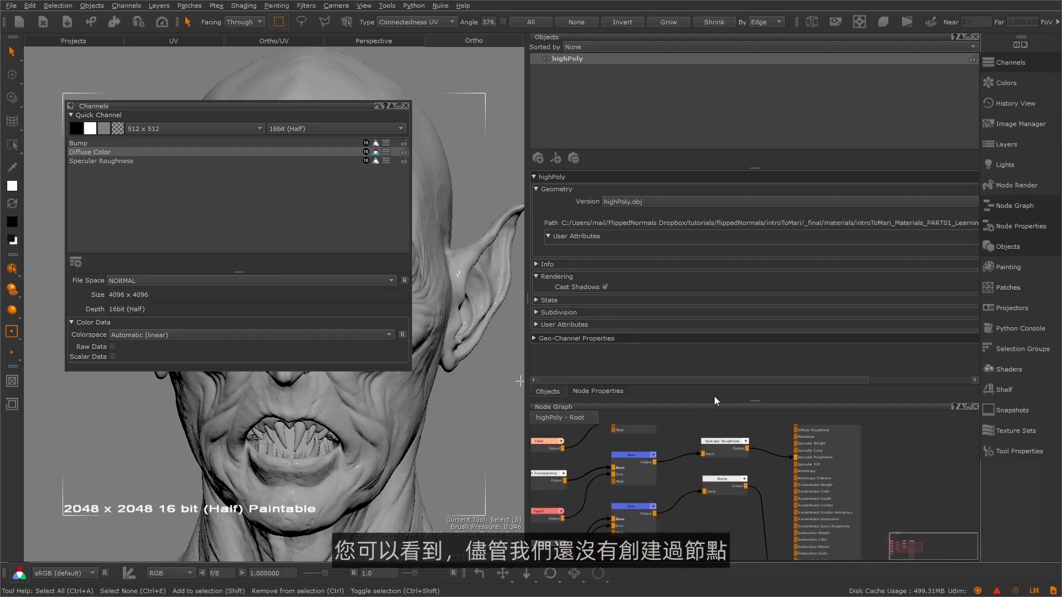
{"action": "left_click_drag", "start_coordinate": [749, 398], "coordinate": [748, 256]}
{"action": "scroll", "coordinate": [781, 343], "scroll_direction": "up", "scroll_amount": 3}
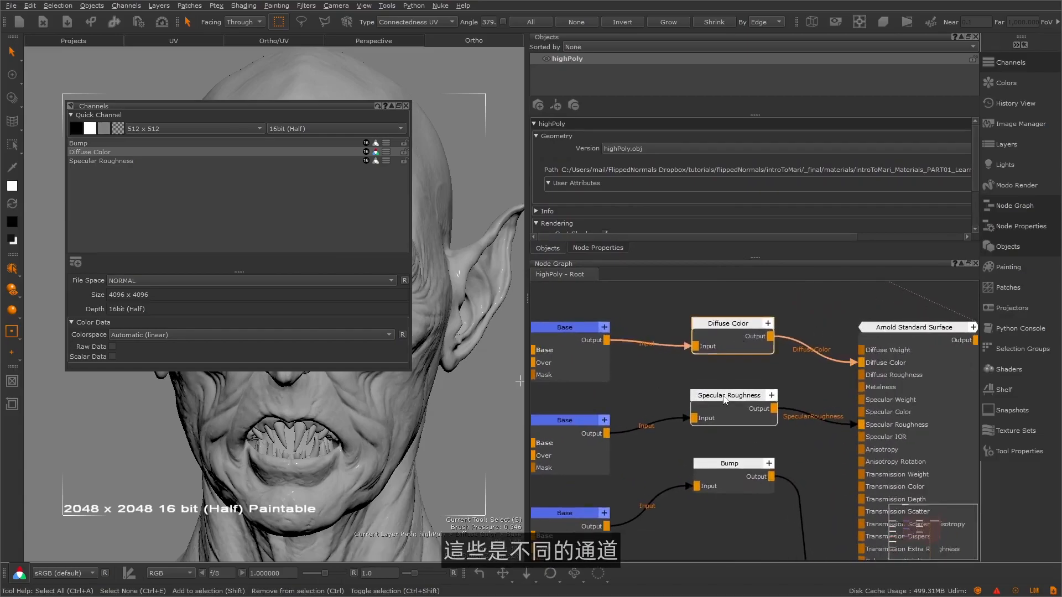
- Rename the Diffuse Color channel as COL
{"action": "double_click", "coordinate": [102, 151]}
{"action": "type", "text": "COL"}
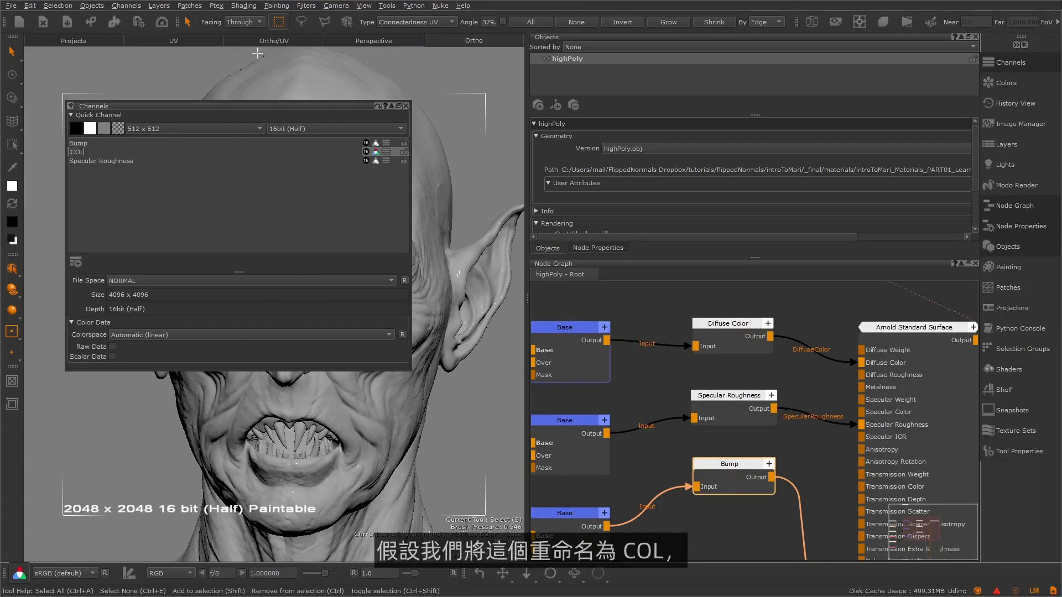
{"action": "key", "text": "Return"}
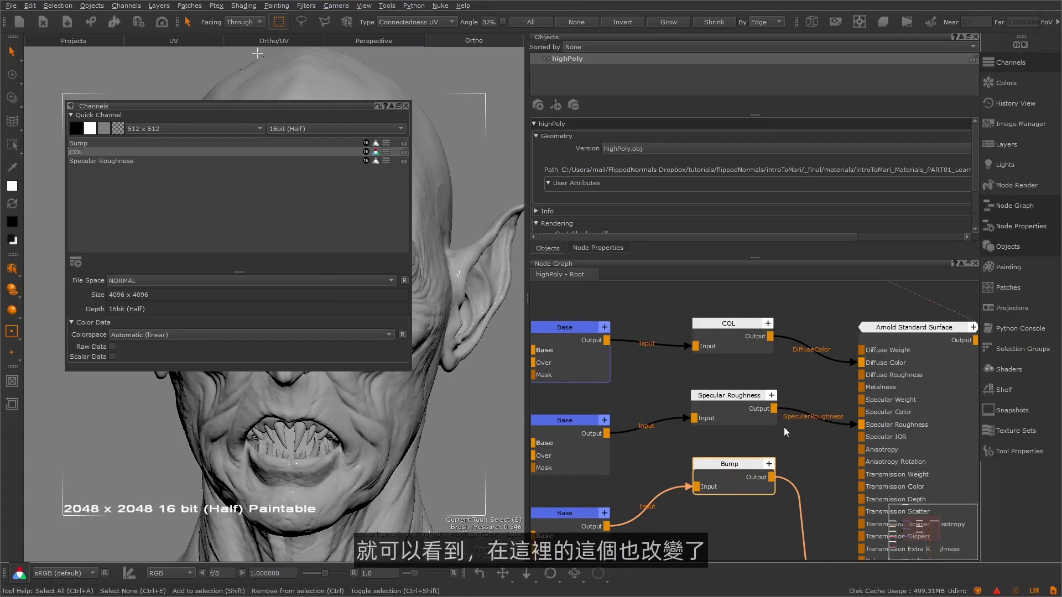
- Show the Bump channel's node properties and rename the channel as BUMP
{"action": "left_click", "coordinate": [88, 144]}
{"action": "double_click", "coordinate": [736, 466]}
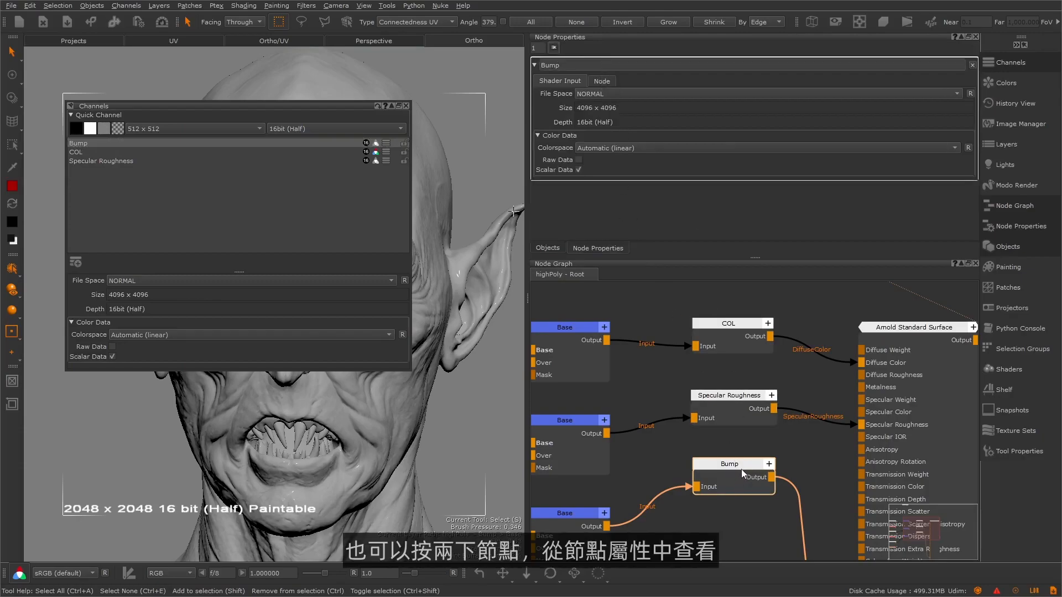
{"action": "key", "text": "ctrl+a"}
{"action": "type", "text": "BUMP"}
{"action": "key", "text": "Return"}
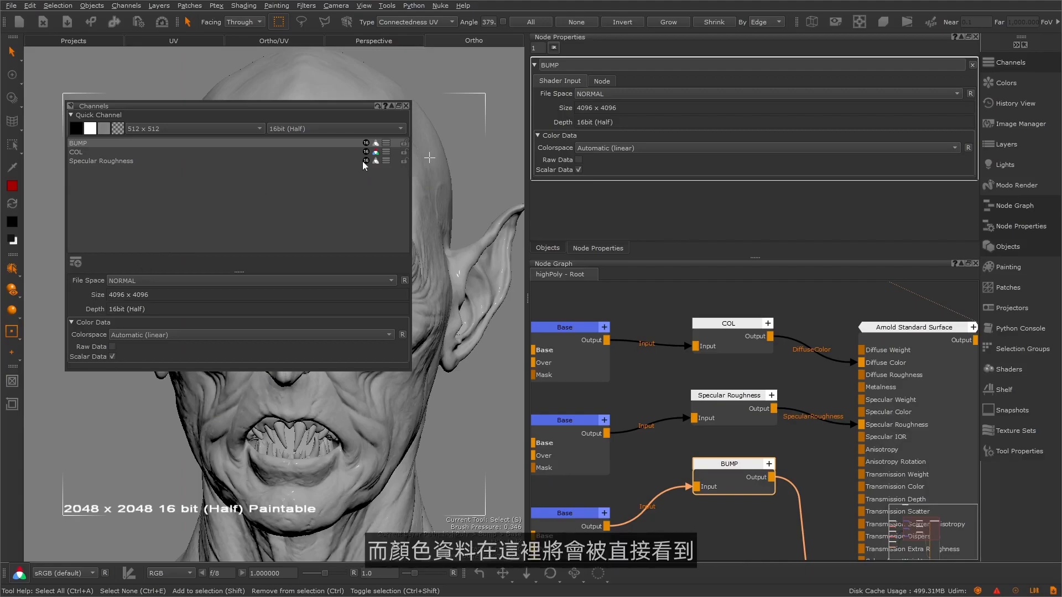
- Check the color data settings of the COL and Specular Roughness channels, and the resize options for Specular Roughness
{"action": "left_click", "coordinate": [214, 149]}
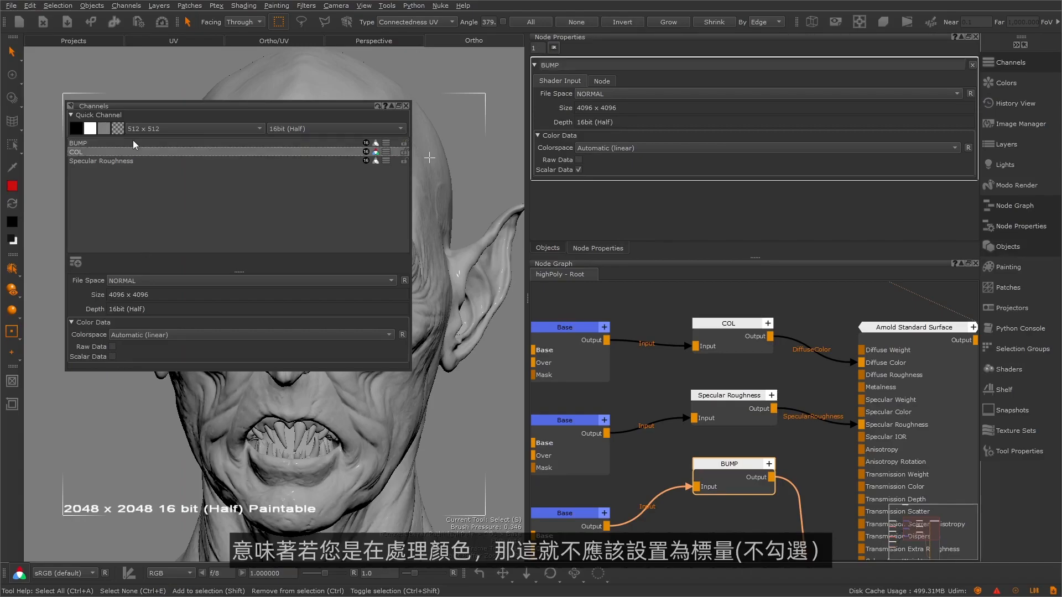
{"action": "left_click", "coordinate": [114, 161]}
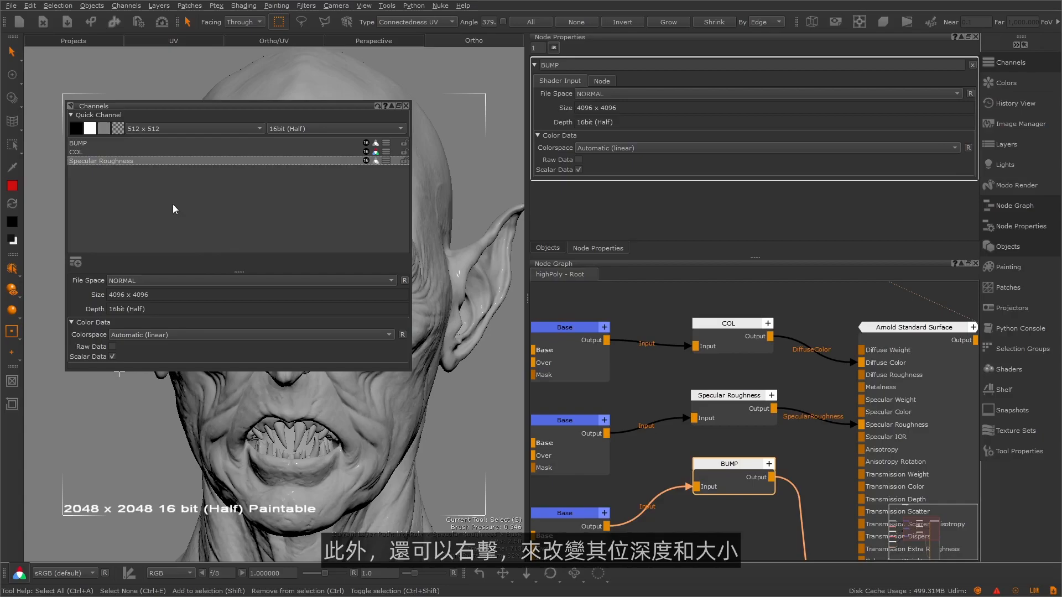
{"action": "right_click", "coordinate": [157, 160]}
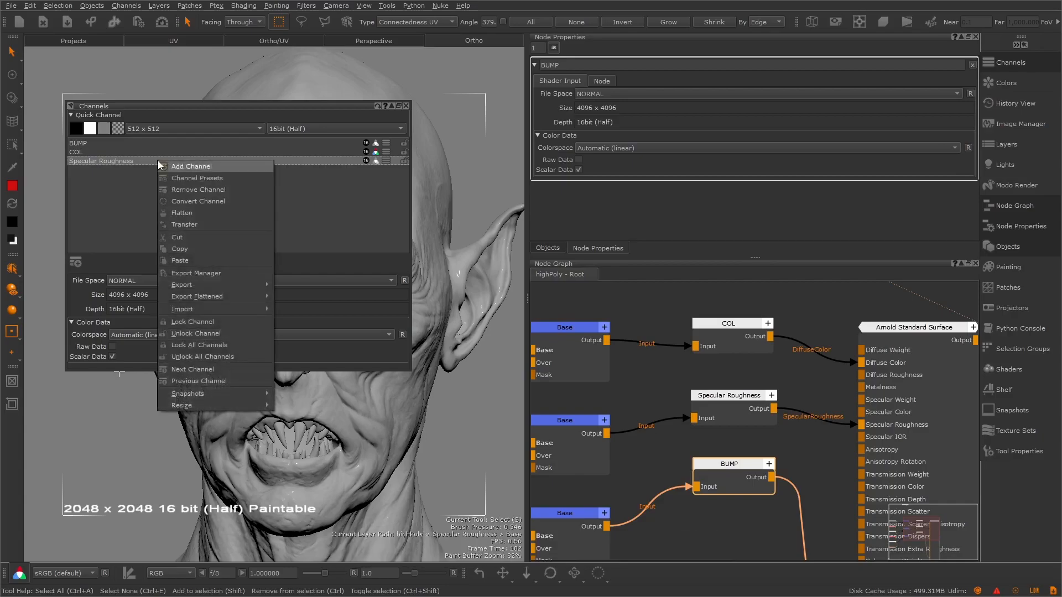
{"action": "mouse_move", "coordinate": [224, 406]}
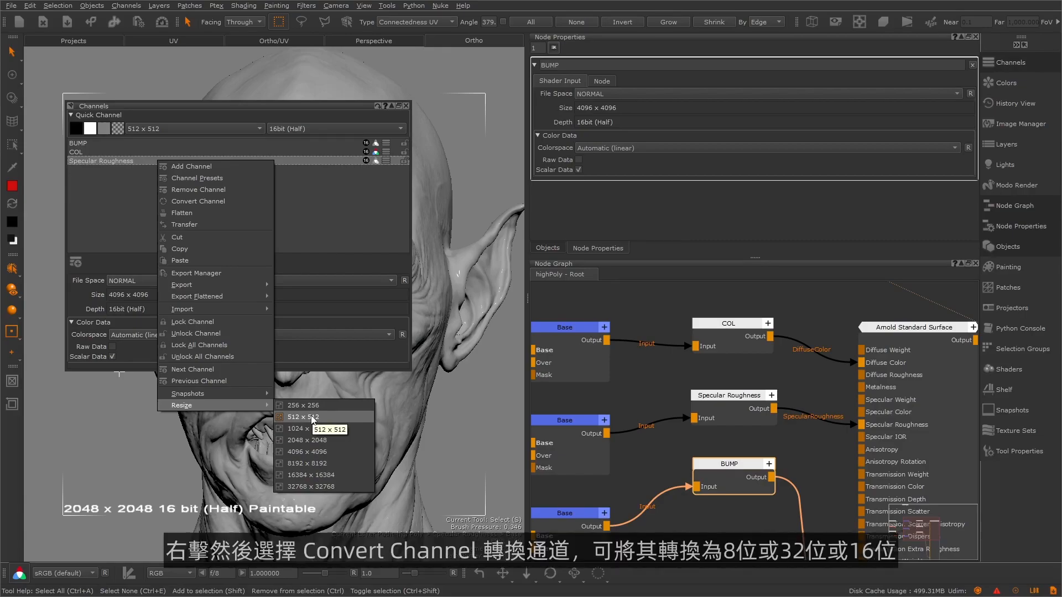
- Look through the texel formats available for converting the Specular Roughness channel, and cancel the conversion
{"action": "left_click", "coordinate": [223, 201]}
{"action": "left_click", "coordinate": [220, 234]}
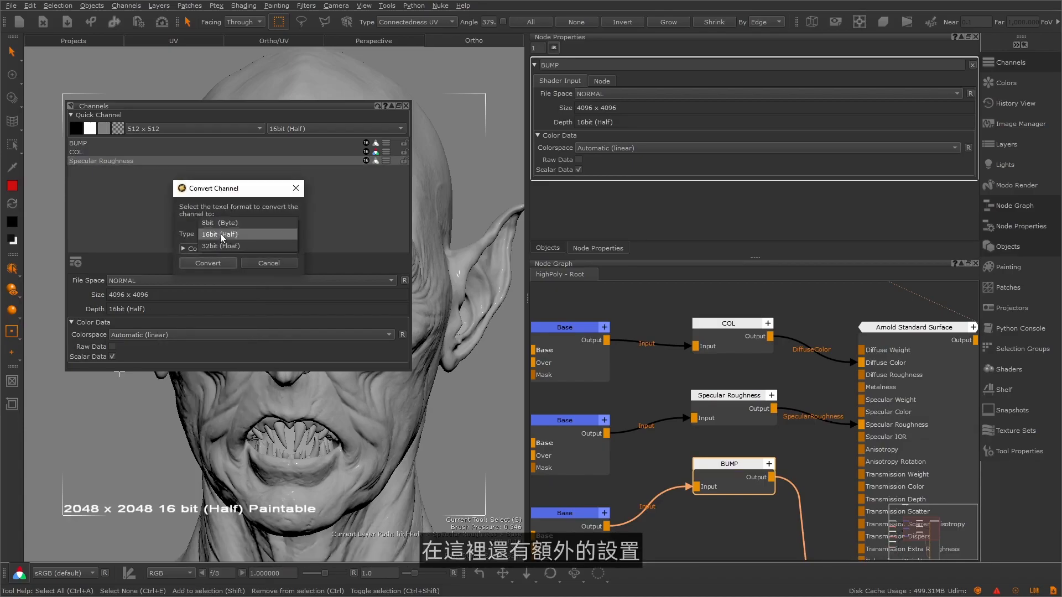
{"action": "left_click", "coordinate": [187, 223]}
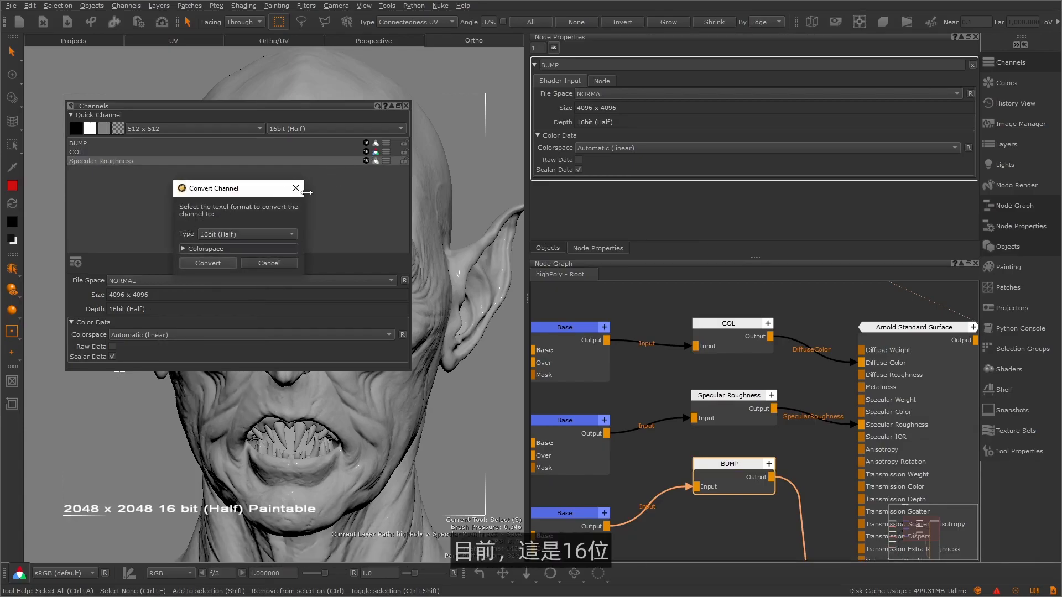
{"action": "left_click", "coordinate": [236, 237]}
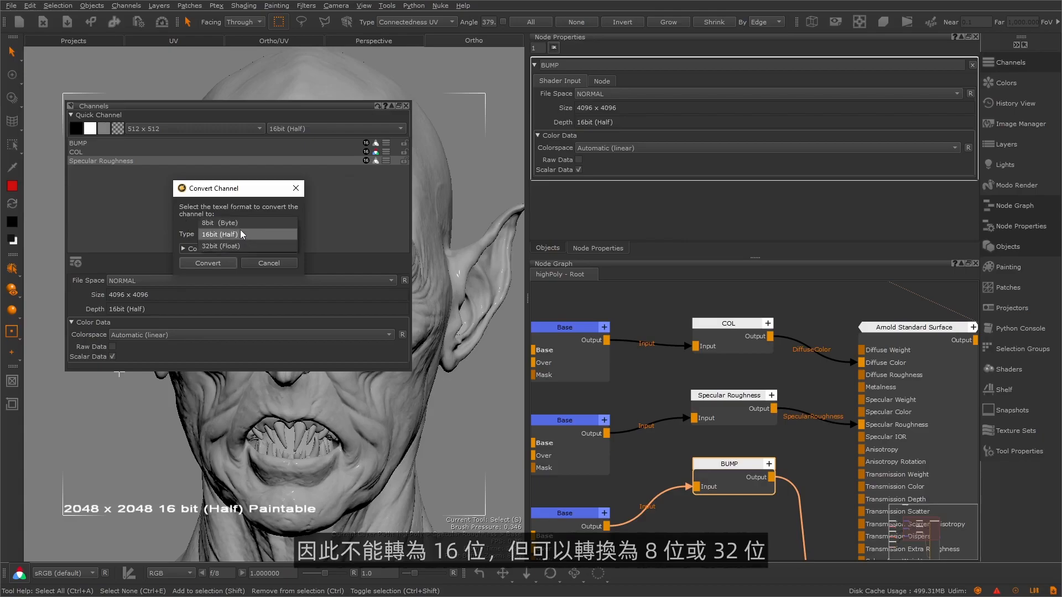
{"action": "left_click", "coordinate": [182, 218]}
{"action": "left_click", "coordinate": [262, 262]}
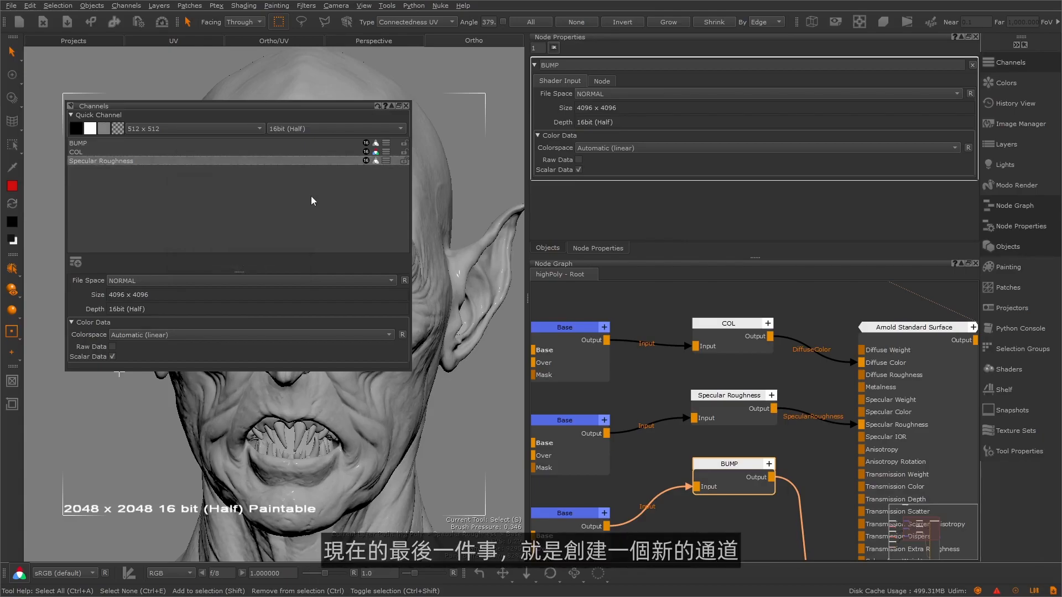
- Add a channel named MSK01 at 1024 x 1024, 8bit (Byte), as scalar data with an opaque black color
{"action": "left_click", "coordinate": [81, 263]}
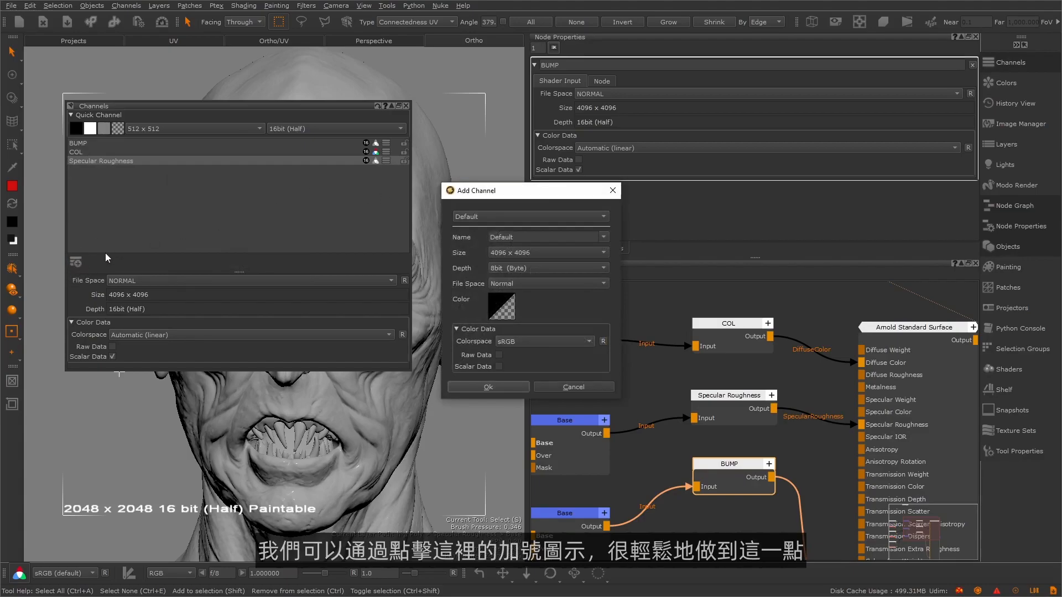
{"action": "left_click_drag", "start_coordinate": [515, 236], "coordinate": [464, 235]}
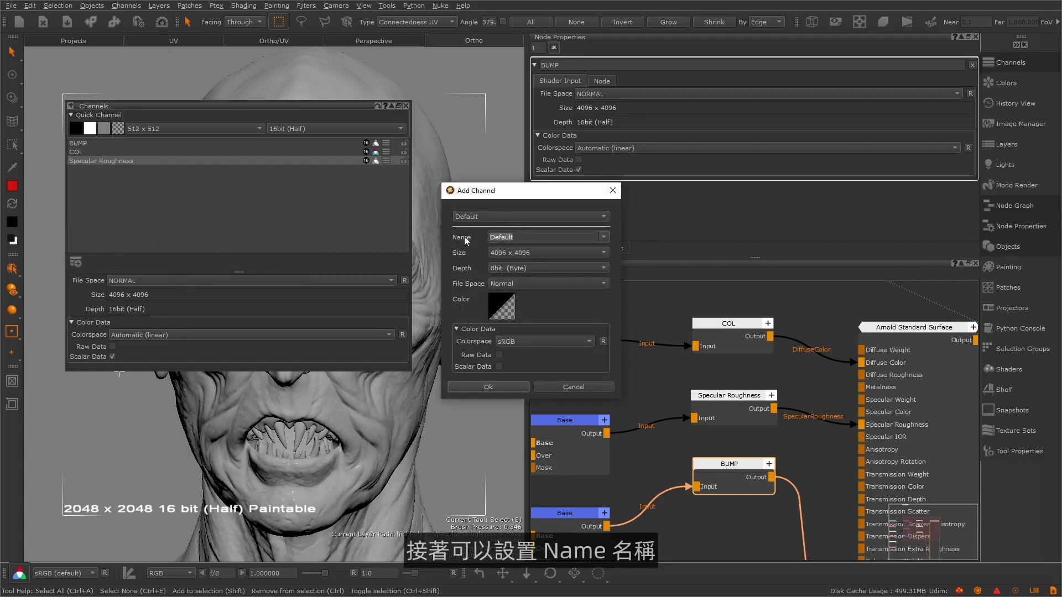
{"action": "type", "text": "MSK01"}
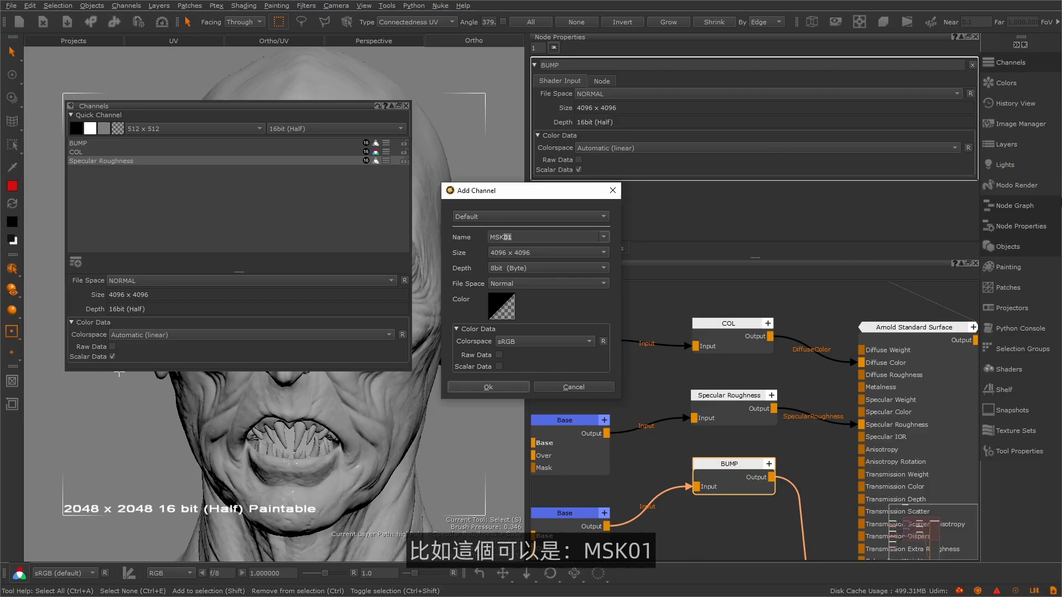
{"action": "left_click", "coordinate": [510, 251]}
{"action": "left_click", "coordinate": [520, 221]}
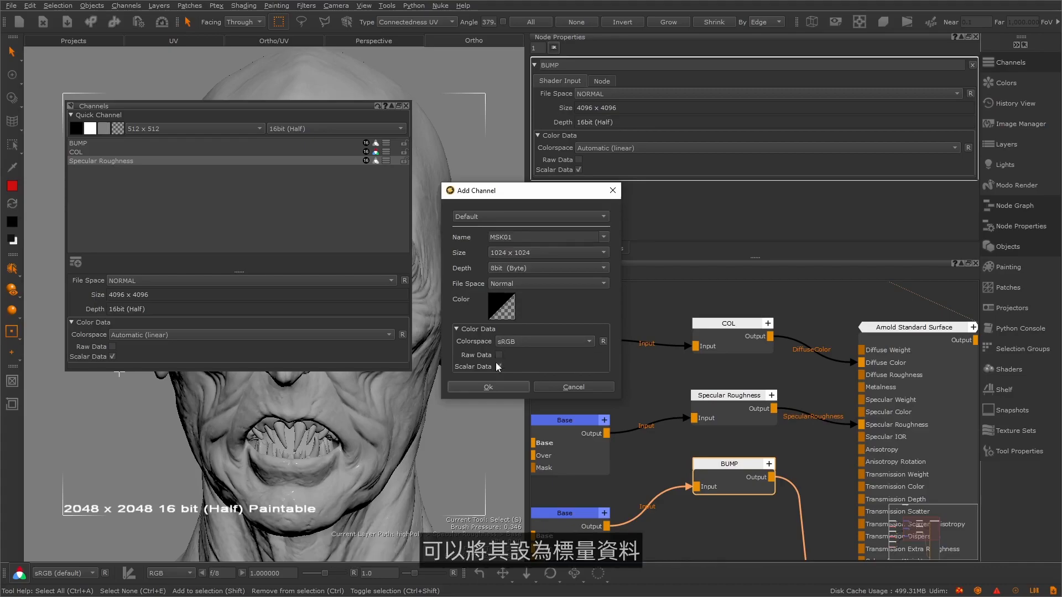
{"action": "left_click", "coordinate": [509, 311]}
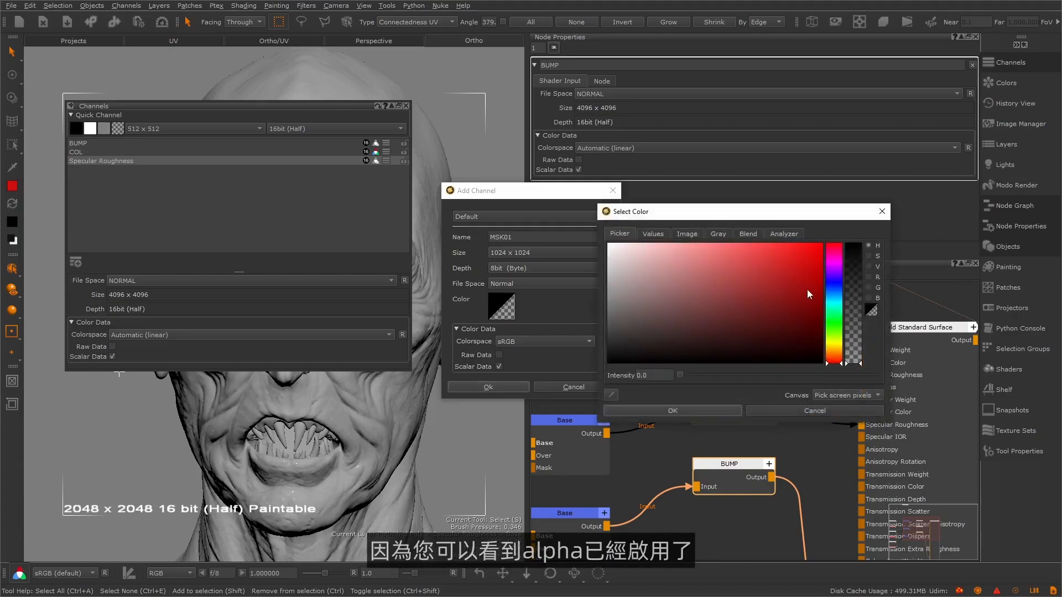
{"action": "left_click_drag", "start_coordinate": [855, 331], "coordinate": [849, 362]}
{"action": "left_click", "coordinate": [676, 410]}
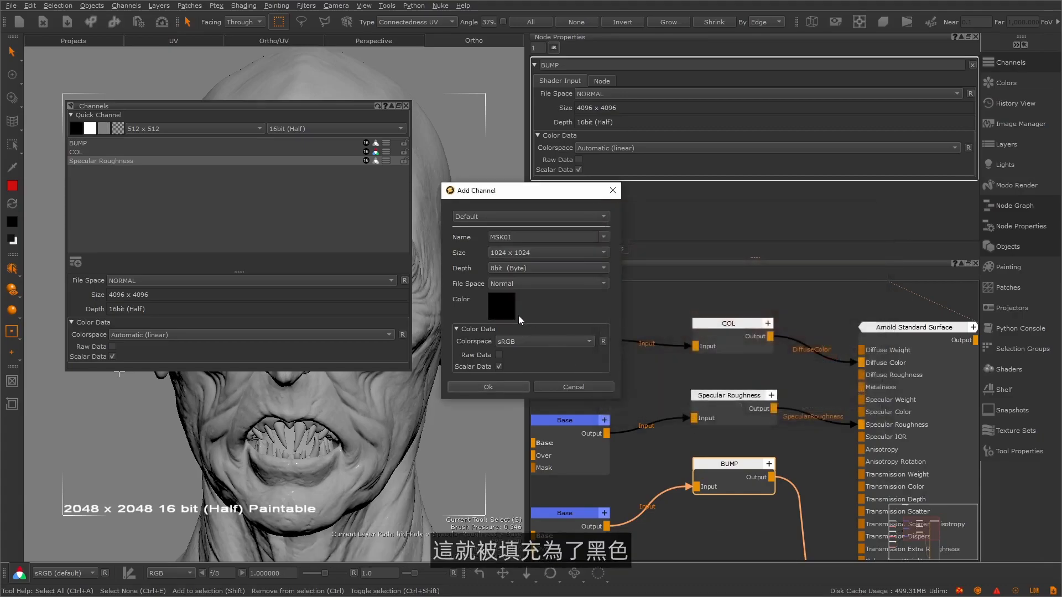
{"action": "left_click", "coordinate": [488, 387]}
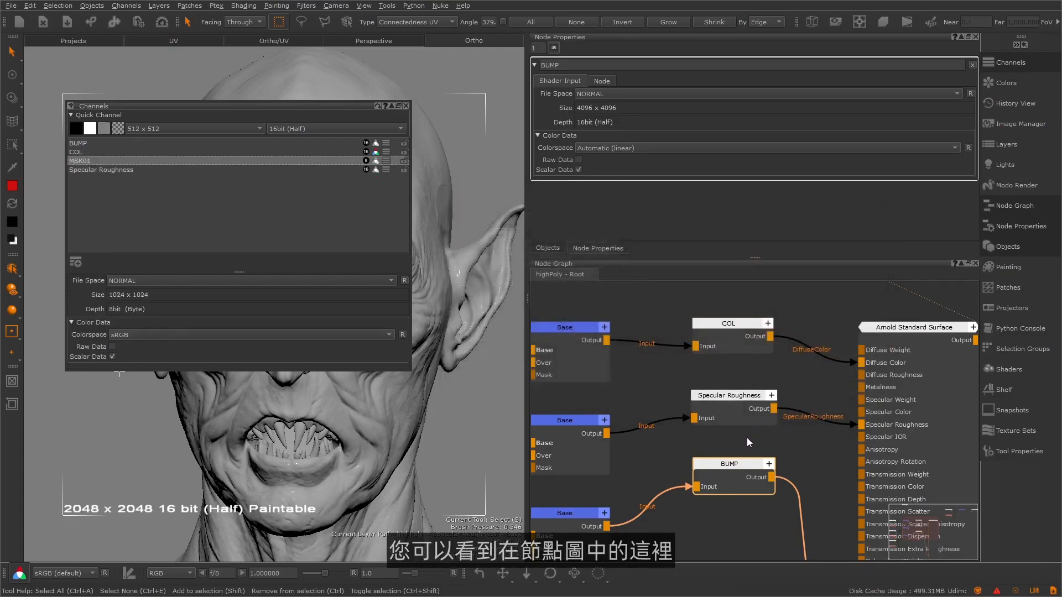
- Close the Channels palette and delete the MSK01 channel node with its Base, Bottom Transparency and Paint3 nodes from the Node Graph
{"action": "middle_click_drag", "start_coordinate": [734, 457], "coordinate": [749, 367]}
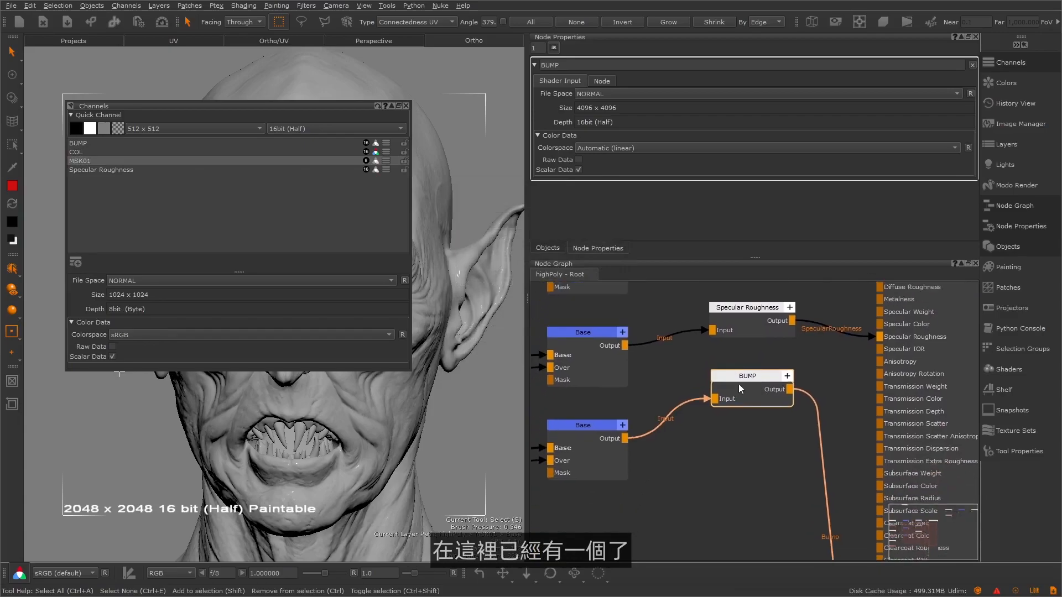
{"action": "scroll", "coordinate": [748, 384], "scroll_direction": "down", "scroll_amount": 2}
{"action": "middle_click_drag", "start_coordinate": [780, 486], "coordinate": [696, 447]}
{"action": "scroll", "coordinate": [715, 381], "scroll_direction": "down", "scroll_amount": 3}
{"action": "scroll", "coordinate": [872, 396], "scroll_direction": "up", "scroll_amount": 3}
{"action": "middle_click_drag", "start_coordinate": [906, 400], "coordinate": [806, 391]}
{"action": "scroll", "coordinate": [754, 409], "scroll_direction": "up", "scroll_amount": 3}
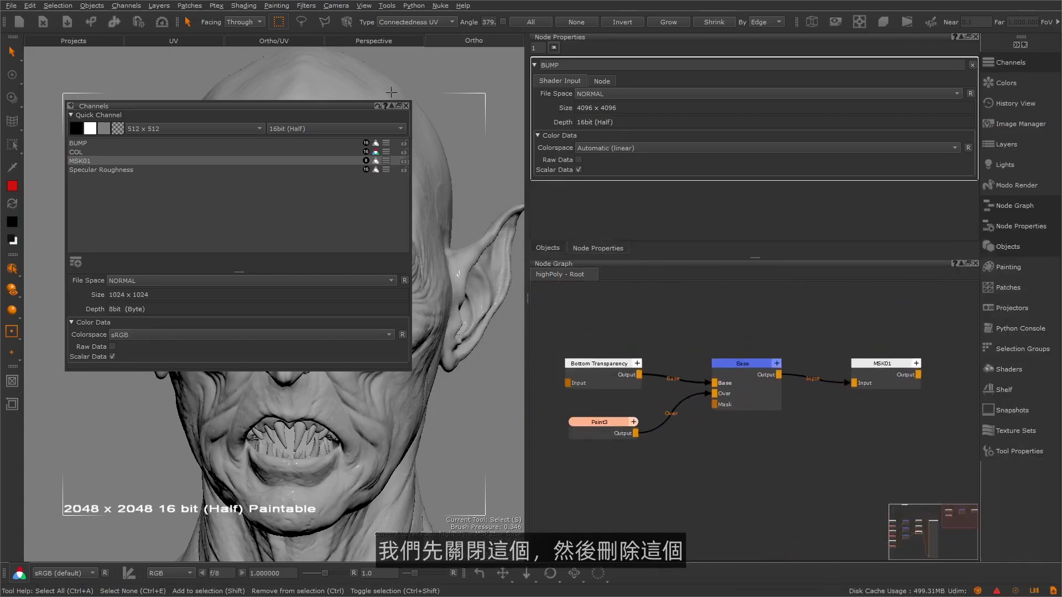
{"action": "left_click", "coordinate": [405, 105]}
{"action": "left_click_drag", "start_coordinate": [861, 454], "coordinate": [532, 310]}
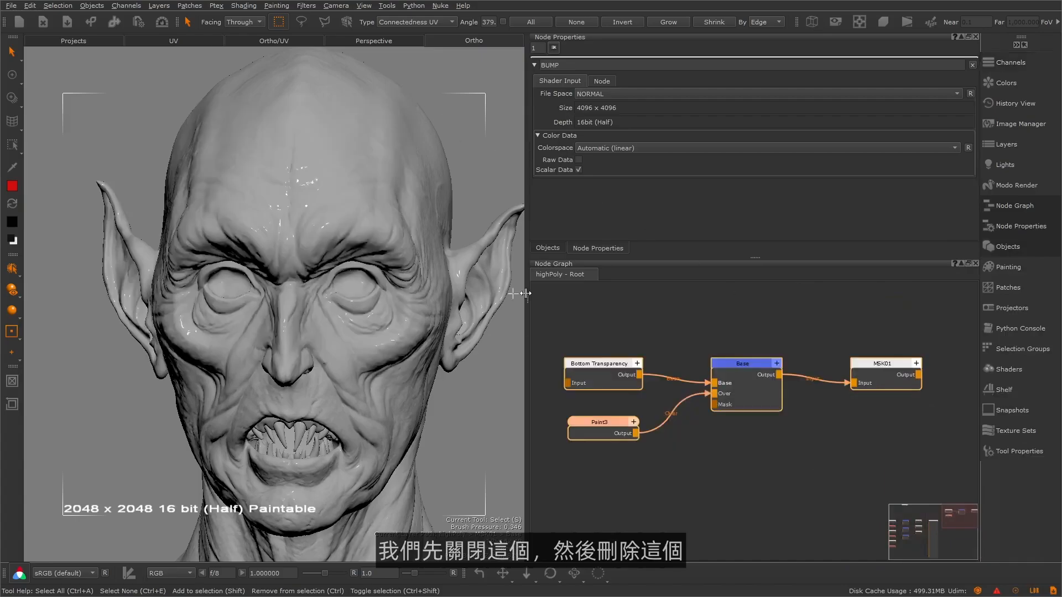
{"action": "key", "text": "Delete"}
- View the output of the Paint, Base and COL nodes of the color branch one after another in the Node Graph
{"action": "middle_click_drag", "start_coordinate": [575, 412], "coordinate": [967, 332]}
{"action": "middle_click_drag", "start_coordinate": [542, 423], "coordinate": [824, 328]}
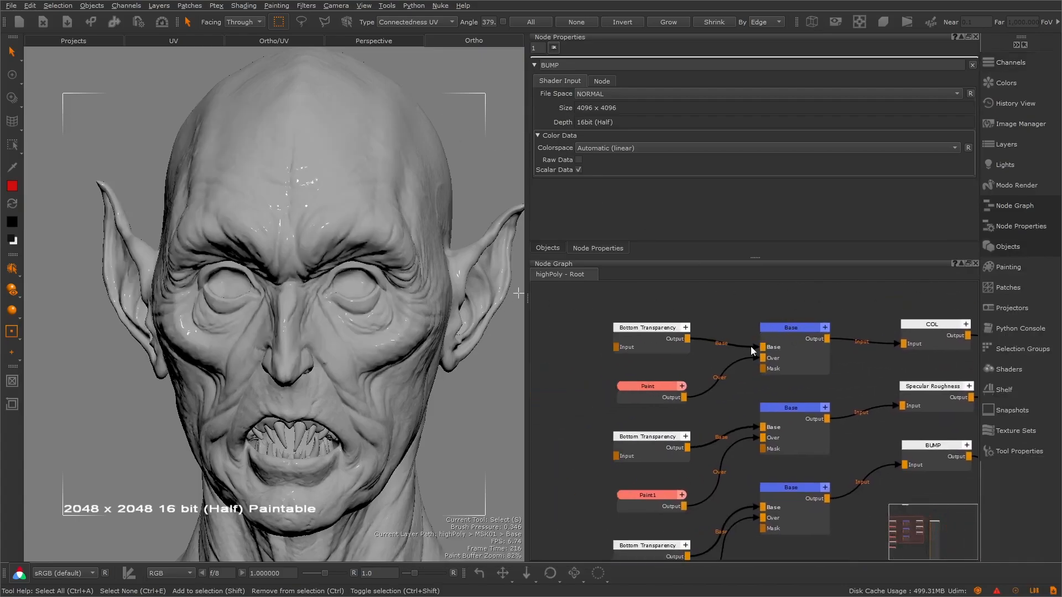
{"action": "middle_click_drag", "start_coordinate": [753, 343], "coordinate": [718, 357]}
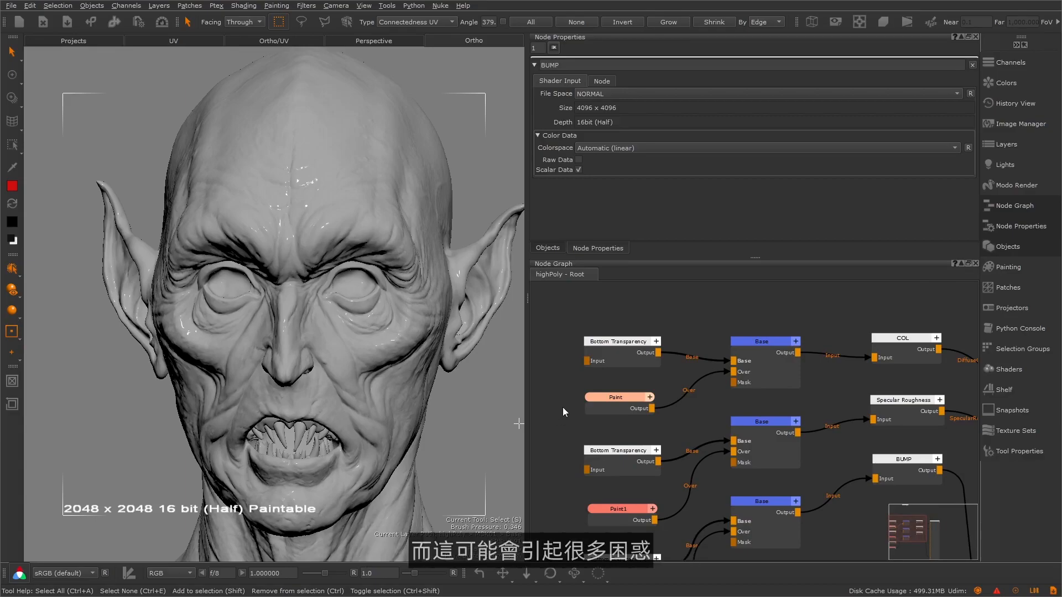
{"action": "left_click_drag", "start_coordinate": [617, 397], "coordinate": [614, 396]}
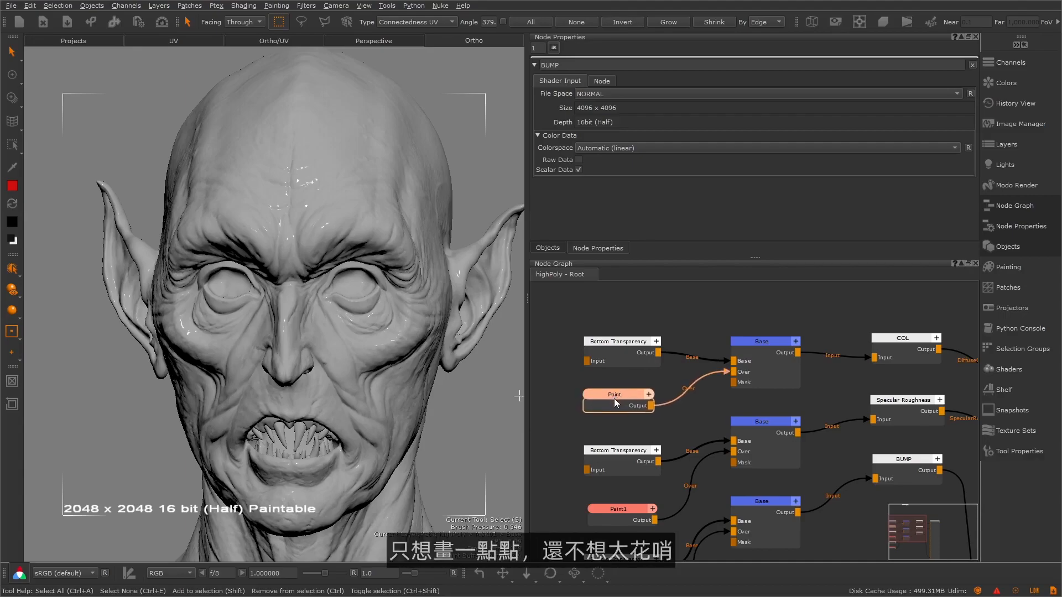
{"action": "left_click", "coordinate": [615, 398]}
{"action": "key", "text": "1"}
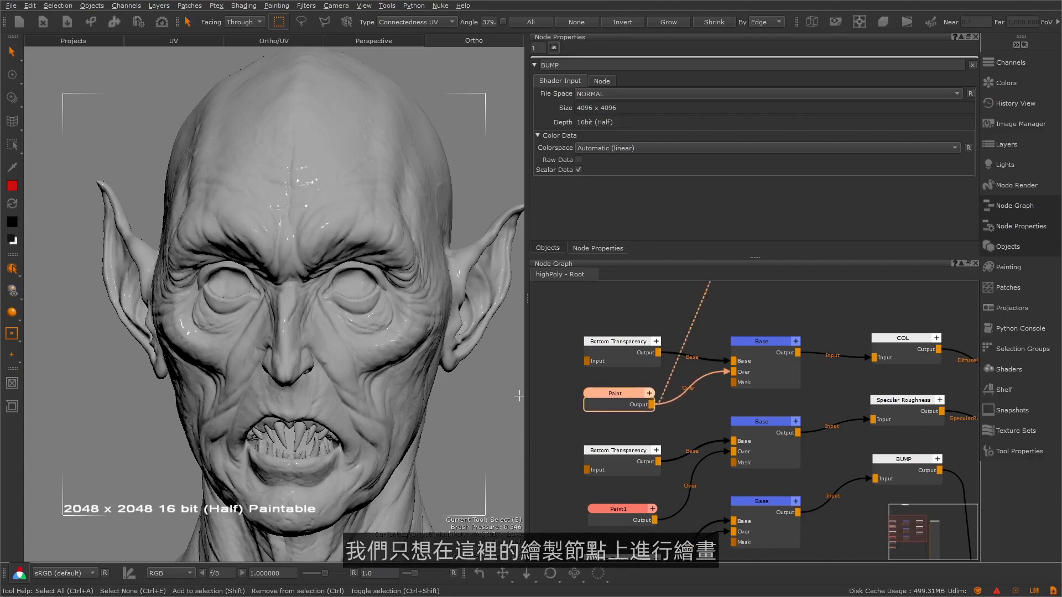
{"action": "left_click", "coordinate": [781, 344]}
{"action": "key", "text": "1"}
{"action": "middle_click_drag", "start_coordinate": [885, 355], "coordinate": [689, 363]}
{"action": "left_click", "coordinate": [880, 353]}
{"action": "key", "text": "1"}
- Select the Paint node that feeds the COL branch and activate the Paint tool with the face filling the paint buffer
{"action": "middle_click_drag", "start_coordinate": [587, 346], "coordinate": [752, 330]}
{"action": "middle_click_drag", "start_coordinate": [617, 358], "coordinate": [660, 350]}
{"action": "left_click", "coordinate": [628, 380]}
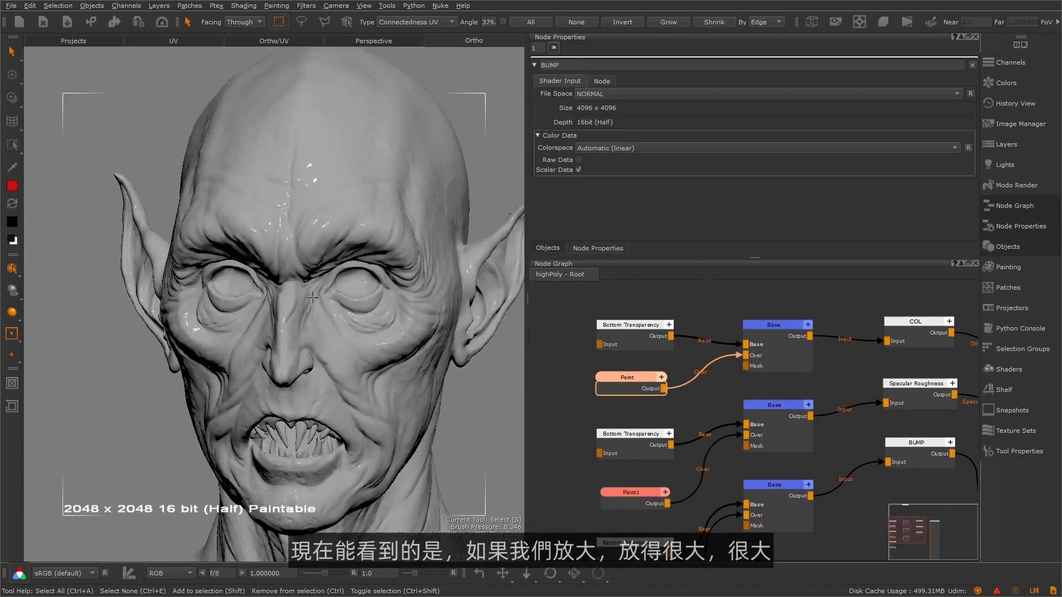
{"action": "key", "text": "p"}
{"action": "right_click_drag", "start_coordinate": [395, 288], "coordinate": [377, 285], "text": "alt"}
{"action": "middle_click_drag", "start_coordinate": [387, 276], "coordinate": [357, 276], "text": "alt"}
{"action": "right_click_drag", "start_coordinate": [288, 283], "coordinate": [372, 243], "text": "alt"}
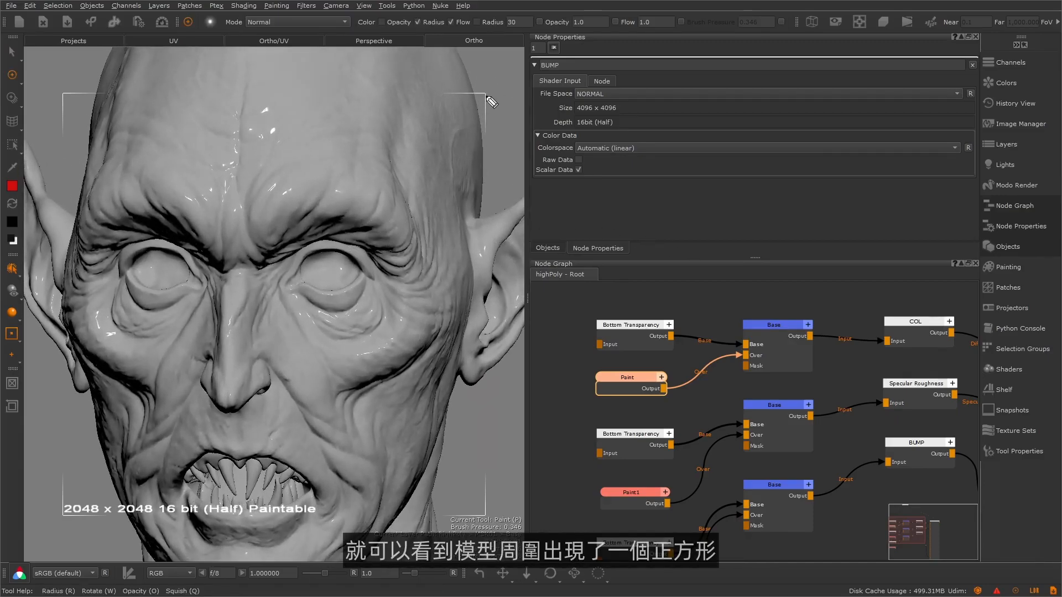
{"action": "left_click_drag", "start_coordinate": [486, 95], "coordinate": [485, 152]}
{"action": "mouse_move", "coordinate": [485, 471]}
{"action": "left_mouse_down"}
{"action": "mouse_move", "coordinate": [484, 516]}
{"action": "mouse_move", "coordinate": [432, 521]}
{"action": "left_mouse_up"}
{"action": "left_click_drag", "start_coordinate": [116, 510], "coordinate": [57, 505]}
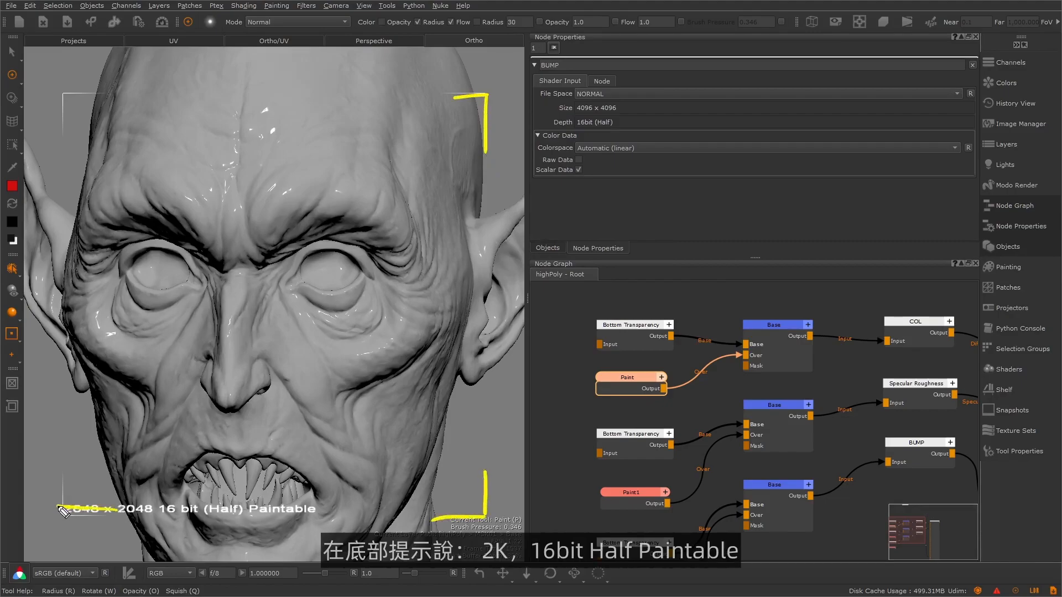
{"action": "left_click_drag", "start_coordinate": [60, 470], "coordinate": [63, 515]}
{"action": "mouse_move", "coordinate": [118, 91]}
{"action": "left_mouse_down"}
{"action": "mouse_move", "coordinate": [62, 98]}
{"action": "mouse_move", "coordinate": [59, 176]}
{"action": "mouse_move", "coordinate": [141, 95]}
{"action": "mouse_move", "coordinate": [437, 98]}
{"action": "mouse_move", "coordinate": [505, 182]}
{"action": "mouse_move", "coordinate": [481, 482]}
{"action": "mouse_move", "coordinate": [309, 523]}
{"action": "mouse_move", "coordinate": [52, 497]}
{"action": "mouse_move", "coordinate": [53, 204]}
{"action": "left_mouse_up"}
{"action": "mouse_move", "coordinate": [259, 83]}
{"action": "left_mouse_down"}
{"action": "mouse_move", "coordinate": [283, 63]}
{"action": "mouse_move", "coordinate": [239, 83]}
{"action": "left_mouse_up"}
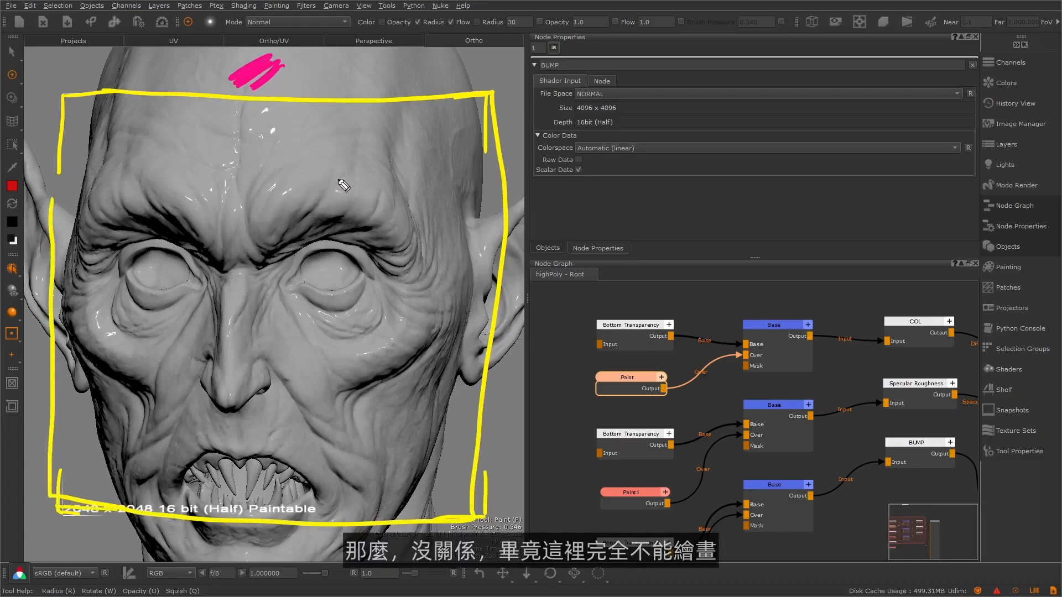
{"action": "key", "text": "Escape"}
- Paint red strokes over the forehead, around both eyes and onto the cheeks with a brush radius of 84
{"action": "mouse_move", "coordinate": [384, 95]}
{"action": "left_mouse_down"}
{"action": "mouse_move", "coordinate": [307, 102]}
{"action": "mouse_move", "coordinate": [277, 91]}
{"action": "mouse_move", "coordinate": [342, 93]}
{"action": "mouse_move", "coordinate": [260, 113]}
{"action": "mouse_move", "coordinate": [350, 170]}
{"action": "mouse_move", "coordinate": [194, 326]}
{"action": "left_mouse_up"}
{"action": "key", "text": "r"}
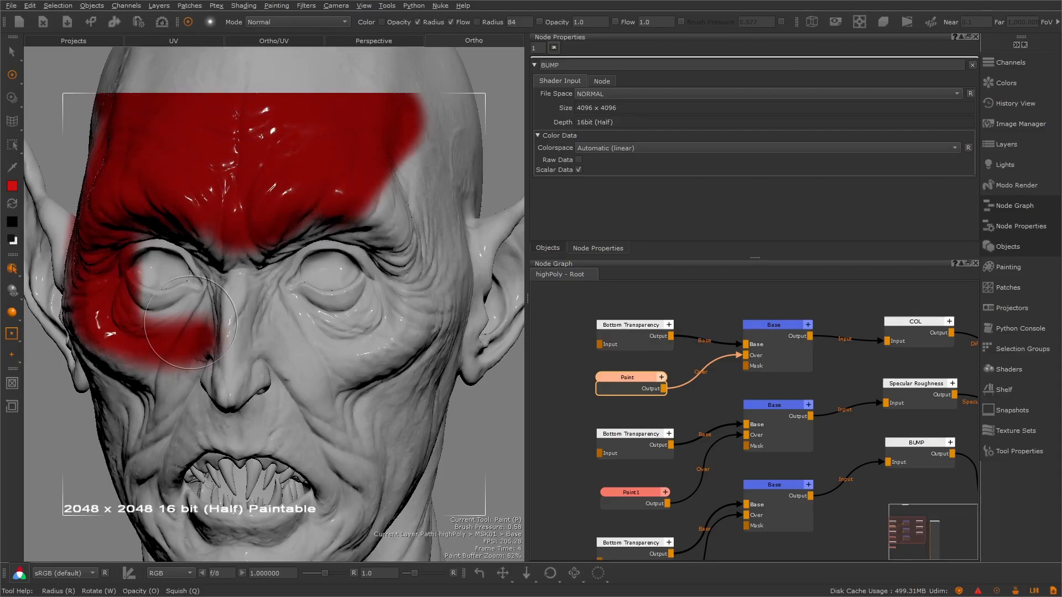
{"action": "mouse_move", "coordinate": [426, 282]}
{"action": "left_mouse_down"}
{"action": "mouse_move", "coordinate": [348, 360]}
{"action": "mouse_move", "coordinate": [406, 271]}
{"action": "mouse_move", "coordinate": [382, 213]}
{"action": "mouse_move", "coordinate": [376, 221]}
{"action": "mouse_move", "coordinate": [386, 212]}
{"action": "left_mouse_up"}
{"action": "left_click_drag", "start_coordinate": [354, 360], "coordinate": [302, 373]}
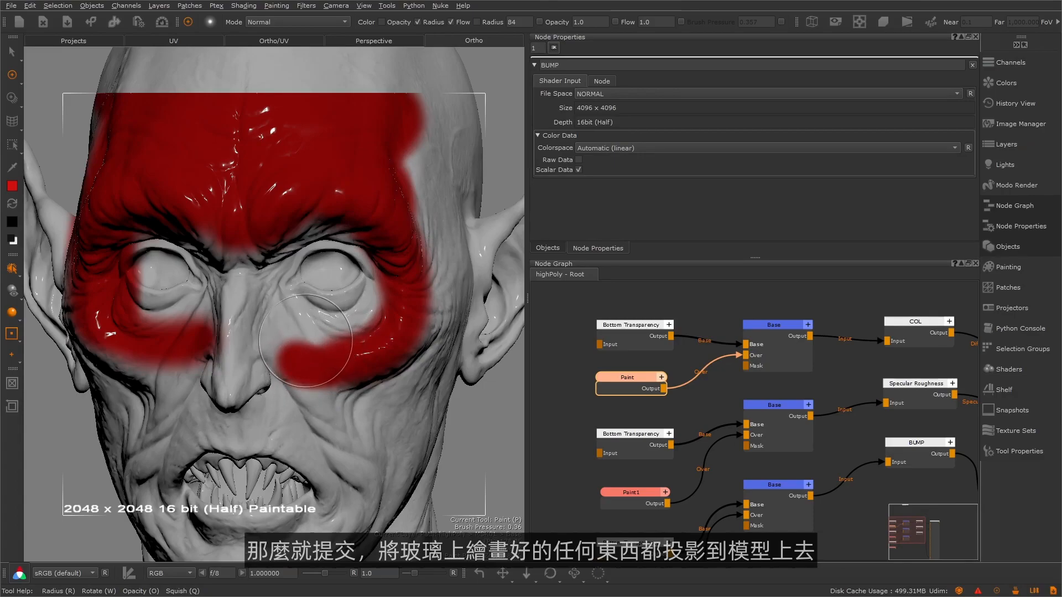
- Tilt the head under the unprojected paint, add a red stroke on the cheek beside the nose, and reduce the brush radius to 24
{"action": "mouse_move", "coordinate": [356, 262]}
{"action": "middle_mouse_down", "text": "alt"}
{"action": "mouse_move", "coordinate": [304, 262]}
{"action": "mouse_move", "coordinate": [341, 313]}
{"action": "mouse_move", "coordinate": [317, 310]}
{"action": "mouse_move", "coordinate": [464, 208]}
{"action": "mouse_move", "coordinate": [380, 194]}
{"action": "mouse_move", "coordinate": [370, 239]}
{"action": "mouse_move", "coordinate": [457, 204]}
{"action": "mouse_move", "coordinate": [400, 207]}
{"action": "middle_mouse_up", "text": "alt"}
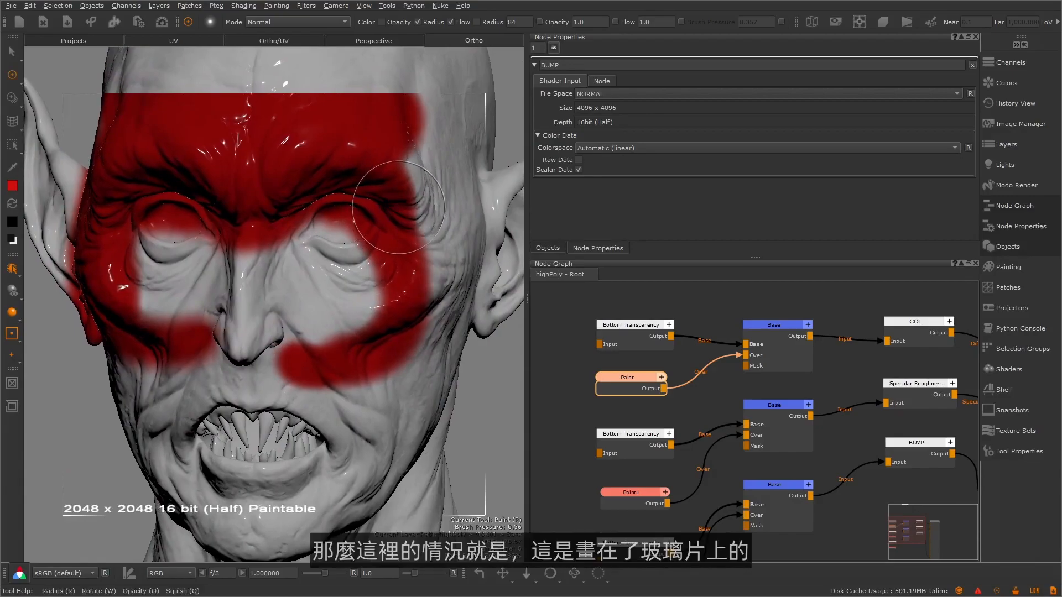
{"action": "left_click_drag", "start_coordinate": [395, 191], "coordinate": [338, 303]}
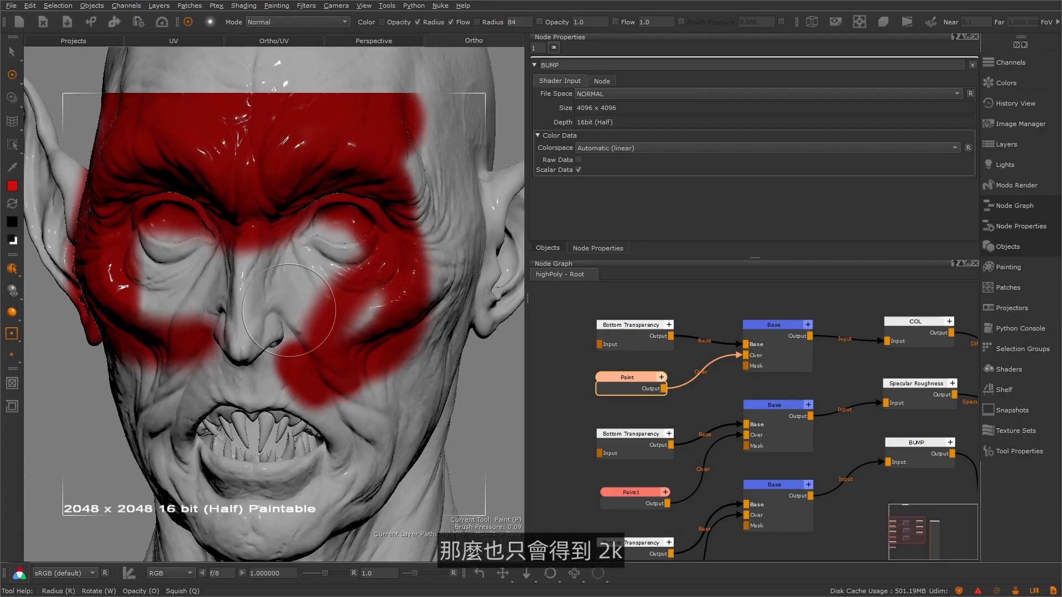
{"action": "left_click_drag", "start_coordinate": [314, 287], "coordinate": [305, 295], "text": "shift"}
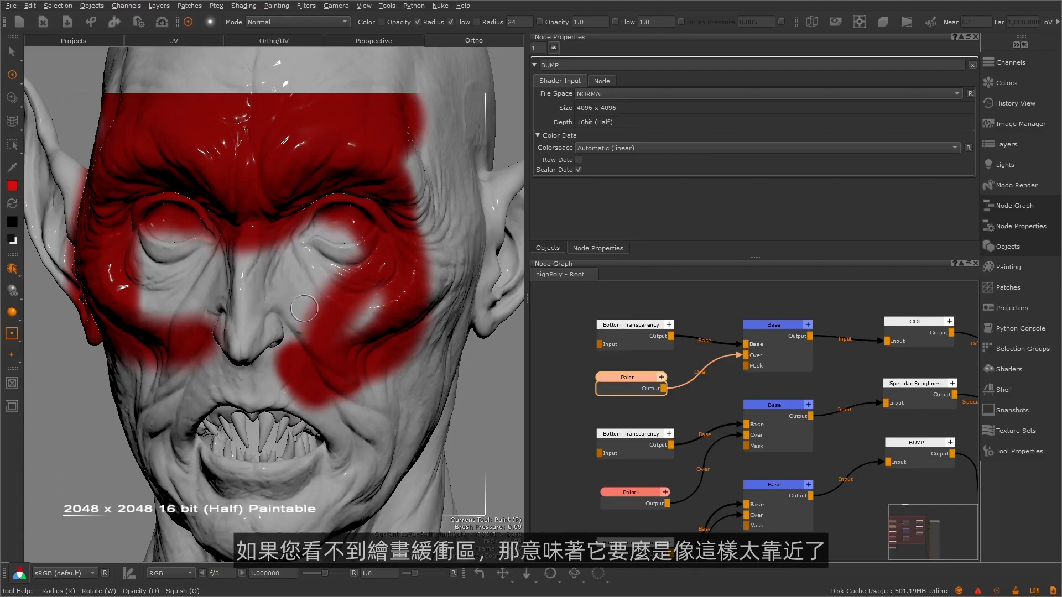
- Scale the paint buffer down and back up with the Zoom Paint Buffer tool and reset its zoom
{"action": "key", "text": "z"}
{"action": "mouse_move", "coordinate": [299, 250]}
{"action": "left_mouse_down"}
{"action": "mouse_move", "coordinate": [574, 235]}
{"action": "mouse_move", "coordinate": [123, 296]}
{"action": "mouse_move", "coordinate": [65, 315]}
{"action": "mouse_move", "coordinate": [655, 239]}
{"action": "left_mouse_up"}
{"action": "scroll", "coordinate": [416, 192], "scroll_direction": "up", "scroll_amount": 6}
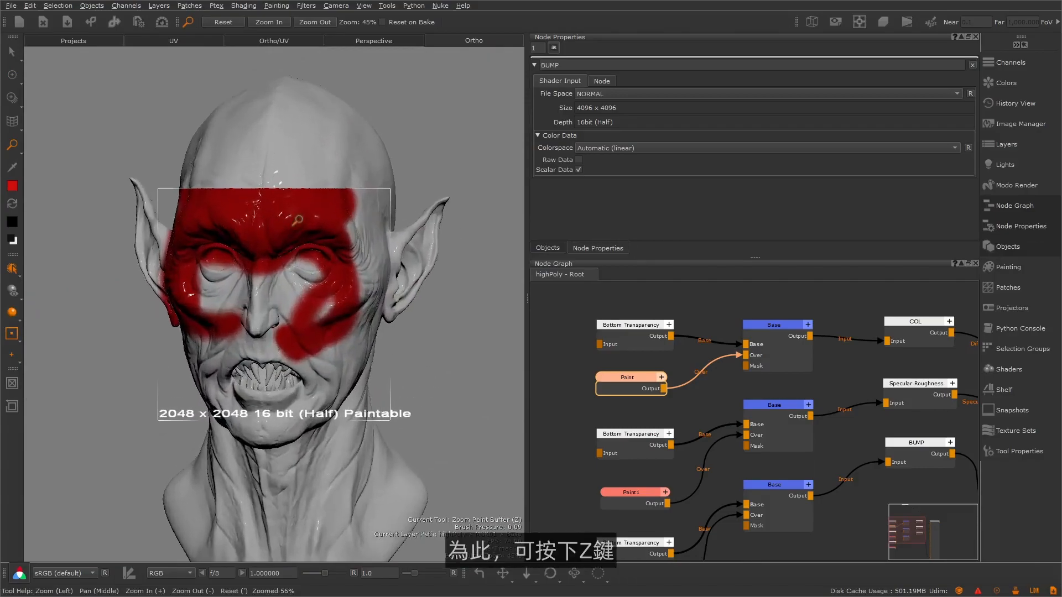
{"action": "key", "text": "p"}
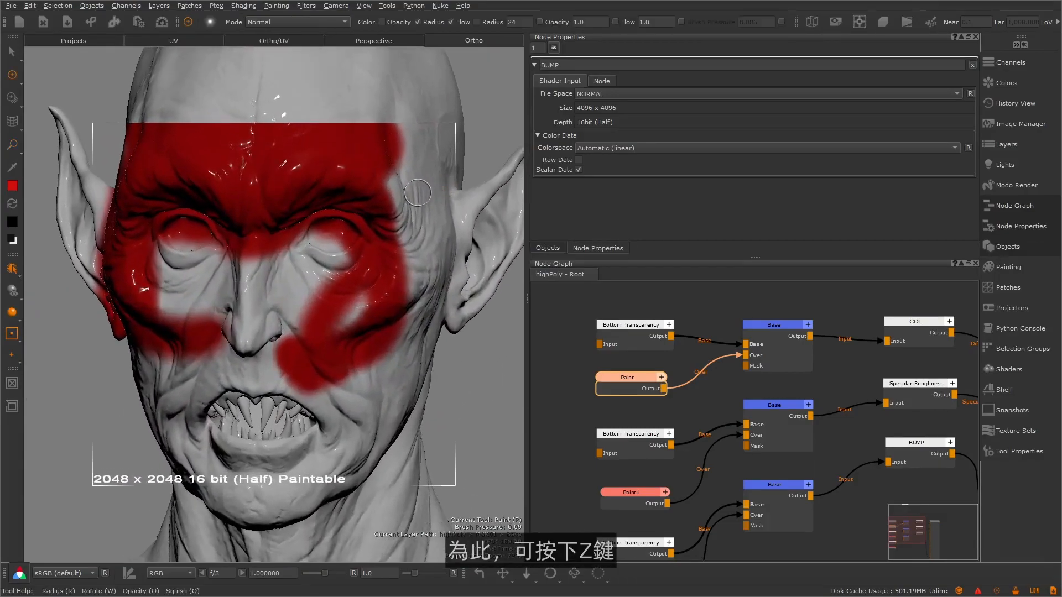
{"action": "key", "text": "z"}
{"action": "mouse_move", "coordinate": [418, 193]}
{"action": "left_mouse_down"}
{"action": "mouse_move", "coordinate": [487, 211]}
{"action": "mouse_move", "coordinate": [249, 260]}
{"action": "mouse_move", "coordinate": [360, 278]}
{"action": "mouse_move", "coordinate": [243, 279]}
{"action": "mouse_move", "coordinate": [291, 274]}
{"action": "mouse_move", "coordinate": [381, 166]}
{"action": "mouse_move", "coordinate": [360, 47]}
{"action": "left_mouse_up"}
{"action": "mouse_move", "coordinate": [334, 261]}
{"action": "left_mouse_down"}
{"action": "mouse_move", "coordinate": [271, 27]}
{"action": "mouse_move", "coordinate": [316, 254]}
{"action": "left_mouse_up"}
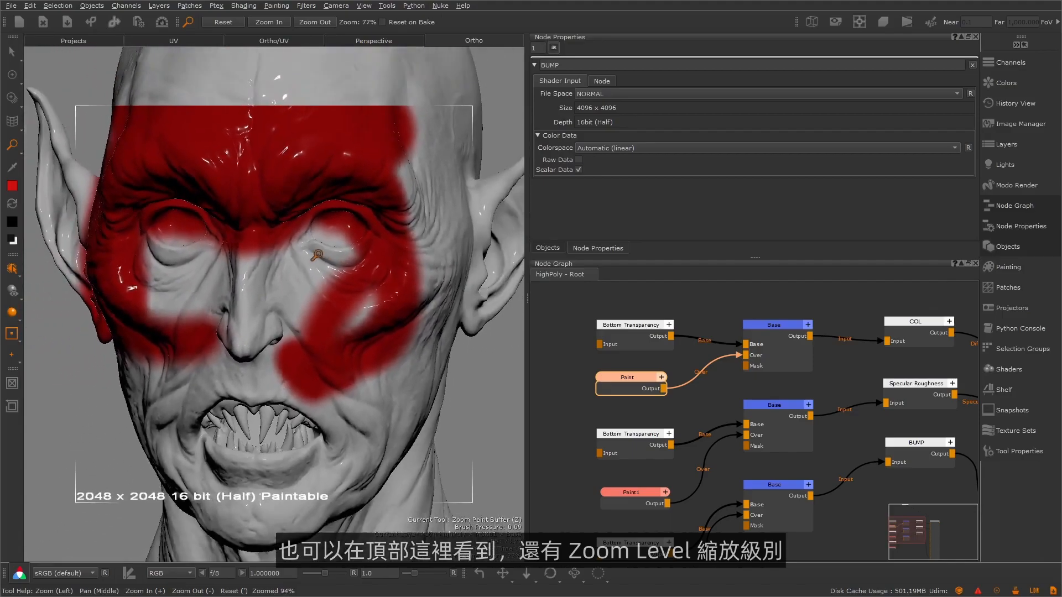
{"action": "left_click", "coordinate": [224, 23]}
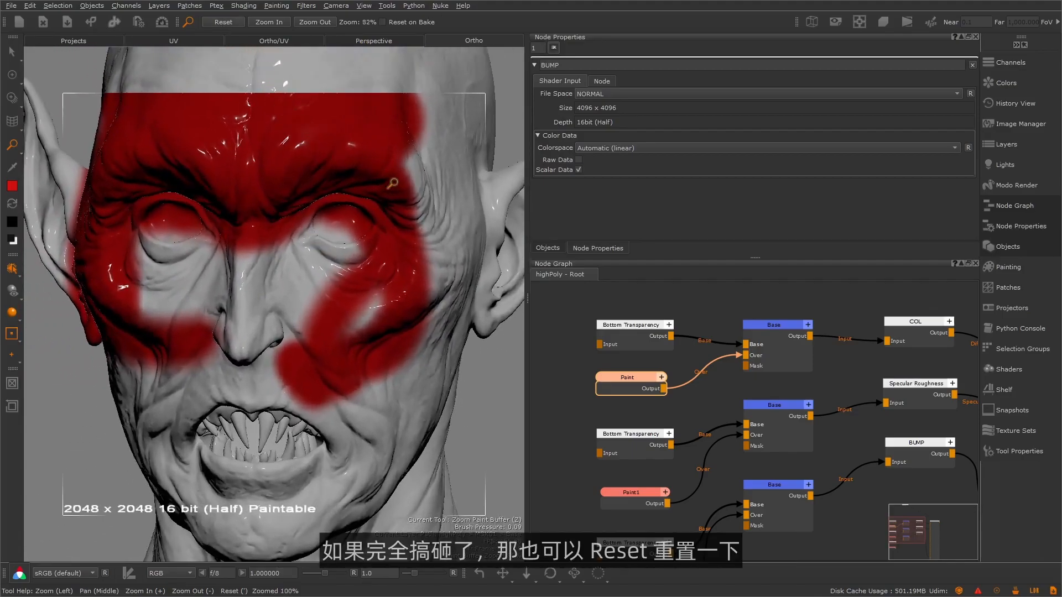
- Shrink the paint buffer, step its zoom out and back in, and return to the Paint tool
{"action": "left_click_drag", "start_coordinate": [414, 206], "coordinate": [403, 263]}
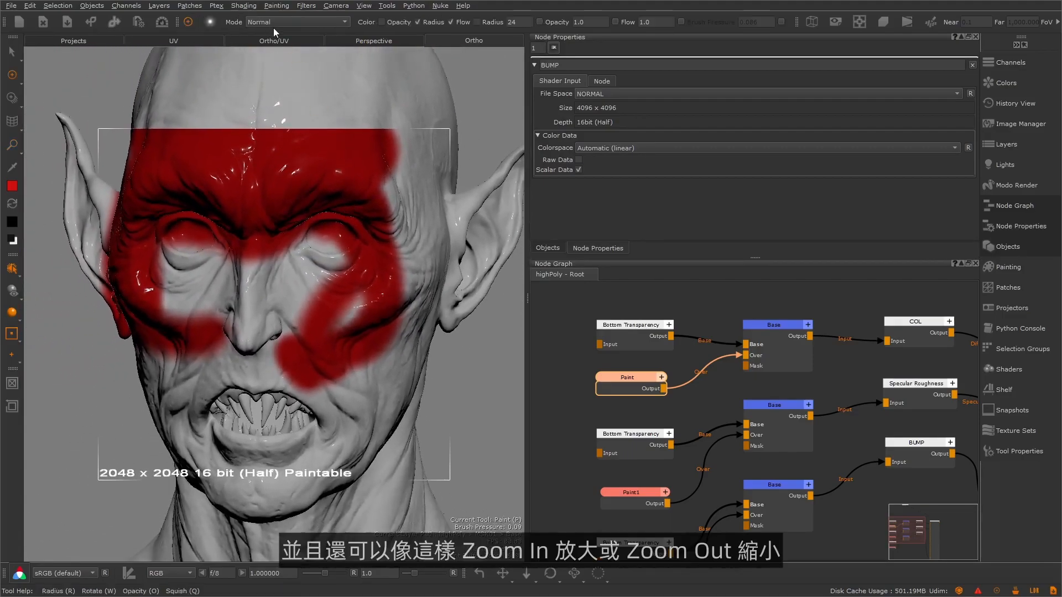
{"action": "left_click", "coordinate": [283, 22]}
{"action": "left_click", "coordinate": [317, 20]}
{"action": "left_click", "coordinate": [317, 21]}
{"action": "left_click", "coordinate": [317, 20]}
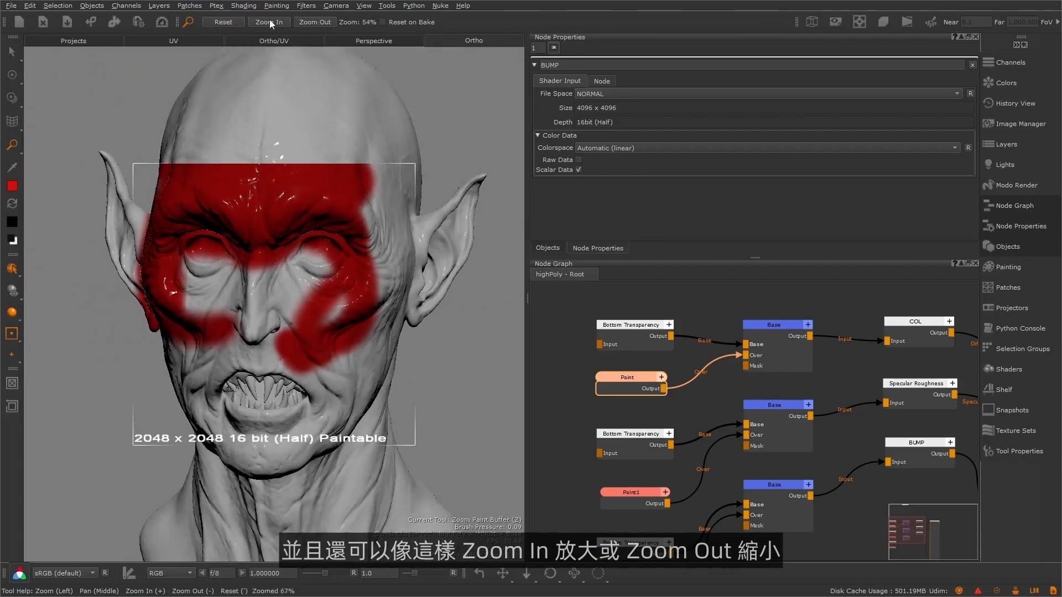
{"action": "left_click", "coordinate": [268, 21]}
{"action": "left_click", "coordinate": [282, 20]}
{"action": "left_click", "coordinate": [282, 20]}
{"action": "left_click", "coordinate": [282, 20]}
{"action": "left_click", "coordinate": [282, 20]}
{"action": "key", "text": "p"}
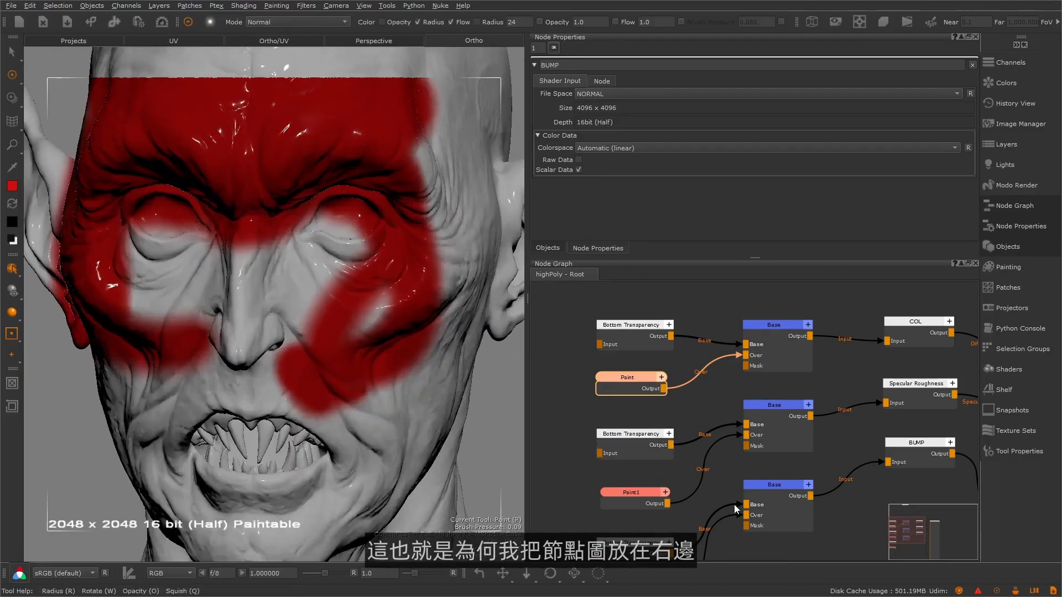
- Fine-tune the paint buffer zoom and paint a red stroke between the nose and the eye with a brush radius of 24
{"action": "middle_click_drag", "start_coordinate": [696, 377], "coordinate": [680, 371]}
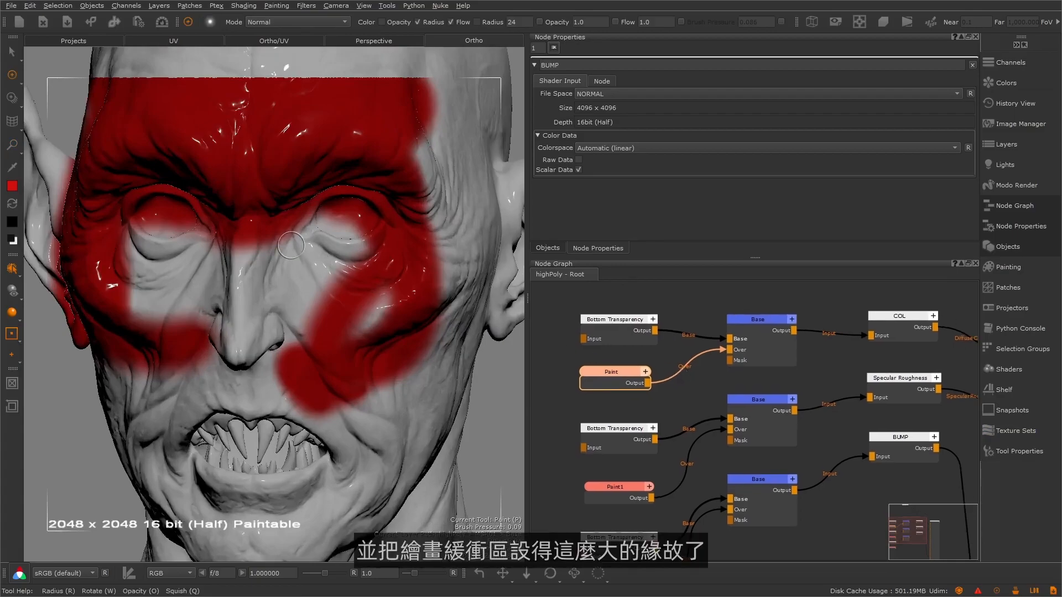
{"action": "key", "text": "z"}
{"action": "left_click_drag", "start_coordinate": [339, 217], "coordinate": [344, 217]}
{"action": "key", "text": "p"}
{"action": "mouse_move", "coordinate": [305, 304]}
{"action": "left_mouse_down"}
{"action": "mouse_move", "coordinate": [319, 295]}
{"action": "mouse_move", "coordinate": [288, 243]}
{"action": "mouse_move", "coordinate": [293, 232]}
{"action": "mouse_move", "coordinate": [309, 265]}
{"action": "mouse_move", "coordinate": [304, 260]}
{"action": "left_mouse_up"}
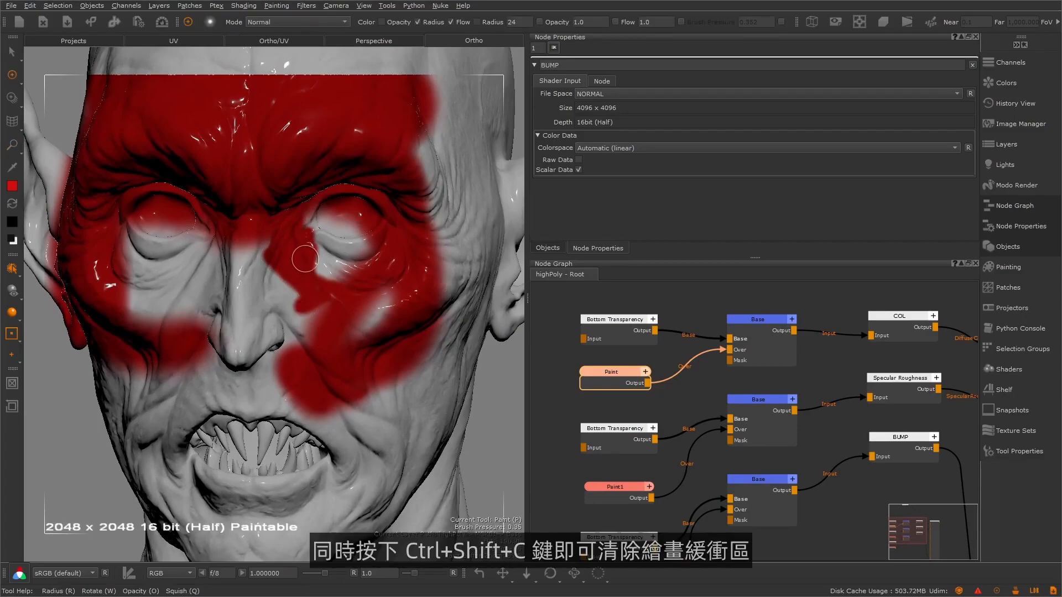
- Clear the paint buffer and undo the clearing, four times in a row
{"action": "key", "text": "ctrl+shift+c"}
{"action": "key", "text": "ctrl+z"}
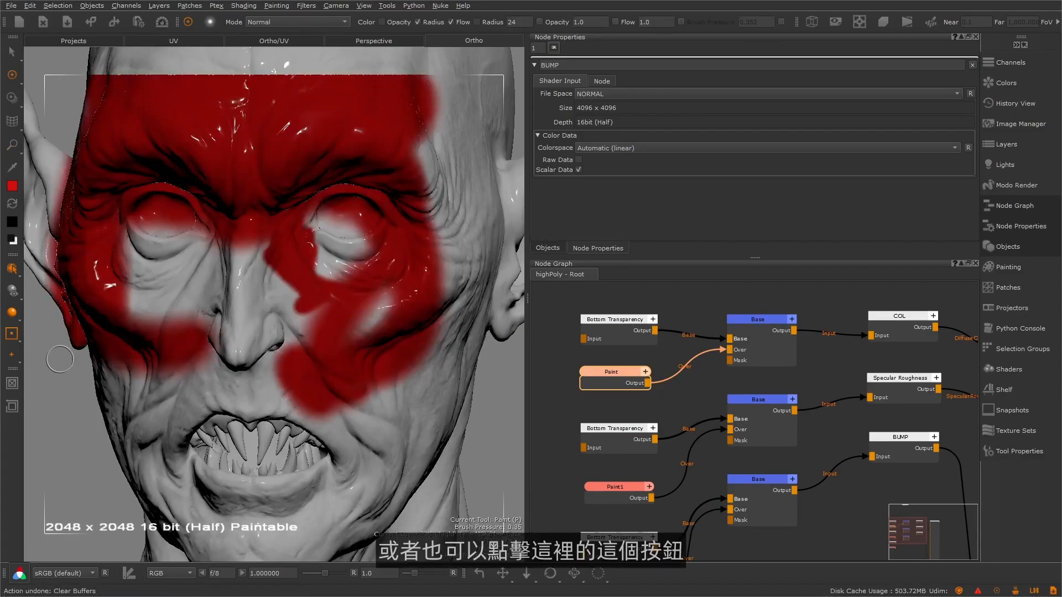
{"action": "left_click", "coordinate": [12, 384]}
{"action": "key", "text": "ctrl+z"}
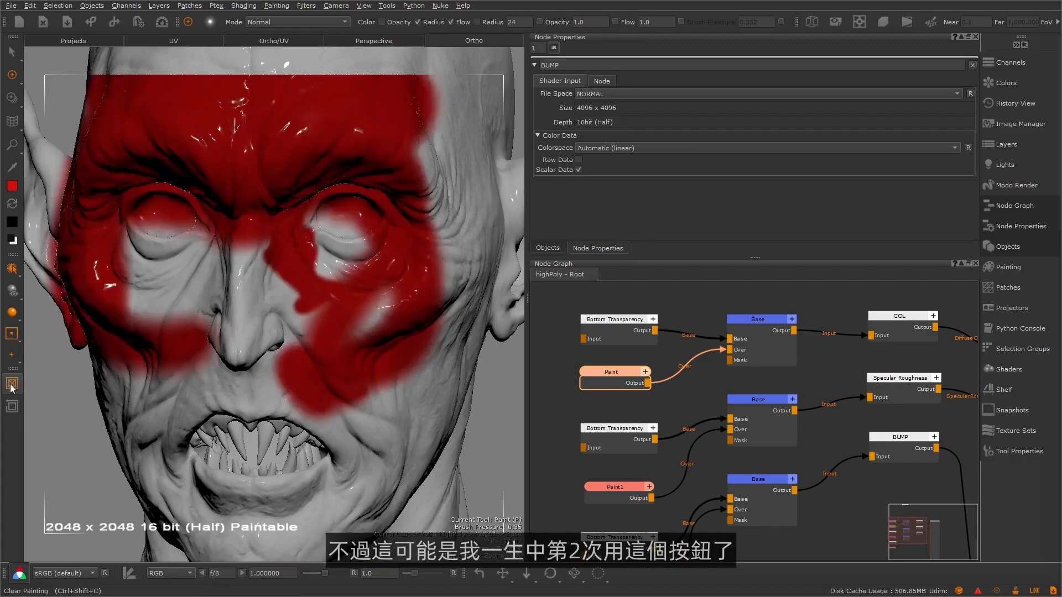
{"action": "left_click", "coordinate": [12, 384]}
{"action": "key", "text": "ctrl+z"}
{"action": "key", "text": "ctrl+shift+c"}
{"action": "key", "text": "ctrl+z"}
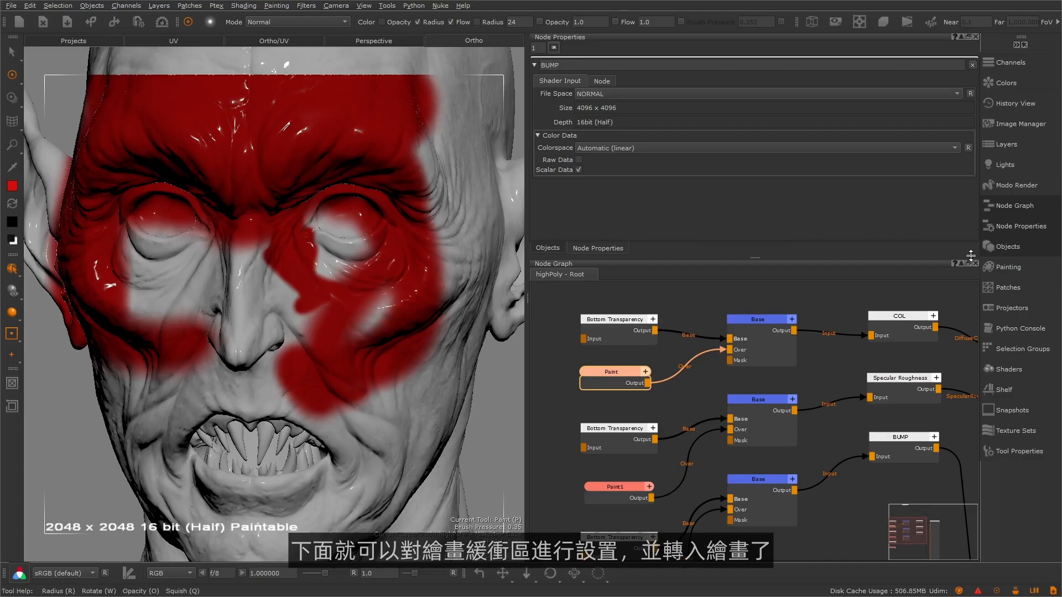
- Show the Painting palette enlarged and keep the paint buffer at 16 bit (Half) color depth and 2048 x 2048 size
{"action": "left_click", "coordinate": [1003, 267]}
{"action": "mouse_move", "coordinate": [794, 121]}
{"action": "left_mouse_down"}
{"action": "mouse_move", "coordinate": [658, 97]}
{"action": "mouse_move", "coordinate": [682, 320]}
{"action": "mouse_move", "coordinate": [674, 307]}
{"action": "mouse_move", "coordinate": [671, 330]}
{"action": "mouse_move", "coordinate": [653, 271]}
{"action": "left_mouse_up"}
{"action": "left_click_drag", "start_coordinate": [736, 258], "coordinate": [753, 185]}
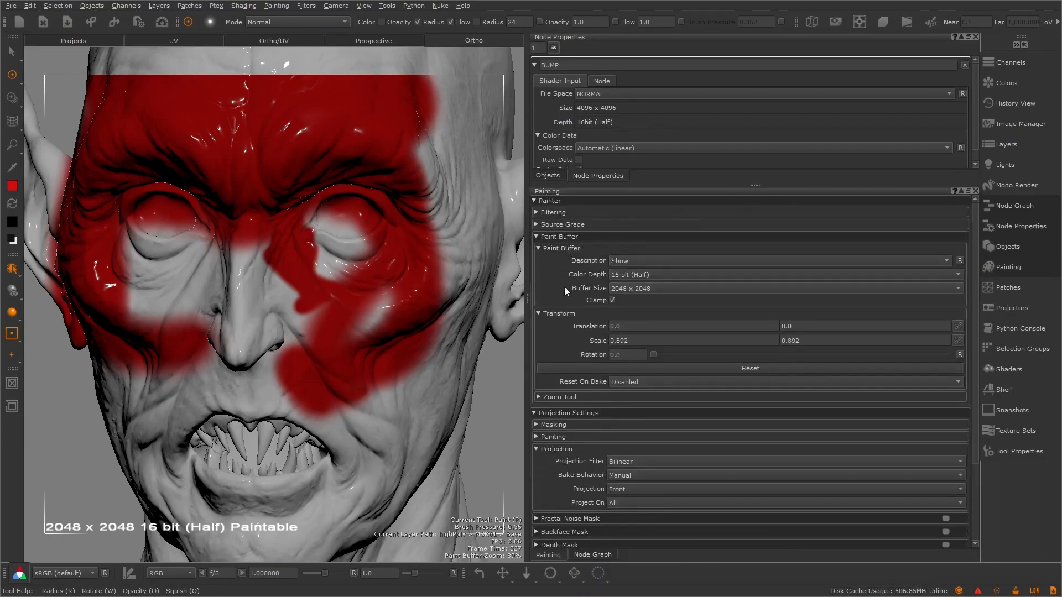
{"action": "left_click", "coordinate": [633, 273]}
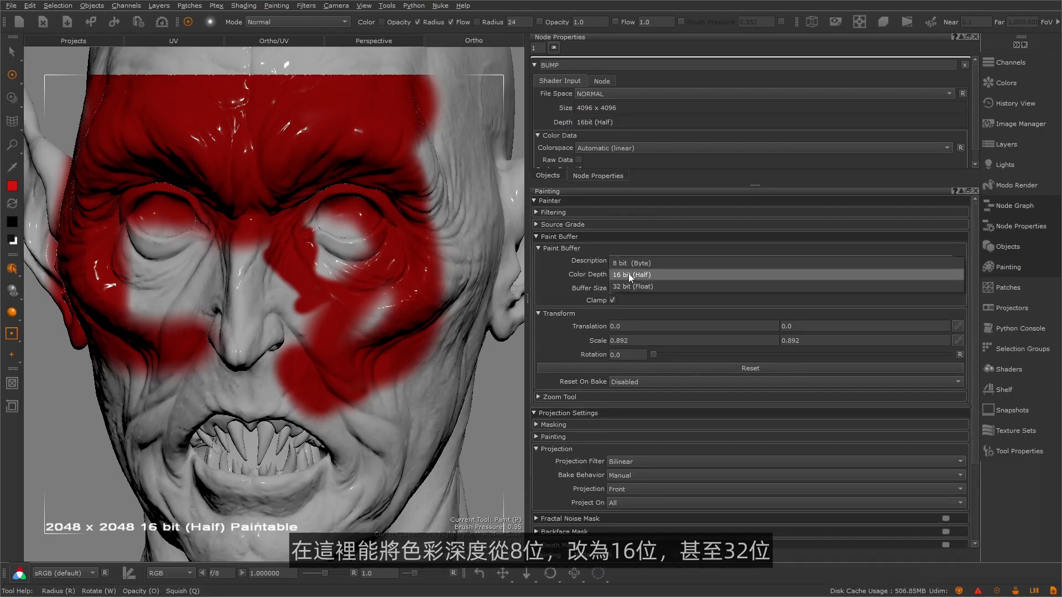
{"action": "left_click", "coordinate": [628, 273]}
{"action": "left_click", "coordinate": [635, 288]}
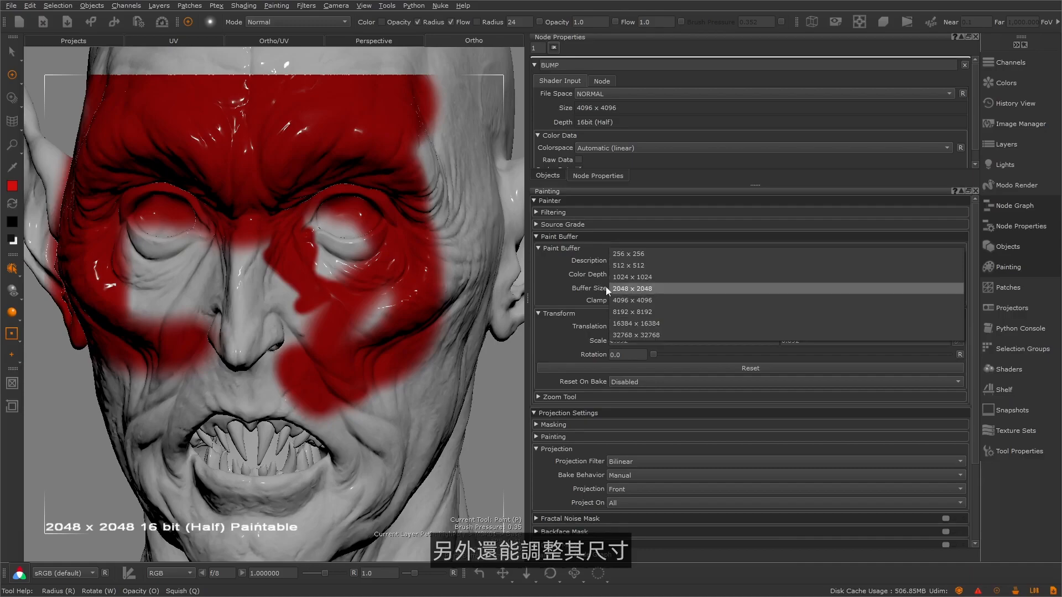
{"action": "left_click", "coordinate": [617, 286]}
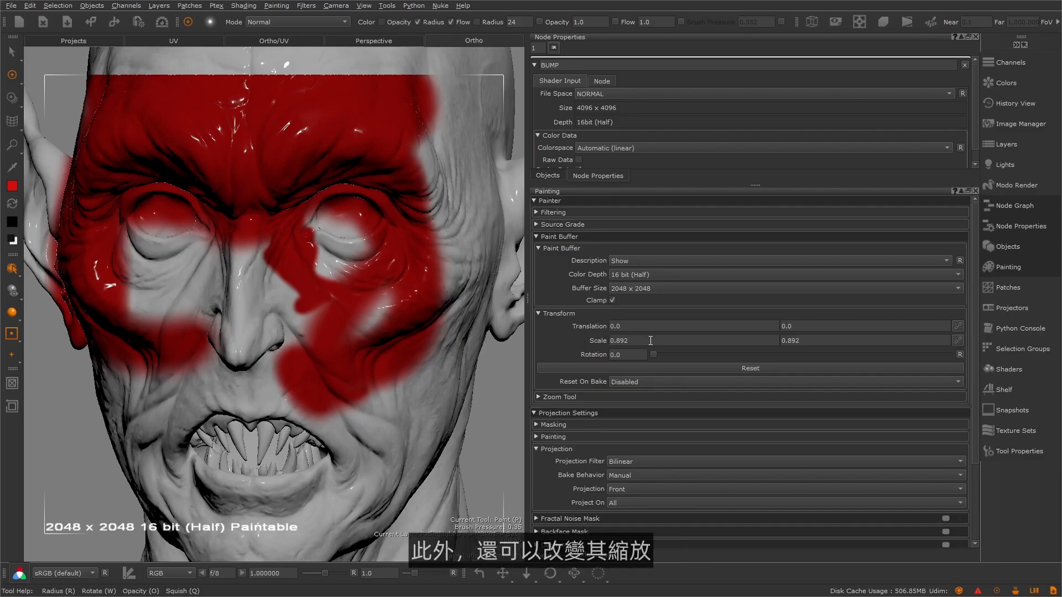
- Scale the paint buffer to about 0.759 and bake the red face paint onto the head
{"action": "key", "text": "z"}
{"action": "mouse_move", "coordinate": [314, 271]}
{"action": "left_mouse_down"}
{"action": "mouse_move", "coordinate": [346, 262]}
{"action": "mouse_move", "coordinate": [304, 261]}
{"action": "mouse_move", "coordinate": [388, 248]}
{"action": "left_mouse_up"}
{"action": "key", "text": "p"}
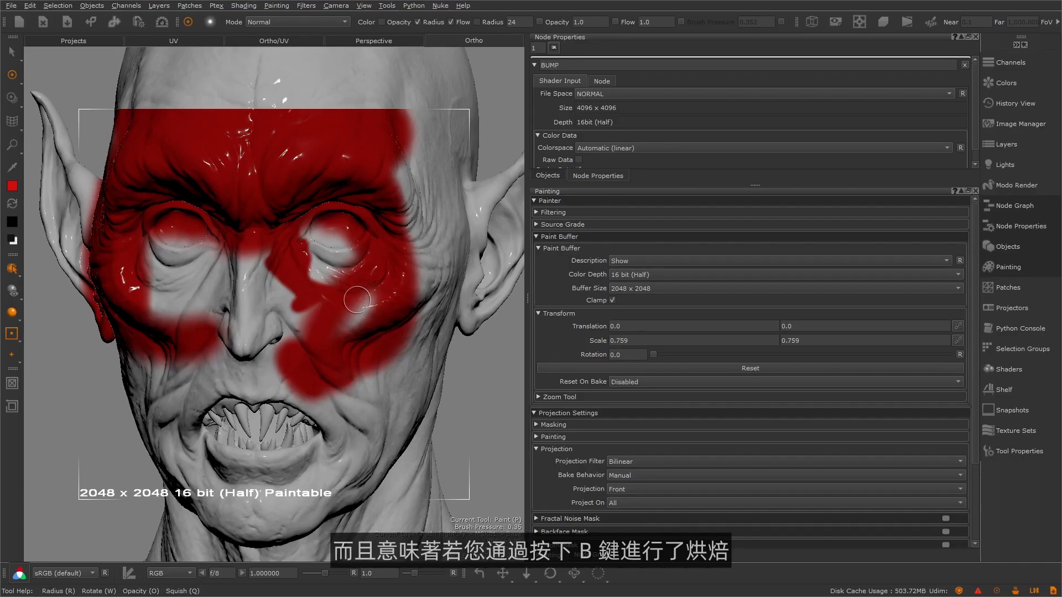
{"action": "key", "text": "b"}
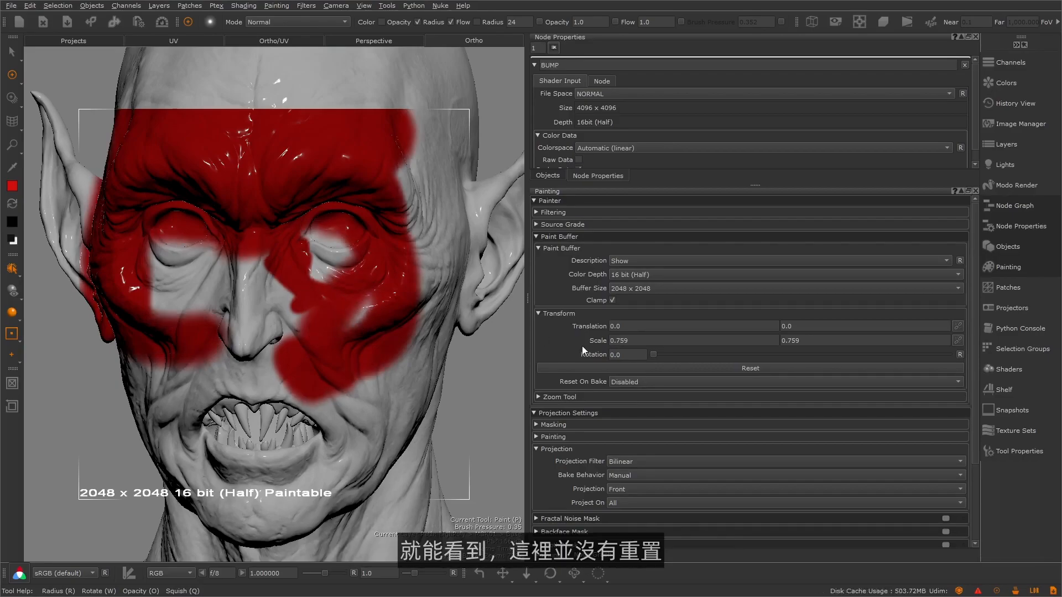
- Enable Reset On Bake for the paint buffer, paint red dabs on the lower cheek and jaw, and bake them
{"action": "left_click", "coordinate": [630, 382]}
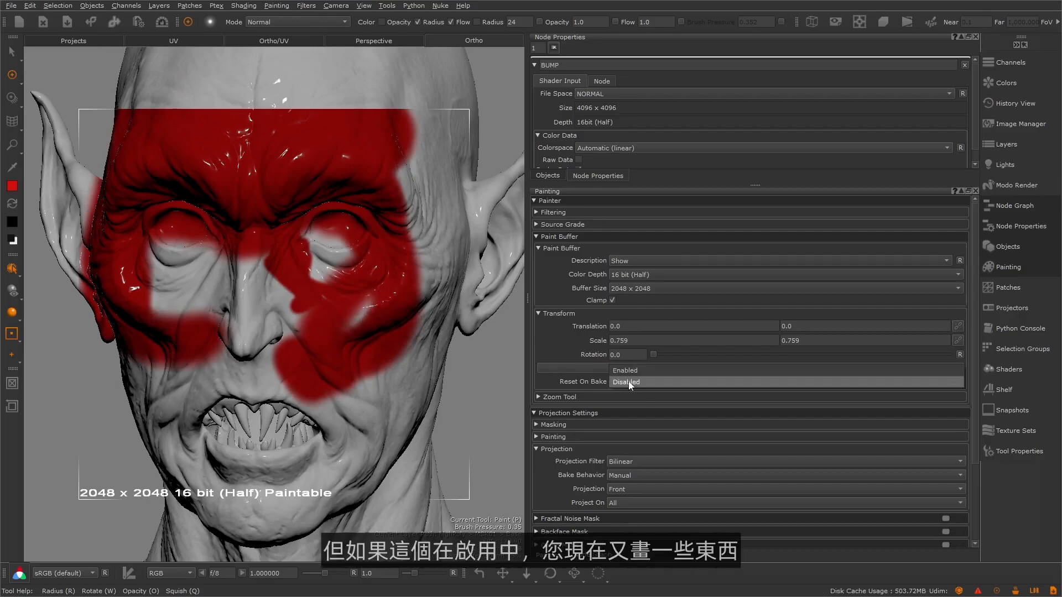
{"action": "left_click", "coordinate": [635, 376]}
{"action": "left_click_drag", "start_coordinate": [366, 394], "coordinate": [377, 414]}
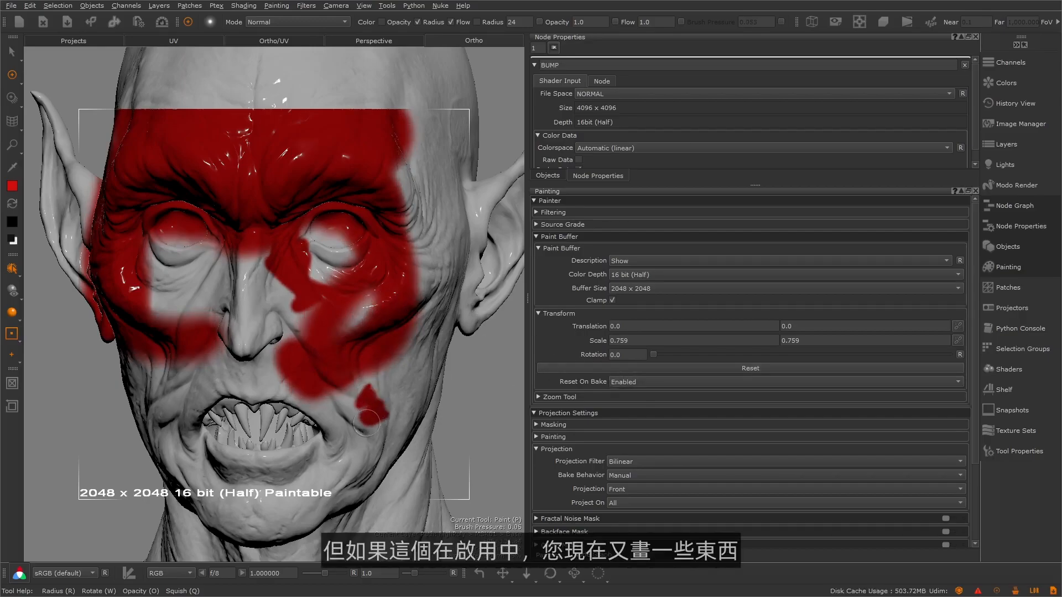
{"action": "key", "text": "b"}
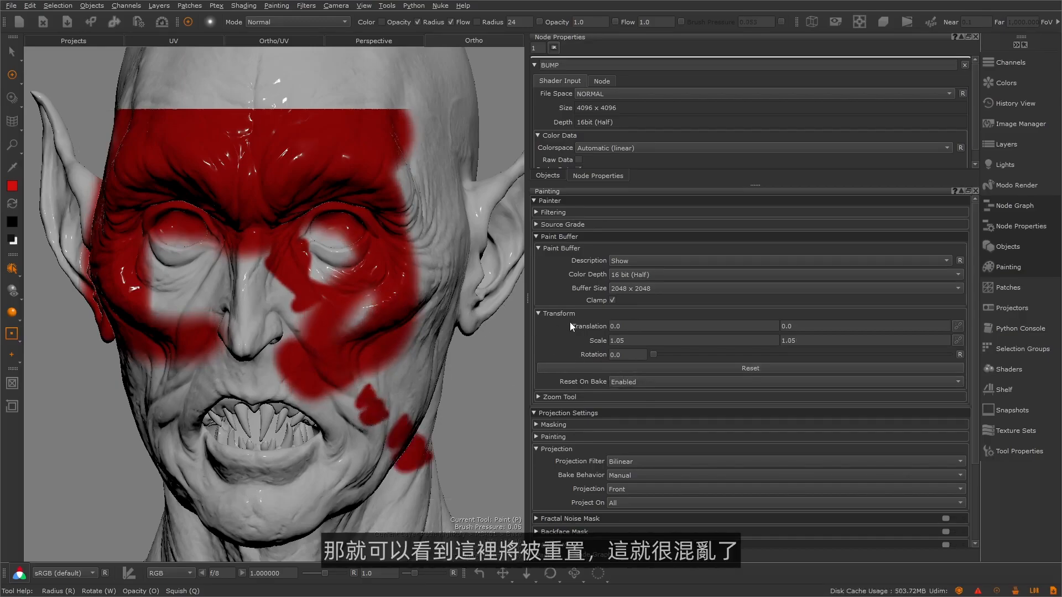
- Scale the paint buffer to about 0.874, paint red zigzag strokes on the upper forehead and the neck, and bake them
{"action": "key", "text": "z"}
{"action": "mouse_move", "coordinate": [403, 265]}
{"action": "left_mouse_down"}
{"action": "mouse_move", "coordinate": [348, 216]}
{"action": "mouse_move", "coordinate": [357, 199]}
{"action": "left_mouse_up"}
{"action": "mouse_move", "coordinate": [354, 114]}
{"action": "left_mouse_down"}
{"action": "mouse_move", "coordinate": [319, 130]}
{"action": "mouse_move", "coordinate": [336, 144]}
{"action": "left_mouse_up"}
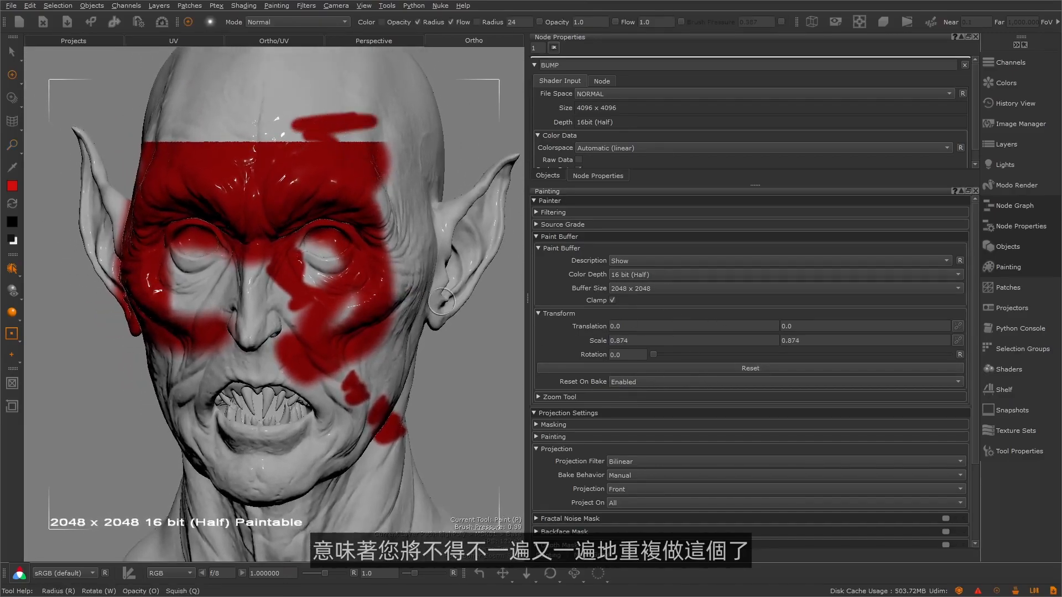
{"action": "key", "text": "b"}
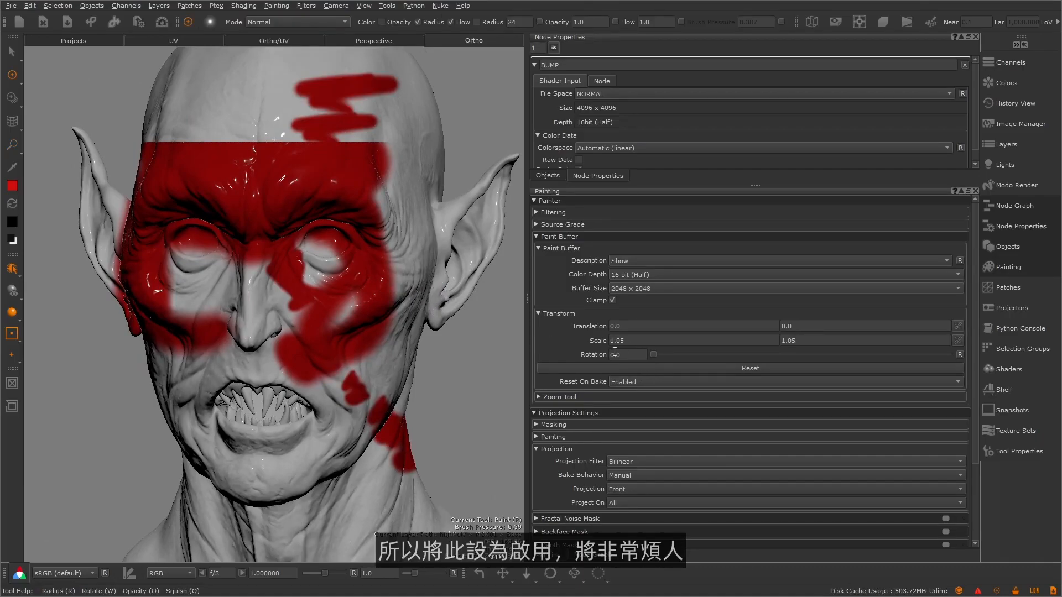
- Disable Reset On Bake and scale the paint buffer to about 0.92
{"action": "left_click", "coordinate": [625, 382]}
{"action": "left_click", "coordinate": [629, 390]}
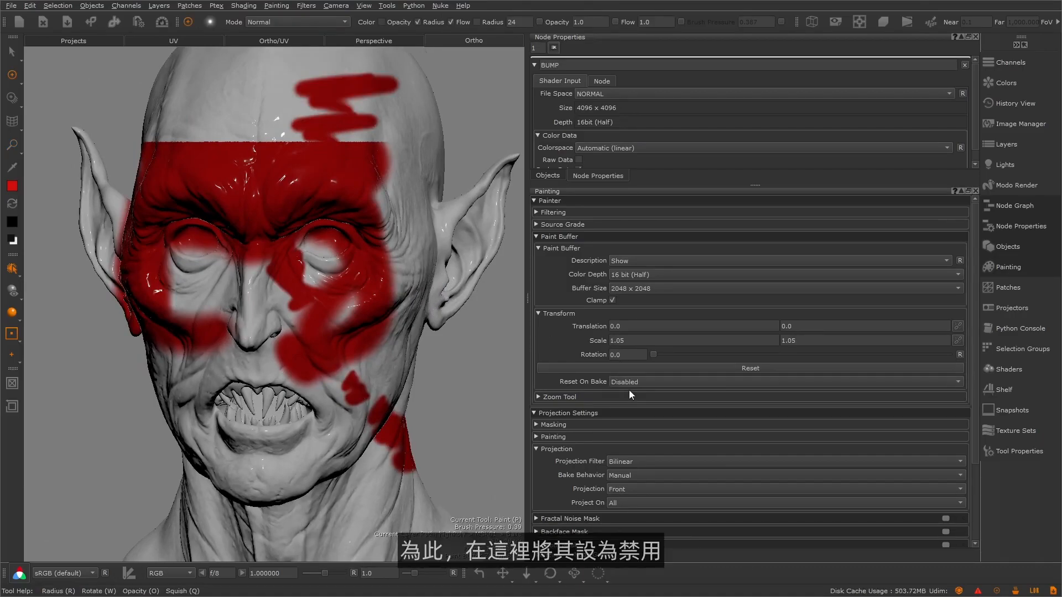
{"action": "key", "text": "z"}
{"action": "mouse_move", "coordinate": [293, 285]}
{"action": "left_mouse_down"}
{"action": "mouse_move", "coordinate": [321, 283]}
{"action": "mouse_move", "coordinate": [200, 282]}
{"action": "mouse_move", "coordinate": [257, 281]}
{"action": "left_mouse_up"}
{"action": "key", "text": "p"}
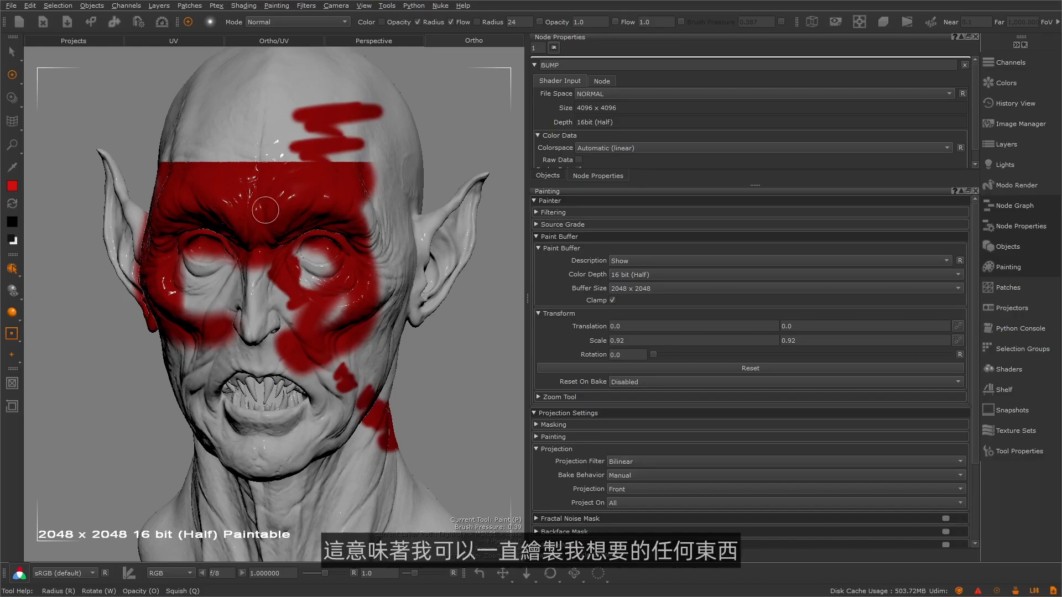
- Turn the head to its side, paint a red scribble on the skull above the ear, and bake it
{"action": "left_click_drag", "start_coordinate": [266, 211], "coordinate": [285, 268], "text": "alt"}
{"action": "key", "text": "ctrl+z"}
{"action": "mouse_move", "coordinate": [242, 131]}
{"action": "left_mouse_down"}
{"action": "mouse_move", "coordinate": [145, 132]}
{"action": "mouse_move", "coordinate": [192, 187]}
{"action": "mouse_move", "coordinate": [245, 189]}
{"action": "left_mouse_up"}
{"action": "middle_click_drag", "start_coordinate": [325, 203], "coordinate": [378, 205], "text": "alt"}
{"action": "mouse_move", "coordinate": [379, 206]}
{"action": "left_mouse_down", "text": "alt"}
{"action": "mouse_move", "coordinate": [435, 234]}
{"action": "mouse_move", "coordinate": [318, 196]}
{"action": "left_mouse_up", "text": "alt"}
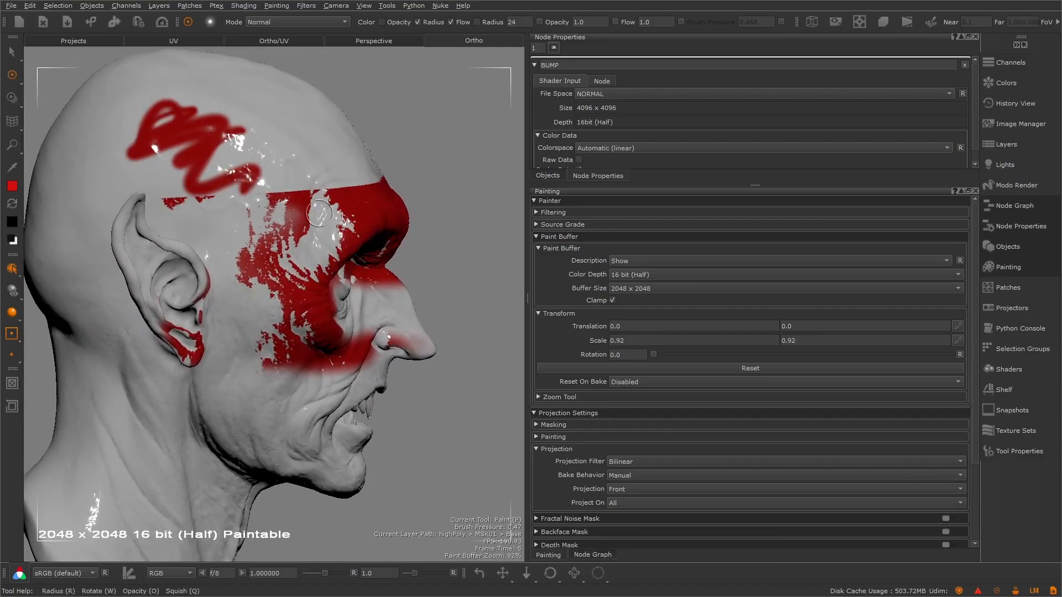
{"action": "key", "text": "b"}
- Turn to the back of the head and paint wavy red lines behind the ear with a brush radius of 8
{"action": "mouse_move", "coordinate": [308, 228]}
{"action": "left_mouse_down", "text": "alt"}
{"action": "mouse_move", "coordinate": [397, 229]}
{"action": "mouse_move", "coordinate": [368, 220]}
{"action": "mouse_move", "coordinate": [250, 257]}
{"action": "mouse_move", "coordinate": [193, 248]}
{"action": "left_mouse_up", "text": "alt"}
{"action": "key", "text": "r"}
{"action": "key", "text": "ctrl+z"}
{"action": "mouse_move", "coordinate": [131, 280]}
{"action": "left_mouse_down"}
{"action": "mouse_move", "coordinate": [286, 205]}
{"action": "mouse_move", "coordinate": [166, 237]}
{"action": "mouse_move", "coordinate": [254, 205]}
{"action": "left_mouse_up"}
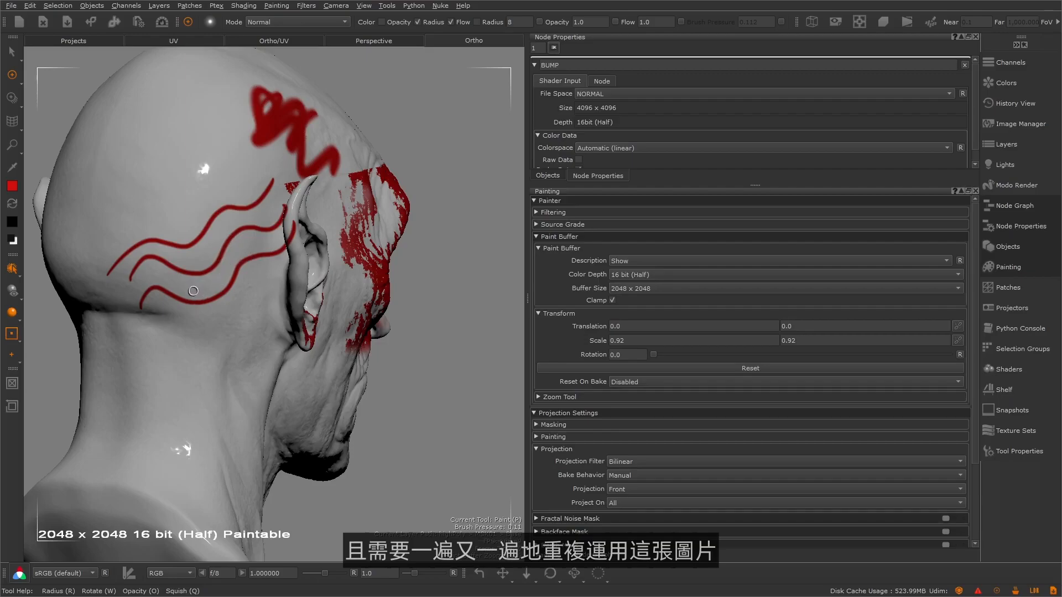
- Check the Bake Behavior options in the projection settings, keeping Manual, and collapse the Painter settings
{"action": "left_click", "coordinate": [638, 476]}
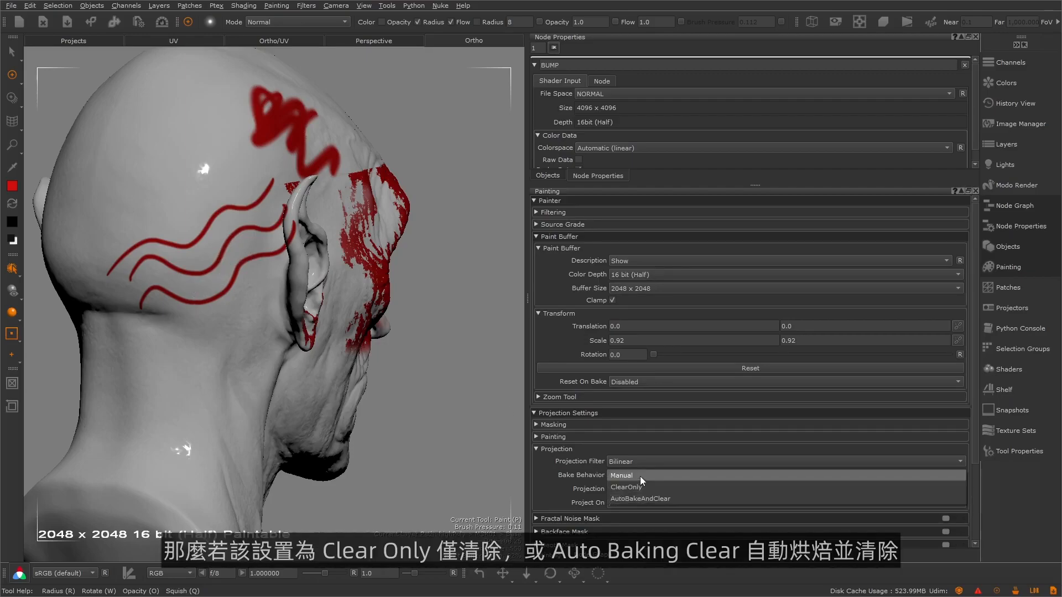
{"action": "left_click", "coordinate": [562, 483]}
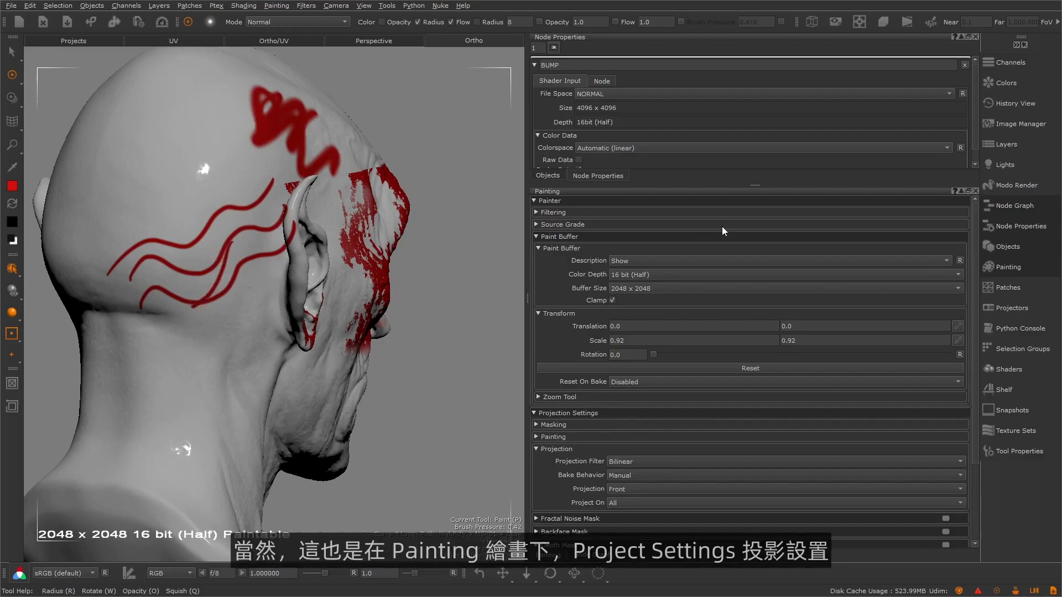
{"action": "left_click", "coordinate": [550, 201]}
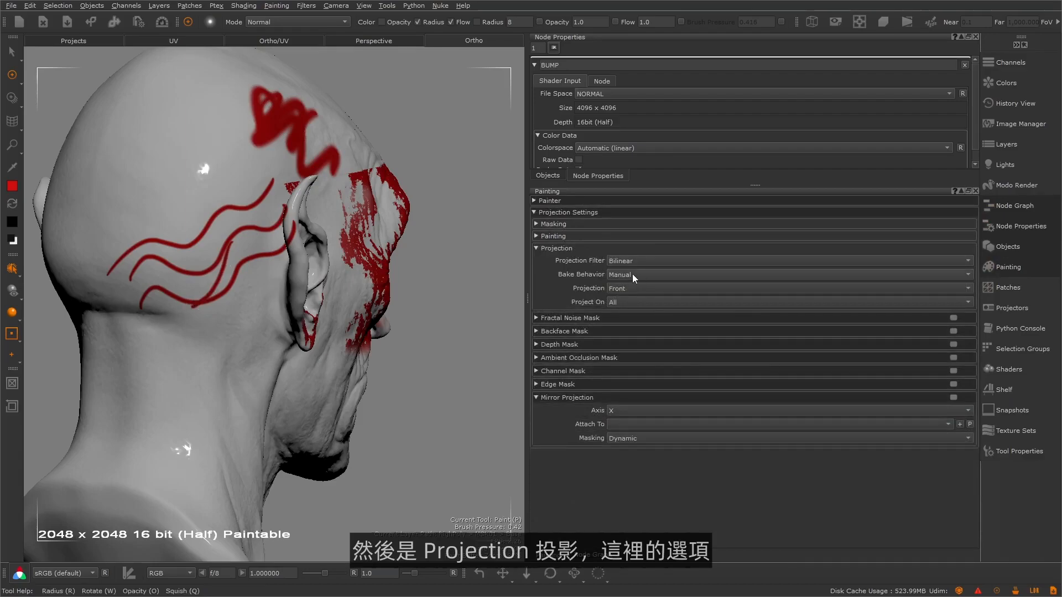
- Paint several red strokes down the neck behind the ear, using a brush radius of 26 for the widest one
{"action": "left_click_drag", "start_coordinate": [264, 301], "coordinate": [243, 402]}
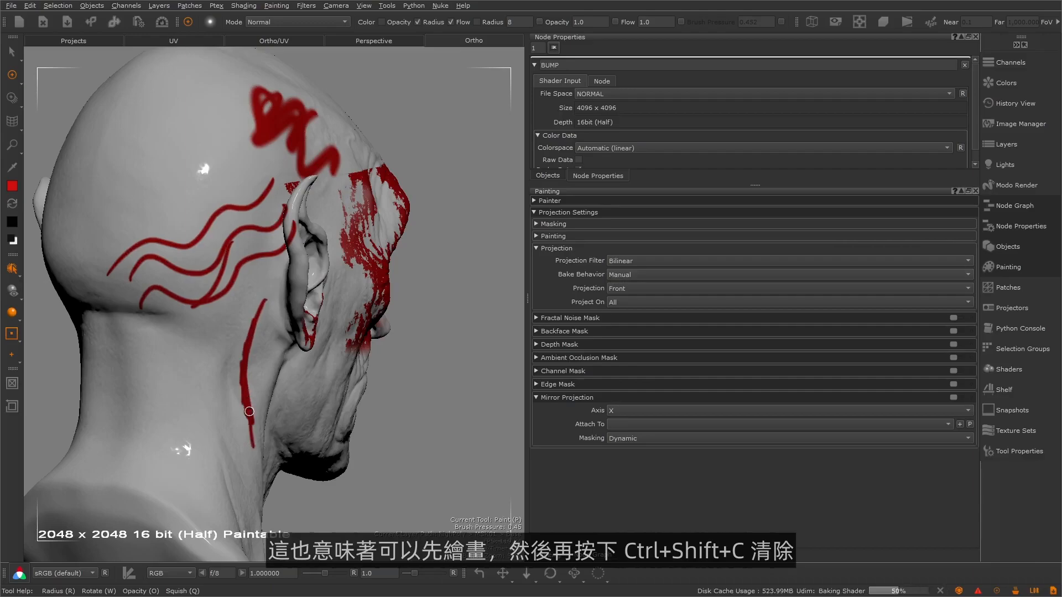
{"action": "mouse_move", "coordinate": [207, 357]}
{"action": "left_mouse_down", "text": "alt"}
{"action": "mouse_move", "coordinate": [244, 334]}
{"action": "mouse_move", "coordinate": [254, 415]}
{"action": "left_mouse_up", "text": "alt"}
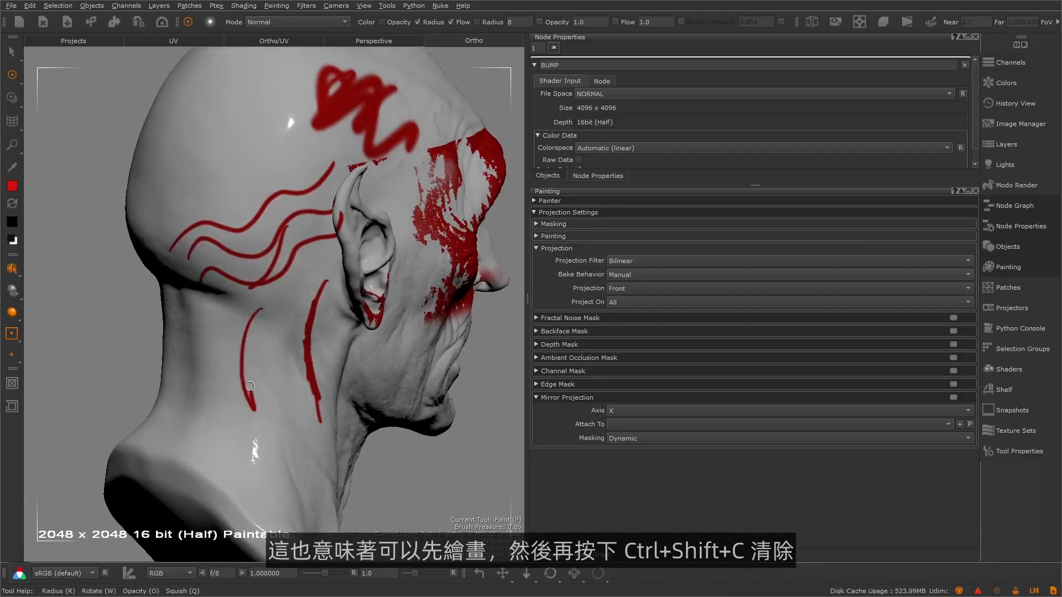
{"action": "left_click_drag", "start_coordinate": [287, 338], "coordinate": [247, 390]}
{"action": "mouse_move", "coordinate": [237, 313]}
{"action": "left_mouse_down"}
{"action": "mouse_move", "coordinate": [234, 409]}
{"action": "mouse_move", "coordinate": [247, 445]}
{"action": "left_mouse_up"}
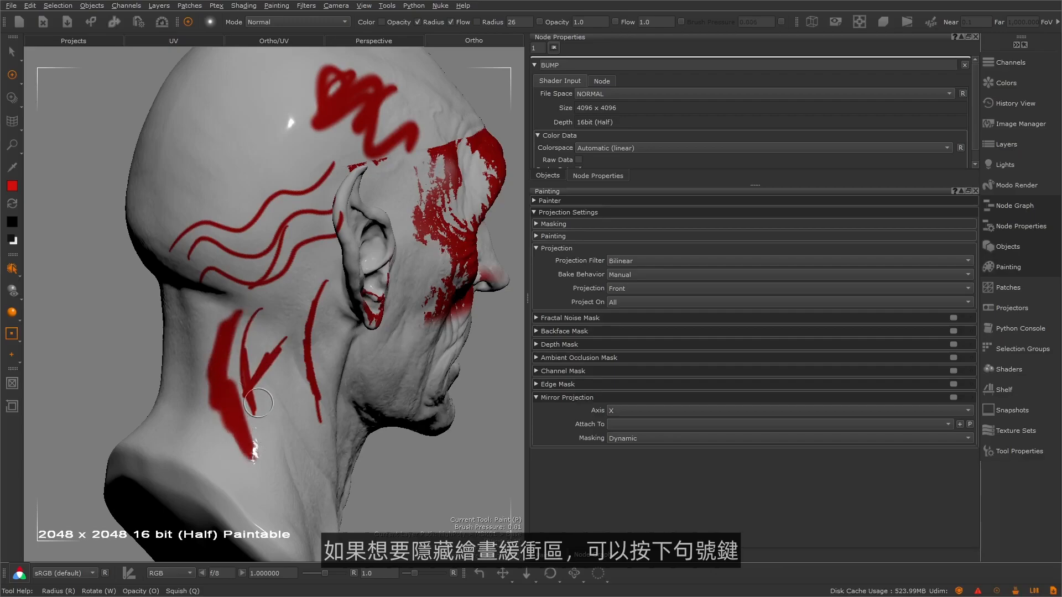
- Hide and show the paint buffer several times
{"action": "key", "text": "period"}
{"action": "key", "text": "period"}
{"action": "key", "text": "period"}
{"action": "key", "text": "period"}
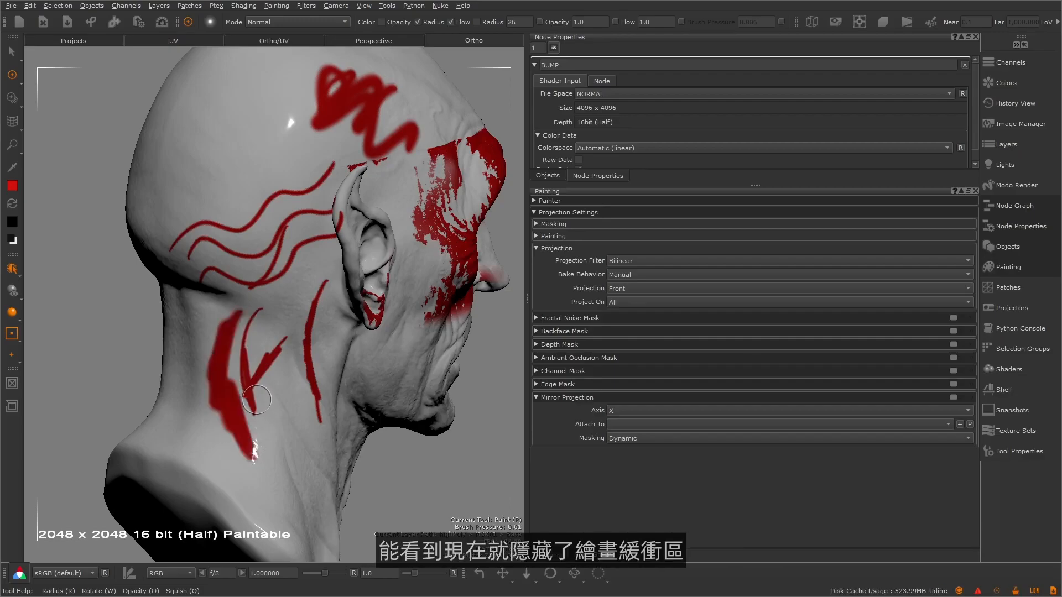
{"action": "key", "text": "period"}
{"action": "key", "text": "period"}
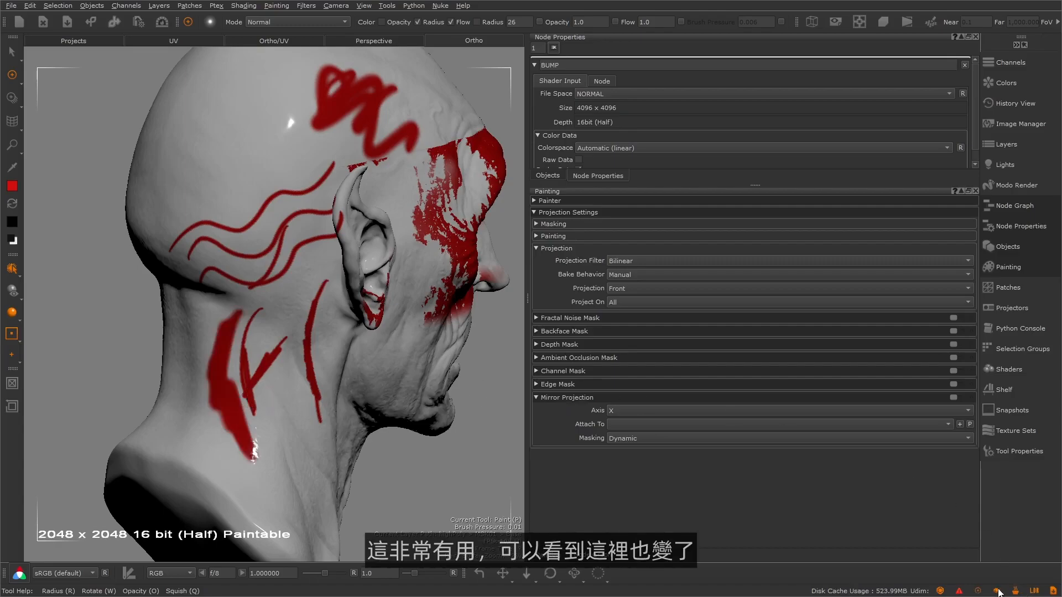
- Toggle the paint buffer's visibility repeatedly to compare the neck with and without the widest red stroke
{"action": "key", "text": "period"}
{"action": "key", "text": "period"}
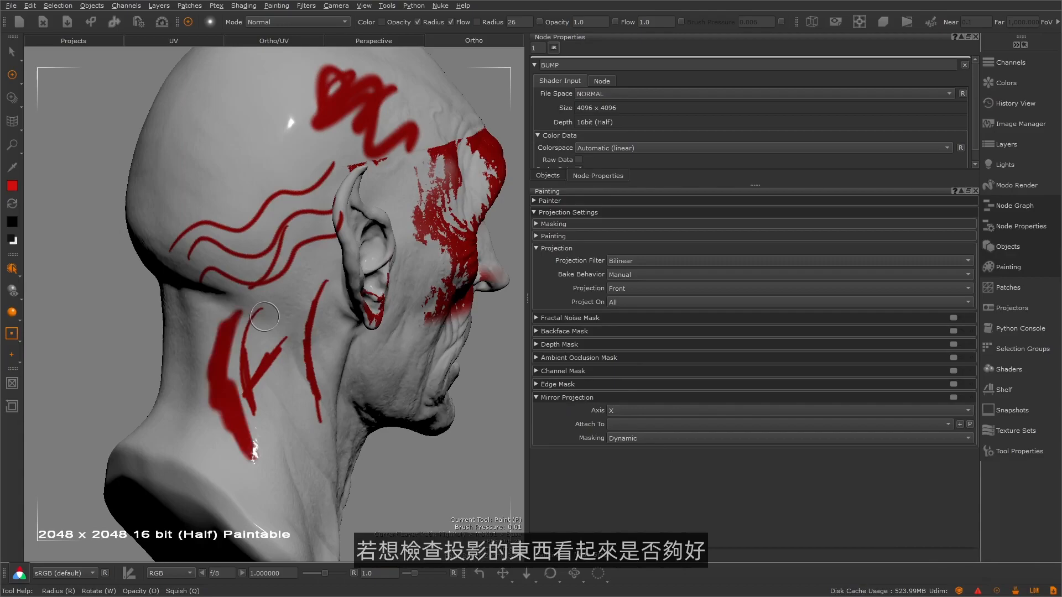
{"action": "key", "text": "period"}
{"action": "key", "text": "period"}
{"action": "key", "text": "period"}
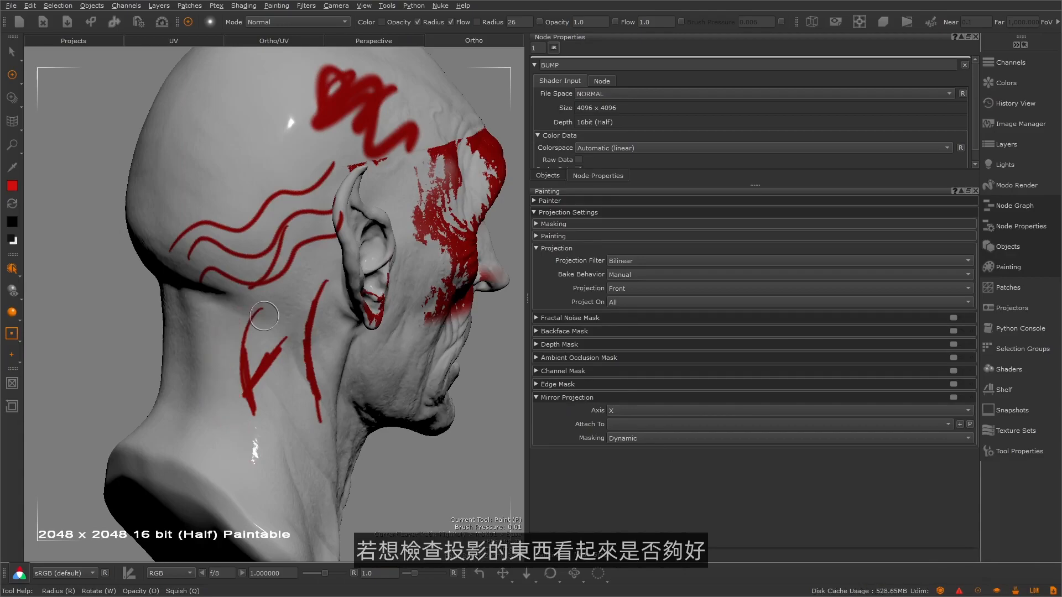
{"action": "key", "text": "period"}
{"action": "key", "text": "period"}
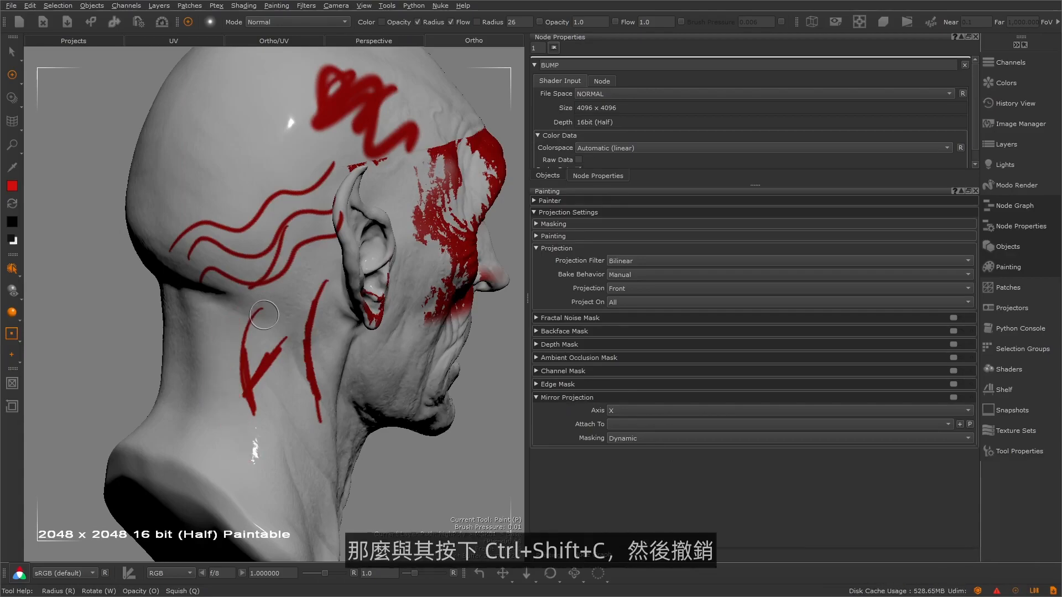
{"action": "key", "text": "ctrl+z"}
{"action": "key", "text": "period"}
{"action": "key", "text": "period"}
{"action": "key", "text": "period"}
{"action": "key", "text": "period"}
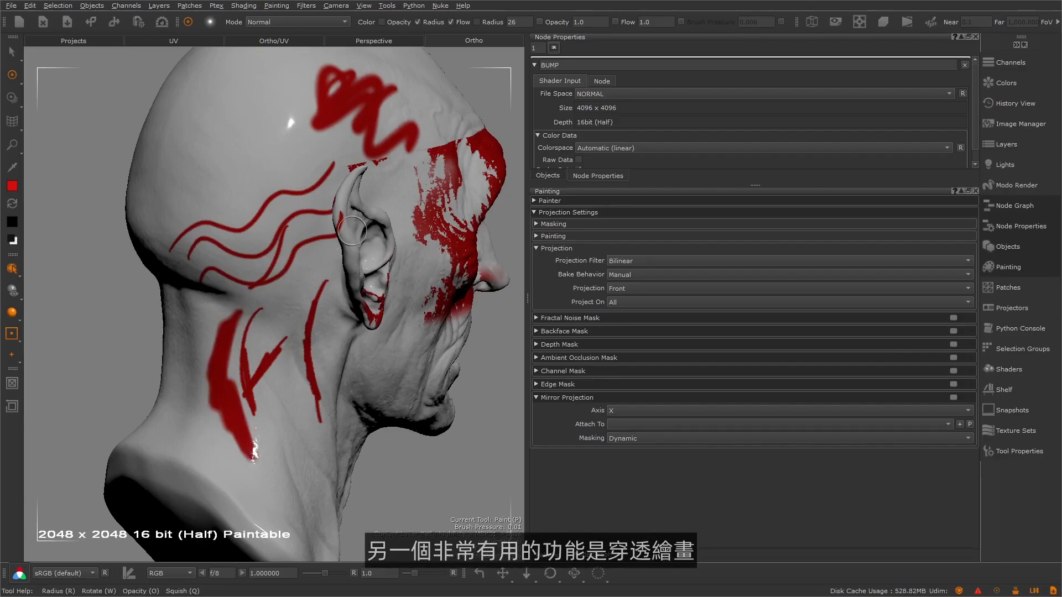
{"action": "key", "text": "period"}
- Paint red across the nose from the side in the Ortho view and inspect the projection seam from the front
{"action": "mouse_move", "coordinate": [367, 238]}
{"action": "middle_mouse_down"}
{"action": "mouse_move", "coordinate": [322, 260]}
{"action": "mouse_move", "coordinate": [426, 298]}
{"action": "middle_mouse_up"}
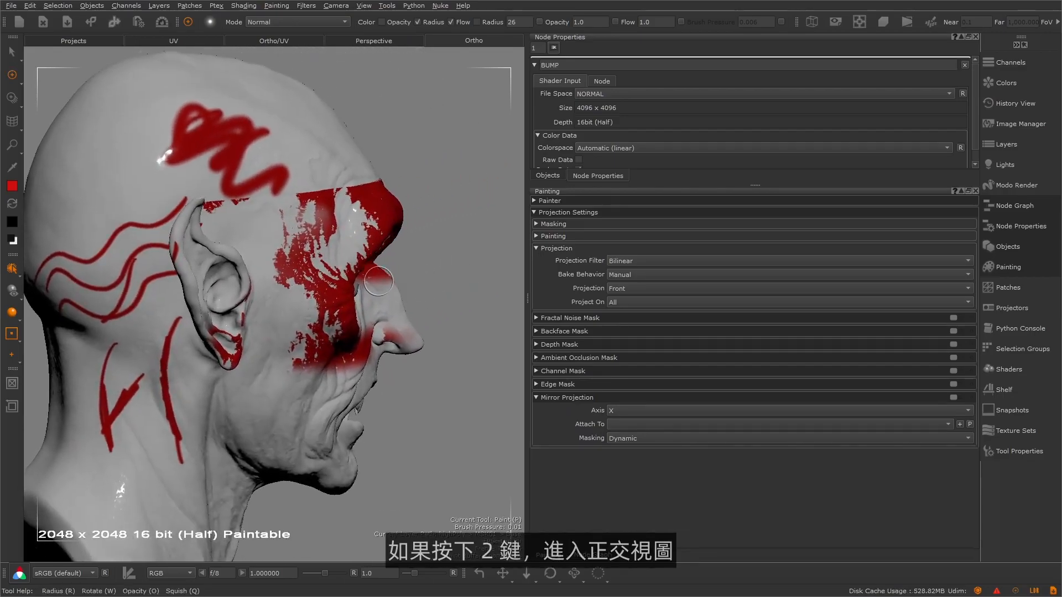
{"action": "key", "text": "2"}
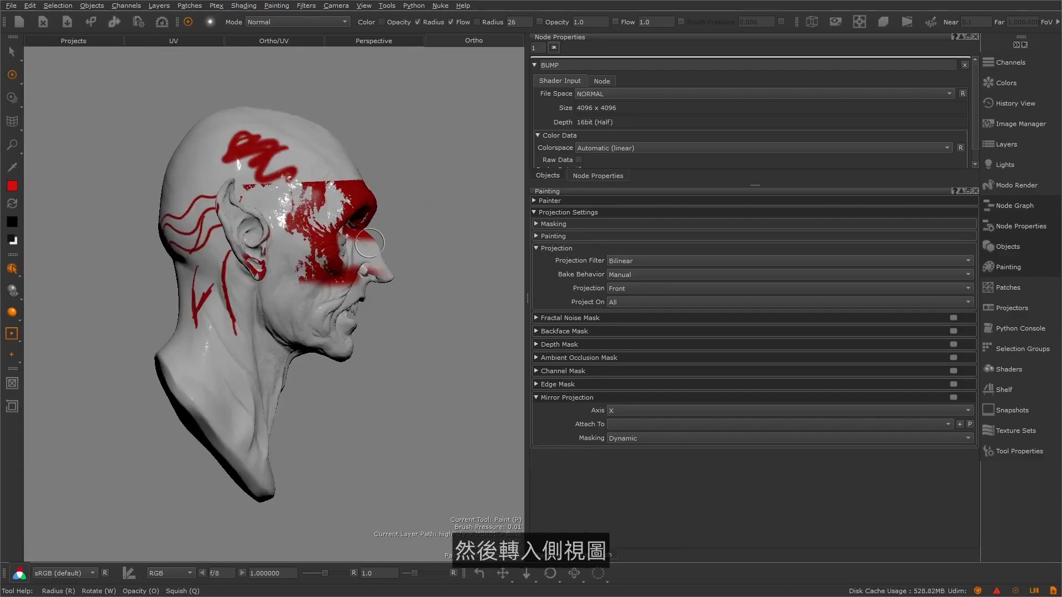
{"action": "scroll", "coordinate": [387, 277], "scroll_direction": "up", "scroll_amount": 5}
{"action": "mouse_move", "coordinate": [384, 313]}
{"action": "left_mouse_down"}
{"action": "mouse_move", "coordinate": [374, 285]}
{"action": "mouse_move", "coordinate": [378, 298]}
{"action": "mouse_move", "coordinate": [280, 277]}
{"action": "left_mouse_up"}
{"action": "right_click_drag", "start_coordinate": [280, 277], "coordinate": [368, 277], "text": "alt"}
{"action": "middle_click_drag", "start_coordinate": [367, 277], "coordinate": [341, 266], "text": "alt"}
{"action": "left_click_drag", "start_coordinate": [331, 276], "coordinate": [350, 288], "text": "alt"}
{"action": "middle_click_drag", "start_coordinate": [350, 288], "coordinate": [319, 301], "text": "alt"}
{"action": "right_click_drag", "start_coordinate": [320, 302], "coordinate": [351, 263], "text": "alt"}
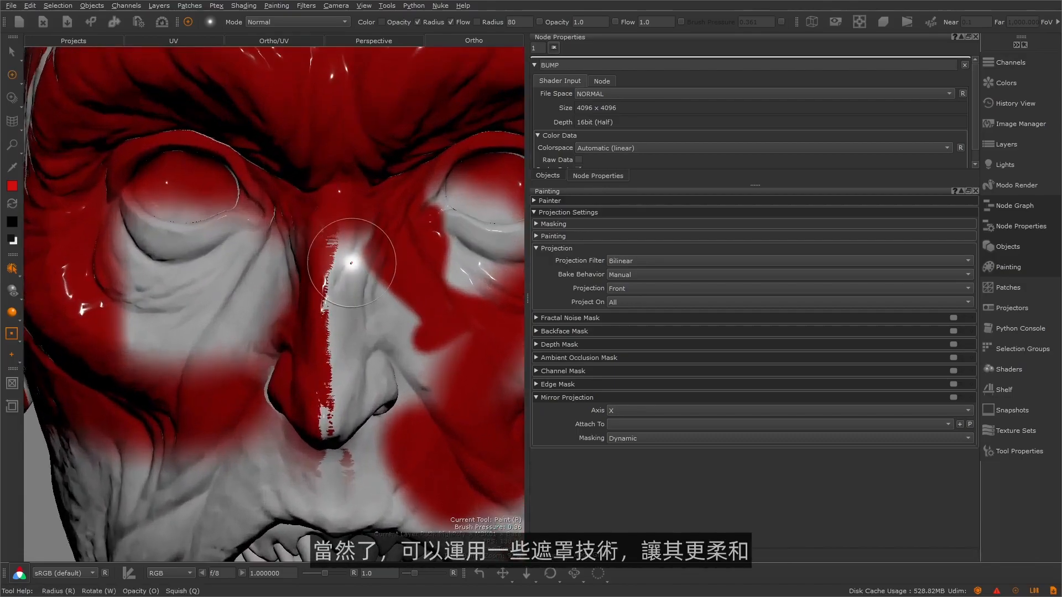
- Try painting over the seam down the middle of the nose with a brush radius of 80, undoing the stroke
{"action": "left_click_drag", "start_coordinate": [332, 226], "coordinate": [333, 418]}
{"action": "key", "text": "ctrl+z"}
{"action": "right_click_drag", "start_coordinate": [354, 343], "coordinate": [323, 343], "text": "alt"}
{"action": "mouse_move", "coordinate": [354, 343]}
{"action": "left_mouse_down", "text": "alt"}
{"action": "mouse_move", "coordinate": [304, 315]}
{"action": "mouse_move", "coordinate": [465, 350]}
{"action": "left_mouse_up", "text": "alt"}
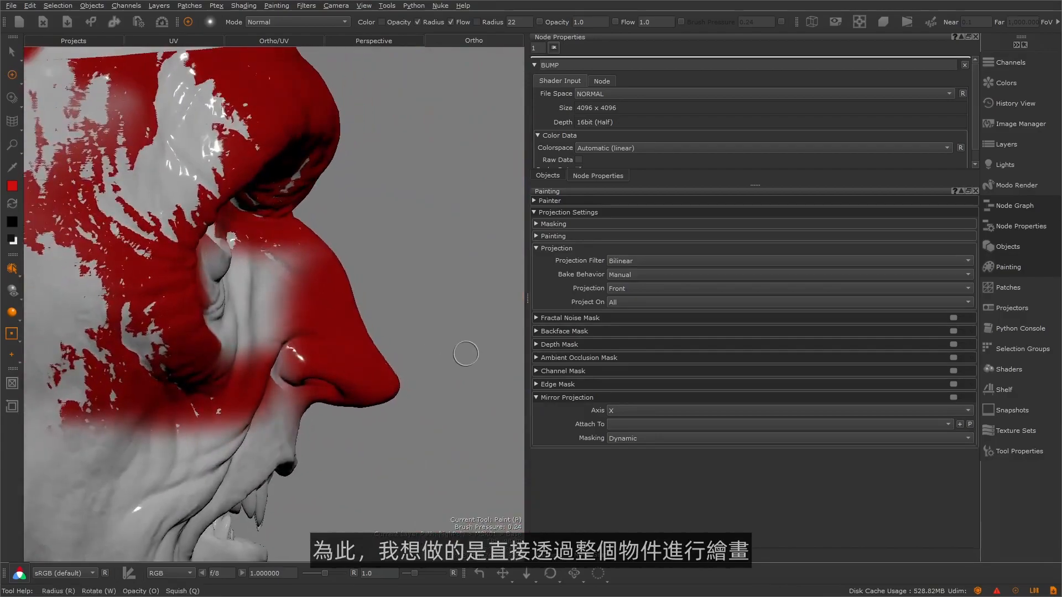
- Undo the recent view changes, buffer clearing and last nose paint until the head is back in side view
{"action": "right_click_drag", "start_coordinate": [464, 351], "coordinate": [416, 340], "text": "alt"}
{"action": "key", "text": "ctrl+z"}
{"action": "key", "text": "ctrl+z"}
{"action": "key", "text": "ctrl+z"}
{"action": "key", "text": "ctrl+z"}
{"action": "key", "text": "ctrl+z"}
{"action": "key", "text": "ctrl+z"}
{"action": "key", "text": "ctrl+z"}
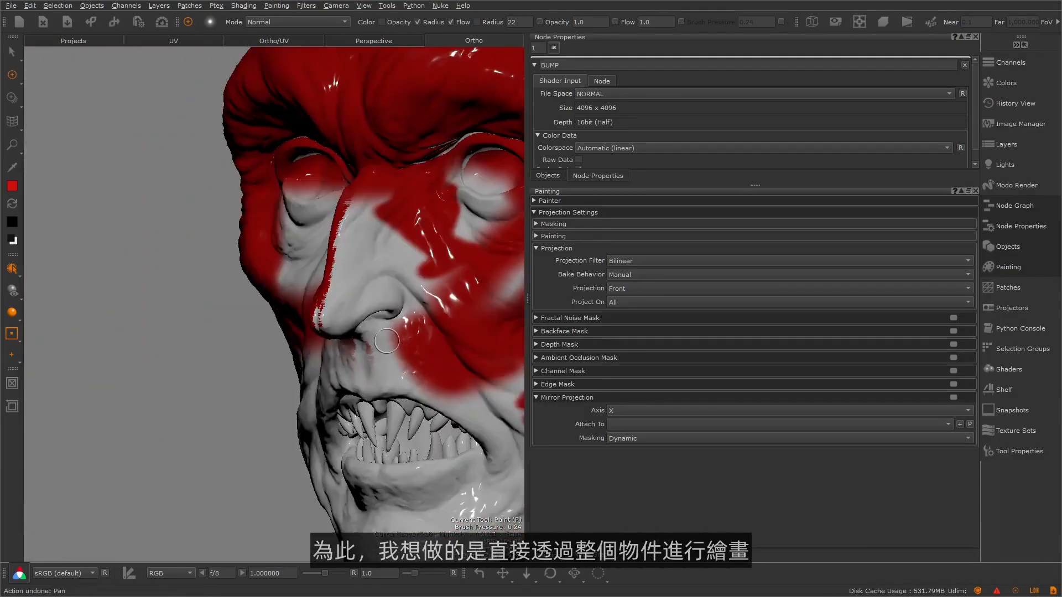
{"action": "key", "text": "ctrl+z"}
{"action": "key", "text": "ctrl+z"}
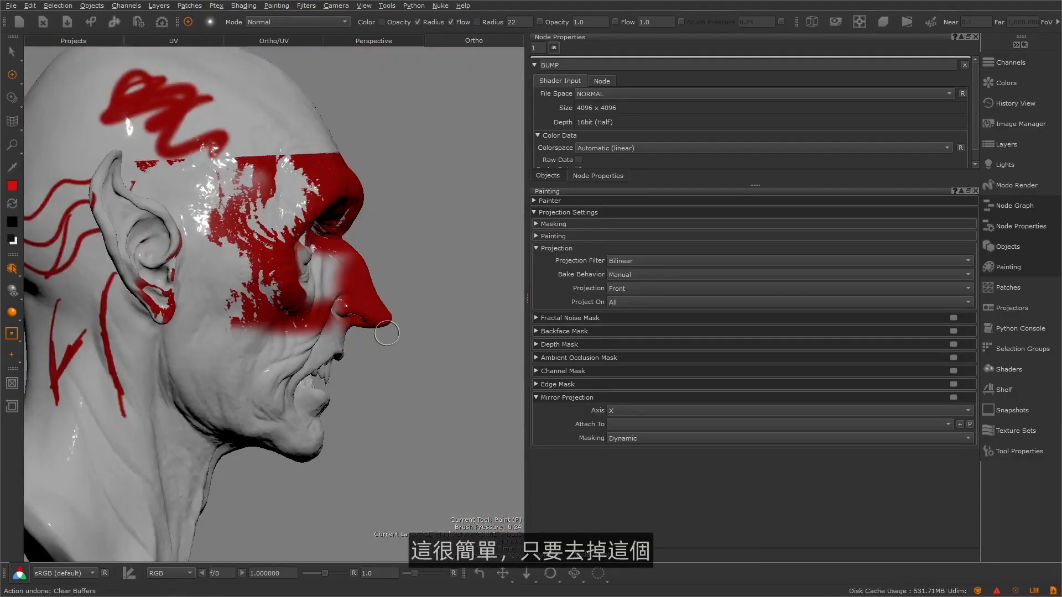
{"action": "key", "text": "ctrl+z"}
{"action": "key", "text": "ctrl+z"}
{"action": "key", "text": "ctrl+z"}
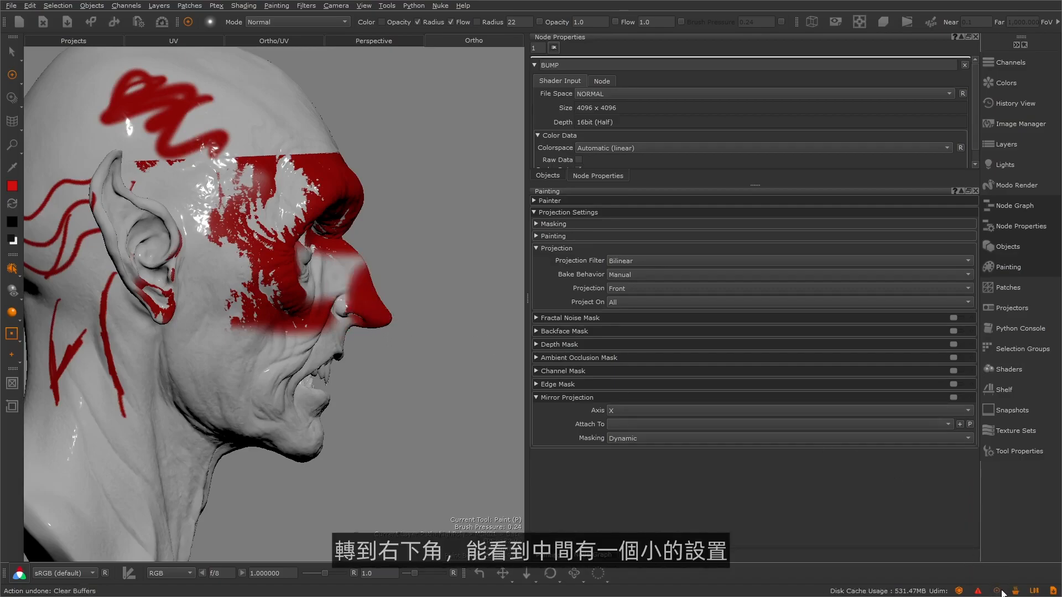
- Set the projection to Through, paint the nose, chin and throat red with a brush radius of 112, and inspect the opposite side
{"action": "mouse_move", "coordinate": [998, 591]}
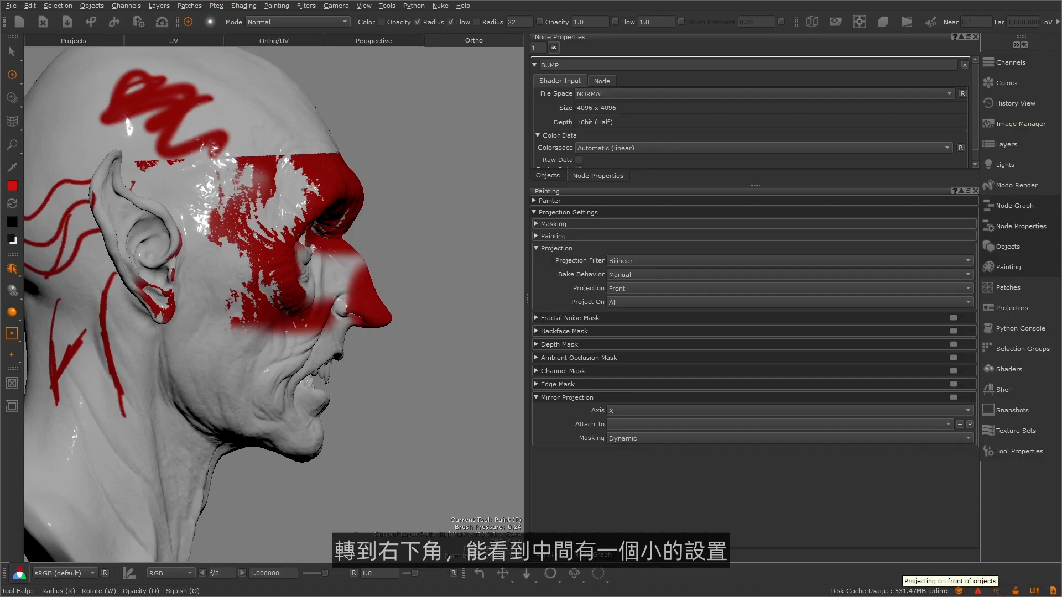
{"action": "left_click", "coordinate": [999, 592]}
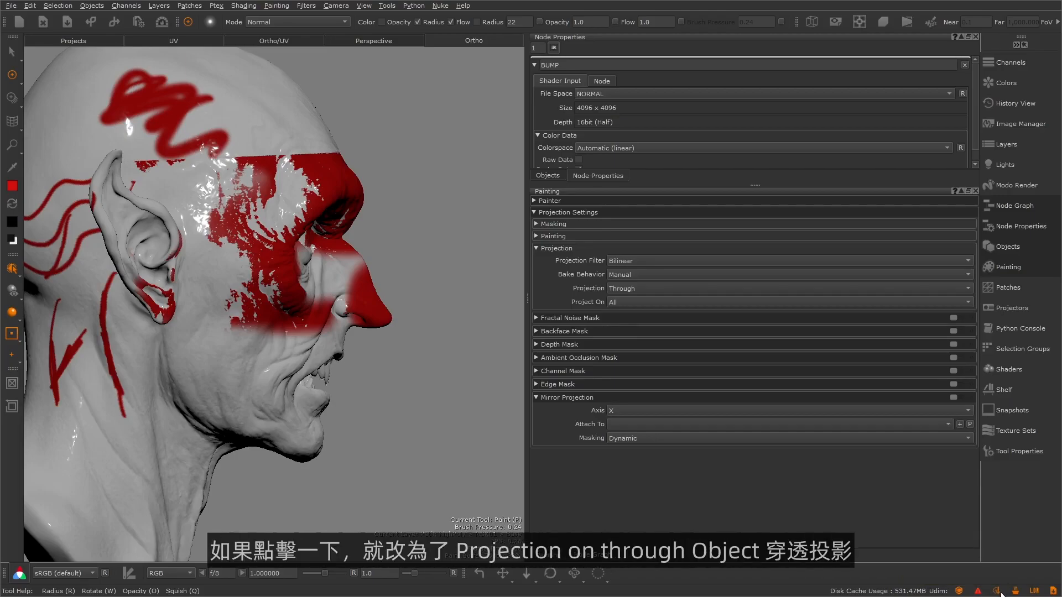
{"action": "left_click_drag", "start_coordinate": [356, 307], "coordinate": [369, 290]}
{"action": "key", "text": "r"}
{"action": "mouse_move", "coordinate": [349, 414]}
{"action": "left_mouse_down"}
{"action": "mouse_move", "coordinate": [277, 451]}
{"action": "mouse_move", "coordinate": [244, 532]}
{"action": "left_mouse_up"}
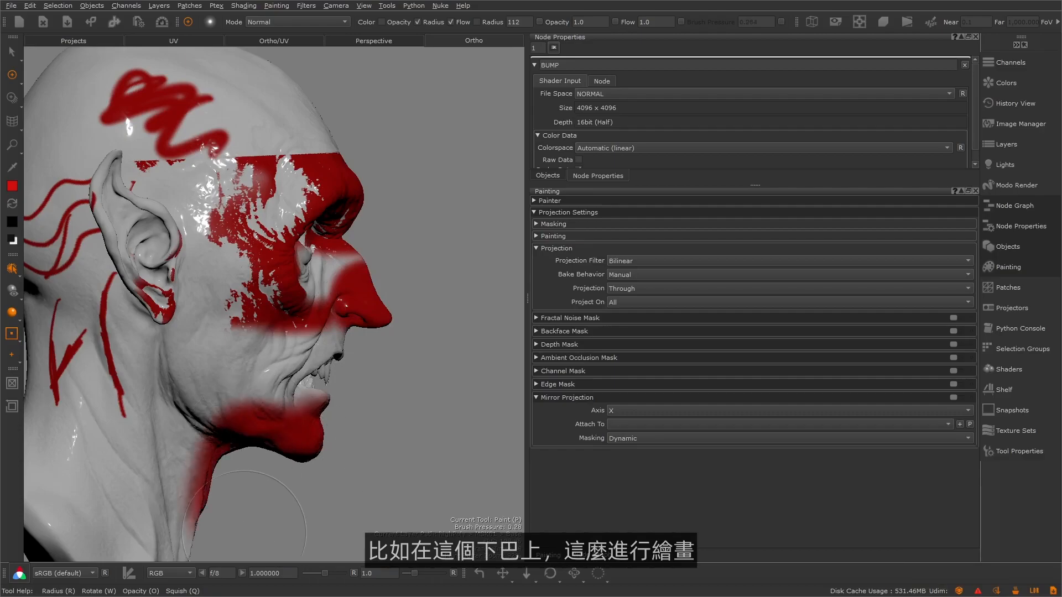
{"action": "left_click", "coordinate": [346, 428]}
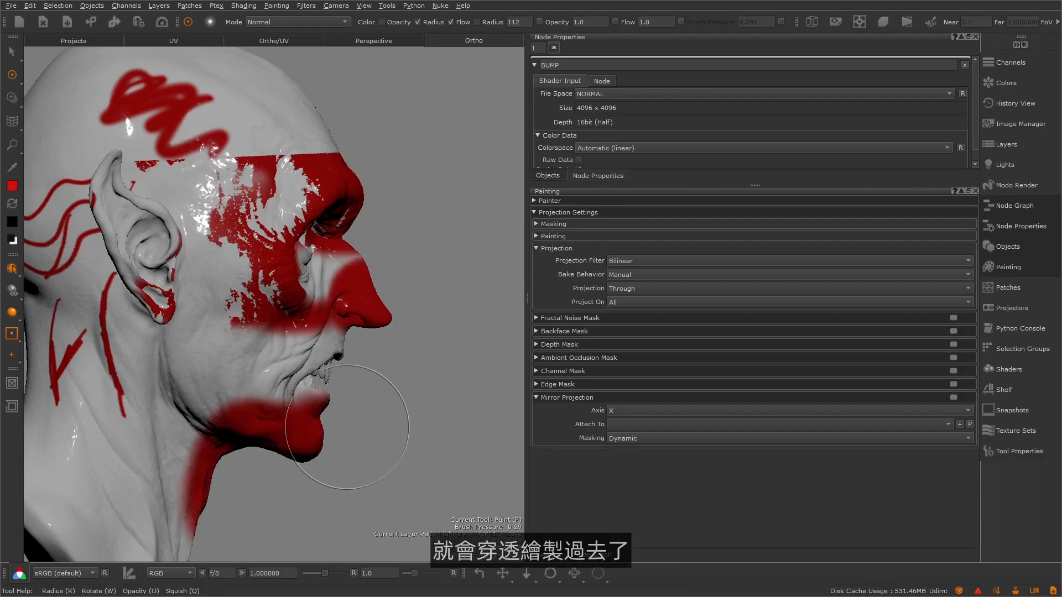
{"action": "left_click_drag", "start_coordinate": [481, 331], "coordinate": [226, 330], "text": "alt"}
{"action": "middle_click_drag", "start_coordinate": [225, 330], "coordinate": [125, 320], "text": "alt"}
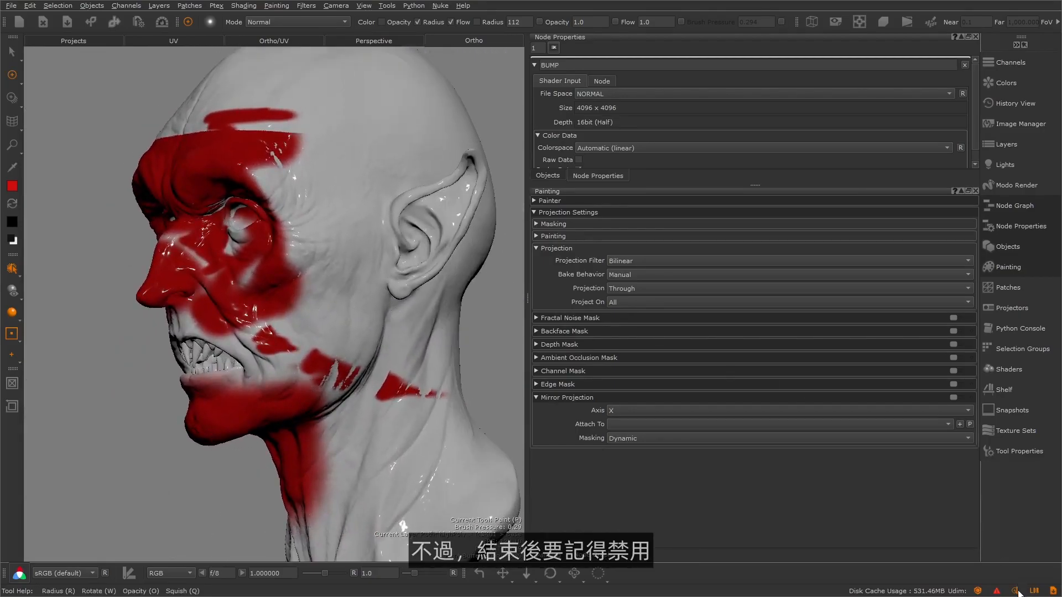
- Paint a red patch on the temple with a brush radius of 28, bake it, and set the projection back to Front
{"action": "middle_click_drag", "start_coordinate": [409, 265], "coordinate": [352, 299], "text": "alt"}
{"action": "left_click_drag", "start_coordinate": [352, 299], "coordinate": [363, 290], "text": "alt"}
{"action": "key", "text": "r"}
{"action": "left_click_drag", "start_coordinate": [304, 199], "coordinate": [257, 199]}
{"action": "mouse_move", "coordinate": [318, 169]}
{"action": "left_mouse_down"}
{"action": "mouse_move", "coordinate": [293, 201]}
{"action": "mouse_move", "coordinate": [294, 220]}
{"action": "left_mouse_up"}
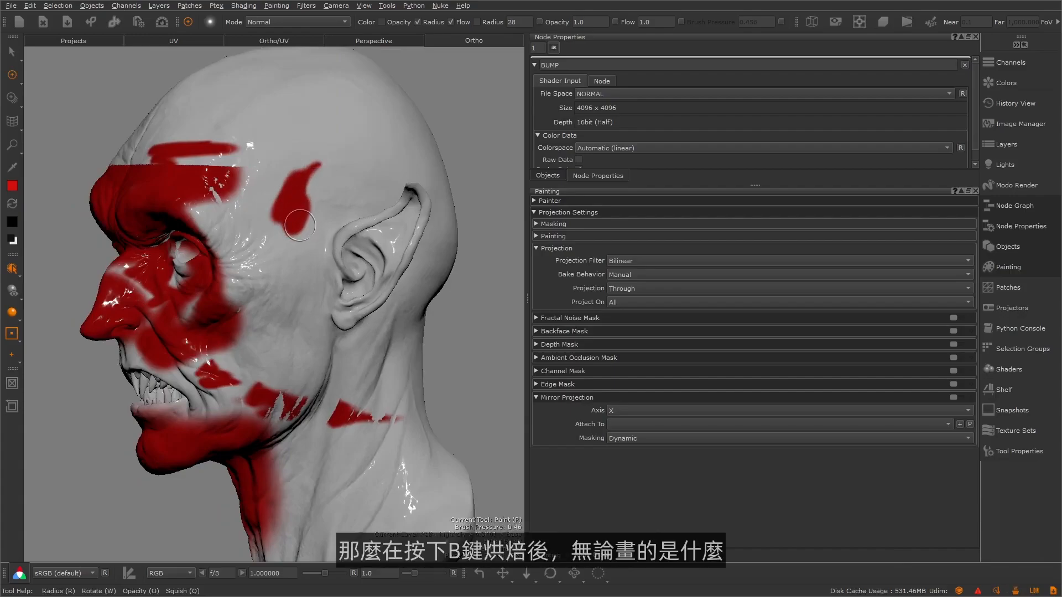
{"action": "key", "text": "b"}
{"action": "mouse_move", "coordinate": [299, 226]}
{"action": "left_mouse_down", "text": "alt"}
{"action": "mouse_move", "coordinate": [459, 237]}
{"action": "mouse_move", "coordinate": [445, 238]}
{"action": "left_mouse_up", "text": "alt"}
{"action": "left_click_drag", "start_coordinate": [390, 307], "coordinate": [327, 293], "text": "alt"}
{"action": "right_click_drag", "start_coordinate": [315, 285], "coordinate": [341, 270], "text": "alt"}
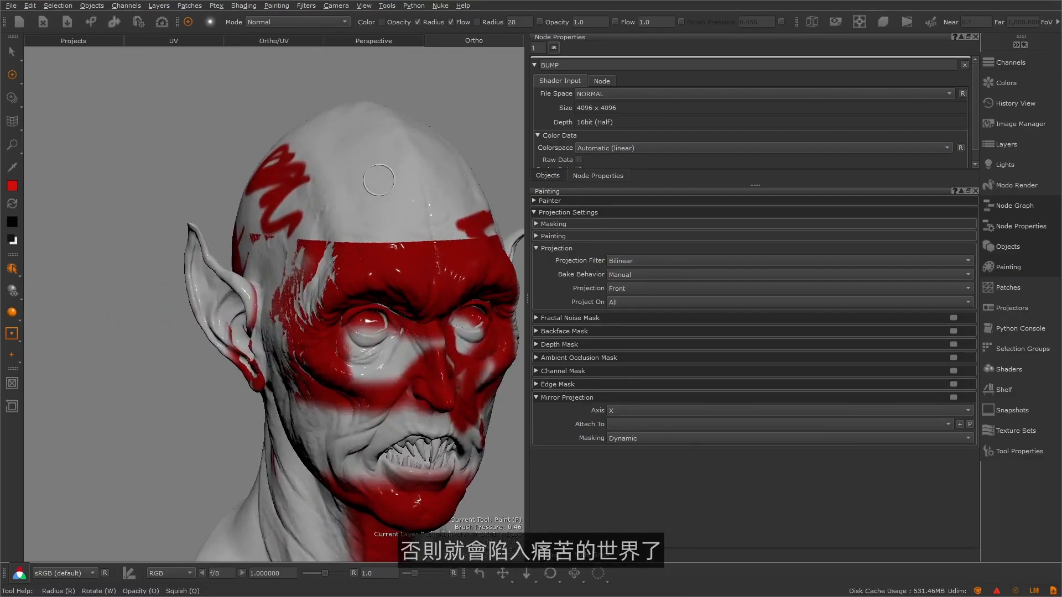
{"action": "left_click_drag", "start_coordinate": [379, 180], "coordinate": [365, 212], "text": "alt"}
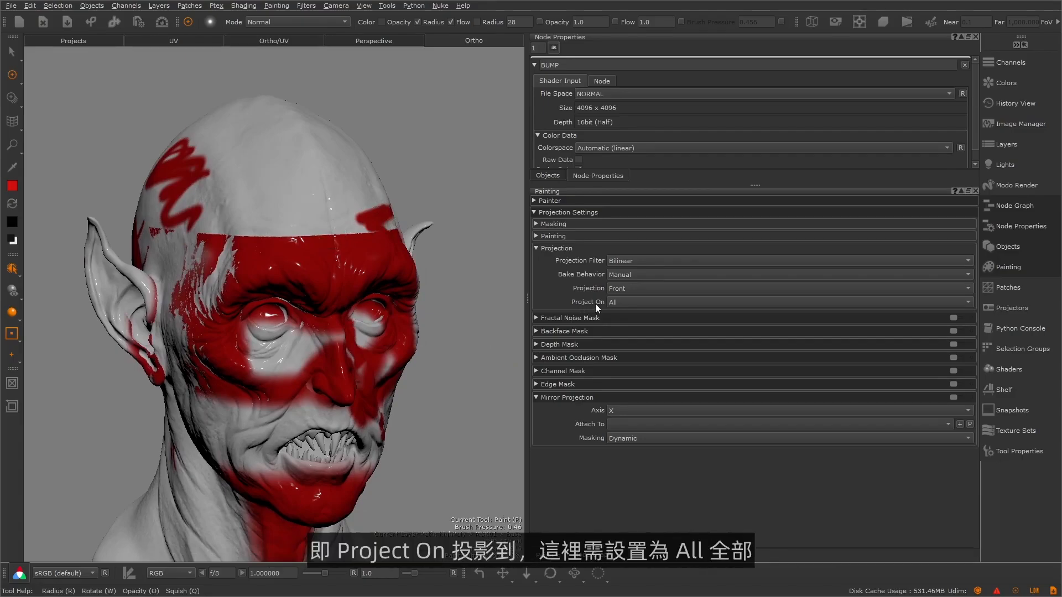
- Set Project On to SelectedOnly, select the face patch, and try a brush stroke on the forehead
{"action": "left_click", "coordinate": [622, 303]}
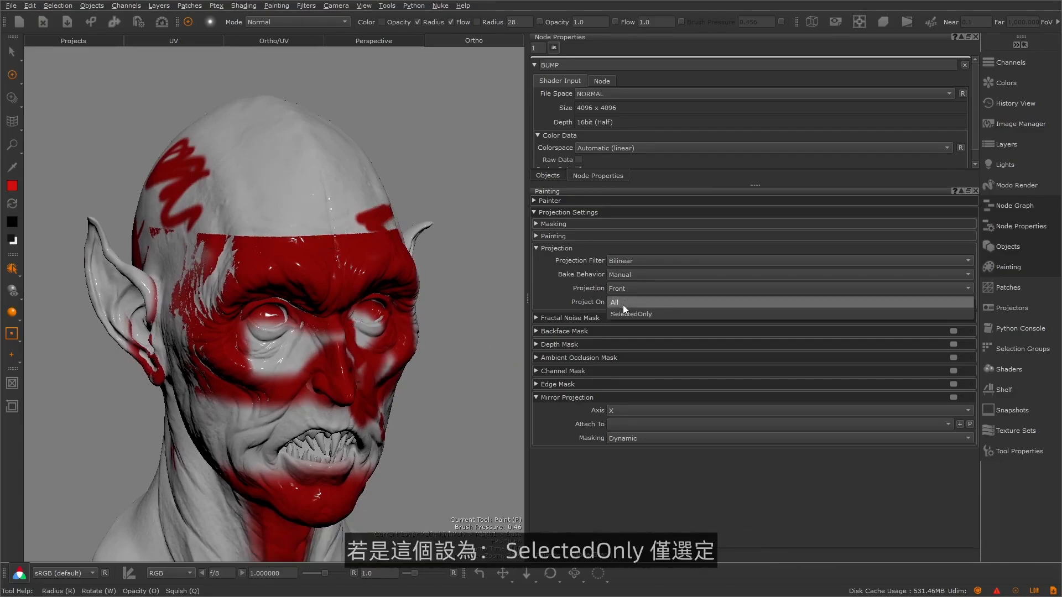
{"action": "left_click", "coordinate": [619, 311]}
{"action": "key", "text": "r"}
{"action": "left_click_drag", "start_coordinate": [314, 220], "coordinate": [337, 218]}
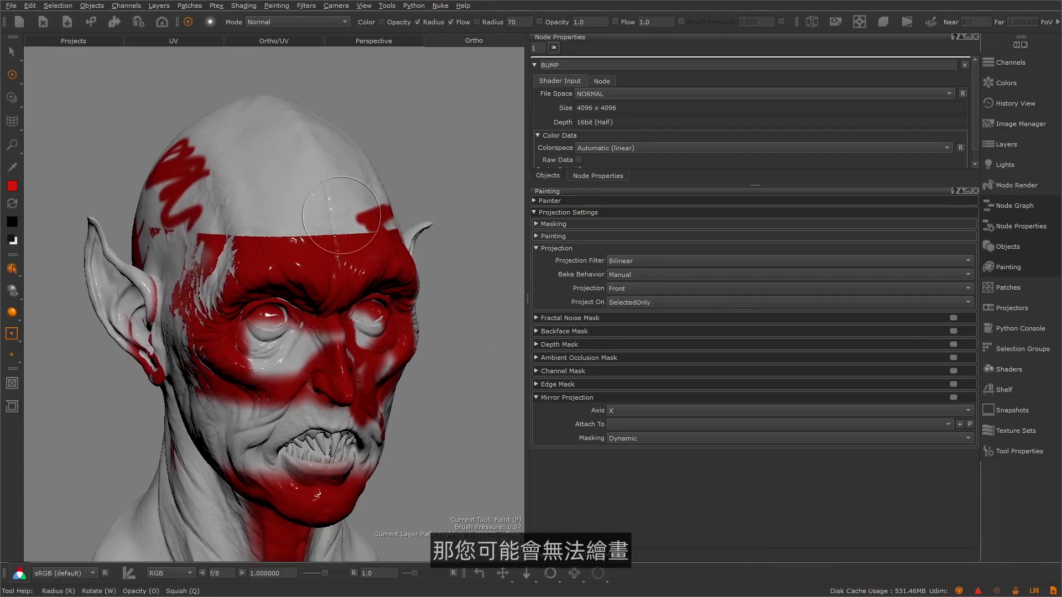
{"action": "key", "text": "s"}
{"action": "left_click", "coordinate": [301, 193]}
{"action": "key", "text": "p"}
{"action": "mouse_move", "coordinate": [296, 194]}
{"action": "left_mouse_down"}
{"action": "mouse_move", "coordinate": [381, 208]}
{"action": "mouse_move", "coordinate": [244, 205]}
{"action": "left_mouse_up"}
{"action": "key", "text": "ctrl+z"}
- Paint red over the forehead and face within the selected patch using a brush radius of 164
{"action": "mouse_move", "coordinate": [311, 166]}
{"action": "left_mouse_down"}
{"action": "mouse_move", "coordinate": [241, 215]}
{"action": "mouse_move", "coordinate": [283, 177]}
{"action": "left_mouse_up"}
{"action": "key", "text": "r"}
{"action": "left_click_drag", "start_coordinate": [271, 193], "coordinate": [323, 192]}
{"action": "mouse_move", "coordinate": [316, 205]}
{"action": "left_mouse_down"}
{"action": "mouse_move", "coordinate": [327, 243]}
{"action": "mouse_move", "coordinate": [349, 249]}
{"action": "mouse_move", "coordinate": [247, 355]}
{"action": "mouse_move", "coordinate": [310, 387]}
{"action": "mouse_move", "coordinate": [332, 321]}
{"action": "mouse_move", "coordinate": [299, 437]}
{"action": "mouse_move", "coordinate": [252, 445]}
{"action": "left_mouse_up"}
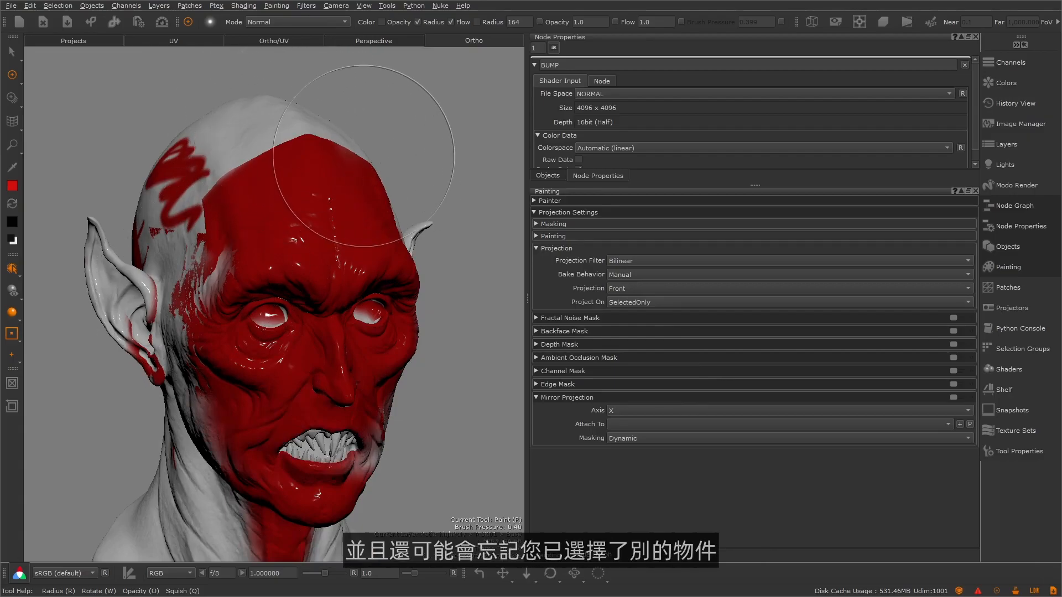
{"action": "mouse_move", "coordinate": [249, 243]}
{"action": "left_mouse_down"}
{"action": "mouse_move", "coordinate": [199, 298]}
{"action": "mouse_move", "coordinate": [221, 381]}
{"action": "mouse_move", "coordinate": [323, 442]}
{"action": "mouse_move", "coordinate": [393, 406]}
{"action": "left_mouse_up"}
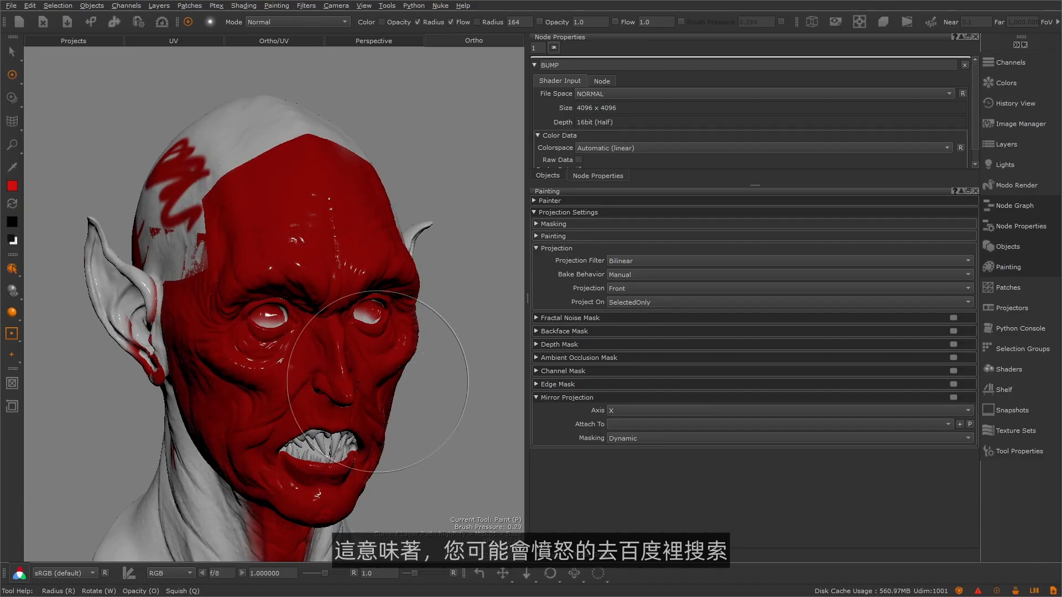
- Set Project On back to All, paint over the whole head, and undo the test strokes
{"action": "left_click", "coordinate": [638, 303]}
{"action": "left_click", "coordinate": [643, 288]}
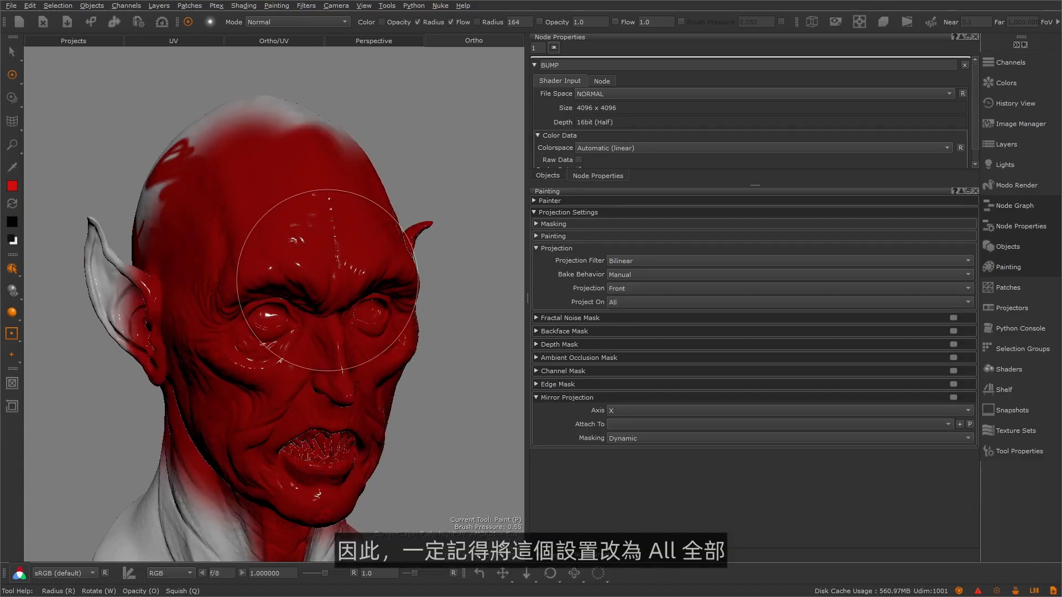
{"action": "key", "text": "ctrl+z"}
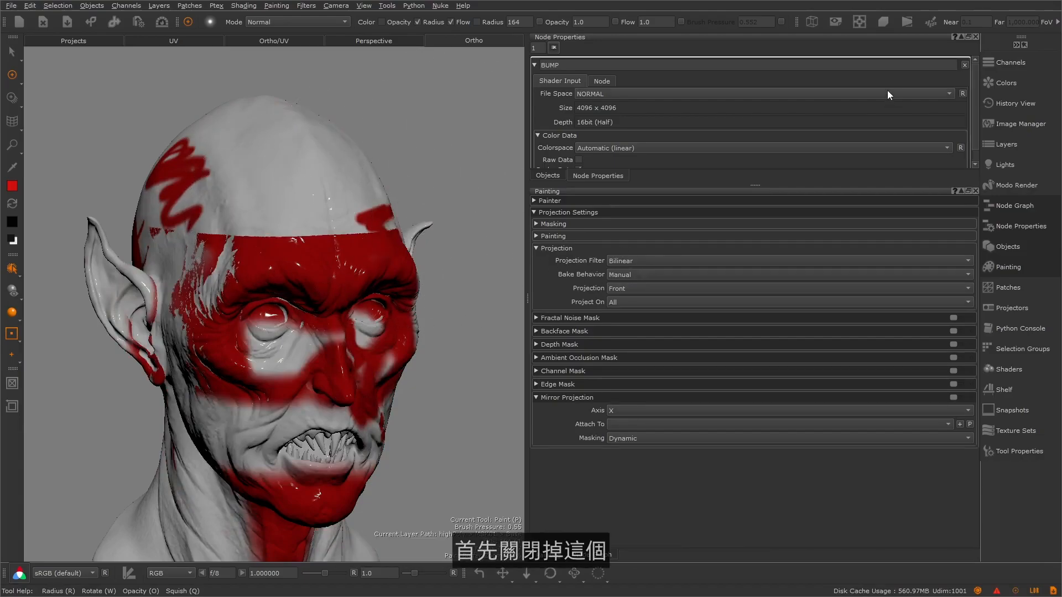
- Show the Node Graph, open the properties of the COL channel's Paint, Bottom Transparency and Base nodes in turn, and enlarge the properties area
{"action": "left_click", "coordinate": [995, 205]}
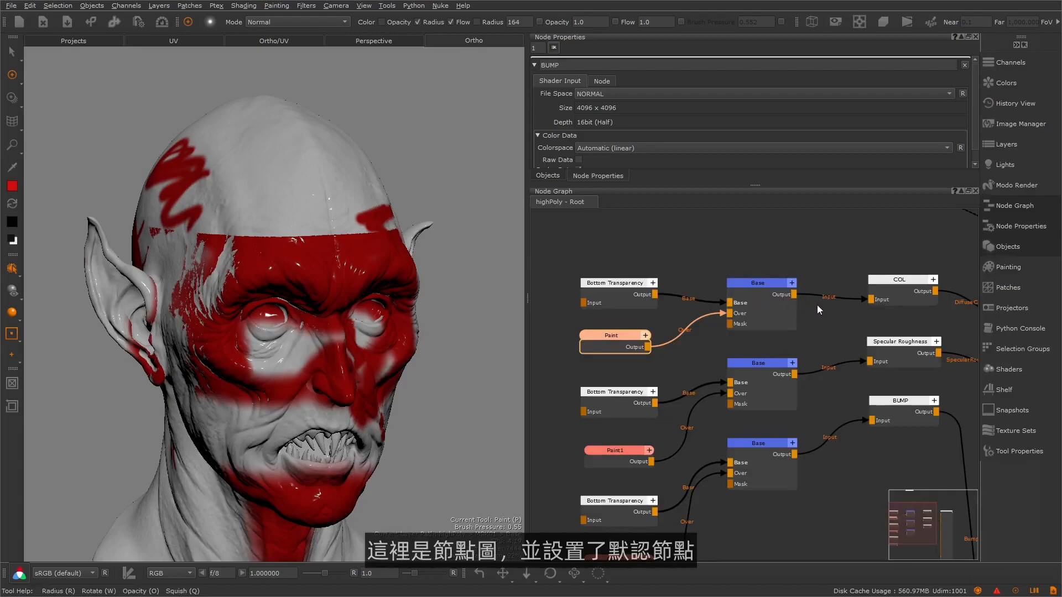
{"action": "scroll", "coordinate": [815, 304], "scroll_direction": "down", "scroll_amount": 2}
{"action": "middle_click_drag", "start_coordinate": [769, 305], "coordinate": [790, 298]}
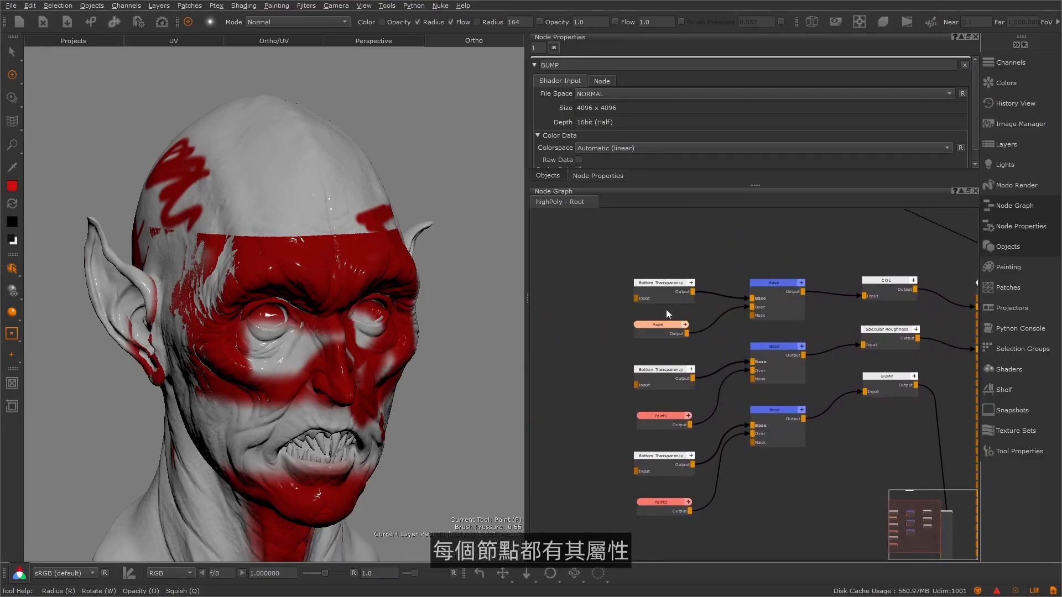
{"action": "double_click", "coordinate": [670, 327]}
{"action": "double_click", "coordinate": [656, 286]}
{"action": "double_click", "coordinate": [768, 284]}
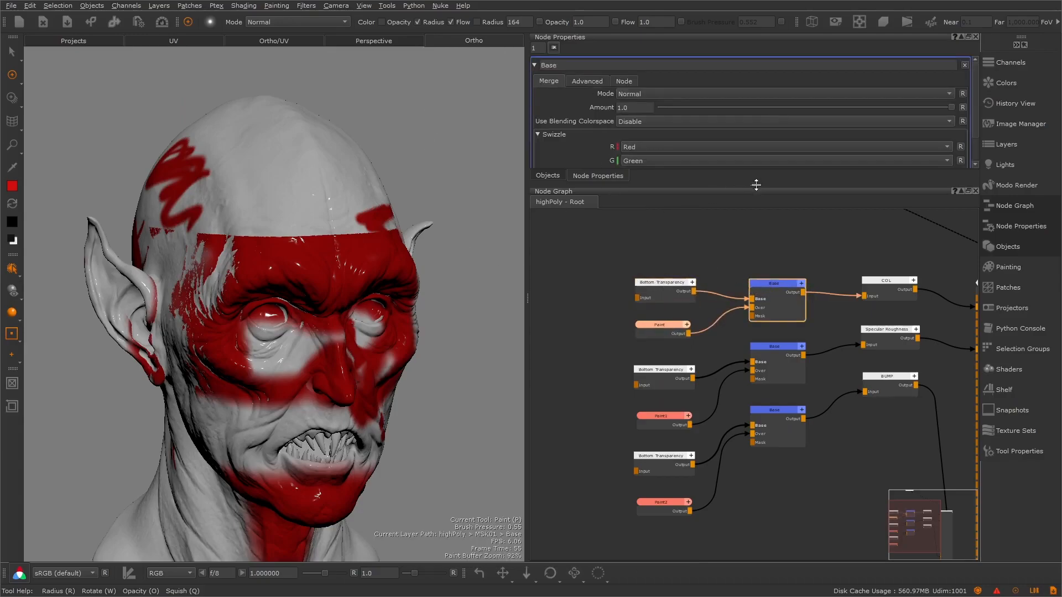
{"action": "left_click_drag", "start_coordinate": [755, 184], "coordinate": [754, 219]}
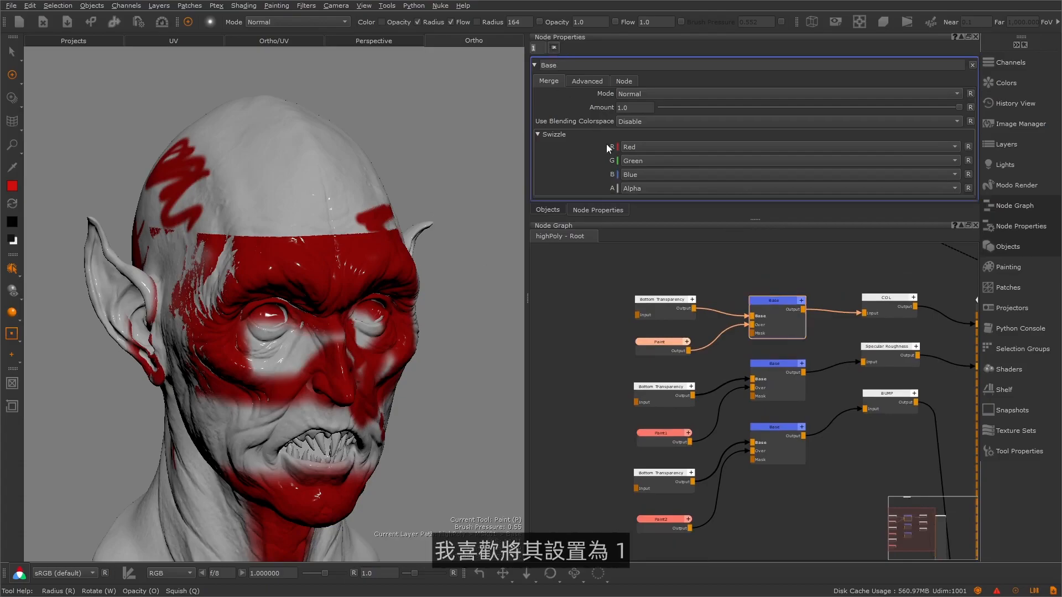
- Allow 10 node properties open at once, open several nodes through Paint2, scroll their properties, and restore the limit to 1
{"action": "type", "text": "0"}
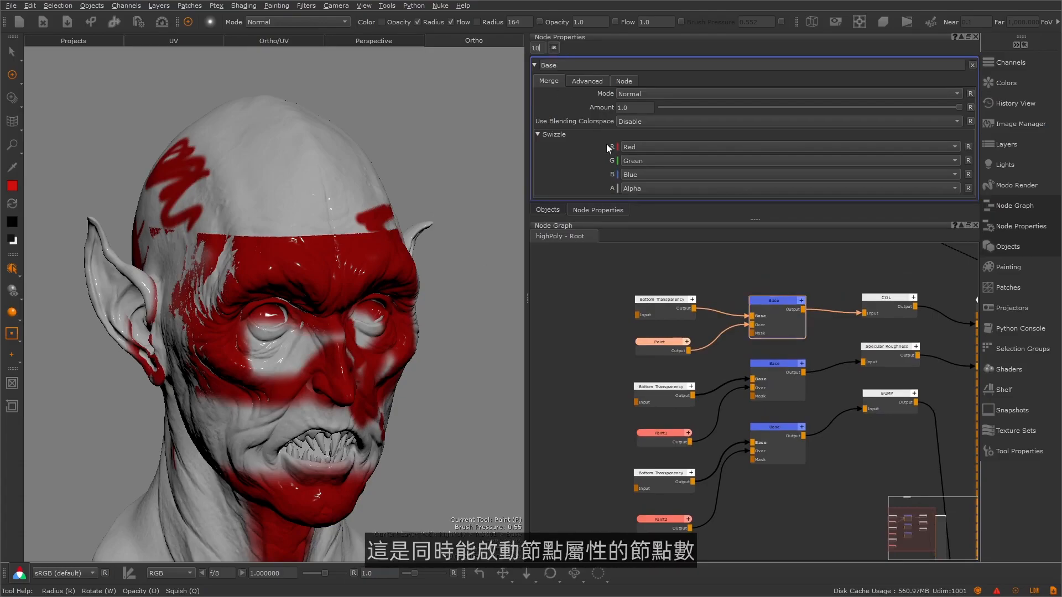
{"action": "left_click", "coordinate": [656, 303]}
{"action": "left_click", "coordinate": [659, 343]}
{"action": "left_click", "coordinate": [768, 376]}
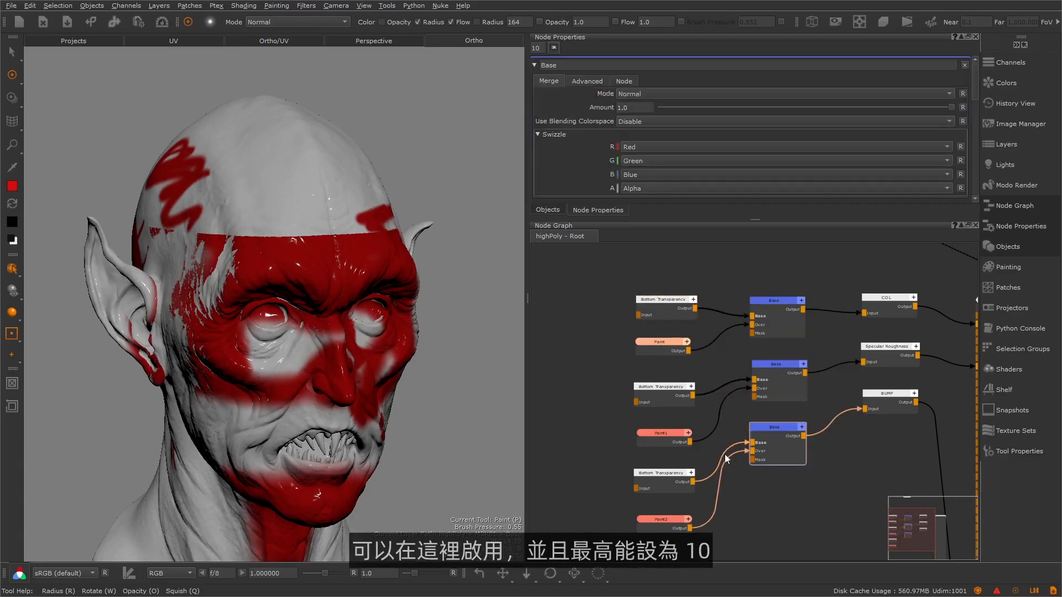
{"action": "left_click", "coordinate": [675, 475]}
{"action": "left_click", "coordinate": [665, 519]}
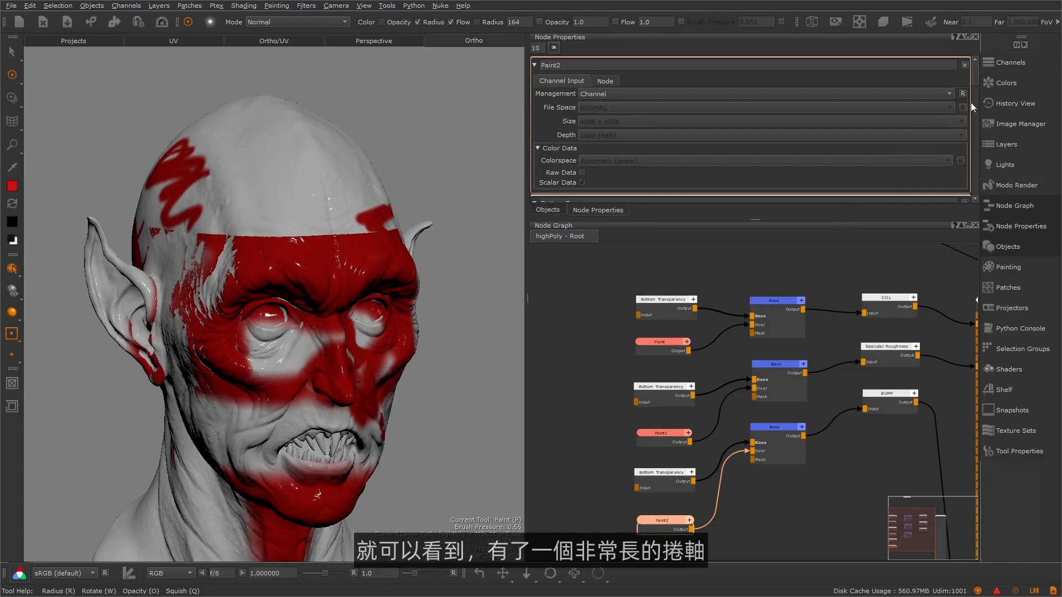
{"action": "mouse_move", "coordinate": [975, 75]}
{"action": "left_mouse_down"}
{"action": "mouse_move", "coordinate": [968, 191]}
{"action": "mouse_move", "coordinate": [972, 94]}
{"action": "mouse_move", "coordinate": [617, 60]}
{"action": "left_mouse_up"}
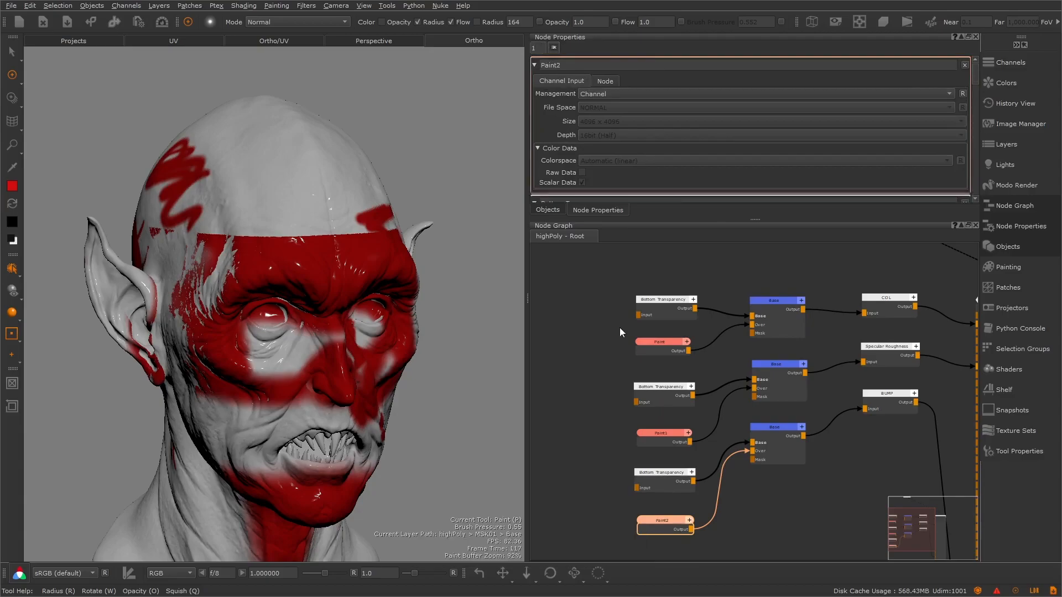
- Create a Color node through the node search and move it below the Base nodes in the Node Graph
{"action": "right_click_drag", "start_coordinate": [730, 300], "coordinate": [692, 306]}
{"action": "right_click_drag", "start_coordinate": [585, 343], "coordinate": [695, 286], "text": "alt"}
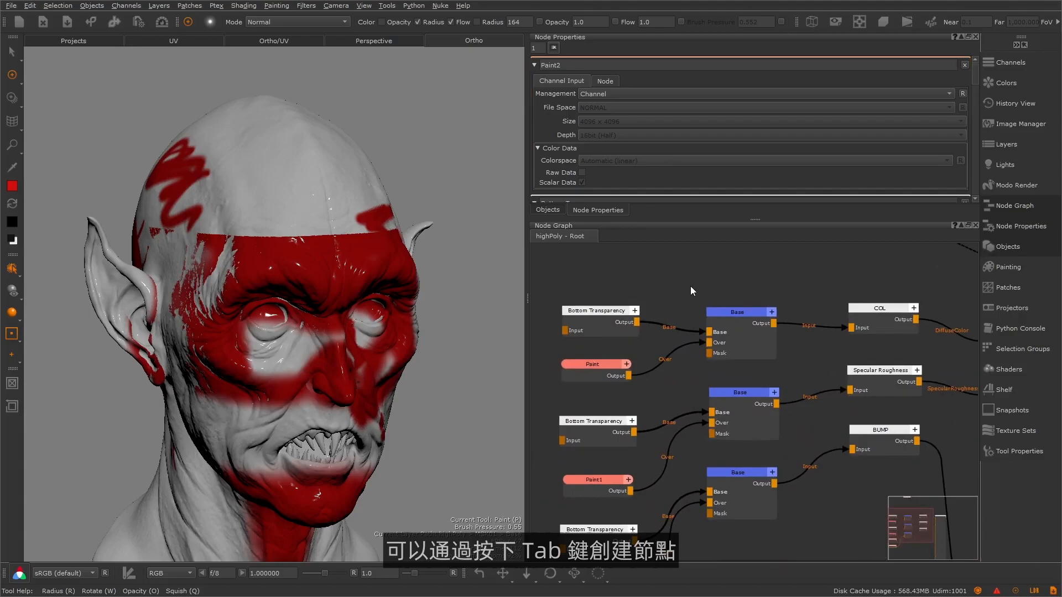
{"action": "key", "text": "Tab"}
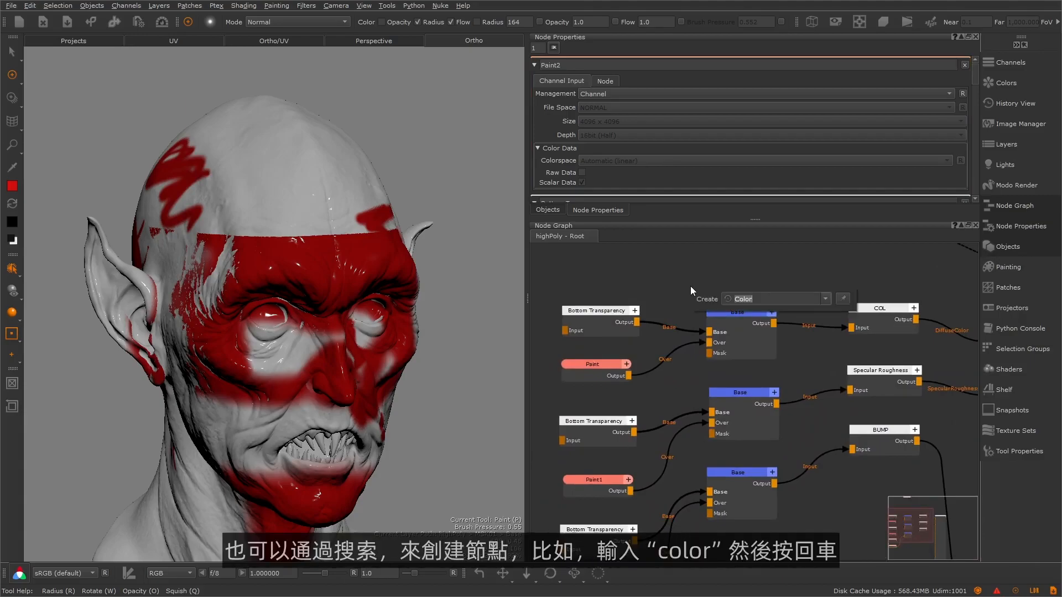
{"action": "key", "text": "Return"}
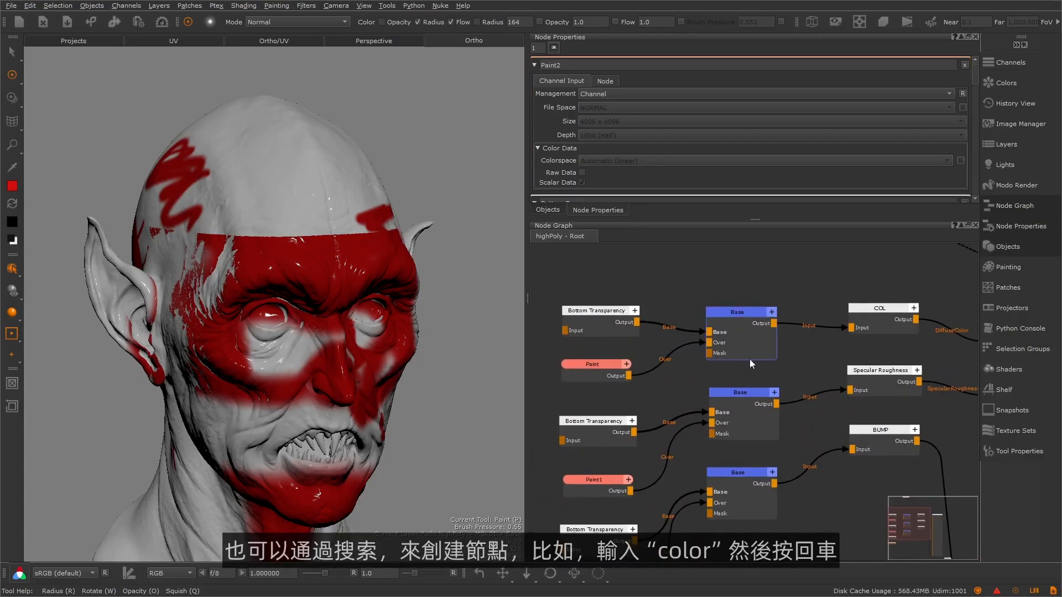
{"action": "middle_click_drag", "start_coordinate": [804, 442], "coordinate": [680, 326]}
{"action": "middle_click_drag", "start_coordinate": [802, 387], "coordinate": [755, 246]}
{"action": "right_click_drag", "start_coordinate": [714, 318], "coordinate": [620, 365], "text": "alt"}
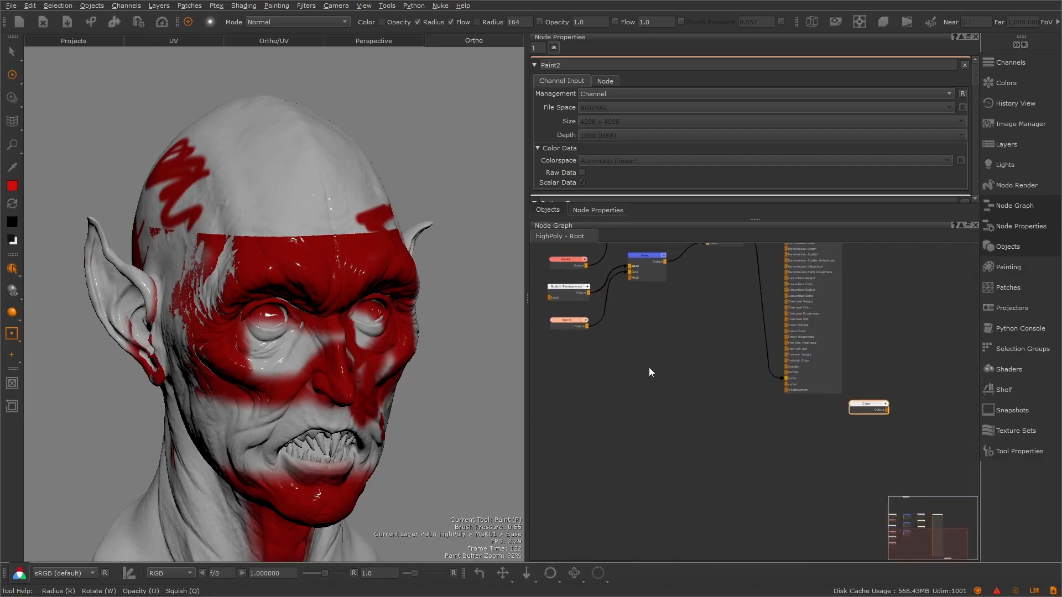
{"action": "middle_click_drag", "start_coordinate": [805, 421], "coordinate": [799, 432]}
{"action": "left_click_drag", "start_coordinate": [863, 415], "coordinate": [669, 336]}
{"action": "middle_click_drag", "start_coordinate": [673, 325], "coordinate": [759, 407]}
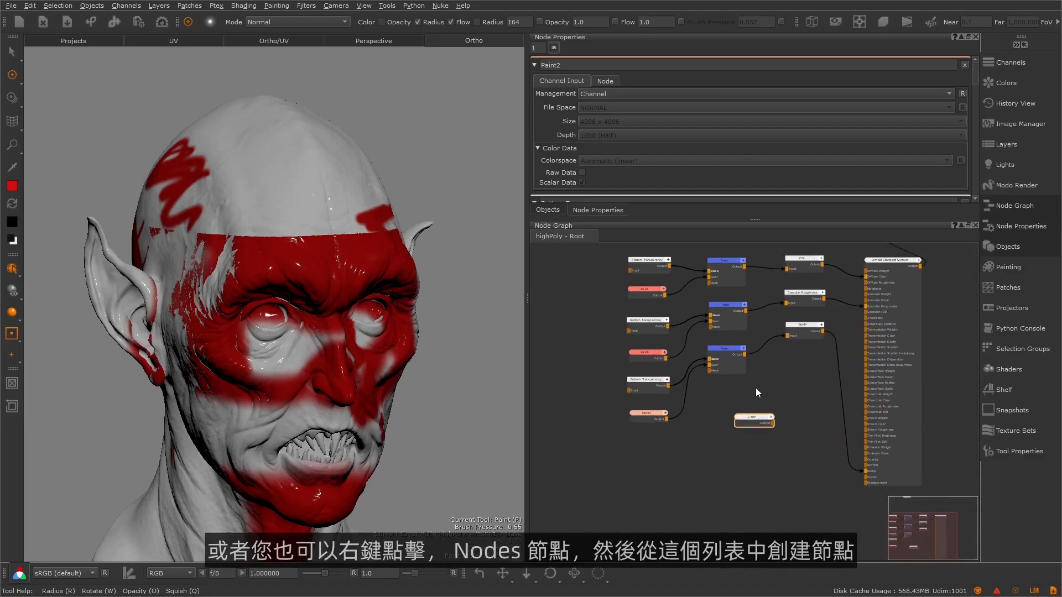
- Create a Color node from the Basic category of the Nodes list, and another one through the node search
{"action": "right_click", "coordinate": [728, 396]}
{"action": "mouse_move", "coordinate": [773, 463]}
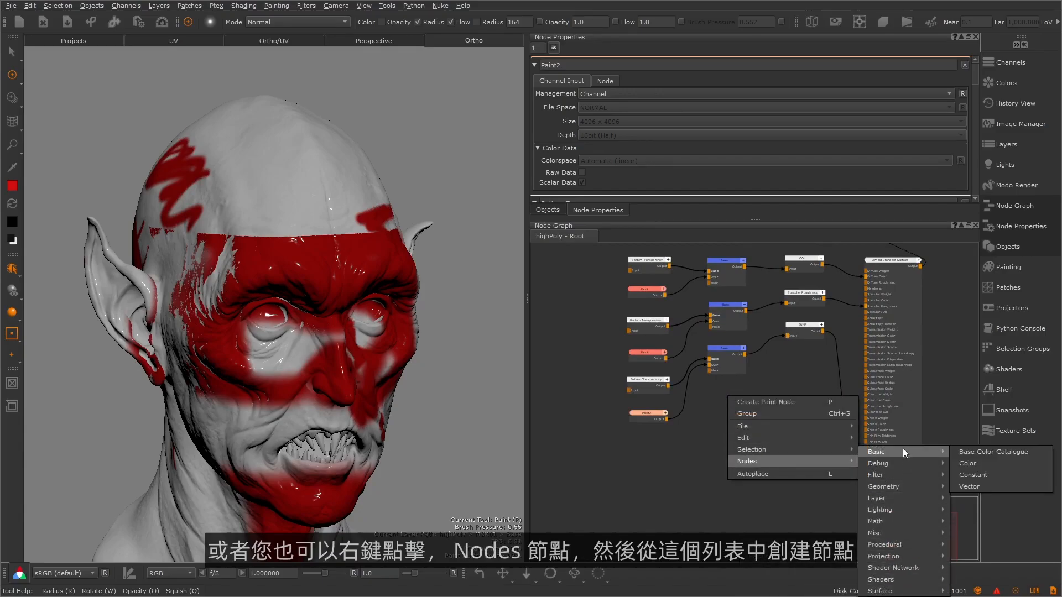
{"action": "left_click", "coordinate": [973, 460]}
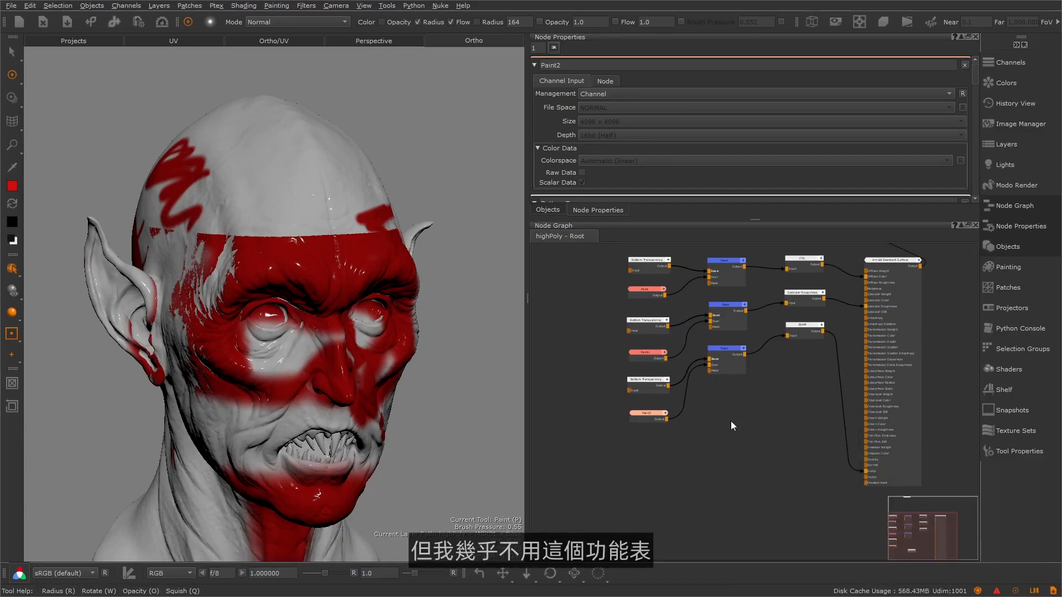
{"action": "key", "text": "Tab"}
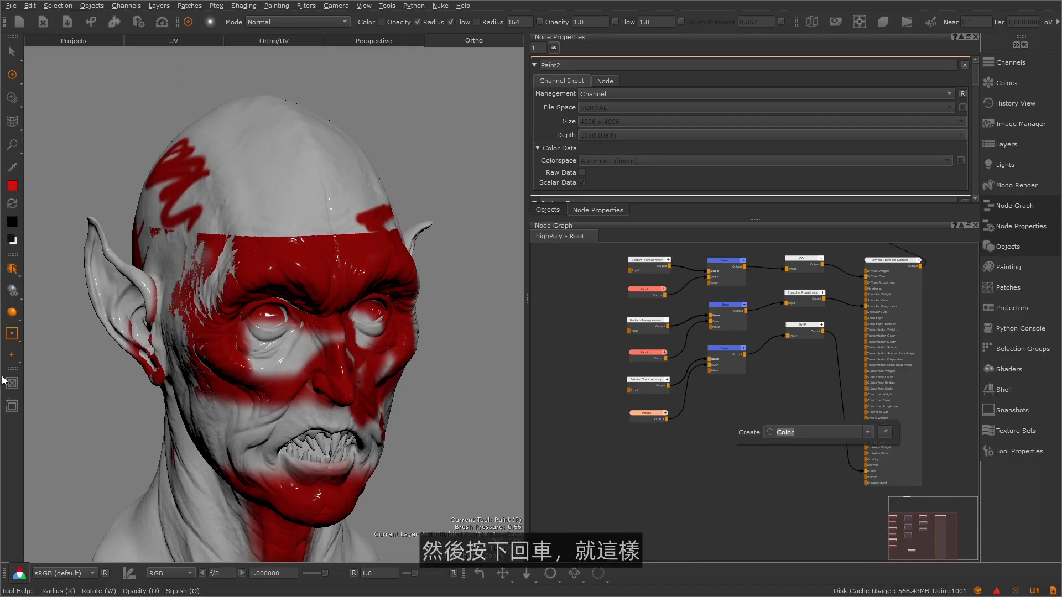
{"action": "key", "text": "Return"}
{"action": "left_click_drag", "start_coordinate": [763, 423], "coordinate": [730, 431]}
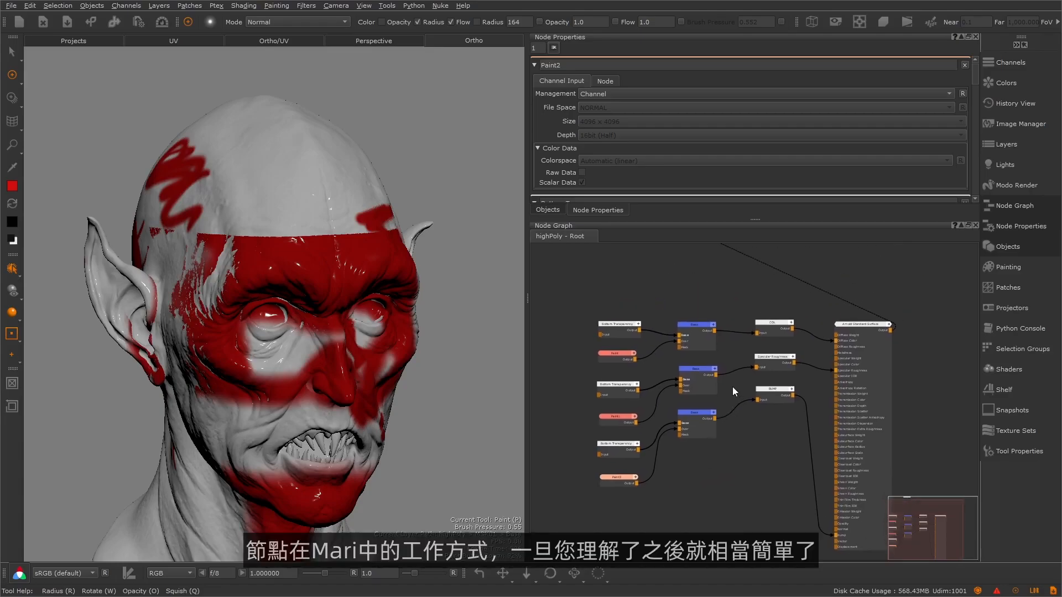
- Widen the Node Graph area and move the Specular Roughness and BUMP node chains down, away from the COL chain
{"action": "left_click_drag", "start_coordinate": [525, 298], "coordinate": [402, 299]}
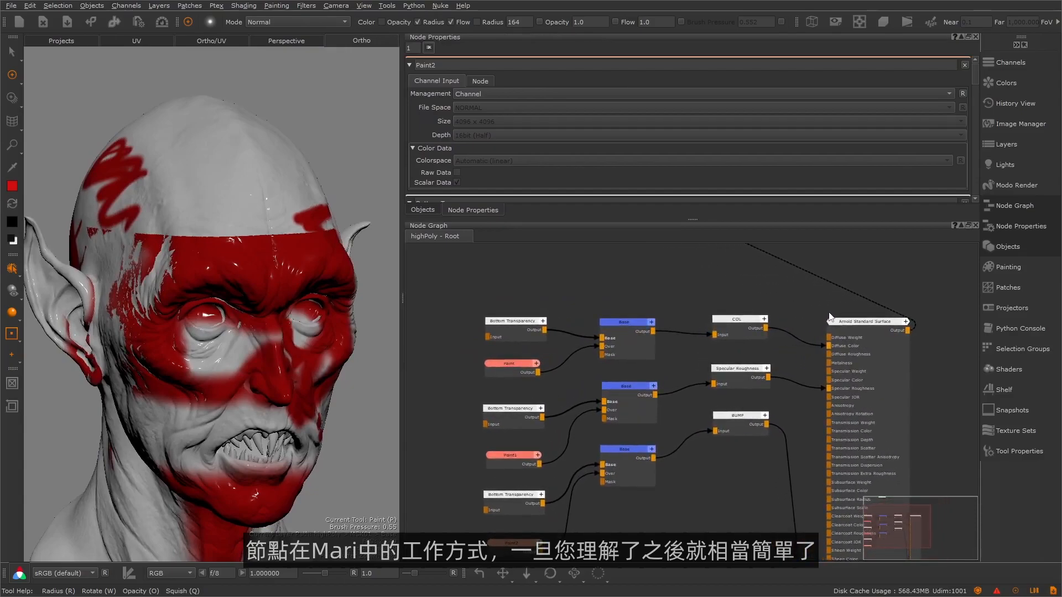
{"action": "scroll", "coordinate": [771, 308], "scroll_direction": "up", "scroll_amount": 2}
{"action": "left_click_drag", "start_coordinate": [763, 484], "coordinate": [460, 370]}
{"action": "left_click_drag", "start_coordinate": [731, 359], "coordinate": [682, 482]}
{"action": "left_click", "coordinate": [741, 362]}
{"action": "middle_click_drag", "start_coordinate": [741, 363], "coordinate": [706, 427]}
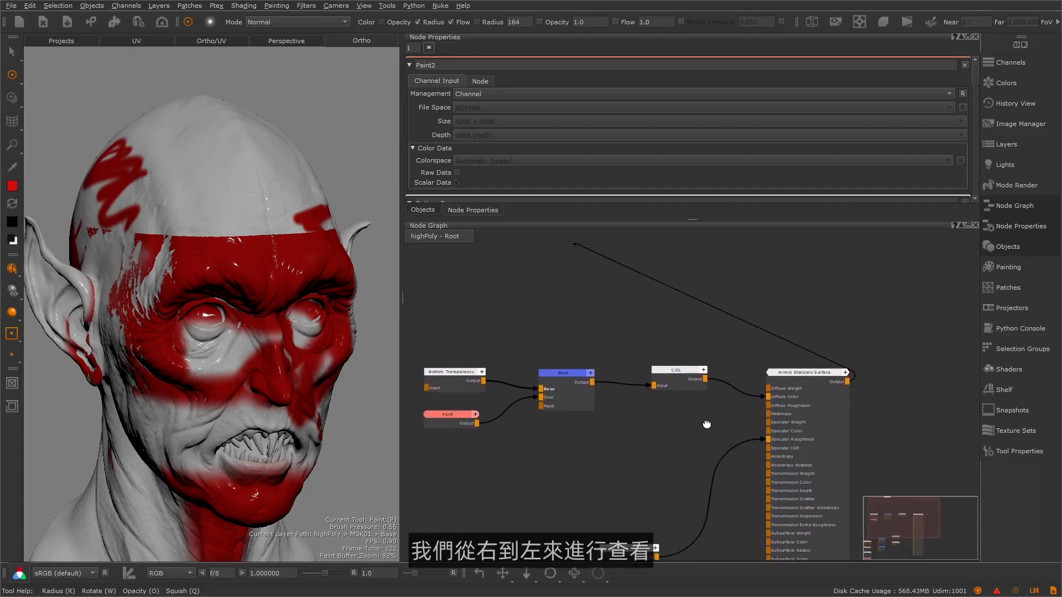
- Open the Arnold Standard Surface properties in an enlarged area, try a lower Specular Weight, and return it to 1.0
{"action": "scroll", "coordinate": [758, 389], "scroll_direction": "up", "scroll_amount": 2}
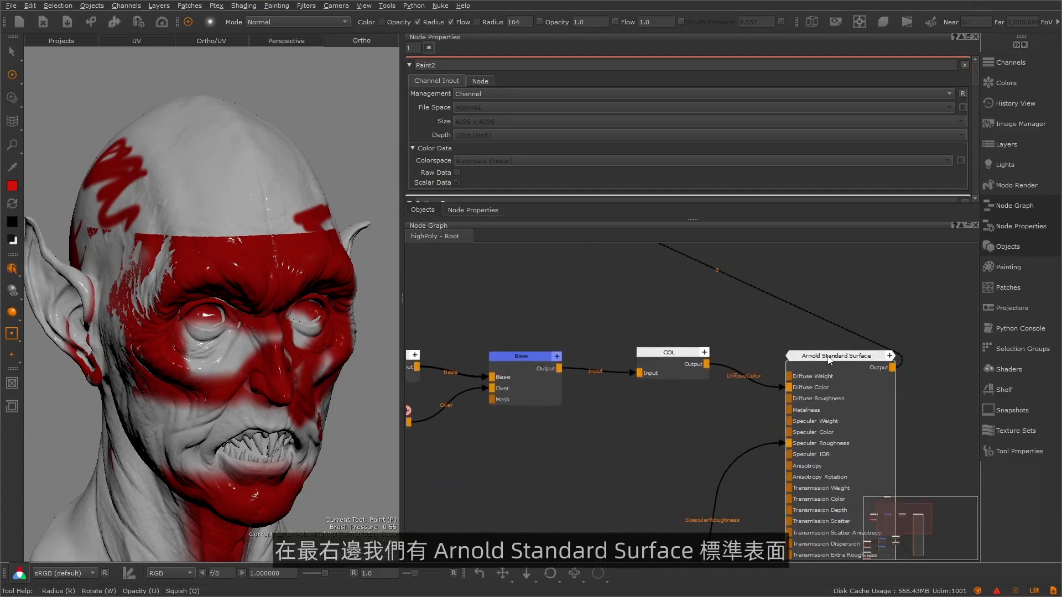
{"action": "left_click", "coordinate": [827, 357]}
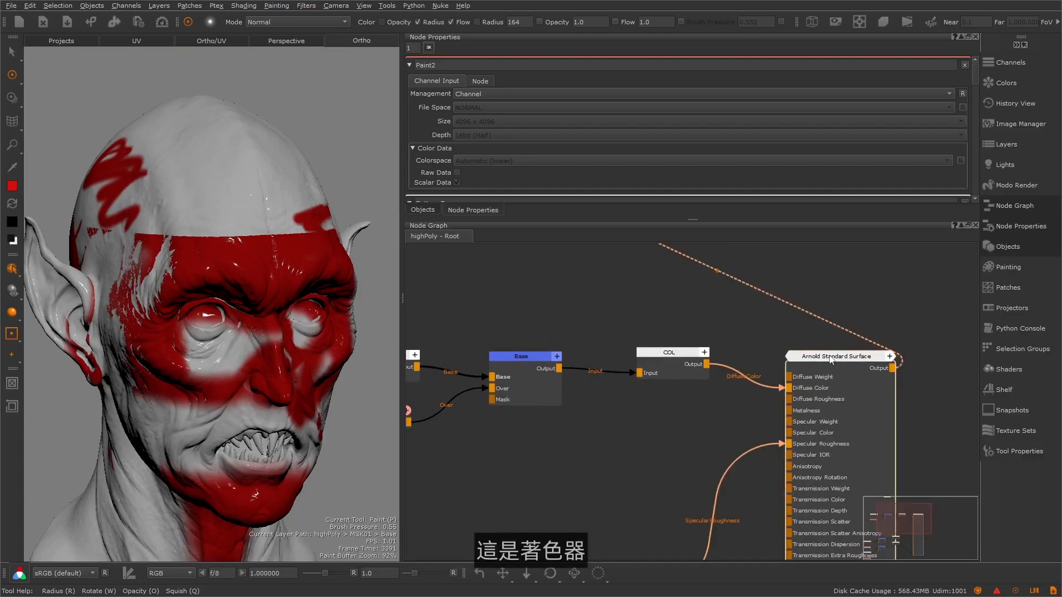
{"action": "left_click_drag", "start_coordinate": [694, 219], "coordinate": [693, 293]}
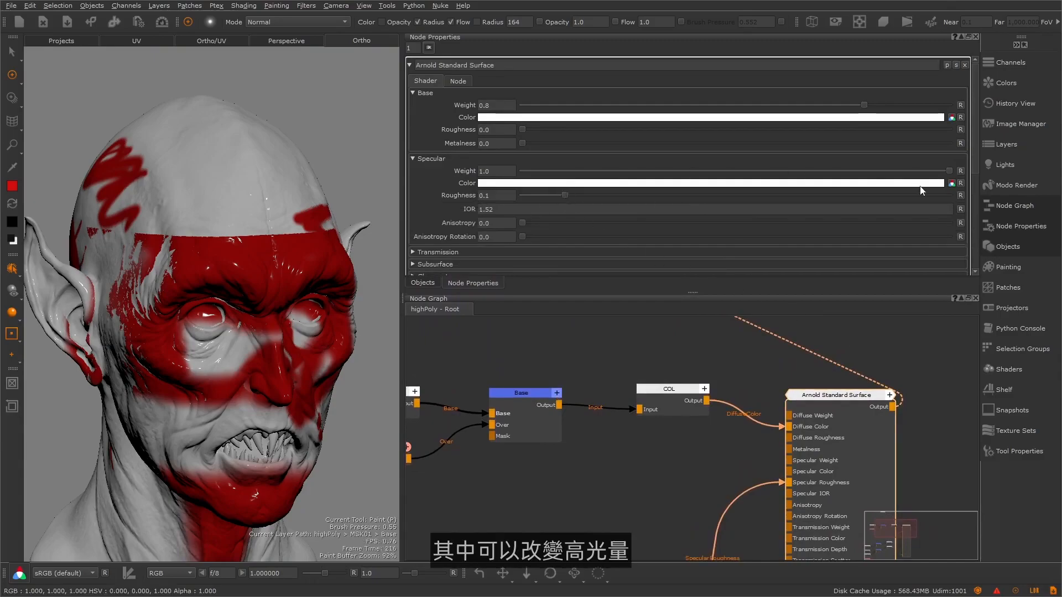
{"action": "left_click_drag", "start_coordinate": [945, 171], "coordinate": [669, 171]}
{"action": "left_click_drag", "start_coordinate": [741, 157], "coordinate": [949, 160]}
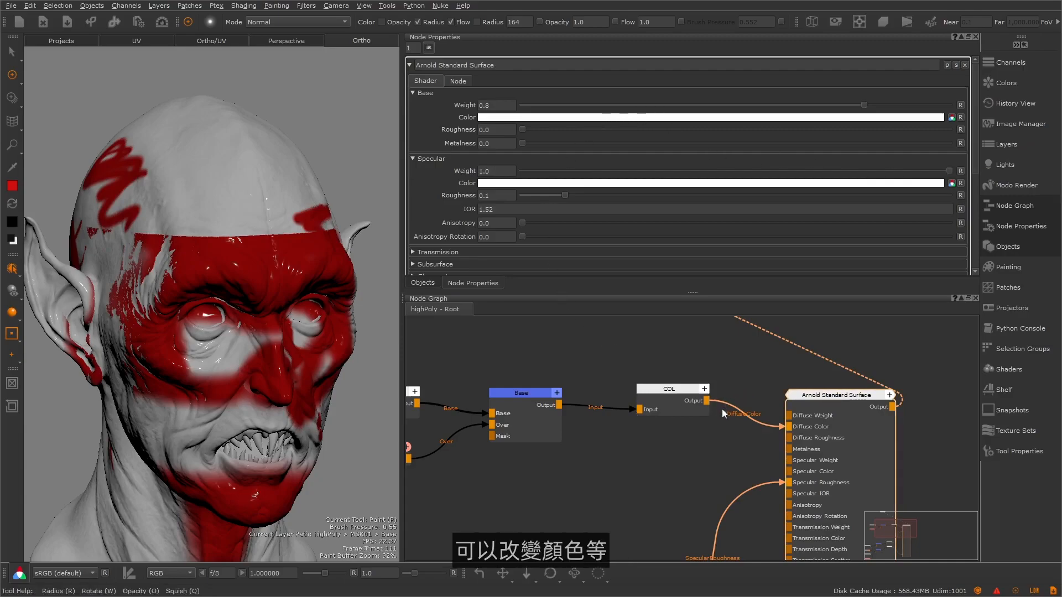
- Examine the shader's Displacement and Bump properties, including the available Bump Mode options
{"action": "middle_click_drag", "start_coordinate": [718, 384], "coordinate": [738, 367]}
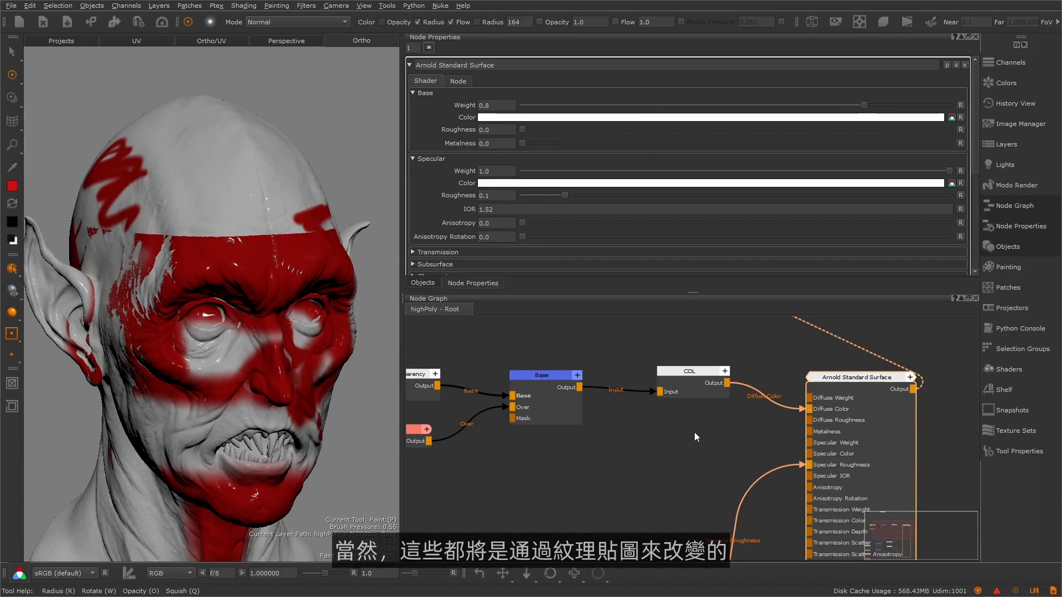
{"action": "left_click_drag", "start_coordinate": [976, 156], "coordinate": [980, 272]}
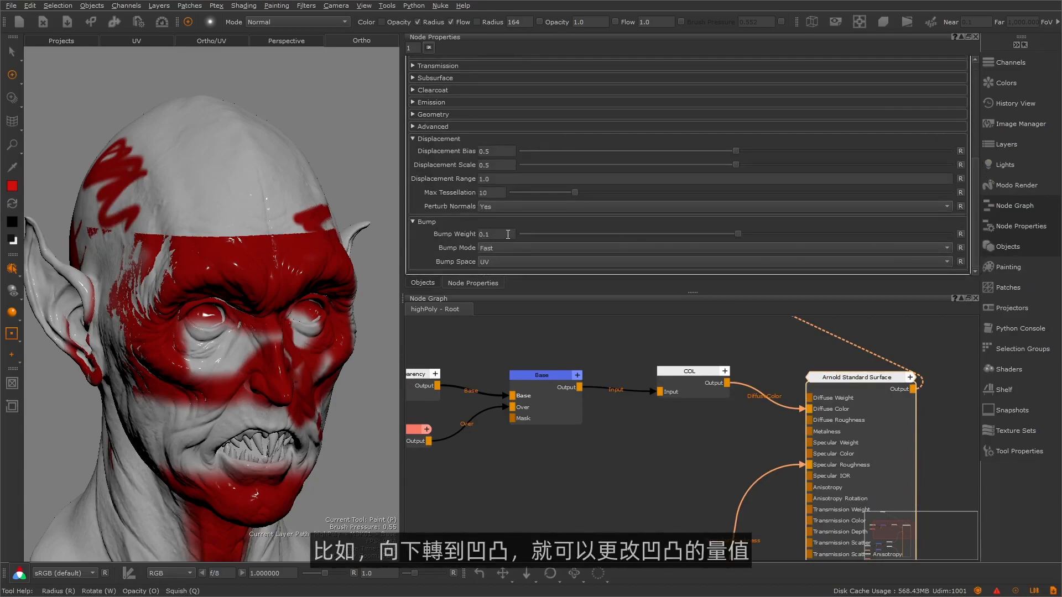
{"action": "left_click", "coordinate": [497, 249]}
{"action": "left_click", "coordinate": [500, 248]}
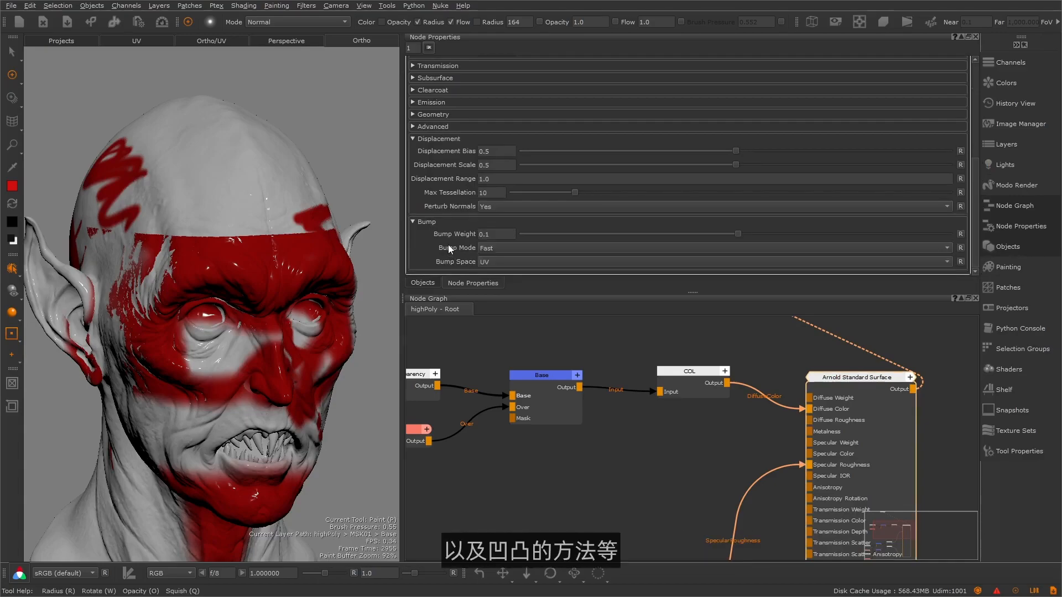
{"action": "left_click", "coordinate": [737, 423]}
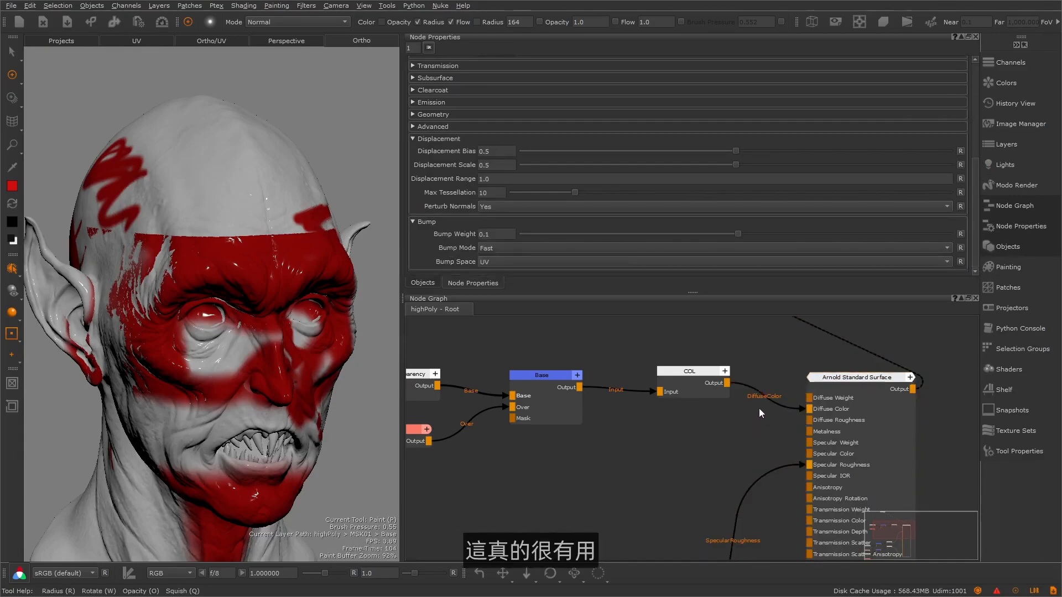
- Open the COL node's properties, review the highPoly channels in the Export Manager, and close it without exporting
{"action": "left_click_drag", "start_coordinate": [859, 383], "coordinate": [861, 373]}
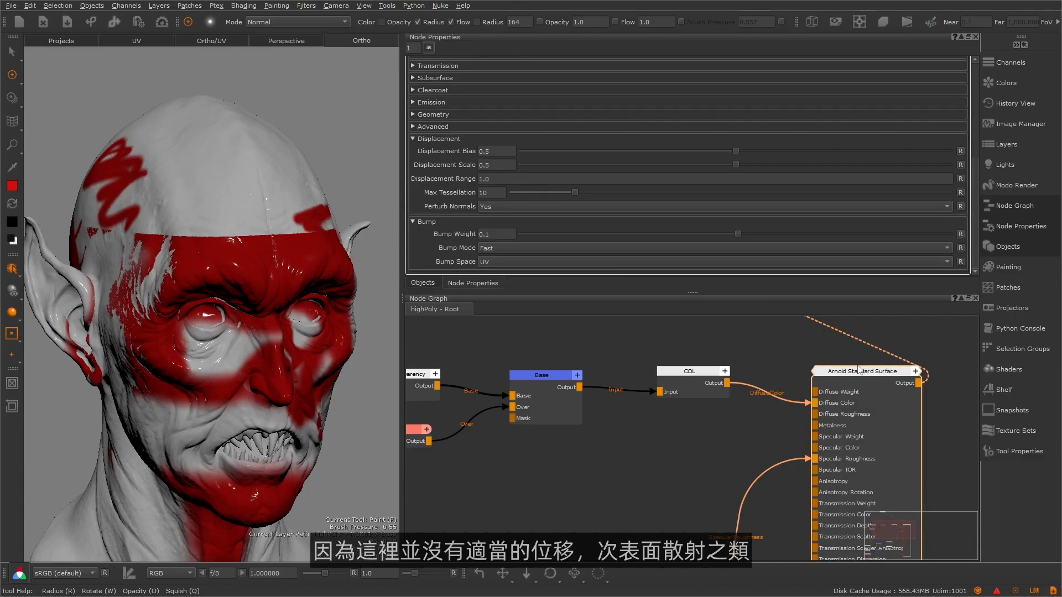
{"action": "middle_click_drag", "start_coordinate": [704, 397], "coordinate": [726, 399]}
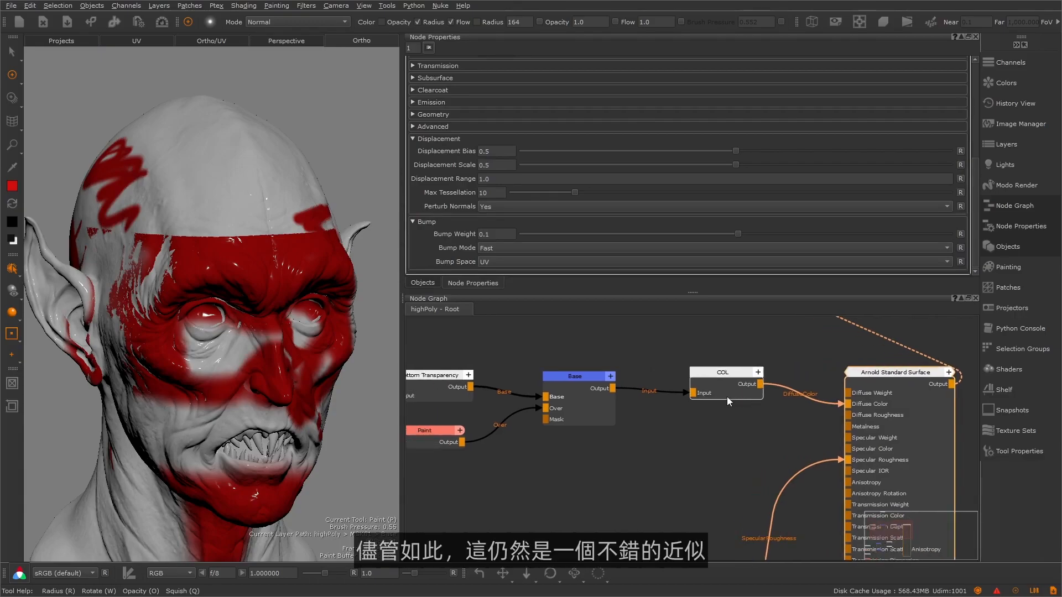
{"action": "left_click", "coordinate": [719, 377]}
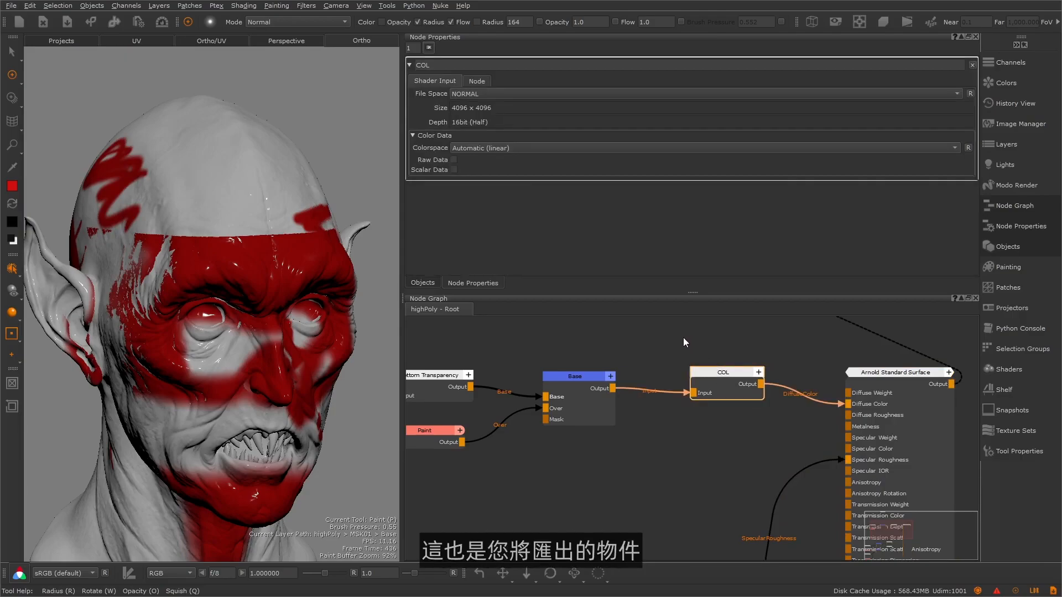
{"action": "left_click", "coordinate": [142, 22]}
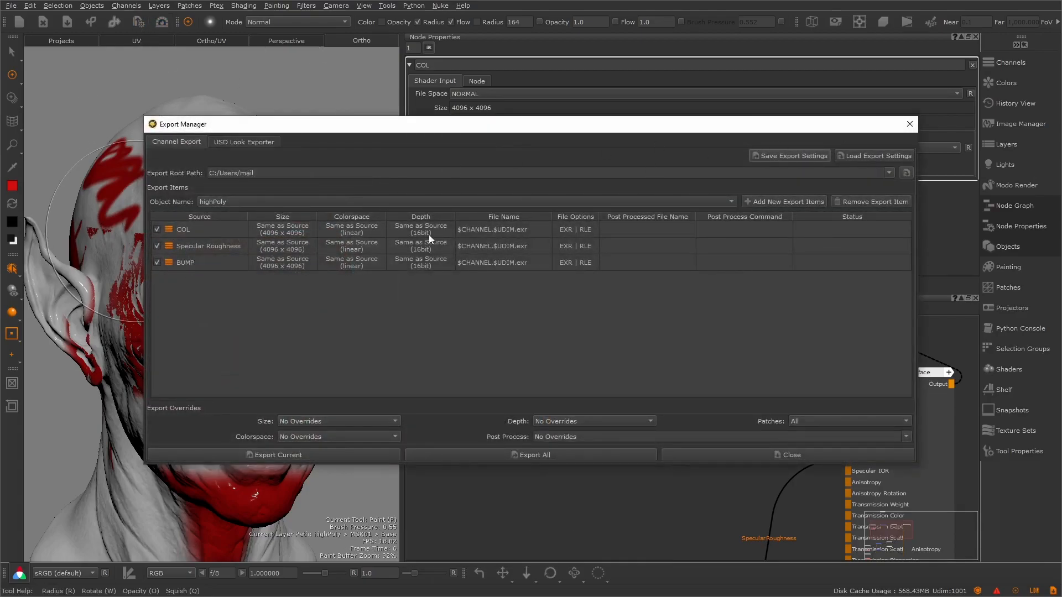
{"action": "left_click", "coordinate": [909, 124]}
{"action": "left_click_drag", "start_coordinate": [718, 372], "coordinate": [724, 371]}
{"action": "middle_click_drag", "start_coordinate": [726, 376], "coordinate": [780, 378]}
{"action": "left_click", "coordinate": [704, 475]}
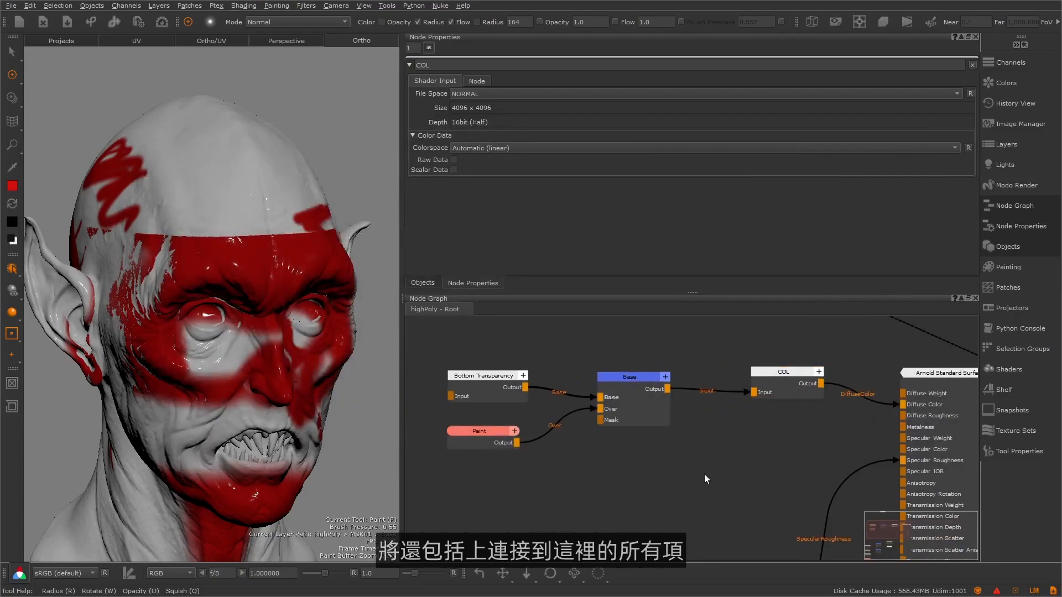
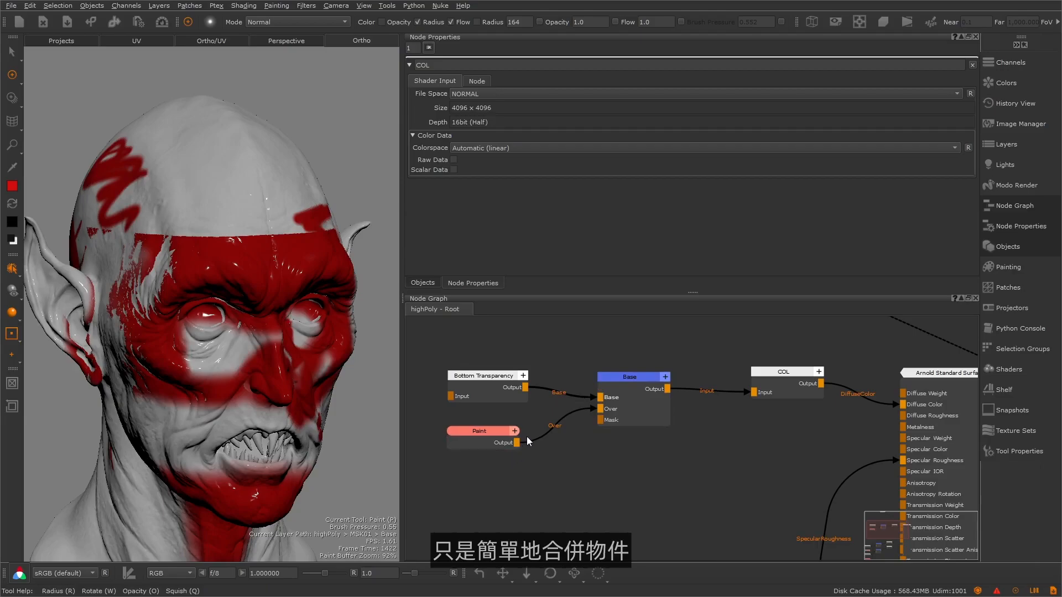
- Delete the Bottom Transparency, Paint and Base nodes feeding the COL, Specular Roughness and BUMP nodes
{"action": "left_click_drag", "start_coordinate": [491, 380], "coordinate": [485, 379]}
{"action": "left_click", "coordinate": [479, 433]}
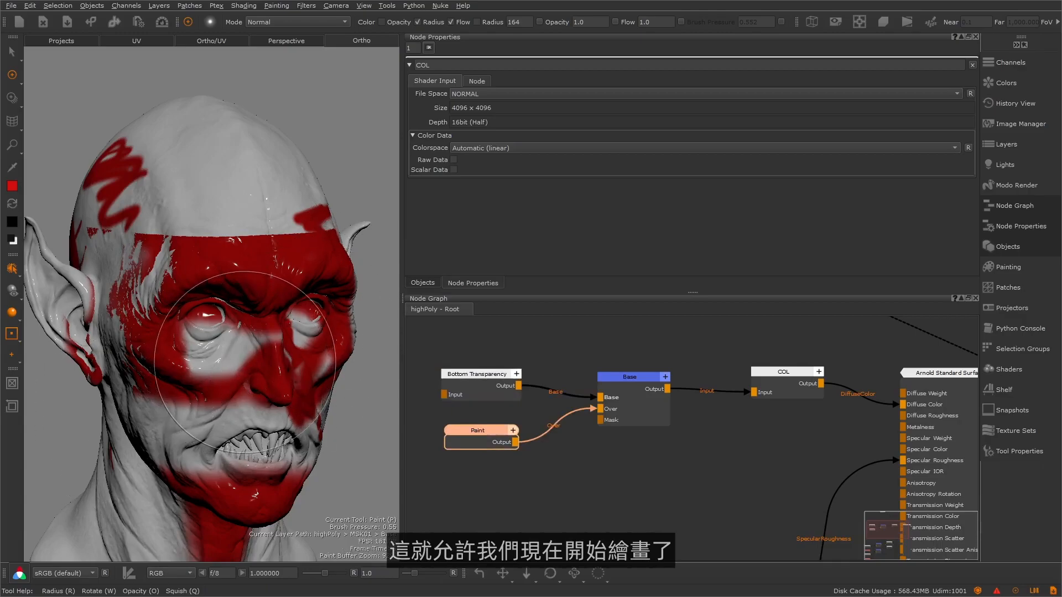
{"action": "left_click_drag", "start_coordinate": [671, 520], "coordinate": [403, 323]}
{"action": "key", "text": "Delete"}
{"action": "middle_click_drag", "start_coordinate": [736, 547], "coordinate": [732, 409]}
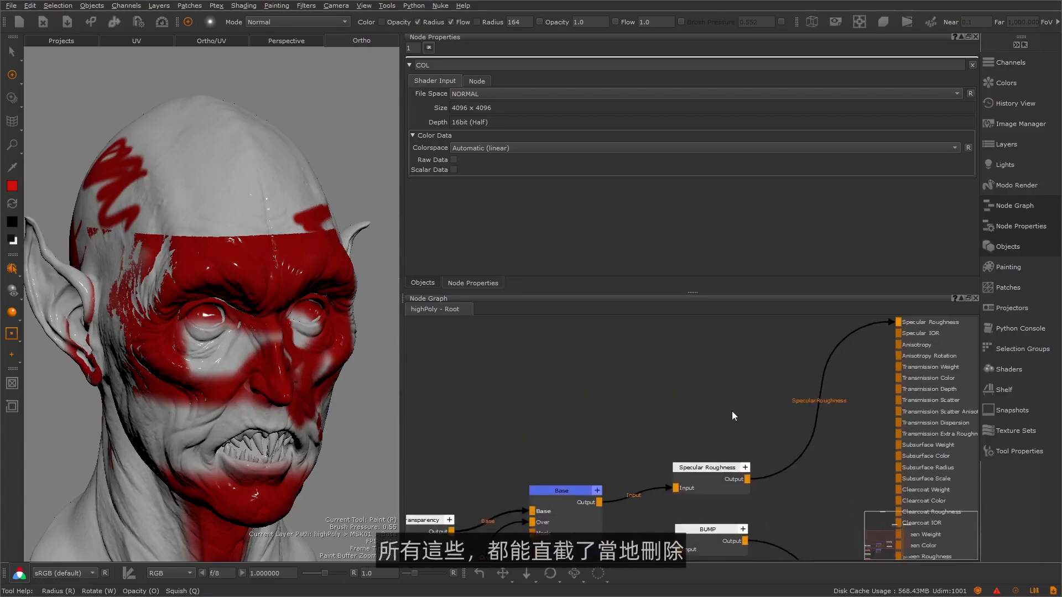
{"action": "scroll", "coordinate": [764, 430], "scroll_direction": "down", "scroll_amount": 5}
{"action": "middle_click_drag", "start_coordinate": [624, 473], "coordinate": [639, 397]}
{"action": "mouse_move", "coordinate": [707, 340]}
{"action": "left_mouse_down"}
{"action": "mouse_move", "coordinate": [536, 573]}
{"action": "mouse_move", "coordinate": [522, 573]}
{"action": "left_mouse_up"}
{"action": "key", "text": "Delete"}
{"action": "middle_click_drag", "start_coordinate": [696, 364], "coordinate": [658, 532]}
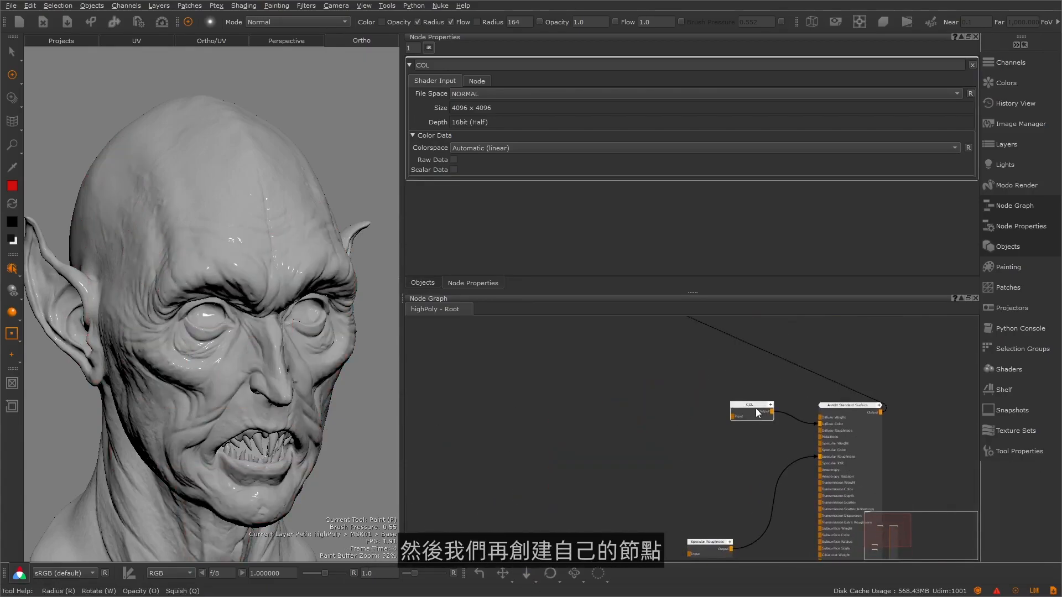
- Move the COL node farther away from the Arnold Standard Surface node
{"action": "left_click_drag", "start_coordinate": [756, 411], "coordinate": [725, 413]}
{"action": "scroll", "coordinate": [687, 417], "scroll_direction": "up", "scroll_amount": 3}
{"action": "left_click", "coordinate": [693, 452]}
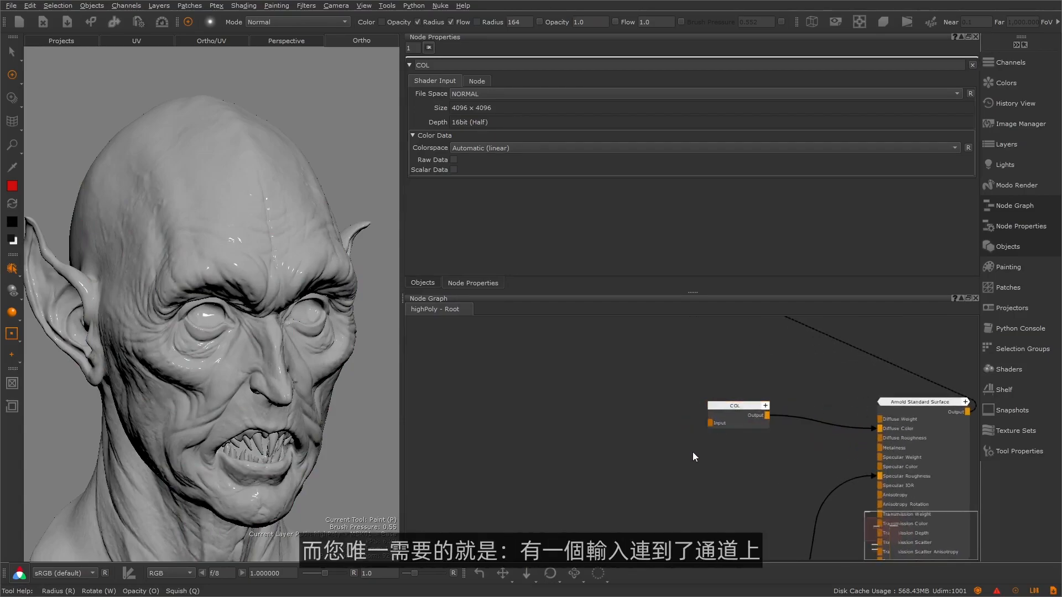
{"action": "left_click", "coordinate": [761, 411]}
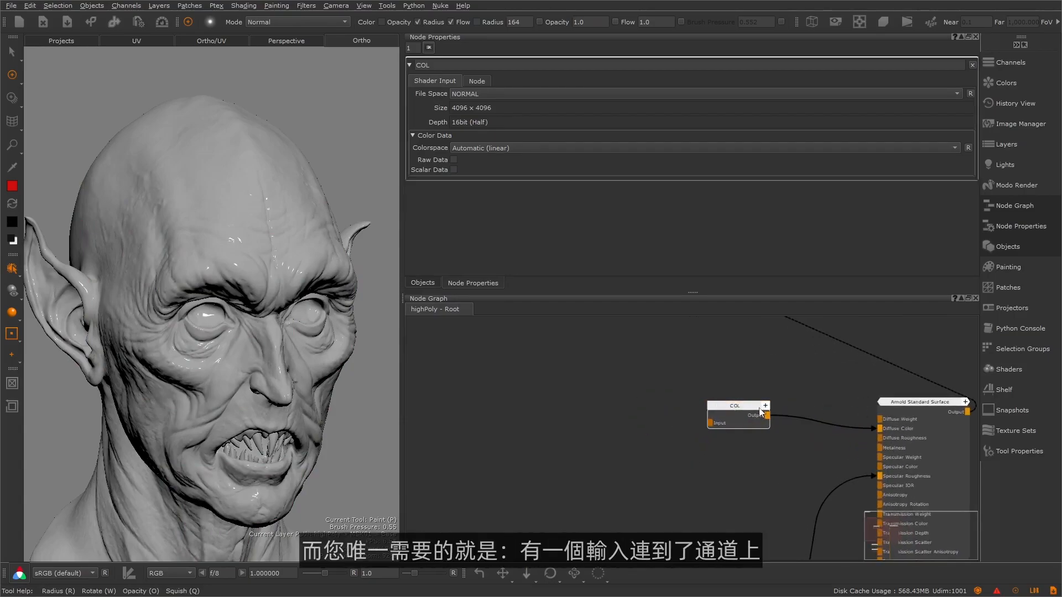
{"action": "left_click", "coordinate": [657, 418]}
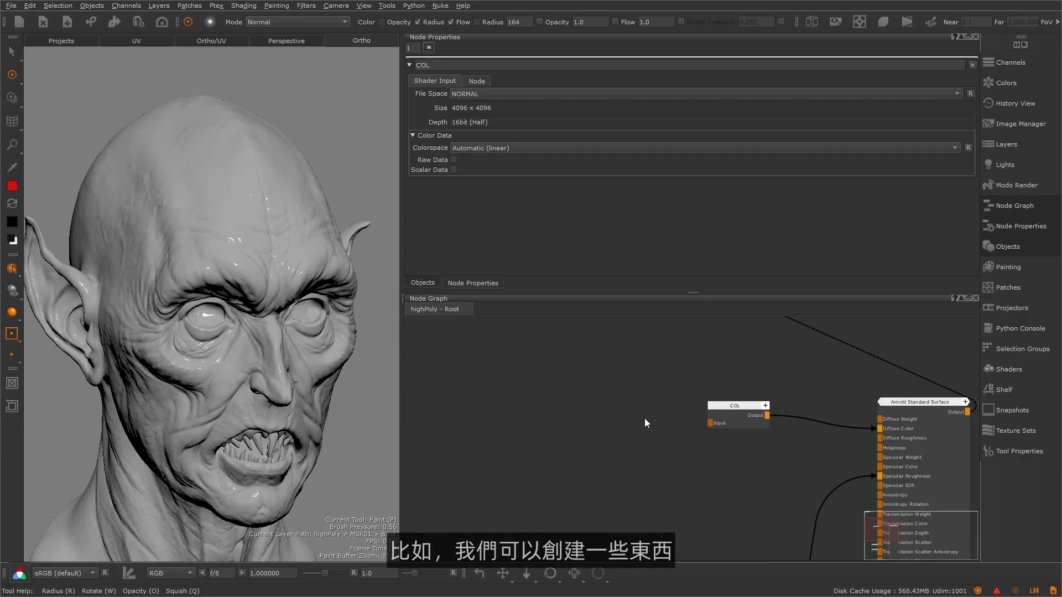
- Create a Color node through the node search and place it on the input side of the COL node
{"action": "key", "text": "Tab"}
{"action": "type", "text": "Color"}
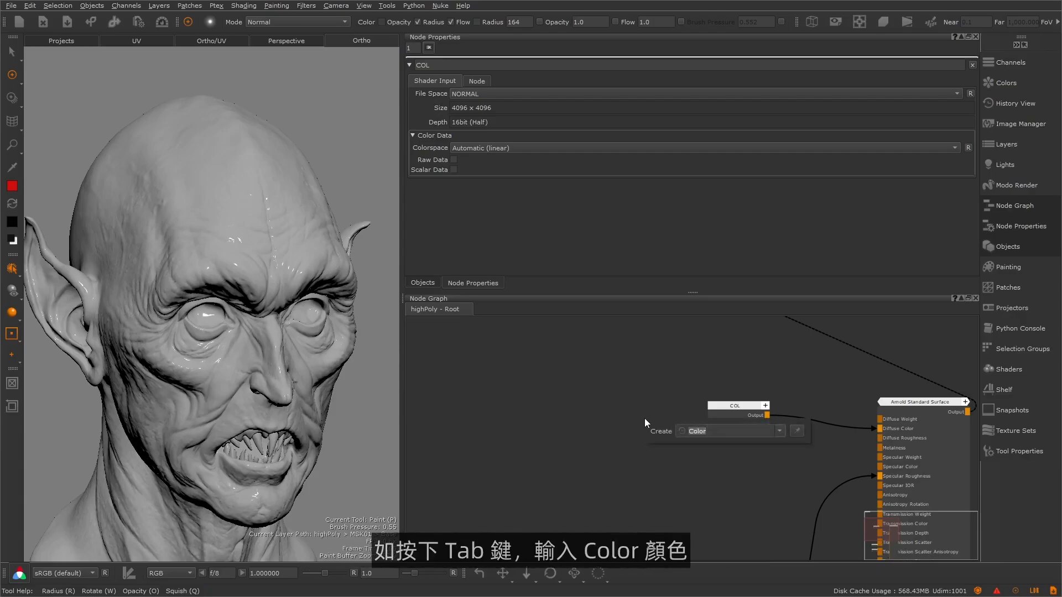
{"action": "key", "text": "Return"}
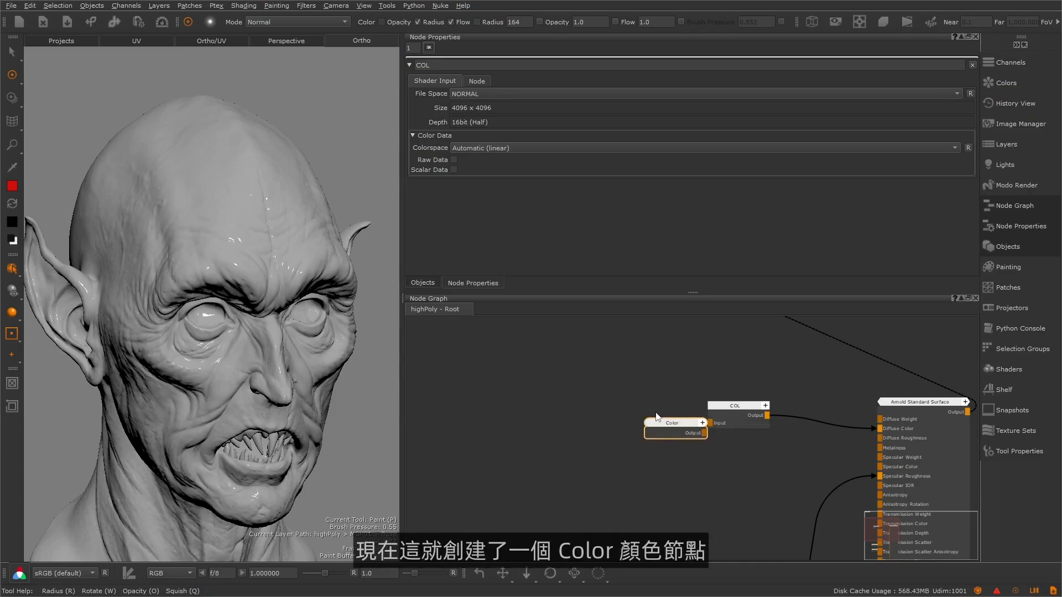
{"action": "left_click_drag", "start_coordinate": [672, 423], "coordinate": [607, 398]}
- Set the Color node to a muted red and connect its output to the COL node's input
{"action": "double_click", "coordinate": [607, 399]}
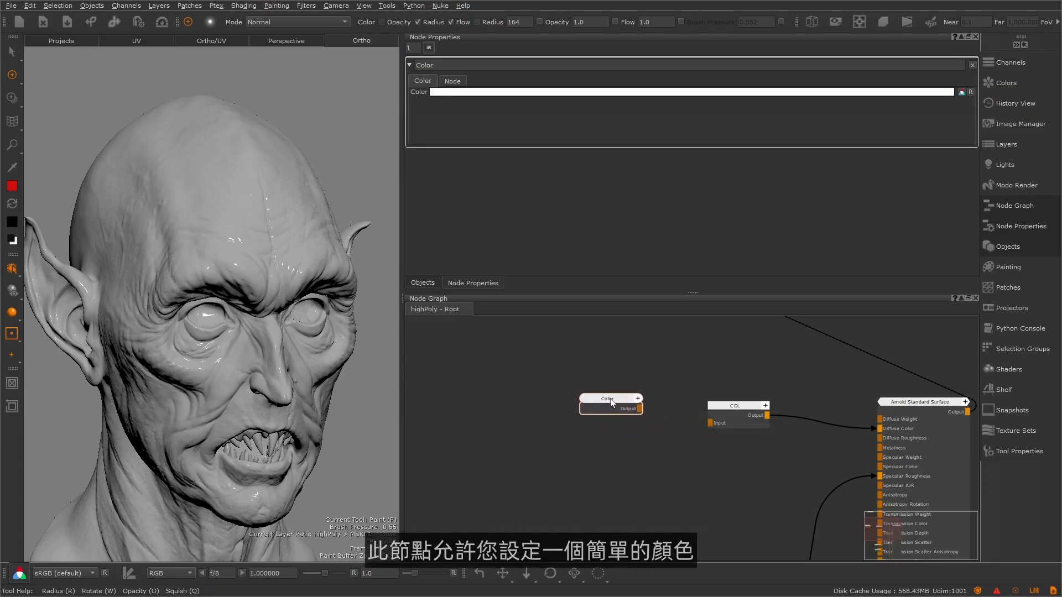
{"action": "left_click", "coordinate": [492, 92]}
{"action": "left_click", "coordinate": [764, 278]}
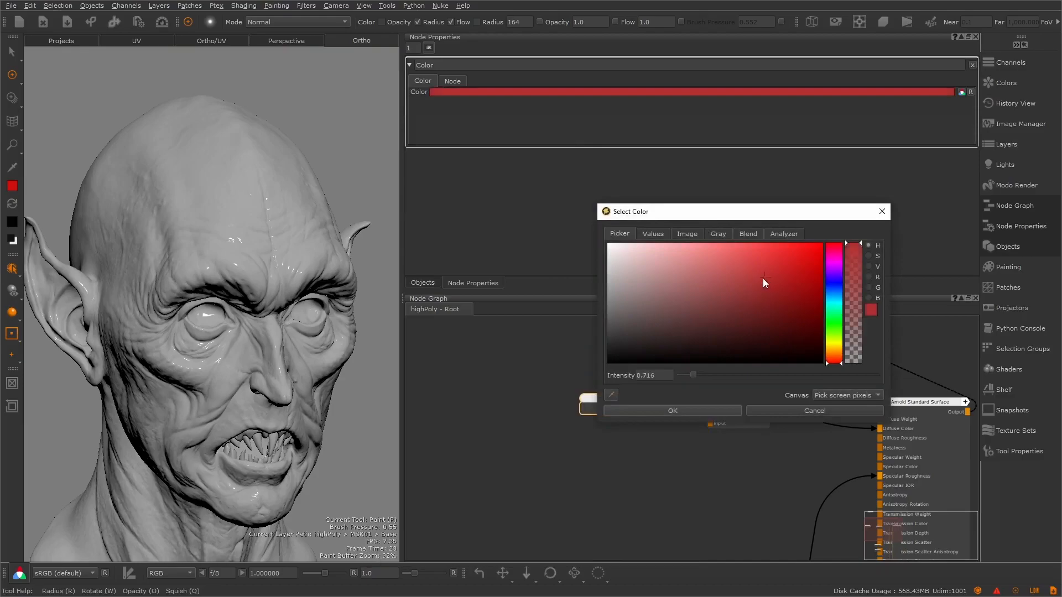
{"action": "left_click", "coordinate": [710, 412]}
{"action": "left_click_drag", "start_coordinate": [641, 409], "coordinate": [719, 424]}
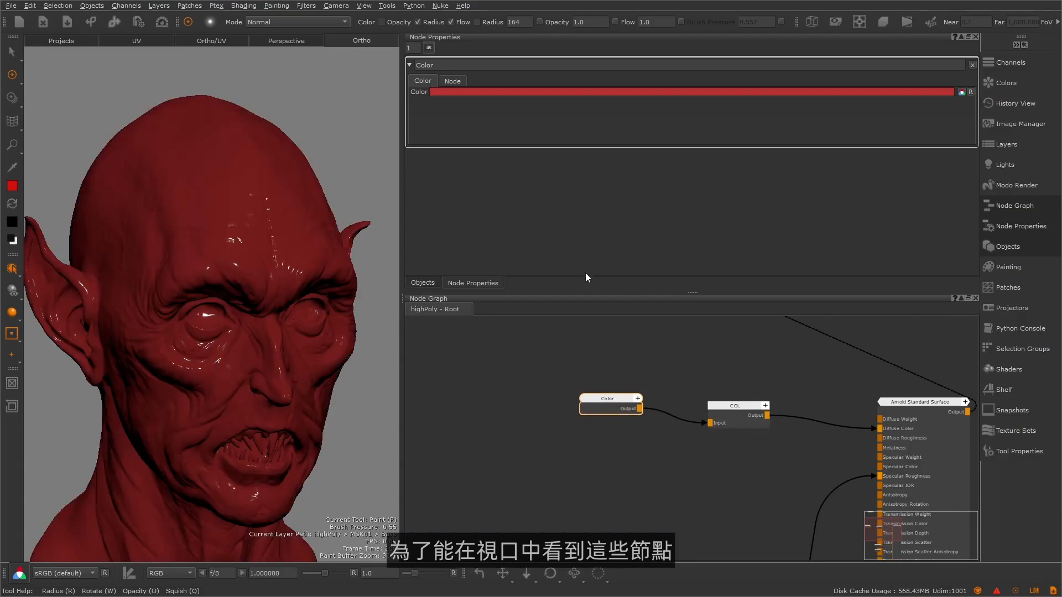
{"action": "left_click_drag", "start_coordinate": [603, 412], "coordinate": [593, 423]}
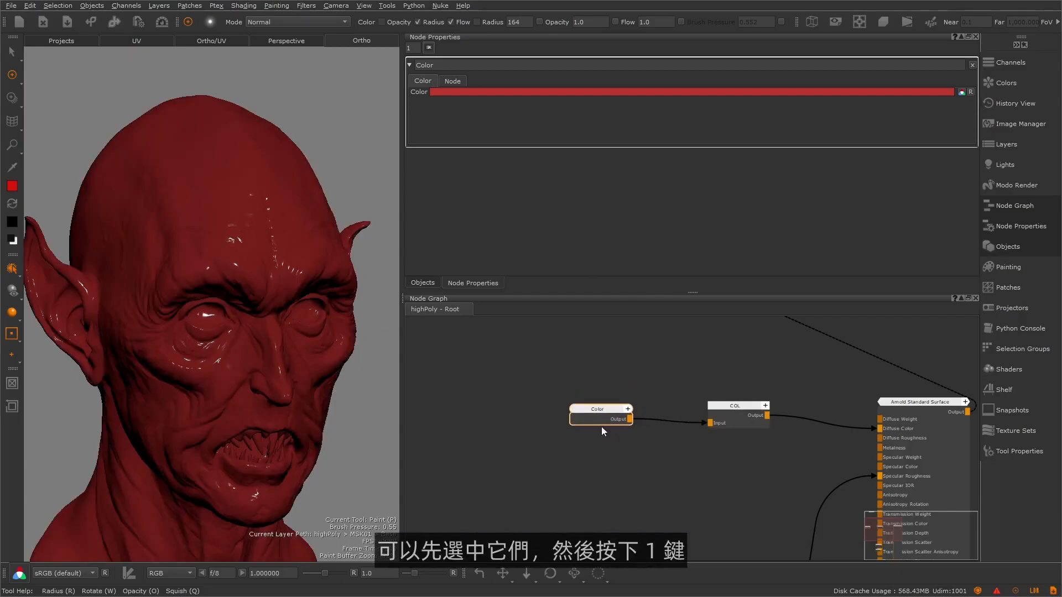
- View the Color, COL and Arnold Standard Surface nodes in turn in the viewport through viewer port 1
{"action": "key", "text": "1"}
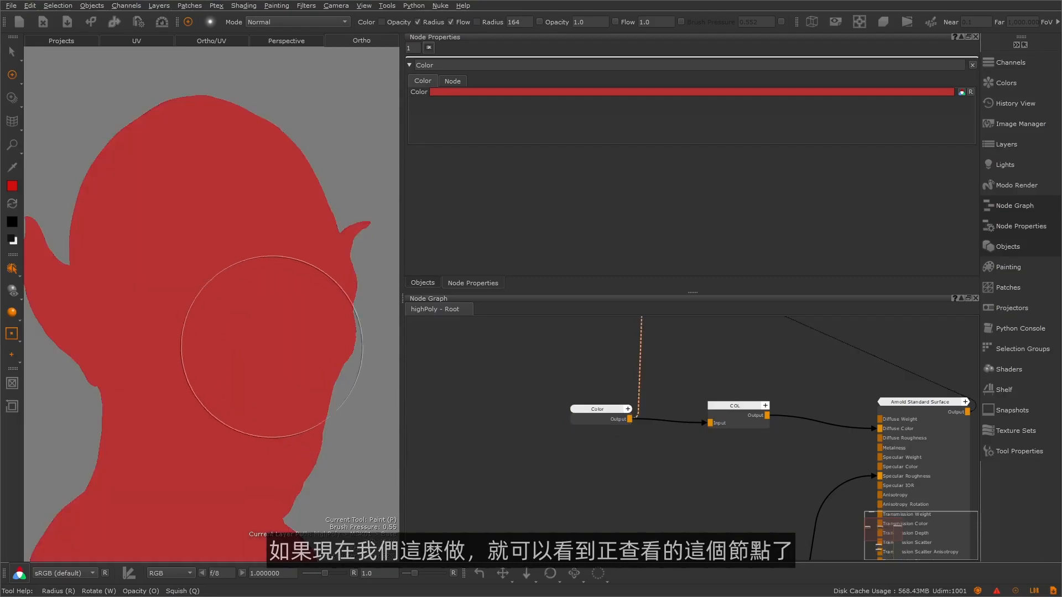
{"action": "left_click", "coordinate": [691, 410]}
{"action": "middle_click_drag", "start_coordinate": [724, 445], "coordinate": [528, 429]}
{"action": "key", "text": "1"}
{"action": "left_click", "coordinate": [625, 408]}
{"action": "left_click", "coordinate": [708, 399]}
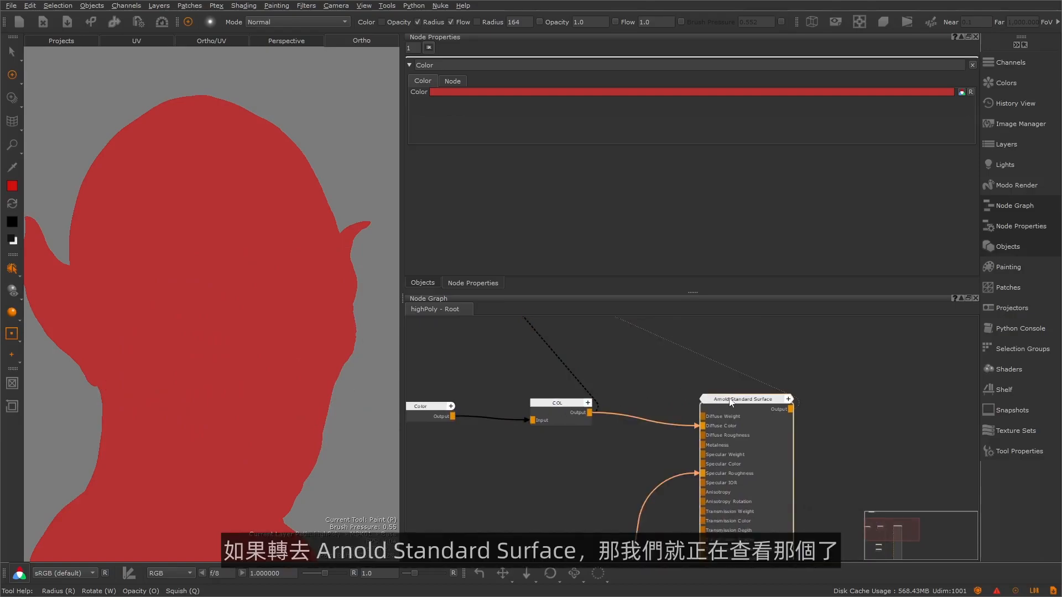
{"action": "key", "text": "1"}
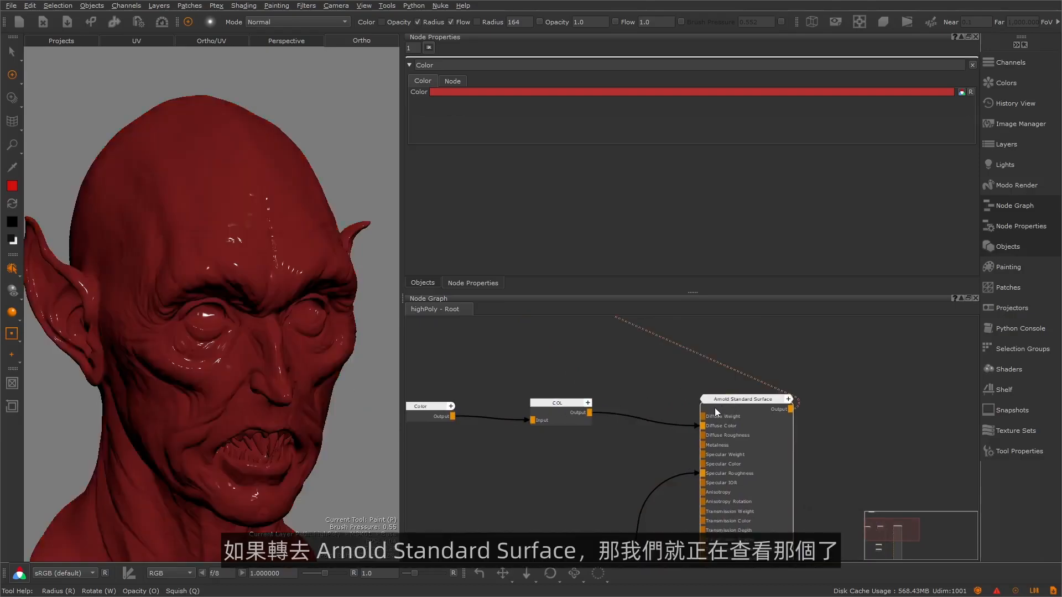
- View the Specular Roughness node alone in the viewport through viewer port 1
{"action": "middle_click_drag", "start_coordinate": [562, 485], "coordinate": [644, 432]}
{"action": "left_click_drag", "start_coordinate": [645, 433], "coordinate": [635, 362]}
{"action": "middle_click_drag", "start_coordinate": [635, 363], "coordinate": [602, 435]}
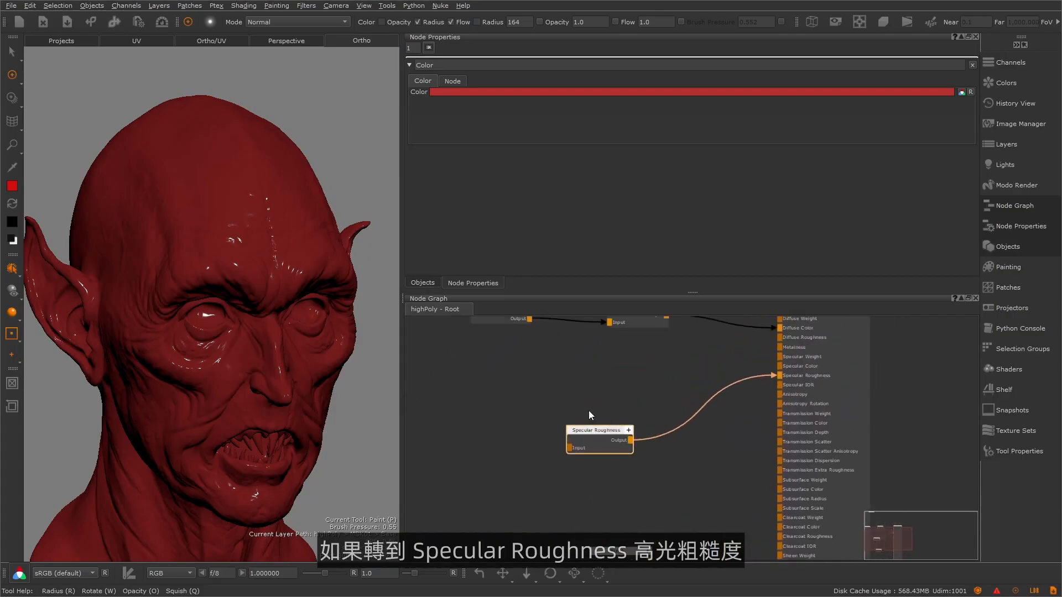
{"action": "left_click_drag", "start_coordinate": [613, 430], "coordinate": [621, 424]}
{"action": "key", "text": "1"}
- Switch viewer port 1 back through the Arnold Standard Surface and COL nodes to the Color node
{"action": "middle_click_drag", "start_coordinate": [648, 377], "coordinate": [605, 460]}
{"action": "left_click", "coordinate": [766, 391]}
{"action": "key", "text": "1"}
{"action": "left_click", "coordinate": [587, 392]}
{"action": "key", "text": "1"}
{"action": "left_click", "coordinate": [457, 393]}
{"action": "key", "text": "1"}
- Move the Viewer node between the COL and Arnold Standard Surface nodes and expand it to show its input ports
{"action": "left_click", "coordinate": [544, 361]}
{"action": "middle_click_drag", "start_coordinate": [544, 360], "coordinate": [601, 480]}
{"action": "left_click", "coordinate": [630, 493]}
{"action": "left_click_drag", "start_coordinate": [629, 494], "coordinate": [633, 493]}
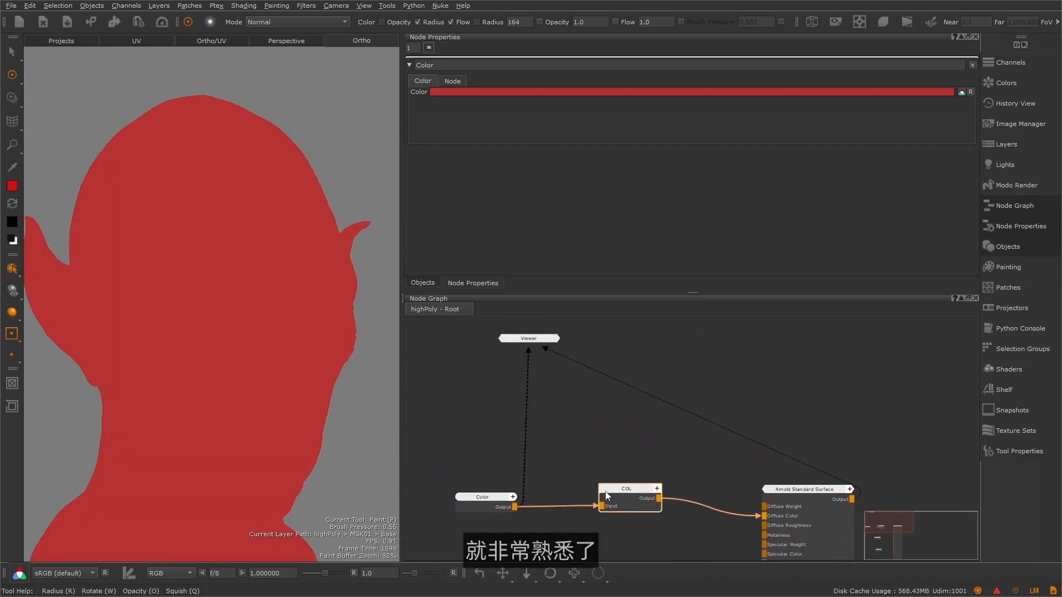
{"action": "left_click", "coordinate": [616, 494]}
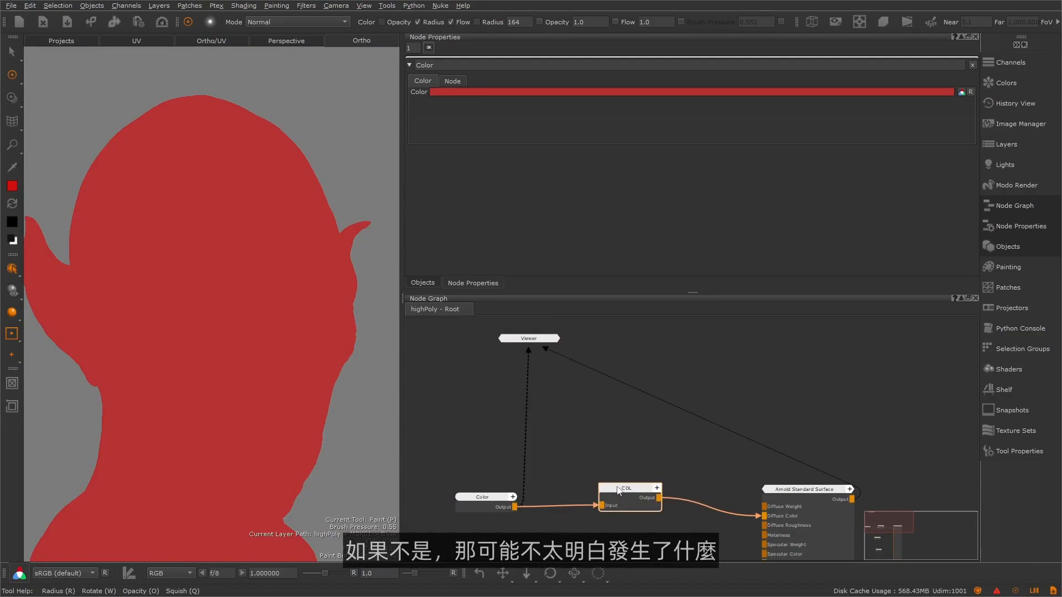
{"action": "left_click_drag", "start_coordinate": [534, 342], "coordinate": [701, 337]}
{"action": "key", "text": "shift+s"}
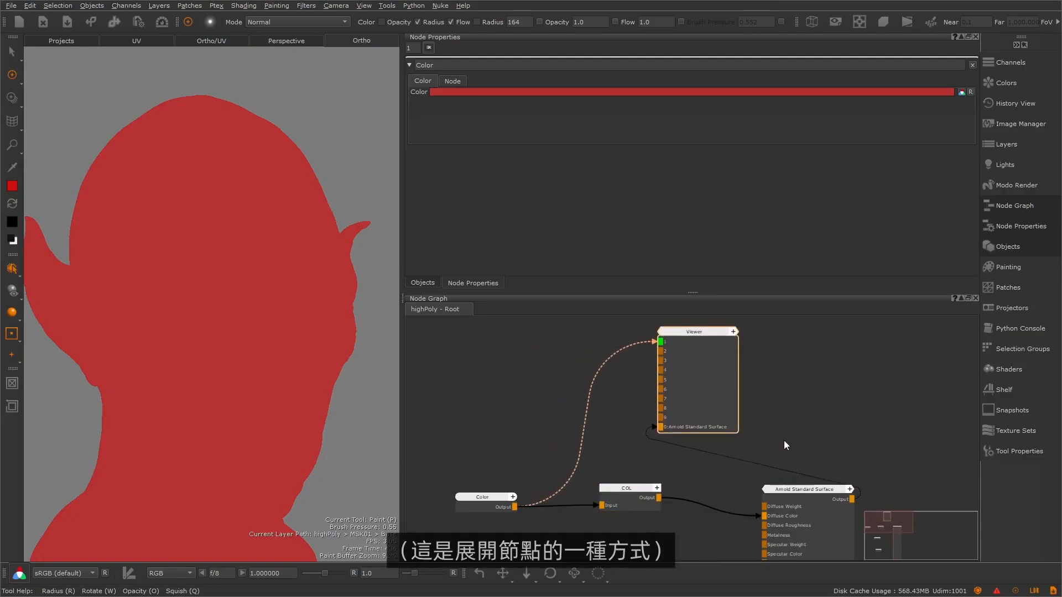
- Collapse the COL and Color nodes and expand them again to demonstrate toggling the node display
{"action": "middle_click_drag", "start_coordinate": [789, 440], "coordinate": [776, 428]}
{"action": "left_click", "coordinate": [622, 481]}
{"action": "key", "text": "shift+s"}
{"action": "key", "text": "shift+s"}
{"action": "key", "text": "shift+s"}
{"action": "left_click", "coordinate": [470, 498]}
{"action": "key", "text": "shift+s"}
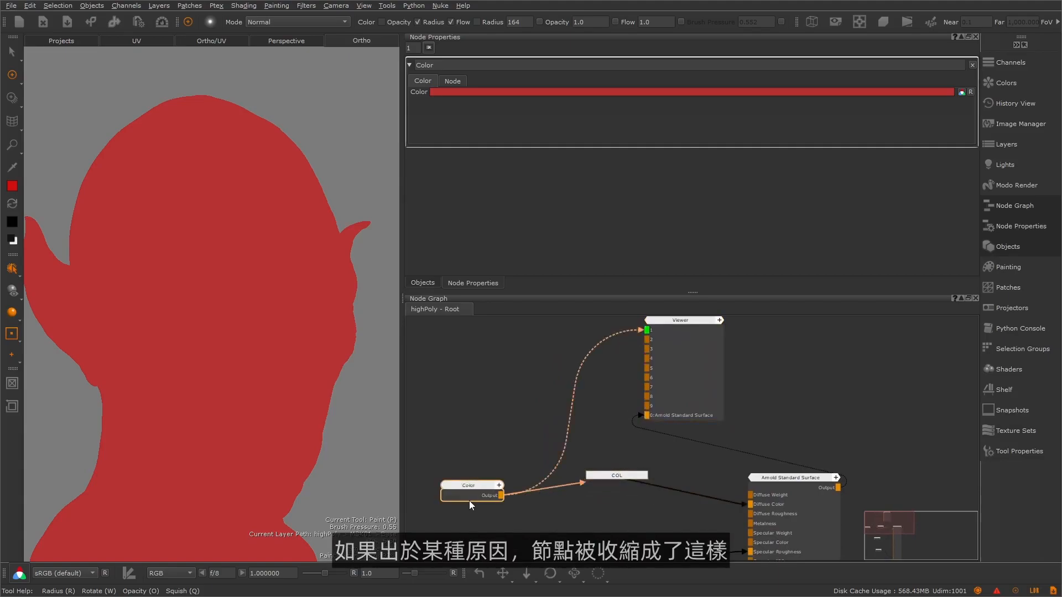
{"action": "left_click", "coordinate": [622, 480]}
{"action": "key", "text": "shift+s"}
{"action": "left_click", "coordinate": [483, 487]}
{"action": "key", "text": "shift+s"}
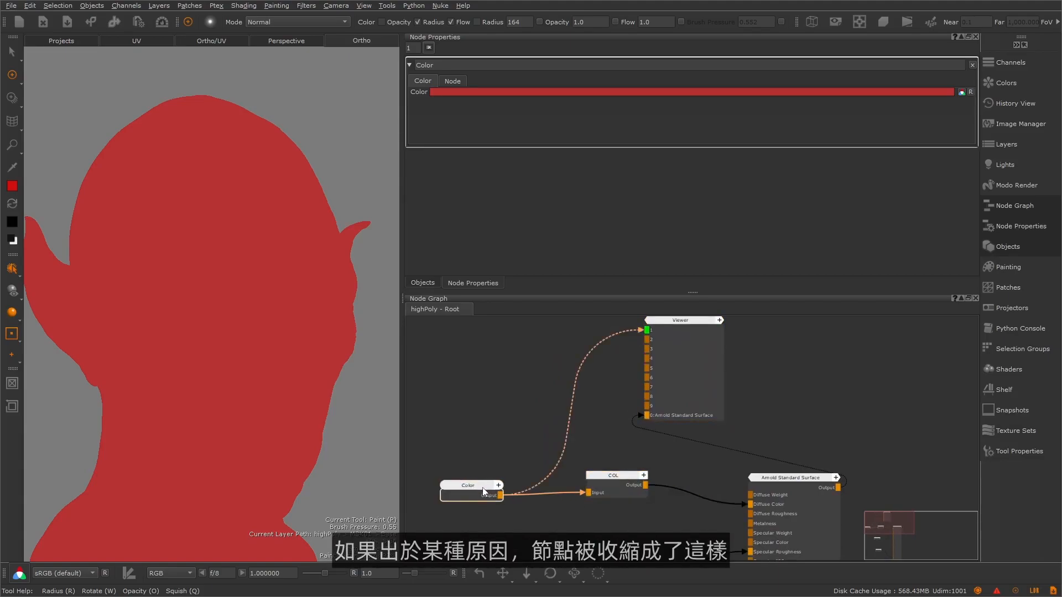
- Collapse the Viewer node and expand it again
{"action": "left_click", "coordinate": [628, 486]}
{"action": "left_click", "coordinate": [475, 490]}
{"action": "left_click", "coordinate": [666, 390]}
{"action": "key", "text": "shift+s"}
{"action": "key", "text": "shift+s"}
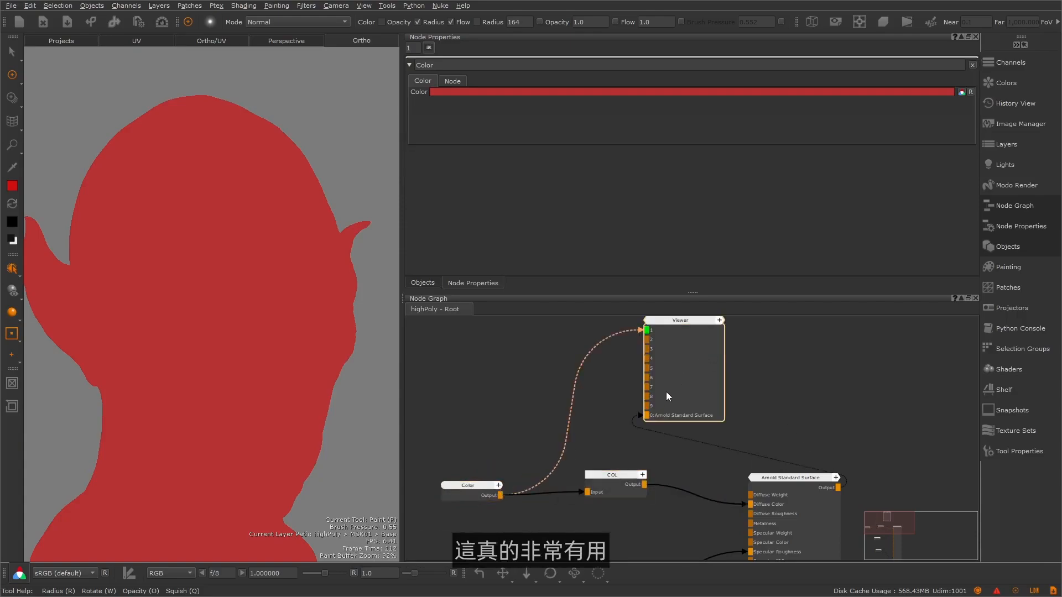
- Reposition the Viewer node above the channel nodes and assign the Color node to viewer port 1
{"action": "middle_click_drag", "start_coordinate": [567, 410], "coordinate": [529, 431]}
{"action": "left_click_drag", "start_coordinate": [646, 345], "coordinate": [694, 340]}
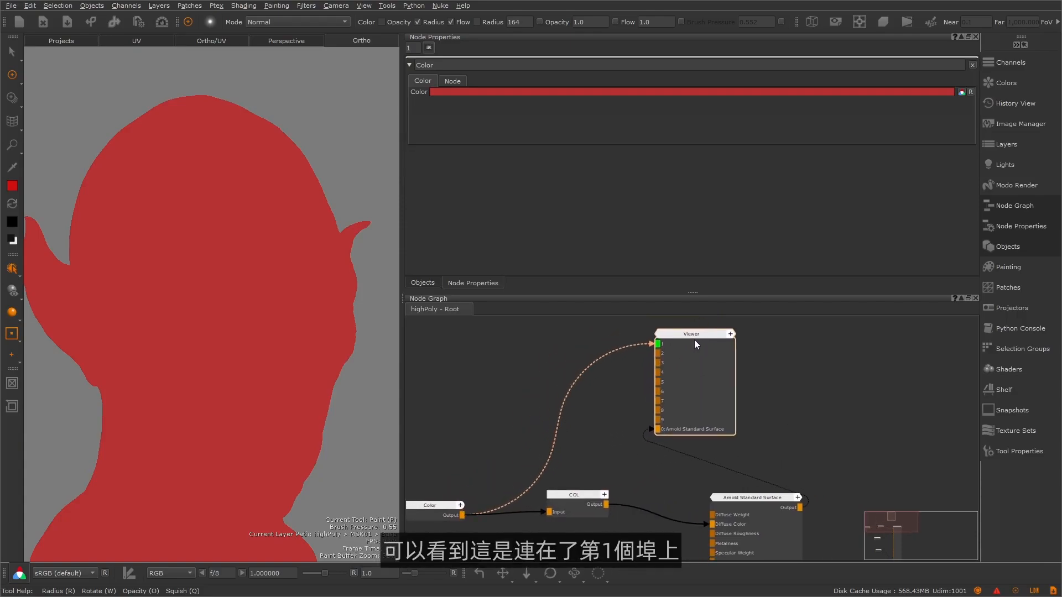
{"action": "middle_click_drag", "start_coordinate": [556, 471], "coordinate": [572, 453]}
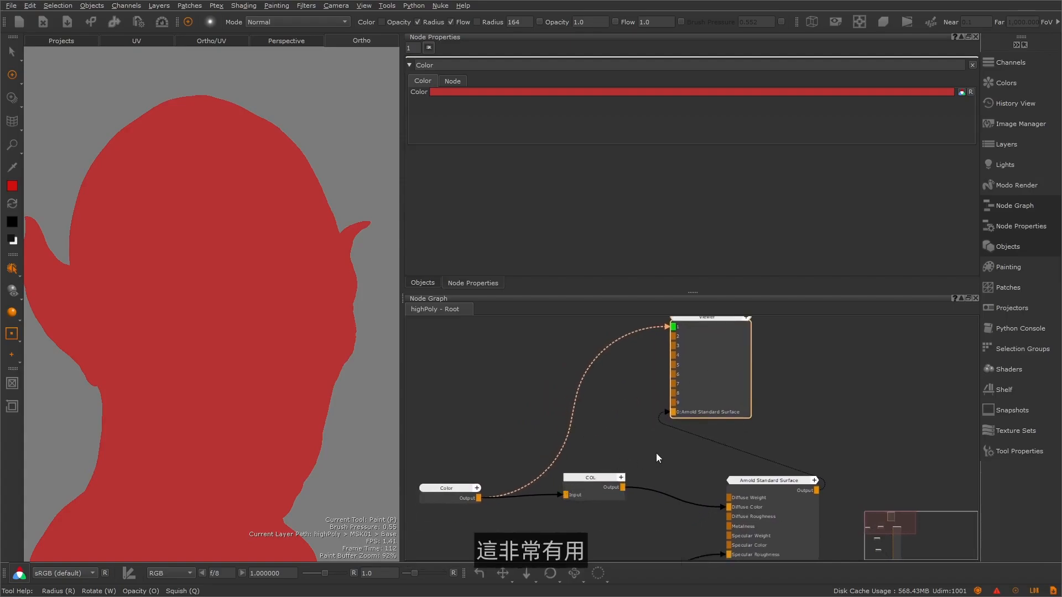
{"action": "middle_click_drag", "start_coordinate": [654, 454], "coordinate": [642, 474]}
{"action": "left_click_drag", "start_coordinate": [693, 345], "coordinate": [708, 340]}
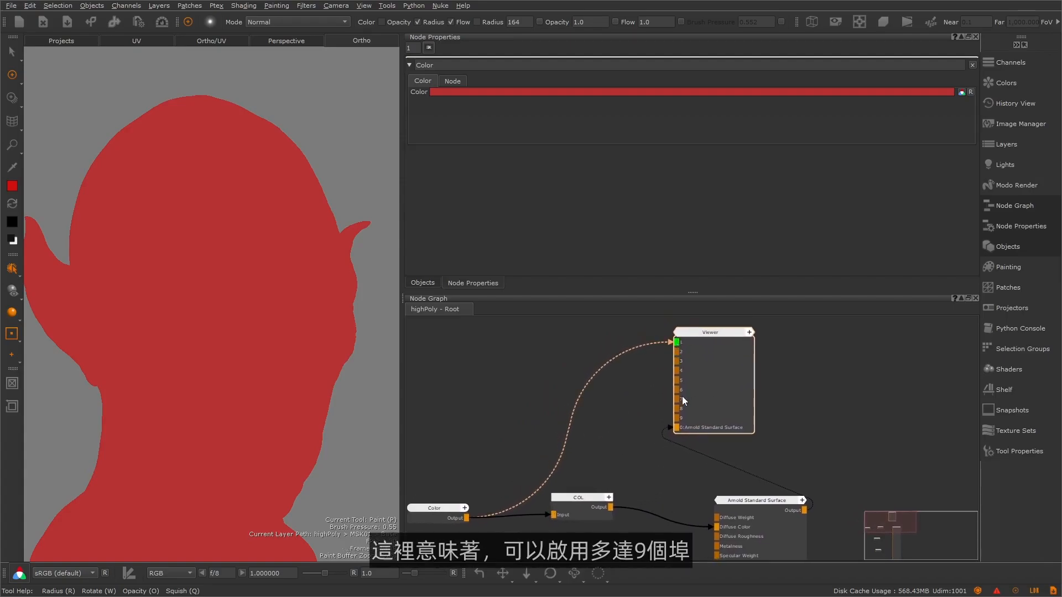
{"action": "left_click", "coordinate": [448, 513]}
{"action": "key", "text": "1"}
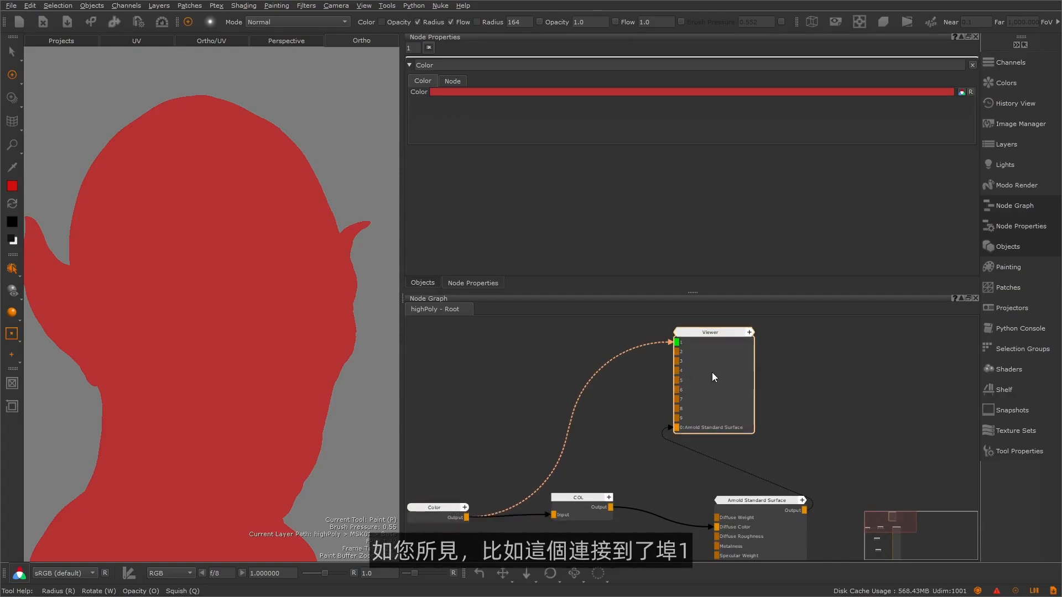
- Assign the Arnold Standard Surface node to viewer port 2 and move the Viewer node farther from the Color node
{"action": "left_click", "coordinate": [760, 512]}
{"action": "left_click", "coordinate": [734, 396]}
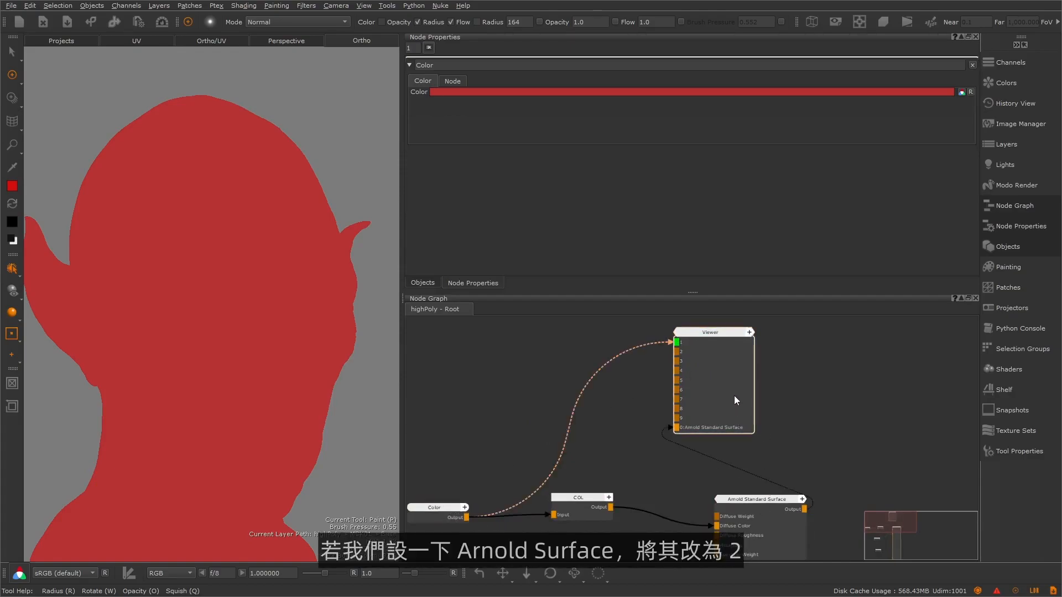
{"action": "key", "text": "2"}
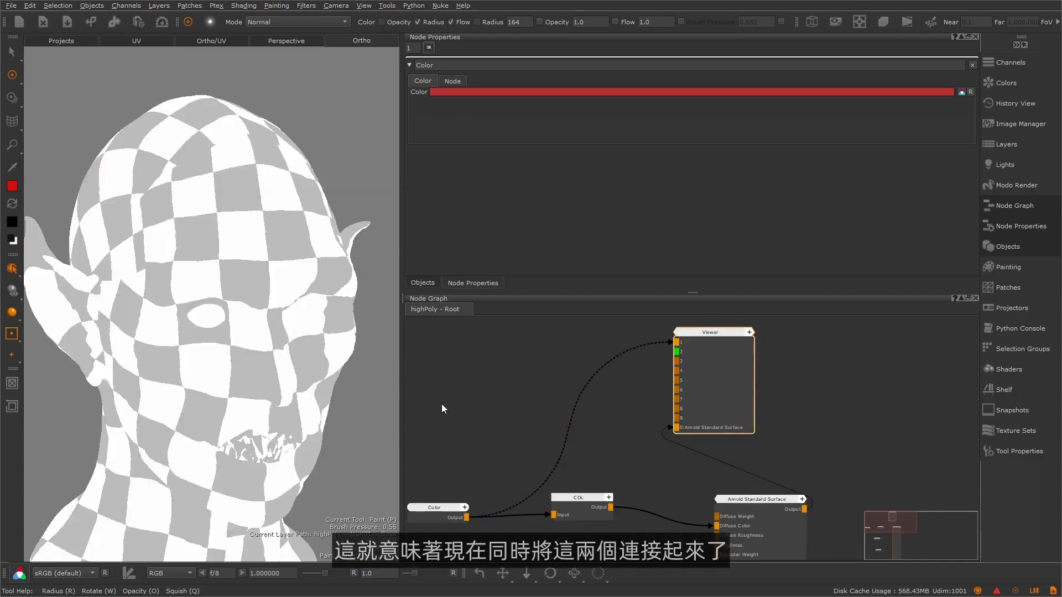
{"action": "left_click", "coordinate": [728, 500]}
{"action": "left_click_drag", "start_coordinate": [717, 335], "coordinate": [819, 337]}
{"action": "key", "text": "2"}
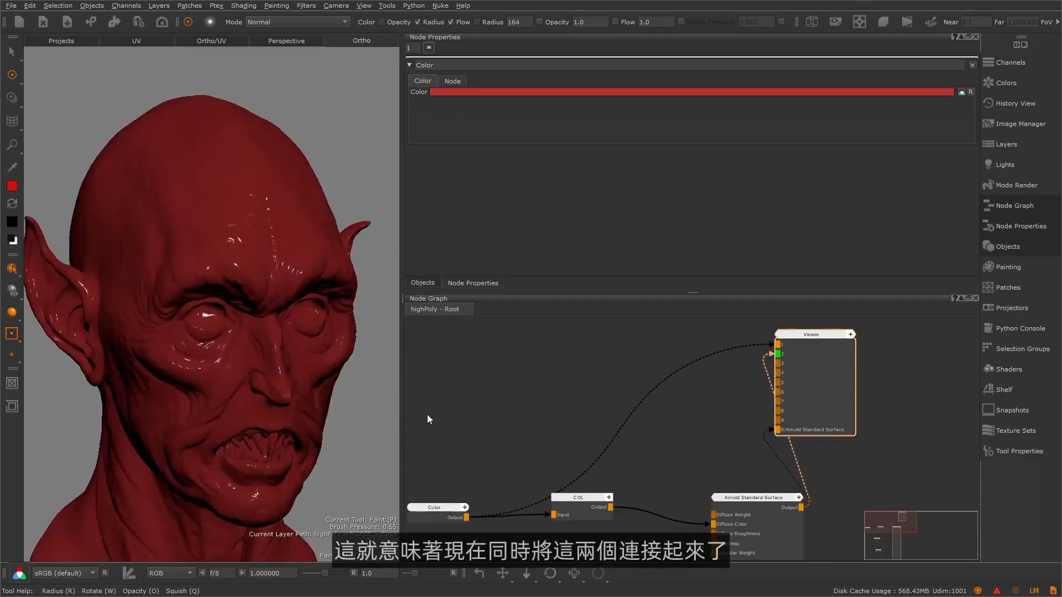
- Switch the viewport back and forth between viewer ports 1 and 2, ending on port 2
{"action": "key", "text": "1"}
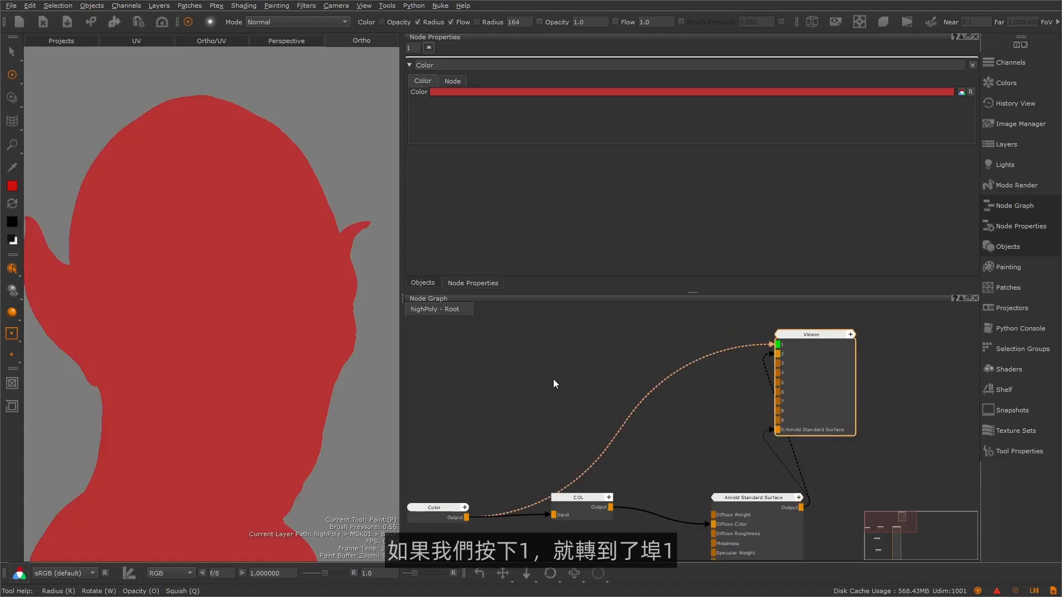
{"action": "key", "text": "2"}
{"action": "key", "text": "1"}
{"action": "key", "text": "2"}
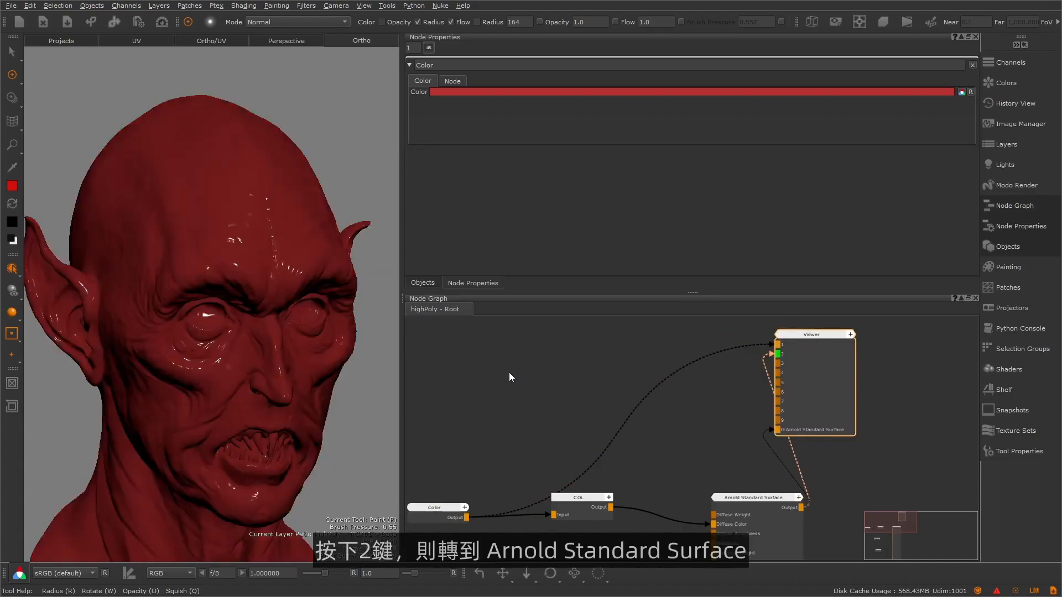
- Move the Color node farther away from the COL node
{"action": "middle_click_drag", "start_coordinate": [588, 469], "coordinate": [690, 372]}
{"action": "left_click_drag", "start_coordinate": [533, 411], "coordinate": [465, 385]}
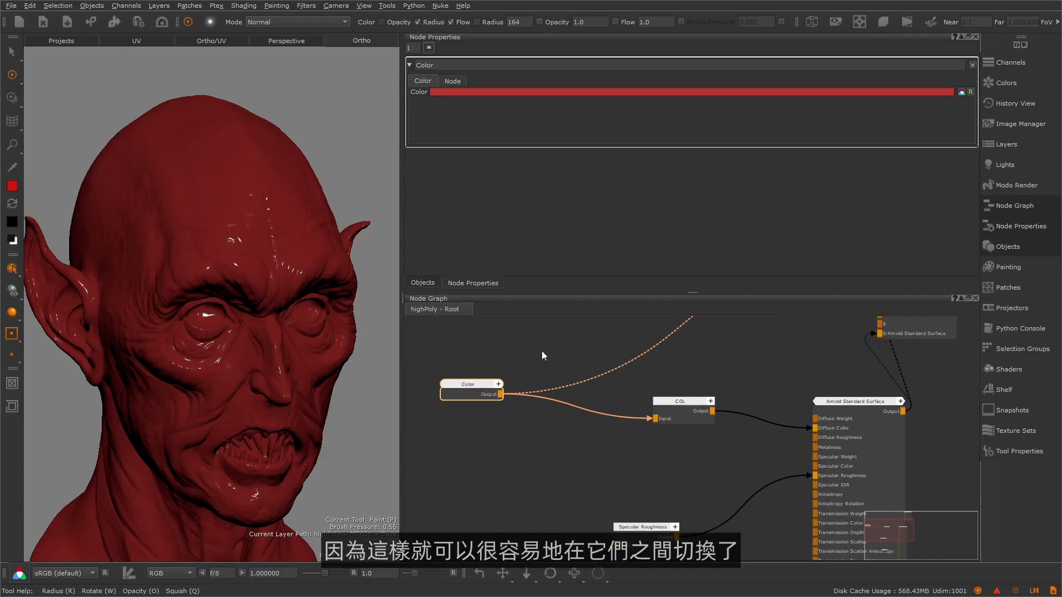
{"action": "middle_click_drag", "start_coordinate": [711, 360], "coordinate": [742, 374]}
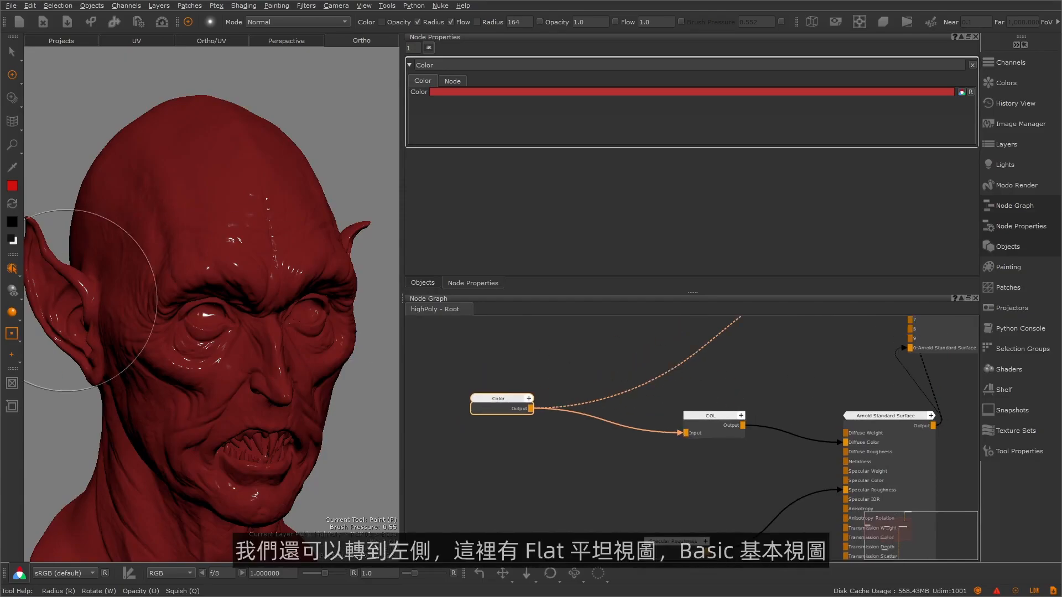
- Compare the model under Flat and Basic lighting, and return the viewport to Full lighting
{"action": "left_click", "coordinate": [17, 316]}
{"action": "left_click", "coordinate": [25, 313]}
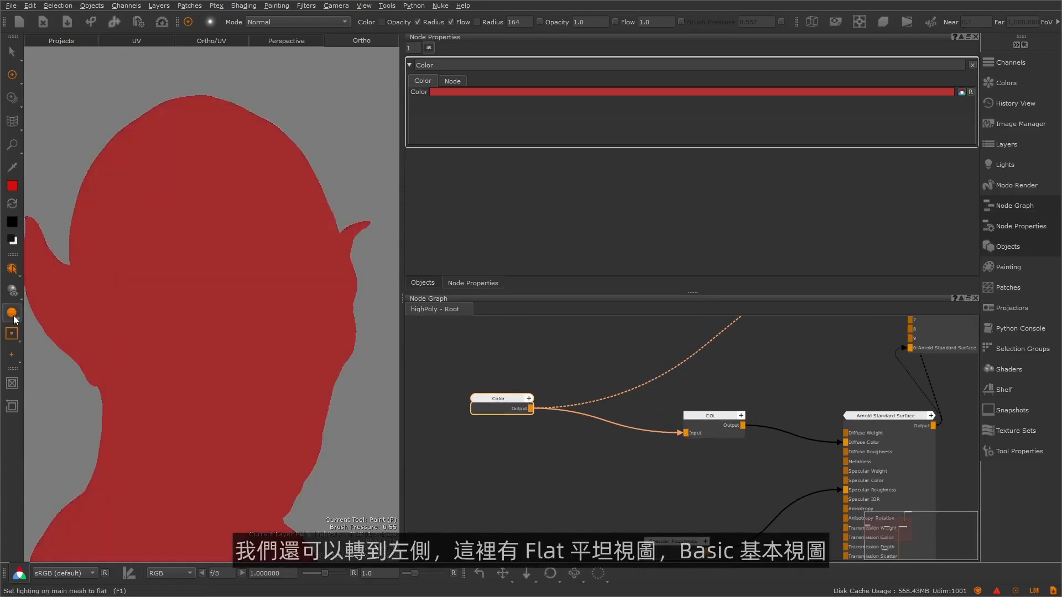
{"action": "left_click", "coordinate": [11, 313]}
{"action": "left_click", "coordinate": [39, 322]}
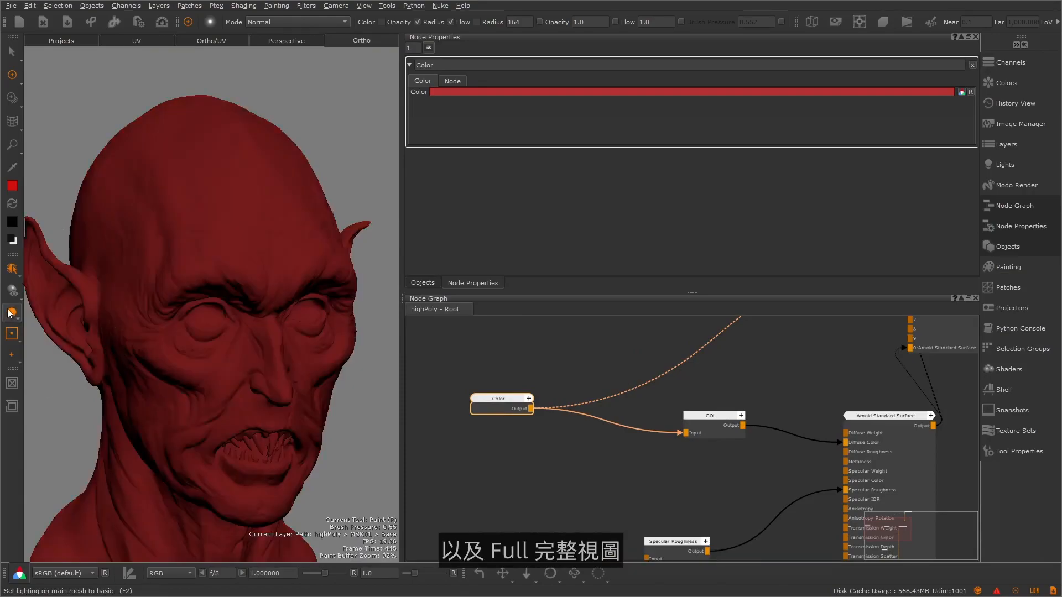
{"action": "left_click", "coordinate": [11, 312]}
{"action": "left_click", "coordinate": [42, 345]}
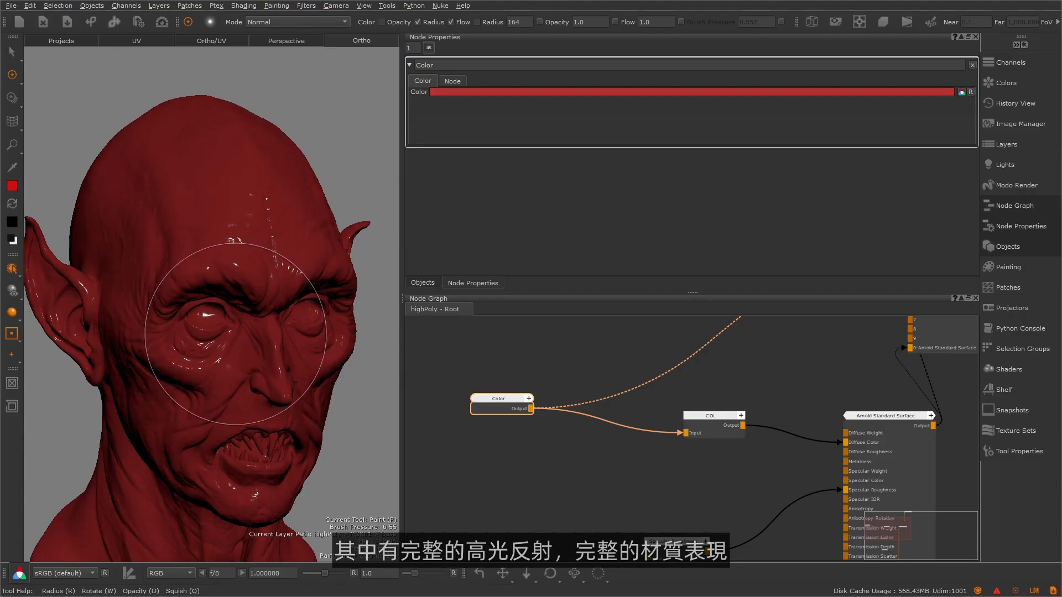
- Tidy the graph by moving the Color node slightly lower and the Viewer node closer to the COL node
{"action": "middle_click_drag", "start_coordinate": [515, 371], "coordinate": [577, 397]}
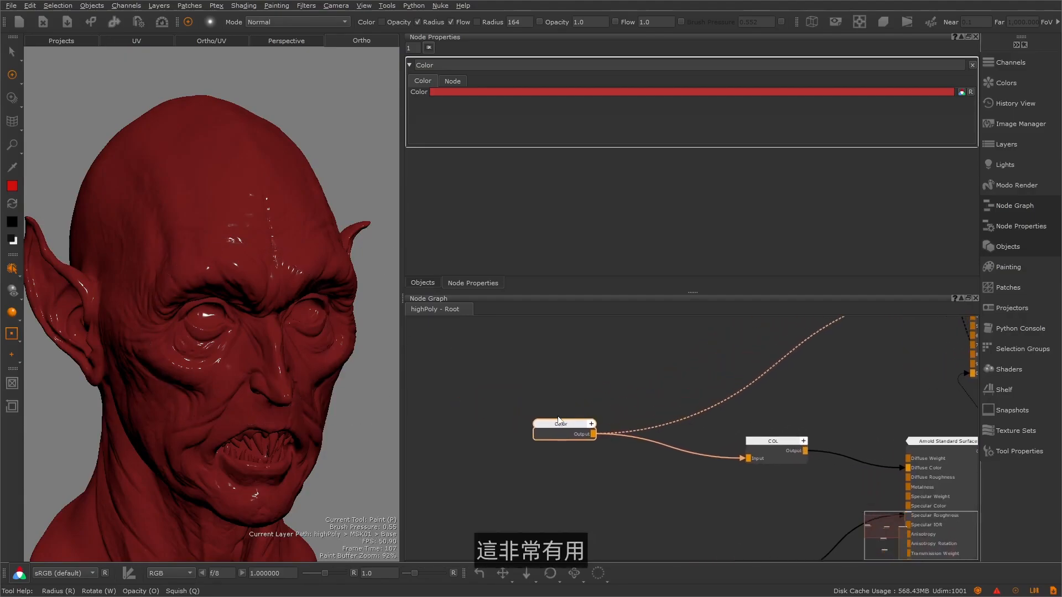
{"action": "left_click_drag", "start_coordinate": [559, 423], "coordinate": [555, 442]}
{"action": "middle_click_drag", "start_coordinate": [768, 403], "coordinate": [602, 416]}
{"action": "left_click_drag", "start_coordinate": [851, 367], "coordinate": [696, 395]}
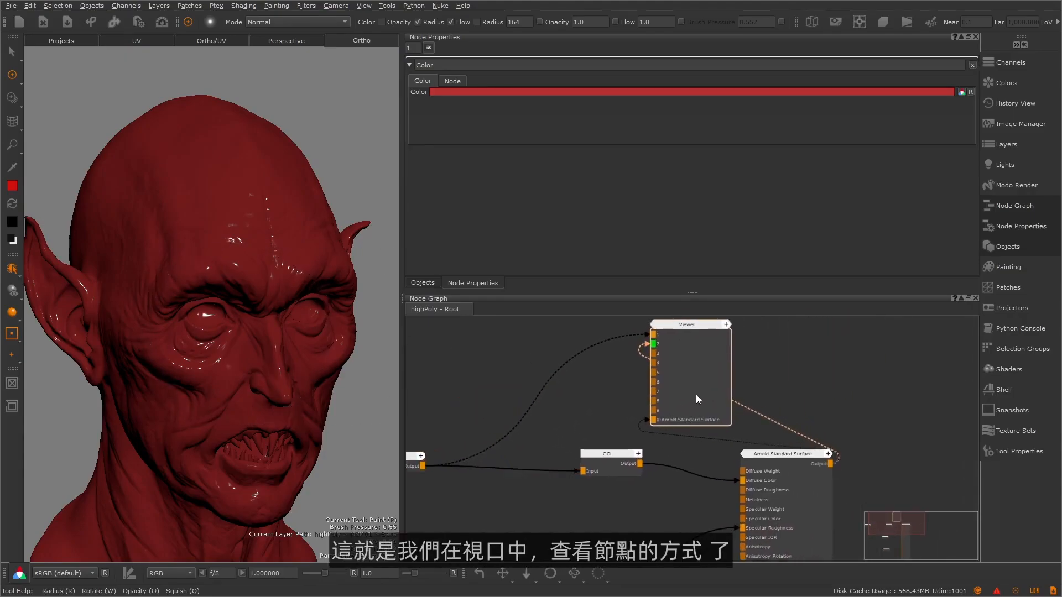
{"action": "middle_click_drag", "start_coordinate": [520, 397], "coordinate": [588, 406]}
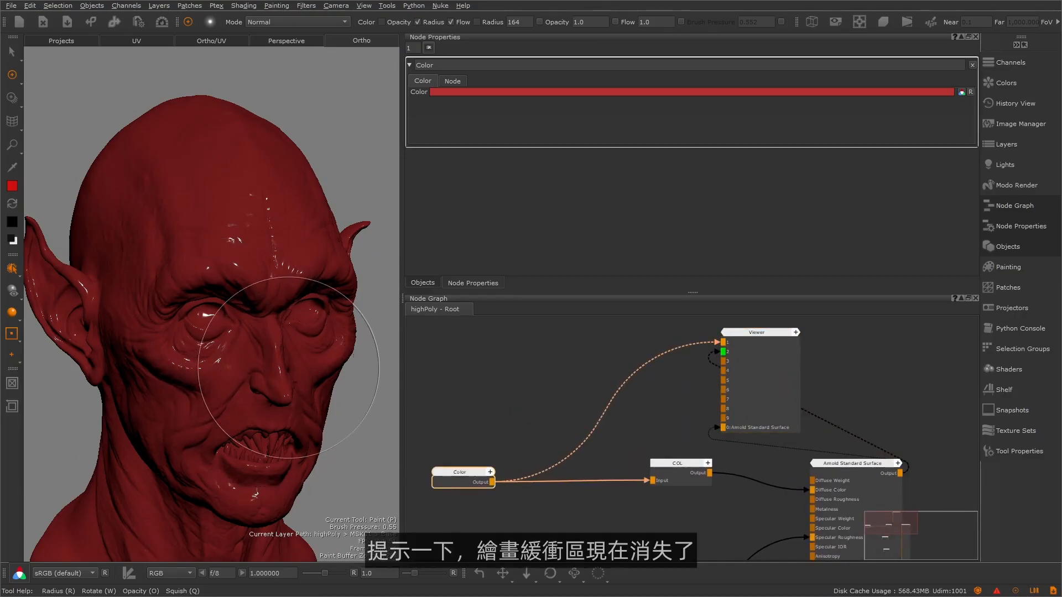
- Scale the canvas until the paint buffer frame is back in view, frame the head inside it and resume the Paint tool
{"action": "key", "text": "z"}
{"action": "mouse_move", "coordinate": [274, 398]}
{"action": "left_mouse_down"}
{"action": "mouse_move", "coordinate": [210, 352]}
{"action": "mouse_move", "coordinate": [135, 354]}
{"action": "mouse_move", "coordinate": [176, 348]}
{"action": "left_mouse_up"}
{"action": "key", "text": "p"}
{"action": "mouse_move", "coordinate": [197, 380]}
{"action": "right_mouse_down", "text": "alt"}
{"action": "mouse_move", "coordinate": [196, 365]}
{"action": "mouse_move", "coordinate": [216, 353]}
{"action": "right_mouse_up", "text": "alt"}
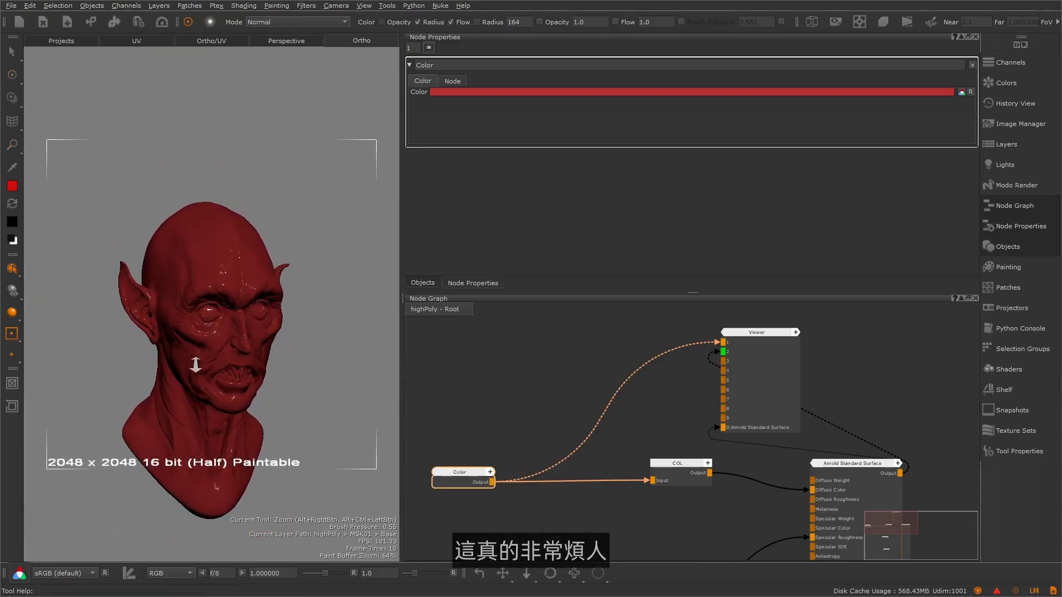
{"action": "key", "text": "z"}
{"action": "mouse_move", "coordinate": [210, 354]}
{"action": "left_mouse_down"}
{"action": "mouse_move", "coordinate": [365, 347]}
{"action": "mouse_move", "coordinate": [218, 358]}
{"action": "mouse_move", "coordinate": [265, 349]}
{"action": "left_mouse_up"}
{"action": "key", "text": "p"}
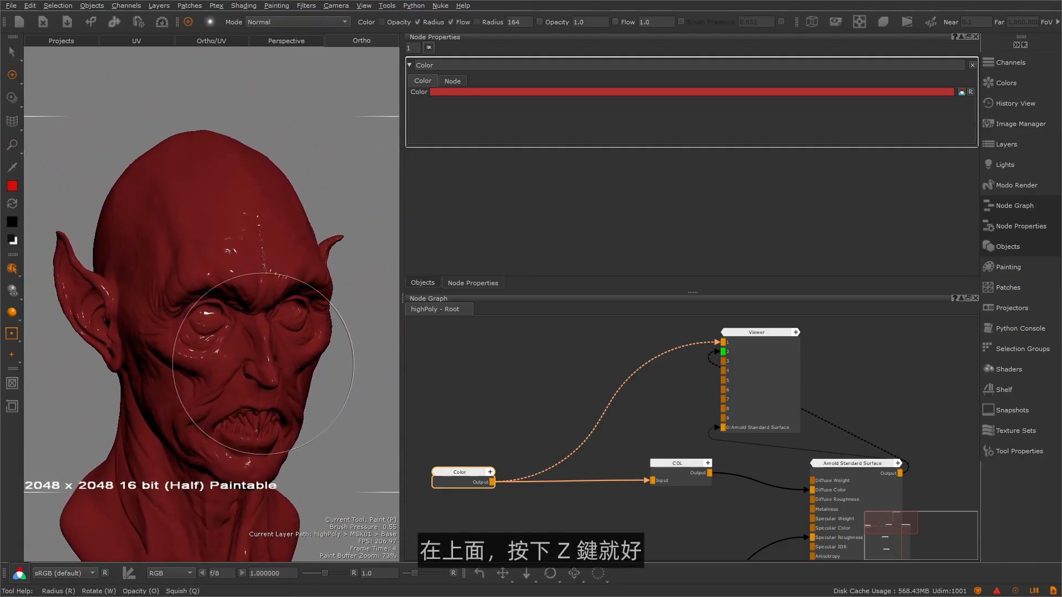
- Copy and paste the Color node, and move the duplicate clear of the original
{"action": "middle_click_drag", "start_coordinate": [543, 403], "coordinate": [584, 397]}
{"action": "left_click", "coordinate": [558, 404]}
{"action": "left_click", "coordinate": [492, 473]}
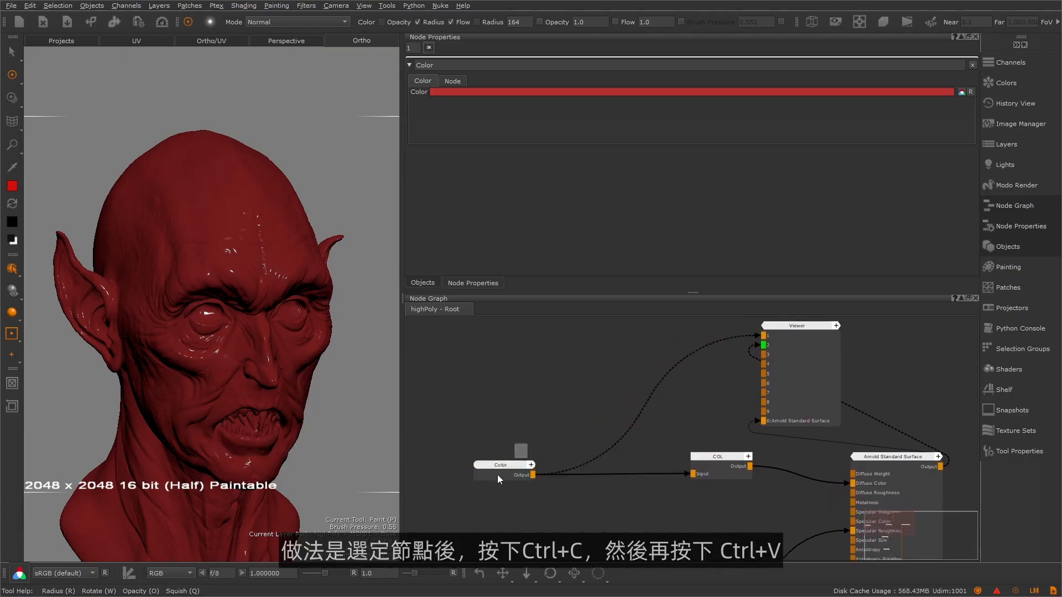
{"action": "middle_click_drag", "start_coordinate": [549, 514], "coordinate": [535, 460]}
{"action": "left_click", "coordinate": [535, 467]}
{"action": "key", "text": "ctrl+v"}
{"action": "left_click_drag", "start_coordinate": [585, 478], "coordinate": [657, 445]}
{"action": "left_click_drag", "start_coordinate": [591, 463], "coordinate": [558, 469]}
- Connect the duplicated Color node's output to the Specular Roughness node's input
{"action": "middle_click_drag", "start_coordinate": [609, 472], "coordinate": [601, 415]}
{"action": "left_click_drag", "start_coordinate": [540, 413], "coordinate": [631, 488]}
{"action": "left_click_drag", "start_coordinate": [516, 473], "coordinate": [518, 478]}
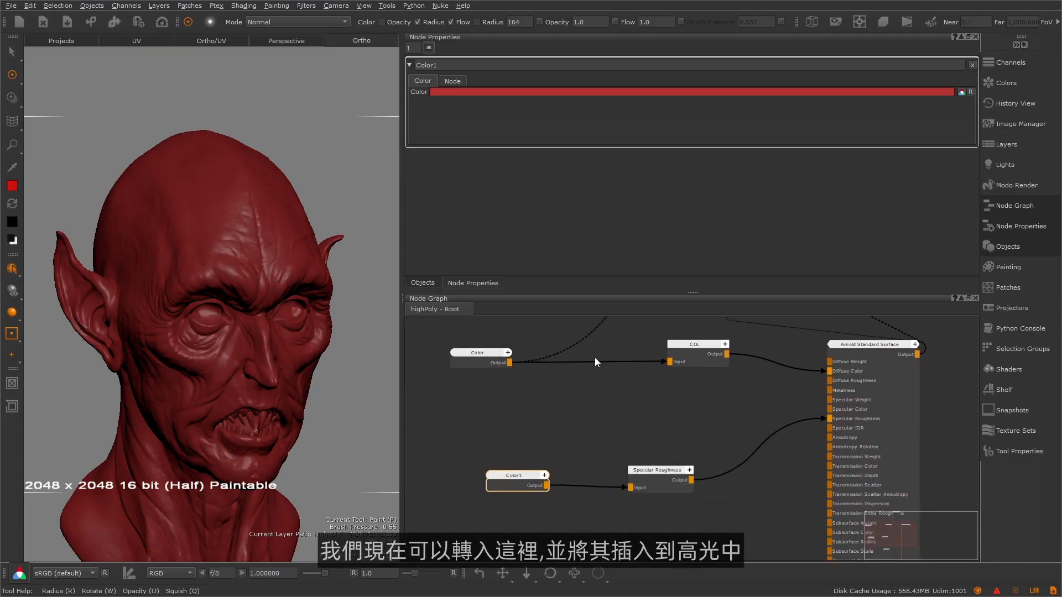
- Change the colour of the Color node feeding Specular Roughness to a light neutral grey
{"action": "left_click", "coordinate": [543, 92]}
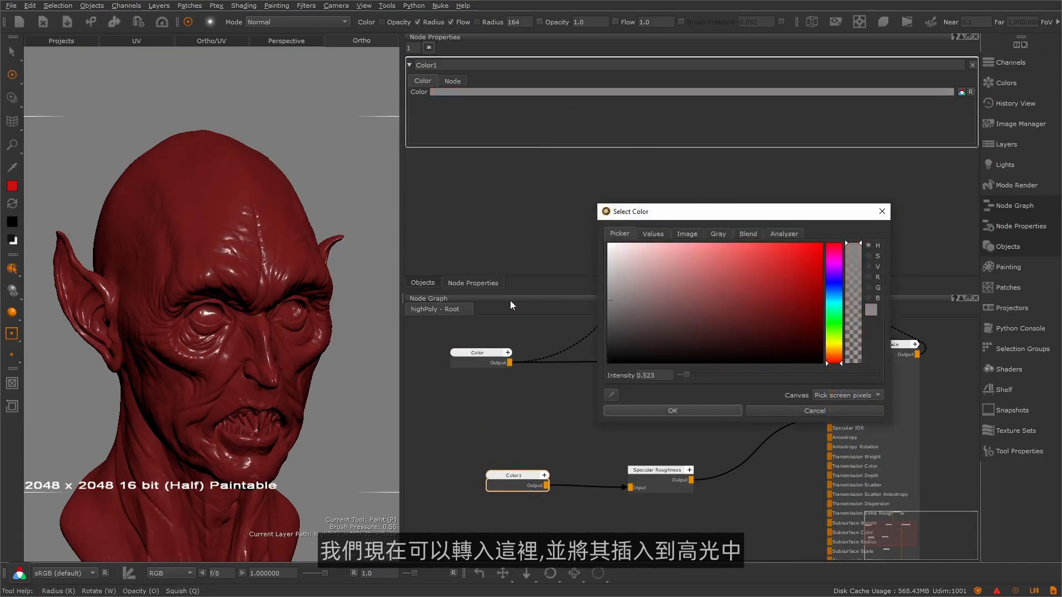
{"action": "left_click_drag", "start_coordinate": [489, 321], "coordinate": [441, 251]}
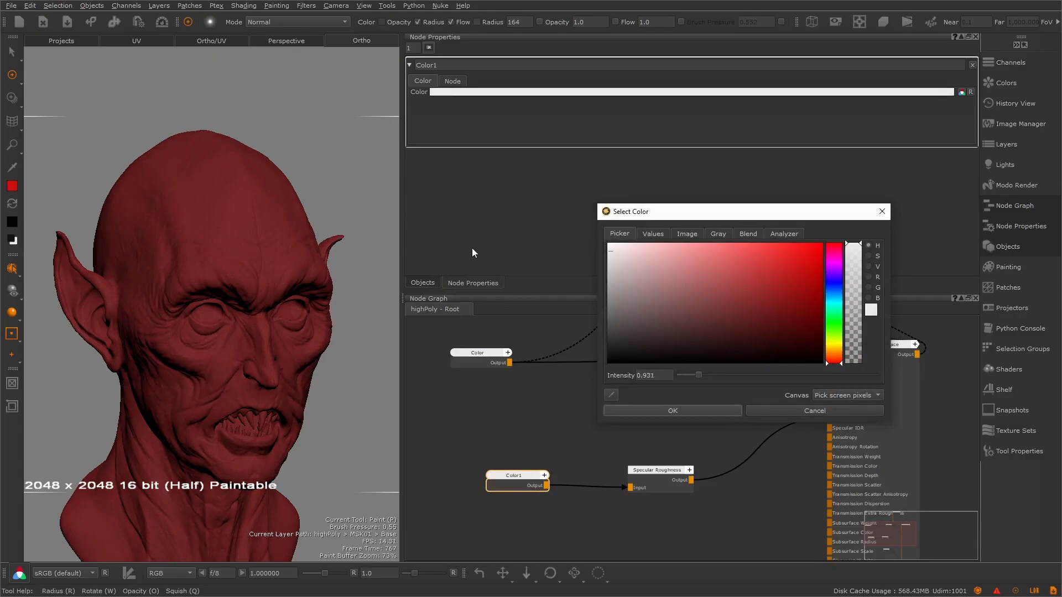
{"action": "left_click_drag", "start_coordinate": [613, 263], "coordinate": [553, 281]}
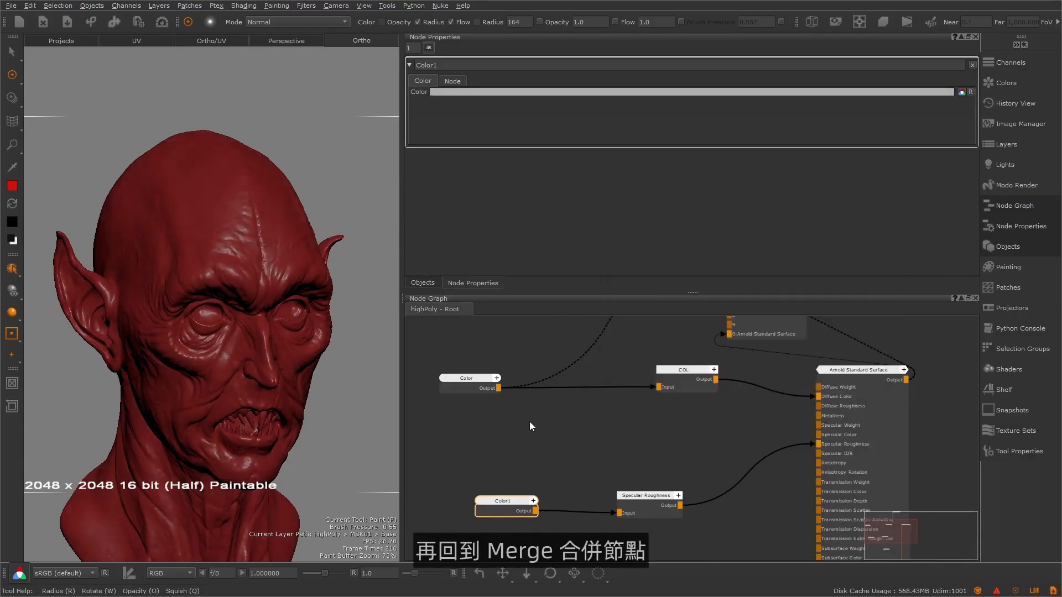
- Shift the Color node slightly closer to COL and create a Merge node just below their connection
{"action": "middle_click_drag", "start_coordinate": [530, 405], "coordinate": [533, 434]}
{"action": "left_click_drag", "start_coordinate": [469, 407], "coordinate": [498, 392]}
{"action": "left_click", "coordinate": [528, 429]}
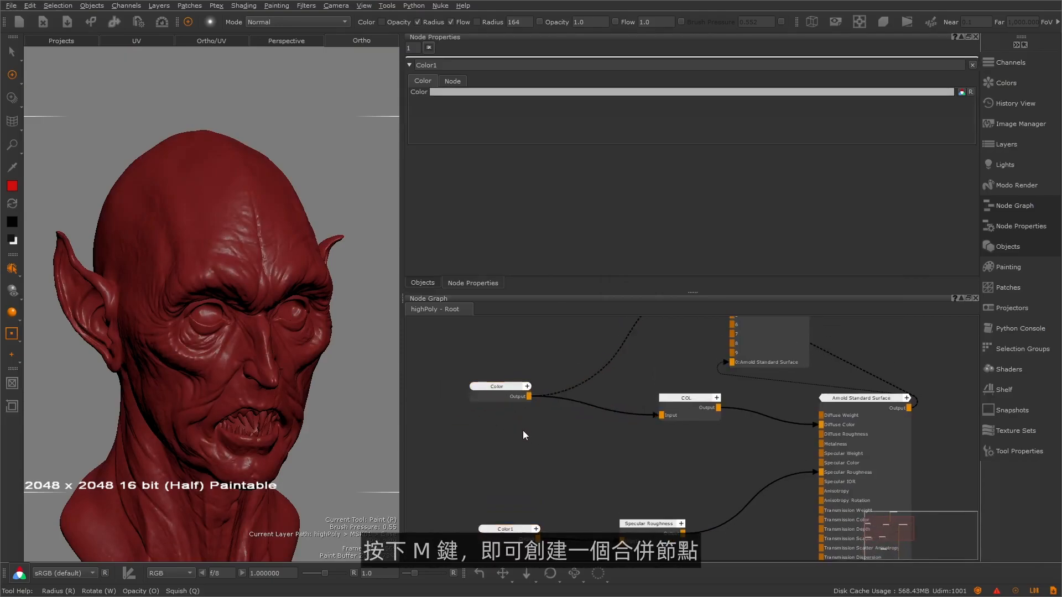
{"action": "key", "text": "m"}
{"action": "left_click_drag", "start_coordinate": [543, 439], "coordinate": [563, 429]}
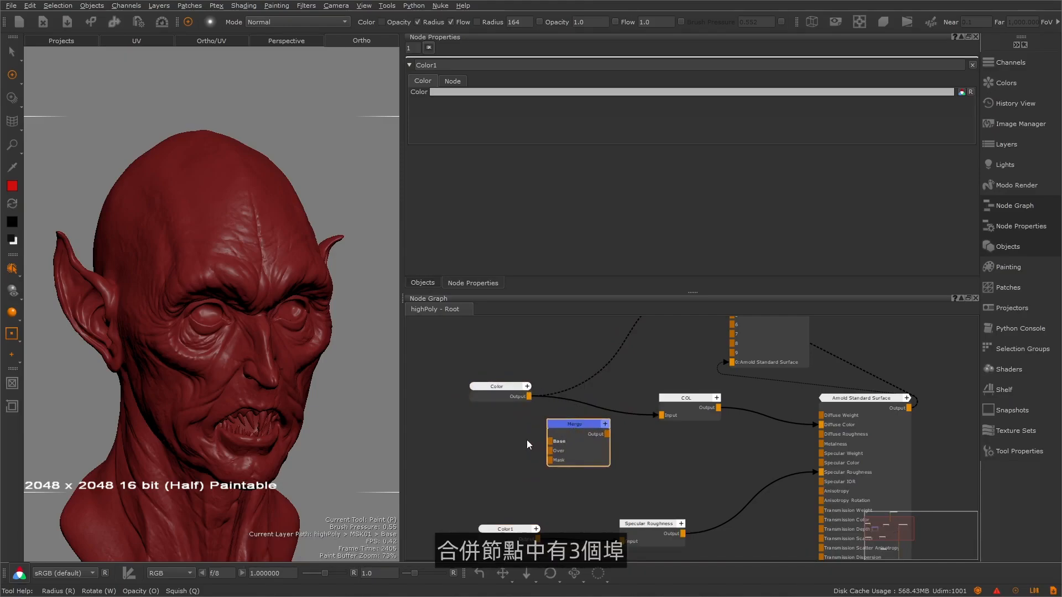
{"action": "scroll", "coordinate": [528, 442], "scroll_direction": "up", "scroll_amount": 5}
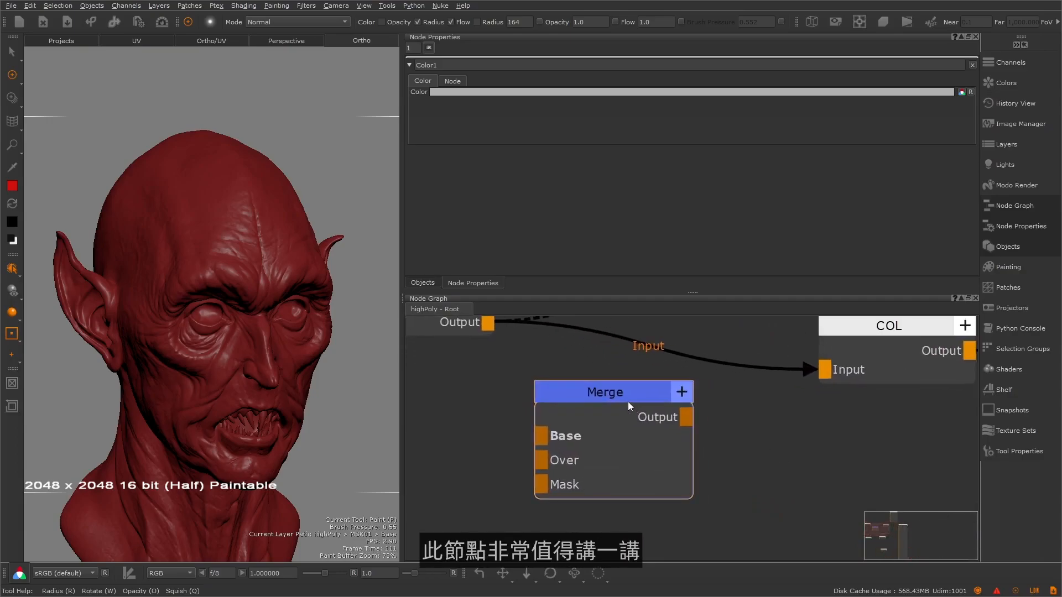
{"action": "left_click_drag", "start_coordinate": [599, 407], "coordinate": [611, 408]}
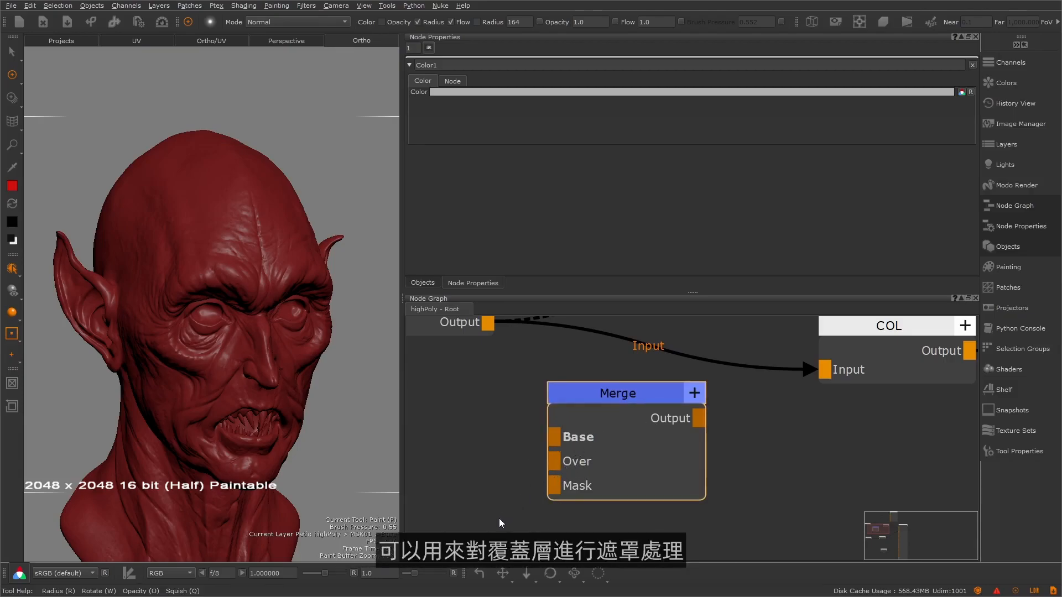
- Connect the Color node's output to the Merge node's Base input and the Merge output to COL's input
{"action": "scroll", "coordinate": [558, 463], "scroll_direction": "down", "scroll_amount": 5}
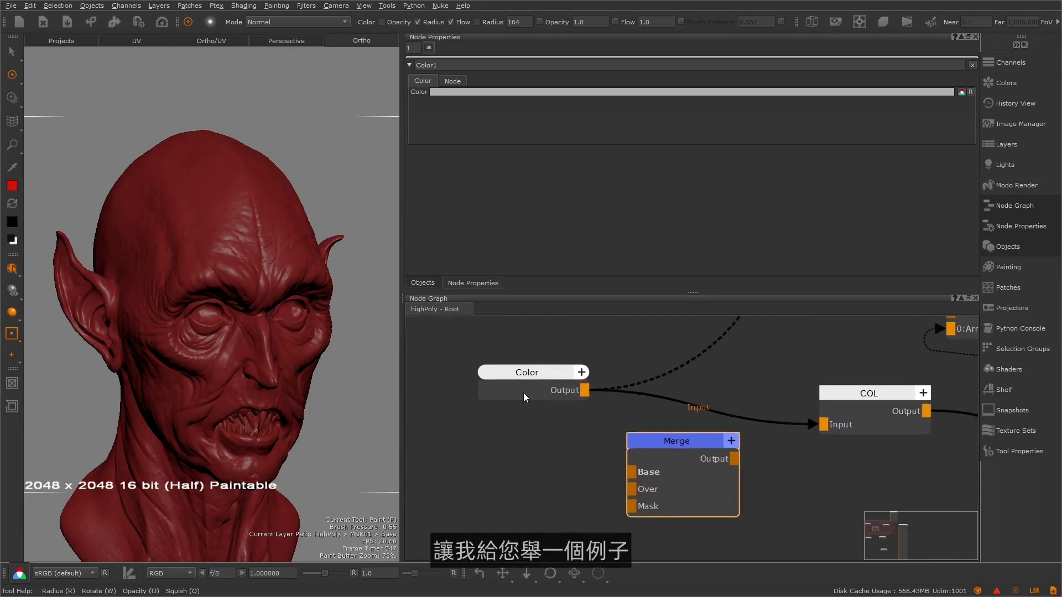
{"action": "scroll", "coordinate": [614, 412], "scroll_direction": "down", "scroll_amount": 3}
{"action": "left_click_drag", "start_coordinate": [655, 433], "coordinate": [637, 440]}
{"action": "left_click_drag", "start_coordinate": [564, 388], "coordinate": [620, 430]}
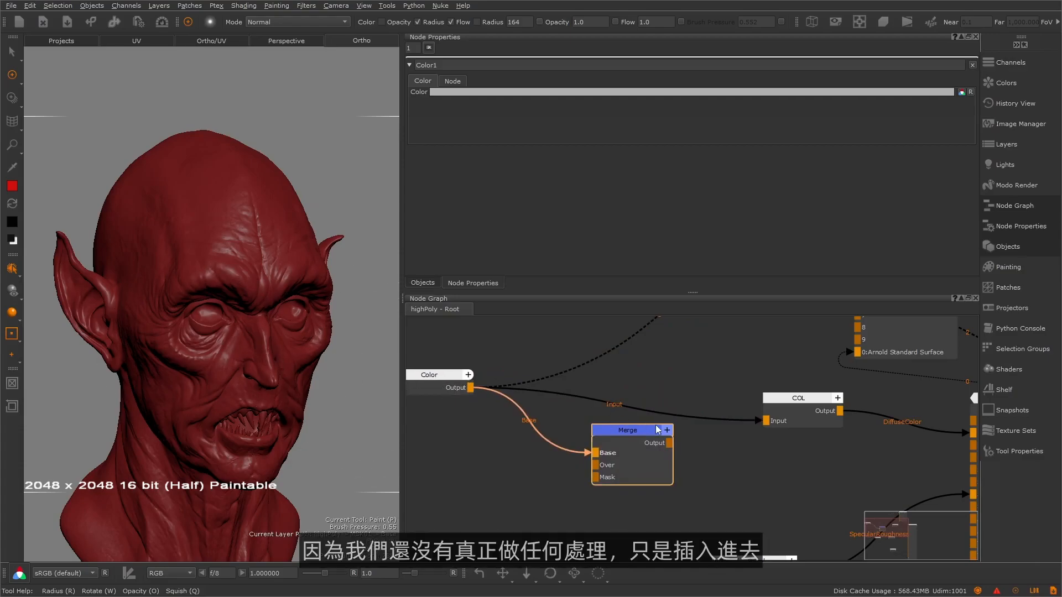
{"action": "left_click_drag", "start_coordinate": [669, 442], "coordinate": [766, 421]}
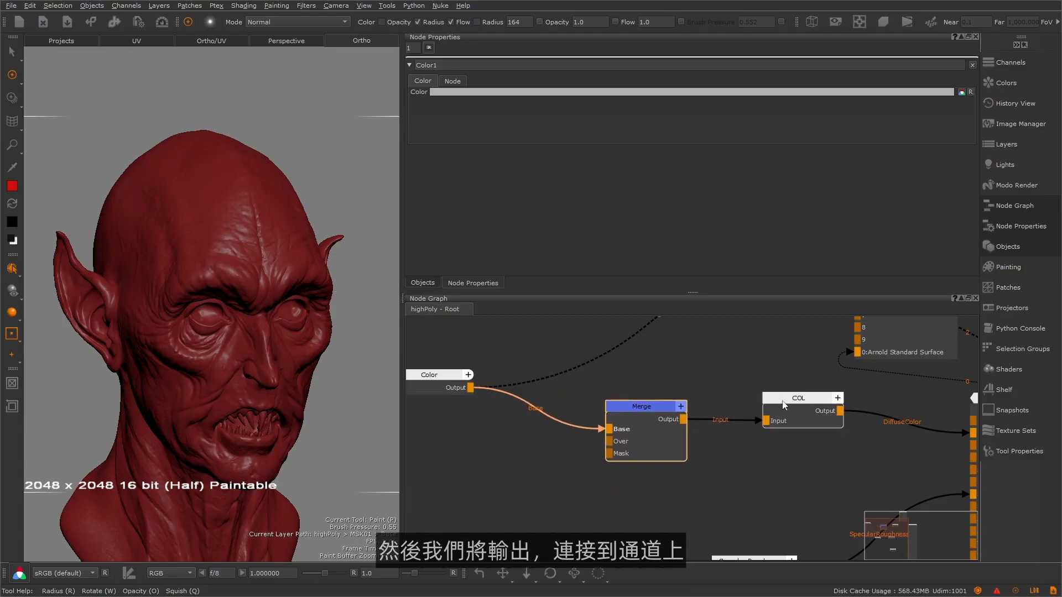
- Attach the Merge node to the viewer, switch the view back to the Arnold Standard Surface, and nudge Merge into place
{"action": "left_click", "coordinate": [644, 411]}
{"action": "key", "text": "1"}
{"action": "middle_click_drag", "start_coordinate": [858, 380], "coordinate": [639, 410]}
{"action": "left_click", "coordinate": [805, 441]}
{"action": "key", "text": "2"}
{"action": "middle_click_drag", "start_coordinate": [537, 414], "coordinate": [708, 386]}
{"action": "middle_click_drag", "start_coordinate": [603, 411], "coordinate": [658, 398]}
{"action": "left_click", "coordinate": [655, 394]}
{"action": "left_click_drag", "start_coordinate": [654, 393], "coordinate": [658, 385]}
- Duplicate the Color node feeding the Merge node and set the copy's colour to a very dark red
{"action": "left_click", "coordinate": [453, 366]}
{"action": "left_click", "coordinate": [459, 437]}
{"action": "key", "text": "ctrl+v"}
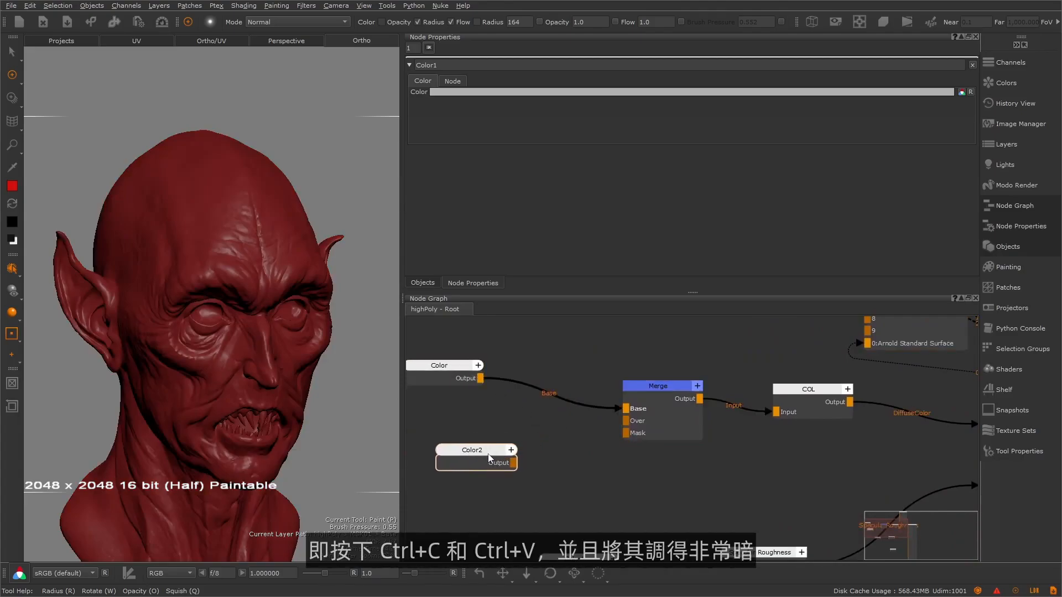
{"action": "double_click", "coordinate": [488, 454]}
{"action": "left_click", "coordinate": [538, 92]}
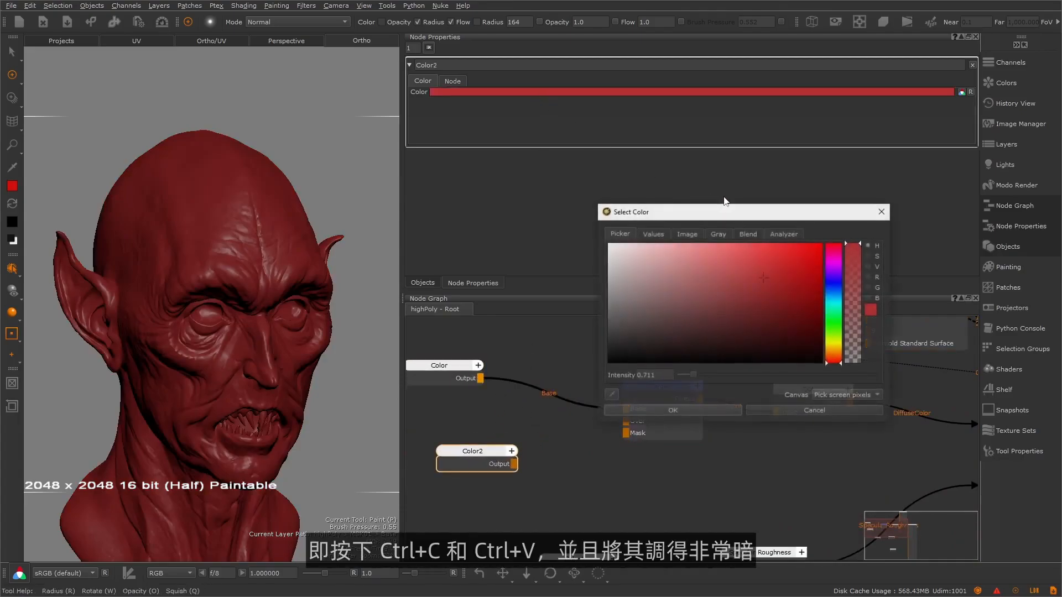
{"action": "left_click_drag", "start_coordinate": [768, 292], "coordinate": [761, 344]}
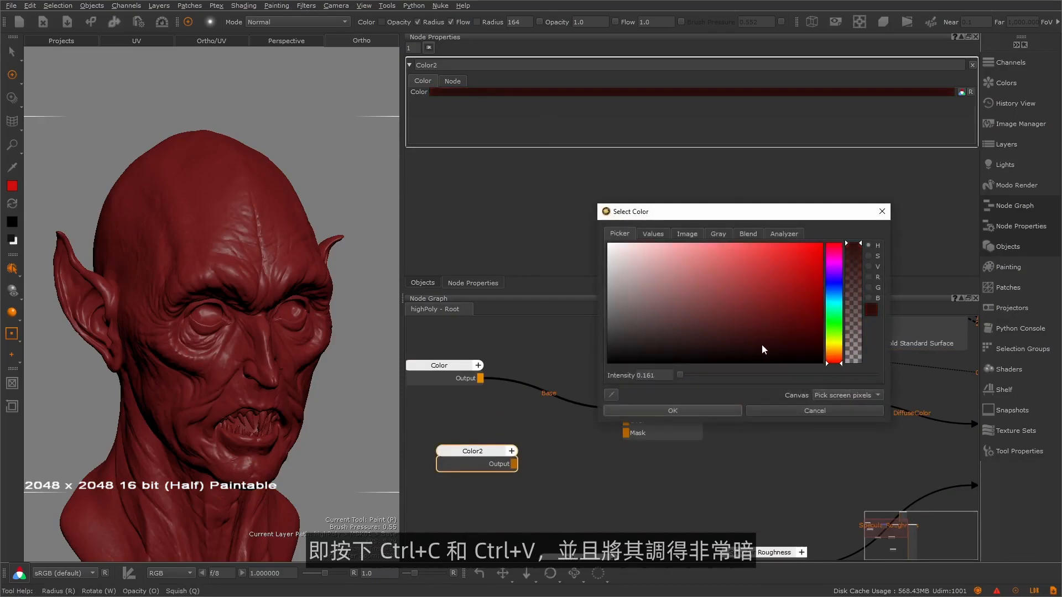
{"action": "left_click", "coordinate": [672, 410]}
- Connect the dark duplicate Color node to the Merge node's Over input and move it slightly closer to Color
{"action": "left_click_drag", "start_coordinate": [512, 465], "coordinate": [623, 420]}
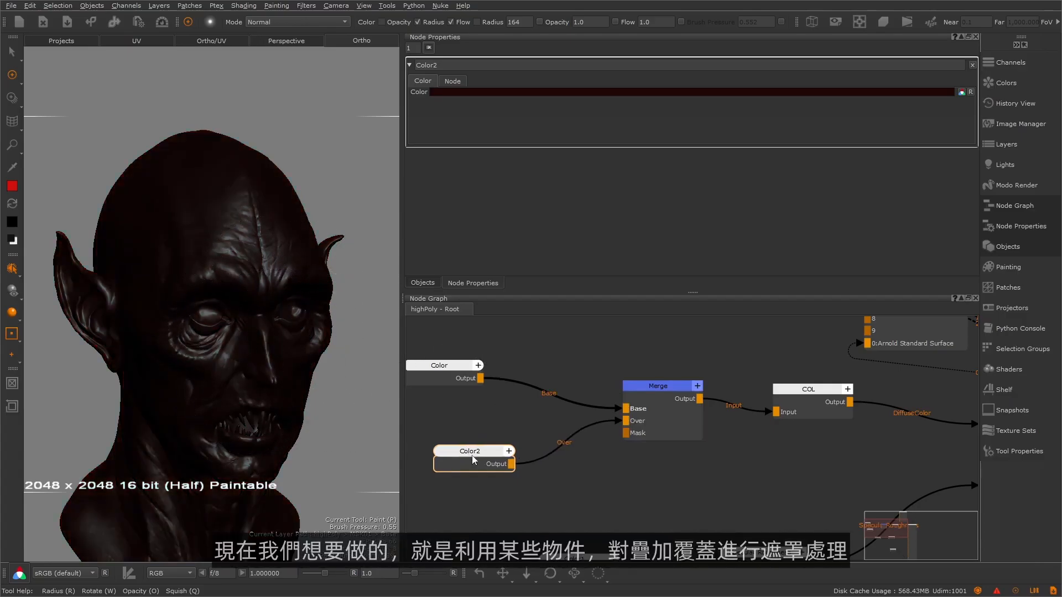
{"action": "left_click_drag", "start_coordinate": [475, 454], "coordinate": [454, 441]}
{"action": "middle_click_drag", "start_coordinate": [587, 445], "coordinate": [610, 430]}
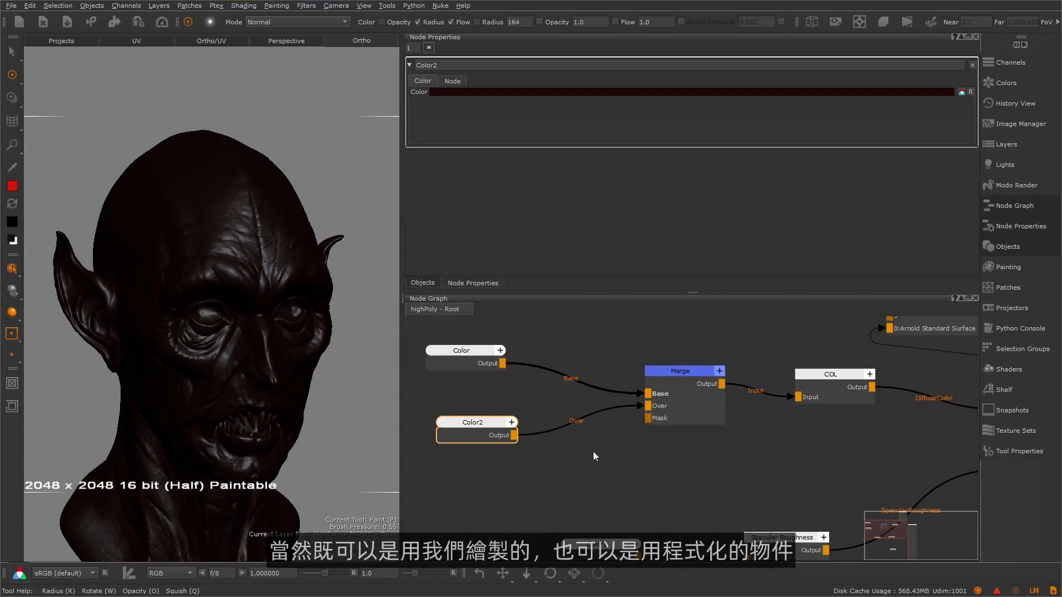
- Add a Cloud node, connect its output to the Merge node's Mask input, and inspect the masked head
{"action": "left_click", "coordinate": [559, 470]}
{"action": "key", "text": "Tab"}
{"action": "type", "text": "Cloud"}
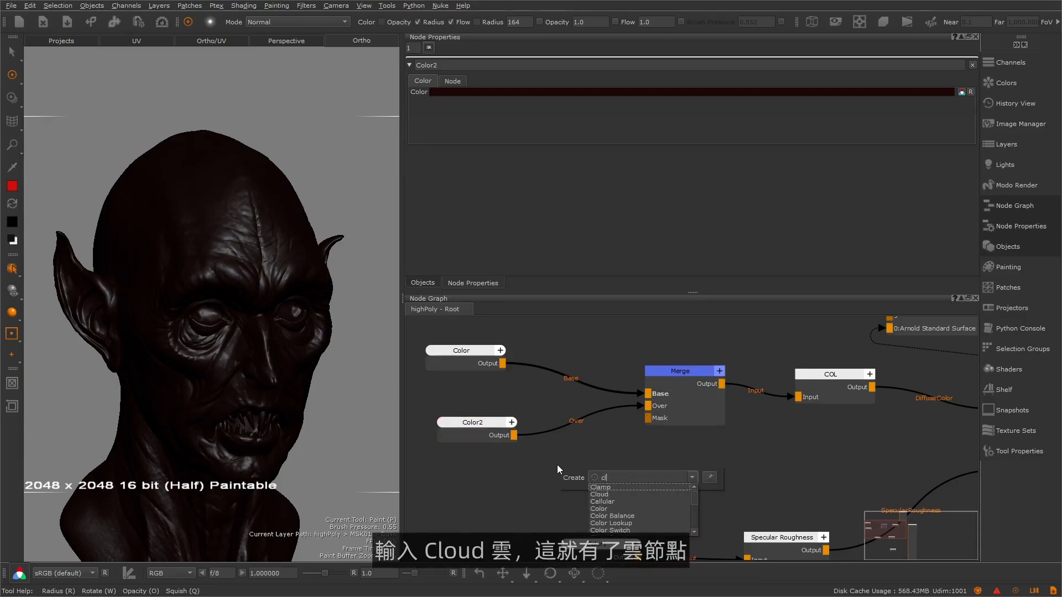
{"action": "left_click", "coordinate": [649, 496]}
{"action": "left_click_drag", "start_coordinate": [592, 470], "coordinate": [647, 418]}
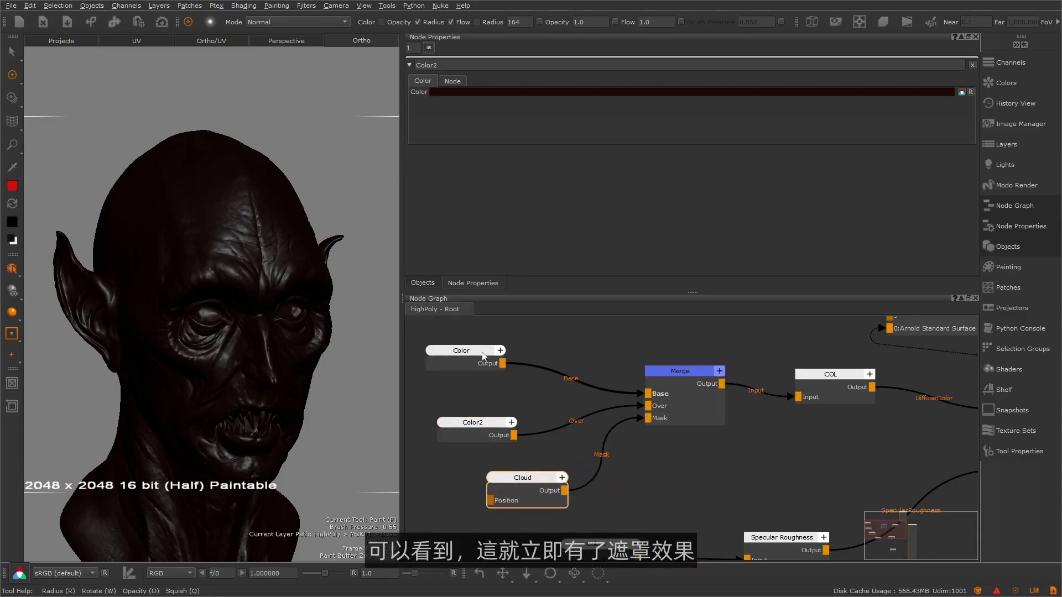
{"action": "left_click_drag", "start_coordinate": [183, 359], "coordinate": [320, 356], "text": "alt"}
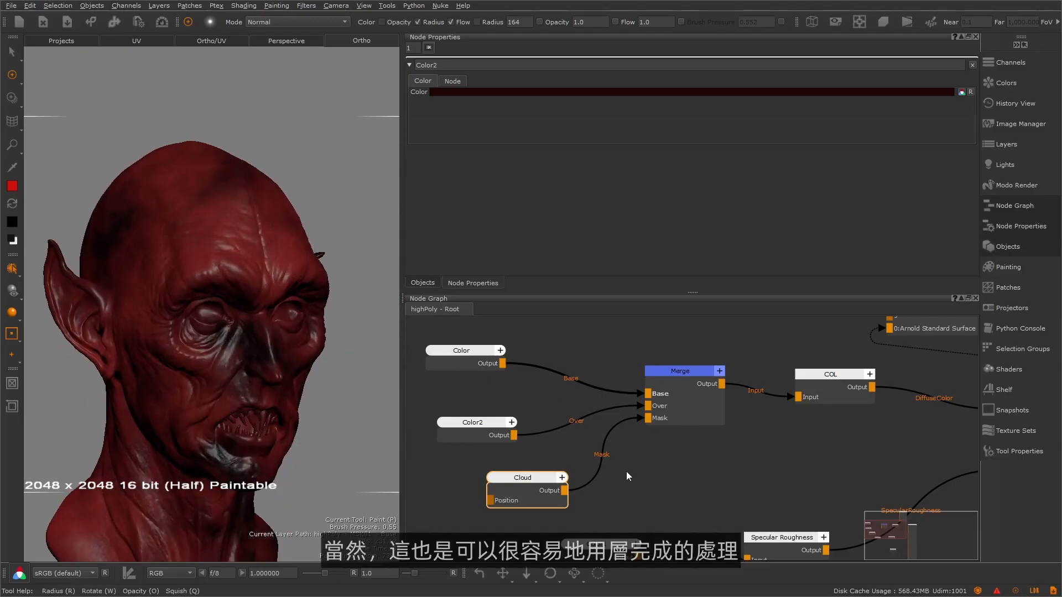
- Arrange the Color, Color2 and Cloud nodes in a neat column beside the Merge node
{"action": "middle_click_drag", "start_coordinate": [641, 453], "coordinate": [663, 445]}
{"action": "left_click_drag", "start_coordinate": [563, 472], "coordinate": [531, 467]}
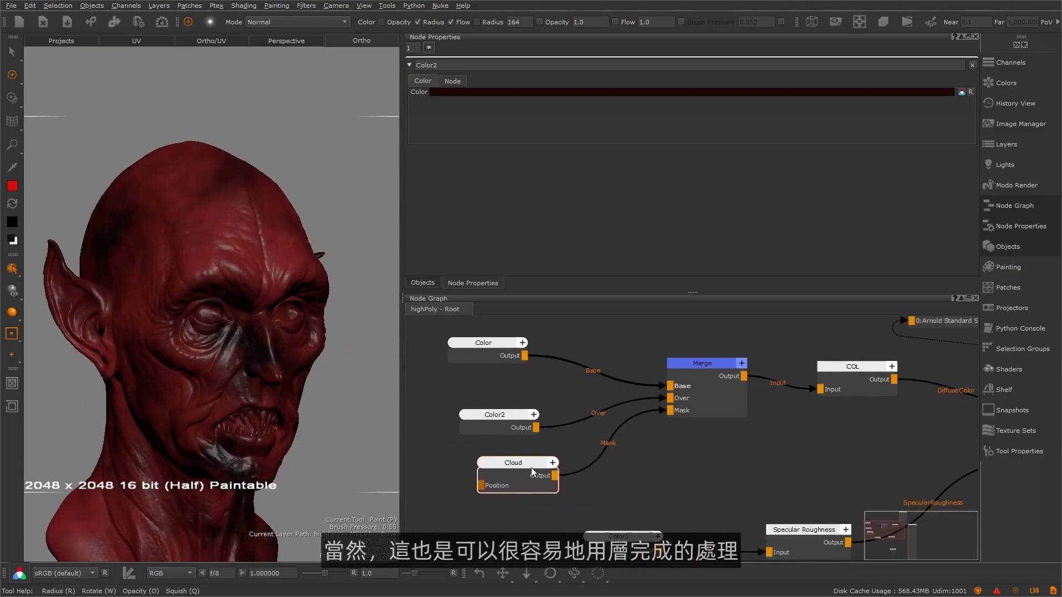
{"action": "left_click", "coordinate": [492, 416]}
{"action": "left_click_drag", "start_coordinate": [491, 416], "coordinate": [517, 410]}
{"action": "left_click_drag", "start_coordinate": [480, 347], "coordinate": [505, 352]}
{"action": "left_click_drag", "start_coordinate": [518, 471], "coordinate": [528, 465]}
{"action": "left_click_drag", "start_coordinate": [536, 418], "coordinate": [521, 409]}
{"action": "left_click_drag", "start_coordinate": [524, 458], "coordinate": [514, 454]}
{"action": "middle_click_drag", "start_coordinate": [619, 451], "coordinate": [584, 455]}
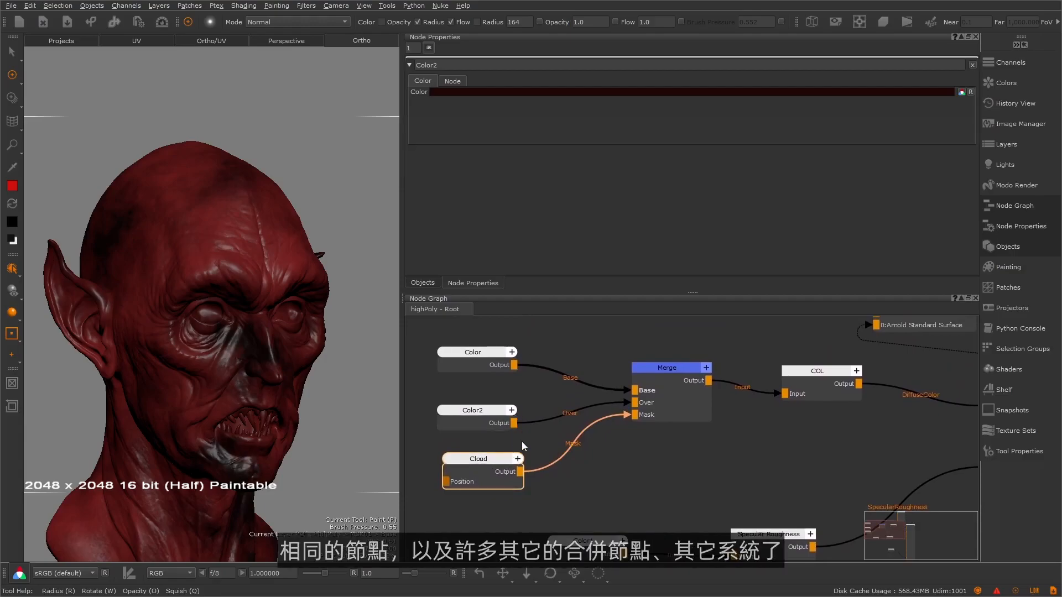
- Change the Color2 node's colour to a dark yellowish brown
{"action": "scroll", "coordinate": [716, 452], "scroll_direction": "down", "scroll_amount": 2}
{"action": "left_click", "coordinate": [513, 416]}
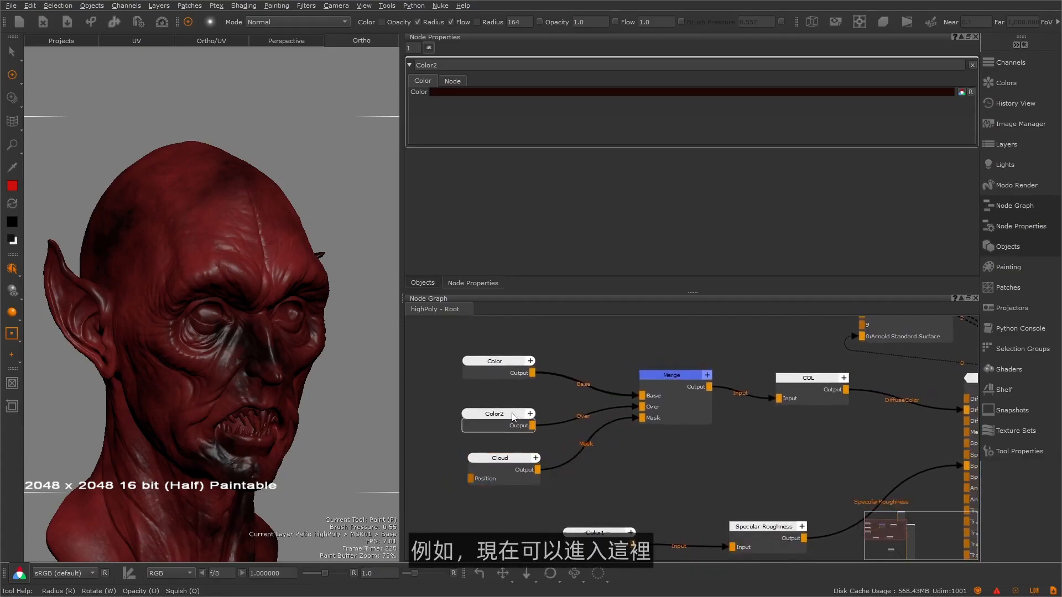
{"action": "left_click", "coordinate": [530, 92]}
{"action": "left_click_drag", "start_coordinate": [752, 293], "coordinate": [806, 313]}
{"action": "left_click", "coordinate": [841, 320]}
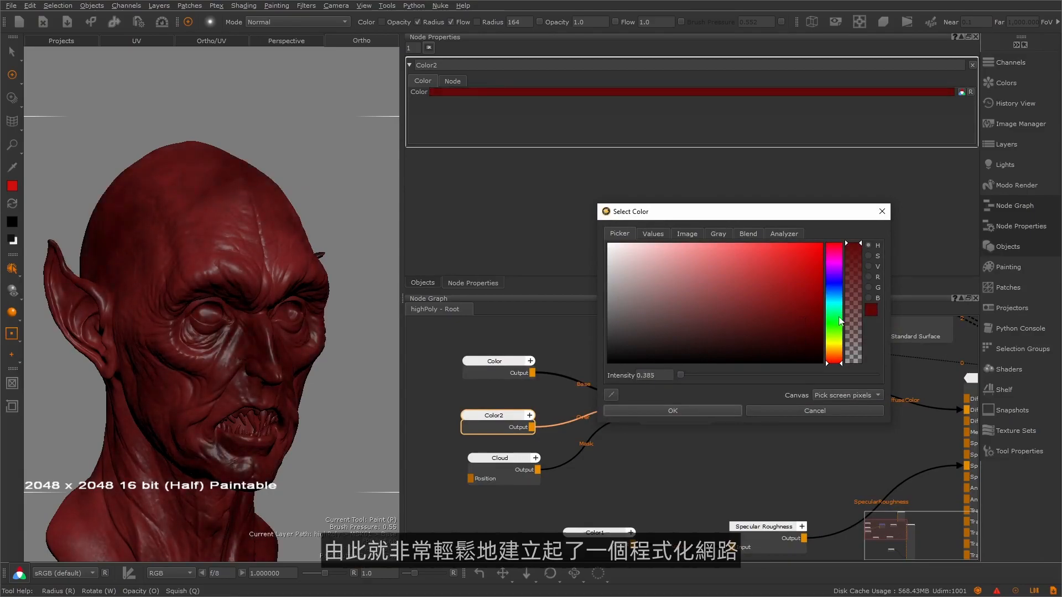
{"action": "left_click", "coordinate": [672, 410]}
- Delete the Merge node and undo the deletion
{"action": "left_click", "coordinate": [665, 399]}
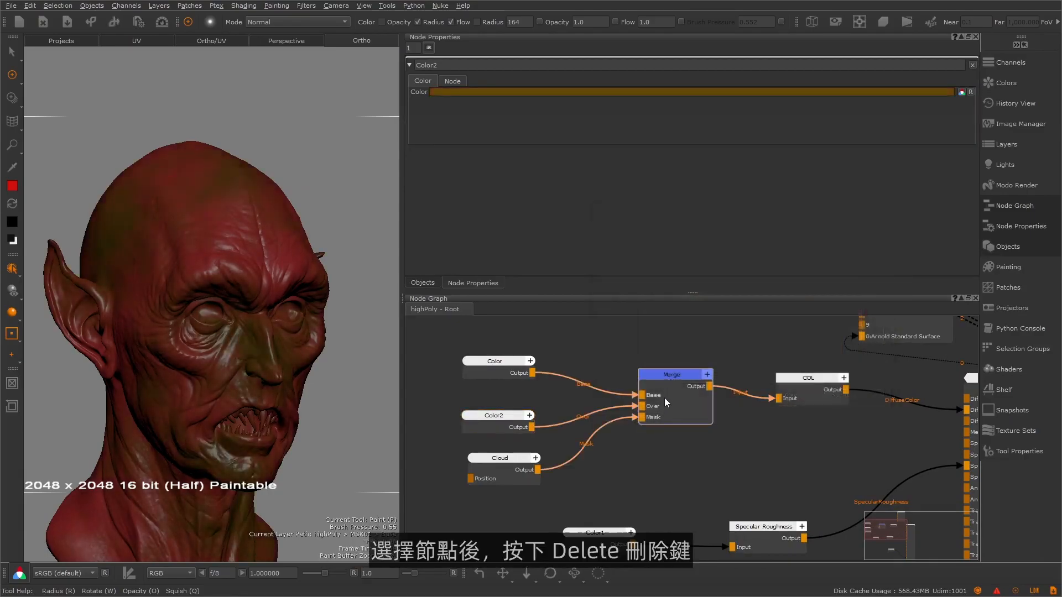
{"action": "key", "text": "Delete"}
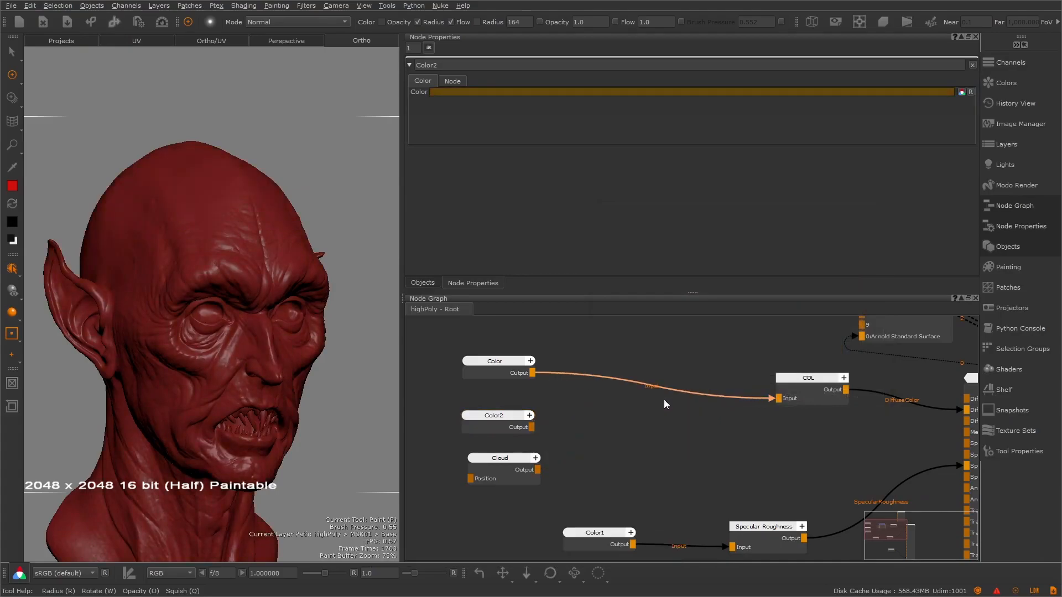
{"action": "key", "text": "ctrl+z"}
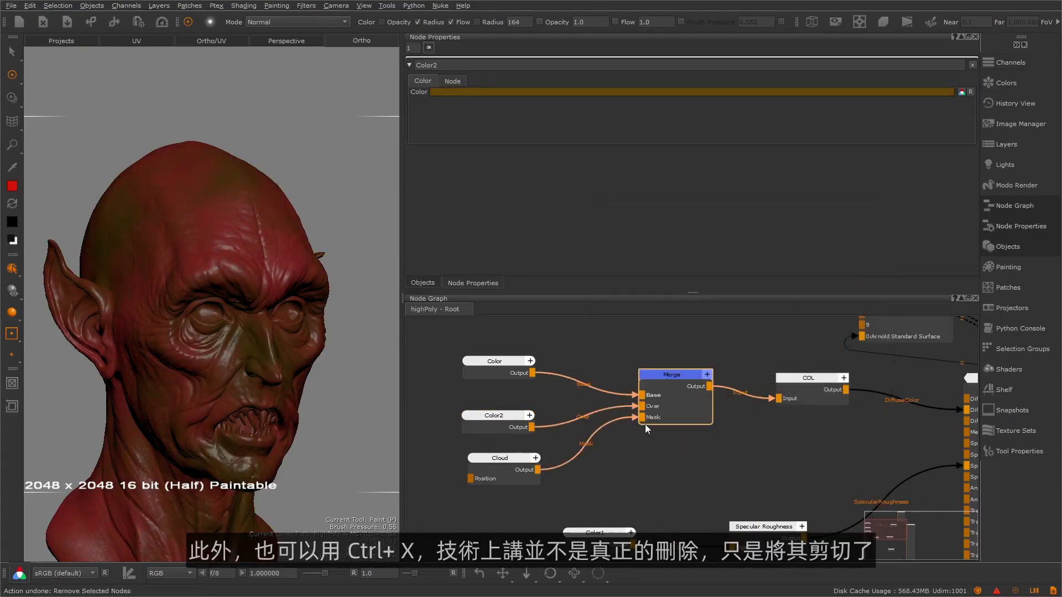
- Cut the Merge node out of the graph and undo the cut, twice in a row
{"action": "key", "text": "ctrl+x"}
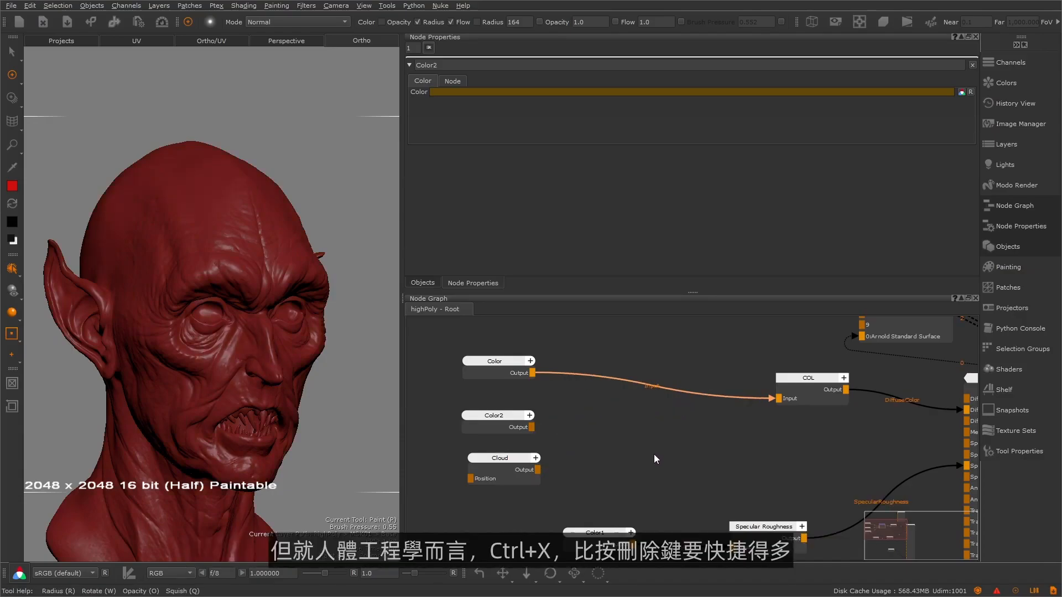
{"action": "key", "text": "ctrl+z"}
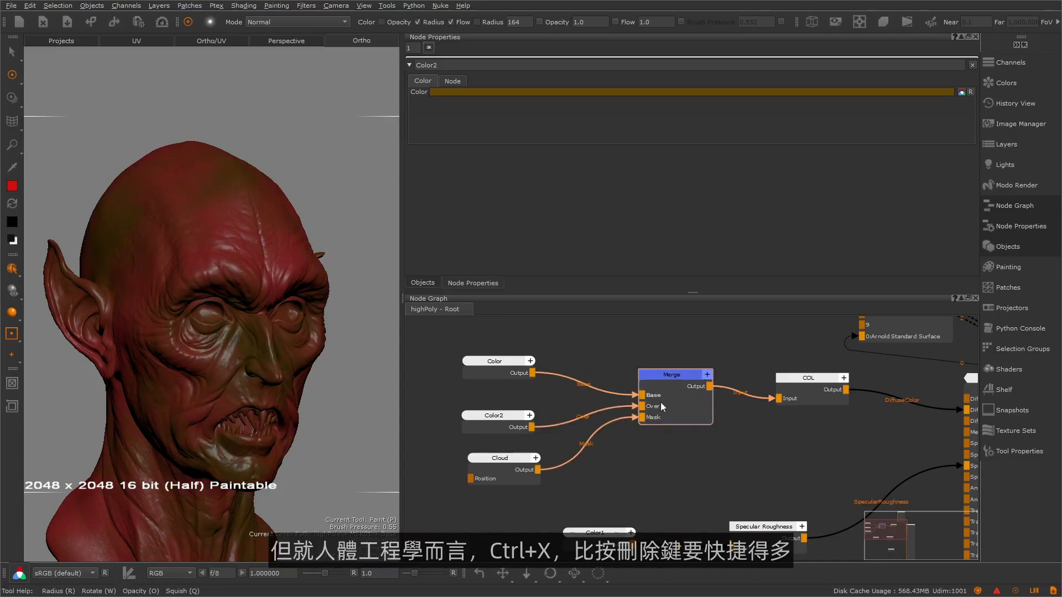
{"action": "left_click", "coordinate": [652, 451]}
{"action": "left_click", "coordinate": [675, 381]}
{"action": "key", "text": "ctrl+x"}
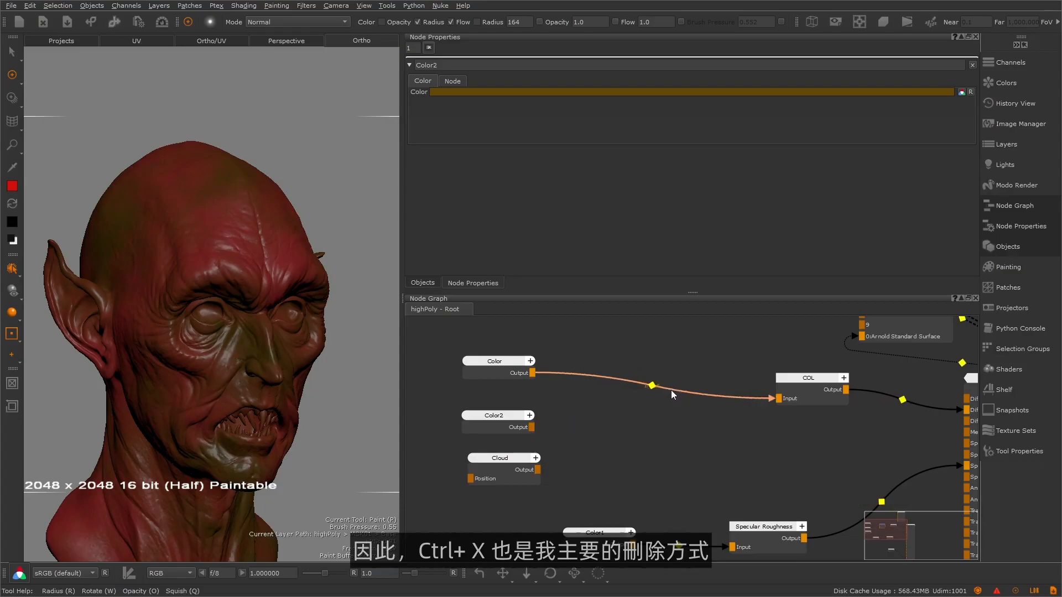
{"action": "key", "text": "ctrl+z"}
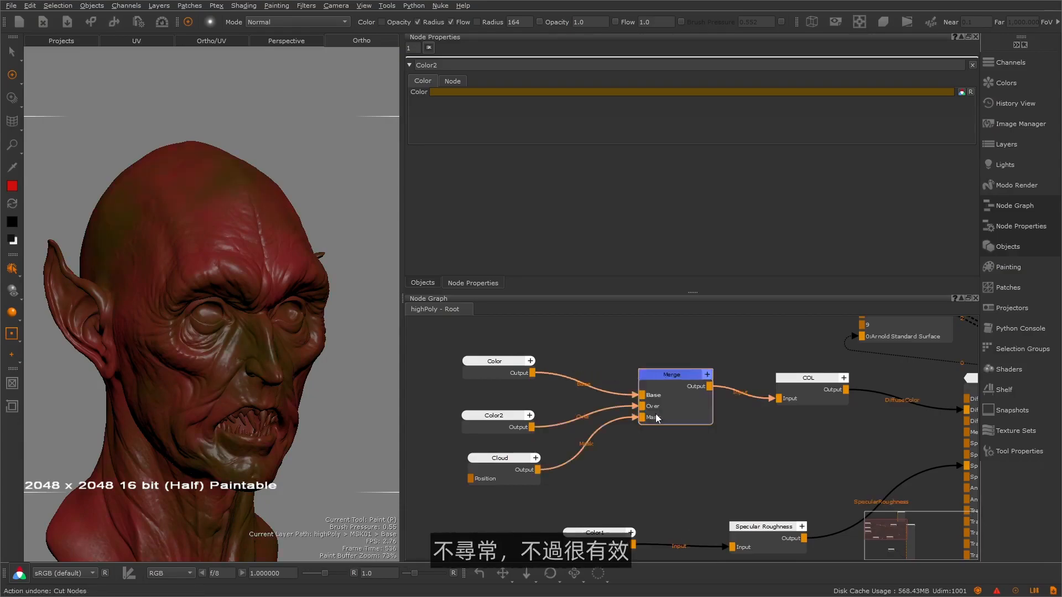
- Cut the Merge node out of the graph and leave the Color node disconnected from COL
{"action": "left_click", "coordinate": [668, 384]}
{"action": "key", "text": "ctrl+x"}
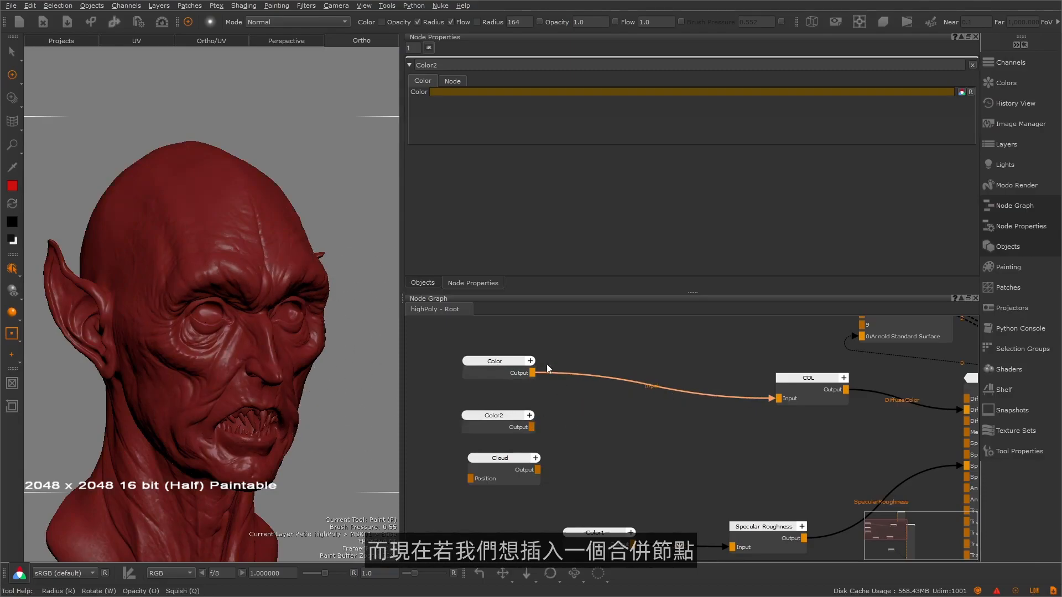
{"action": "key", "text": "m"}
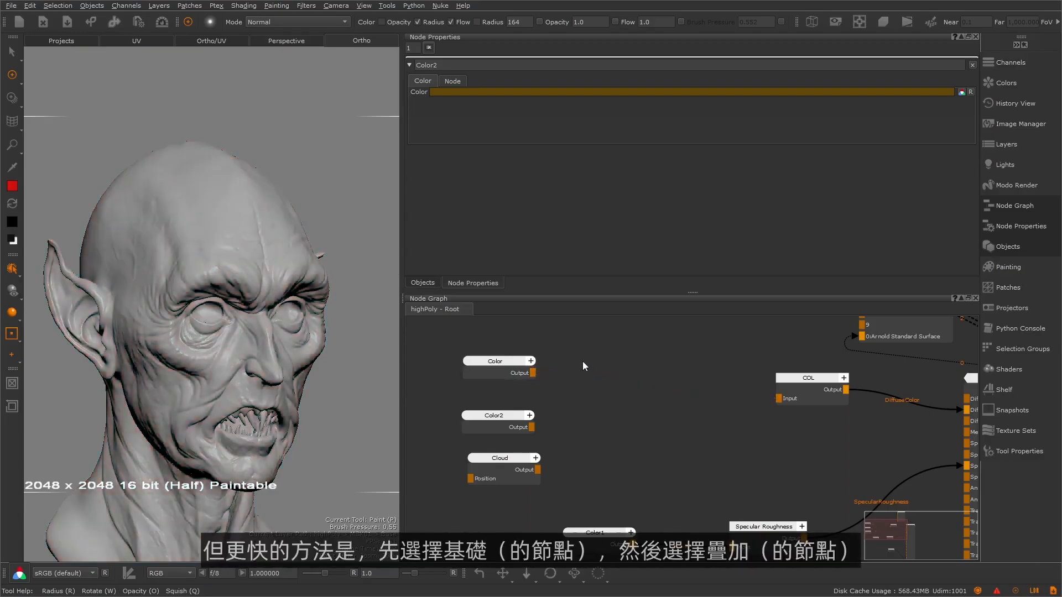
- Merge the selected Color and Color2 nodes into COL with Cloud as the mask, and delete that Merge node
{"action": "left_click", "coordinate": [492, 369]}
{"action": "left_click", "coordinate": [498, 421], "text": "shift"}
{"action": "key", "text": "m"}
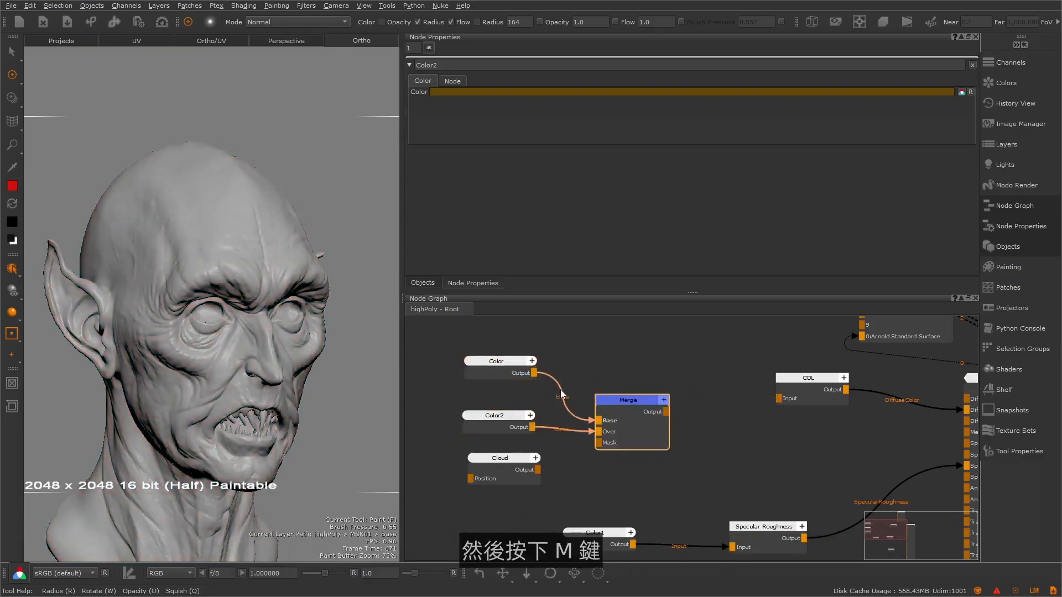
{"action": "left_click_drag", "start_coordinate": [613, 401], "coordinate": [779, 398]}
{"action": "left_click_drag", "start_coordinate": [535, 470], "coordinate": [604, 422]}
{"action": "key", "text": "Delete"}
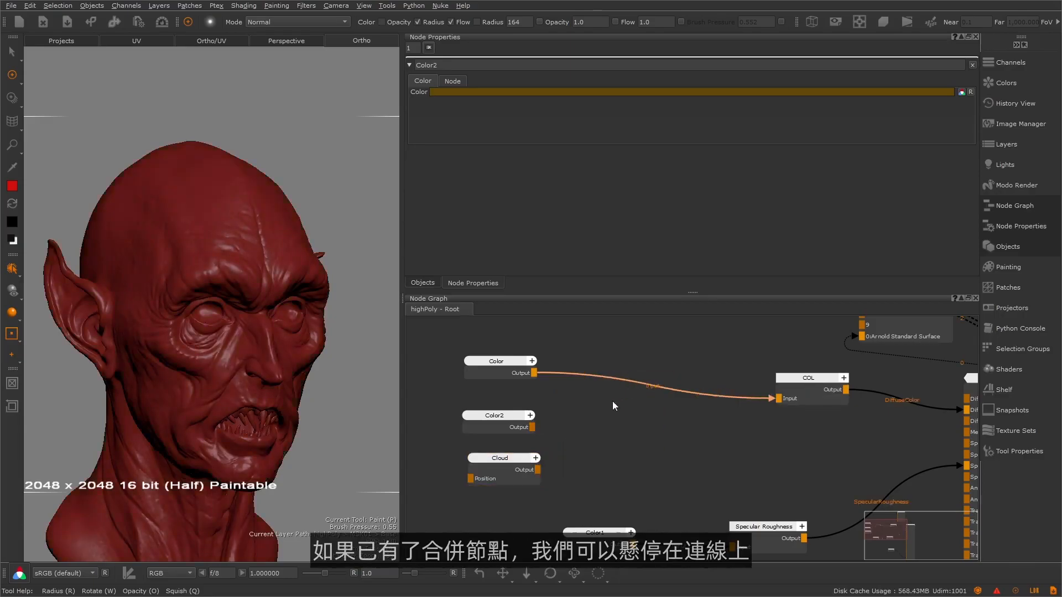
- Insert a Merge node on the Color-to-COL connection, and connect Color2 to its Over input and Cloud to its Mask input
{"action": "key", "text": "m"}
{"action": "left_click_drag", "start_coordinate": [657, 430], "coordinate": [640, 389]}
{"action": "left_click_drag", "start_coordinate": [533, 427], "coordinate": [610, 419]}
{"action": "left_click_drag", "start_coordinate": [537, 469], "coordinate": [610, 431]}
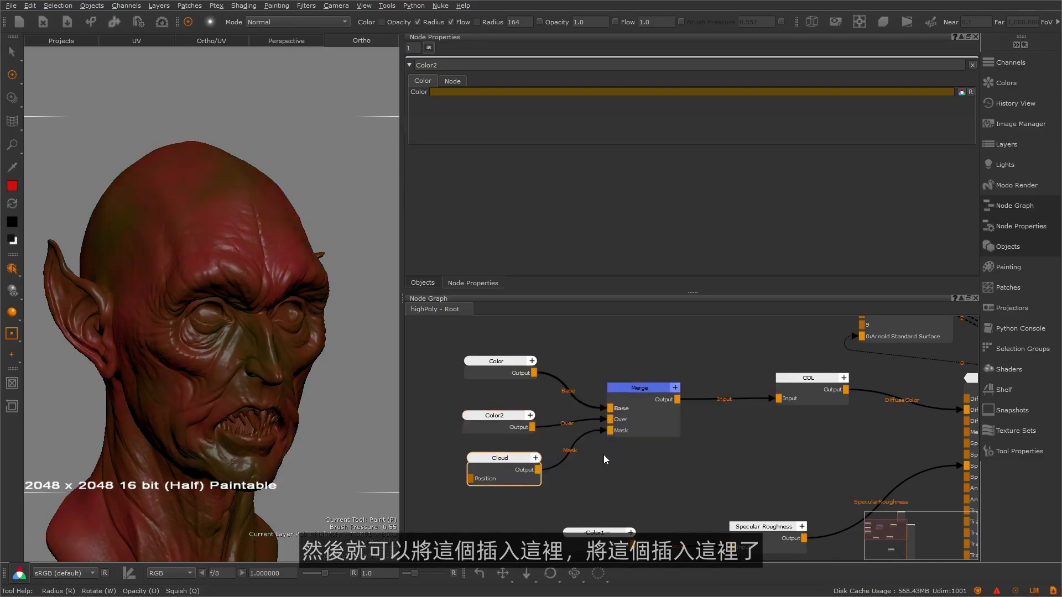
{"action": "left_click", "coordinate": [602, 452]}
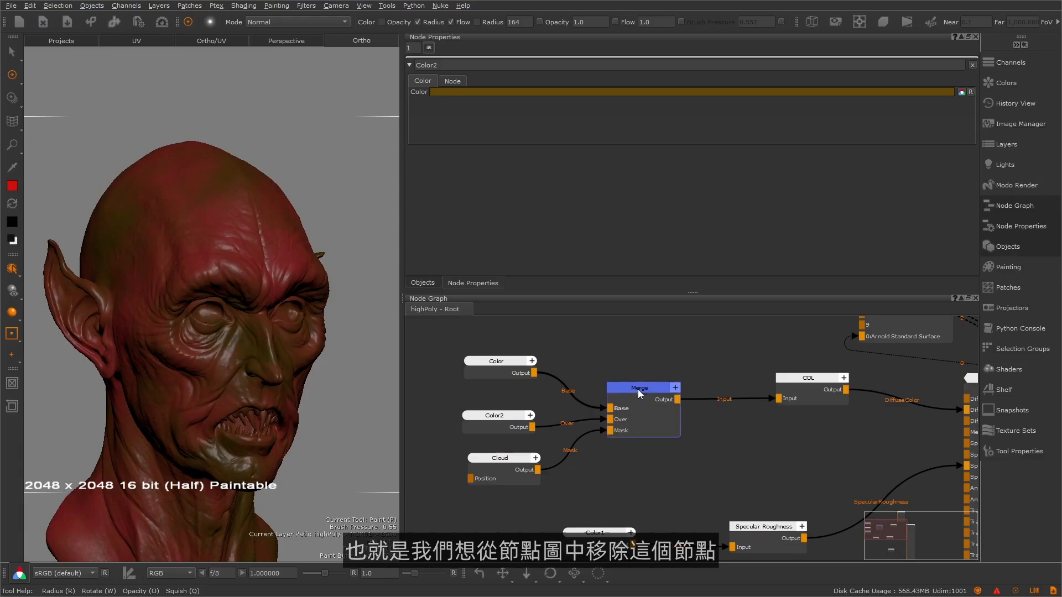
- Extract the Merge node from its connections and shake it loose as an alternative, undoing the removal each time
{"action": "left_click_drag", "start_coordinate": [638, 391], "coordinate": [643, 386]}
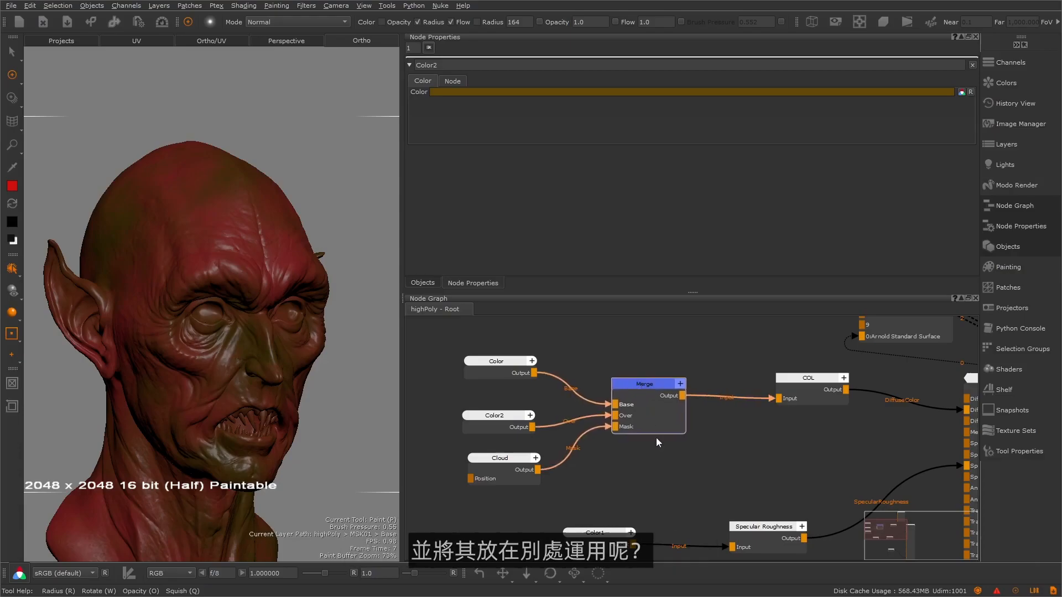
{"action": "middle_click_drag", "start_coordinate": [652, 415], "coordinate": [639, 422]}
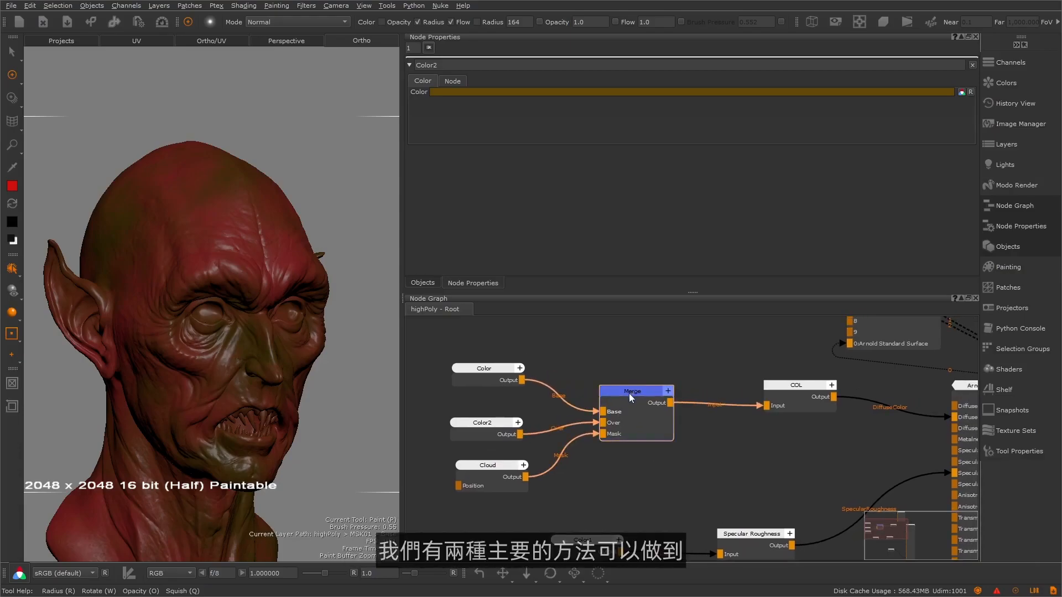
{"action": "key", "text": "ctrl+shift+x"}
{"action": "left_click_drag", "start_coordinate": [641, 397], "coordinate": [644, 442]}
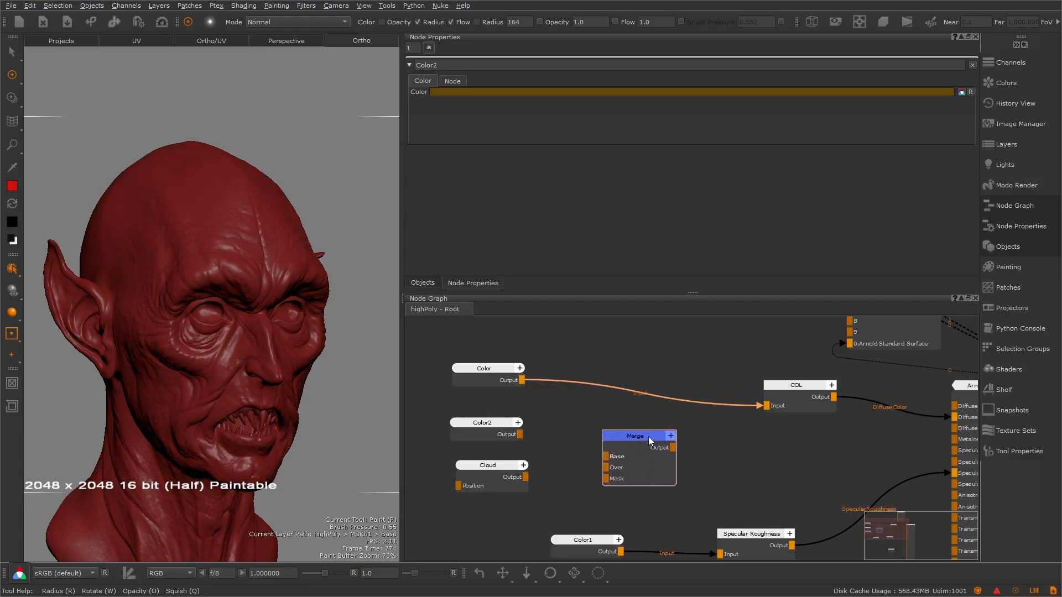
{"action": "key", "text": "ctrl+z"}
{"action": "key", "text": "ctrl+z"}
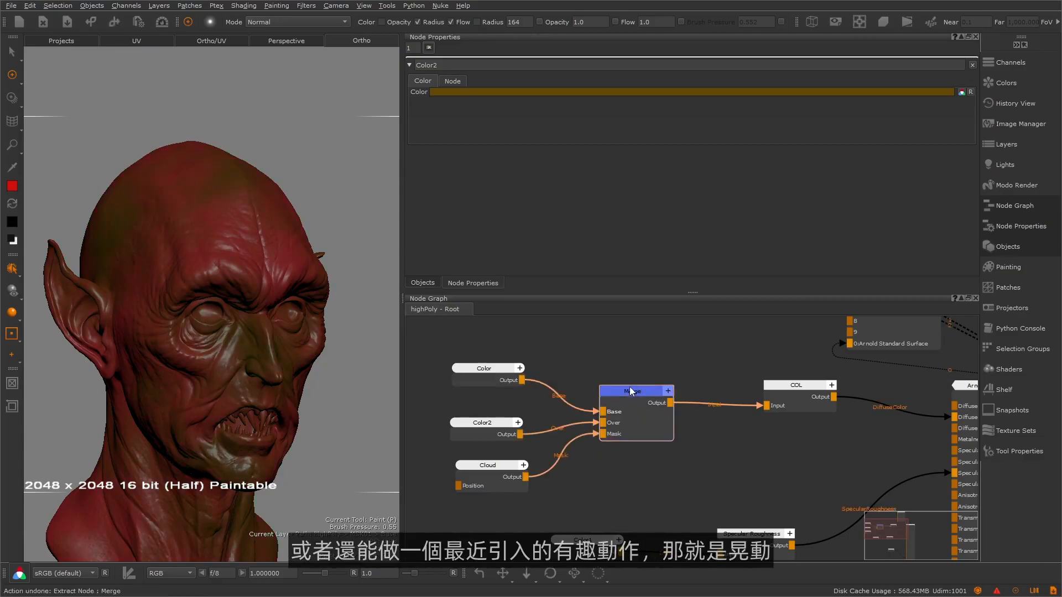
{"action": "left_click_drag", "start_coordinate": [631, 391], "coordinate": [636, 436]}
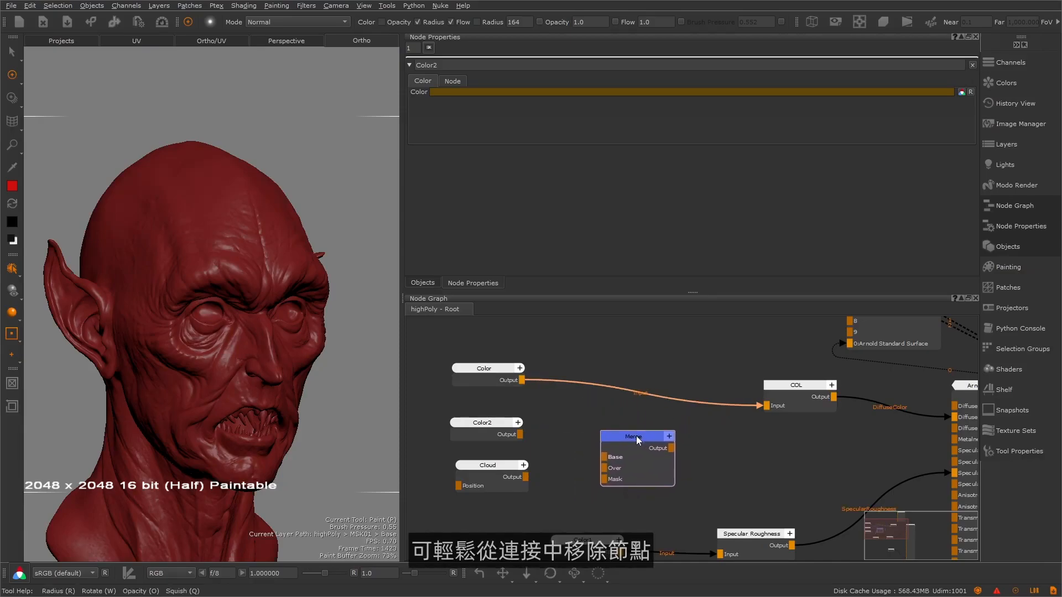
{"action": "key", "text": "ctrl+z"}
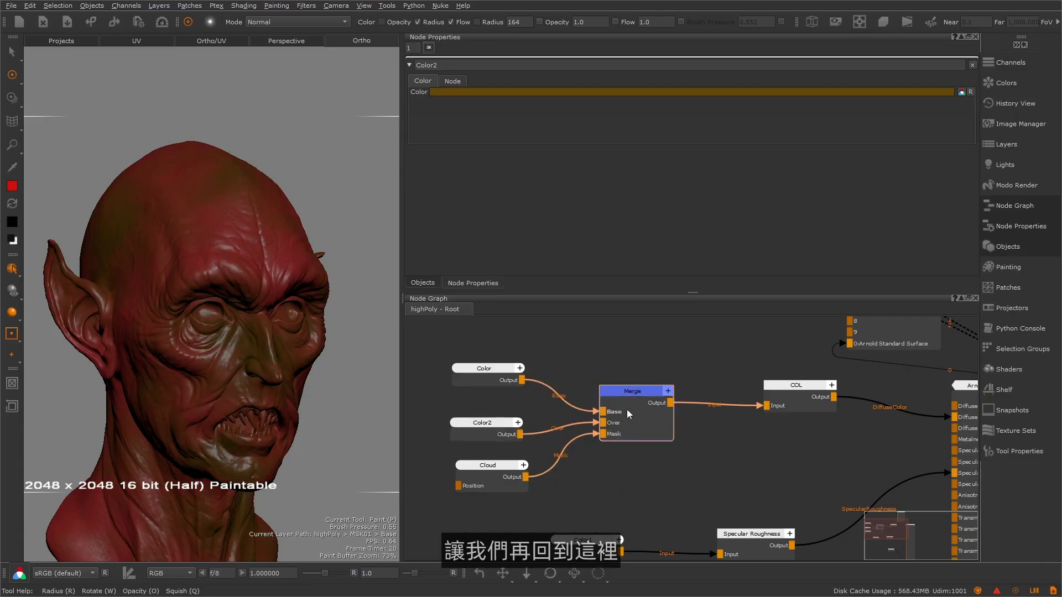
- Nudge the Color node away from Merge and swap the Merge node's Base and Over inputs
{"action": "left_click", "coordinate": [492, 423]}
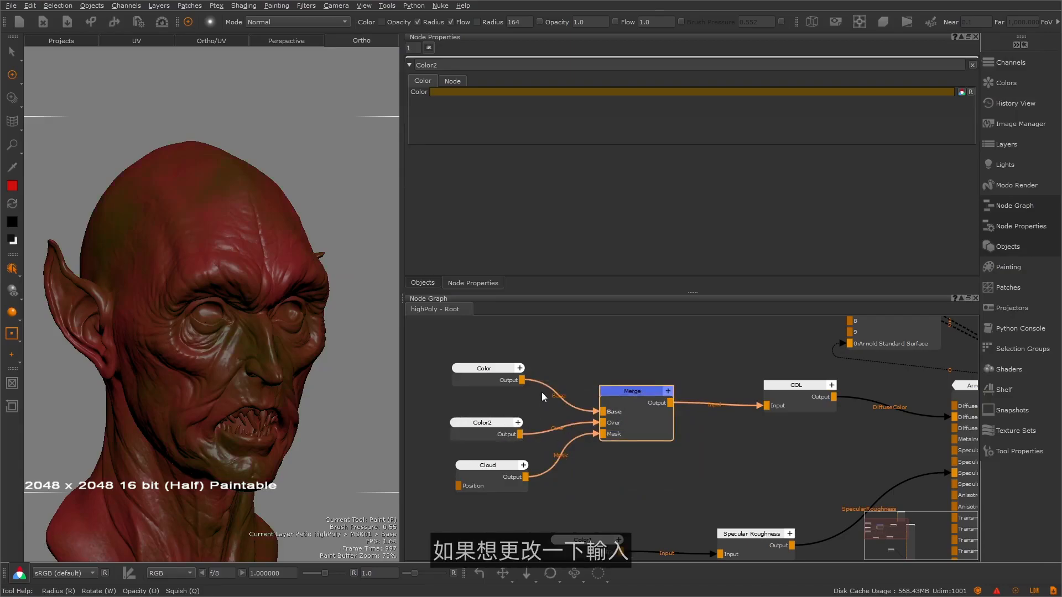
{"action": "left_click_drag", "start_coordinate": [507, 373], "coordinate": [492, 377]}
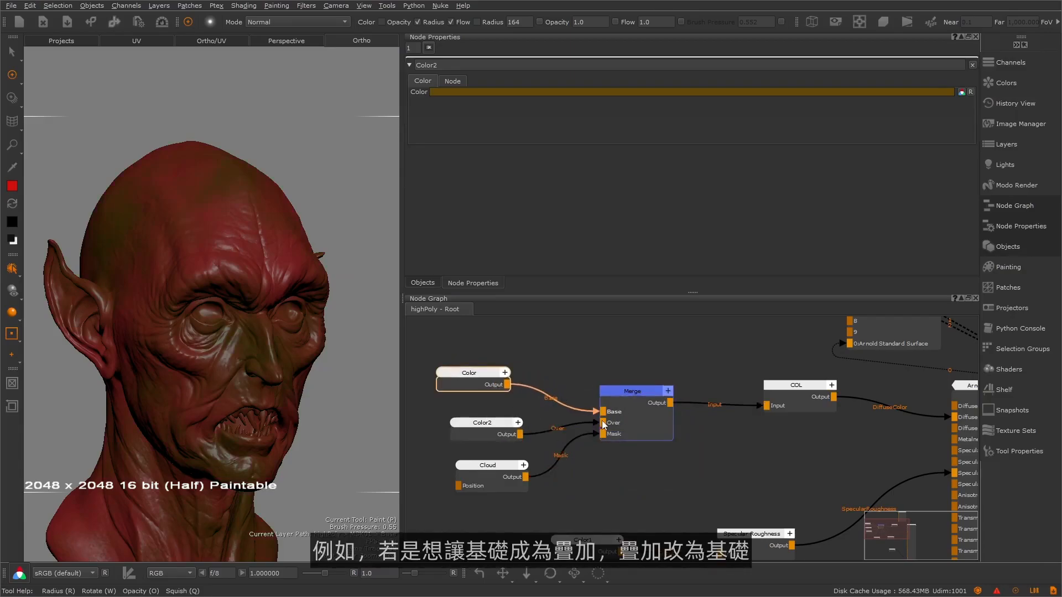
{"action": "left_click", "coordinate": [623, 395]}
{"action": "key", "text": "shift+x"}
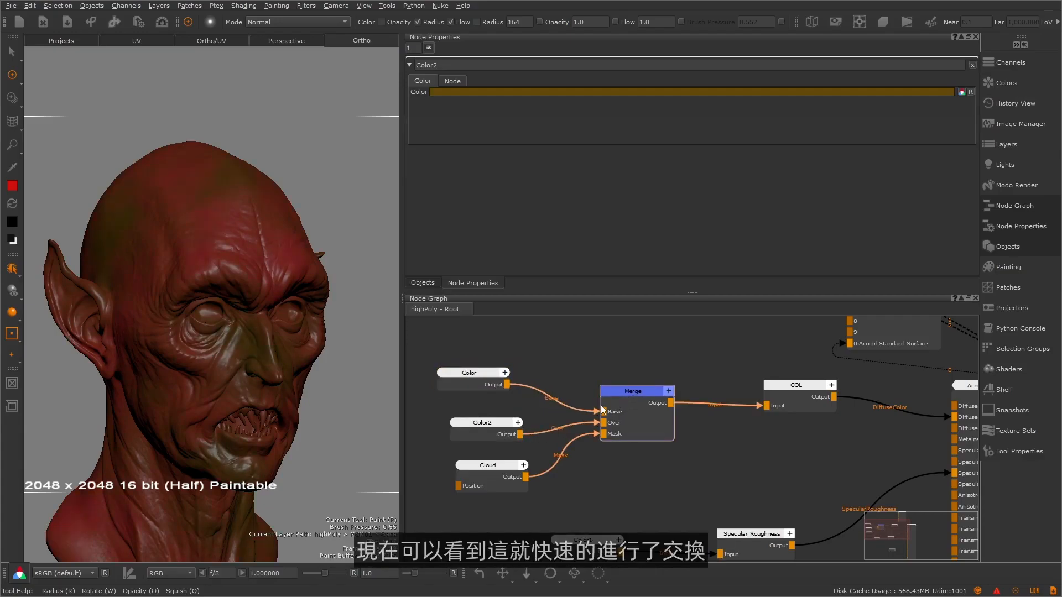
- Reconnect Color2 to Merge's Base input and Color to its Over input, and swap the two inputs back
{"action": "left_click", "coordinate": [518, 436]}
{"action": "left_click_drag", "start_coordinate": [518, 436], "coordinate": [602, 413]}
{"action": "left_click_drag", "start_coordinate": [507, 386], "coordinate": [601, 423]}
{"action": "left_click", "coordinate": [628, 398]}
{"action": "key", "text": "shift+x"}
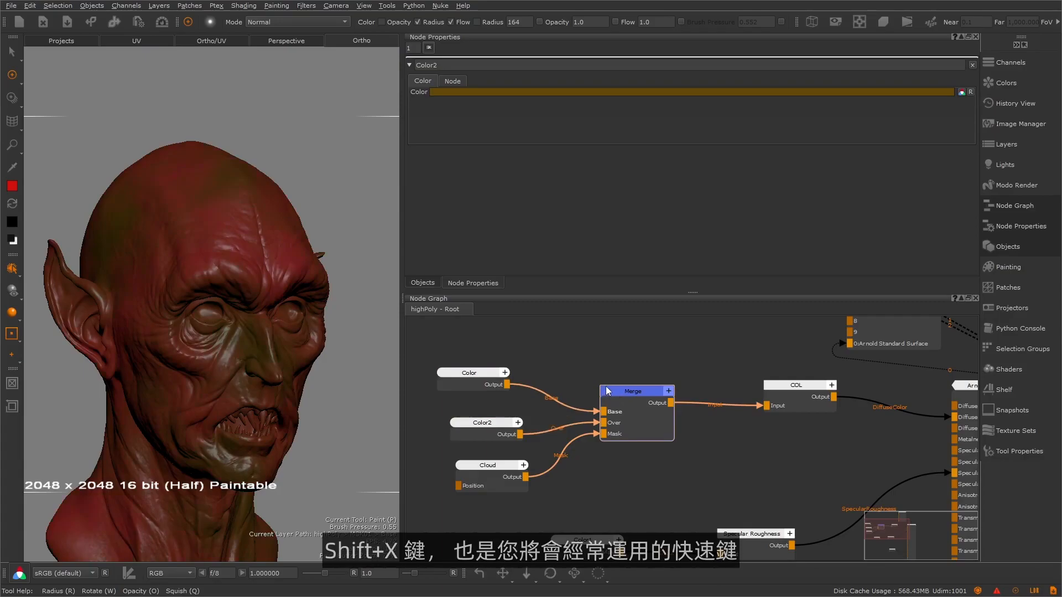
- Delete the Cloud node that feeds the Merge node's Mask input
{"action": "middle_click_drag", "start_coordinate": [559, 469], "coordinate": [599, 452]}
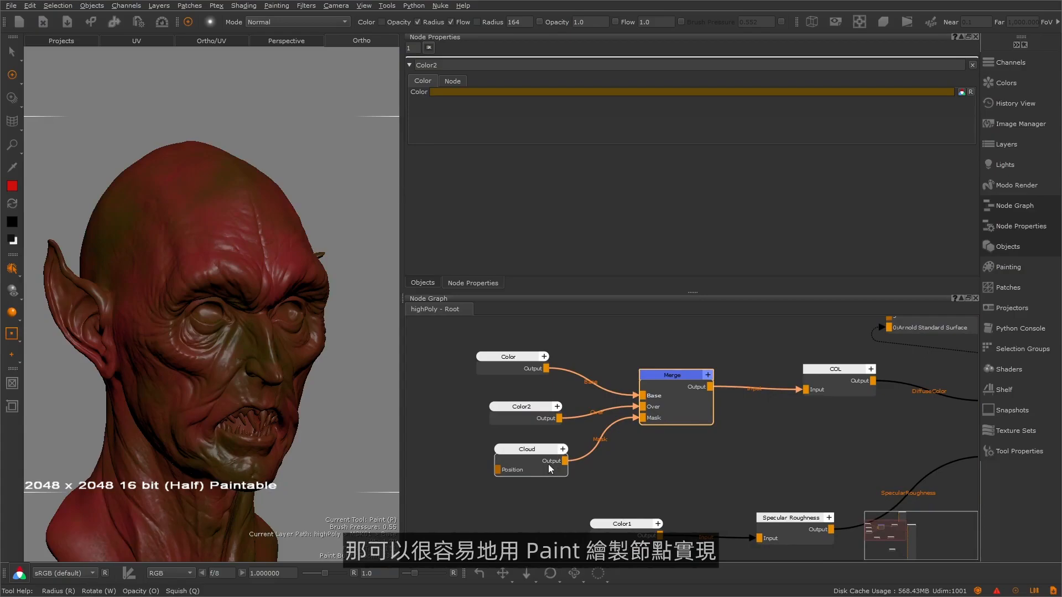
{"action": "left_click", "coordinate": [548, 460]}
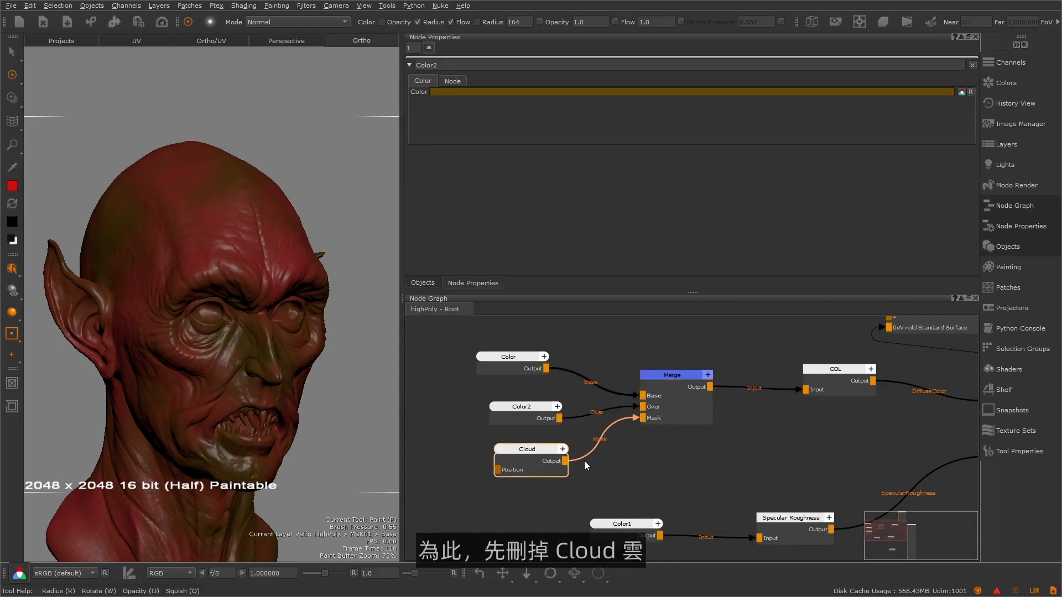
{"action": "key", "text": "Delete"}
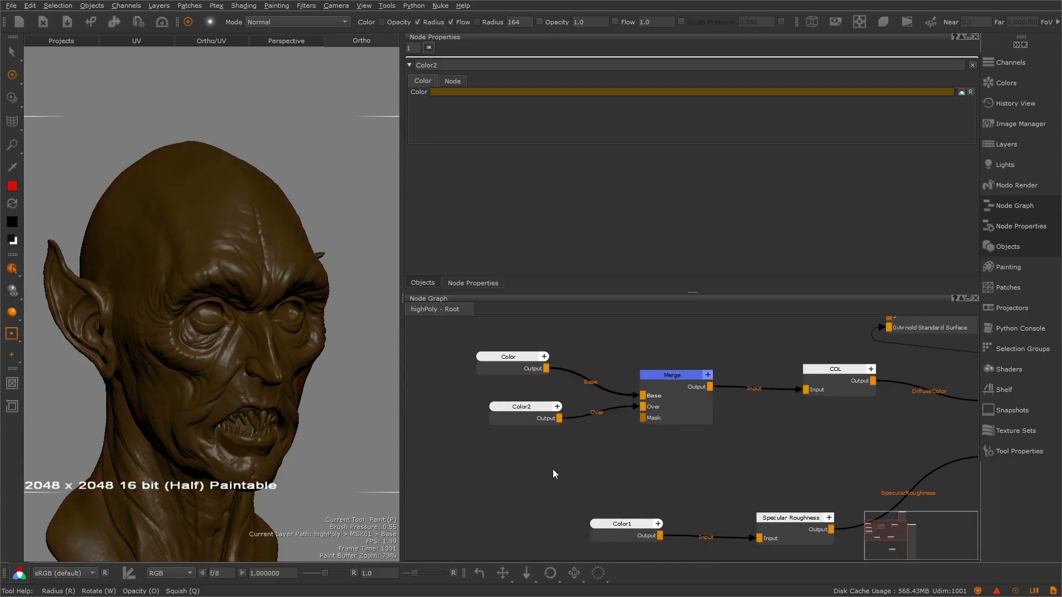
- Start creating a Paint node below Color2 and set its size to 2048 x 2048
{"action": "right_click", "coordinate": [513, 457]}
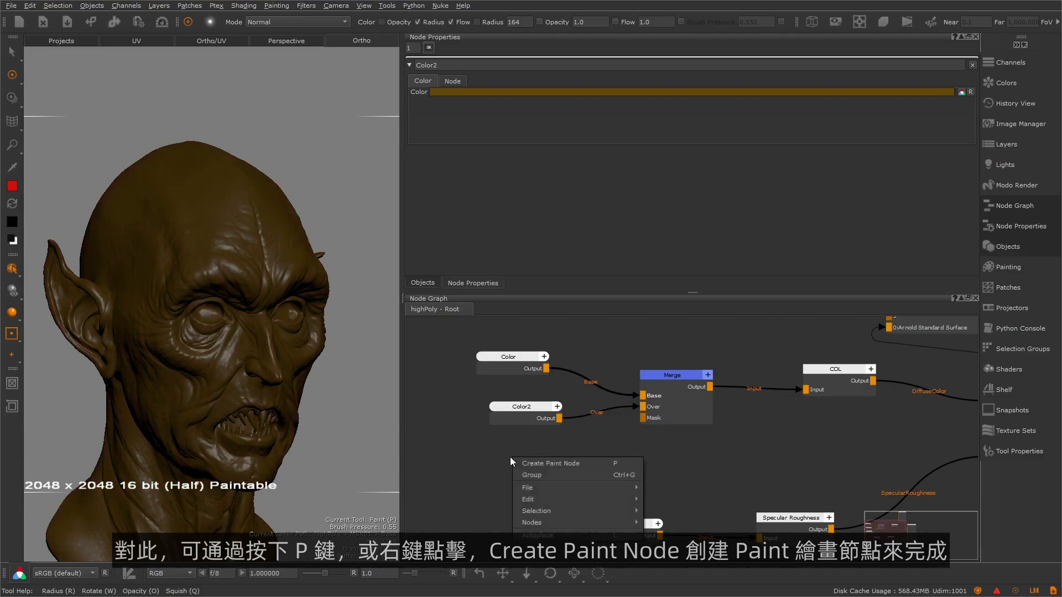
{"action": "left_click", "coordinate": [559, 462]}
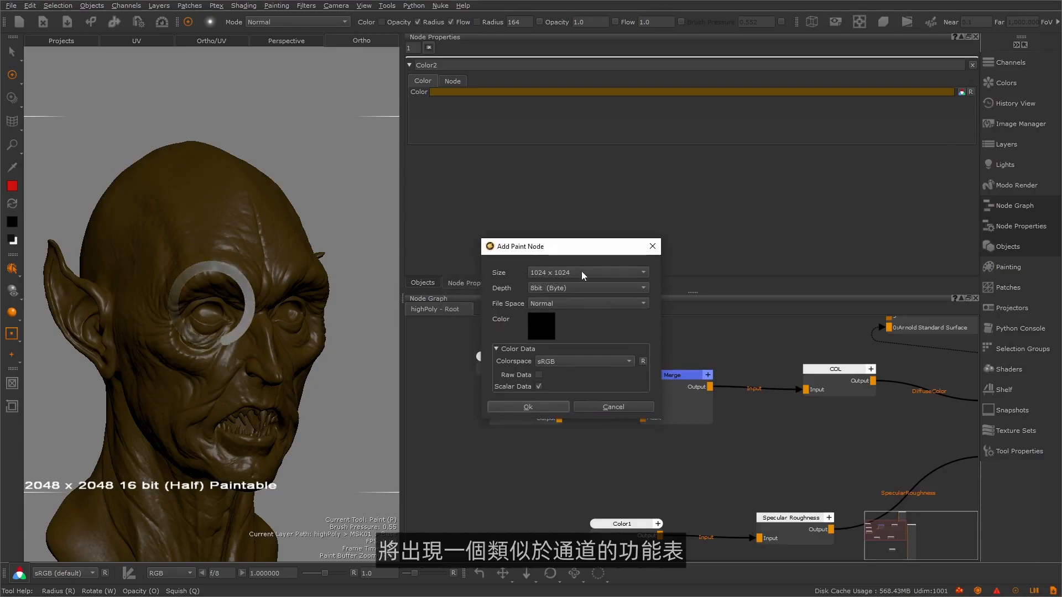
{"action": "left_click", "coordinate": [545, 271]}
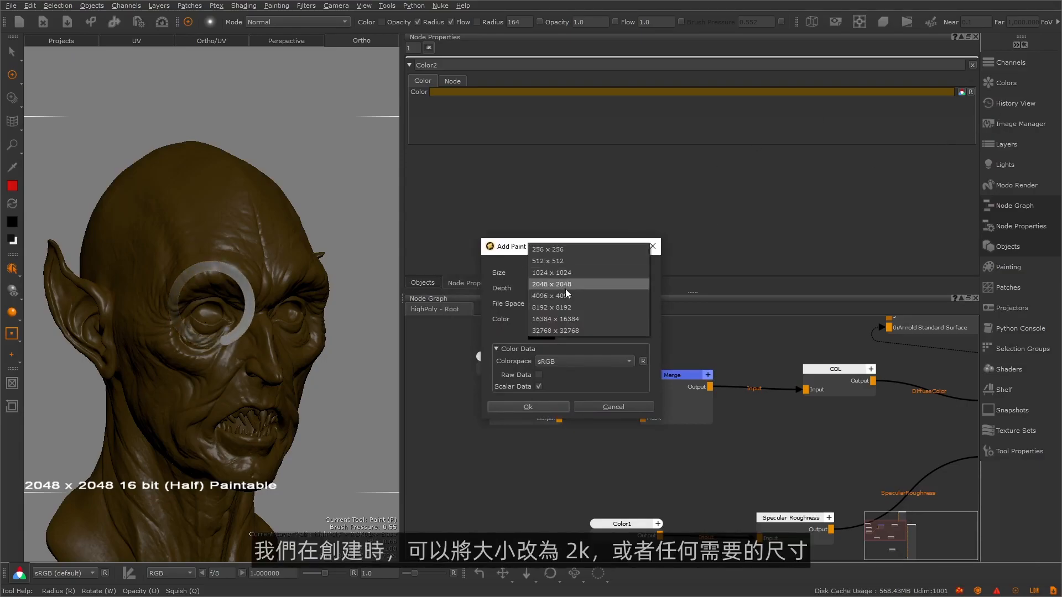
{"action": "left_click", "coordinate": [565, 286]}
{"action": "left_click", "coordinate": [562, 271]}
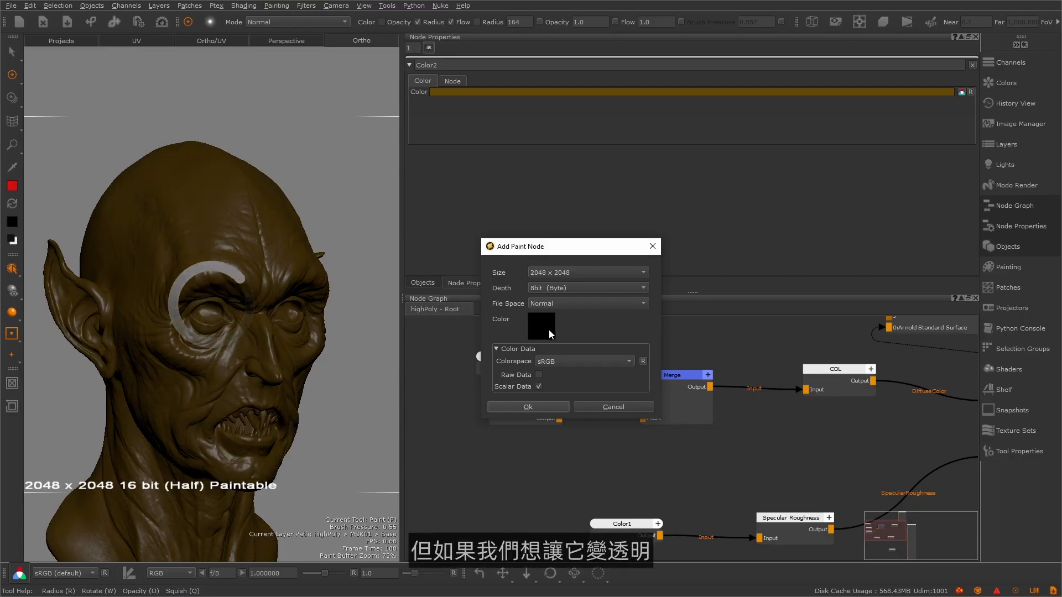
- Set the new Paint node's color to fully transparent black and move its settings dialog clear of the node graph
{"action": "left_click", "coordinate": [550, 332]}
{"action": "left_click_drag", "start_coordinate": [848, 244], "coordinate": [864, 393]}
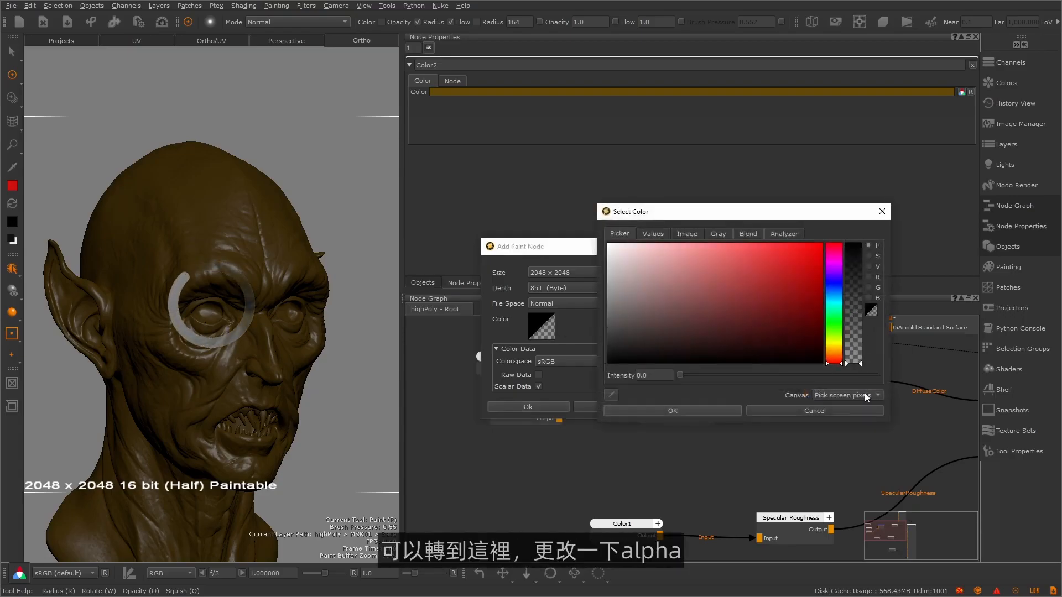
{"action": "left_click", "coordinate": [716, 411]}
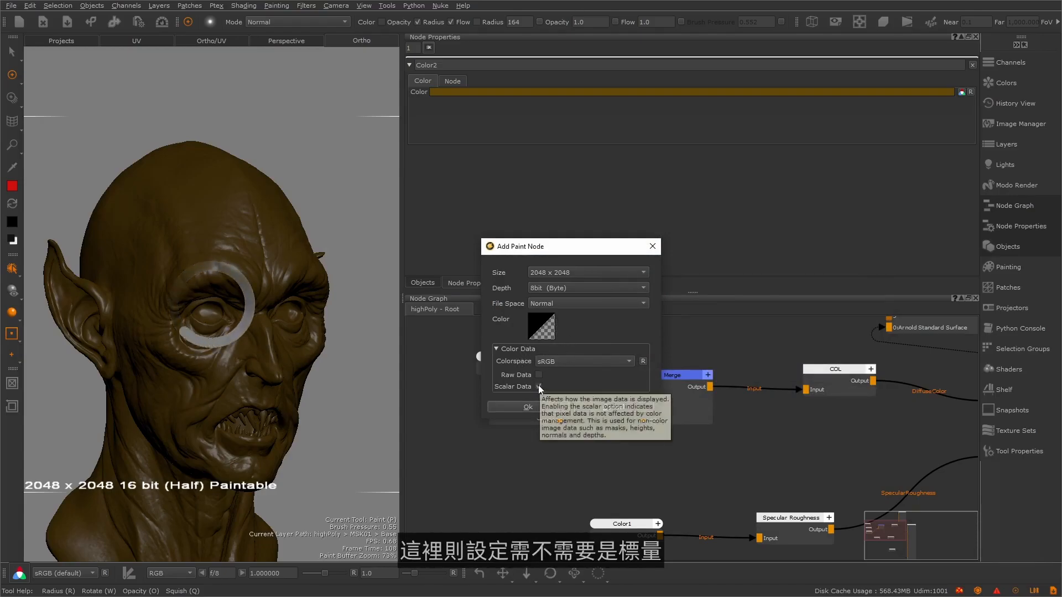
{"action": "mouse_move", "coordinate": [587, 251]}
{"action": "left_mouse_down"}
{"action": "mouse_move", "coordinate": [327, 255]}
{"action": "mouse_move", "coordinate": [361, 258]}
{"action": "left_mouse_up"}
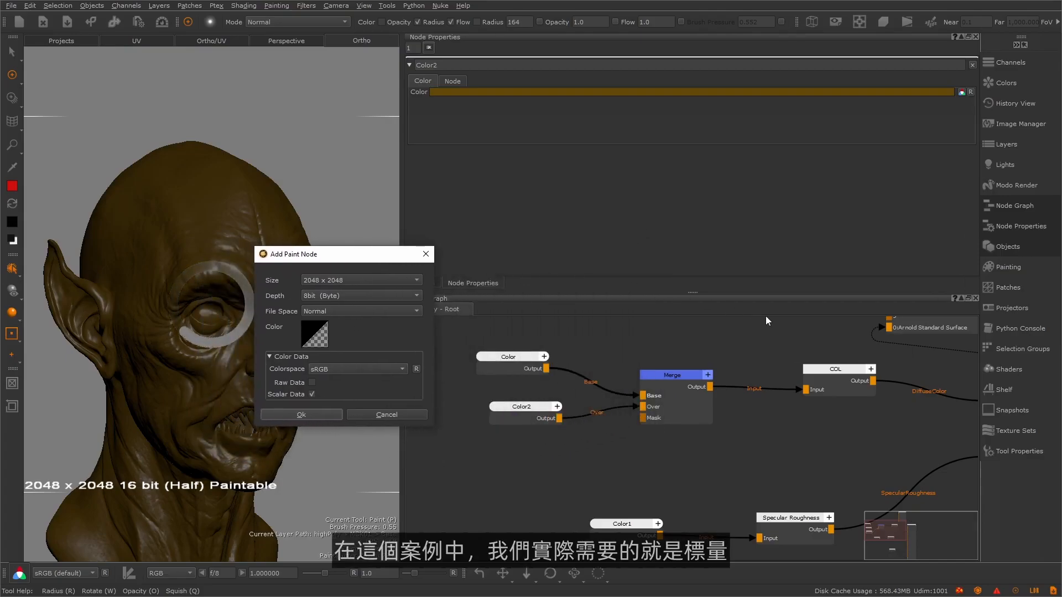
- Create a 2048 x 2048, 8bit (Byte) Paint node with scalar data and connect it to the Merge node's Mask input
{"action": "left_click", "coordinate": [304, 413]}
{"action": "mouse_move", "coordinate": [595, 470]}
{"action": "left_mouse_down"}
{"action": "mouse_move", "coordinate": [546, 467]}
{"action": "mouse_move", "coordinate": [652, 420]}
{"action": "left_mouse_up"}
- Paint the mask across the face at different brush radii and undo the last stroke
{"action": "left_click_drag", "start_coordinate": [284, 373], "coordinate": [267, 374], "text": "alt"}
{"action": "key", "text": "r"}
{"action": "left_click_drag", "start_coordinate": [263, 330], "coordinate": [212, 329]}
{"action": "mouse_move", "coordinate": [233, 266]}
{"action": "left_mouse_down"}
{"action": "mouse_move", "coordinate": [192, 258]}
{"action": "mouse_move", "coordinate": [177, 387]}
{"action": "mouse_move", "coordinate": [240, 343]}
{"action": "mouse_move", "coordinate": [224, 333]}
{"action": "mouse_move", "coordinate": [181, 358]}
{"action": "left_mouse_up"}
{"action": "key", "text": "r"}
{"action": "left_click_drag", "start_coordinate": [190, 354], "coordinate": [231, 352]}
{"action": "mouse_move", "coordinate": [252, 305]}
{"action": "left_mouse_down"}
{"action": "mouse_move", "coordinate": [236, 326]}
{"action": "mouse_move", "coordinate": [265, 369]}
{"action": "left_mouse_up"}
{"action": "key", "text": "ctrl+z"}
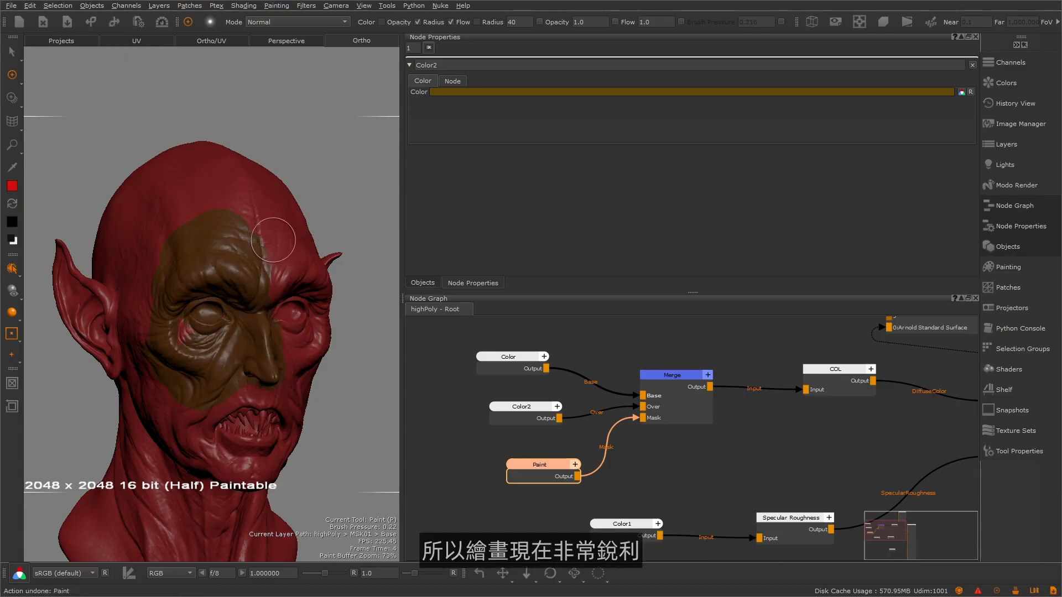
- Select all patches of the head, fill the mask with black, and undo the leftover brush strokes
{"action": "right_click_drag", "start_coordinate": [291, 239], "coordinate": [288, 278], "text": "alt"}
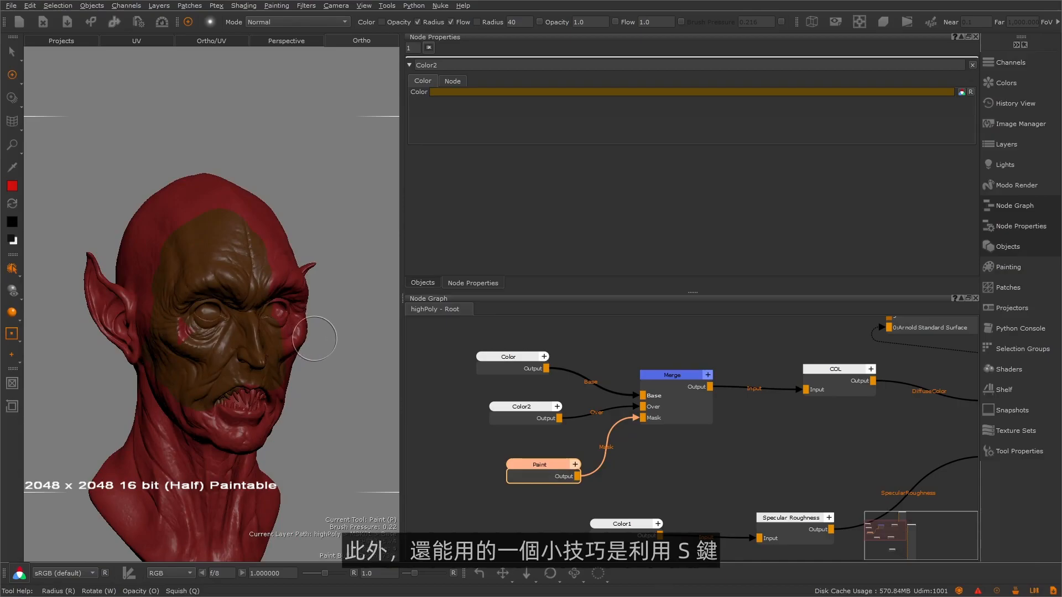
{"action": "key", "text": "s"}
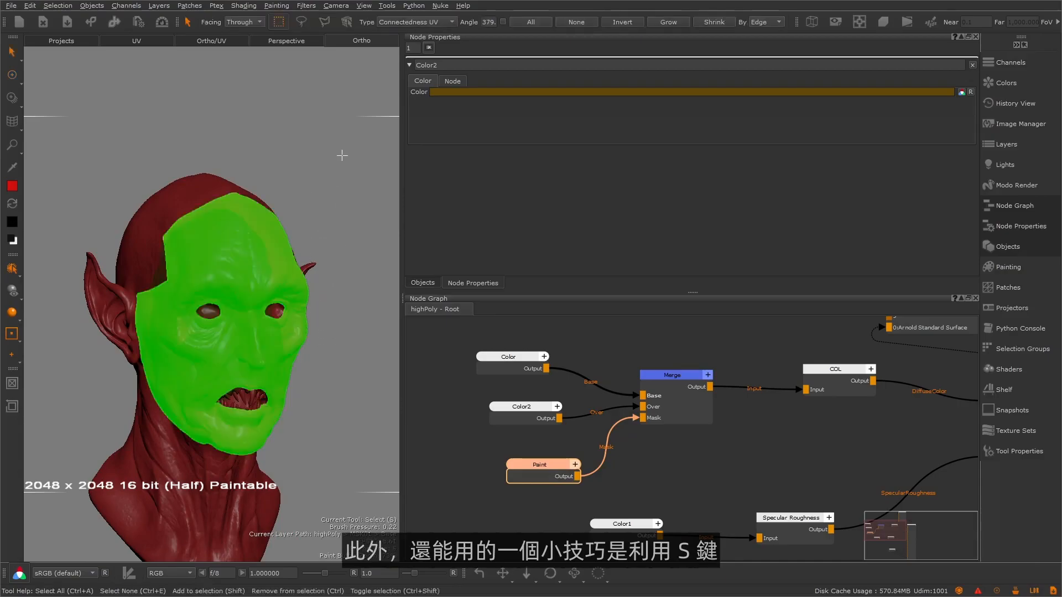
{"action": "left_click_drag", "start_coordinate": [359, 145], "coordinate": [287, 238]}
{"action": "mouse_move", "coordinate": [127, 446]}
{"action": "left_mouse_down"}
{"action": "mouse_move", "coordinate": [72, 350]}
{"action": "mouse_move", "coordinate": [71, 541]}
{"action": "left_mouse_up"}
{"action": "right_click", "coordinate": [253, 317]}
{"action": "mouse_move", "coordinate": [303, 469]}
{"action": "left_click", "coordinate": [427, 471]}
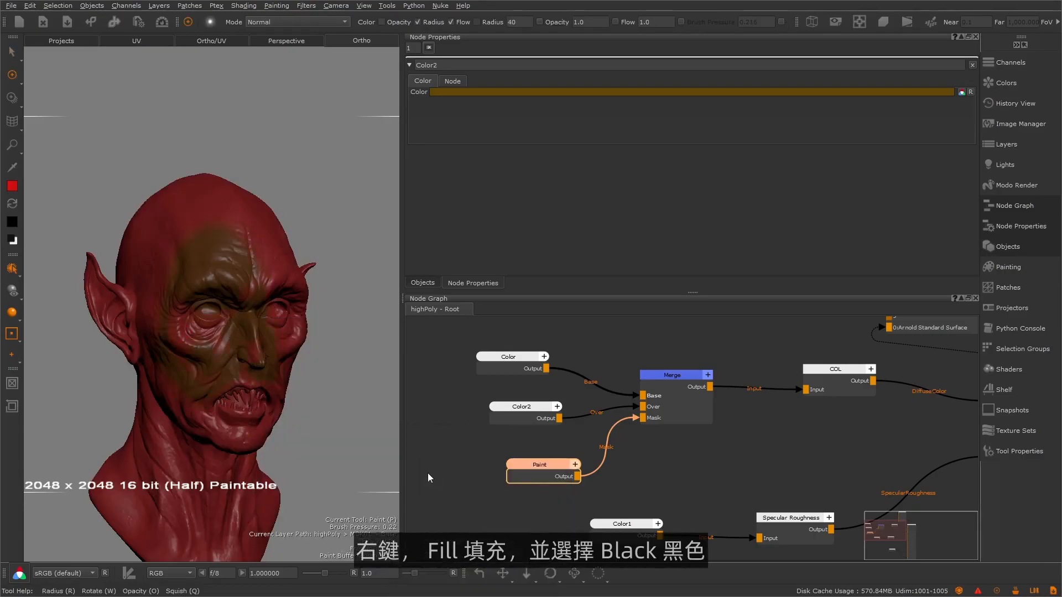
{"action": "mouse_move", "coordinate": [272, 367]}
{"action": "left_mouse_down"}
{"action": "mouse_move", "coordinate": [237, 380]}
{"action": "mouse_move", "coordinate": [159, 341]}
{"action": "mouse_move", "coordinate": [195, 298]}
{"action": "left_mouse_up"}
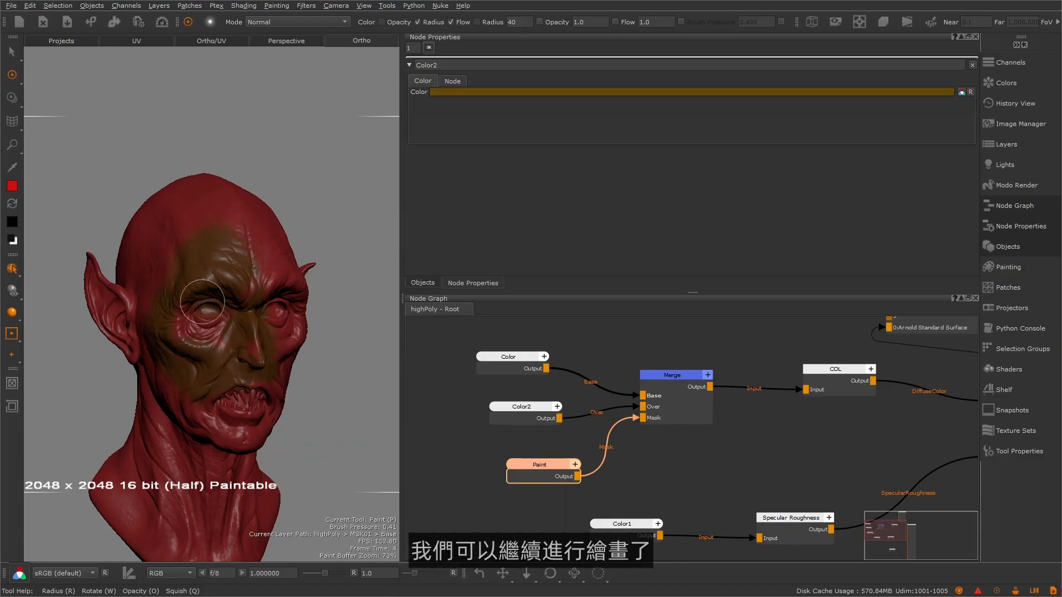
{"action": "key", "text": "ctrl+z"}
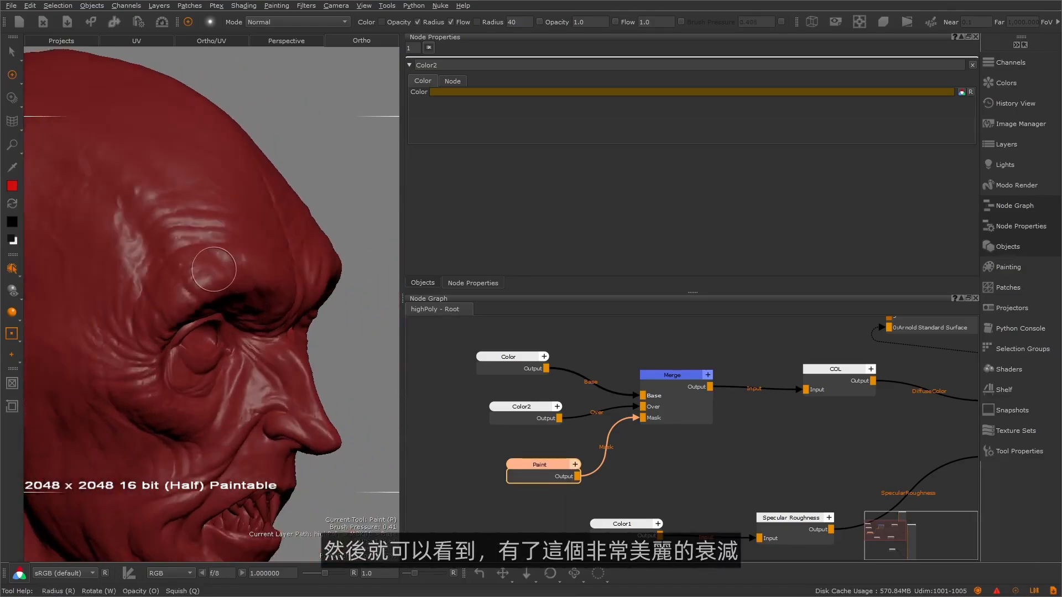
- Paint a curved mask area around one eye, reducing the brush radius to 28, and bake the paint
{"action": "mouse_move", "coordinate": [212, 268]}
{"action": "left_mouse_down"}
{"action": "mouse_move", "coordinate": [178, 244]}
{"action": "mouse_move", "coordinate": [141, 329]}
{"action": "mouse_move", "coordinate": [136, 387]}
{"action": "mouse_move", "coordinate": [194, 420]}
{"action": "mouse_move", "coordinate": [224, 390]}
{"action": "mouse_move", "coordinate": [206, 389]}
{"action": "left_mouse_up"}
{"action": "key", "text": "r"}
{"action": "mouse_move", "coordinate": [235, 362]}
{"action": "left_mouse_down"}
{"action": "mouse_move", "coordinate": [211, 415]}
{"action": "mouse_move", "coordinate": [204, 409]}
{"action": "left_mouse_up"}
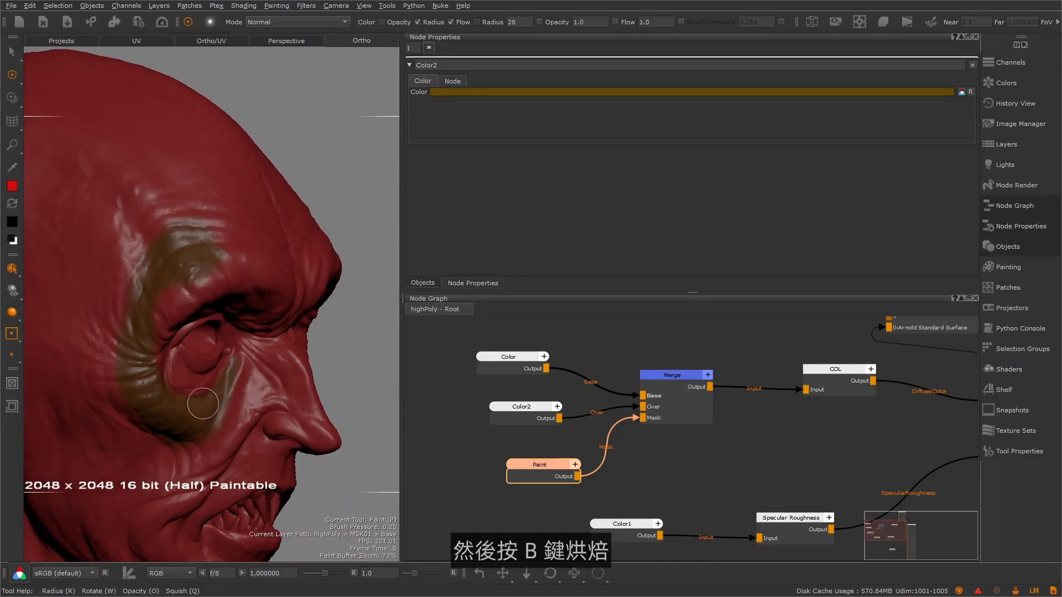
{"action": "key", "text": "b"}
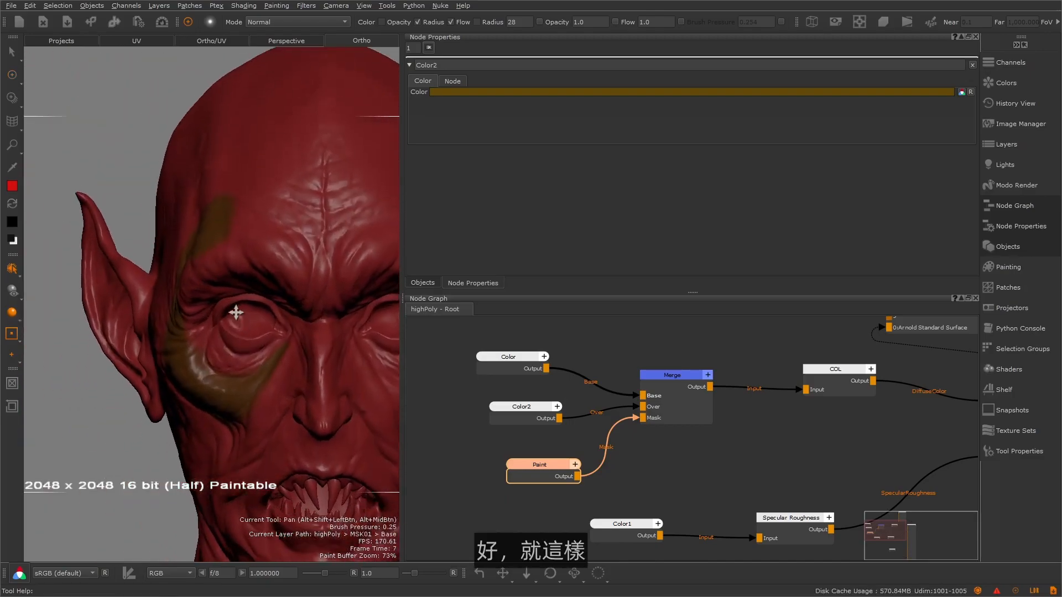
- Show only the Paint node's output in the viewer to inspect the painted mask
{"action": "left_click", "coordinate": [539, 420]}
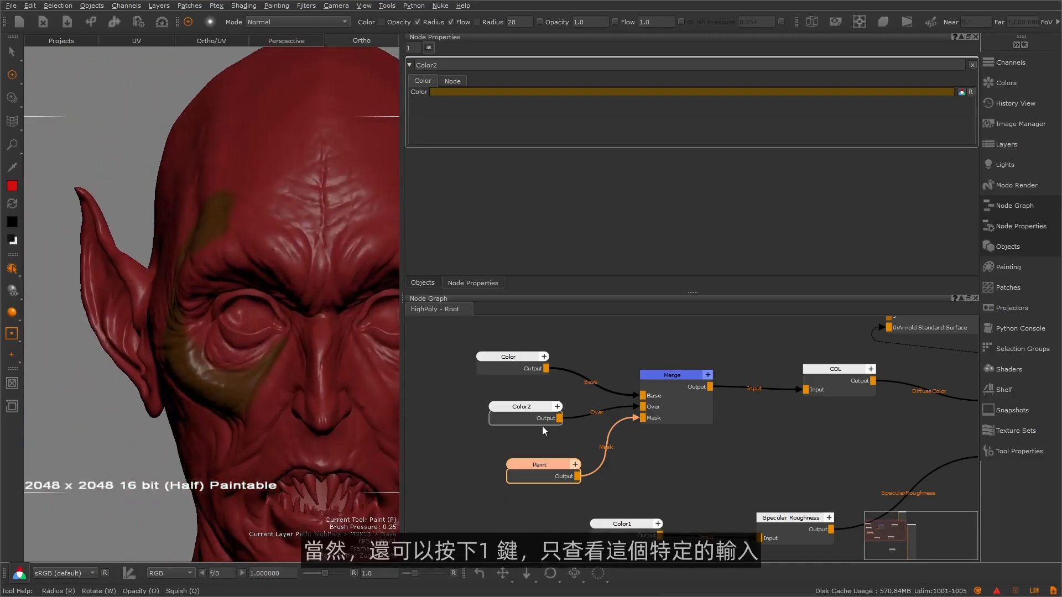
{"action": "middle_click_drag", "start_coordinate": [539, 456], "coordinate": [525, 470]}
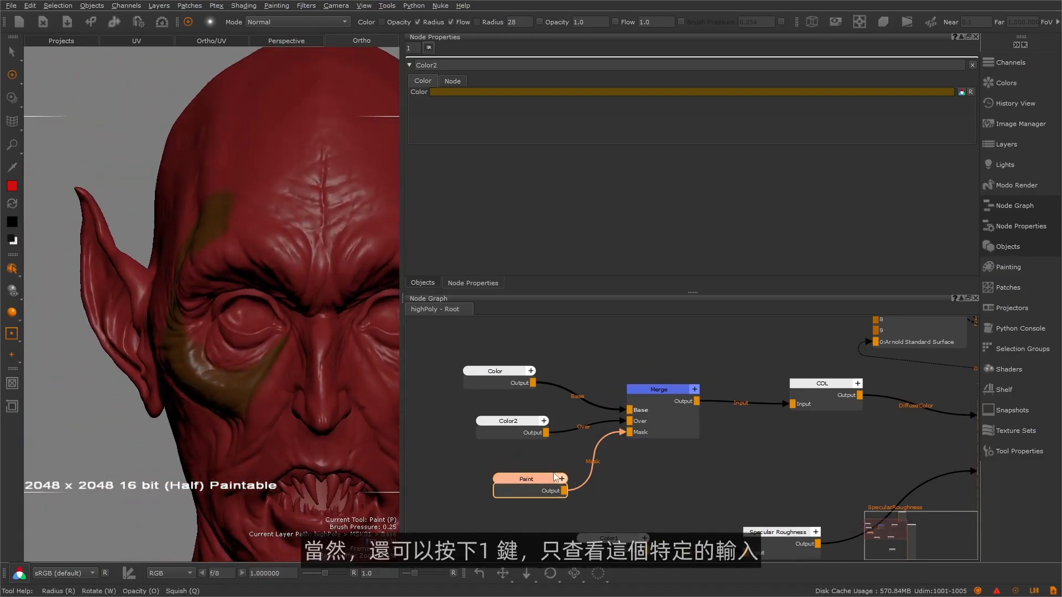
{"action": "left_click_drag", "start_coordinate": [541, 488], "coordinate": [532, 490]}
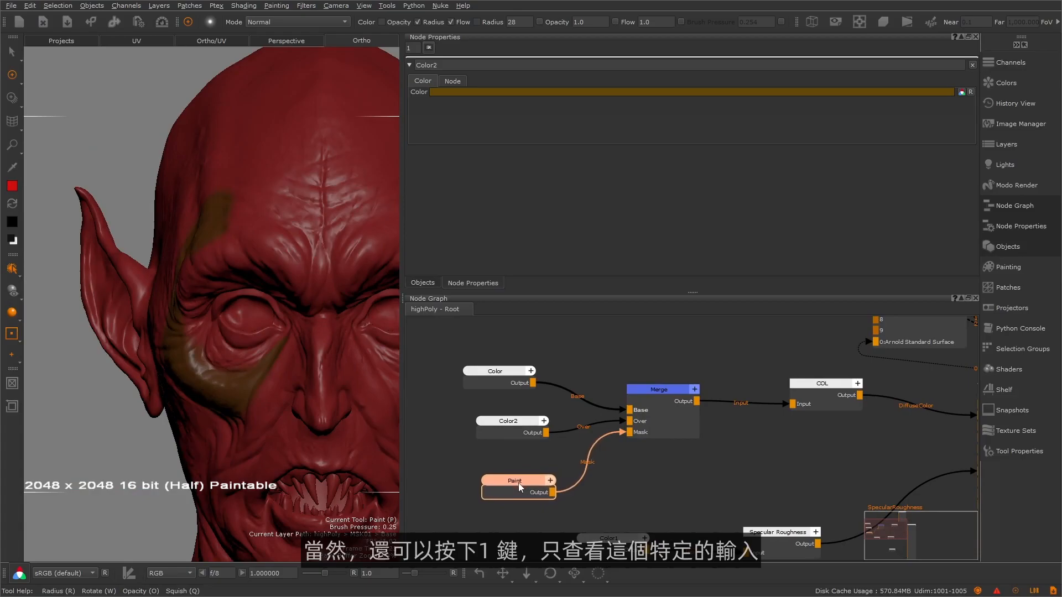
{"action": "key", "text": "1"}
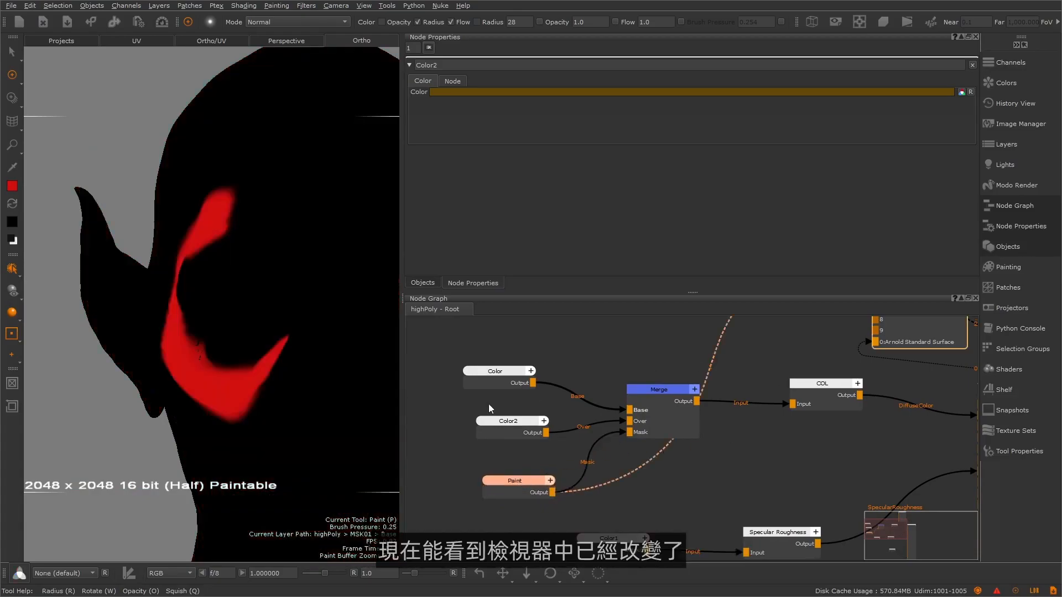
{"action": "scroll", "coordinate": [309, 376], "scroll_direction": "up", "scroll_amount": 5}
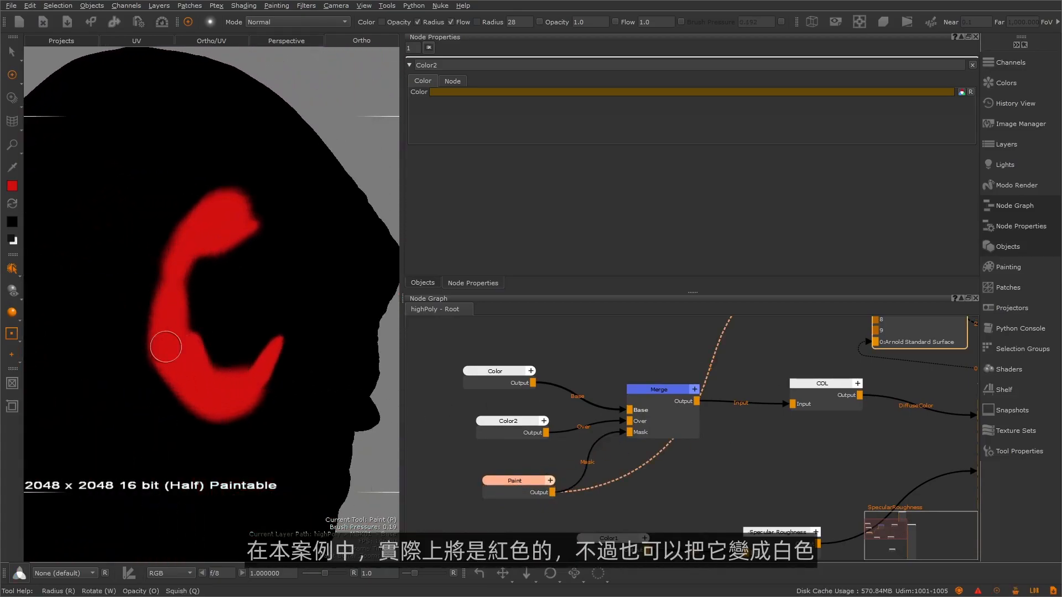
- Set the paint colour to white and paint over the lower end of the red mask area
{"action": "left_click", "coordinate": [13, 187]}
{"action": "left_click_drag", "start_coordinate": [661, 293], "coordinate": [604, 240]}
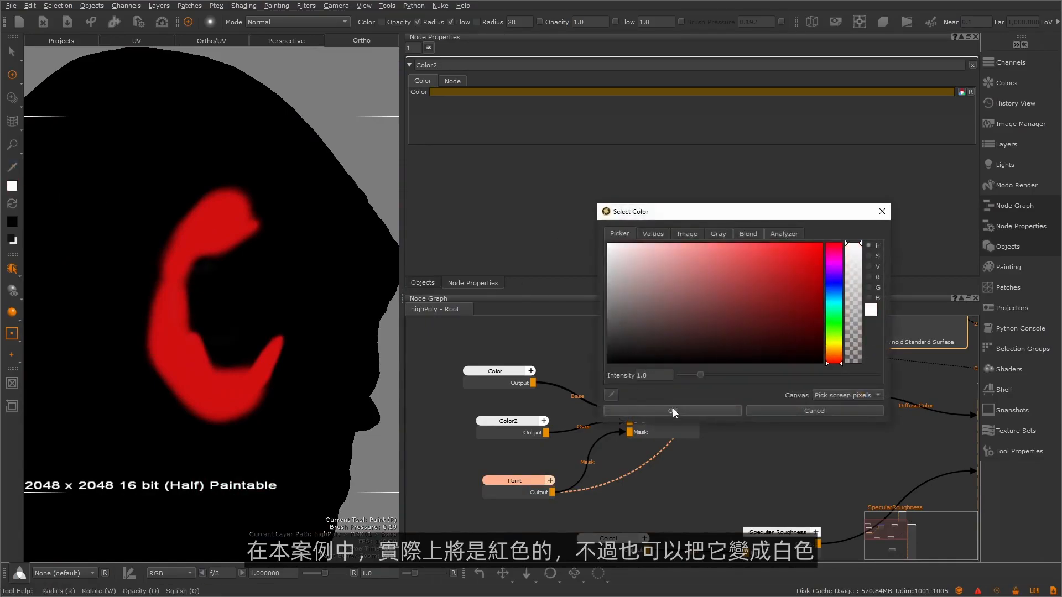
{"action": "left_click", "coordinate": [672, 411]}
{"action": "mouse_move", "coordinate": [274, 346]}
{"action": "left_mouse_down"}
{"action": "mouse_move", "coordinate": [235, 411]}
{"action": "mouse_move", "coordinate": [212, 401]}
{"action": "left_mouse_up"}
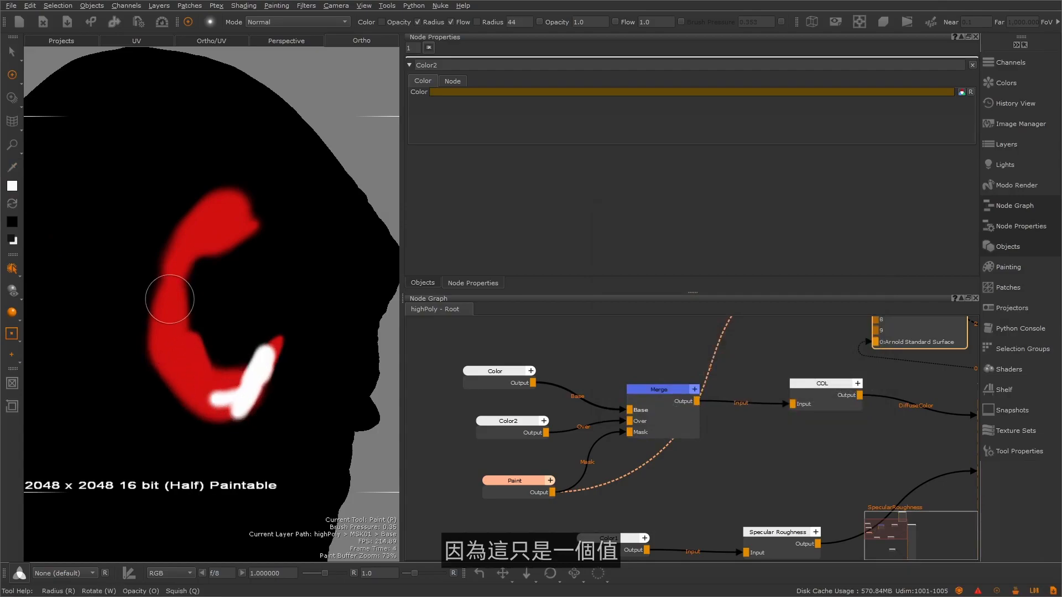
- Preview the model through the Arnold Standard Surface node again
{"action": "left_click", "coordinate": [541, 439]}
{"action": "left_click", "coordinate": [639, 415]}
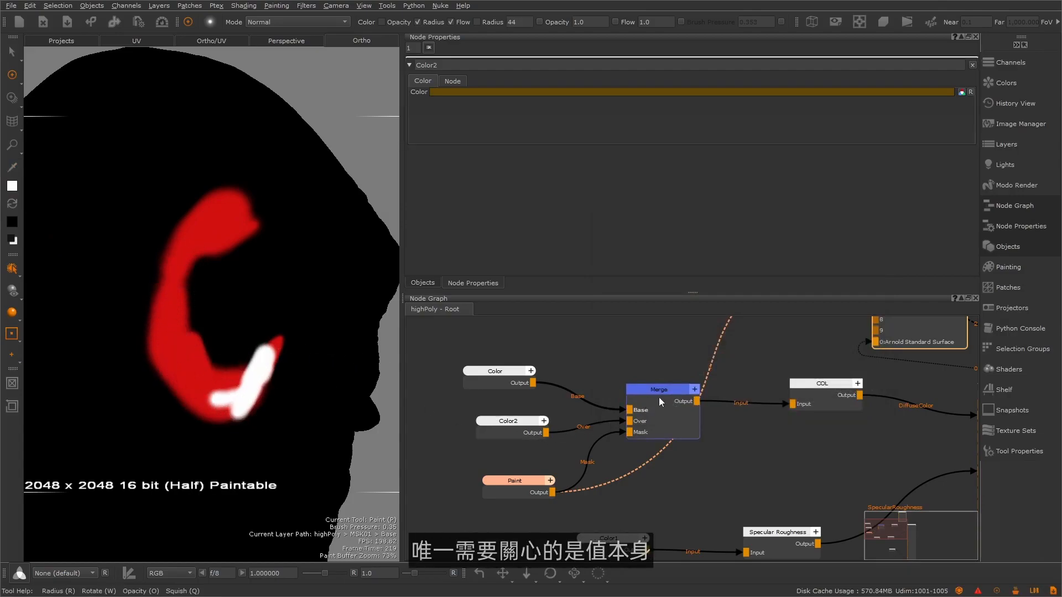
{"action": "middle_click_drag", "start_coordinate": [688, 391], "coordinate": [516, 390]}
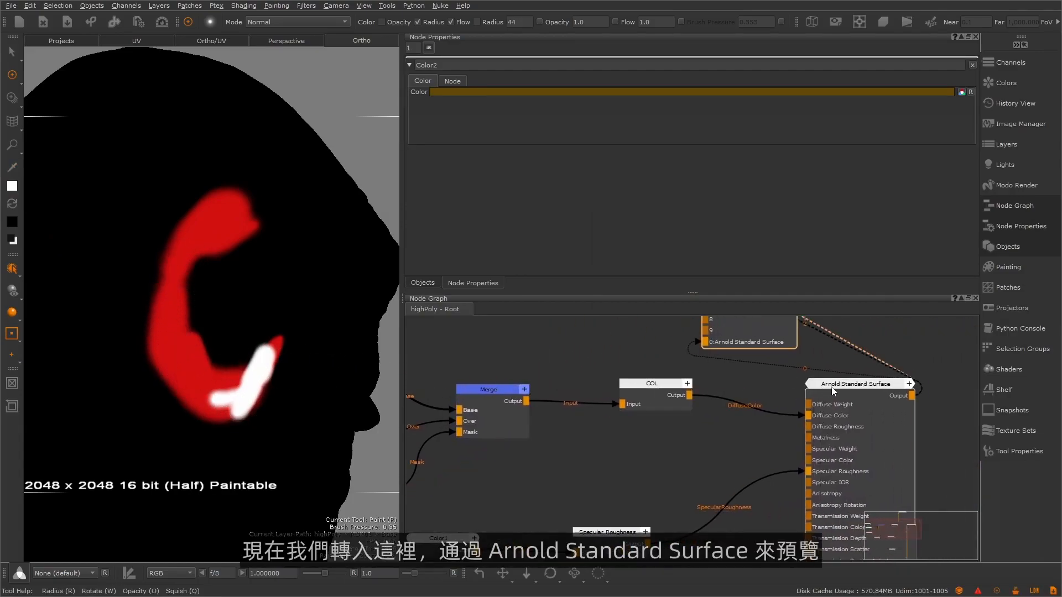
{"action": "left_click", "coordinate": [854, 384]}
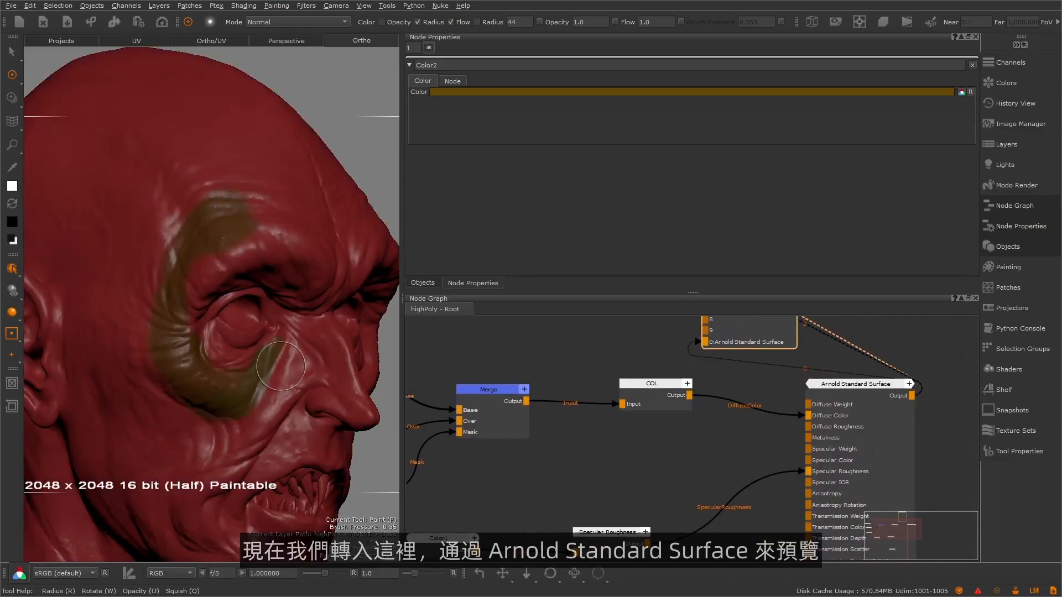
- Increase the brush radius to about 55 and extend the mask around the eye and brow
{"action": "key", "text": "r"}
{"action": "left_click_drag", "start_coordinate": [176, 328], "coordinate": [184, 329]}
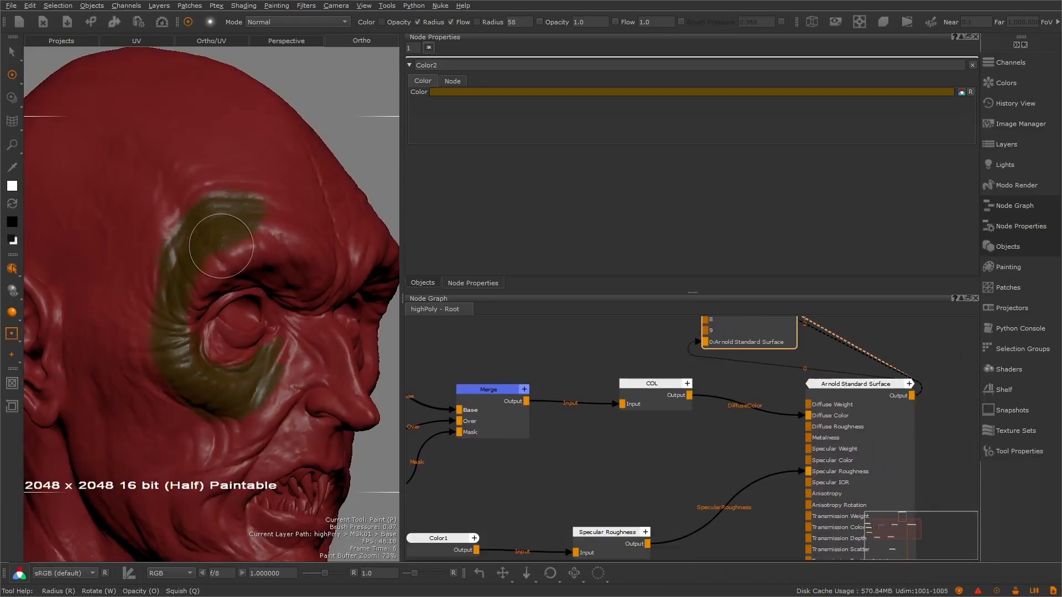
{"action": "right_click_drag", "start_coordinate": [244, 323], "coordinate": [232, 335], "text": "alt"}
{"action": "mouse_move", "coordinate": [249, 338]}
{"action": "left_mouse_down", "text": "alt"}
{"action": "mouse_move", "coordinate": [201, 351]}
{"action": "mouse_move", "coordinate": [287, 305]}
{"action": "left_mouse_up", "text": "alt"}
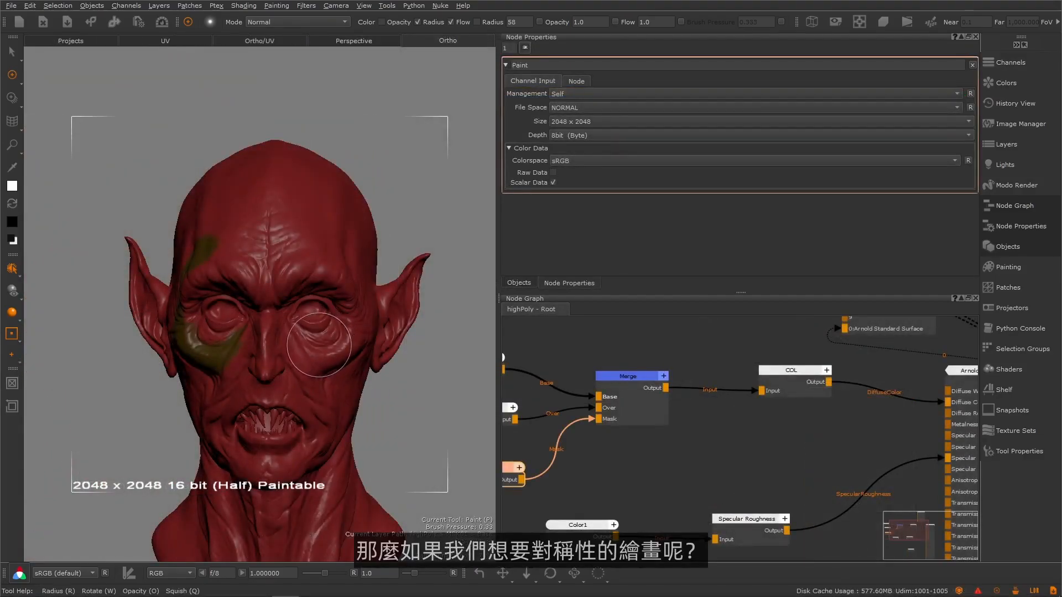
- Set the brush radius to 40 and enable mirror projection across the X axis
{"action": "key", "text": "r"}
{"action": "left_click_drag", "start_coordinate": [319, 325], "coordinate": [309, 324]}
{"action": "left_click", "coordinate": [13, 336]}
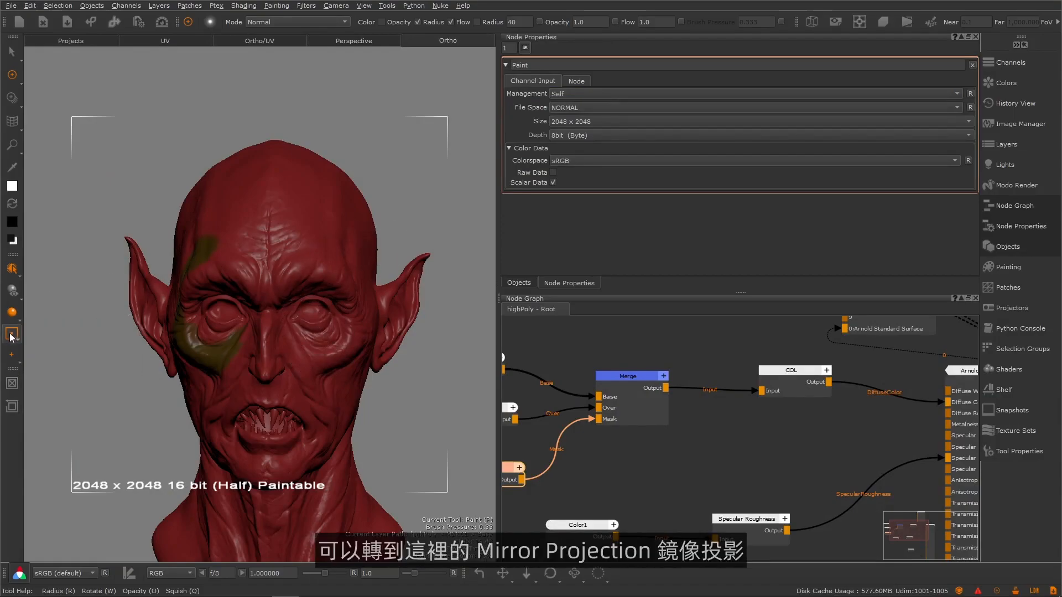
{"action": "left_click", "coordinate": [41, 342]}
{"action": "left_click", "coordinate": [10, 336]}
{"action": "left_click", "coordinate": [44, 342]}
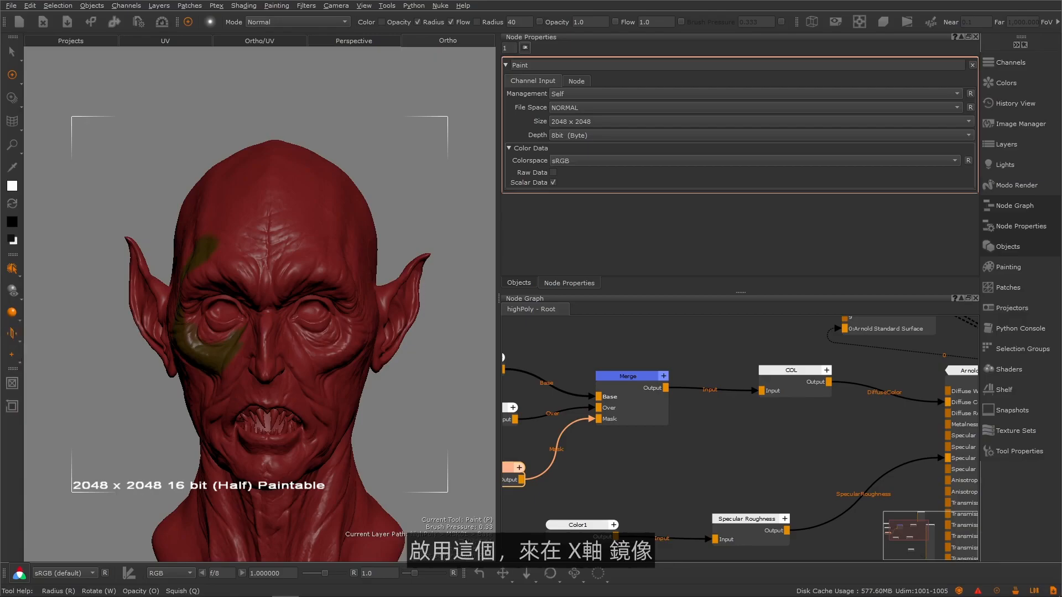
- Paint a mirrored mask stroke beside and below the eye on the opposite side of the face
{"action": "left_click_drag", "start_coordinate": [328, 305], "coordinate": [260, 311], "text": "alt"}
{"action": "right_click_drag", "start_coordinate": [266, 312], "coordinate": [321, 336], "text": "alt"}
{"action": "left_click_drag", "start_coordinate": [399, 332], "coordinate": [394, 340]}
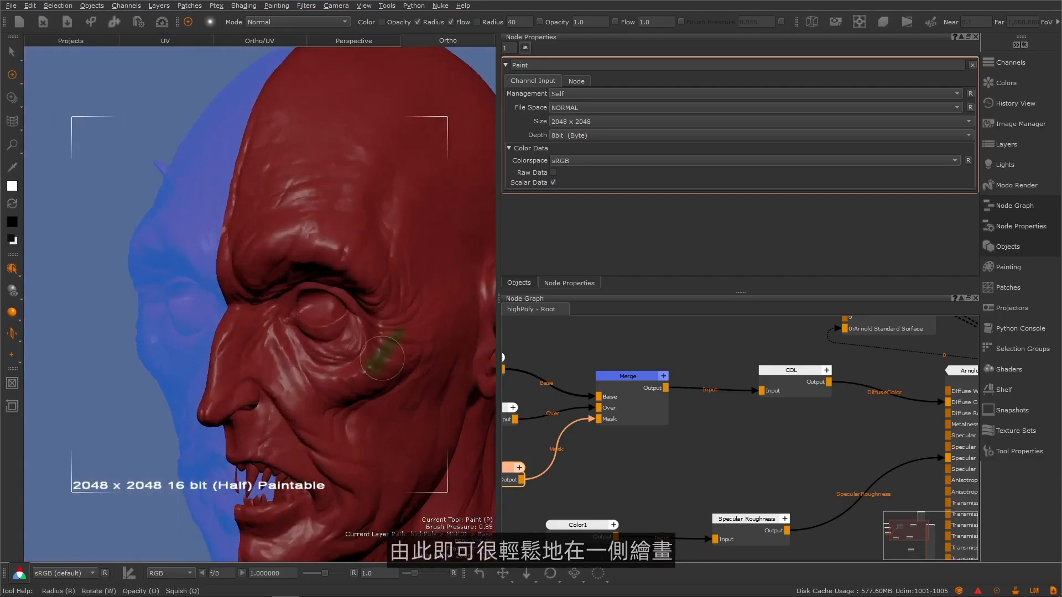
{"action": "mouse_move", "coordinate": [364, 375]}
{"action": "left_mouse_down"}
{"action": "mouse_move", "coordinate": [395, 326]}
{"action": "mouse_move", "coordinate": [377, 283]}
{"action": "mouse_move", "coordinate": [360, 278]}
{"action": "mouse_move", "coordinate": [365, 294]}
{"action": "left_mouse_up"}
- Select the whole head and fill the mask with black to clear all painted areas
{"action": "right_click_drag", "start_coordinate": [354, 293], "coordinate": [293, 260], "text": "alt"}
{"action": "left_click_drag", "start_coordinate": [293, 276], "coordinate": [332, 285], "text": "alt"}
{"action": "key", "text": "s"}
{"action": "key", "text": "ctrl+a"}
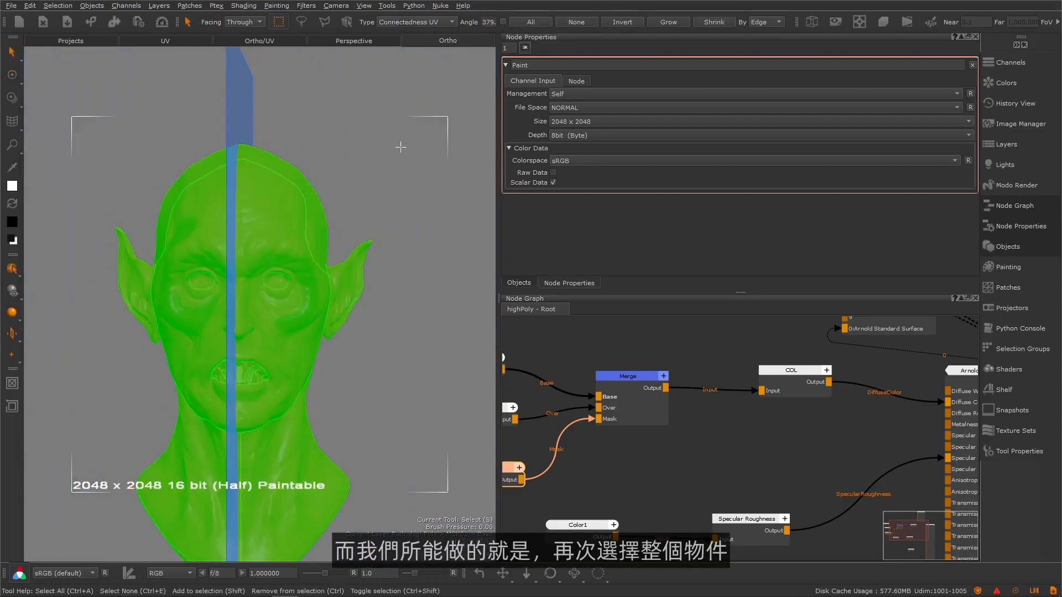
{"action": "key", "text": "p"}
{"action": "right_click", "coordinate": [299, 334]}
{"action": "mouse_move", "coordinate": [331, 484]}
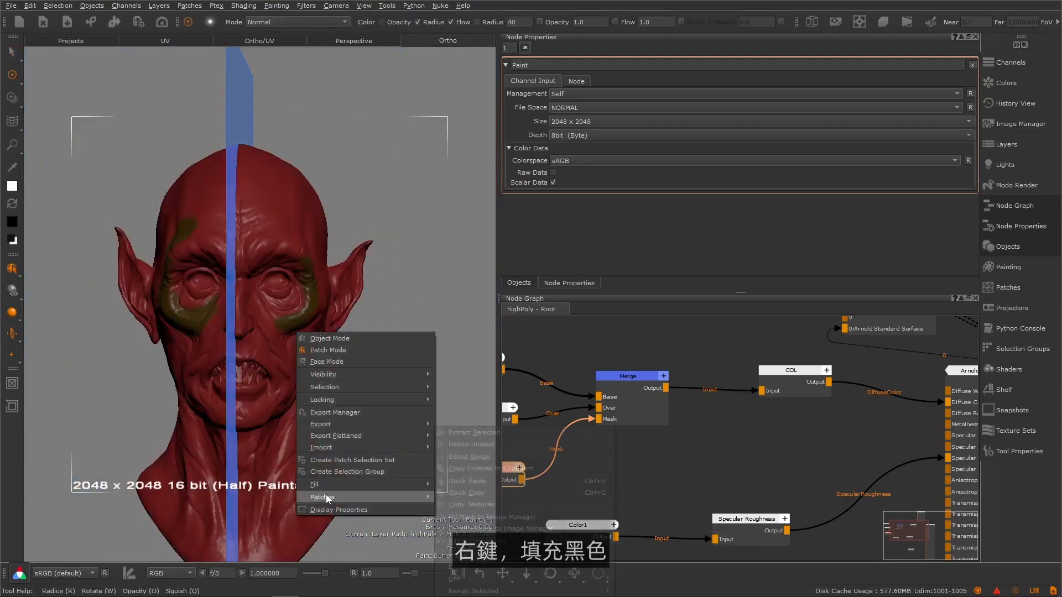
{"action": "left_click", "coordinate": [457, 484]}
- Paint a mirrored white mask around the eye and over the brow, and swap to black to remove parts of it
{"action": "mouse_move", "coordinate": [295, 342]}
{"action": "left_mouse_down", "text": "alt"}
{"action": "mouse_move", "coordinate": [348, 315]}
{"action": "mouse_move", "coordinate": [378, 254]}
{"action": "mouse_move", "coordinate": [369, 288]}
{"action": "left_mouse_up", "text": "alt"}
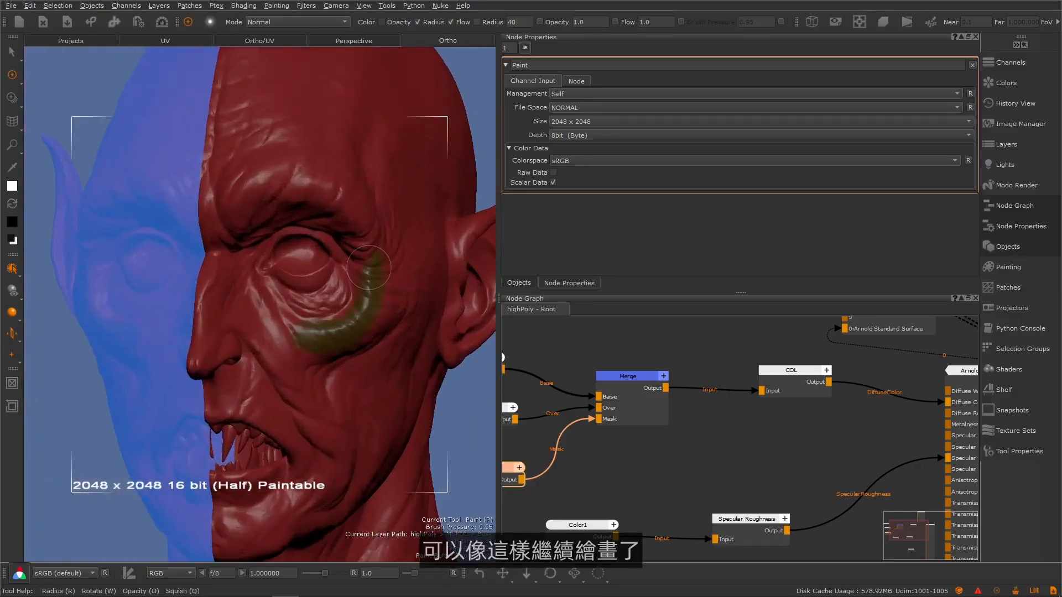
{"action": "left_click_drag", "start_coordinate": [322, 194], "coordinate": [228, 216]}
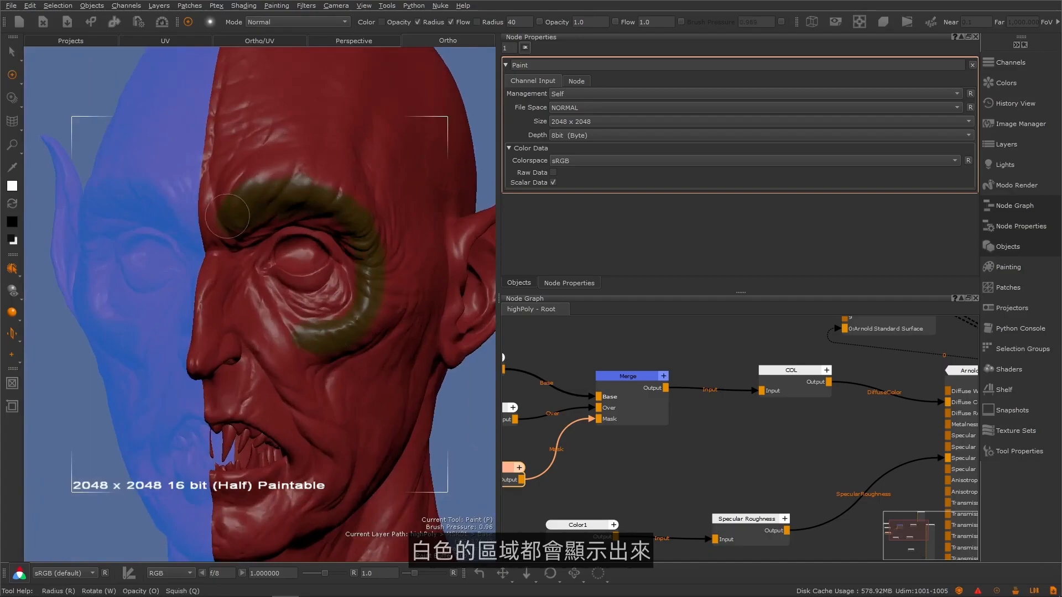
{"action": "key", "text": "x"}
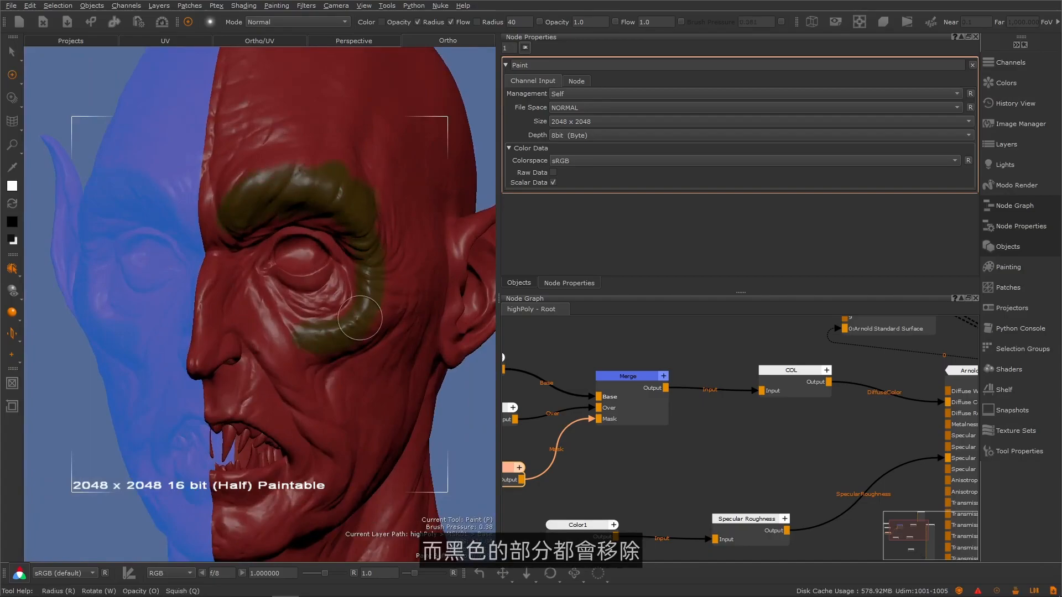
{"action": "left_click_drag", "start_coordinate": [332, 343], "coordinate": [290, 330], "text": "alt"}
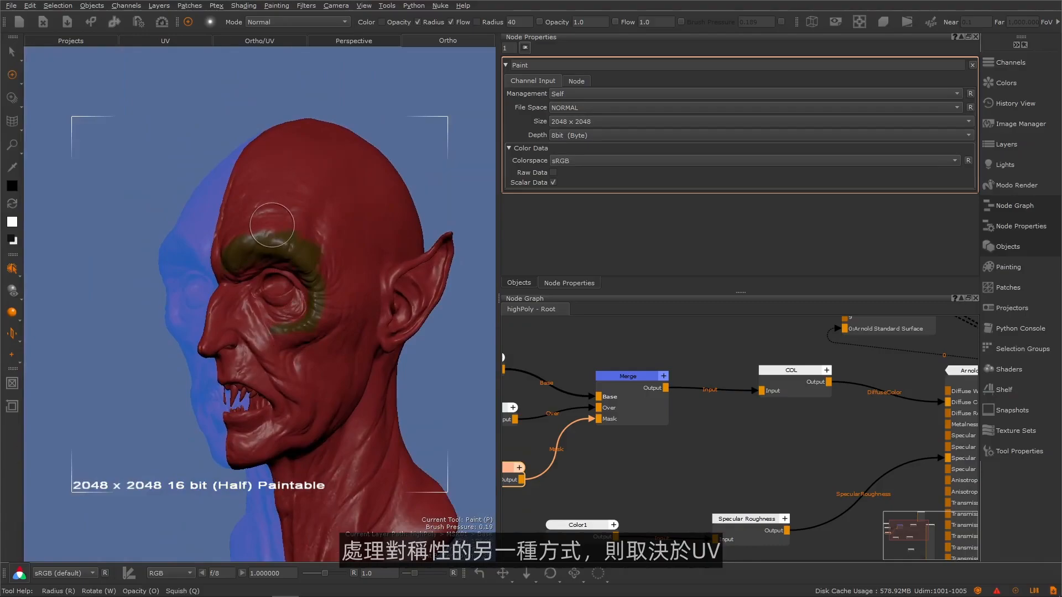
- In the UV view, paint a white stroke on one cheek of patch 1001 with a brush radius of 24
{"action": "key", "text": "F5"}
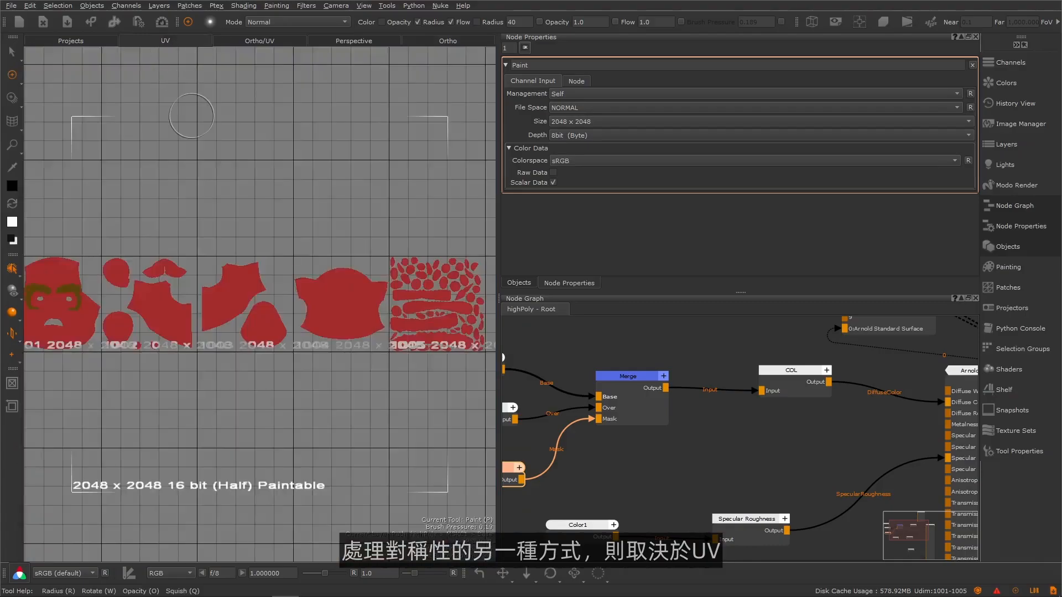
{"action": "middle_click_drag", "start_coordinate": [111, 319], "coordinate": [284, 310], "text": "alt"}
{"action": "right_click_drag", "start_coordinate": [283, 310], "coordinate": [312, 302], "text": "alt"}
{"action": "middle_click_drag", "start_coordinate": [222, 329], "coordinate": [273, 299], "text": "alt"}
{"action": "right_click_drag", "start_coordinate": [272, 299], "coordinate": [266, 282], "text": "alt"}
{"action": "mouse_move", "coordinate": [263, 279]}
{"action": "middle_mouse_down", "text": "alt"}
{"action": "mouse_move", "coordinate": [283, 324]}
{"action": "mouse_move", "coordinate": [331, 307]}
{"action": "middle_mouse_up", "text": "alt"}
{"action": "right_click_drag", "start_coordinate": [331, 303], "coordinate": [330, 299], "text": "alt"}
{"action": "key", "text": "r"}
{"action": "left_click_drag", "start_coordinate": [330, 299], "coordinate": [321, 298]}
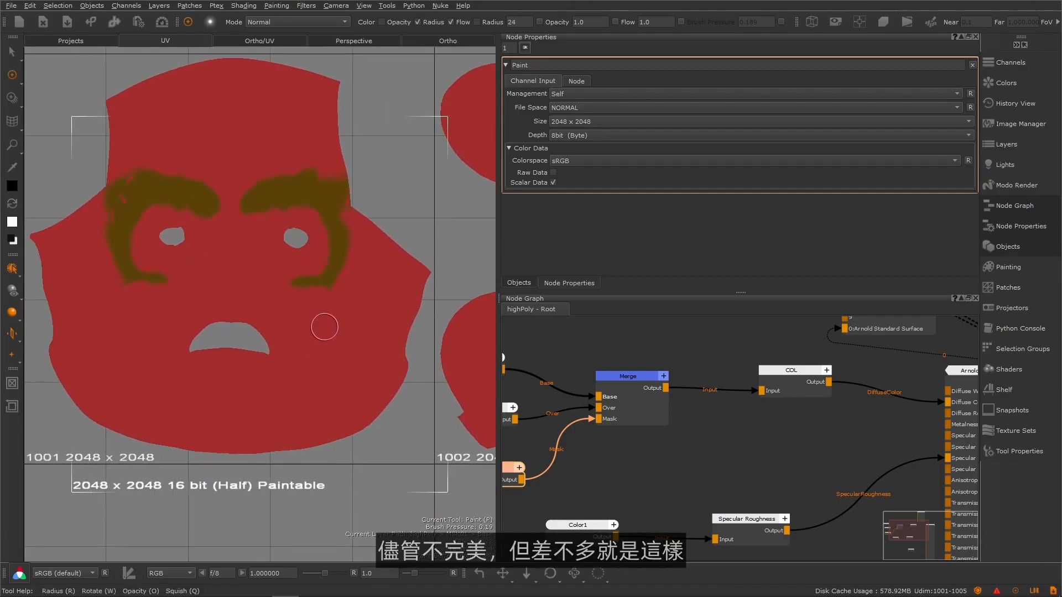
{"action": "key", "text": "x"}
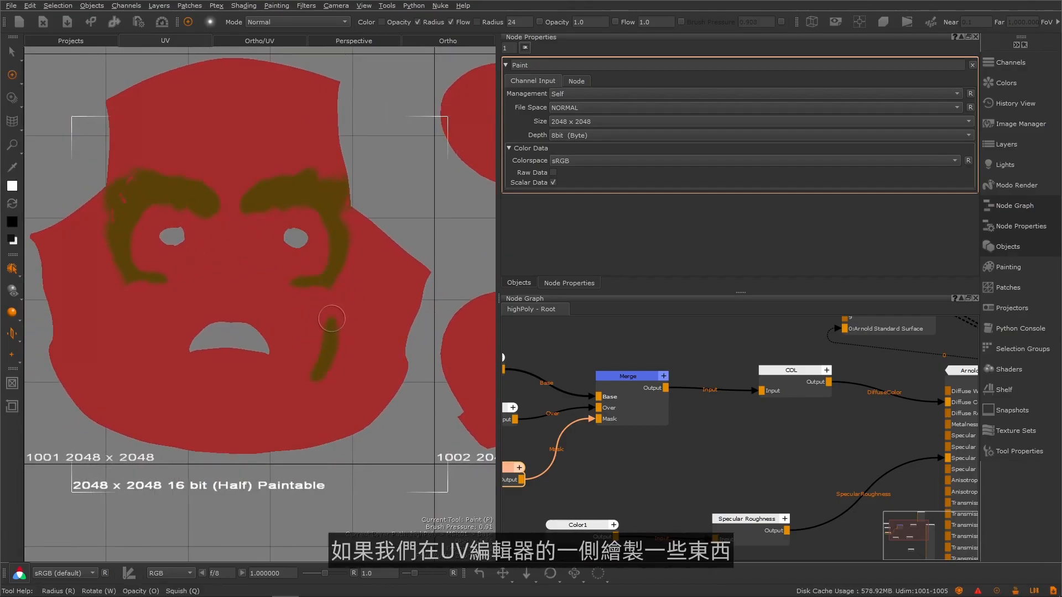
- Select UV patch 1001 and mirror its mask paint from right to left
{"action": "right_click_drag", "start_coordinate": [312, 360], "coordinate": [318, 349], "text": "alt"}
{"action": "middle_click_drag", "start_coordinate": [321, 354], "coordinate": [344, 355], "text": "alt"}
{"action": "key", "text": "s"}
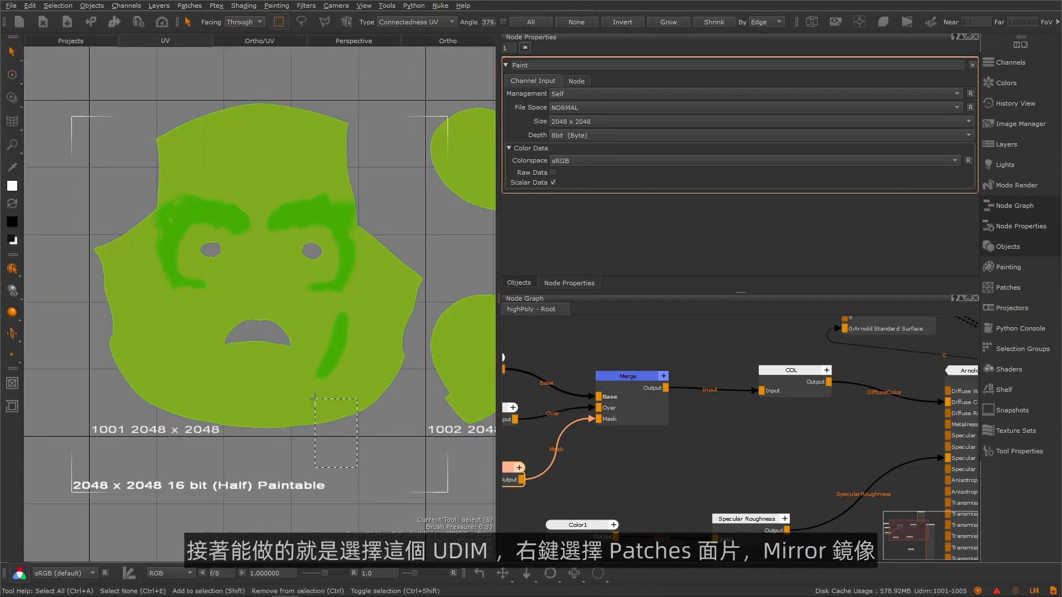
{"action": "left_click_drag", "start_coordinate": [325, 419], "coordinate": [267, 308]}
{"action": "key", "text": "p"}
{"action": "right_click", "coordinate": [299, 288]}
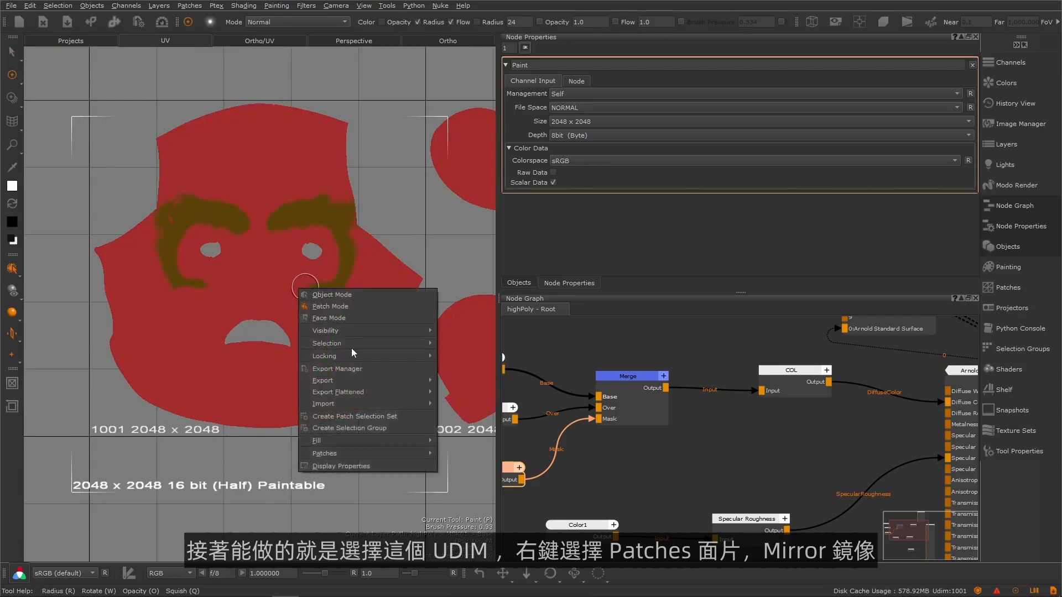
{"action": "mouse_move", "coordinate": [352, 457]}
{"action": "mouse_move", "coordinate": [536, 567]}
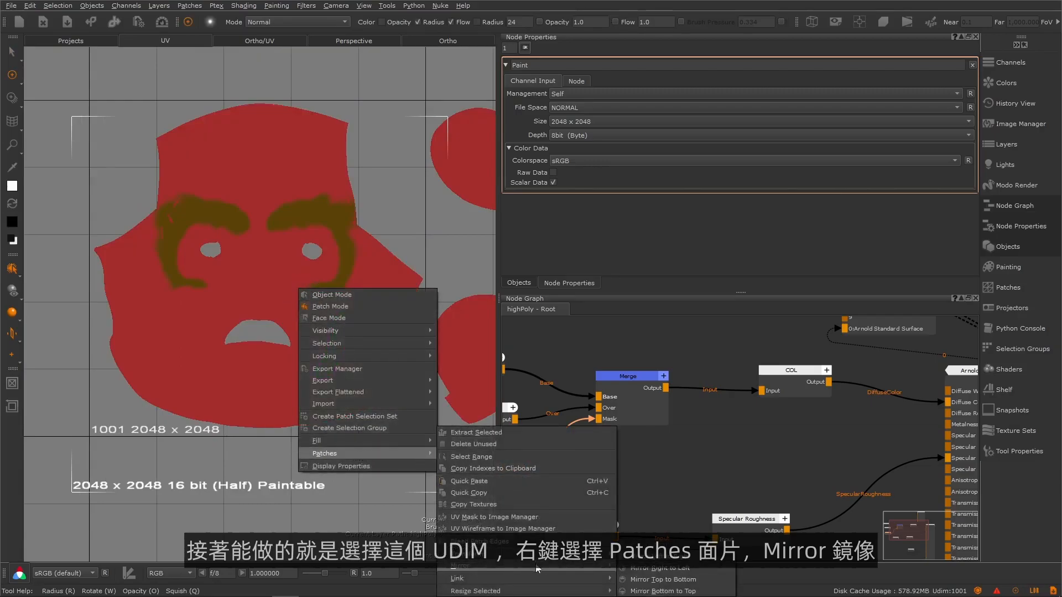
{"action": "left_click", "coordinate": [639, 569]}
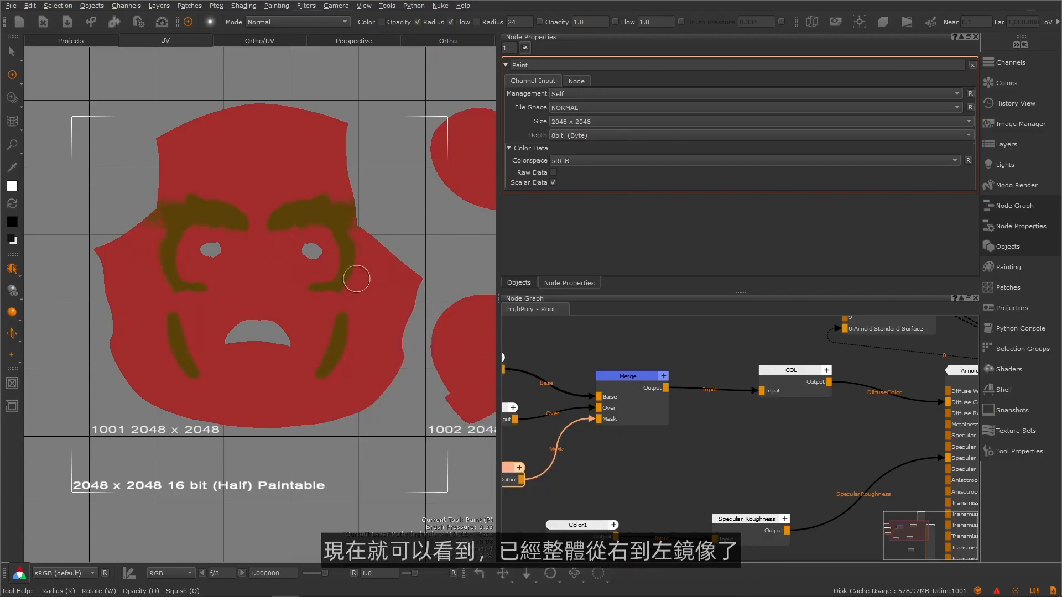
- Deselect the Paint node, try mirroring patch 1001 from right to left, and decline mirroring all paintable layers
{"action": "middle_click_drag", "start_coordinate": [590, 449], "coordinate": [719, 437]}
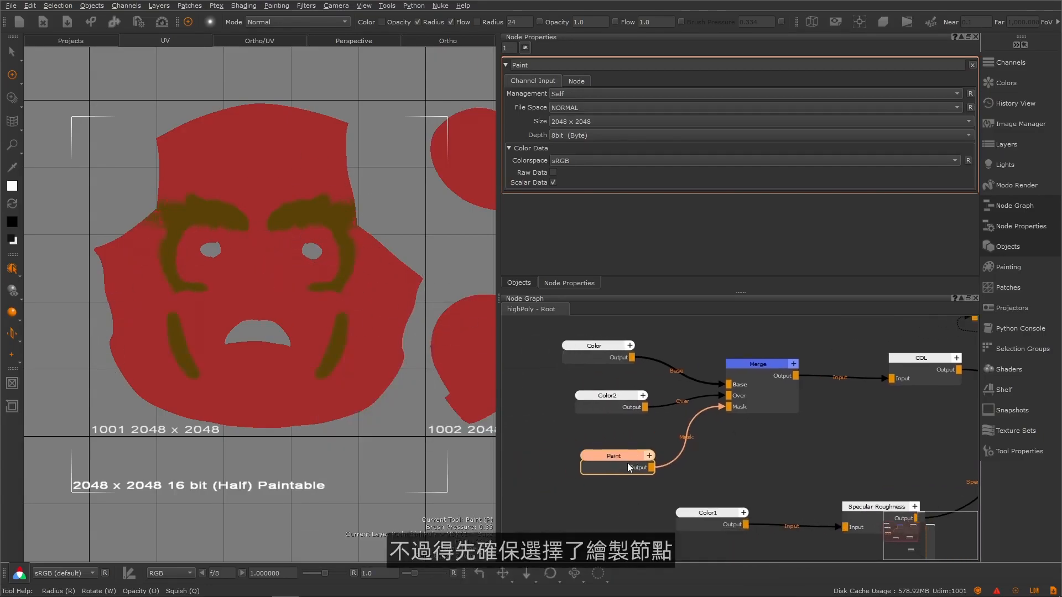
{"action": "left_click", "coordinate": [585, 474]}
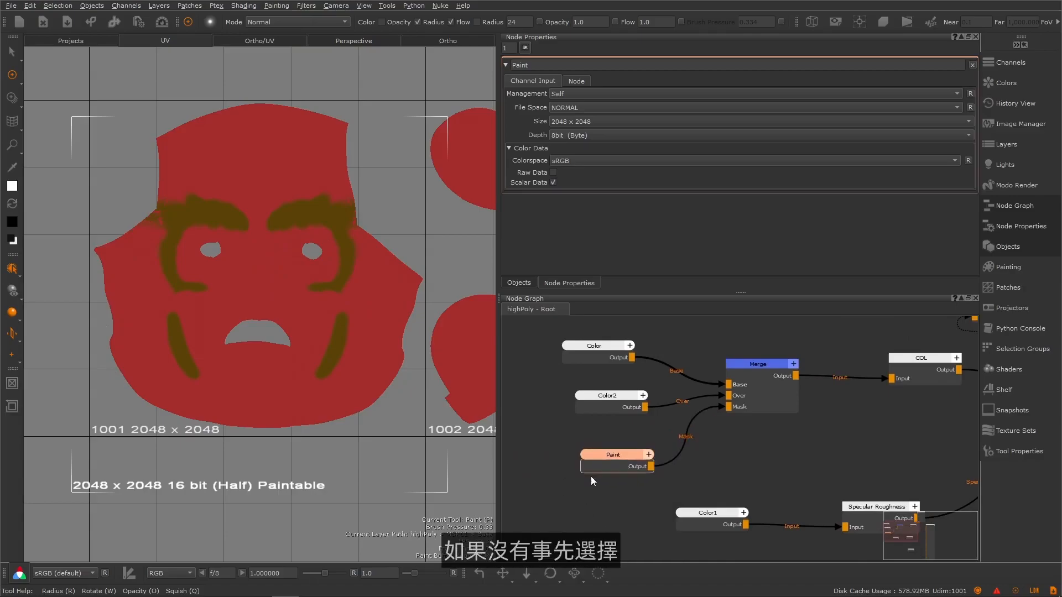
{"action": "right_click", "coordinate": [312, 350]}
{"action": "mouse_move", "coordinate": [354, 513]}
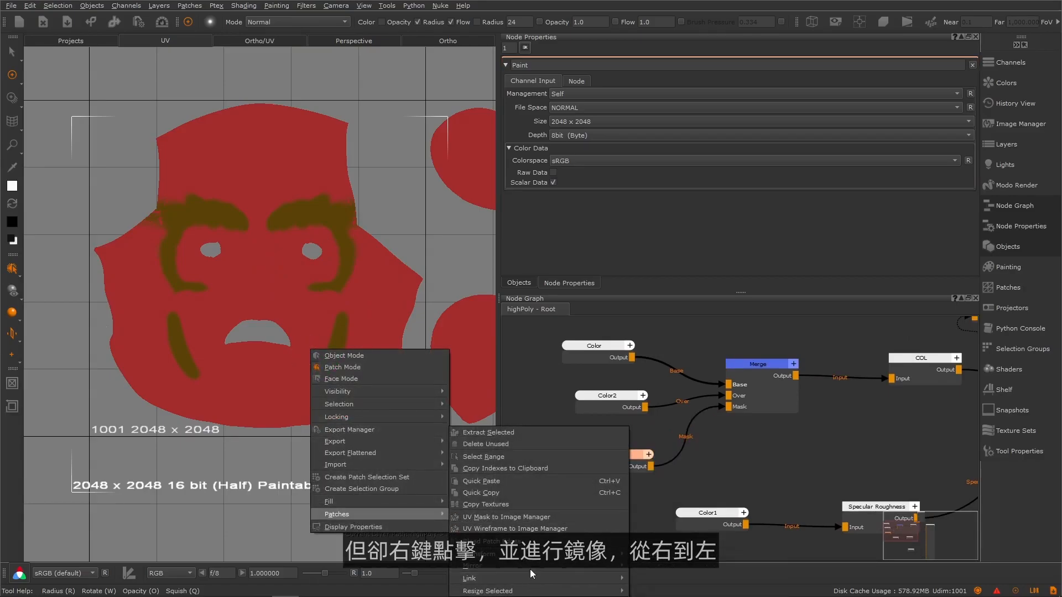
{"action": "left_click", "coordinate": [670, 579]}
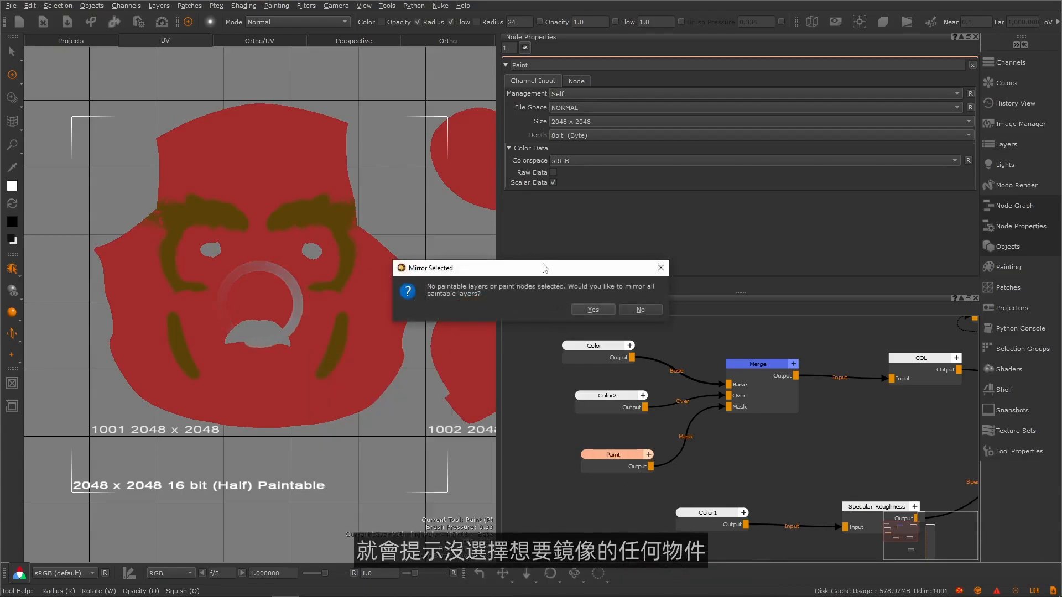
{"action": "left_click_drag", "start_coordinate": [464, 277], "coordinate": [476, 284]}
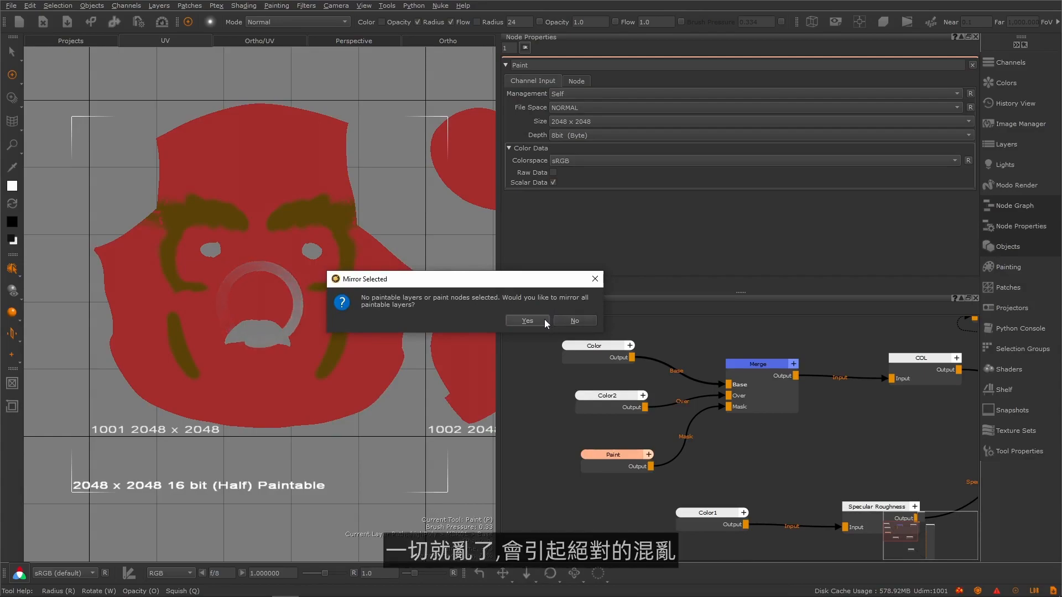
{"action": "left_click", "coordinate": [573, 321]}
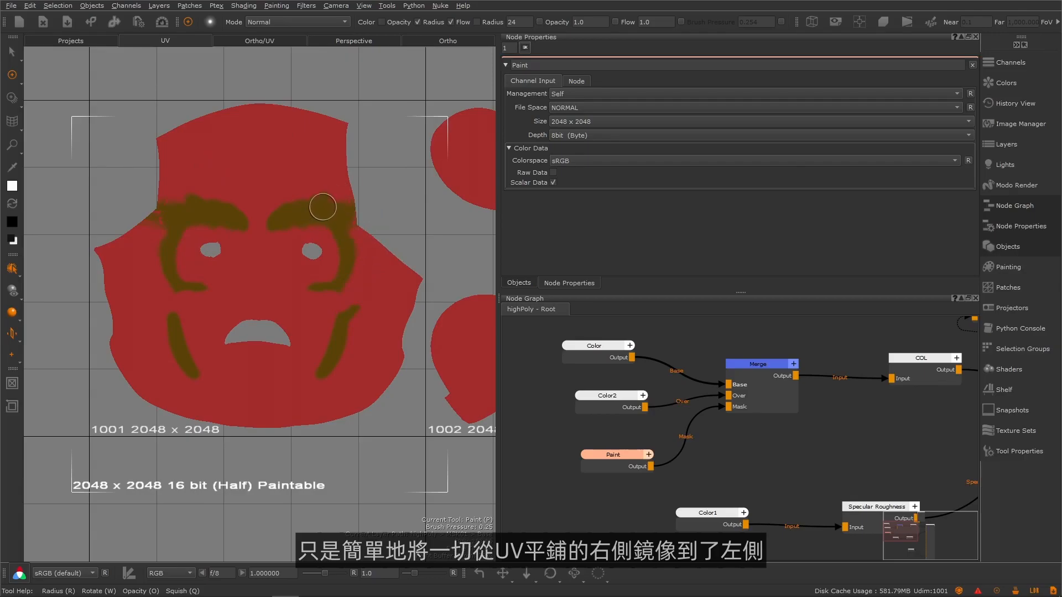
{"action": "right_click", "coordinate": [333, 306]}
{"action": "mouse_move", "coordinate": [380, 471]}
{"action": "mouse_move", "coordinate": [560, 567]}
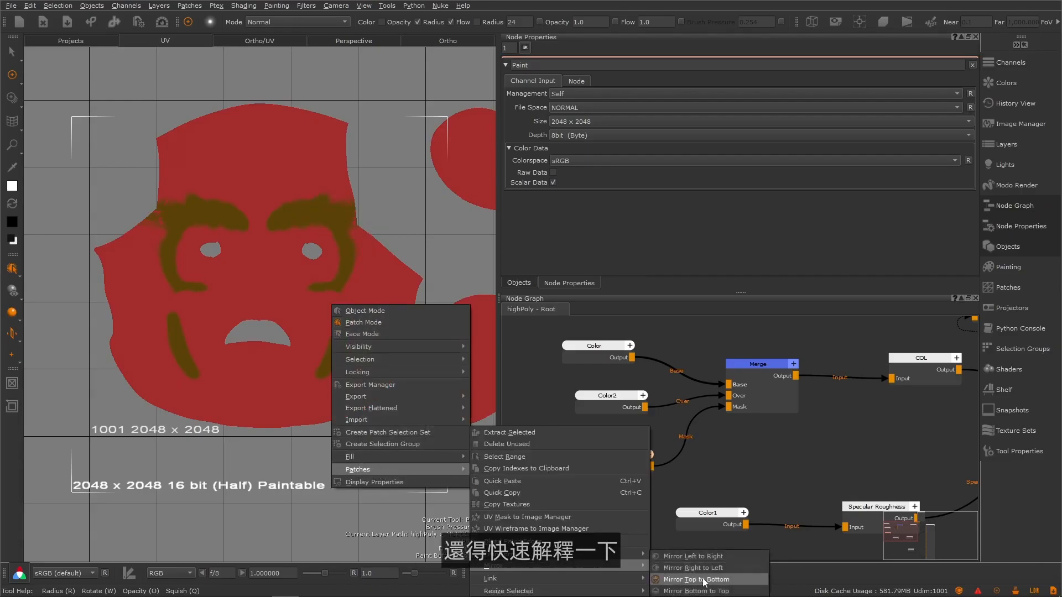
{"action": "left_click", "coordinate": [485, 275]}
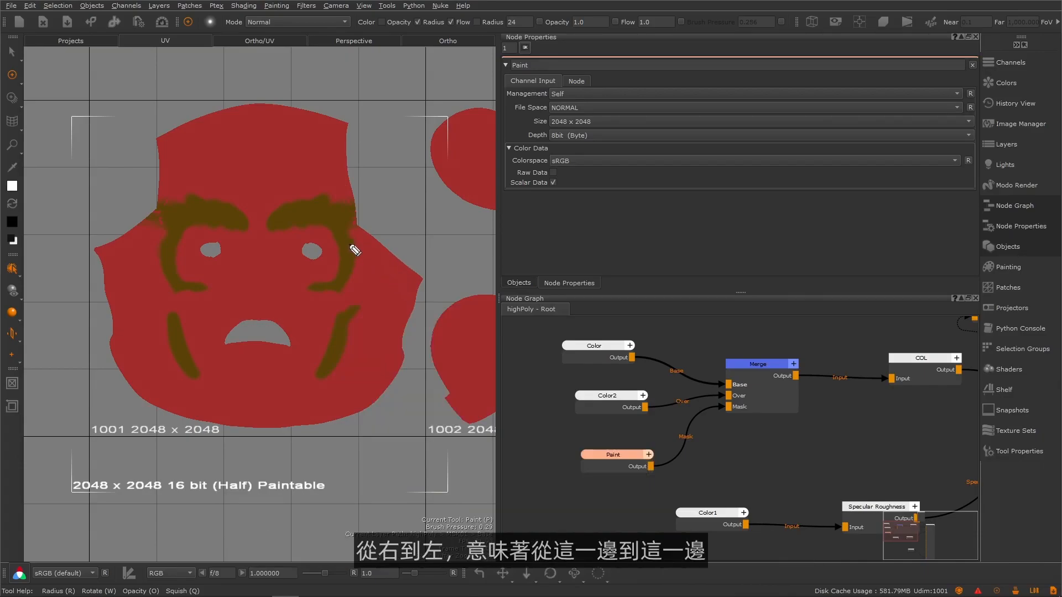
{"action": "left_click_drag", "start_coordinate": [389, 288], "coordinate": [193, 258]}
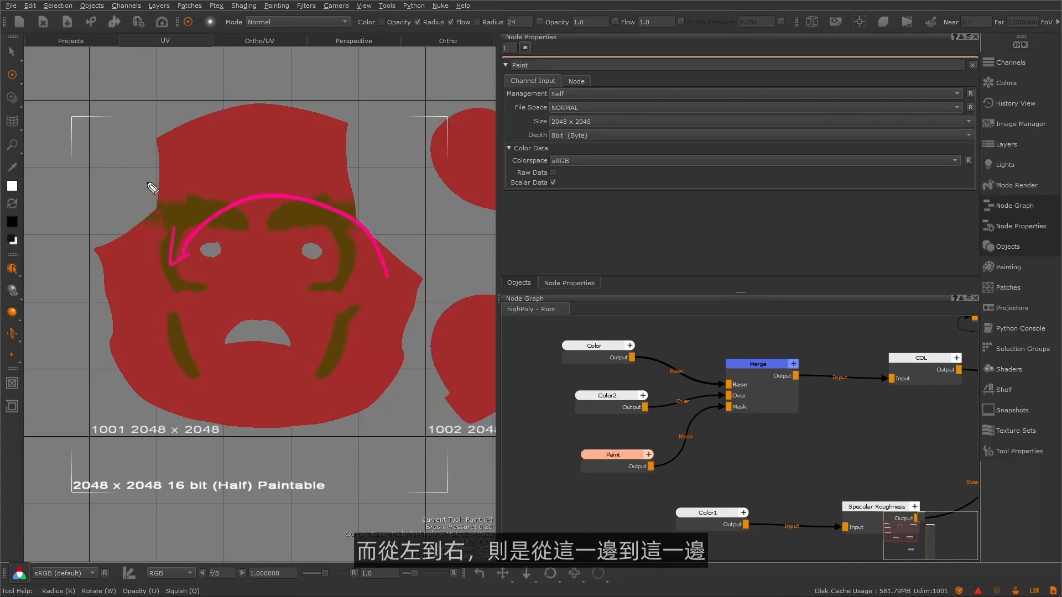
{"action": "mouse_move", "coordinate": [106, 202]}
{"action": "left_mouse_down"}
{"action": "mouse_move", "coordinate": [360, 196]}
{"action": "mouse_move", "coordinate": [372, 178]}
{"action": "left_mouse_up"}
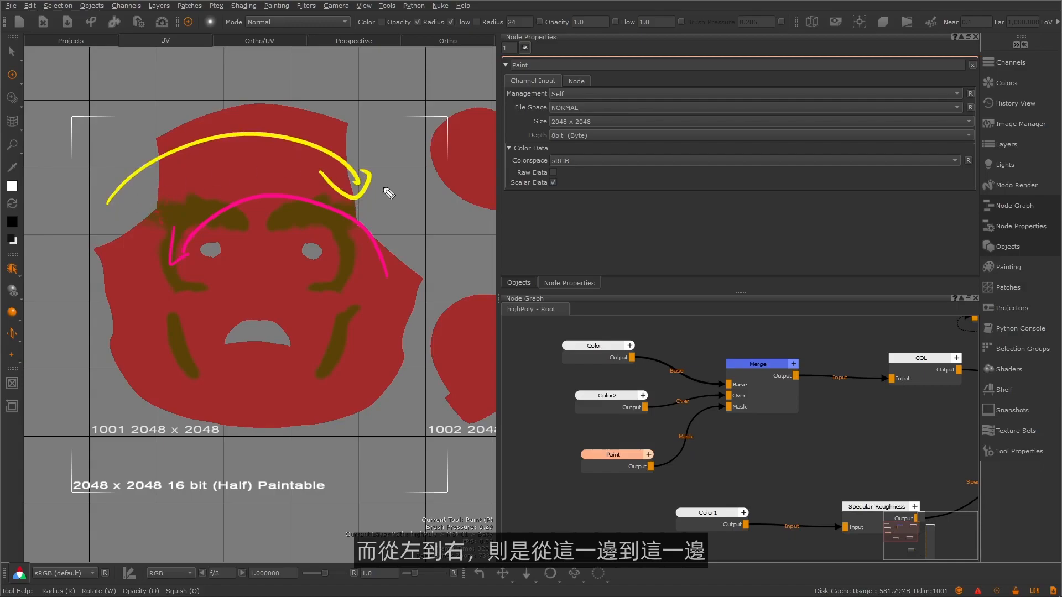
{"action": "key", "text": "Escape"}
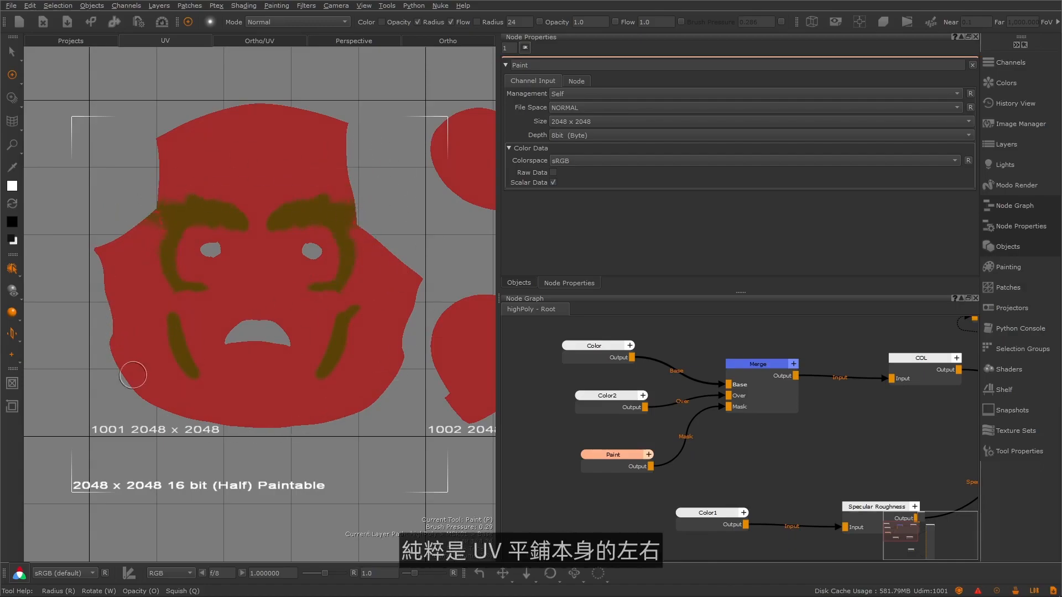
- Switch to the ortho view and insert a Dot on the Paint-to-Merge mask connection, placing it below the Mask input
{"action": "left_click", "coordinate": [448, 41]}
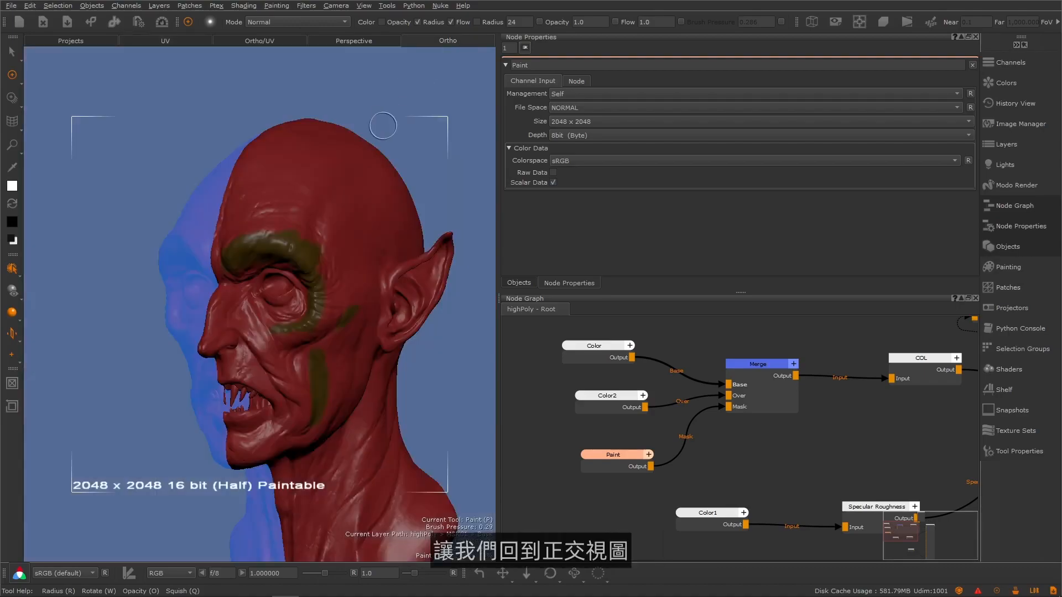
{"action": "mouse_move", "coordinate": [728, 436]}
{"action": "middle_mouse_down"}
{"action": "mouse_move", "coordinate": [694, 455]}
{"action": "mouse_move", "coordinate": [660, 444]}
{"action": "middle_mouse_up"}
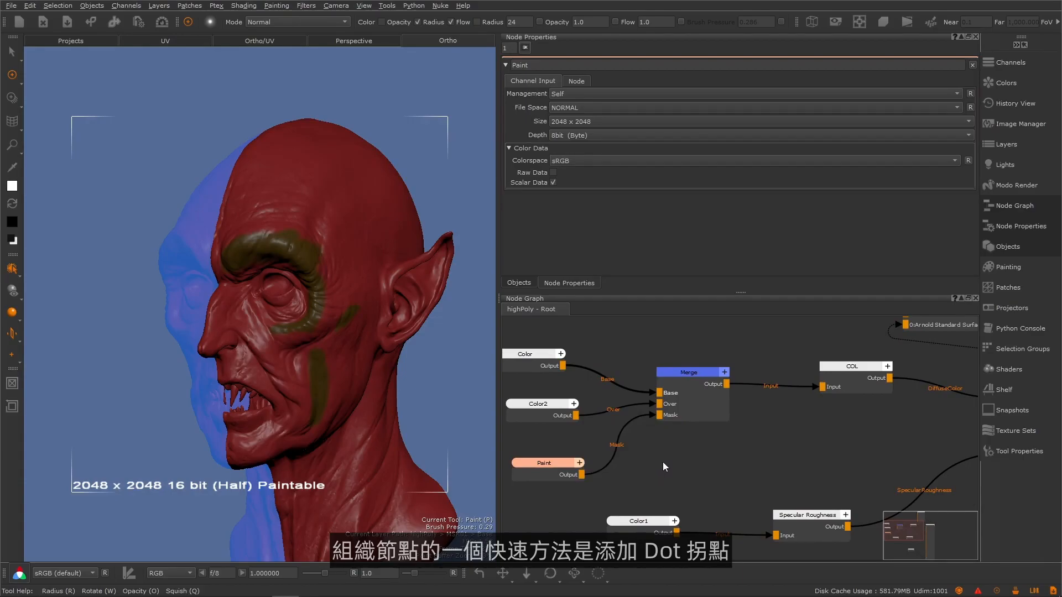
{"action": "key", "text": "ctrl"}
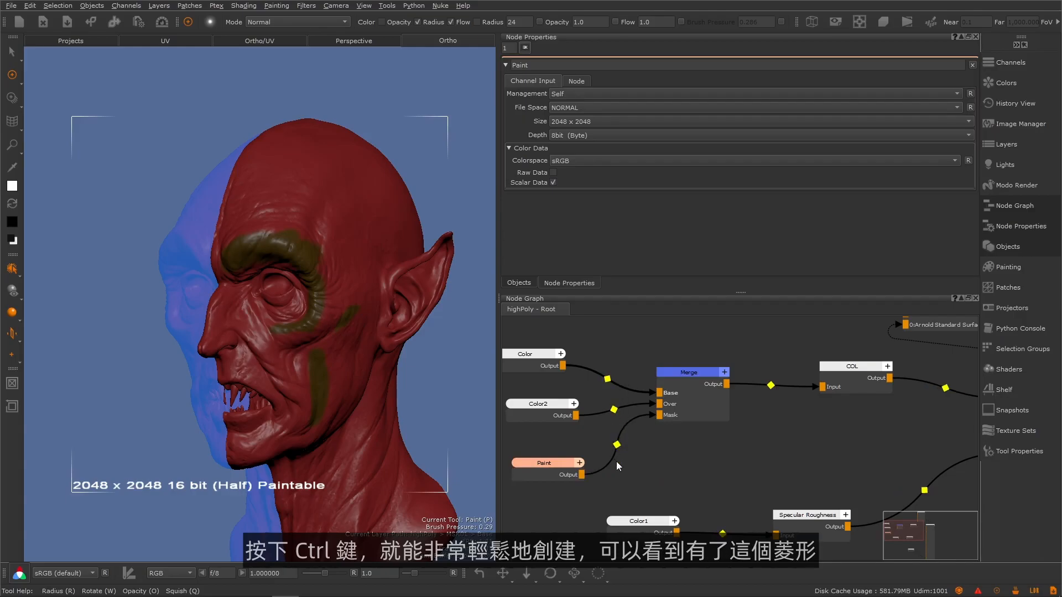
{"action": "left_click", "coordinate": [618, 447], "text": "ctrl"}
{"action": "left_click_drag", "start_coordinate": [621, 448], "coordinate": [644, 479]}
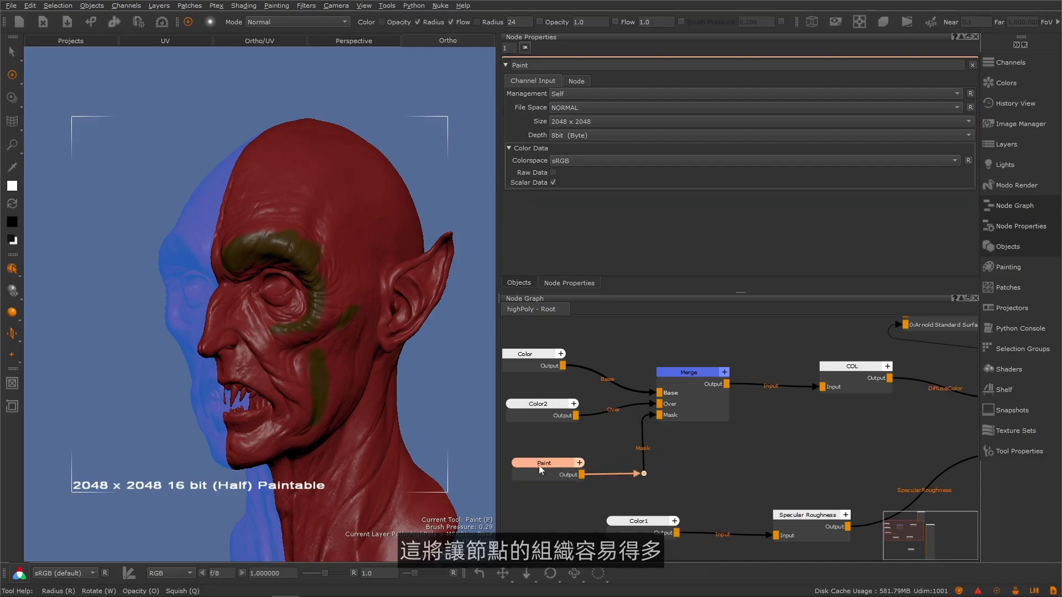
- Add a second Dot fed by the first, connect it to the Specular Roughness input, and align it with the first Dot
{"action": "middle_click_drag", "start_coordinate": [701, 448], "coordinate": [711, 449]}
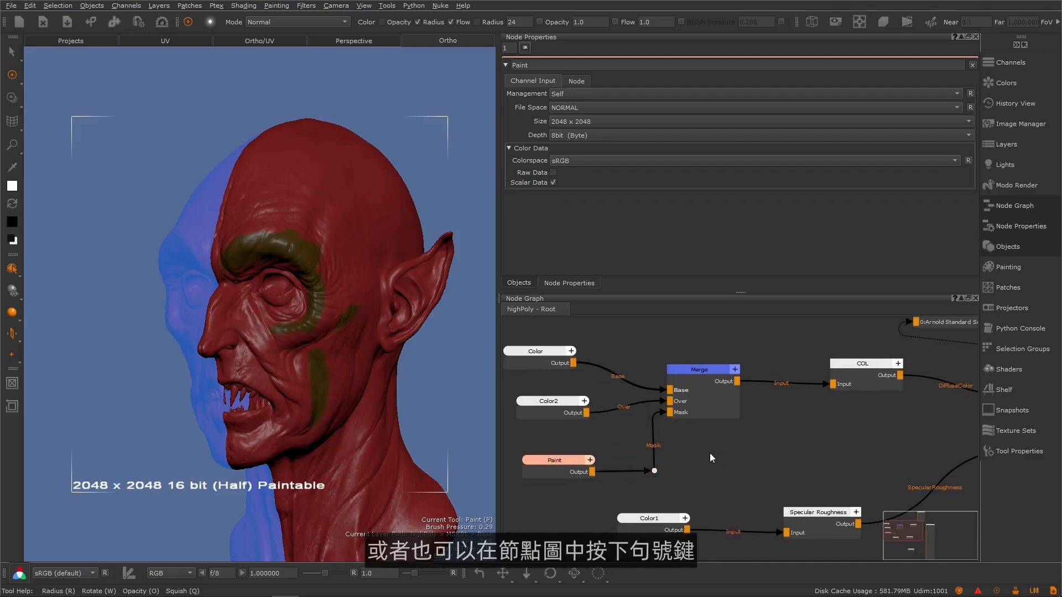
{"action": "middle_click_drag", "start_coordinate": [696, 449], "coordinate": [733, 431]}
{"action": "left_click_drag", "start_coordinate": [763, 436], "coordinate": [686, 462]}
{"action": "middle_click_drag", "start_coordinate": [738, 462], "coordinate": [690, 461]}
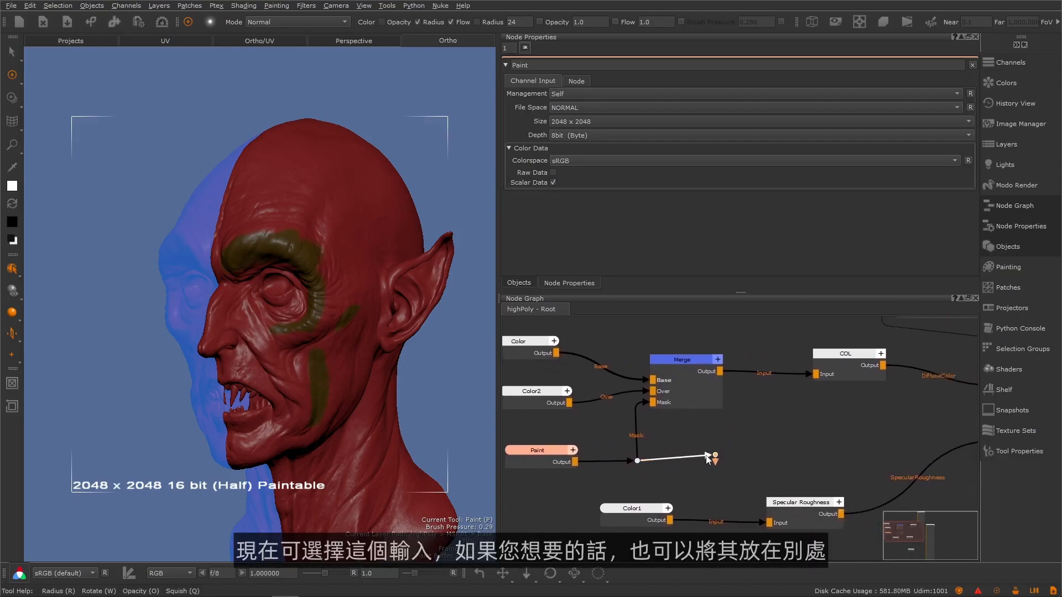
{"action": "left_click_drag", "start_coordinate": [732, 486], "coordinate": [766, 522]}
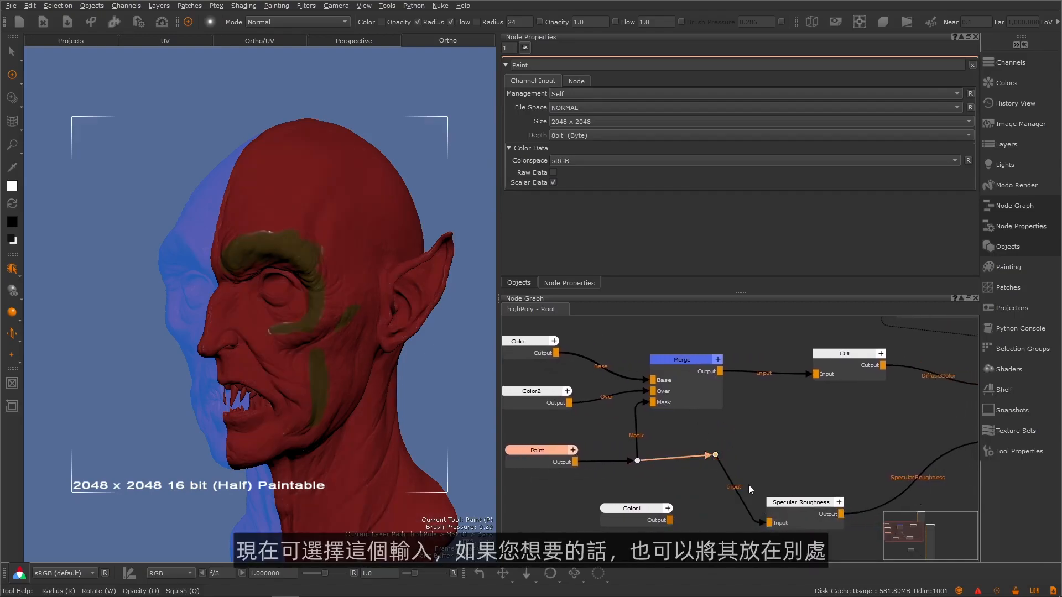
{"action": "left_click_drag", "start_coordinate": [714, 455], "coordinate": [712, 462]}
{"action": "left_click", "coordinate": [695, 520]}
- Create a third Dot, connect it to the second Dot, and place it straight below
{"action": "middle_click_drag", "start_coordinate": [727, 457], "coordinate": [738, 397]}
{"action": "key", "text": "period"}
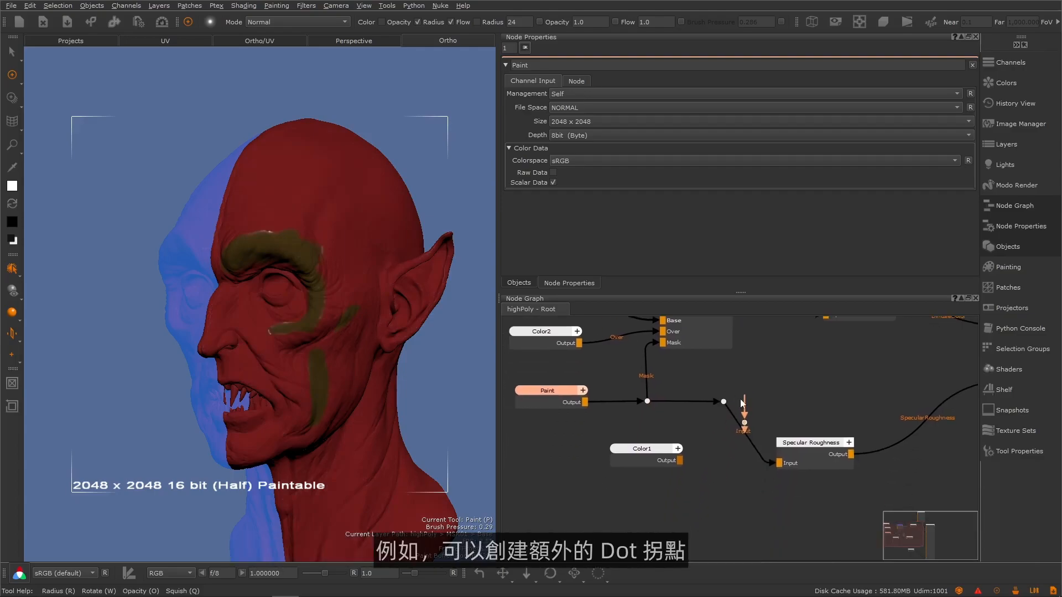
{"action": "left_click_drag", "start_coordinate": [745, 422], "coordinate": [724, 402]}
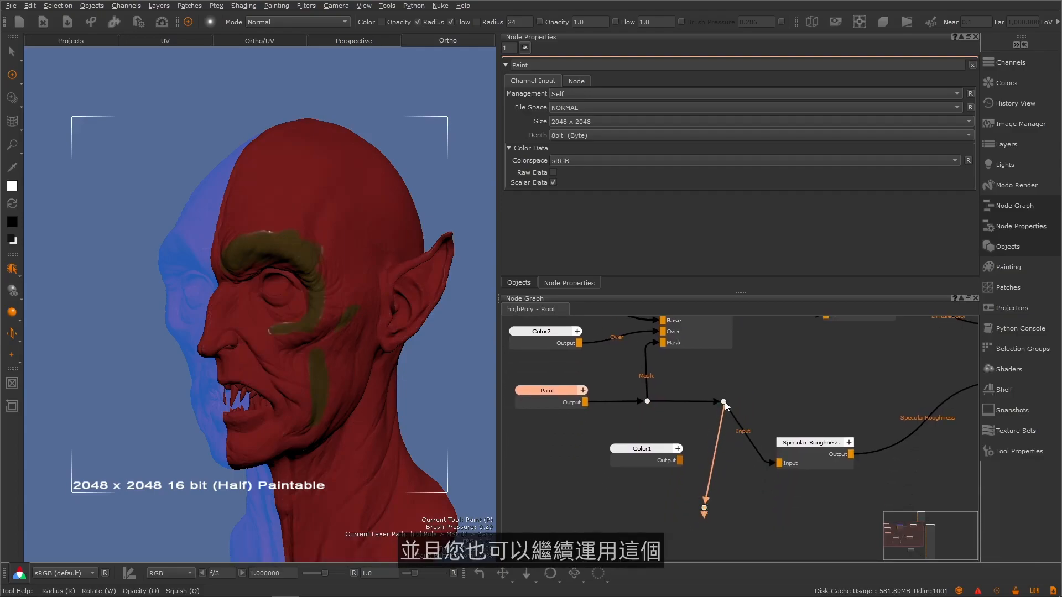
{"action": "left_click_drag", "start_coordinate": [704, 508], "coordinate": [728, 508]}
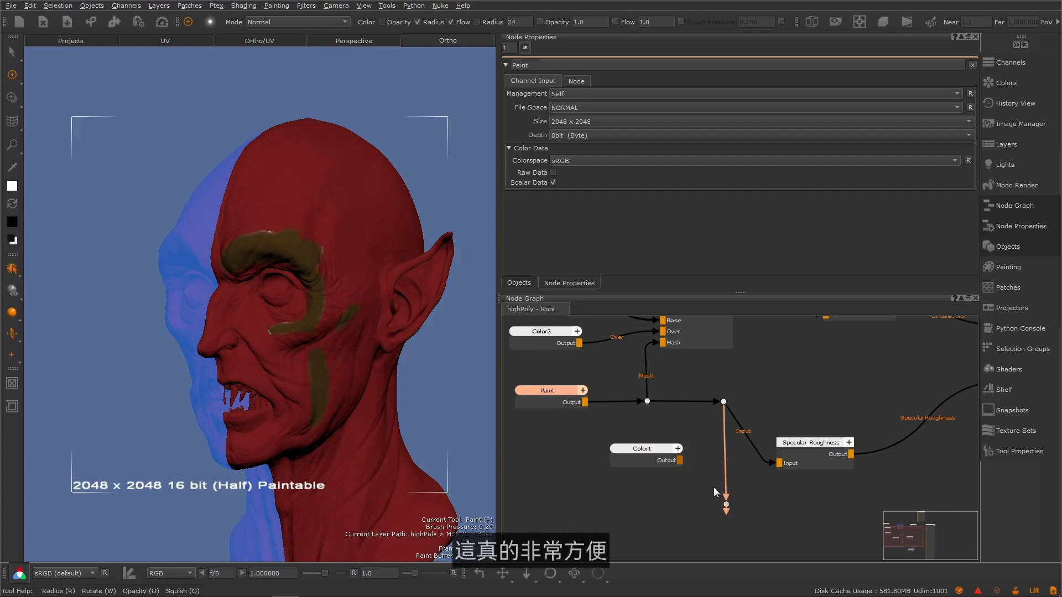
{"action": "middle_click_drag", "start_coordinate": [718, 363], "coordinate": [714, 370]}
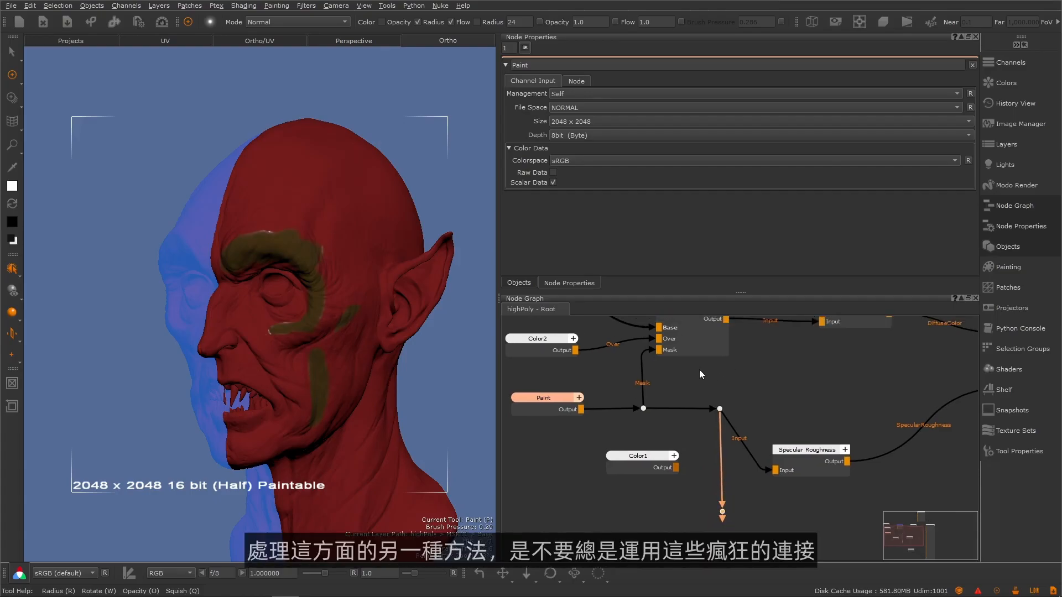
{"action": "middle_click_drag", "start_coordinate": [696, 373], "coordinate": [689, 382]}
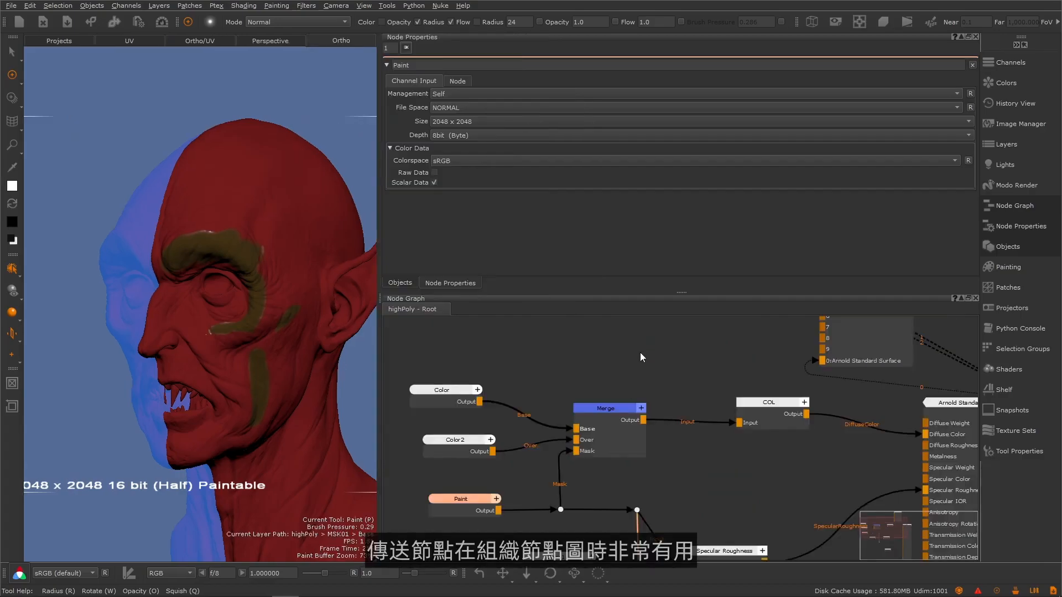
{"action": "middle_click_drag", "start_coordinate": [661, 378], "coordinate": [654, 377]}
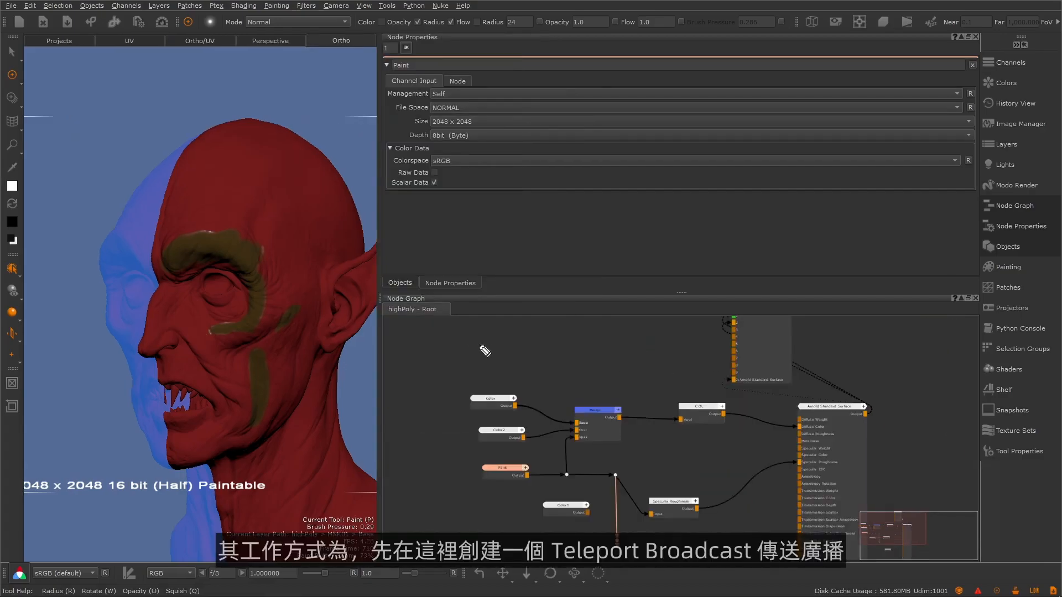
{"action": "left_click_drag", "start_coordinate": [492, 343], "coordinate": [492, 349]}
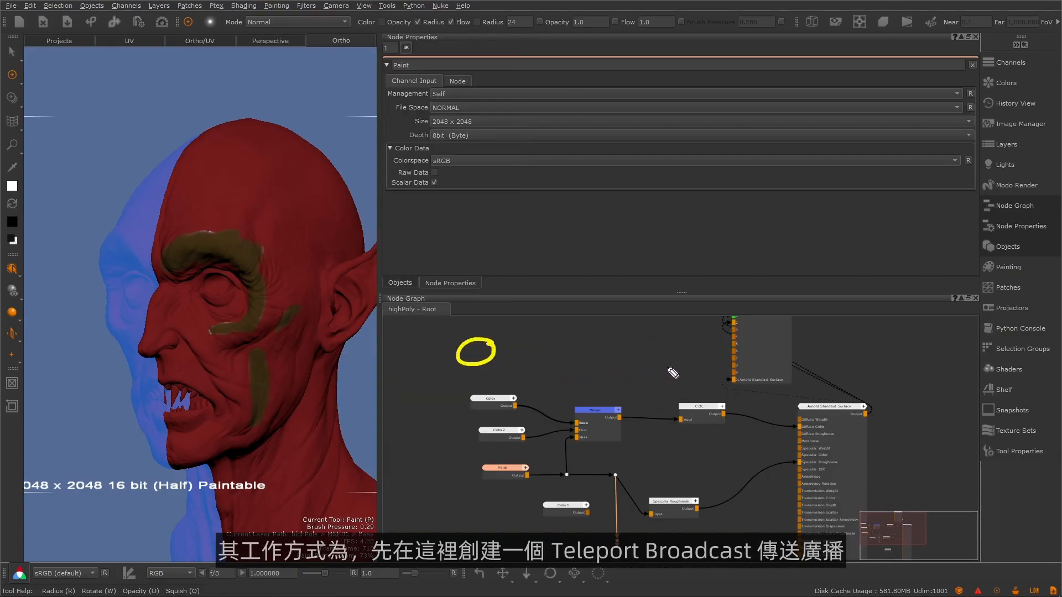
{"action": "left_click_drag", "start_coordinate": [903, 364], "coordinate": [905, 369]}
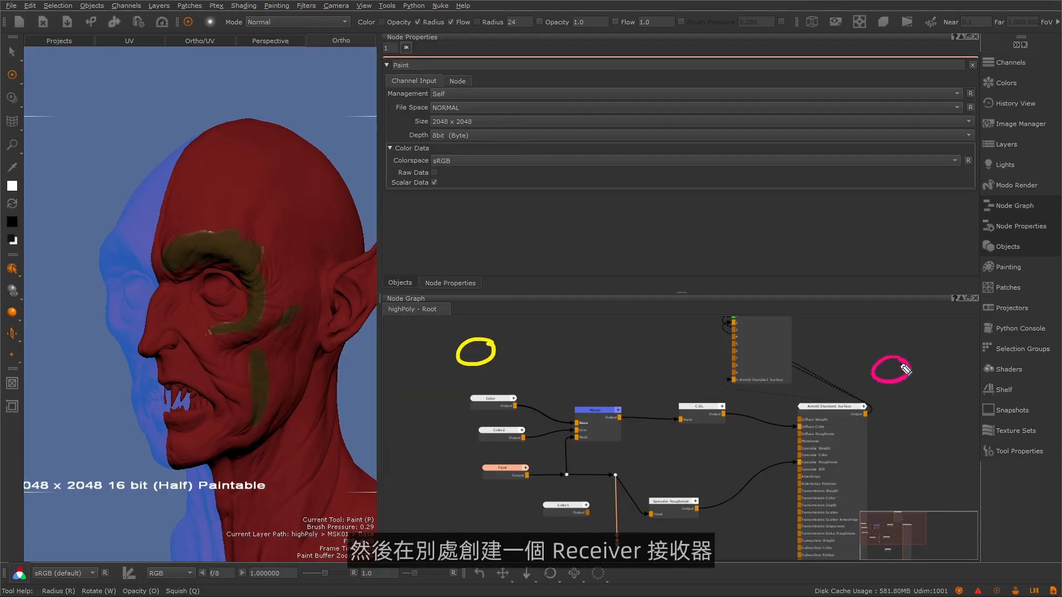
{"action": "left_click_drag", "start_coordinate": [497, 354], "coordinate": [757, 368]}
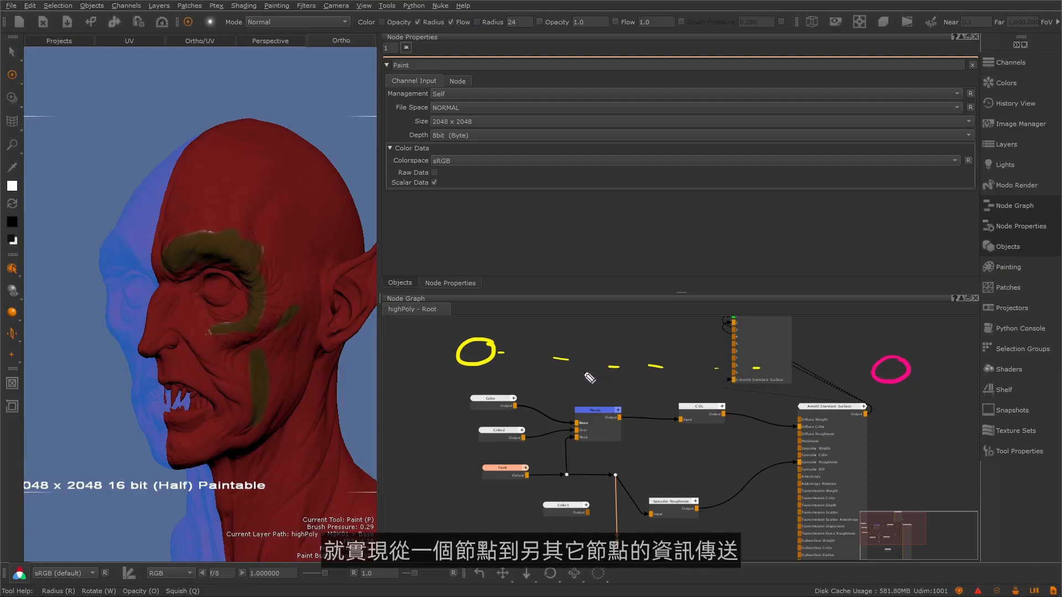
{"action": "key", "text": "ctrl+shift+7"}
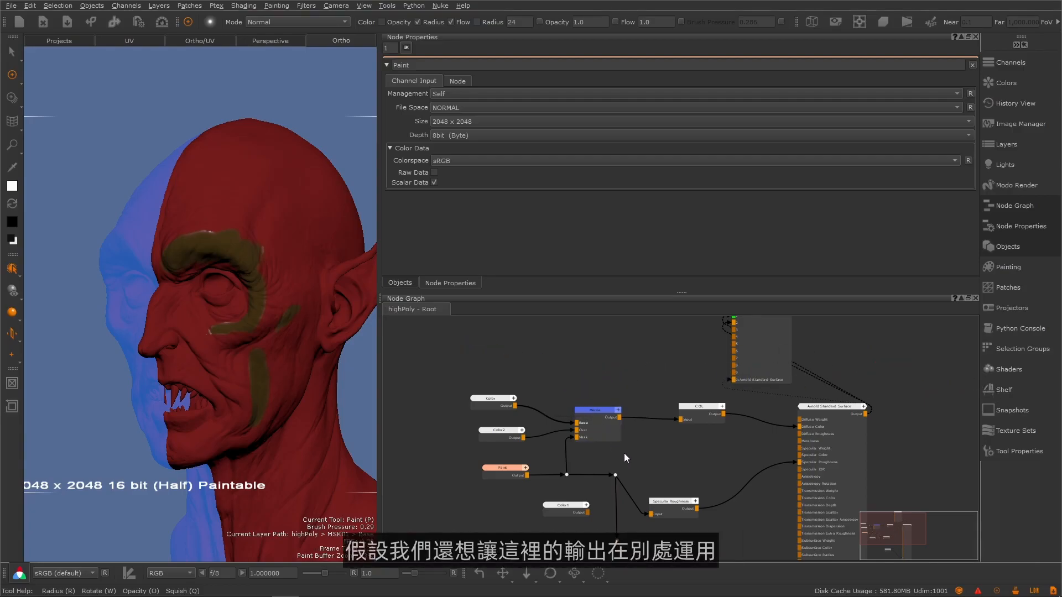
- Connect the Merge node's output to the viewer to display it on the head
{"action": "middle_click_drag", "start_coordinate": [625, 456], "coordinate": [543, 436]}
{"action": "left_click", "coordinate": [516, 394]}
{"action": "key", "text": "v"}
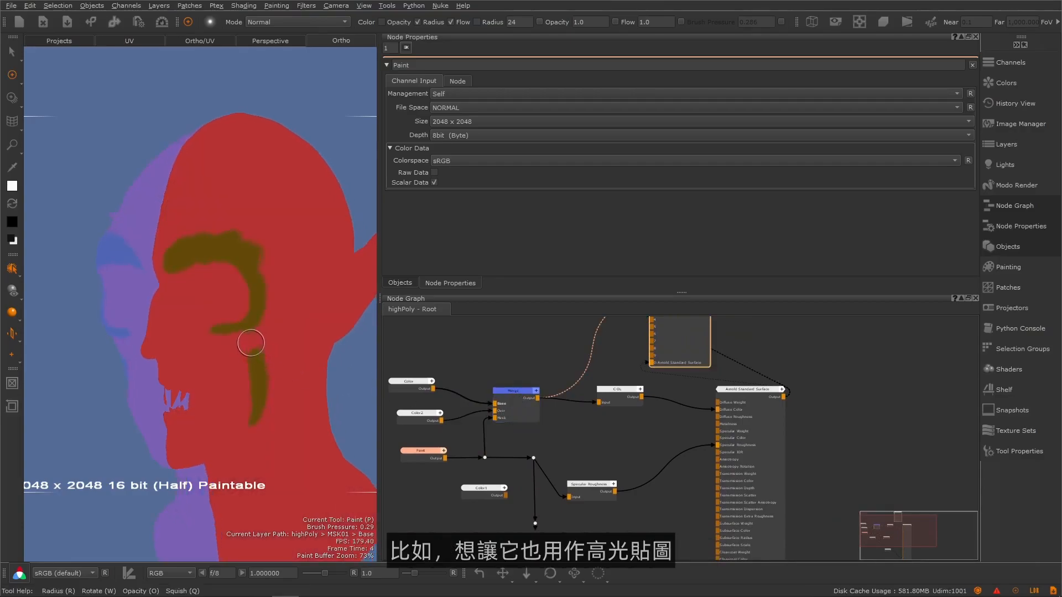
- Shift the Specular Roughness node slightly aside and delete all the Dots from the Paint node's connections
{"action": "left_click_drag", "start_coordinate": [594, 489], "coordinate": [613, 486]}
{"action": "mouse_move", "coordinate": [564, 533]}
{"action": "left_mouse_down"}
{"action": "mouse_move", "coordinate": [513, 443]}
{"action": "mouse_move", "coordinate": [466, 441]}
{"action": "left_mouse_up"}
{"action": "key", "text": "Delete"}
{"action": "key", "text": "Delete"}
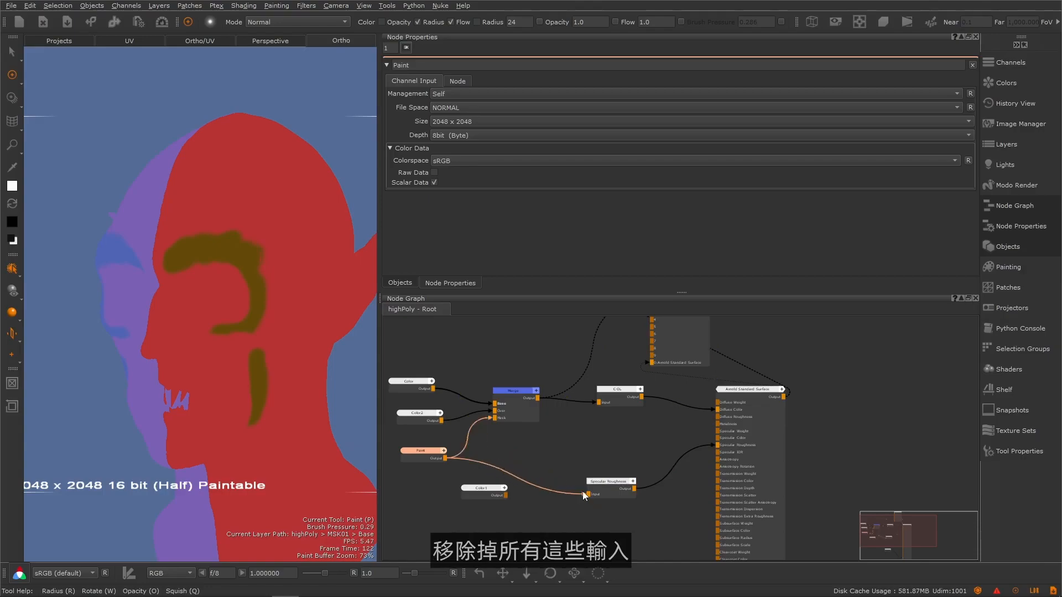
- Disconnect Paint from Specular Roughness and connect the Merge output to the Specular Roughness input instead
{"action": "left_click_drag", "start_coordinate": [578, 493], "coordinate": [564, 487]}
{"action": "left_click", "coordinate": [538, 399]}
{"action": "left_click_drag", "start_coordinate": [537, 399], "coordinate": [588, 493]}
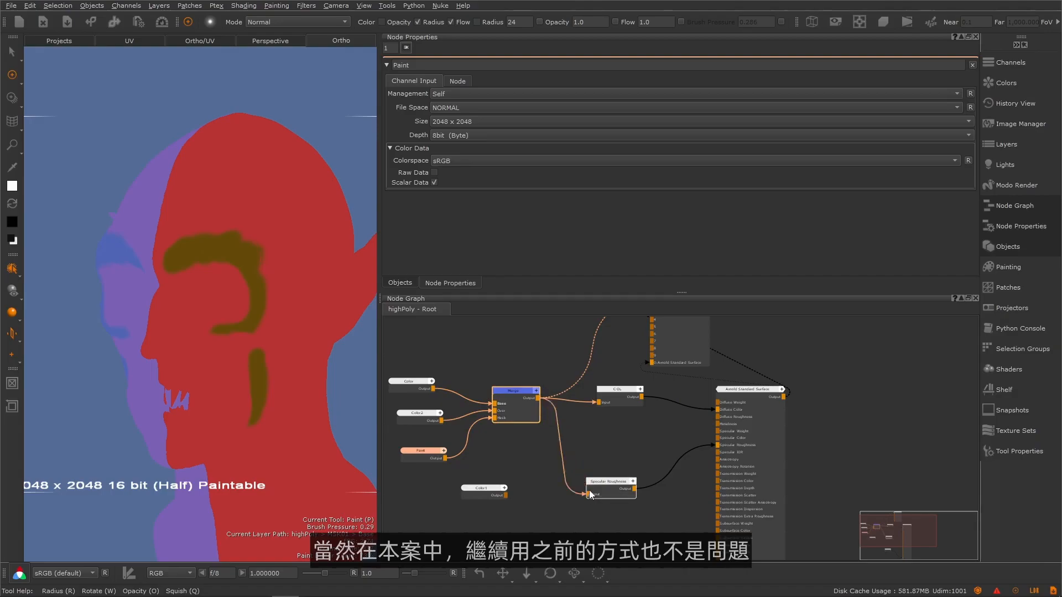
- Undo the Merge connection to Specular Roughness and move the Merge node with its three input nodes farther from COL
{"action": "key", "text": "ctrl+z"}
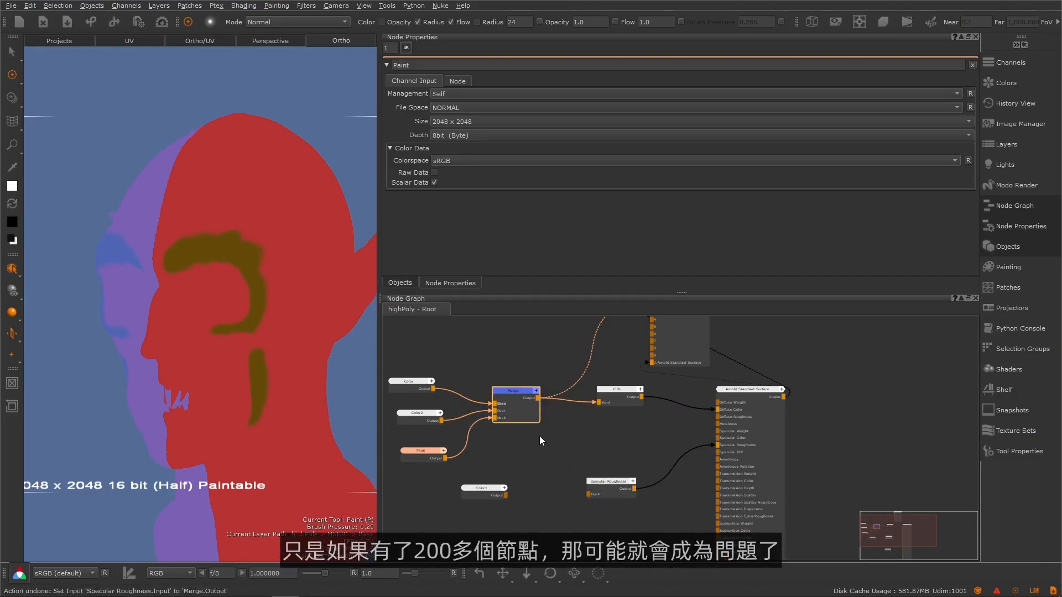
{"action": "middle_click_drag", "start_coordinate": [564, 412], "coordinate": [601, 422]}
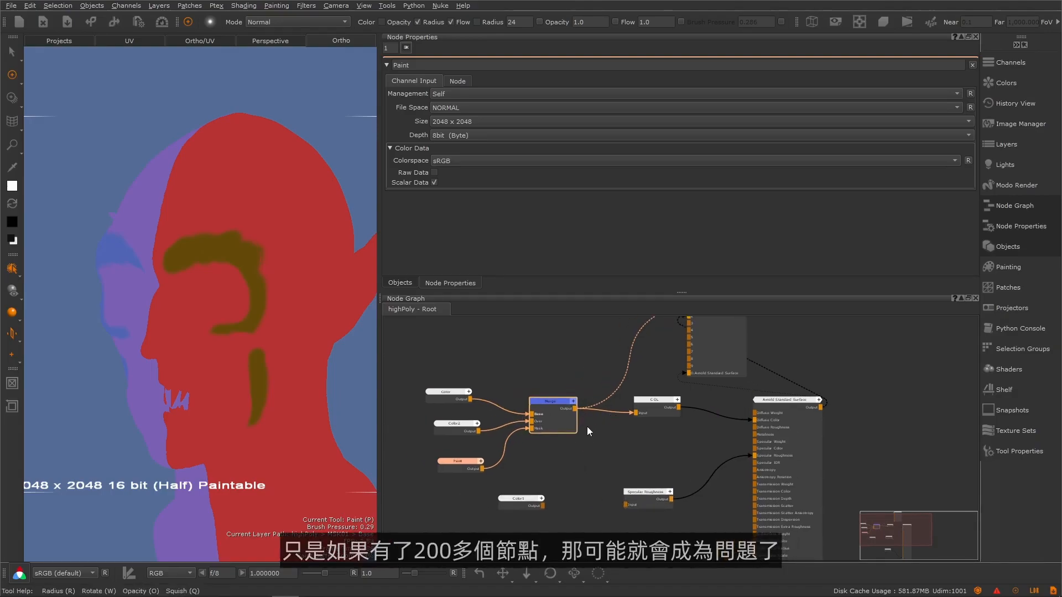
{"action": "left_click_drag", "start_coordinate": [495, 445], "coordinate": [416, 373]}
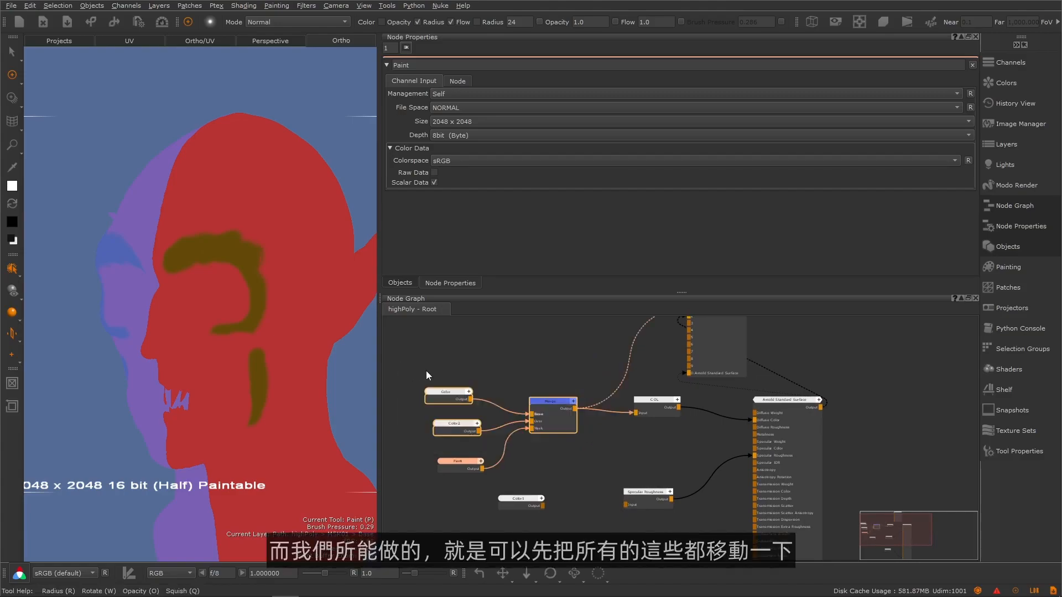
{"action": "left_click_drag", "start_coordinate": [572, 466], "coordinate": [576, 479]}
{"action": "left_click_drag", "start_coordinate": [545, 401], "coordinate": [402, 361]}
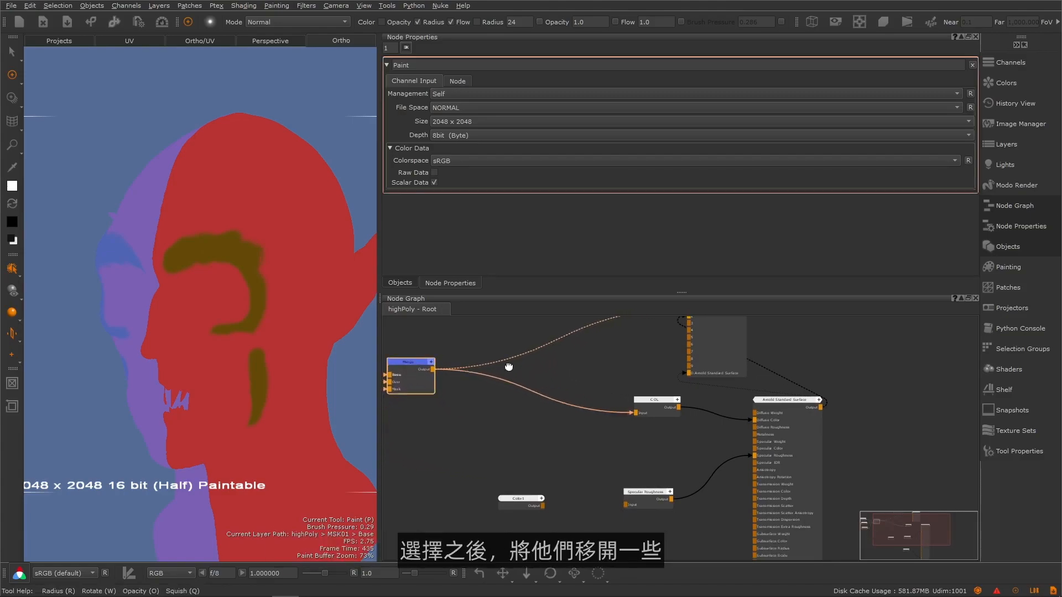
- Create a Teleport Broadcast node beside Merge and connect the Merge output to its input
{"action": "middle_click_drag", "start_coordinate": [479, 369], "coordinate": [630, 390]}
{"action": "left_click", "coordinate": [565, 433]}
{"action": "key", "text": "Tab"}
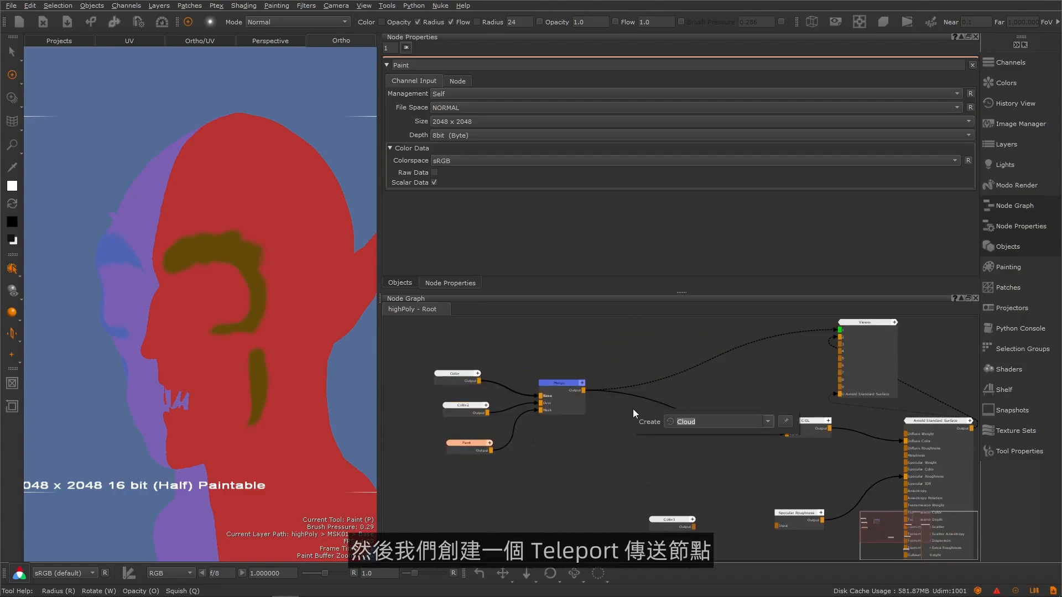
{"action": "type", "text": "tele"}
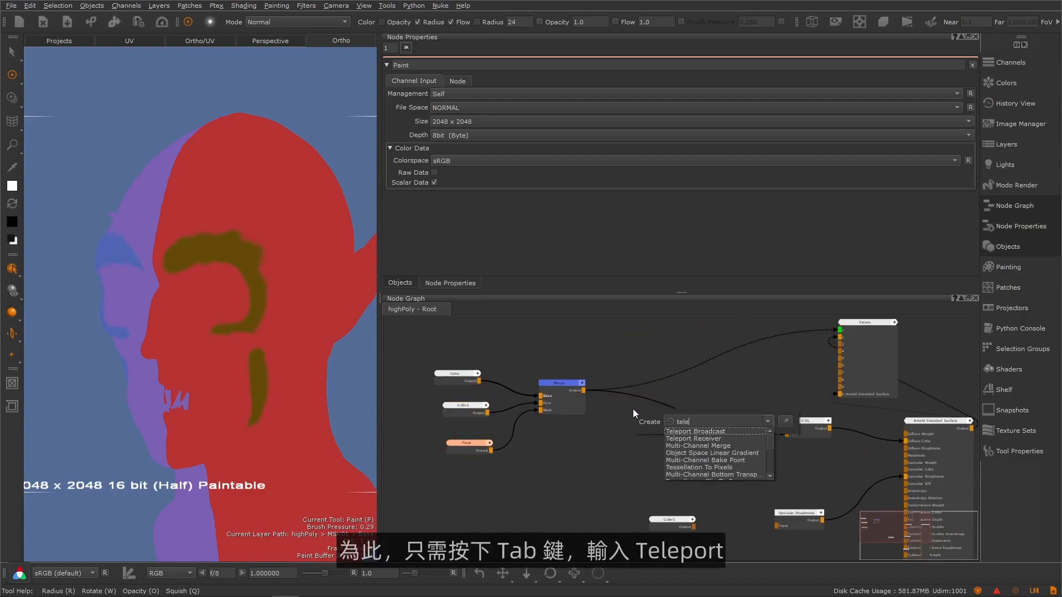
{"action": "key", "text": "Down"}
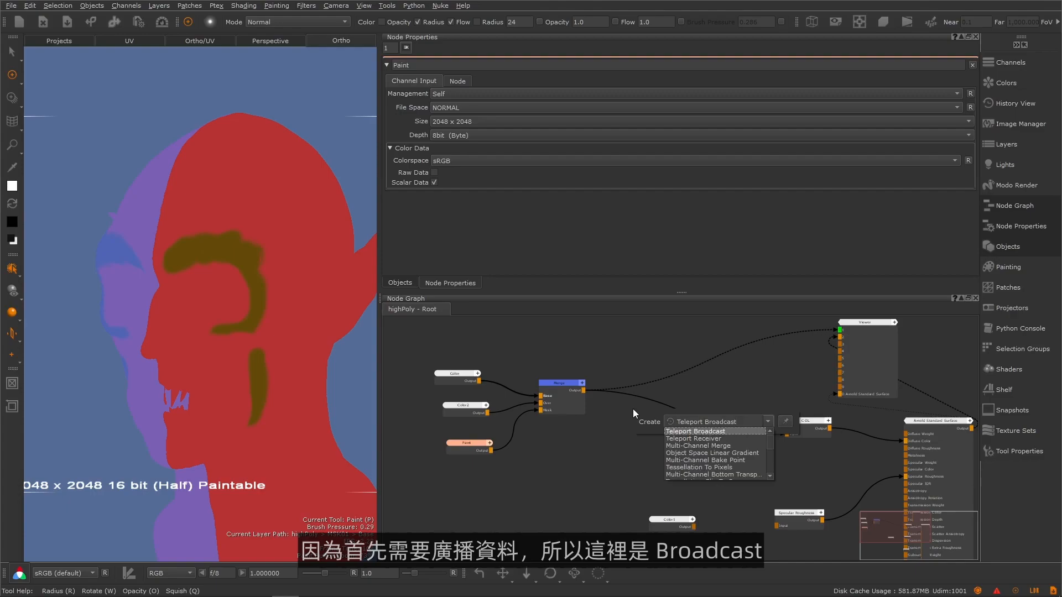
{"action": "key", "text": "Return"}
{"action": "left_click_drag", "start_coordinate": [656, 416], "coordinate": [604, 426]}
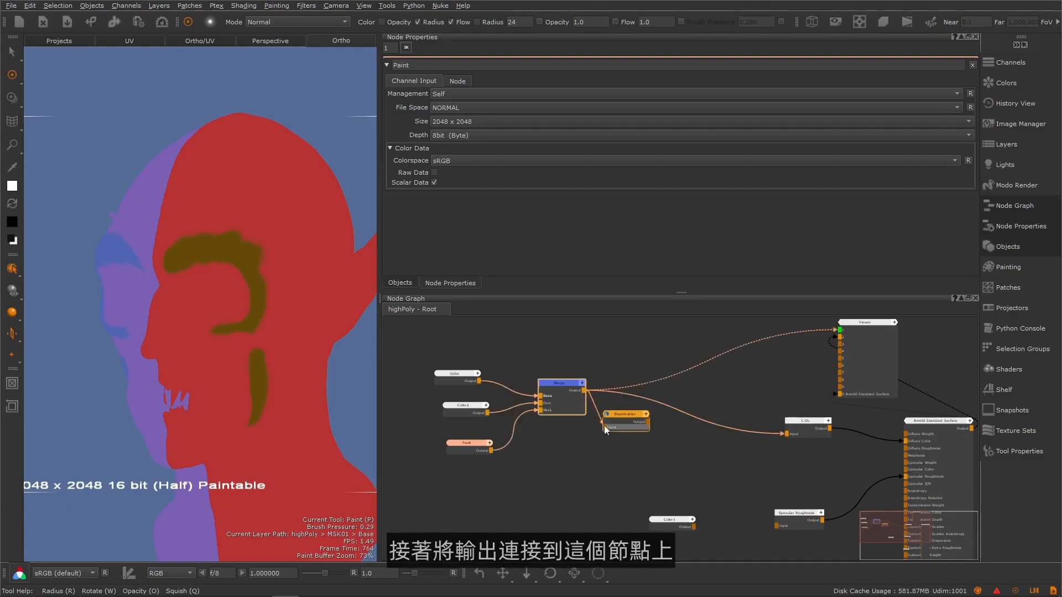
- Set the Broadcaster node's channel to BaseCOL
{"action": "scroll", "coordinate": [624, 407], "scroll_direction": "up", "scroll_amount": 1}
{"action": "left_click", "coordinate": [628, 425]}
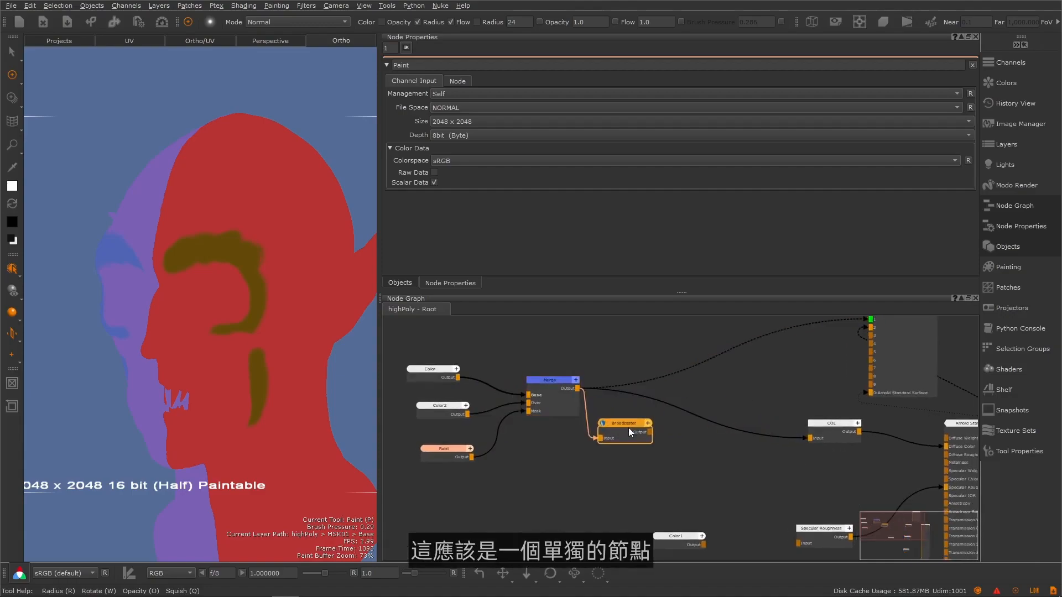
{"action": "scroll", "coordinate": [622, 420], "scroll_direction": "up", "scroll_amount": 1}
{"action": "double_click", "coordinate": [622, 420]}
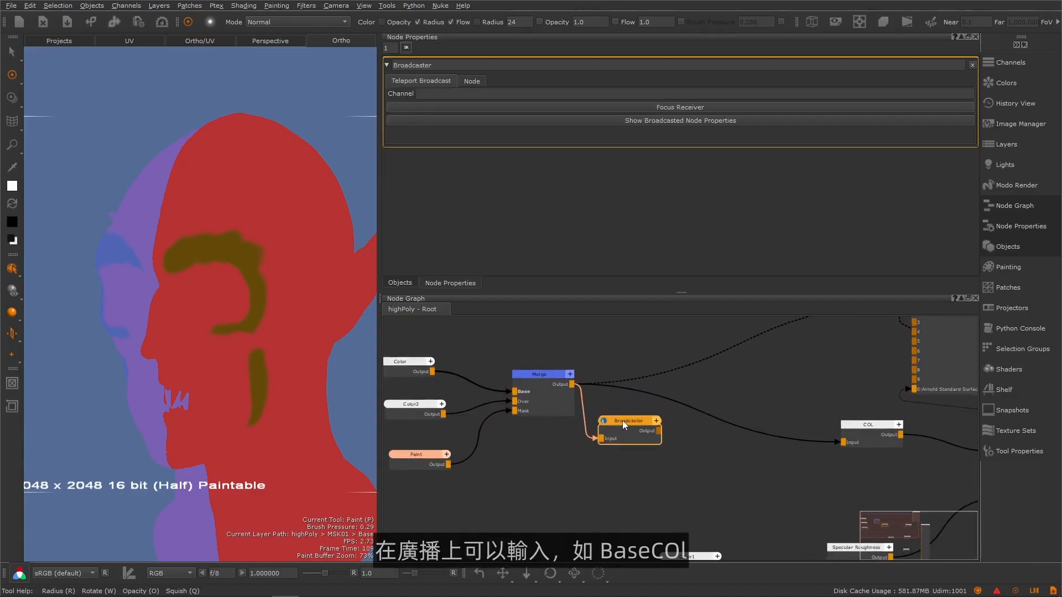
{"action": "left_click", "coordinate": [467, 93]}
{"action": "type", "text": "BaseCOl"}
{"action": "key", "text": "BackSpace"}
{"action": "type", "text": "L"}
{"action": "key", "text": "Return"}
- Move the Color1 node down and create a Teleport Receiver node near Specular Roughness
{"action": "middle_click_drag", "start_coordinate": [726, 521], "coordinate": [608, 426]}
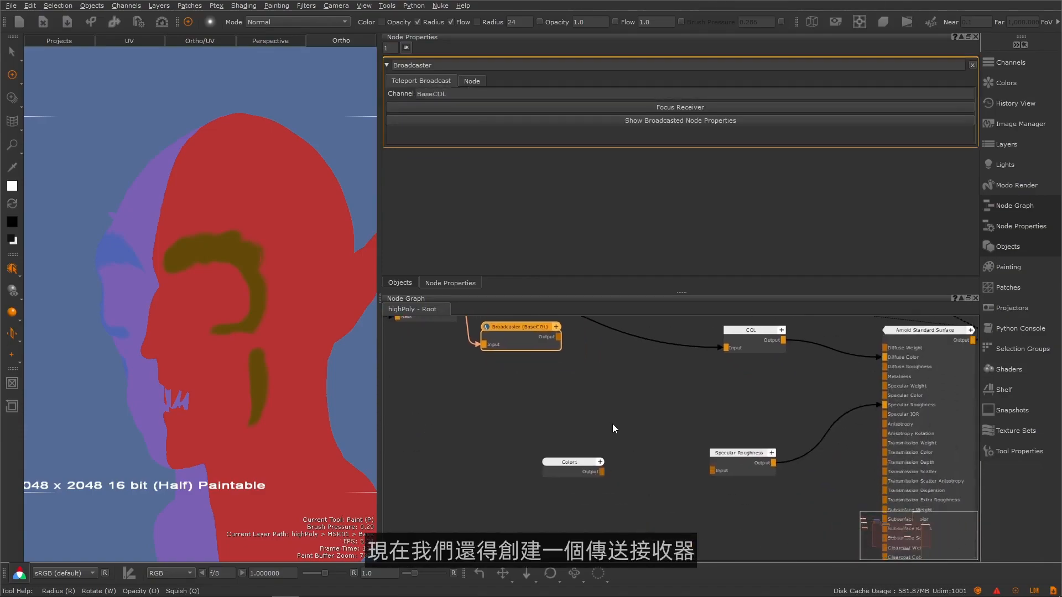
{"action": "left_click_drag", "start_coordinate": [581, 469], "coordinate": [556, 526]}
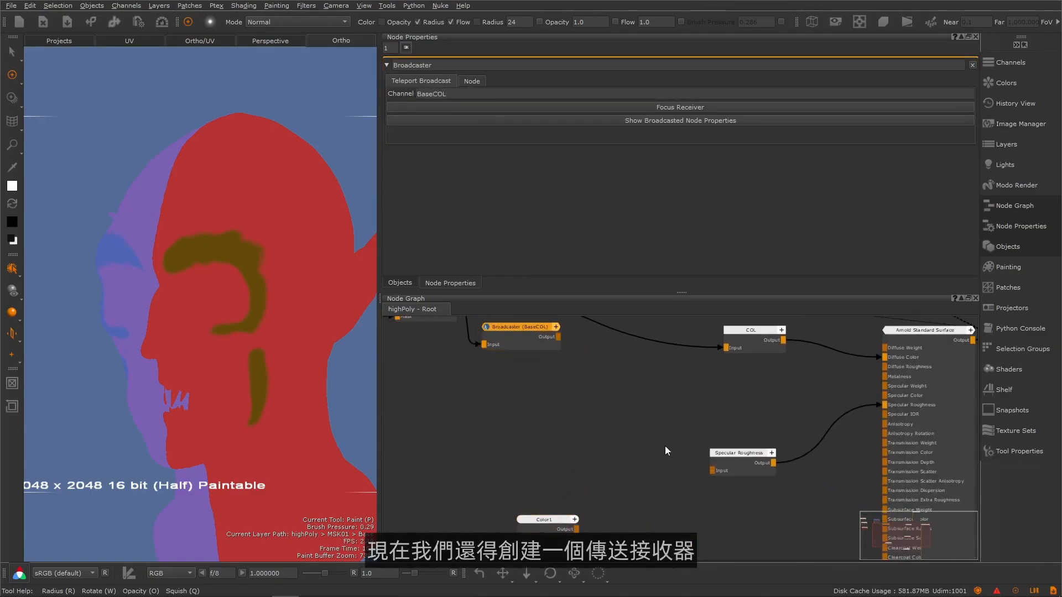
{"action": "key", "text": "Tab"}
{"action": "type", "text": "tele"}
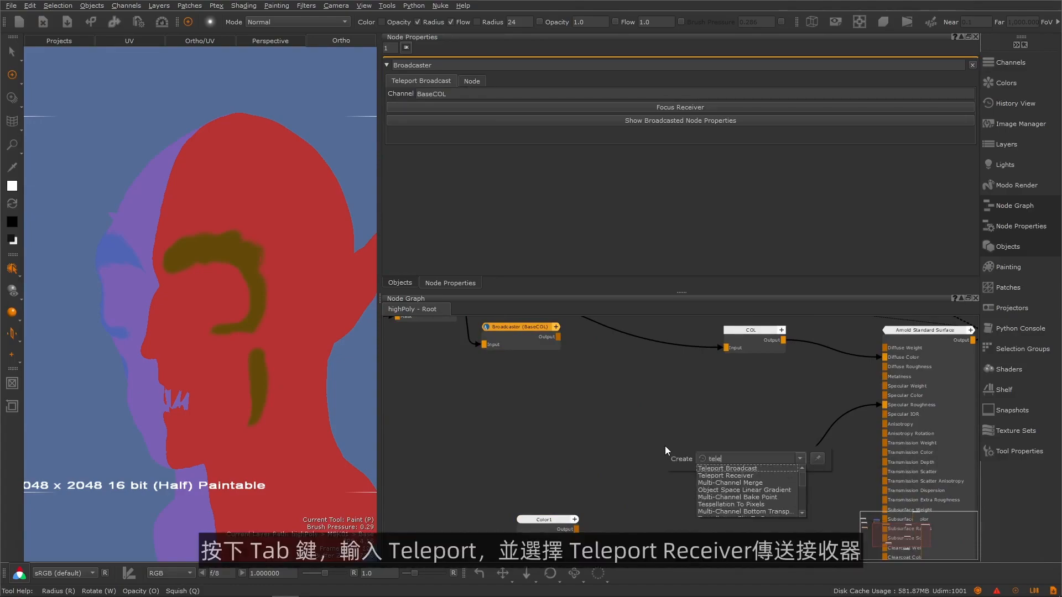
{"action": "left_click", "coordinate": [755, 475]}
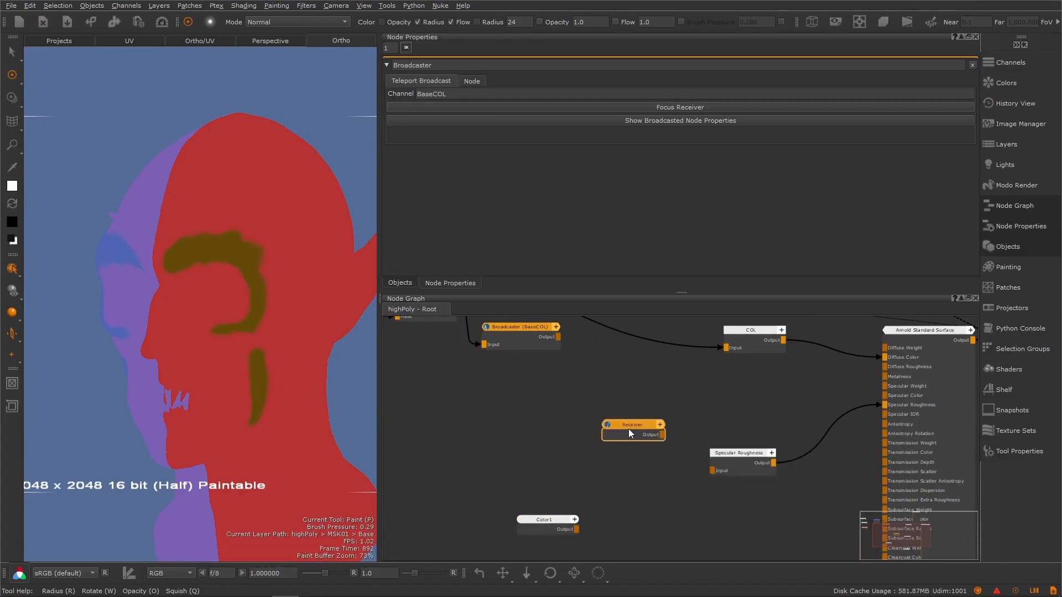
- Open the Receiver's properties, connect its output to the Specular Roughness input, and place it level with that node
{"action": "double_click", "coordinate": [649, 429]}
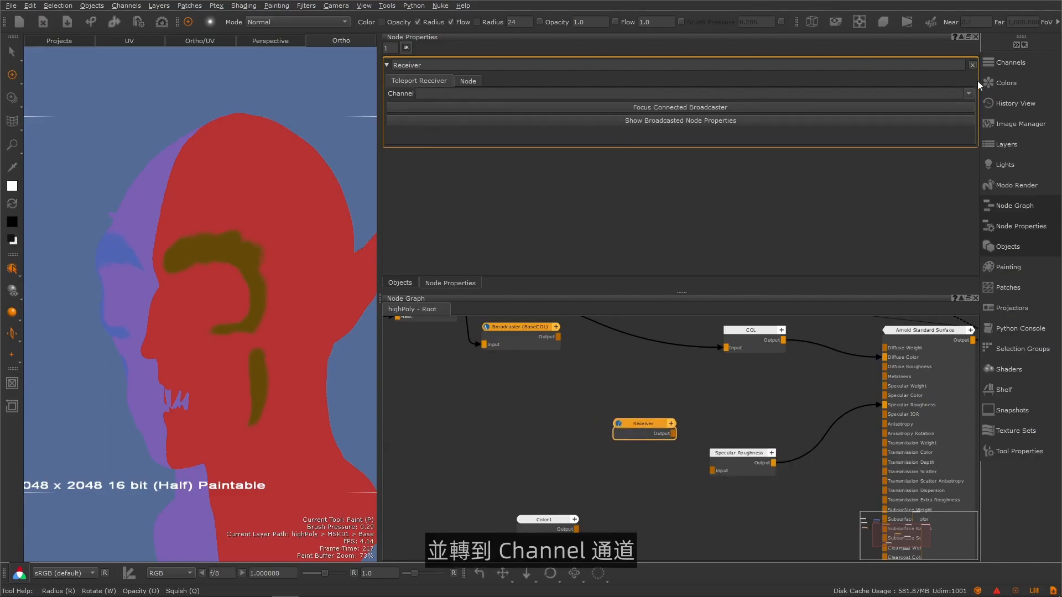
{"action": "left_click", "coordinate": [968, 93]}
{"action": "left_click", "coordinate": [625, 114]}
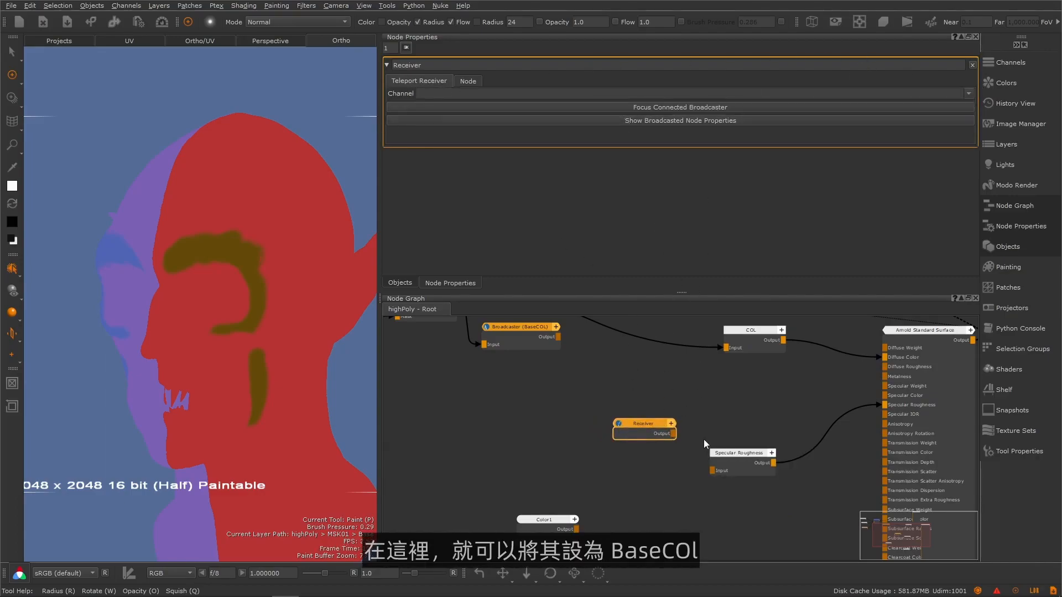
{"action": "left_click_drag", "start_coordinate": [674, 433], "coordinate": [712, 471]}
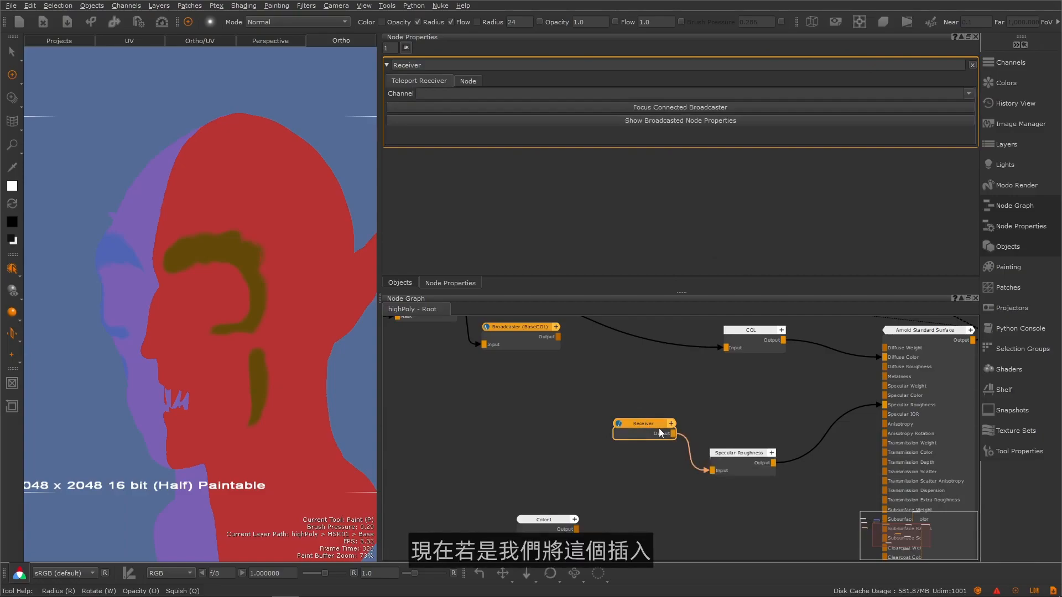
{"action": "left_click_drag", "start_coordinate": [658, 428], "coordinate": [668, 465]}
- Display the Broadcaster and the Receiver in turn on the head to compare their data
{"action": "middle_click_drag", "start_coordinate": [533, 346], "coordinate": [556, 381]}
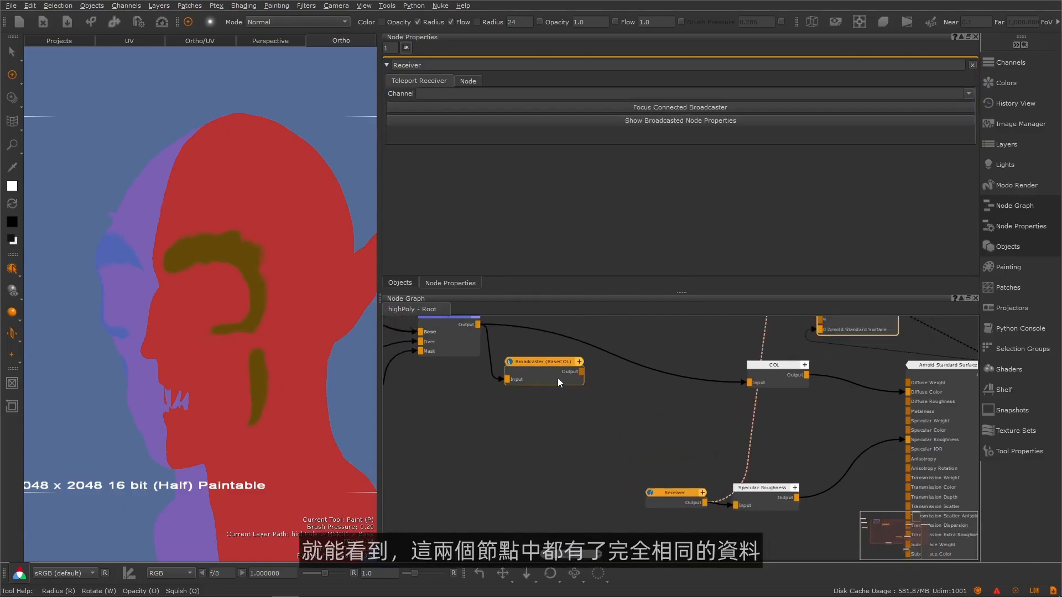
{"action": "left_click", "coordinate": [556, 367]}
{"action": "key", "text": "1"}
{"action": "left_click", "coordinate": [673, 495]}
{"action": "key", "text": "1"}
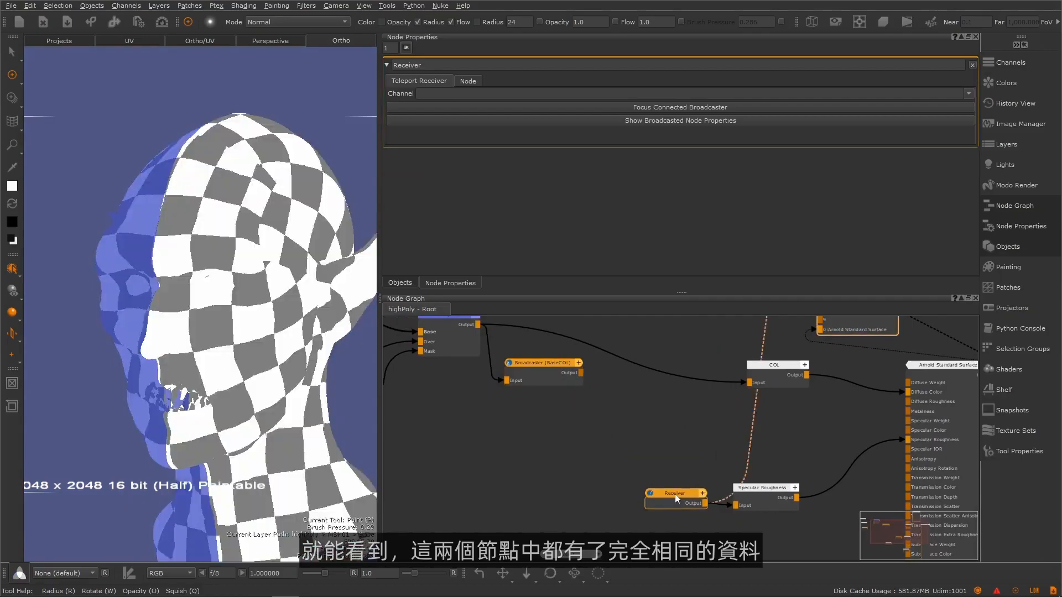
- Set the Receiver node's channel to BaseCOL
{"action": "left_click_drag", "start_coordinate": [677, 496], "coordinate": [666, 499]}
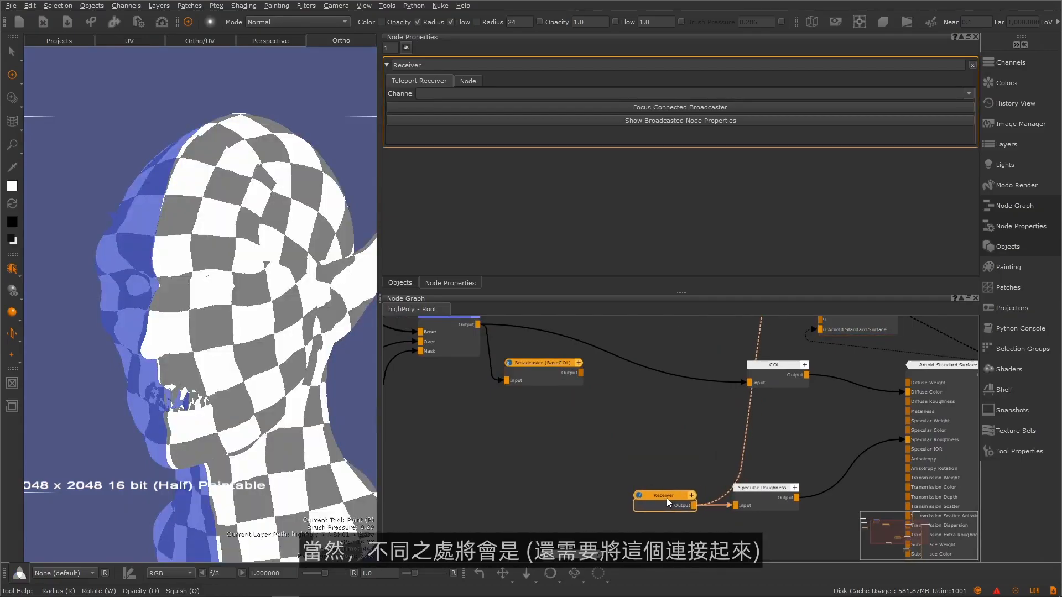
{"action": "left_click", "coordinate": [970, 94]}
{"action": "left_click", "coordinate": [853, 112]}
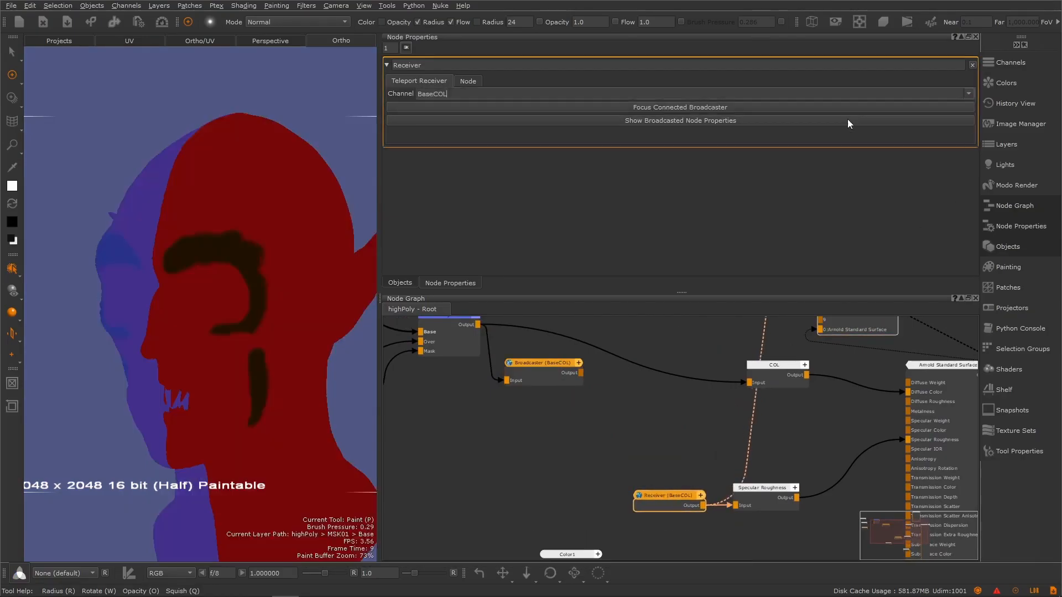
- Display the Merge, Broadcaster and Receiver outputs in turn on the head to compare how they look
{"action": "left_click", "coordinate": [543, 426]}
{"action": "left_click", "coordinate": [529, 364]}
{"action": "key", "text": "1"}
{"action": "left_click", "coordinate": [529, 427]}
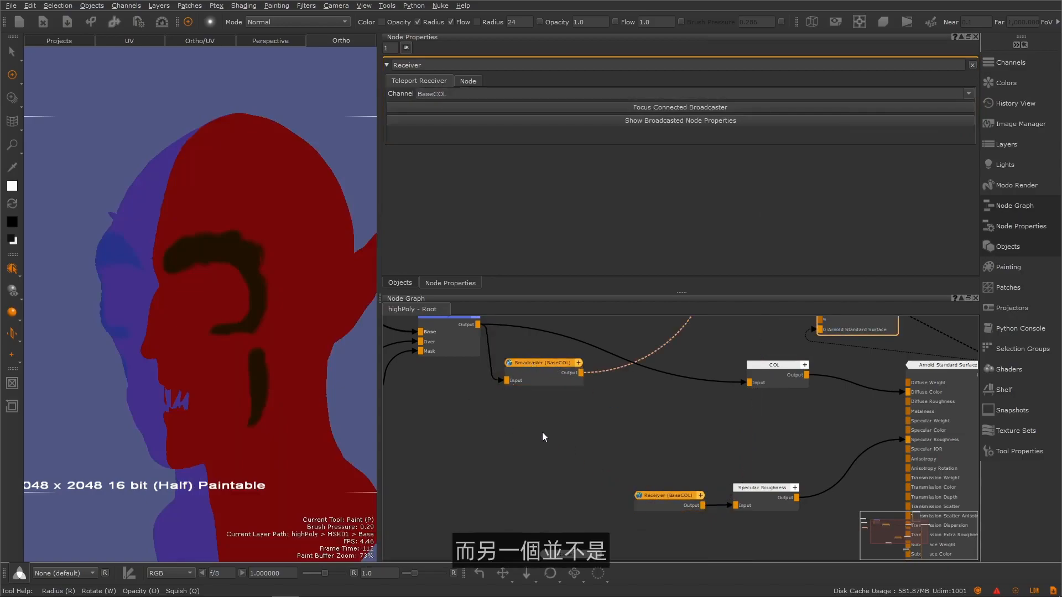
{"action": "middle_click_drag", "start_coordinate": [533, 386], "coordinate": [543, 399]}
{"action": "left_click", "coordinate": [570, 374]}
{"action": "left_click", "coordinate": [456, 332]}
{"action": "key", "text": "1"}
{"action": "left_click", "coordinate": [545, 377]}
{"action": "key", "text": "1"}
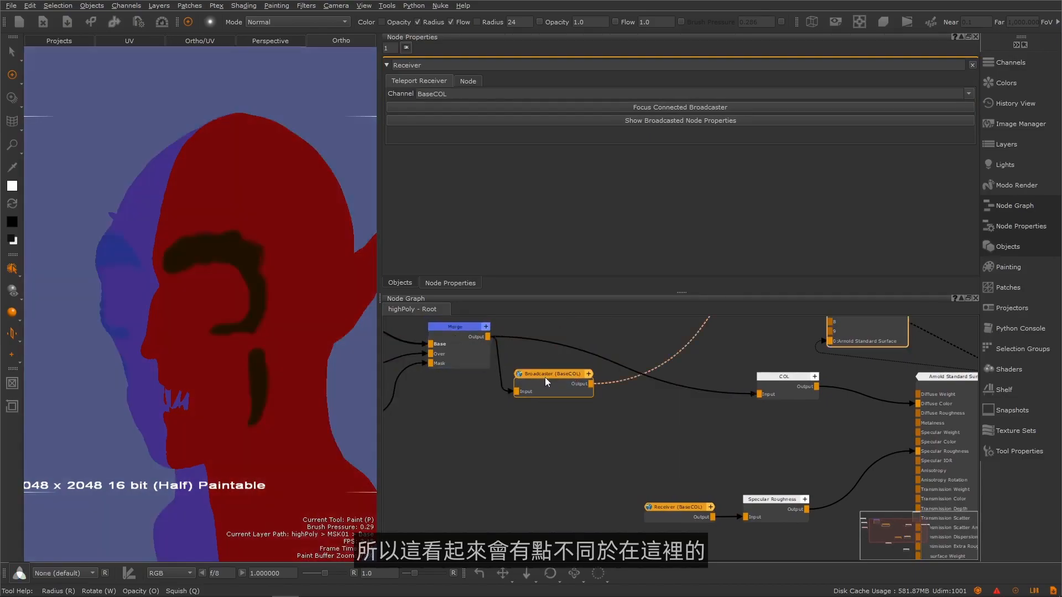
{"action": "left_click", "coordinate": [715, 512]}
{"action": "key", "text": "1"}
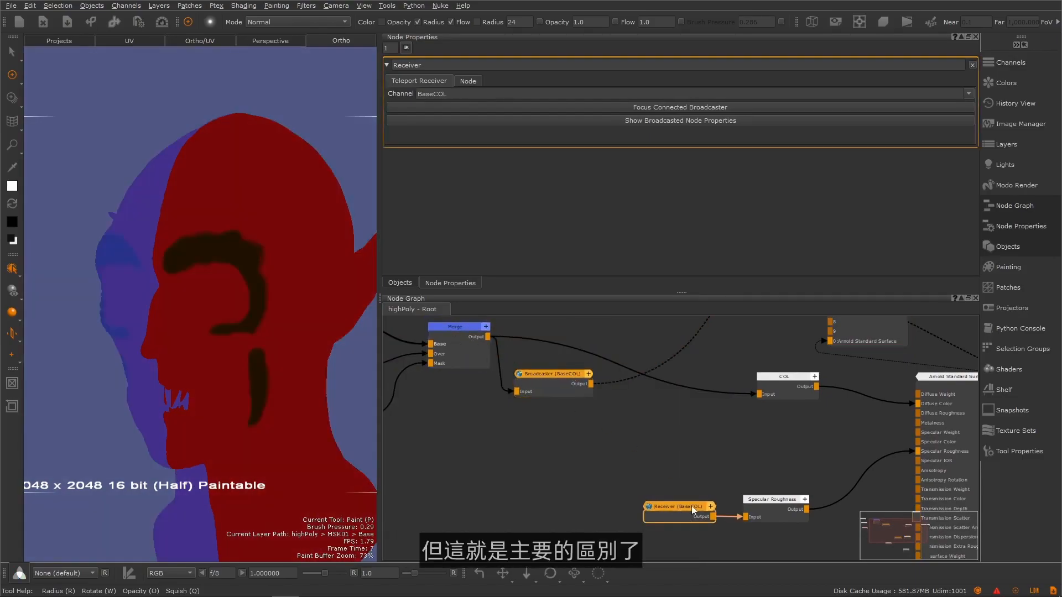
{"action": "left_click", "coordinate": [681, 510]}
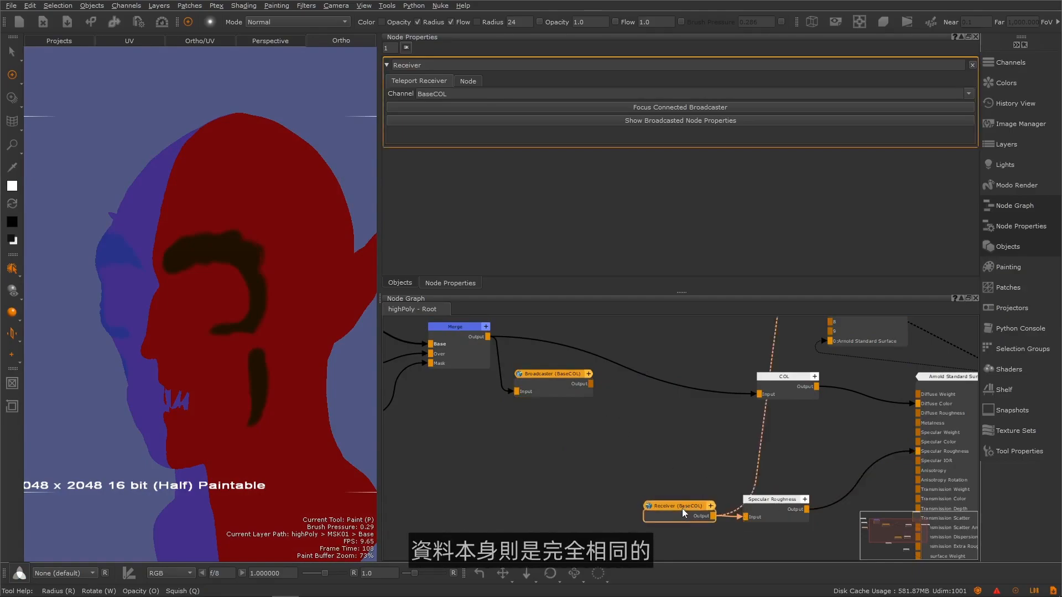
- Move Receiver and Specular Roughness toward the shader, and shift Merge, its inputs and the Broadcaster farther away from it
{"action": "middle_click_drag", "start_coordinate": [746, 438], "coordinate": [660, 413]}
{"action": "left_click_drag", "start_coordinate": [724, 544], "coordinate": [602, 466]}
{"action": "left_click_drag", "start_coordinate": [695, 481], "coordinate": [766, 445]}
{"action": "middle_click_drag", "start_coordinate": [580, 412], "coordinate": [714, 480]}
{"action": "left_click_drag", "start_coordinate": [653, 486], "coordinate": [405, 398]}
{"action": "left_click_drag", "start_coordinate": [610, 430], "coordinate": [508, 352]}
{"action": "middle_click_drag", "start_coordinate": [655, 425], "coordinate": [755, 461]}
{"action": "left_click", "coordinate": [638, 409]}
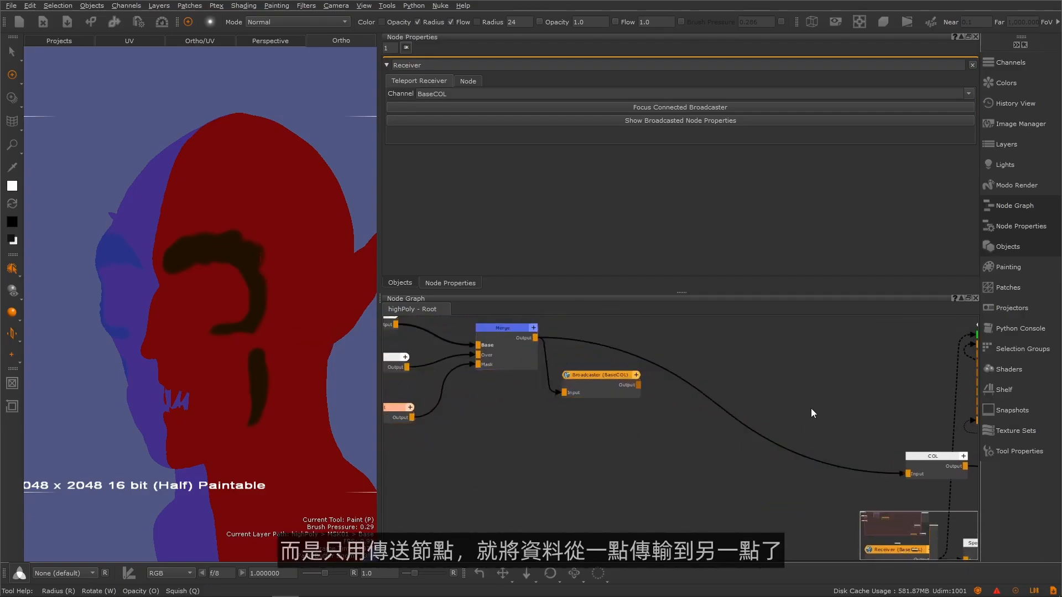
- Open the Broadcaster node's properties to review its channel
{"action": "scroll", "coordinate": [810, 408], "scroll_direction": "down", "scroll_amount": 3}
{"action": "middle_click_drag", "start_coordinate": [694, 322], "coordinate": [570, 401]}
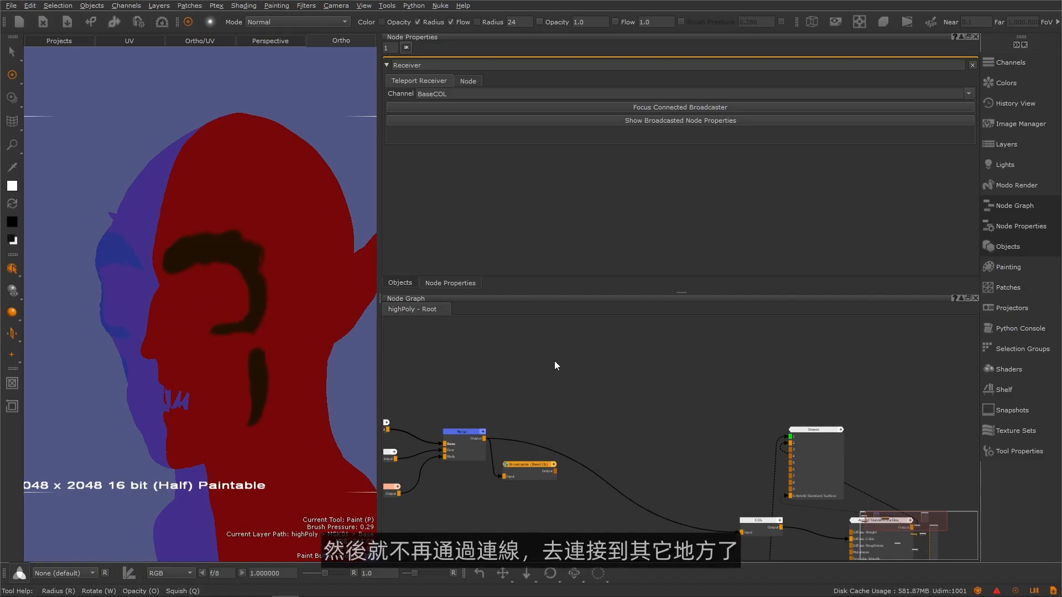
{"action": "middle_click_drag", "start_coordinate": [565, 372], "coordinate": [590, 364]}
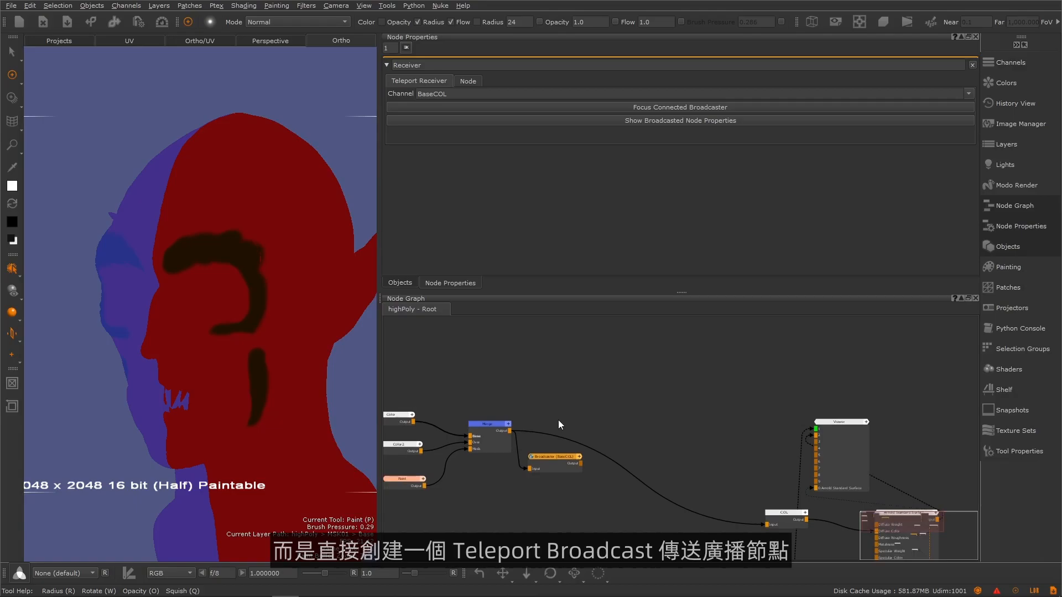
{"action": "left_click", "coordinate": [552, 459]}
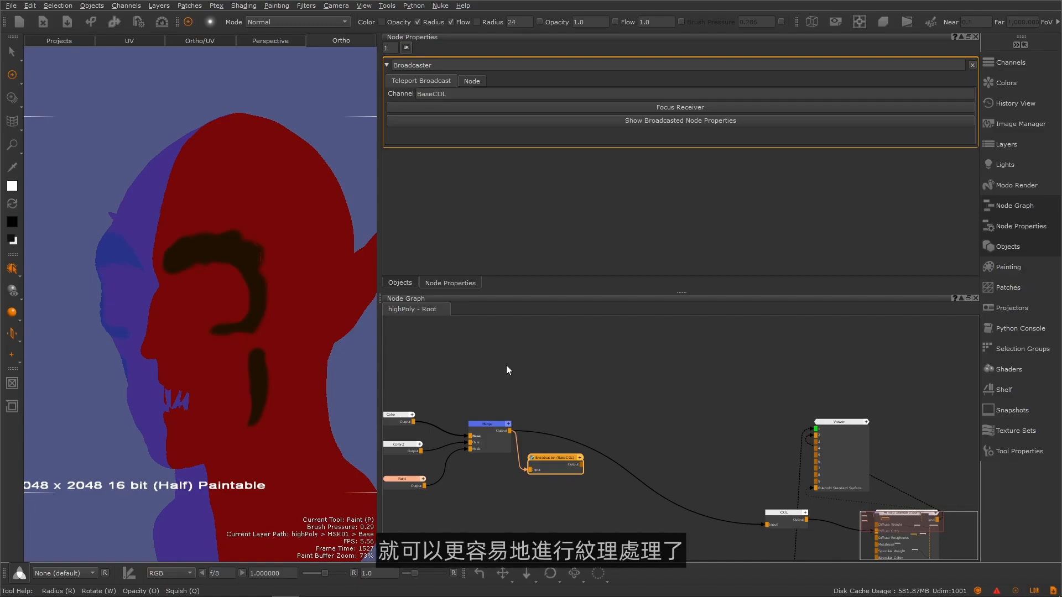
- Display the Merge output on the head, and switch the viewer to the Arnold Standard Surface result
{"action": "middle_click_drag", "start_coordinate": [577, 366], "coordinate": [686, 344]}
{"action": "left_click", "coordinate": [600, 405]}
{"action": "key", "text": "1"}
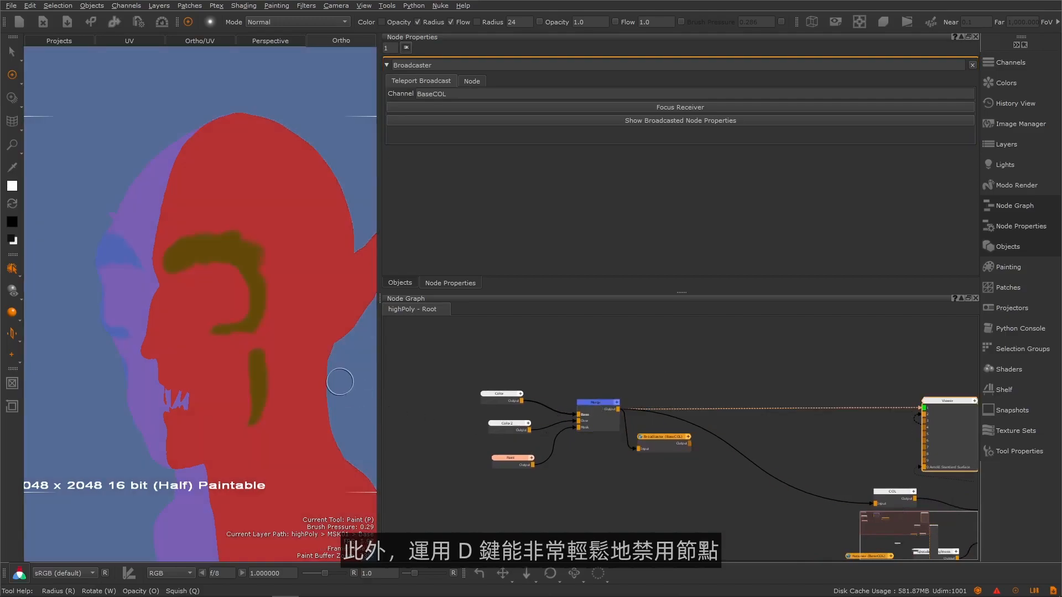
{"action": "middle_click_drag", "start_coordinate": [826, 370], "coordinate": [592, 347]}
{"action": "key", "text": "0"}
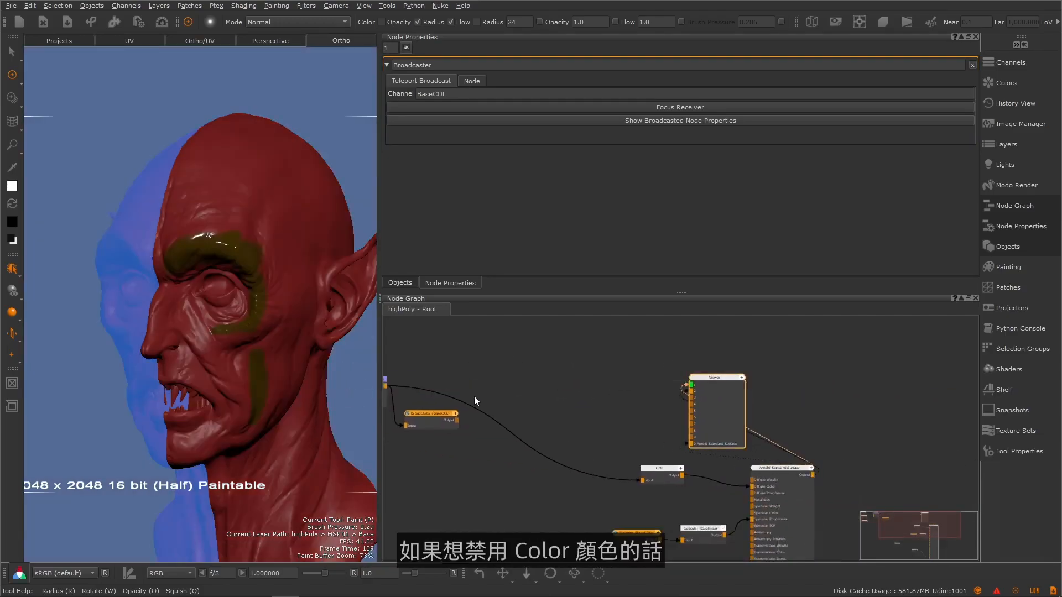
- Disable the Color2 node and enable it again
{"action": "middle_click_drag", "start_coordinate": [434, 398], "coordinate": [610, 380]}
{"action": "scroll", "coordinate": [465, 382], "scroll_direction": "up", "scroll_amount": 3}
{"action": "middle_click_drag", "start_coordinate": [519, 390], "coordinate": [578, 392]}
{"action": "left_click", "coordinate": [499, 387]}
{"action": "key", "text": "d"}
{"action": "key", "text": "d"}
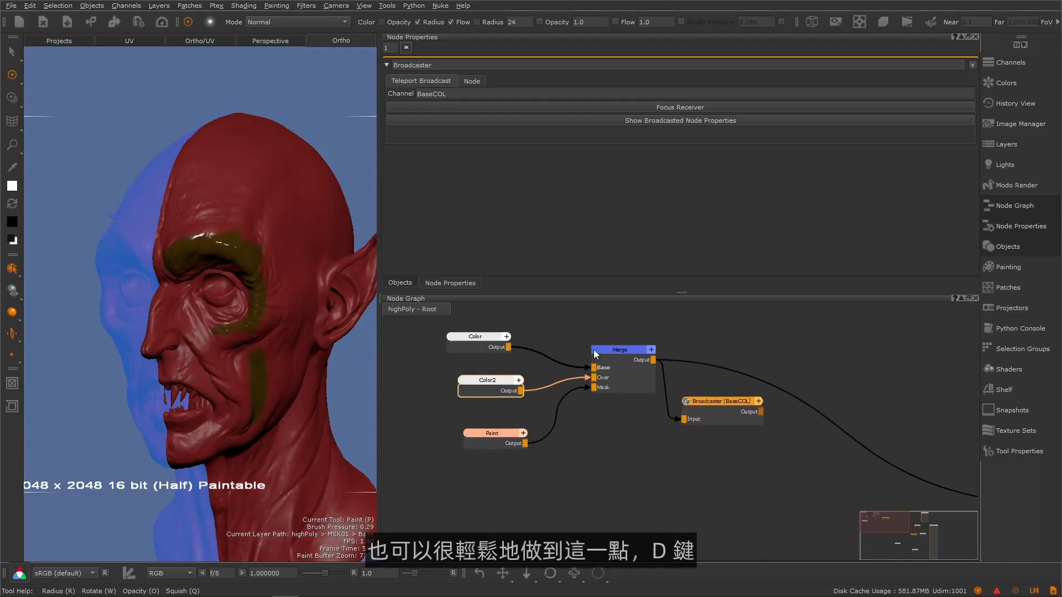
- Disable and re-enable the Merge node twice to compare the head with and without it
{"action": "left_click", "coordinate": [613, 349]}
{"action": "key", "text": "d"}
{"action": "key", "text": "d"}
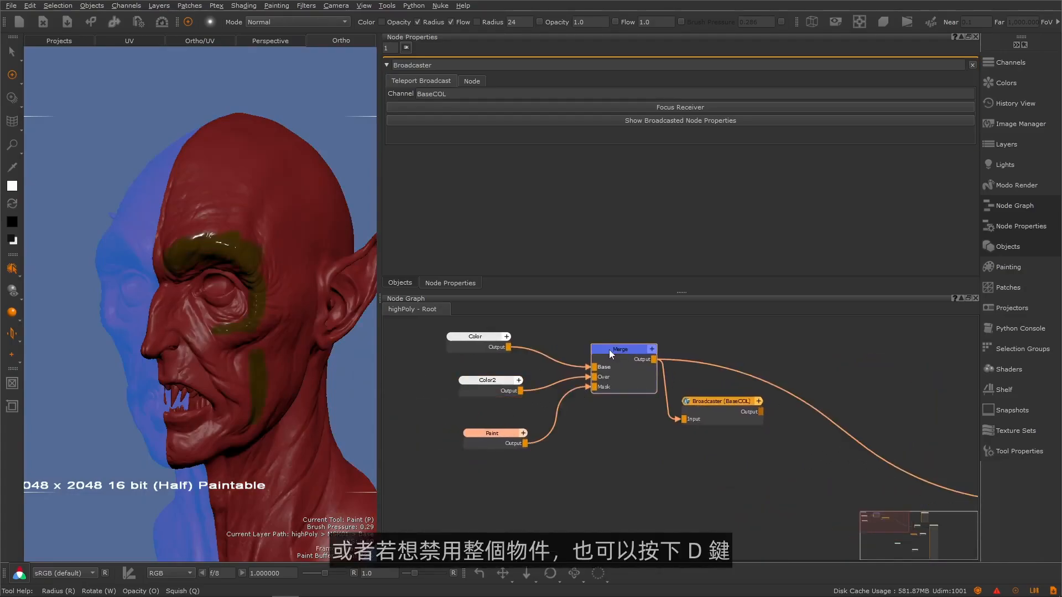
{"action": "key", "text": "d"}
{"action": "key", "text": "d"}
{"action": "left_click", "coordinate": [569, 437]}
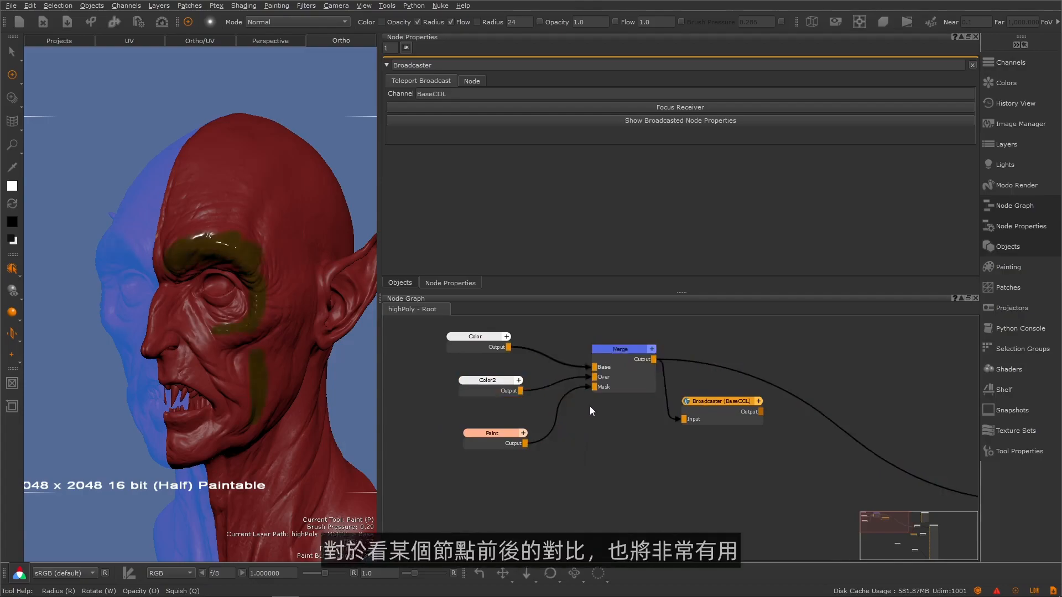
- Toggle the Color2 node off and back on once more to compare before and after
{"action": "left_click", "coordinate": [504, 385]}
{"action": "key", "text": "d"}
{"action": "key", "text": "d"}
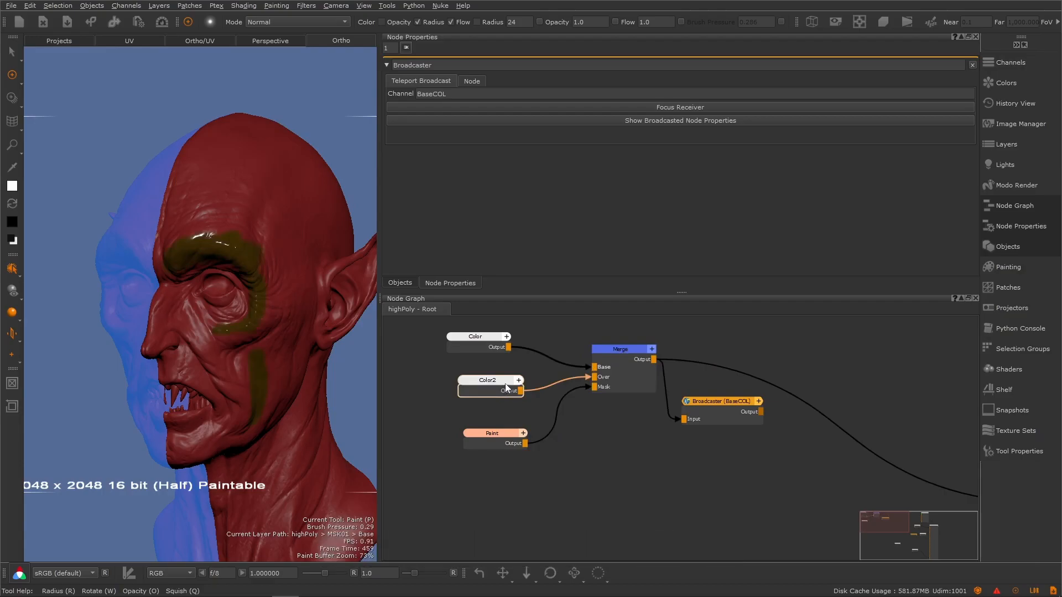
- Rename the Color node that feeds the Merge base to ColorTEST directly in the node graph
{"action": "left_click", "coordinate": [570, 465]}
{"action": "left_click", "coordinate": [486, 341]}
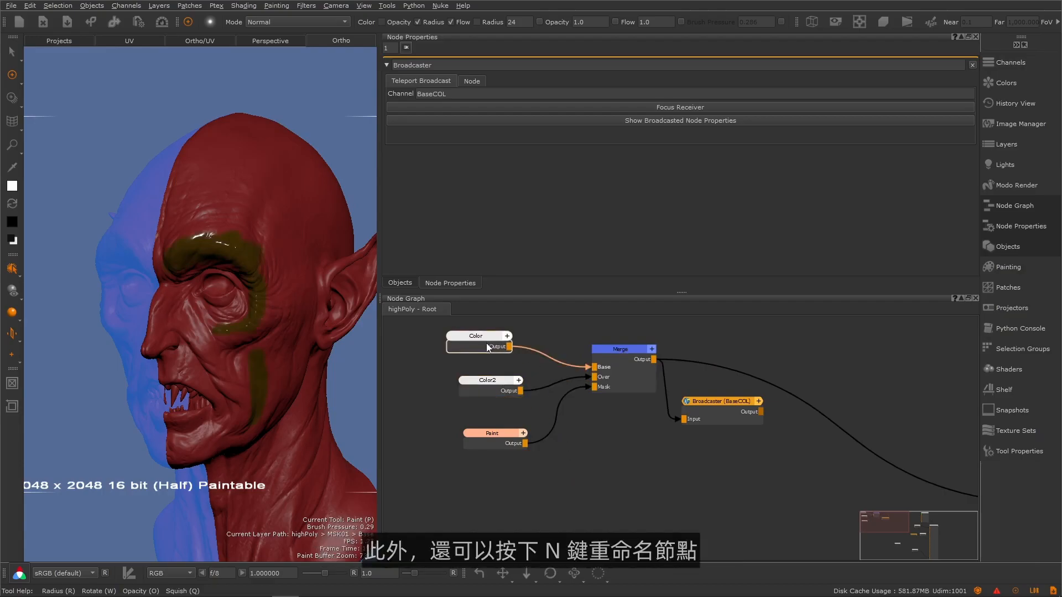
{"action": "key", "text": "n"}
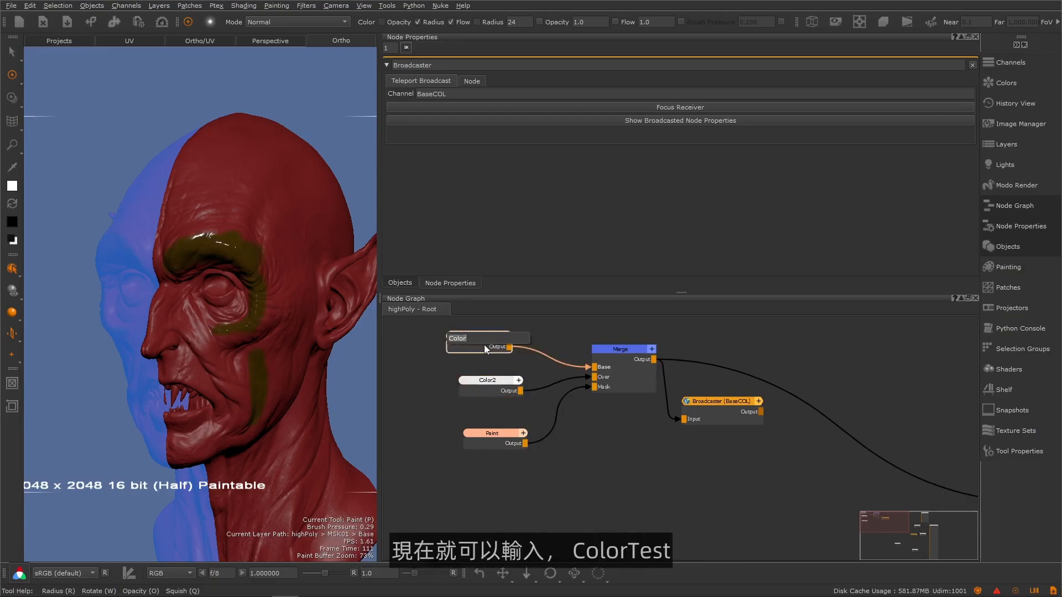
{"action": "type", "text": "ColorTEST"}
{"action": "left_click", "coordinate": [579, 495]}
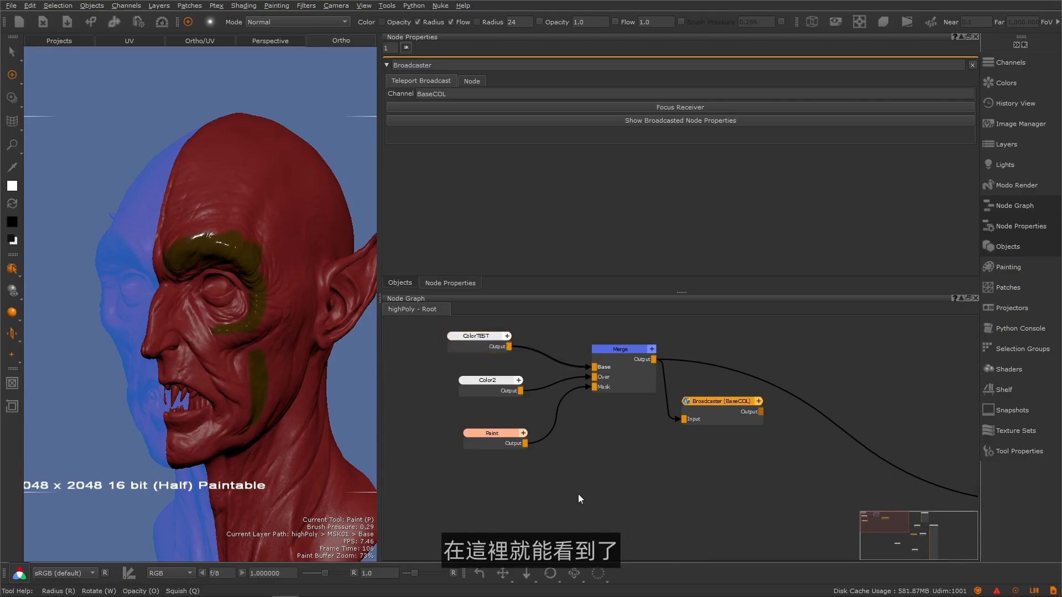
- Rename the ColorTEST node to ColorTESTDSDS through its node properties
{"action": "left_click", "coordinate": [468, 333]}
{"action": "left_click", "coordinate": [451, 65]}
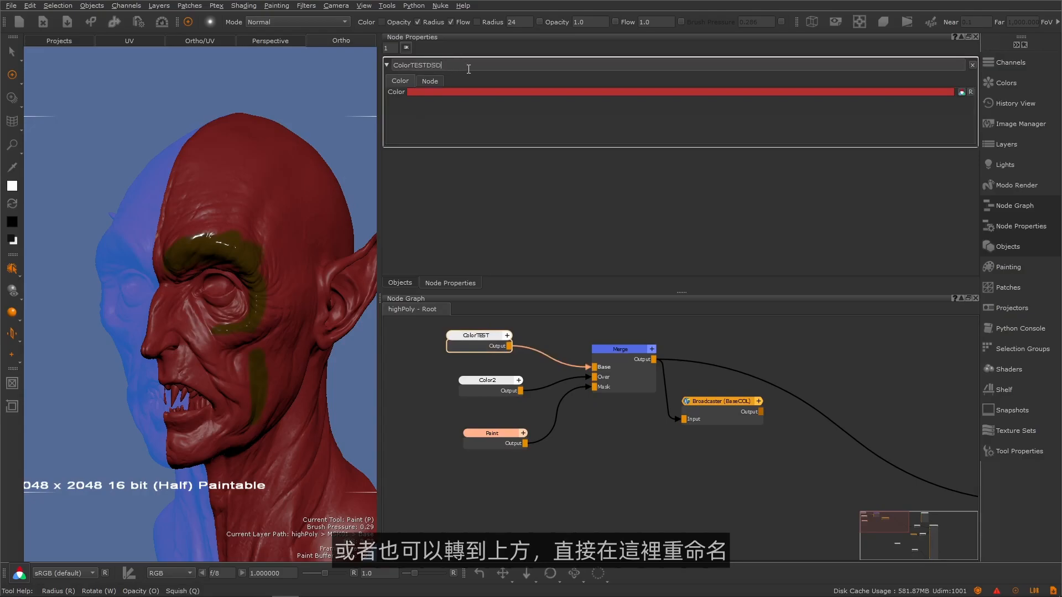
{"action": "key", "text": "Return"}
{"action": "left_click", "coordinate": [603, 473]}
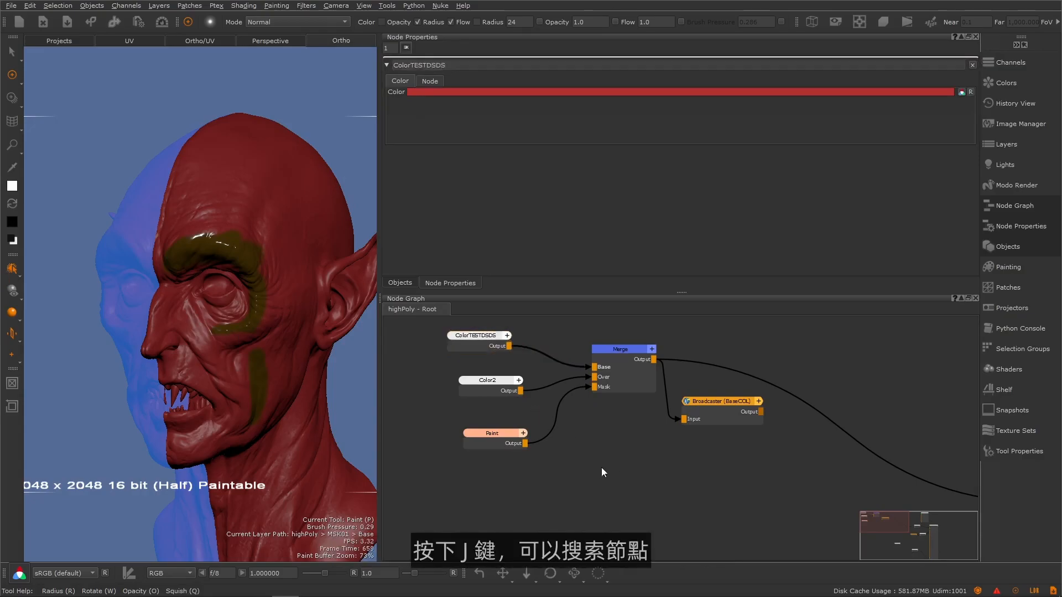
- Search the node graph for DSDS and go to the ColorTESTDSDS node
{"action": "type", "text": "j"}
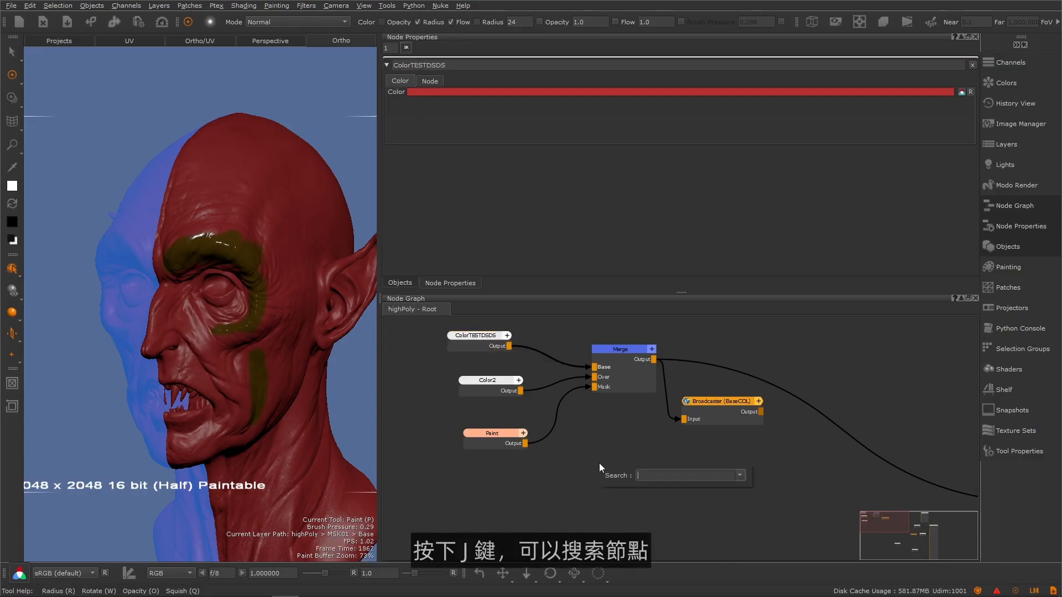
{"action": "type", "text": "DSDS"}
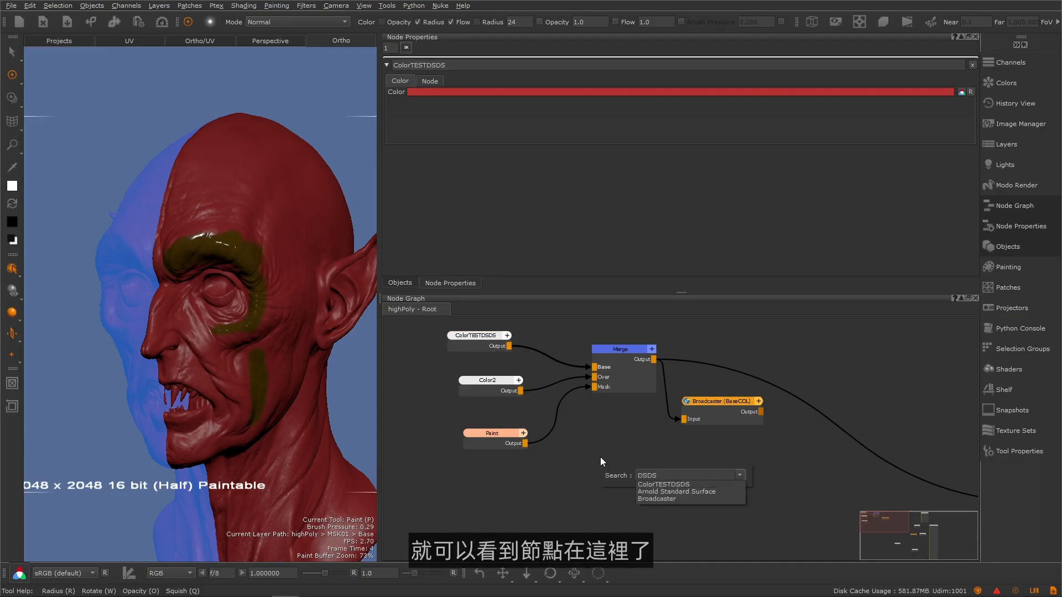
{"action": "key", "text": "Return"}
{"action": "left_click", "coordinate": [667, 489]}
{"action": "key", "text": "Return"}
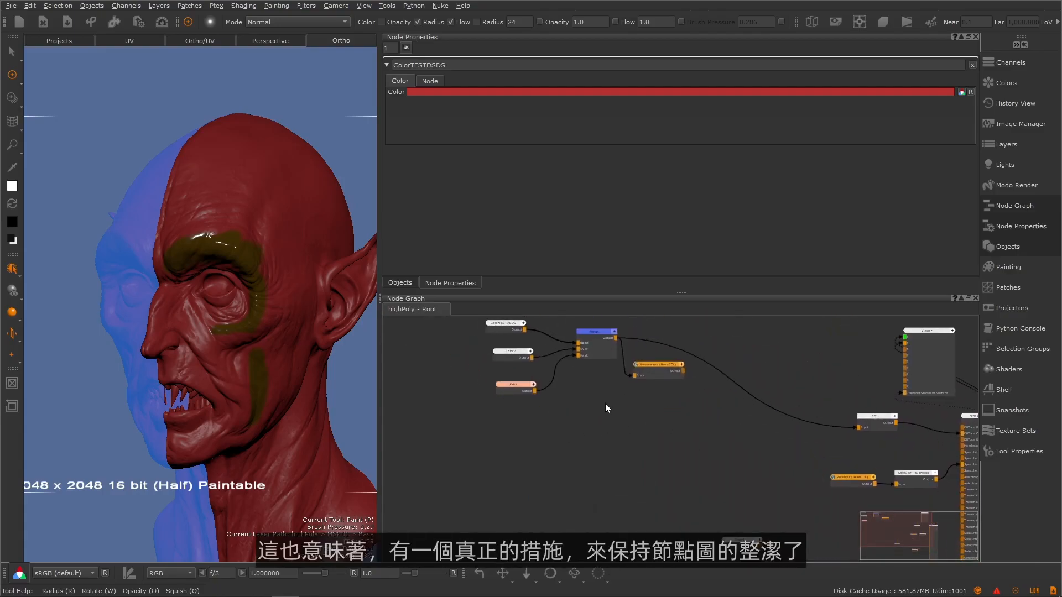
- Nudge the Broadcaster down, and enclose the two color nodes, Paint, Merge and Broadcaster in a Backdrop
{"action": "left_click_drag", "start_coordinate": [650, 364], "coordinate": [653, 374]}
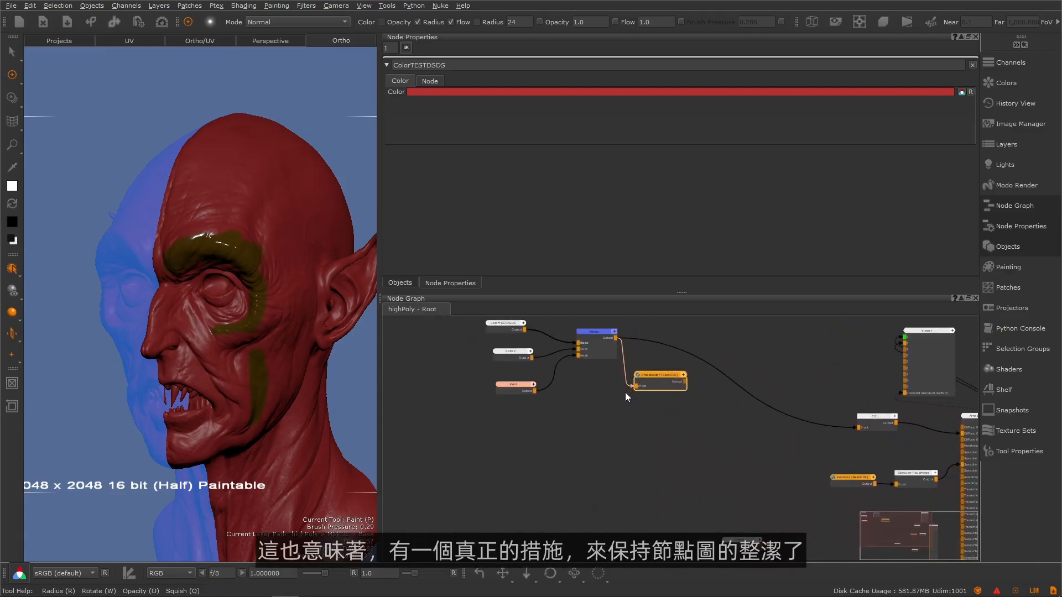
{"action": "middle_click_drag", "start_coordinate": [597, 376], "coordinate": [584, 404]}
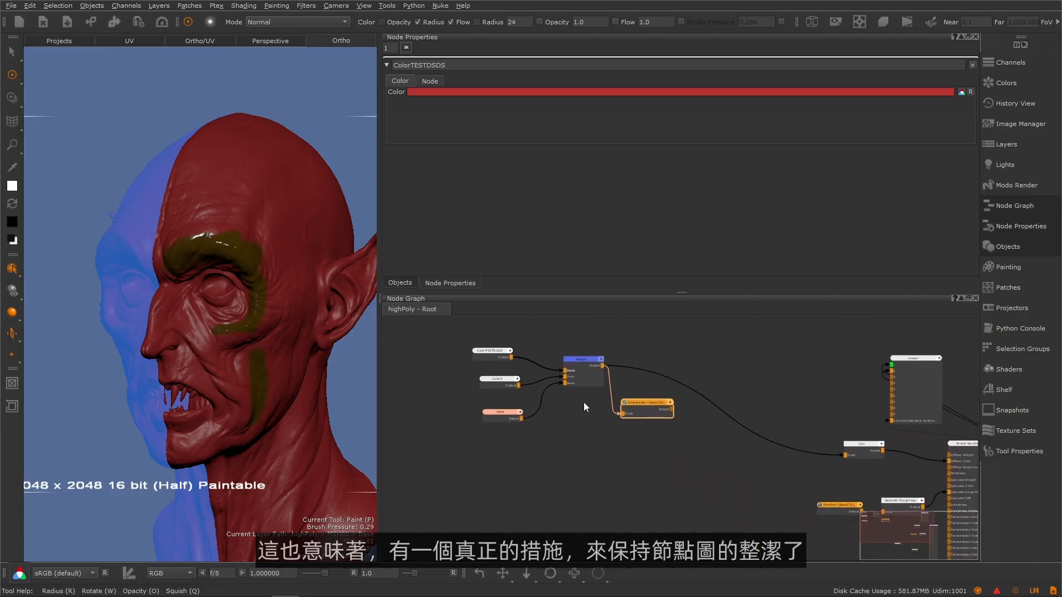
{"action": "right_click_drag", "start_coordinate": [565, 382], "coordinate": [599, 385], "text": "alt"}
{"action": "middle_click_drag", "start_coordinate": [599, 385], "coordinate": [605, 389]}
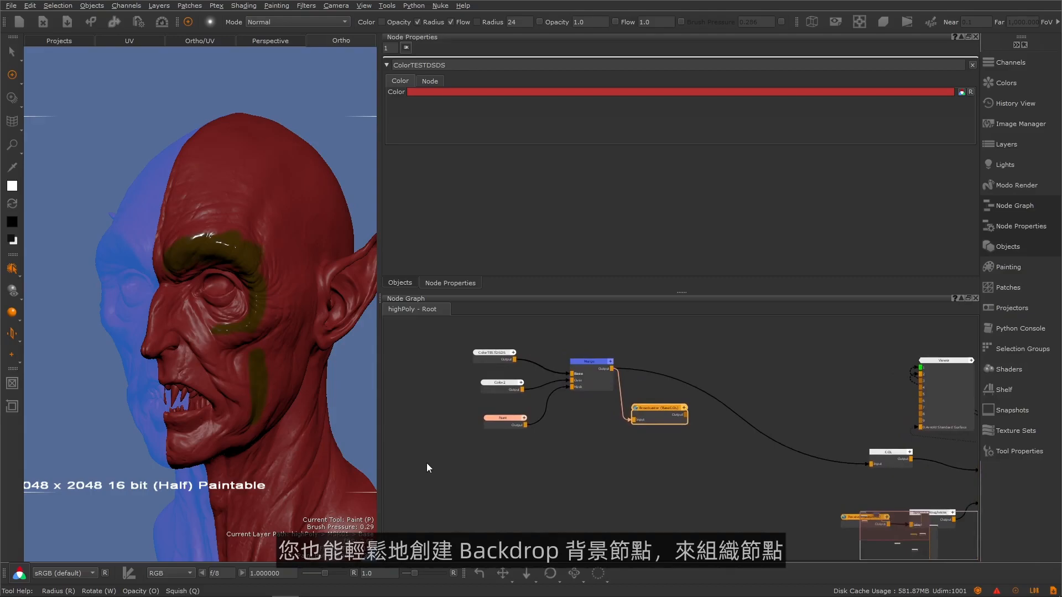
{"action": "left_click_drag", "start_coordinate": [395, 476], "coordinate": [732, 324]}
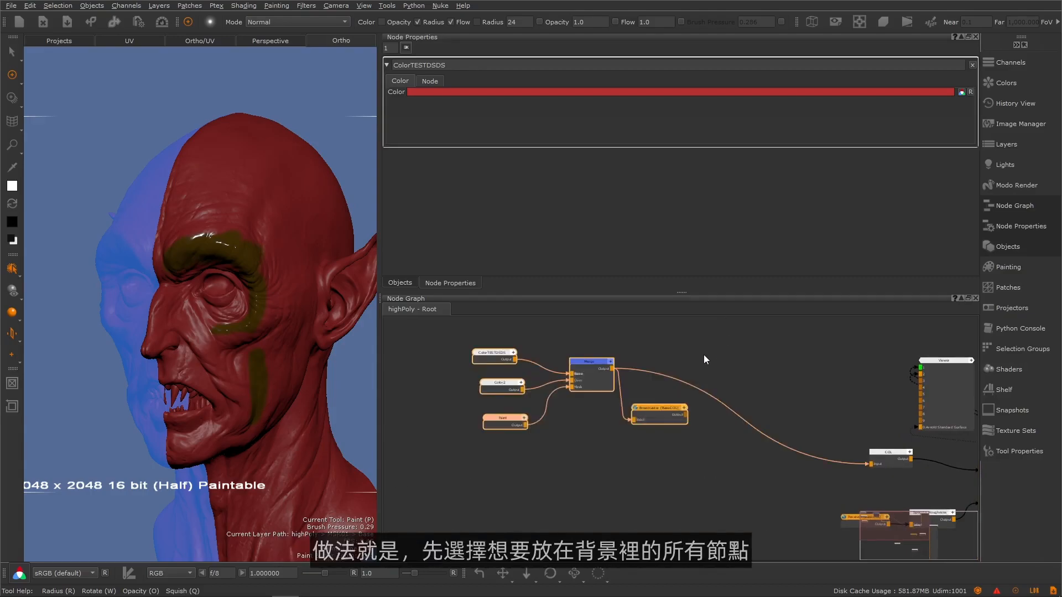
{"action": "key", "text": "Tab"}
{"action": "type", "text": "Backdrop"}
{"action": "key", "text": "Return"}
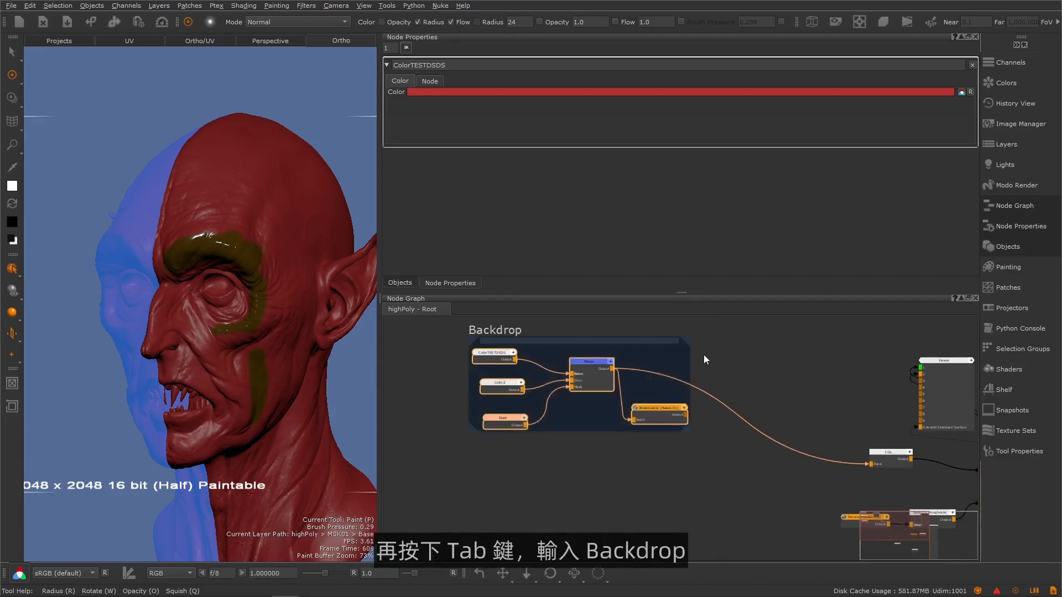
- Shift the new backdrop slightly with its nodes and rename it COL
{"action": "left_click_drag", "start_coordinate": [587, 341], "coordinate": [575, 347]}
{"action": "double_click", "coordinate": [446, 65]}
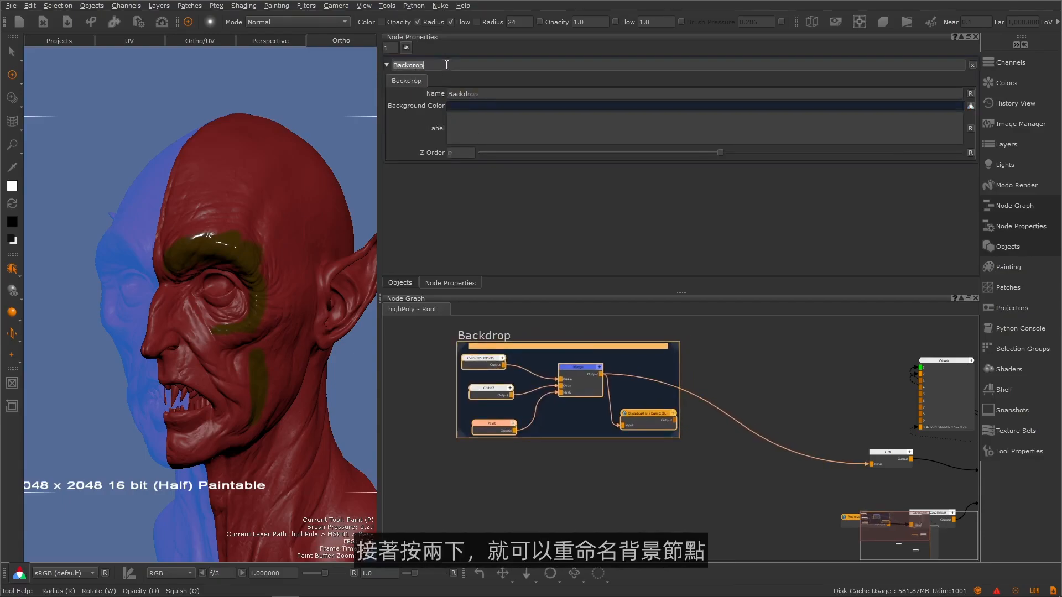
{"action": "type", "text": "COL"}
{"action": "key", "text": "Return"}
{"action": "left_click", "coordinate": [725, 376]}
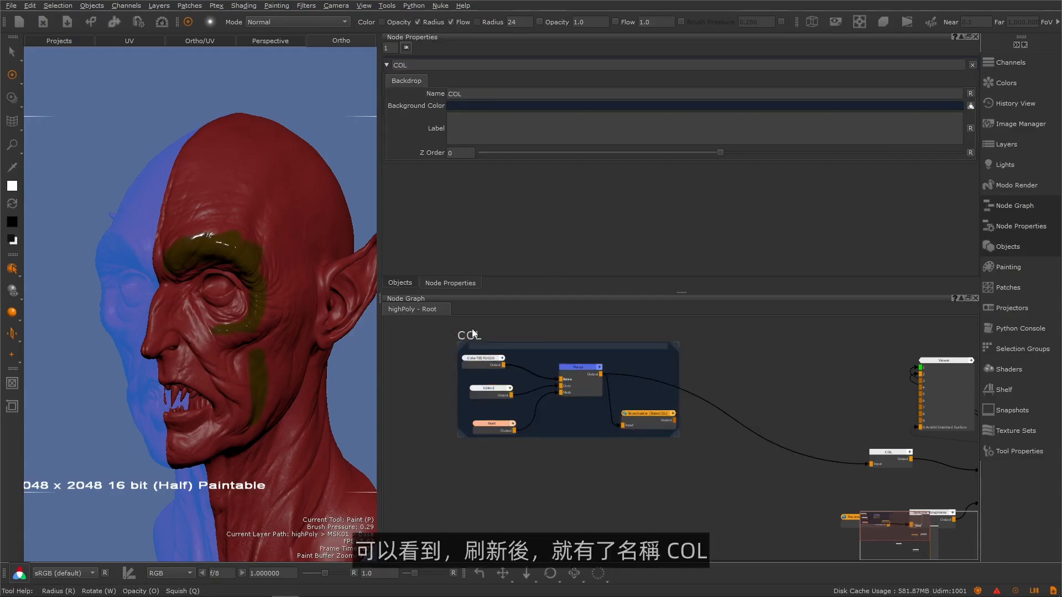
- Change the COL backdrop's background color to a bright blue
{"action": "left_click", "coordinate": [622, 349]}
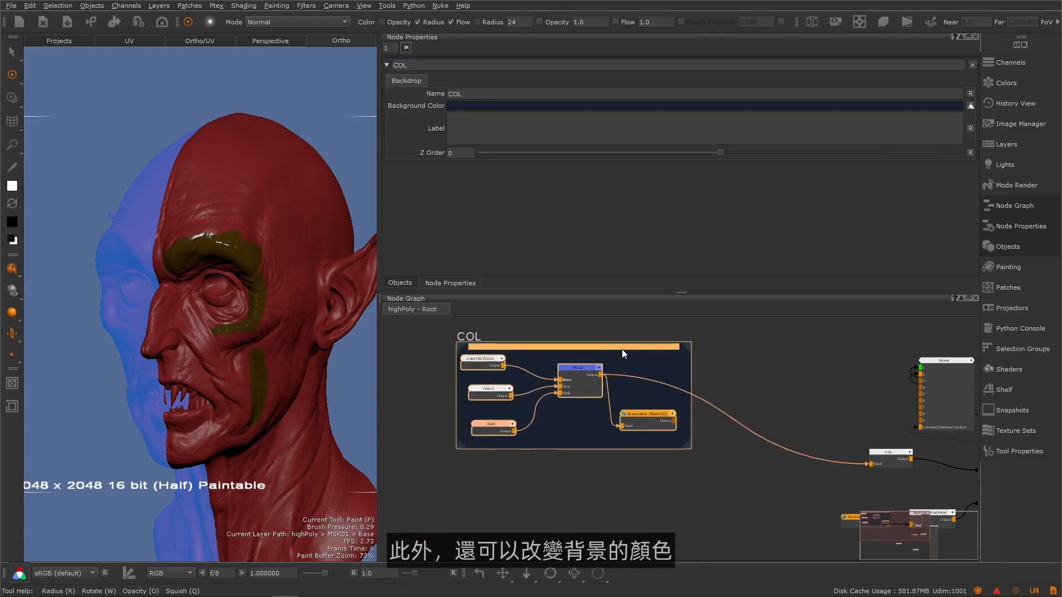
{"action": "left_click", "coordinate": [513, 105]}
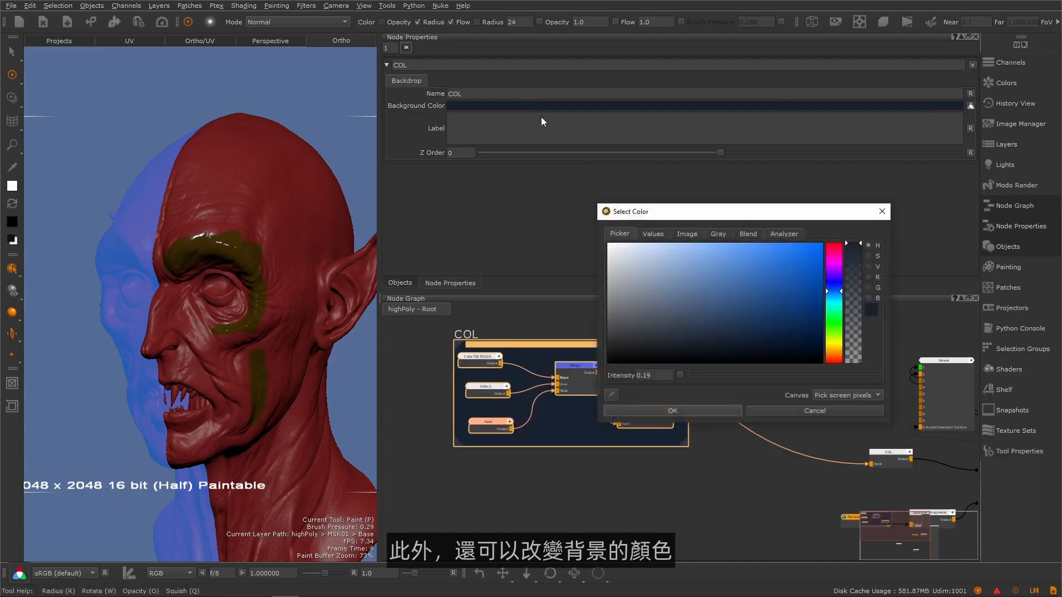
{"action": "left_click", "coordinate": [799, 278]}
{"action": "left_click", "coordinate": [672, 410]}
- Create a Backdrop around the BaseCOL receiver and Specular Roughness nodes and name it SPECR
{"action": "left_click_drag", "start_coordinate": [781, 445], "coordinate": [582, 377]}
{"action": "key", "text": "Tab"}
{"action": "key", "text": "Return"}
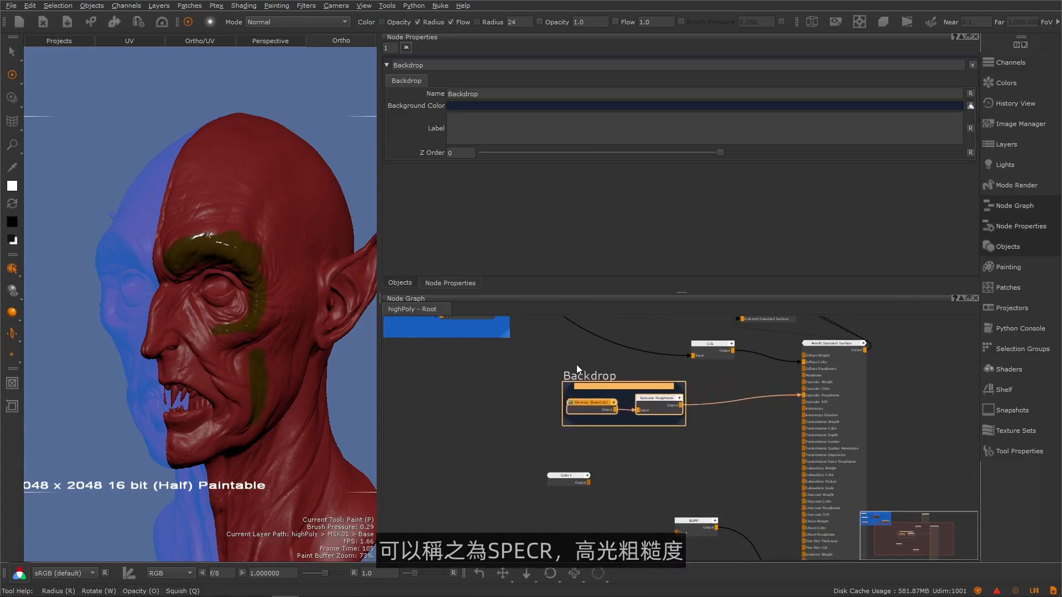
{"action": "double_click", "coordinate": [432, 64]}
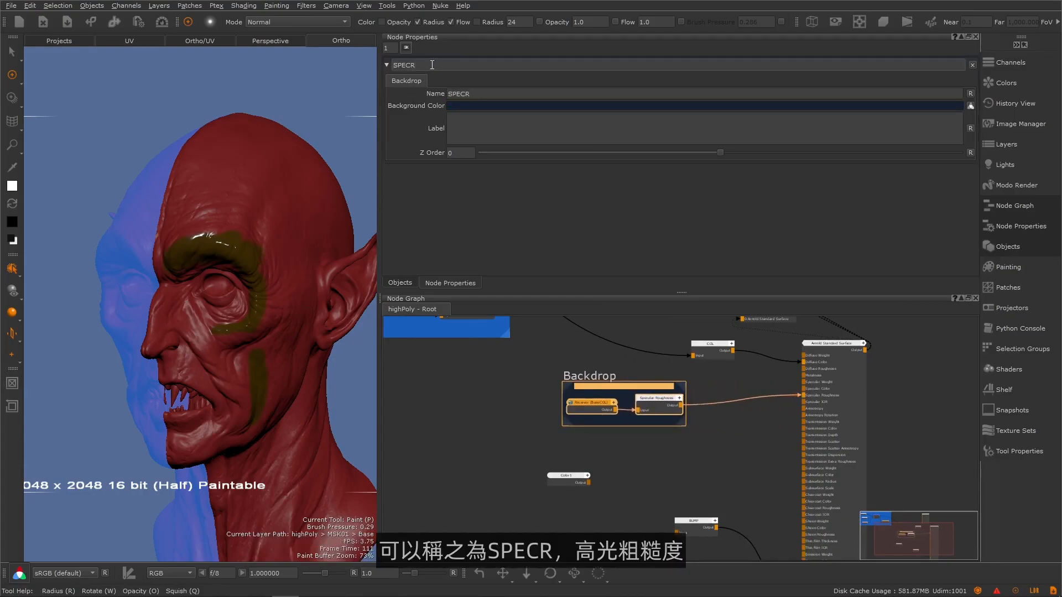
- Change the SPECR backdrop's background color to a dark purple
{"action": "left_click", "coordinate": [486, 105]}
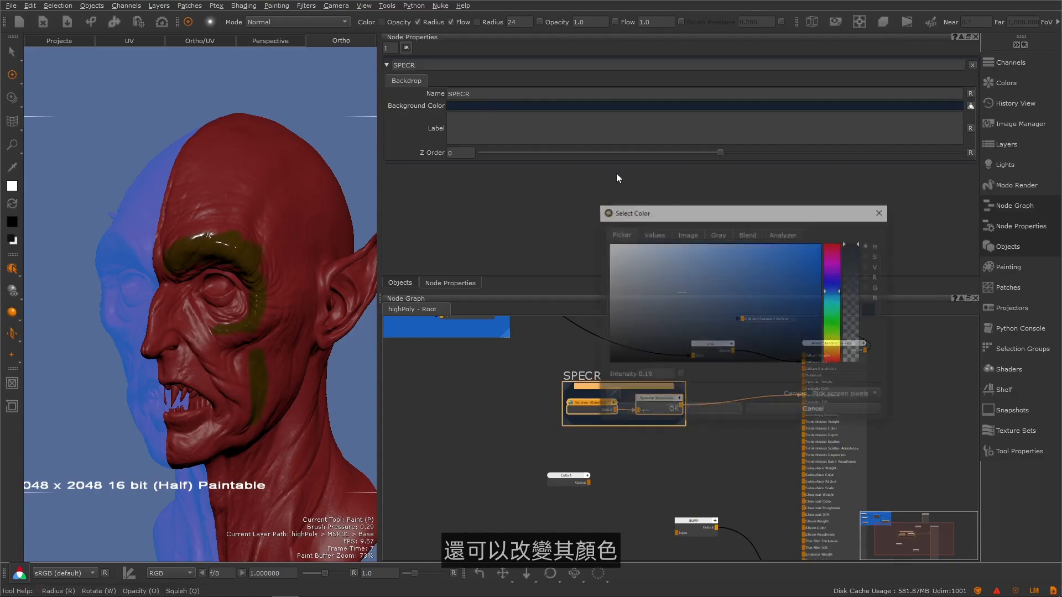
{"action": "left_click_drag", "start_coordinate": [834, 301], "coordinate": [834, 264]}
{"action": "left_click", "coordinate": [709, 413]}
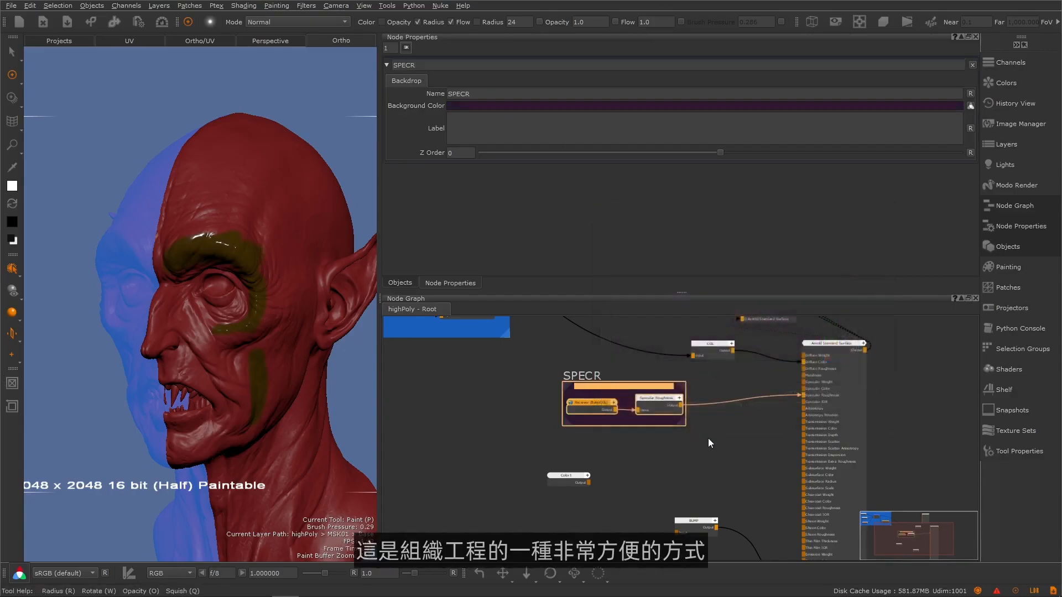
{"action": "left_click", "coordinate": [494, 426]}
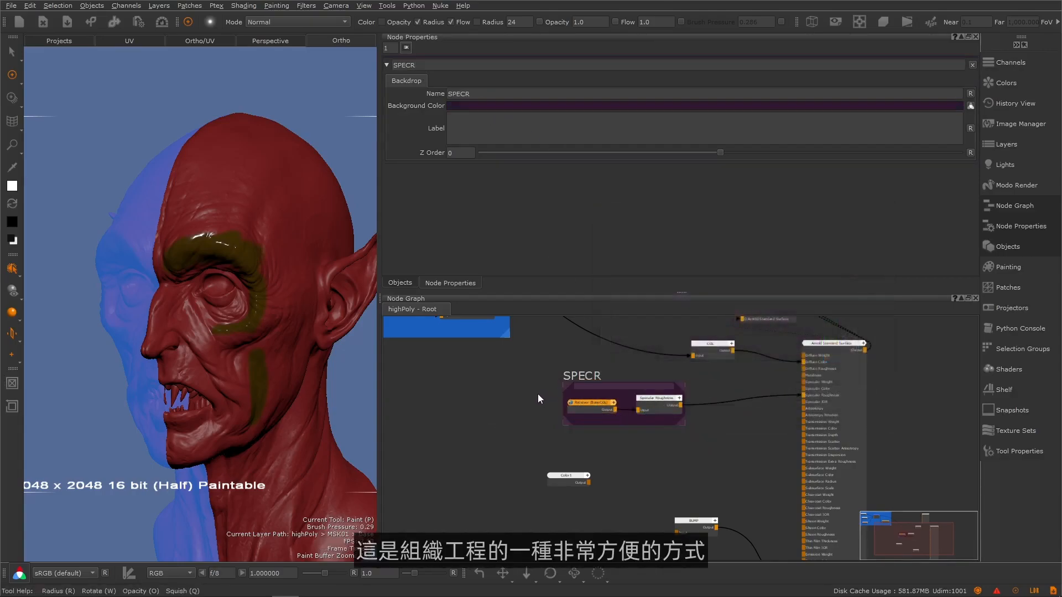
- Move the COL backdrop with all its nodes far away from the channel and shader nodes
{"action": "middle_click_drag", "start_coordinate": [537, 400], "coordinate": [682, 406]}
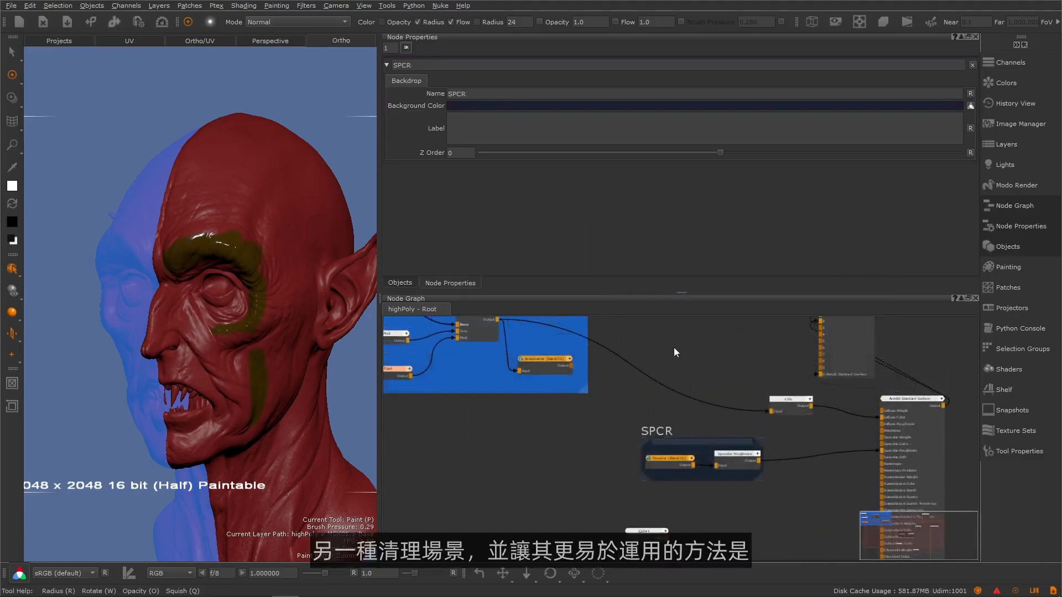
{"action": "middle_click_drag", "start_coordinate": [671, 347], "coordinate": [711, 394]}
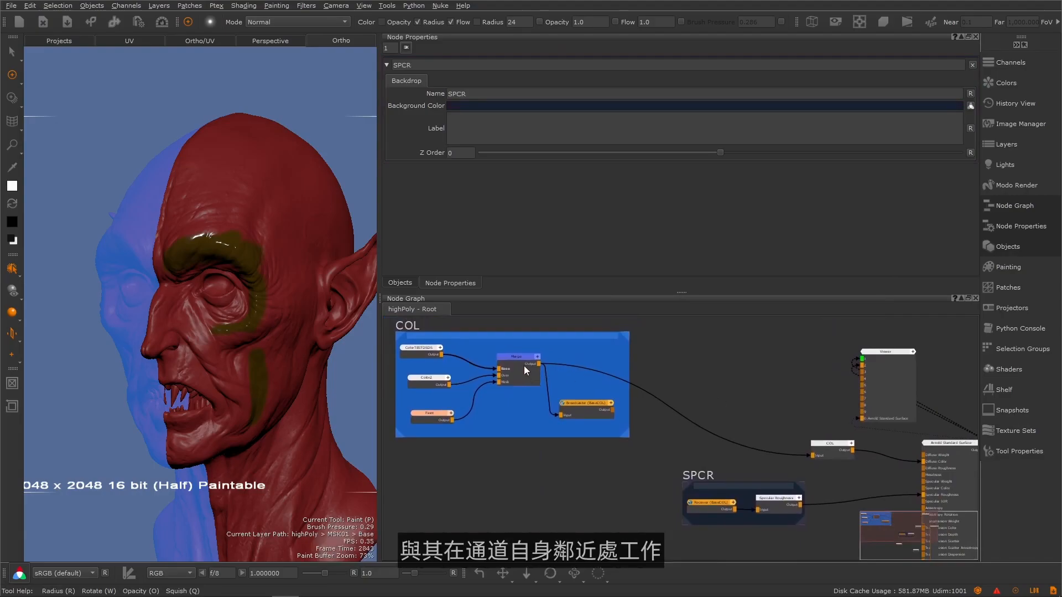
{"action": "left_click", "coordinate": [832, 447]}
{"action": "middle_click_drag", "start_coordinate": [627, 413], "coordinate": [766, 438]}
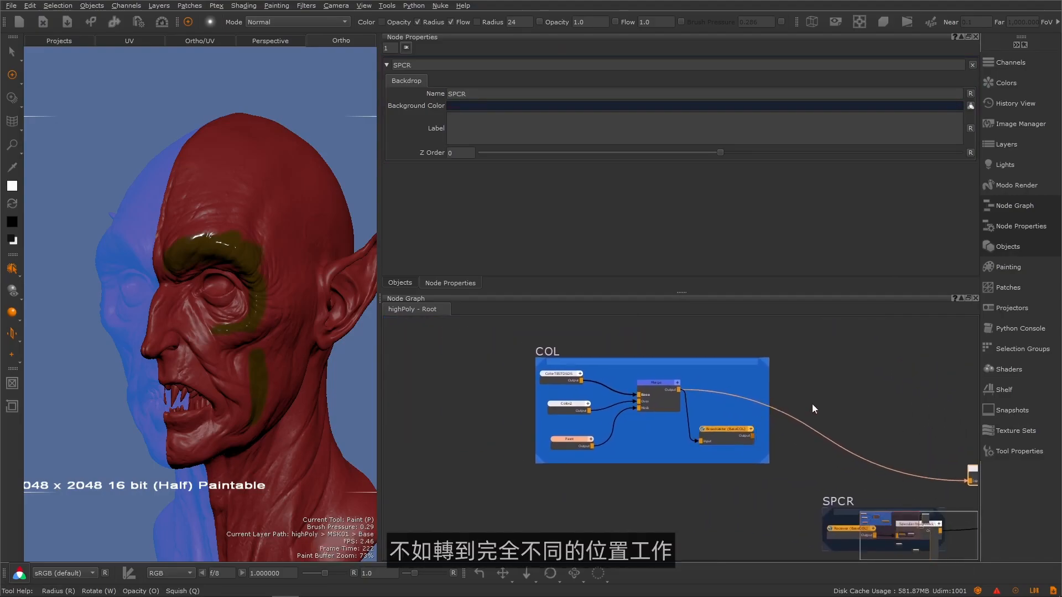
{"action": "right_click_drag", "start_coordinate": [807, 407], "coordinate": [380, 375], "text": "alt"}
{"action": "left_click", "coordinate": [761, 359]}
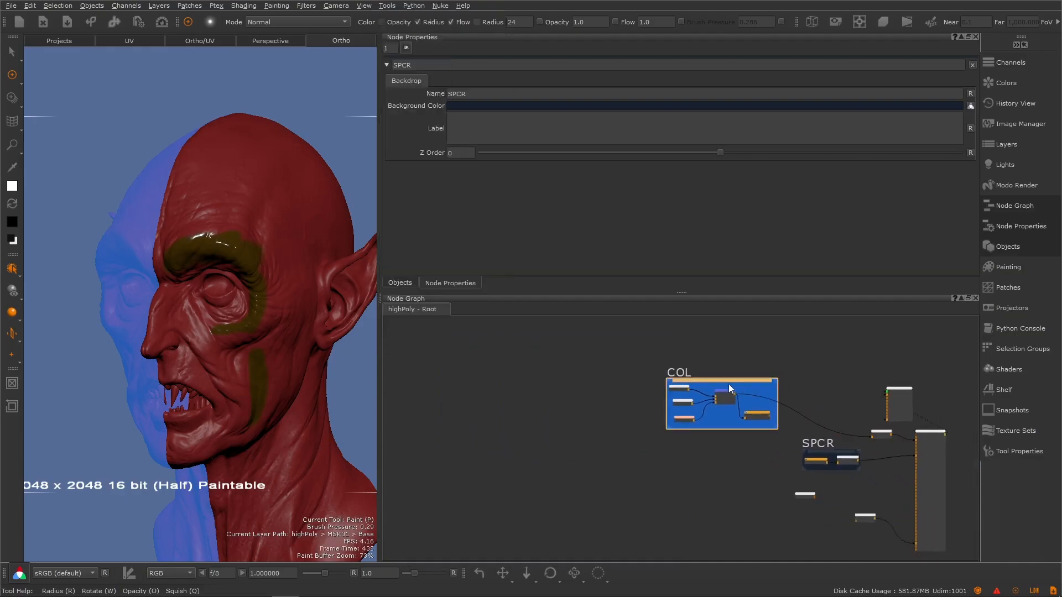
{"action": "left_click_drag", "start_coordinate": [703, 383], "coordinate": [484, 325]}
- Nudge the BaseCOL Broadcaster upward inside the relocated COL backdrop and open its node properties
{"action": "middle_click_drag", "start_coordinate": [714, 415], "coordinate": [648, 390]}
{"action": "right_click_drag", "start_coordinate": [653, 416], "coordinate": [975, 417], "text": "alt"}
{"action": "right_click_drag", "start_coordinate": [780, 417], "coordinate": [648, 403], "text": "alt"}
{"action": "middle_click_drag", "start_coordinate": [648, 403], "coordinate": [795, 521]}
{"action": "mouse_move", "coordinate": [598, 409]}
{"action": "middle_mouse_down"}
{"action": "mouse_move", "coordinate": [635, 514]}
{"action": "mouse_move", "coordinate": [618, 543]}
{"action": "middle_mouse_up"}
{"action": "right_click_drag", "start_coordinate": [475, 376], "coordinate": [543, 380], "text": "alt"}
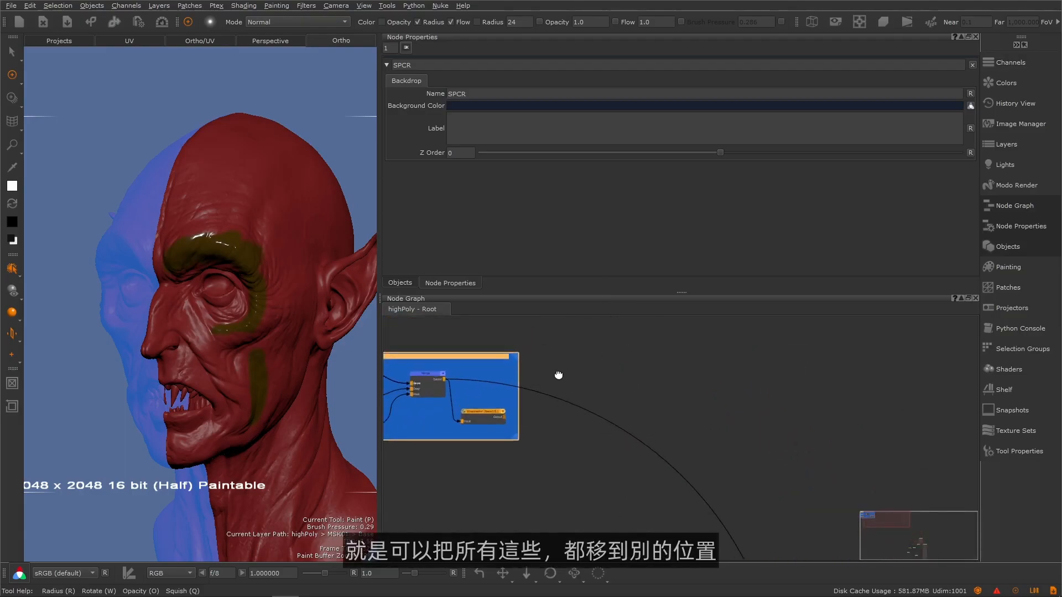
{"action": "middle_click_drag", "start_coordinate": [542, 380], "coordinate": [615, 365]}
{"action": "right_click_drag", "start_coordinate": [615, 366], "coordinate": [718, 390], "text": "alt"}
{"action": "left_click", "coordinate": [717, 390]}
{"action": "left_click", "coordinate": [556, 412]}
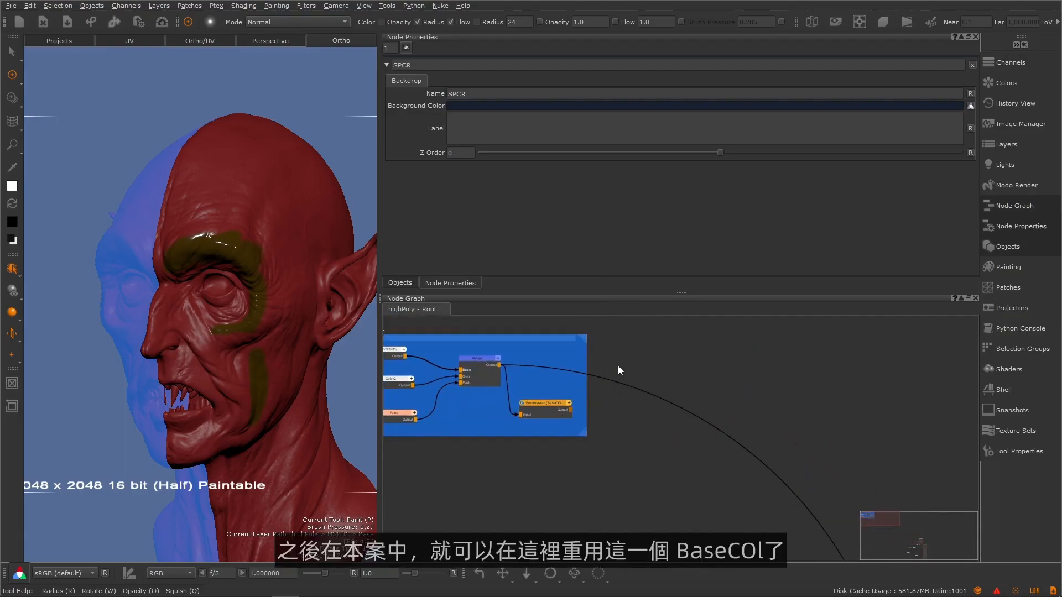
{"action": "left_click_drag", "start_coordinate": [560, 403], "coordinate": [562, 394]}
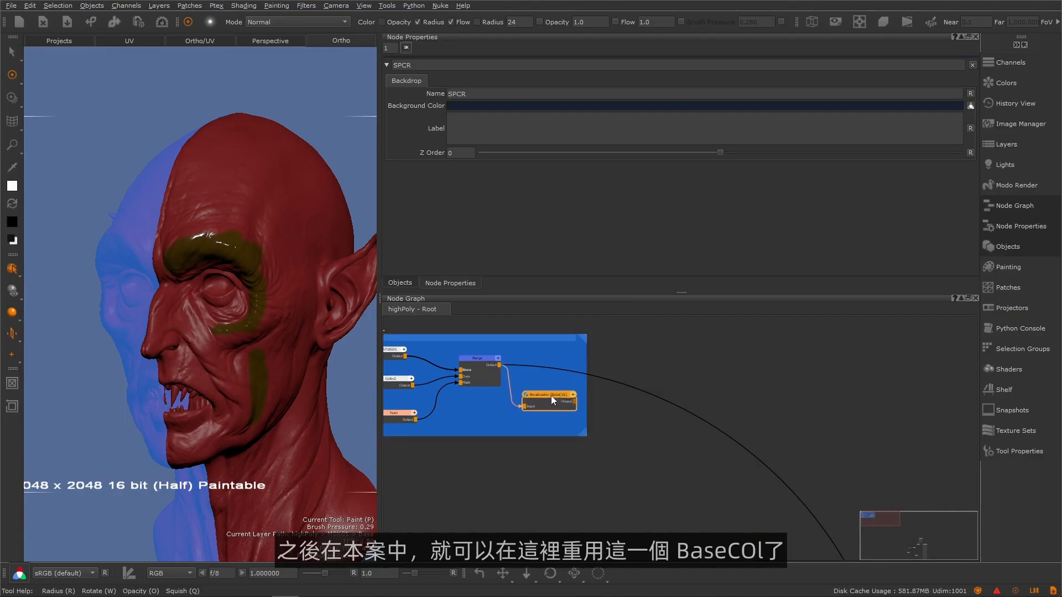
{"action": "scroll", "coordinate": [552, 395], "scroll_direction": "up", "scroll_amount": 2}
{"action": "double_click", "coordinate": [543, 394]}
- Create a Teleport Receiver beside the COL channel node and connect its output to that node's input
{"action": "scroll", "coordinate": [796, 443], "scroll_direction": "down", "scroll_amount": 3}
{"action": "middle_click_drag", "start_coordinate": [806, 443], "coordinate": [542, 344]}
{"action": "scroll", "coordinate": [805, 456], "scroll_direction": "up", "scroll_amount": 2}
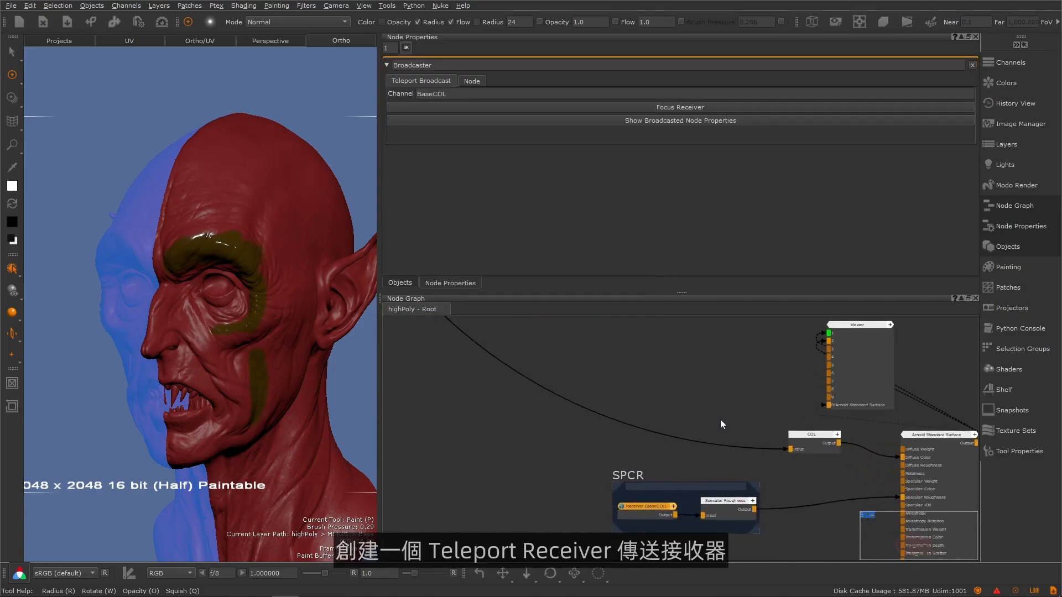
{"action": "key", "text": "Tab"}
{"action": "type", "text": "te"}
{"action": "left_click", "coordinate": [802, 450]}
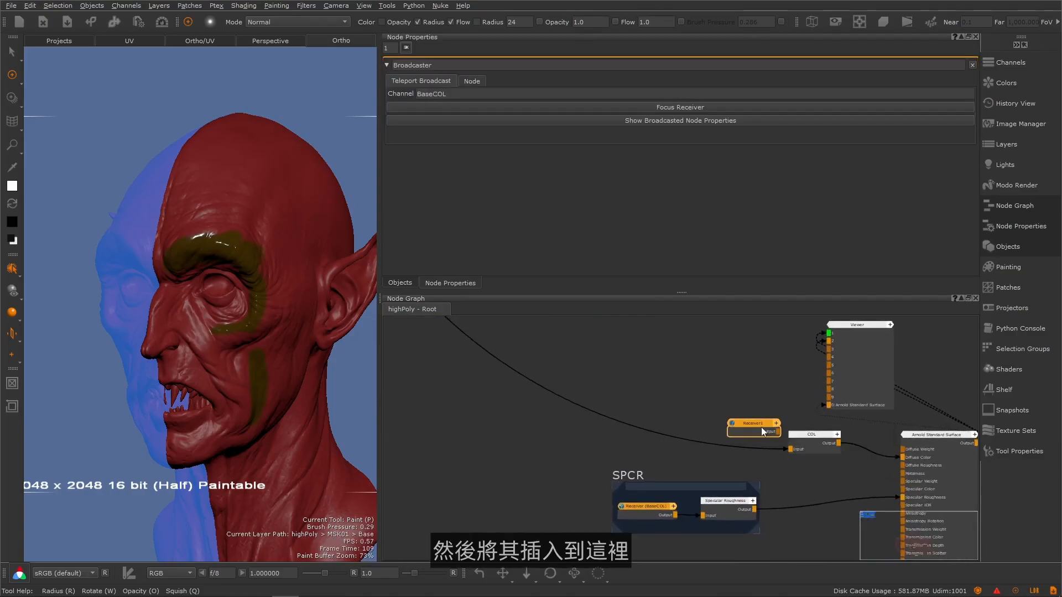
{"action": "mouse_move", "coordinate": [745, 446]}
{"action": "left_mouse_down"}
{"action": "mouse_move", "coordinate": [757, 425]}
{"action": "mouse_move", "coordinate": [789, 449]}
{"action": "left_mouse_up"}
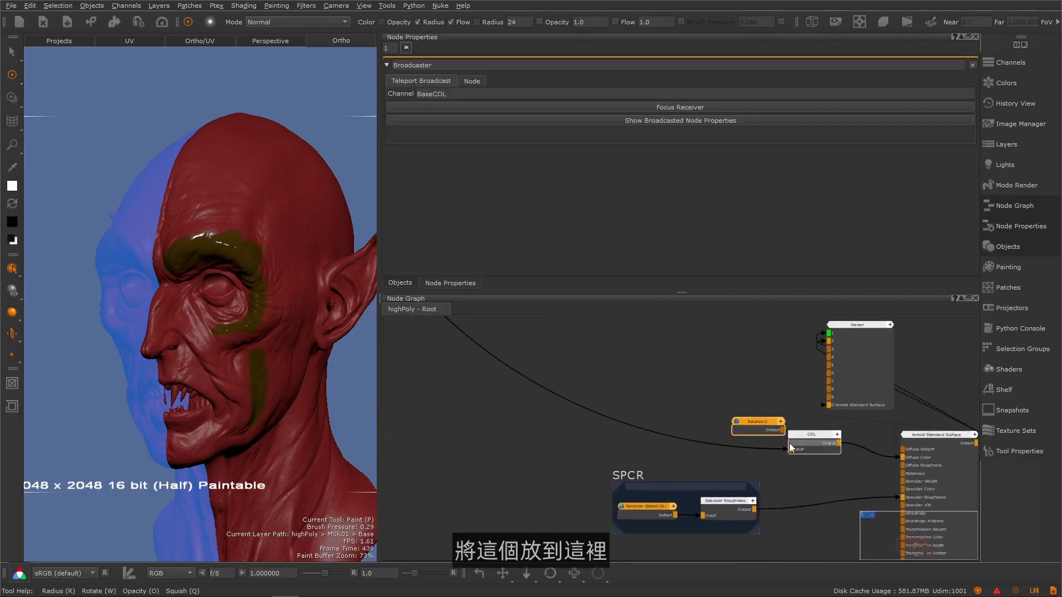
- Set the new receiver's channel to BaseCOL
{"action": "left_click", "coordinate": [753, 423]}
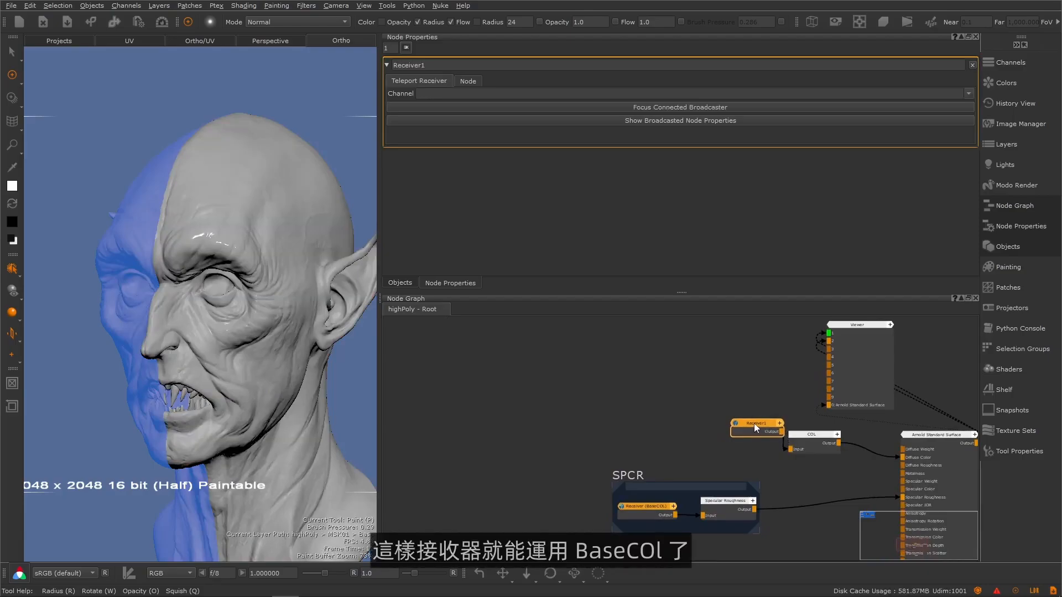
{"action": "left_click", "coordinate": [969, 93]}
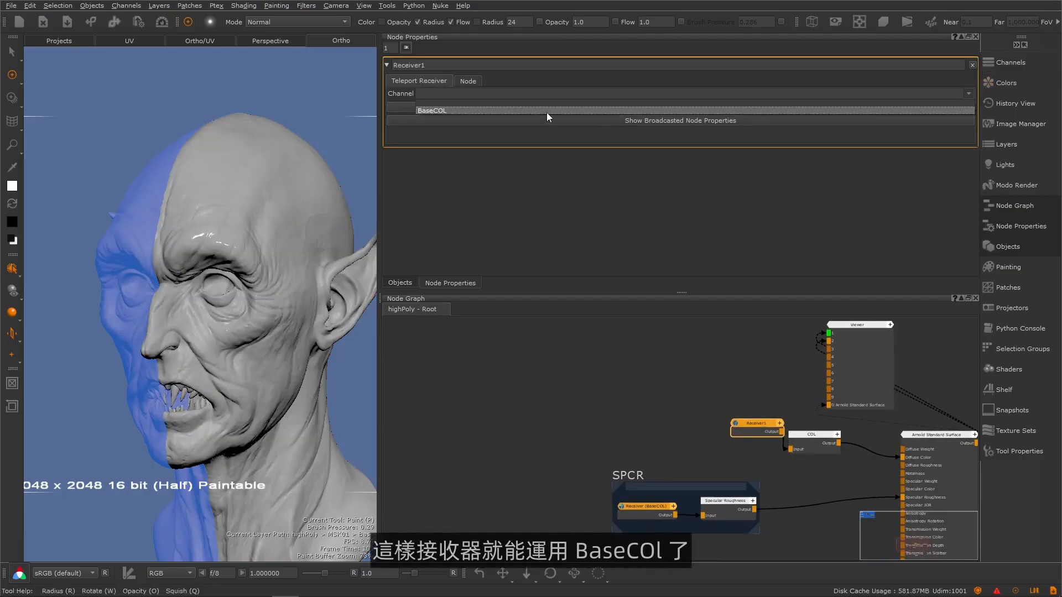
{"action": "left_click", "coordinate": [546, 111]}
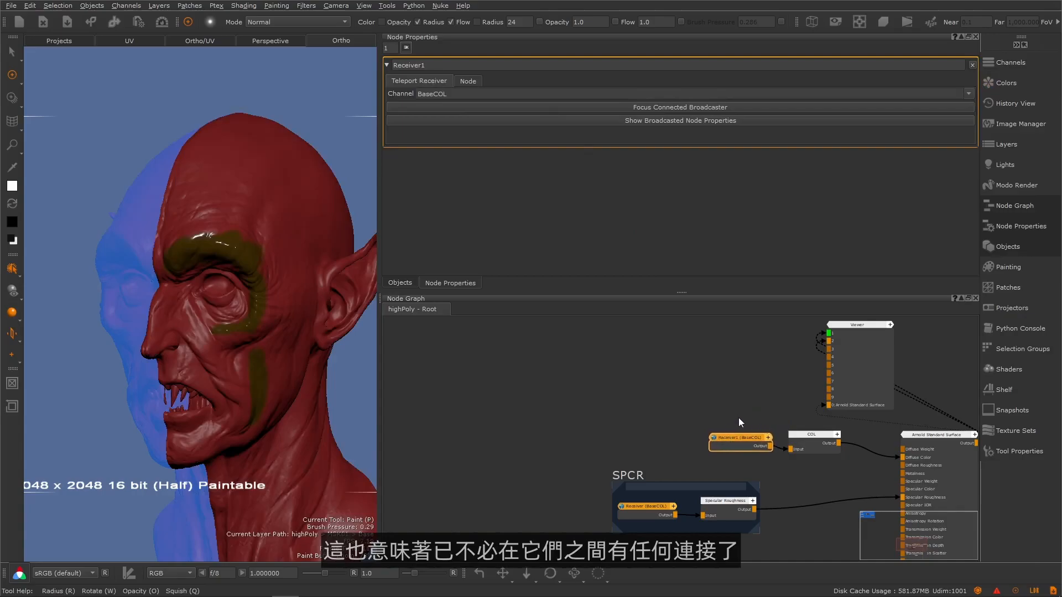
- Examine how the channel nodes' Teleport Receivers relate to the distant COL backdrop and its node network
{"action": "scroll", "coordinate": [728, 420], "scroll_direction": "down", "scroll_amount": 3}
{"action": "scroll", "coordinate": [728, 418], "scroll_direction": "down", "scroll_amount": 2}
{"action": "middle_click_drag", "start_coordinate": [728, 419], "coordinate": [640, 396]}
{"action": "mouse_move", "coordinate": [883, 534]}
{"action": "left_mouse_down"}
{"action": "mouse_move", "coordinate": [869, 522]}
{"action": "mouse_move", "coordinate": [900, 542]}
{"action": "left_mouse_up"}
{"action": "scroll", "coordinate": [871, 446], "scroll_direction": "up", "scroll_amount": 2}
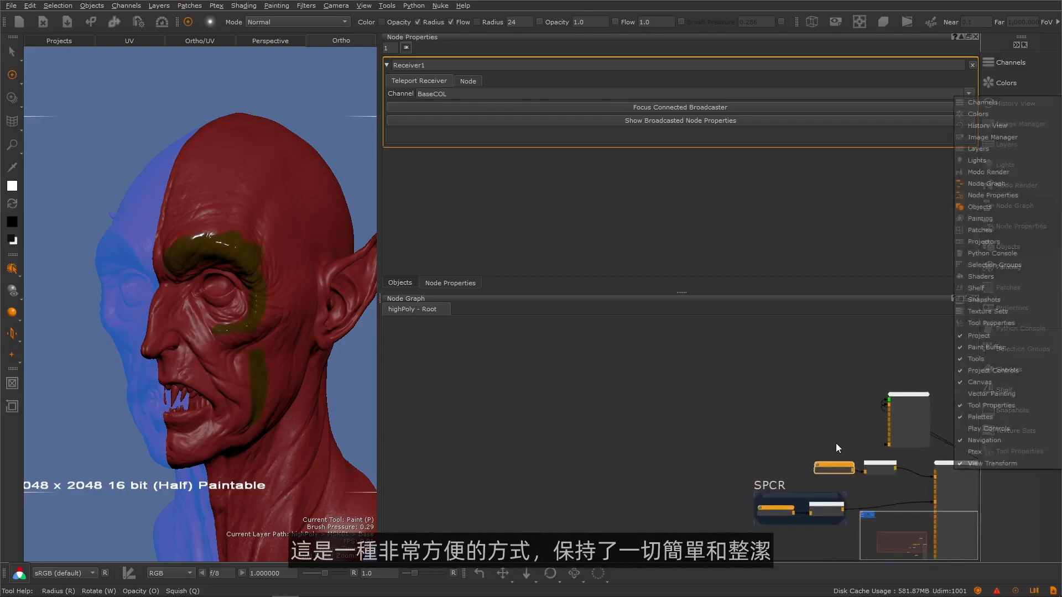
{"action": "middle_click_drag", "start_coordinate": [871, 447], "coordinate": [640, 409]}
{"action": "scroll", "coordinate": [636, 404], "scroll_direction": "up", "scroll_amount": 2}
{"action": "scroll", "coordinate": [696, 443], "scroll_direction": "up", "scroll_amount": 2}
{"action": "left_click_drag", "start_coordinate": [599, 433], "coordinate": [595, 433]}
{"action": "left_click", "coordinate": [639, 428]}
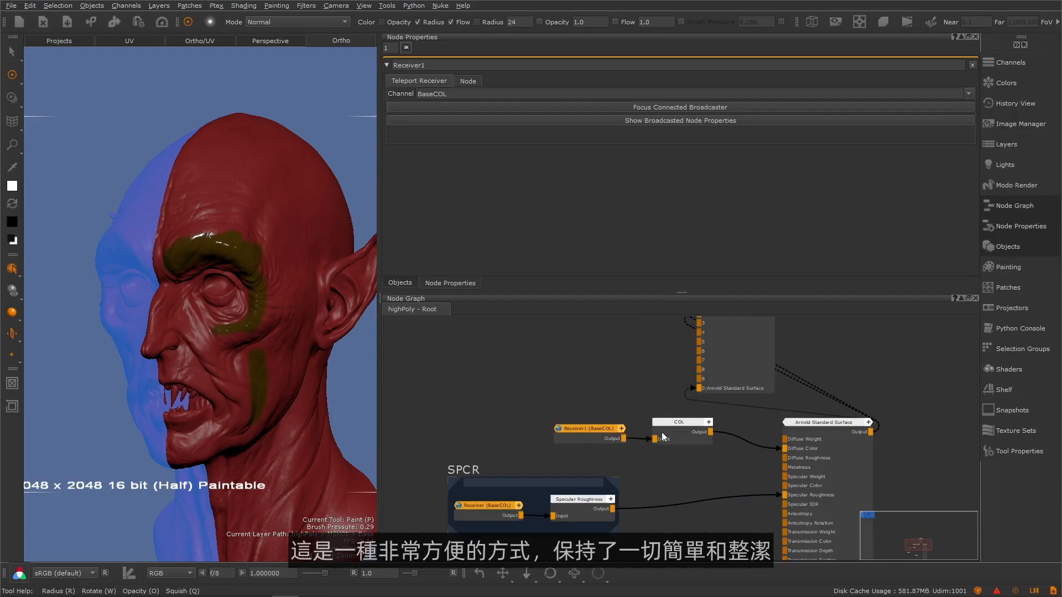
{"action": "scroll", "coordinate": [718, 480], "scroll_direction": "down", "scroll_amount": 1}
{"action": "scroll", "coordinate": [722, 464], "scroll_direction": "down", "scroll_amount": 3}
{"action": "middle_click_drag", "start_coordinate": [597, 405], "coordinate": [705, 455]}
{"action": "middle_click_drag", "start_coordinate": [673, 409], "coordinate": [826, 467]}
{"action": "middle_click_drag", "start_coordinate": [556, 370], "coordinate": [566, 518]}
{"action": "scroll", "coordinate": [552, 453], "scroll_direction": "up", "scroll_amount": 4}
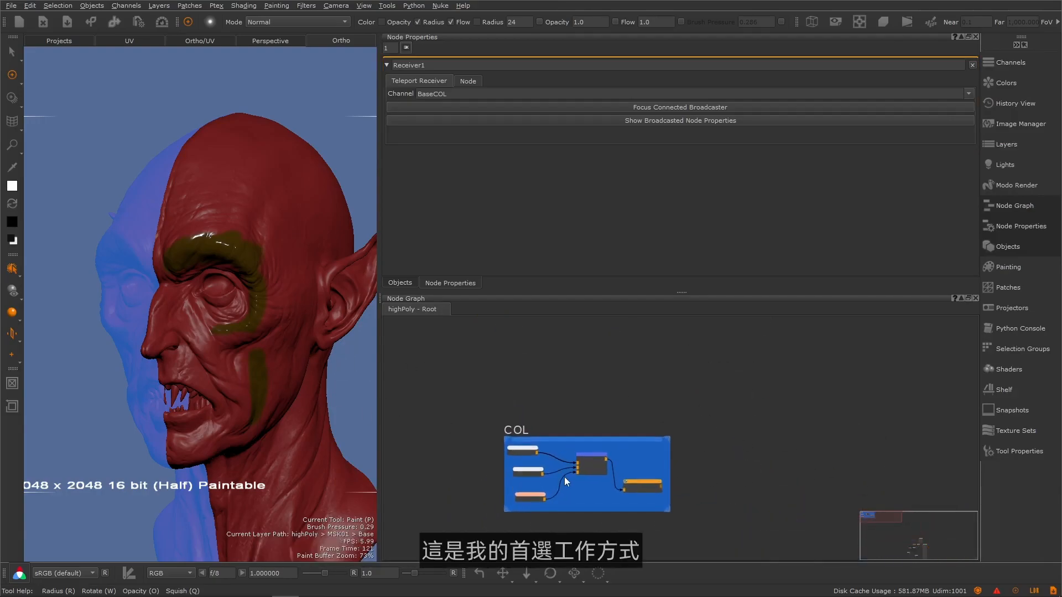
{"action": "middle_click_drag", "start_coordinate": [569, 477], "coordinate": [561, 434]}
{"action": "scroll", "coordinate": [654, 417], "scroll_direction": "up", "scroll_amount": 2}
- Auto-place the colour, paint and merge nodes inside the COL backdrop, and then the whole group including the BaseCOL Broadcaster
{"action": "left_click", "coordinate": [604, 391]}
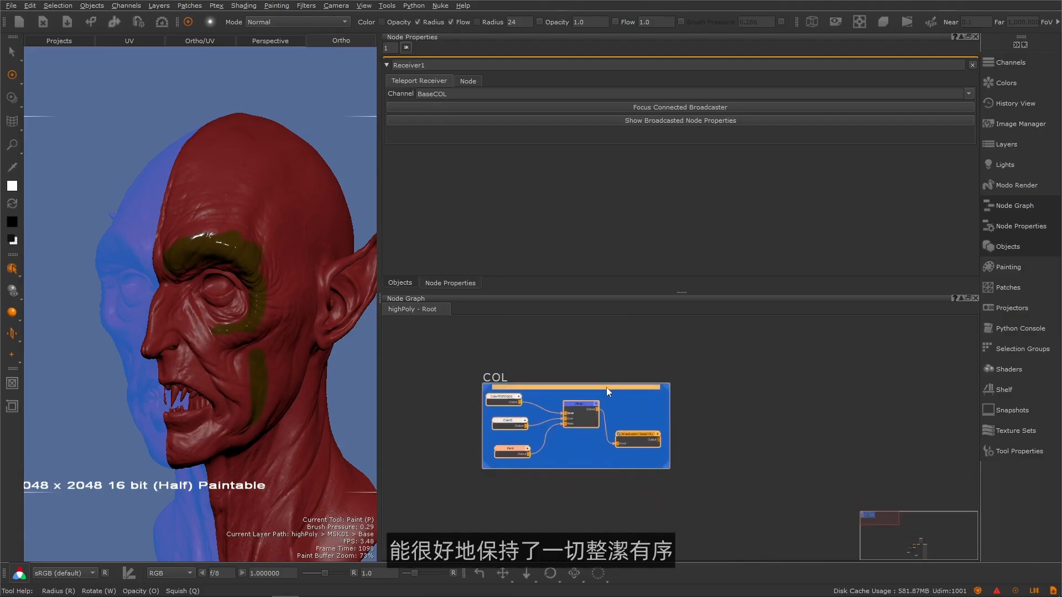
{"action": "scroll", "coordinate": [661, 458], "scroll_direction": "up", "scroll_amount": 1}
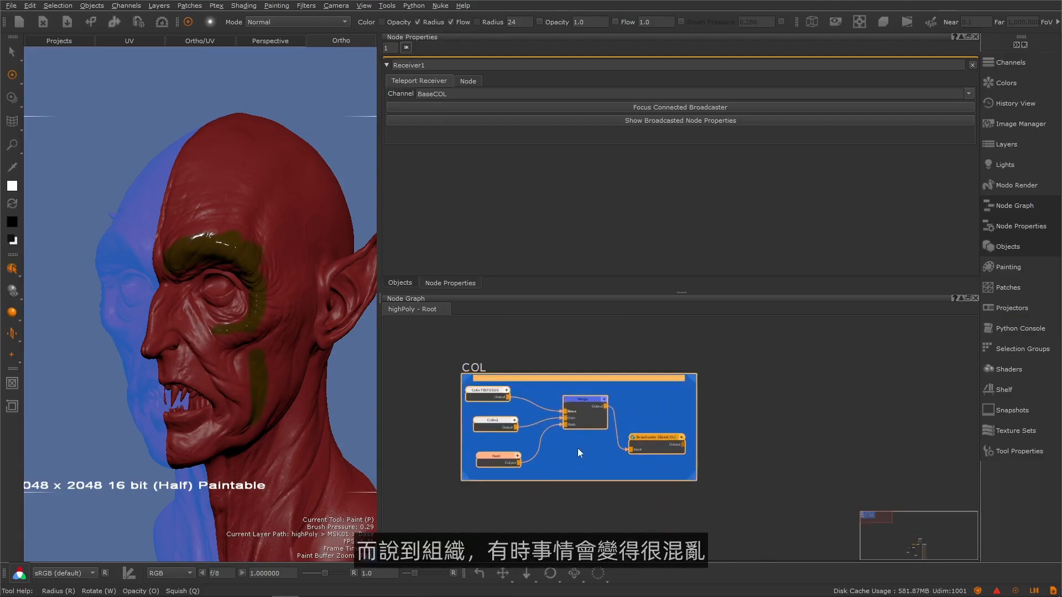
{"action": "mouse_move", "coordinate": [592, 470]}
{"action": "left_mouse_down"}
{"action": "mouse_move", "coordinate": [514, 424]}
{"action": "mouse_move", "coordinate": [477, 387]}
{"action": "left_mouse_up"}
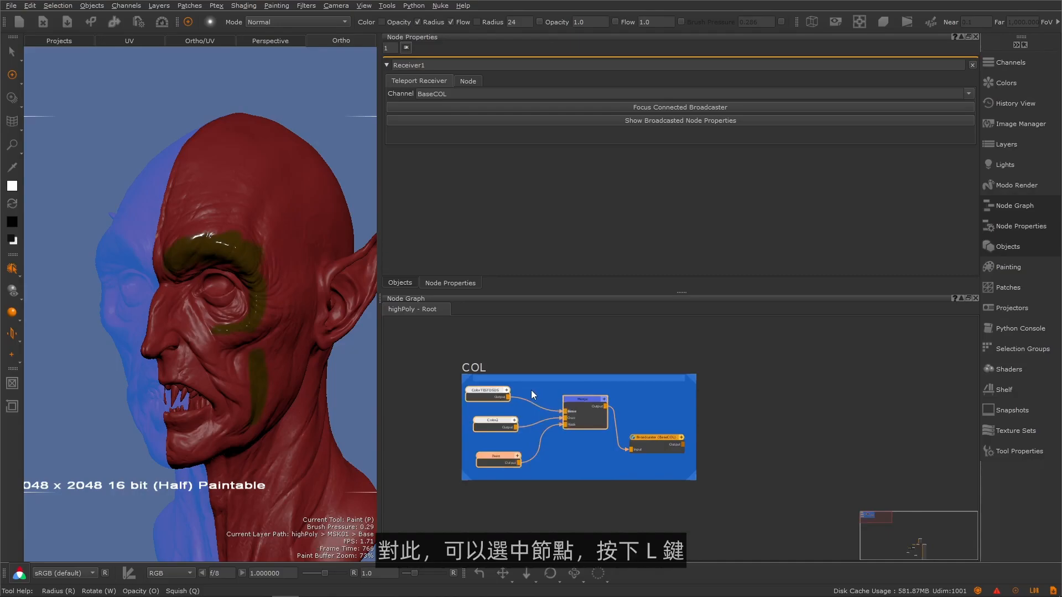
{"action": "key", "text": "l"}
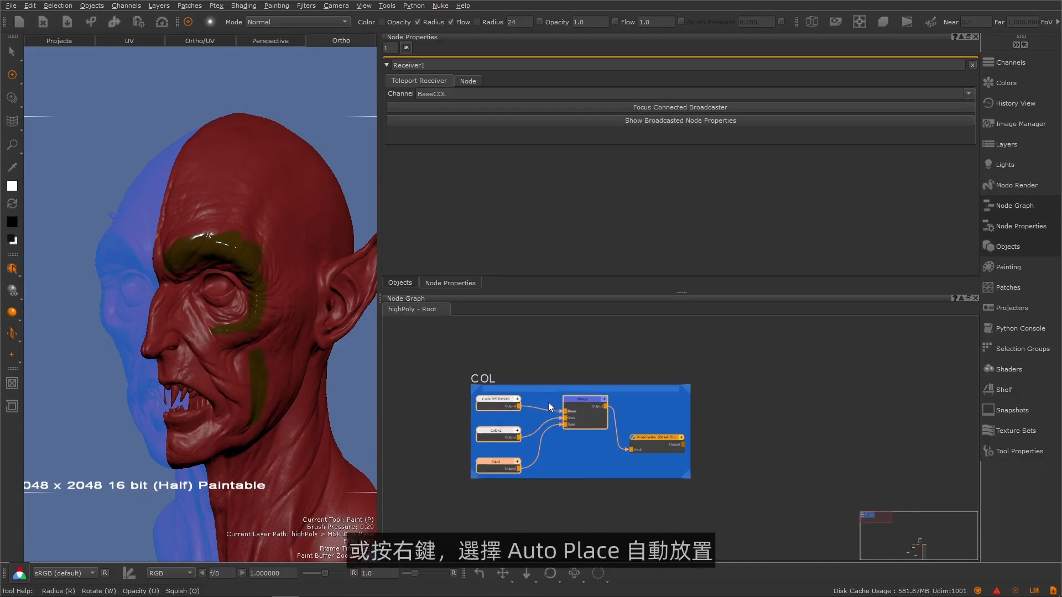
{"action": "right_click", "coordinate": [548, 402]}
{"action": "left_click", "coordinate": [581, 480]}
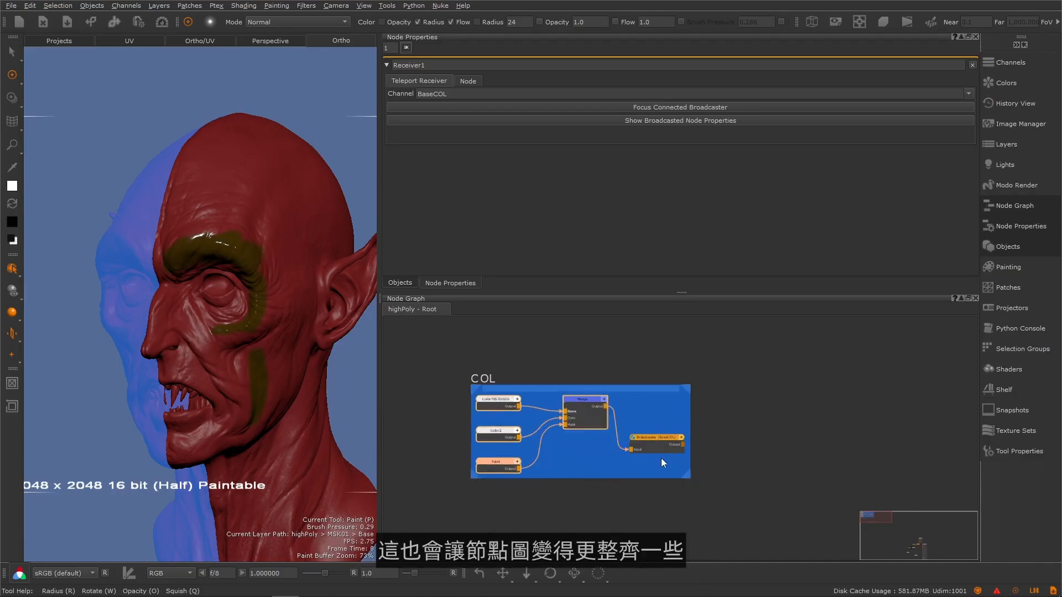
{"action": "left_click_drag", "start_coordinate": [650, 474], "coordinate": [503, 394]}
{"action": "key", "text": "l"}
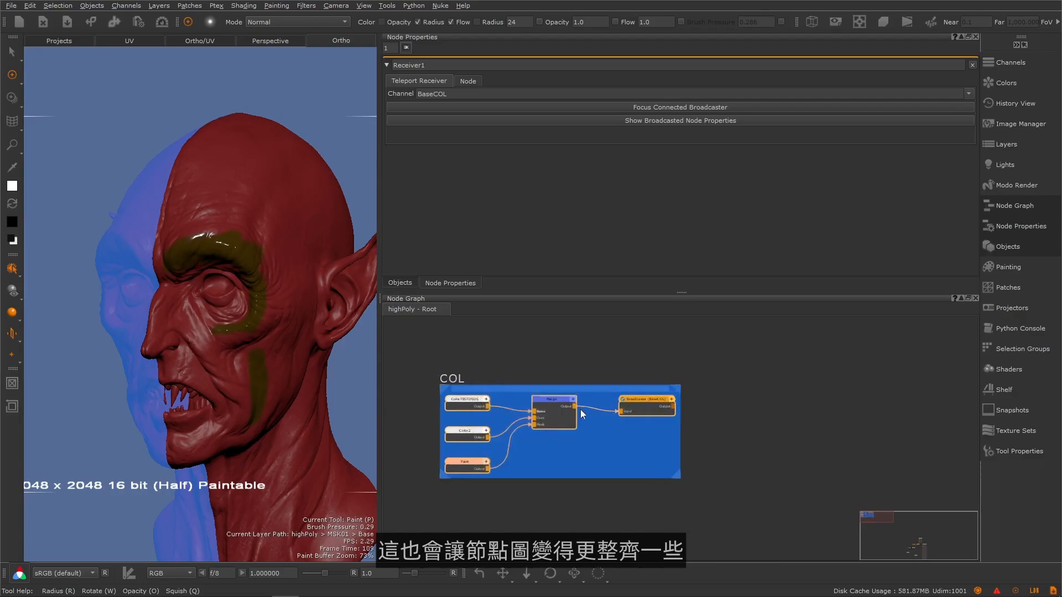
- Enlarge the COL backdrop, shift its nodes around and auto-place all of them again
{"action": "left_click_drag", "start_coordinate": [692, 479], "coordinate": [795, 534]}
{"action": "left_click_drag", "start_coordinate": [689, 489], "coordinate": [541, 421]}
{"action": "key", "text": "l"}
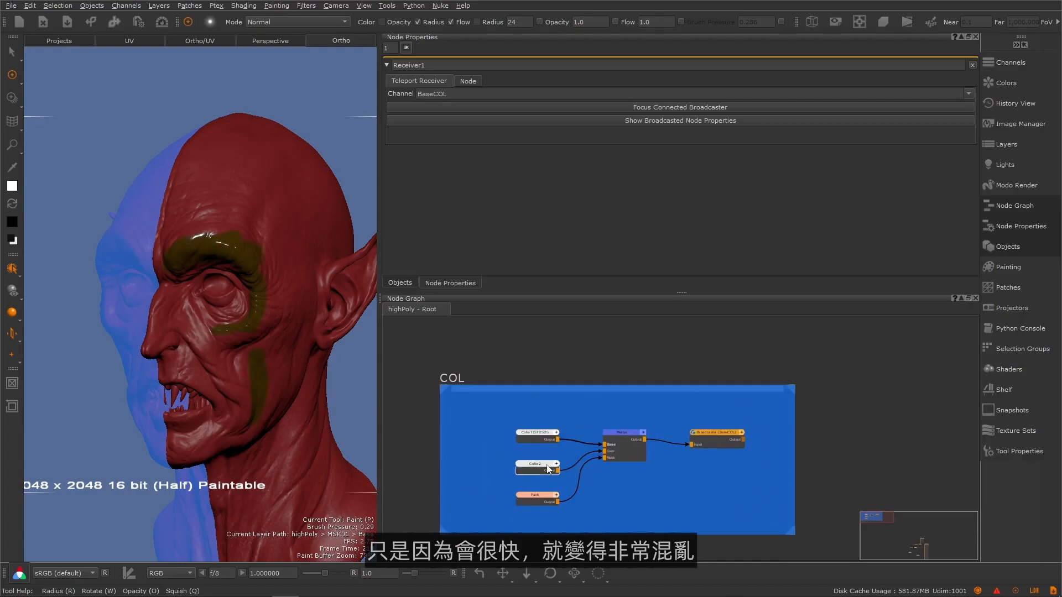
{"action": "left_click_drag", "start_coordinate": [715, 443], "coordinate": [627, 455]}
{"action": "left_click_drag", "start_coordinate": [688, 518], "coordinate": [495, 392]}
{"action": "key", "text": "l"}
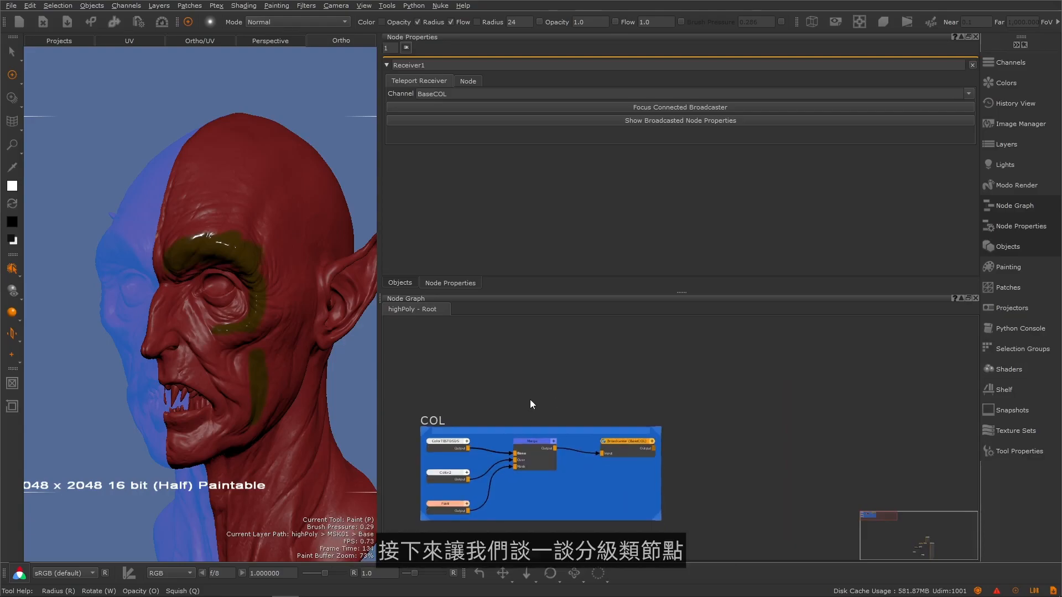
- Widen the COL backdrop to make room and insert a Grade node between the Merge node and the BaseCOL Broadcaster
{"action": "left_click_drag", "start_coordinate": [657, 516], "coordinate": [758, 532]}
{"action": "left_click_drag", "start_coordinate": [634, 449], "coordinate": [716, 453]}
{"action": "left_click", "coordinate": [543, 445]}
{"action": "key", "text": "Tab"}
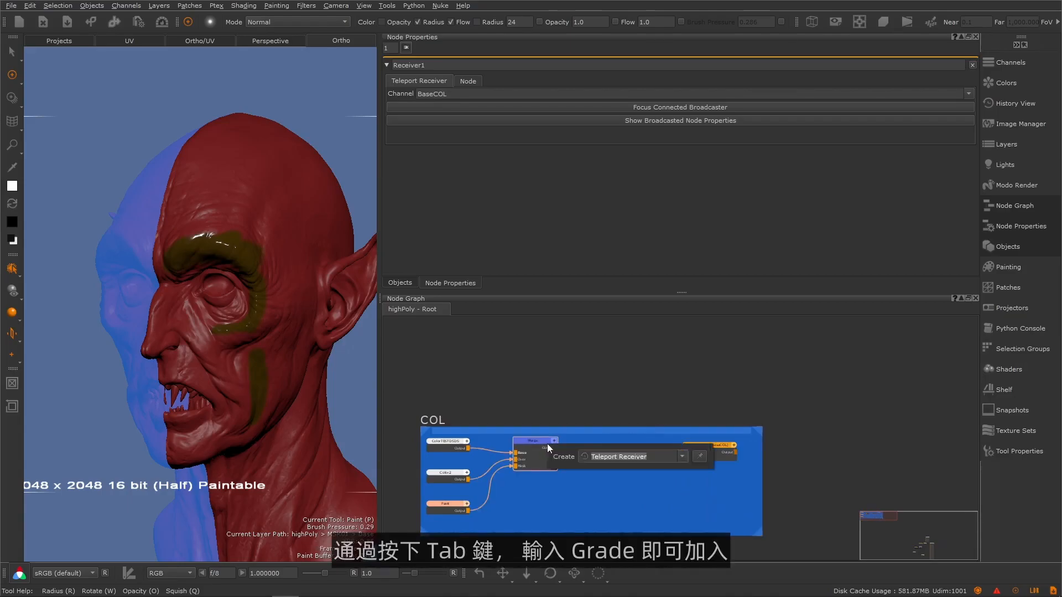
{"action": "type", "text": "grade"}
{"action": "key", "text": "Return"}
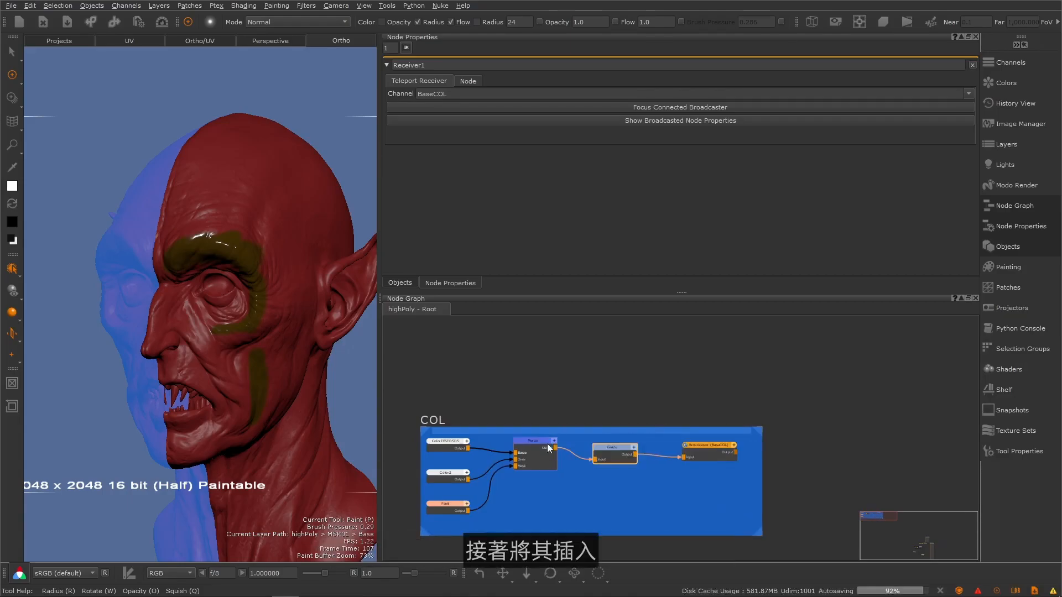
- Set the Grade node's Blackpoint to 0.138, Whitepoint 0.911, Lift 0.041, Offset -0.027, Gain 0.376 and Multiply 1.352
{"action": "left_click", "coordinate": [613, 448]}
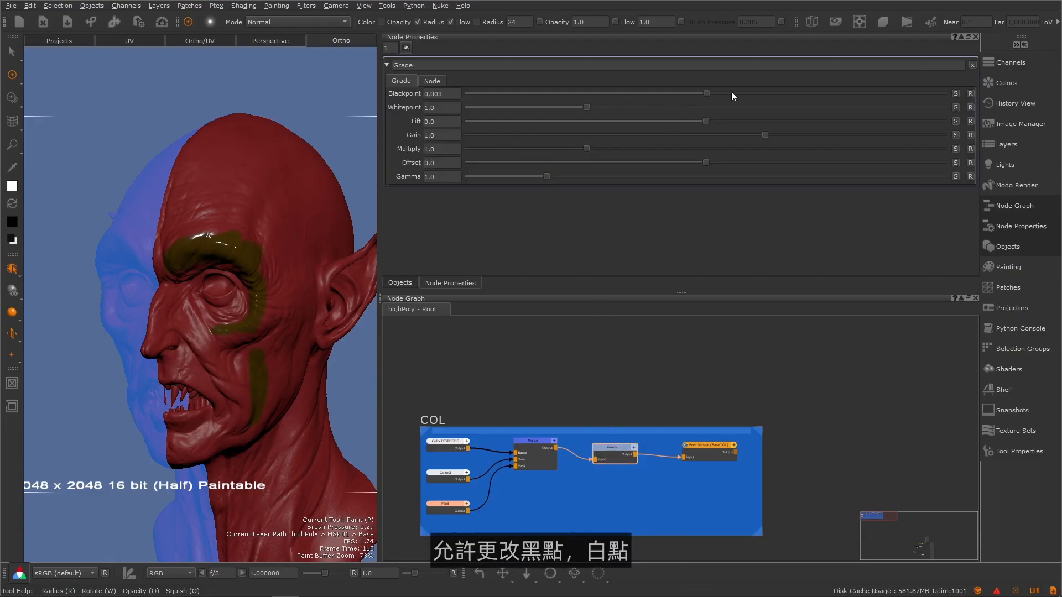
{"action": "left_click_drag", "start_coordinate": [731, 93], "coordinate": [742, 93]}
{"action": "left_click_drag", "start_coordinate": [587, 107], "coordinate": [577, 107]}
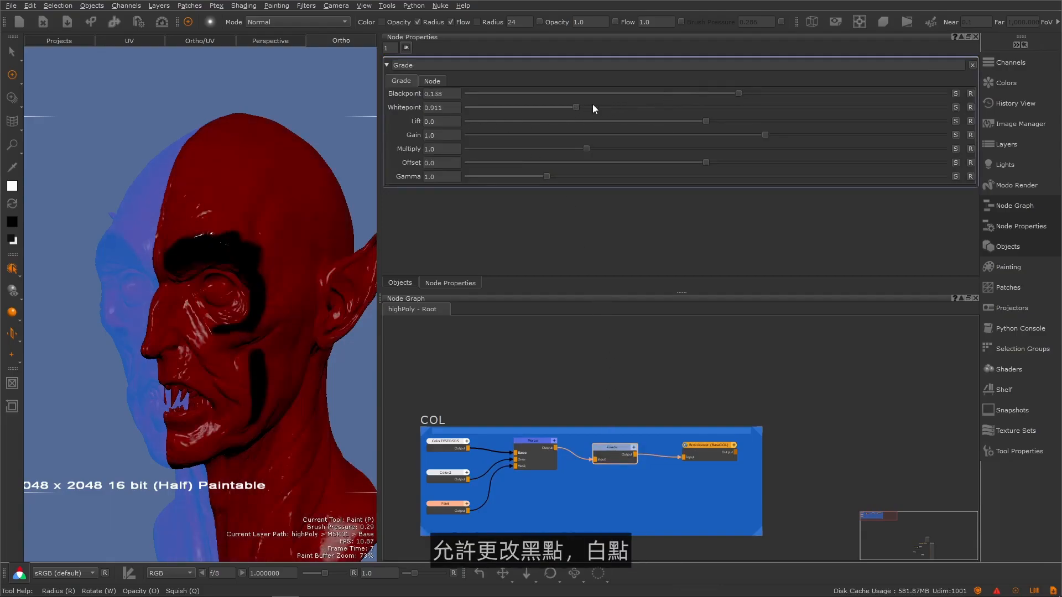
{"action": "mouse_move", "coordinate": [705, 121]}
{"action": "left_mouse_down"}
{"action": "mouse_move", "coordinate": [751, 121]}
{"action": "mouse_move", "coordinate": [715, 122]}
{"action": "left_mouse_up"}
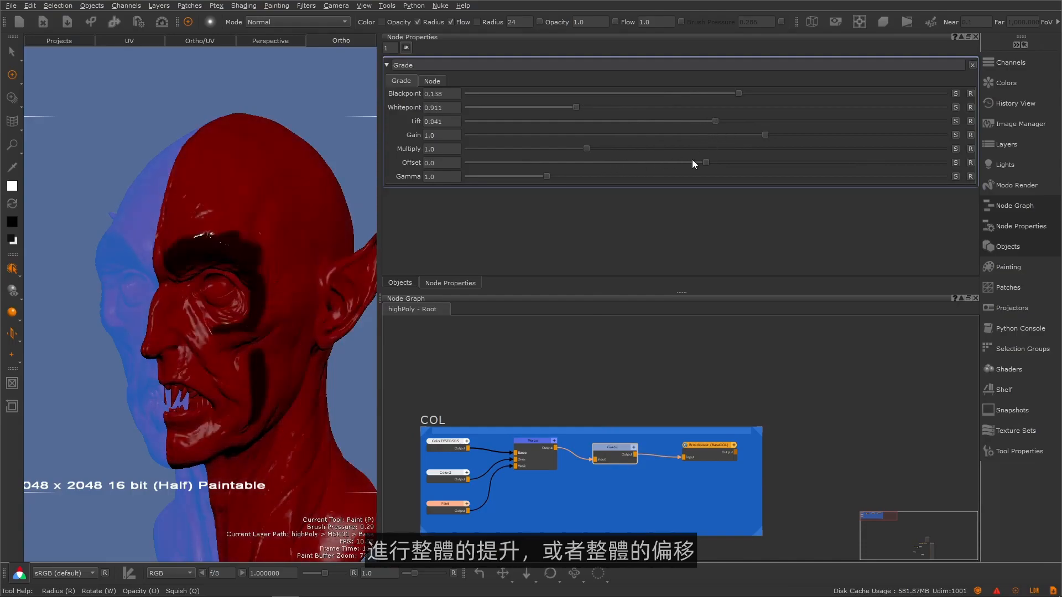
{"action": "left_click_drag", "start_coordinate": [691, 162], "coordinate": [674, 162]}
{"action": "left_click_drag", "start_coordinate": [765, 133], "coordinate": [731, 137]}
{"action": "left_click_drag", "start_coordinate": [590, 148], "coordinate": [634, 145]}
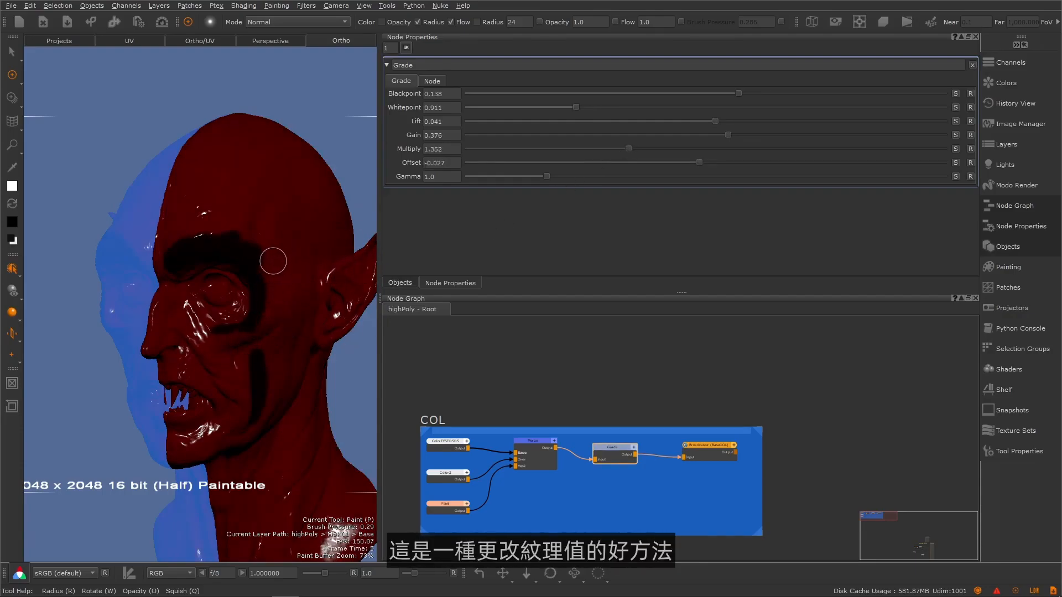
- Extract the Grade node from the connection, place it below the wire and move the BaseCOL Broadcaster farther from the Merge node
{"action": "left_click_drag", "start_coordinate": [617, 450], "coordinate": [620, 450]}
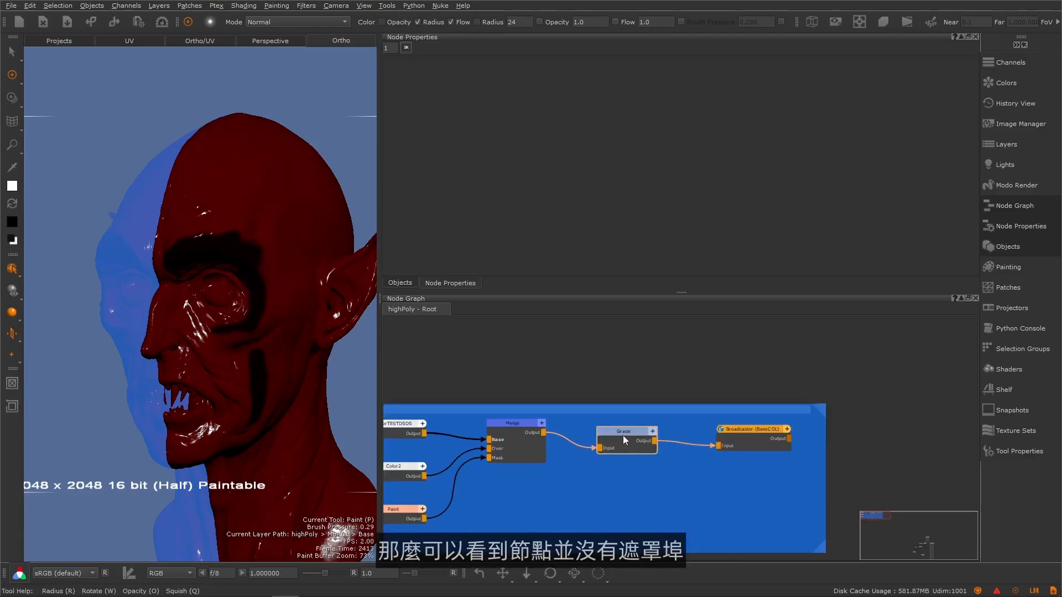
{"action": "key", "text": "ctrl+shift+x"}
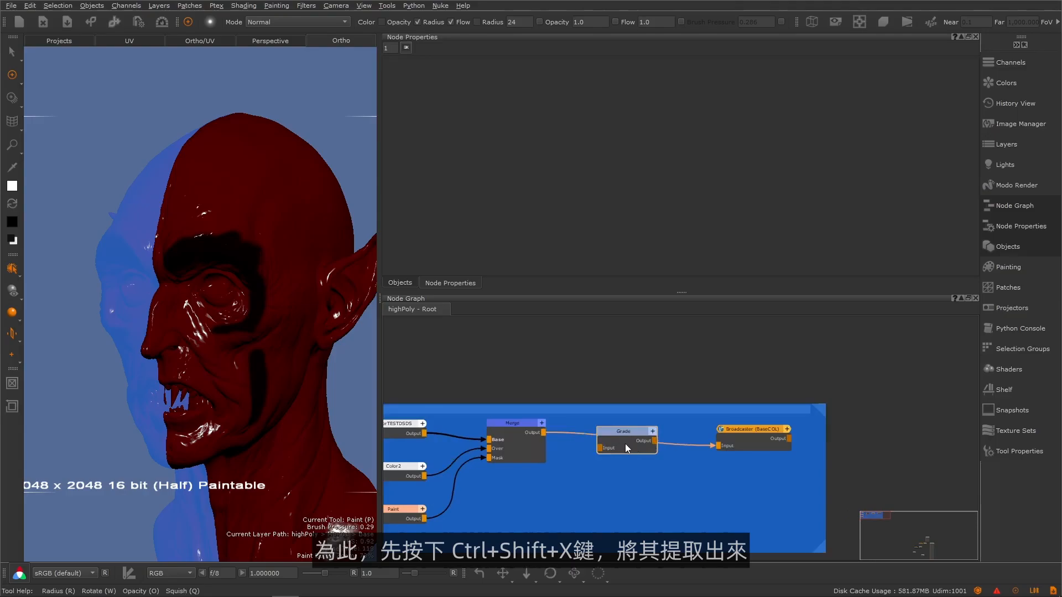
{"action": "mouse_move", "coordinate": [621, 474]}
{"action": "left_mouse_down"}
{"action": "mouse_move", "coordinate": [629, 469]}
{"action": "mouse_move", "coordinate": [638, 484]}
{"action": "left_mouse_up"}
{"action": "left_click_drag", "start_coordinate": [731, 431], "coordinate": [766, 424]}
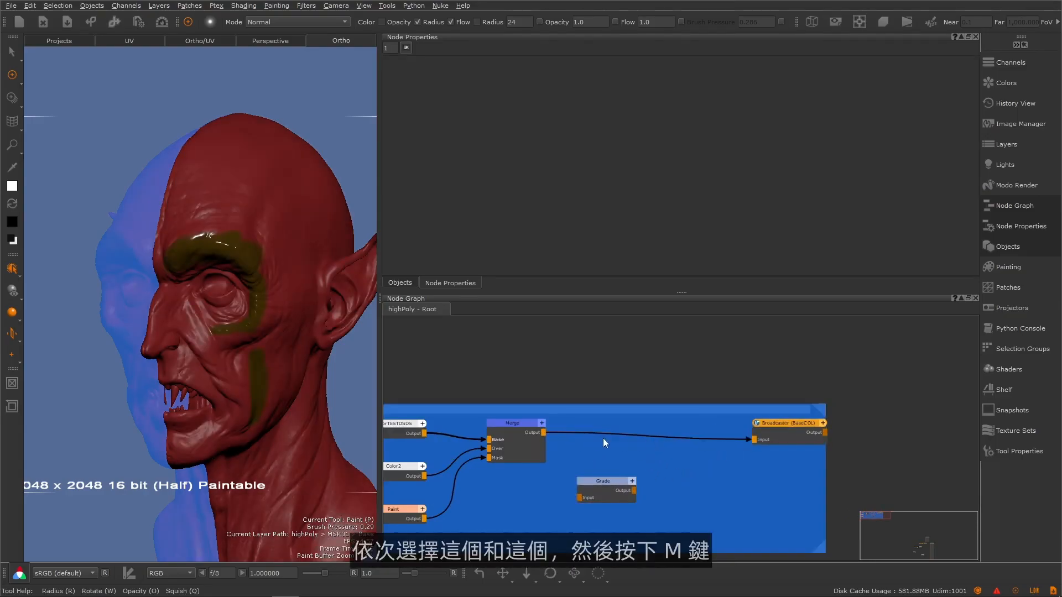
- Combine the Merge and Grade nodes with a new Merge node and connect the first Merge's output to the Grade input
{"action": "left_click", "coordinate": [523, 433]}
{"action": "left_click", "coordinate": [598, 484], "text": "shift"}
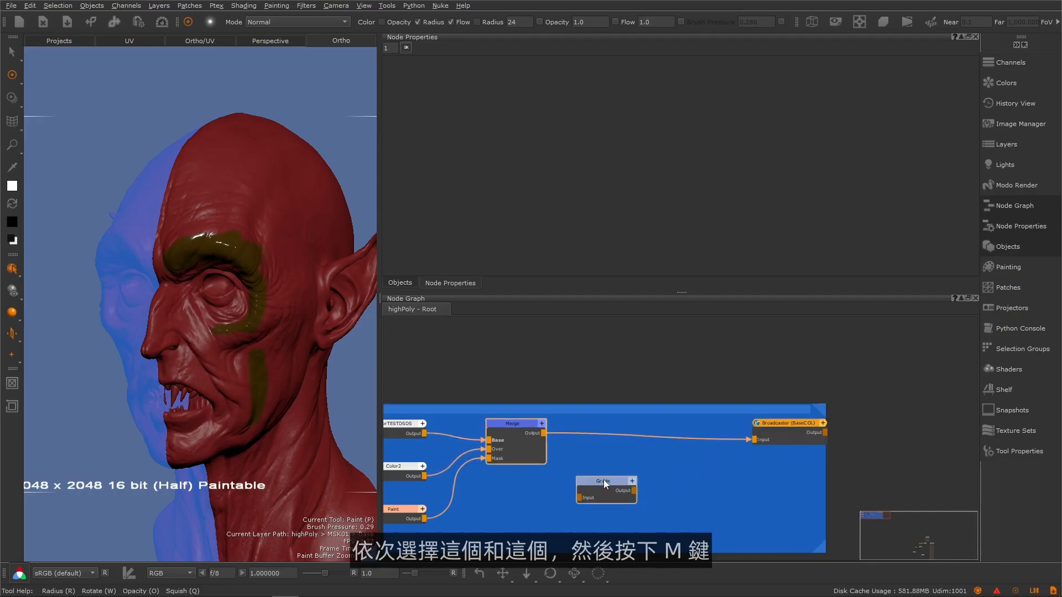
{"action": "key", "text": "m"}
{"action": "left_click_drag", "start_coordinate": [705, 476], "coordinate": [691, 430]}
{"action": "left_click", "coordinate": [616, 482]}
{"action": "left_click_drag", "start_coordinate": [543, 433], "coordinate": [602, 480]}
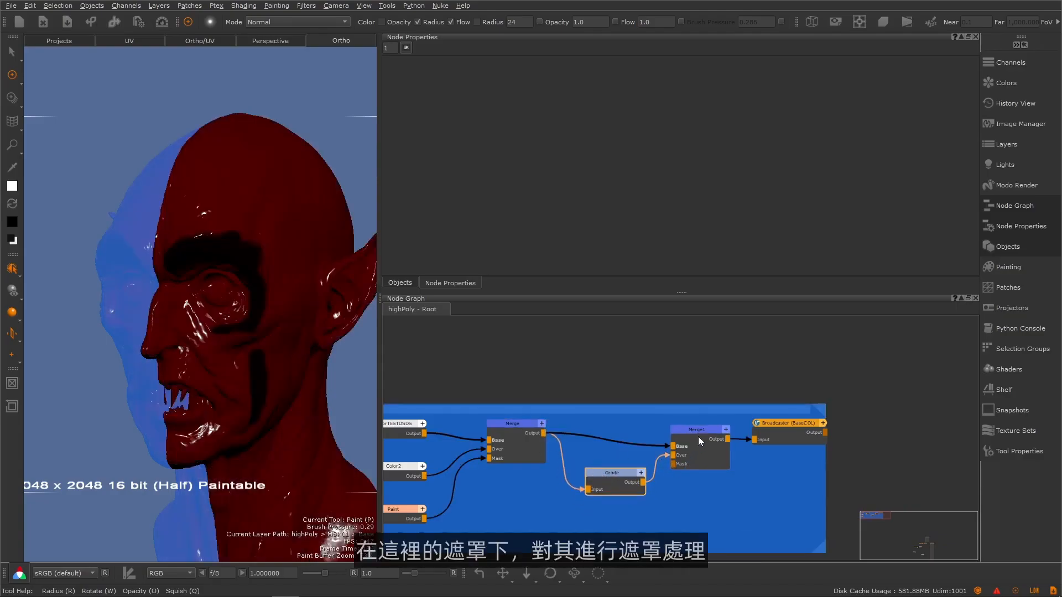
- Space out the Merge1, BaseCOL Broadcaster and Grade nodes
{"action": "left_click_drag", "start_coordinate": [698, 436], "coordinate": [710, 434]}
{"action": "left_click_drag", "start_coordinate": [782, 424], "coordinate": [817, 420]}
{"action": "left_click_drag", "start_coordinate": [627, 480], "coordinate": [622, 471]}
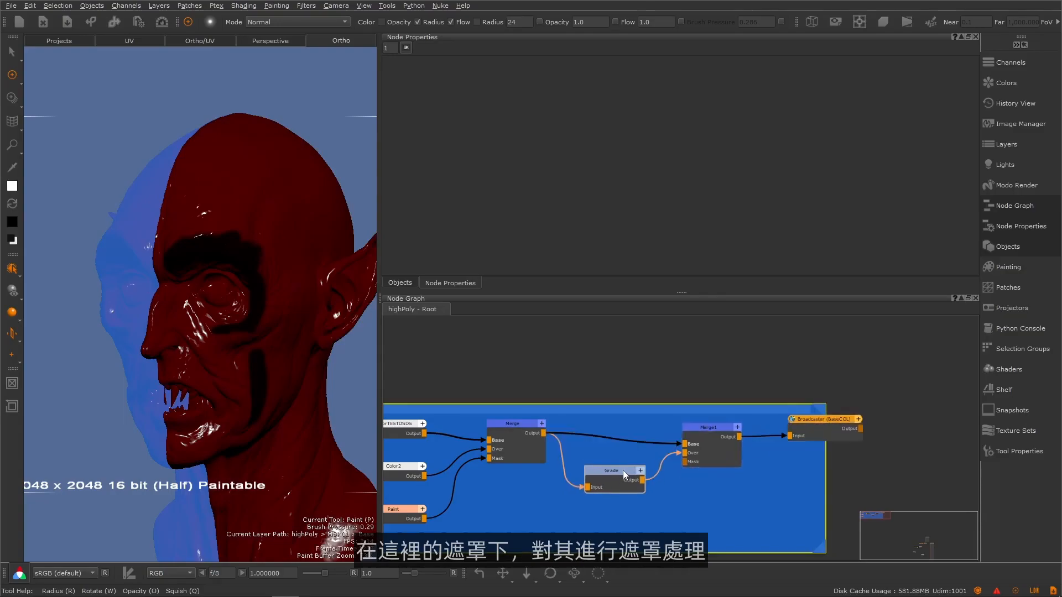
- Create a Cloud node below the Grade node and connect its output to Merge1's Mask input, checking the masked result on the head
{"action": "key", "text": "Tab"}
{"action": "type", "text": "Cloud"}
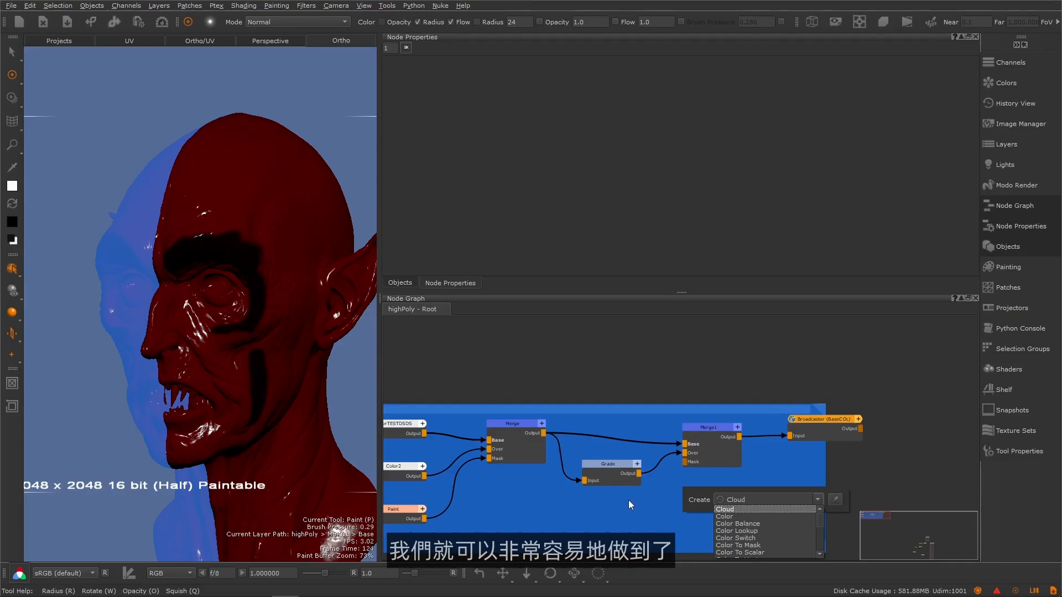
{"action": "key", "text": "Return"}
{"action": "left_click_drag", "start_coordinate": [712, 512], "coordinate": [644, 523]}
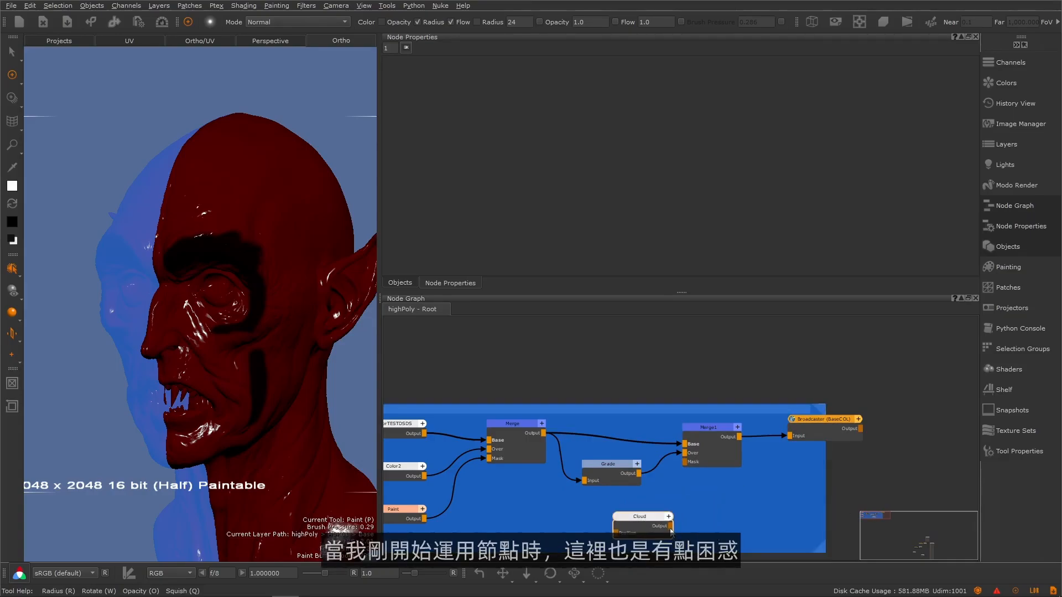
{"action": "left_click_drag", "start_coordinate": [686, 467], "coordinate": [684, 461]}
{"action": "mouse_move", "coordinate": [301, 359]}
{"action": "left_mouse_down", "text": "alt"}
{"action": "mouse_move", "coordinate": [272, 353]}
{"action": "mouse_move", "coordinate": [285, 354]}
{"action": "left_mouse_up", "text": "alt"}
{"action": "right_click_drag", "start_coordinate": [285, 354], "coordinate": [266, 341], "text": "alt"}
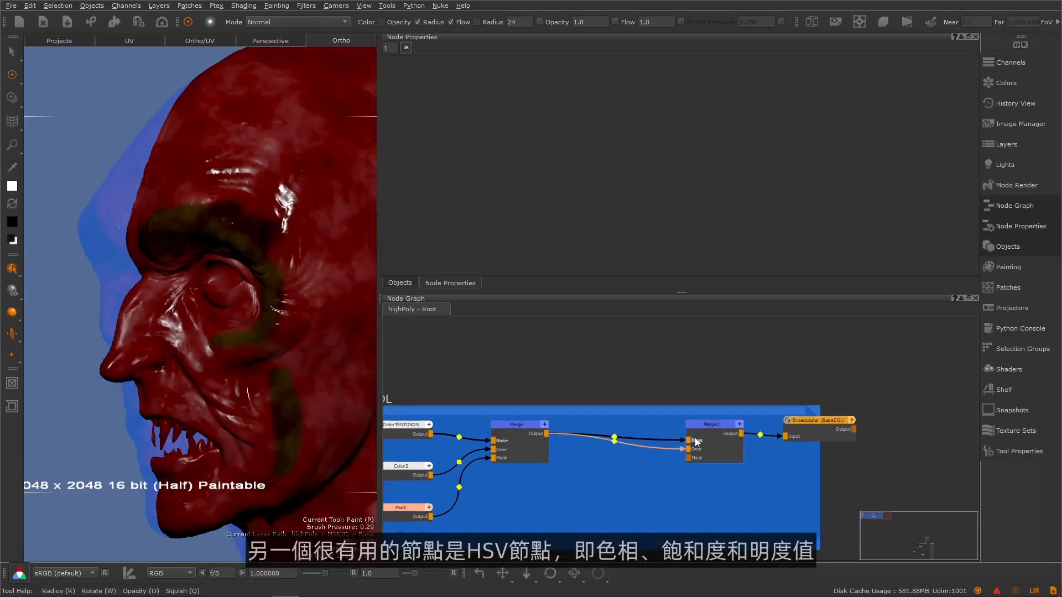
- Delete the Merge1 node and insert an HSV node between the Merge node and the BaseCOL Broadcaster
{"action": "left_click", "coordinate": [707, 433]}
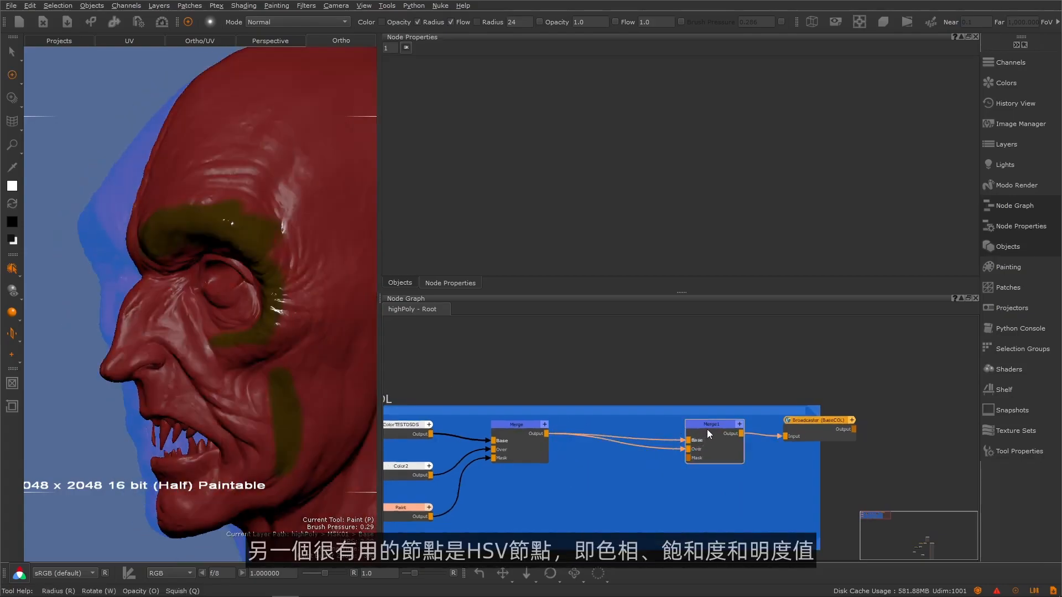
{"action": "key", "text": "Delete"}
{"action": "key", "text": "Tab"}
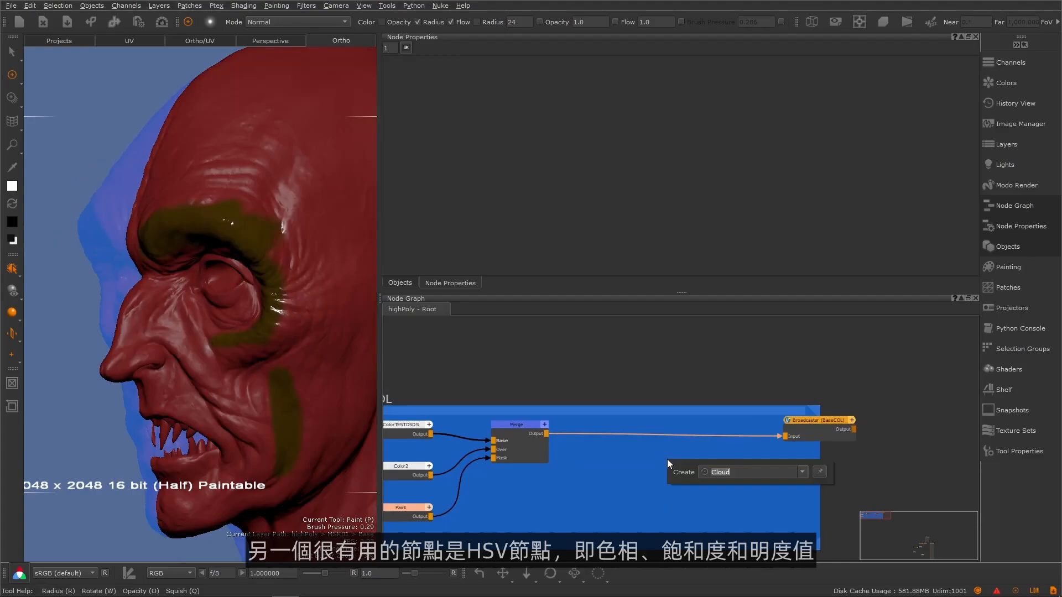
{"action": "type", "text": "hsv"}
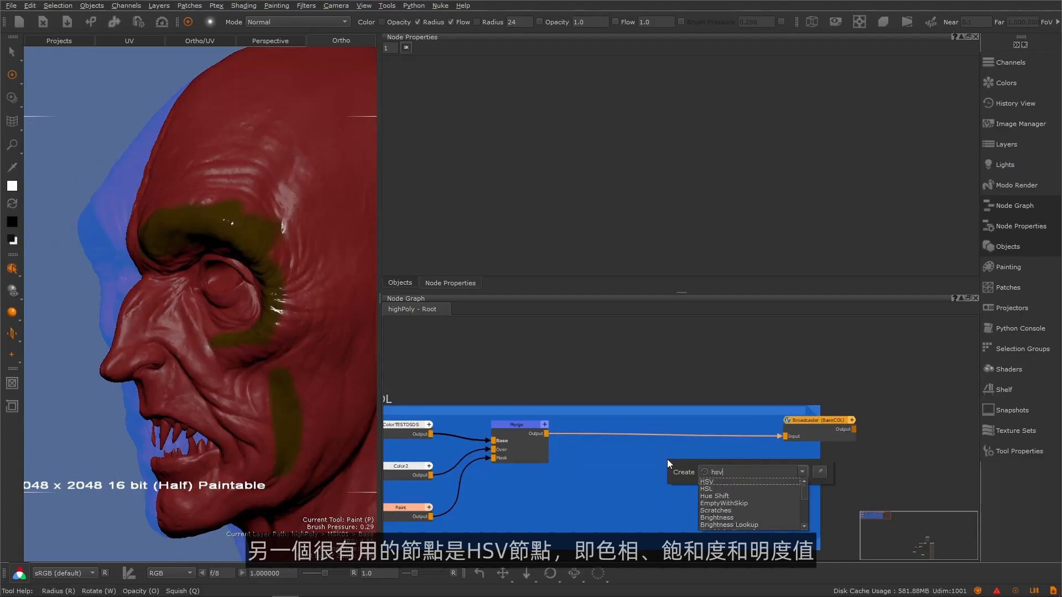
{"action": "key", "text": "Return"}
{"action": "left_click_drag", "start_coordinate": [679, 467], "coordinate": [655, 414]}
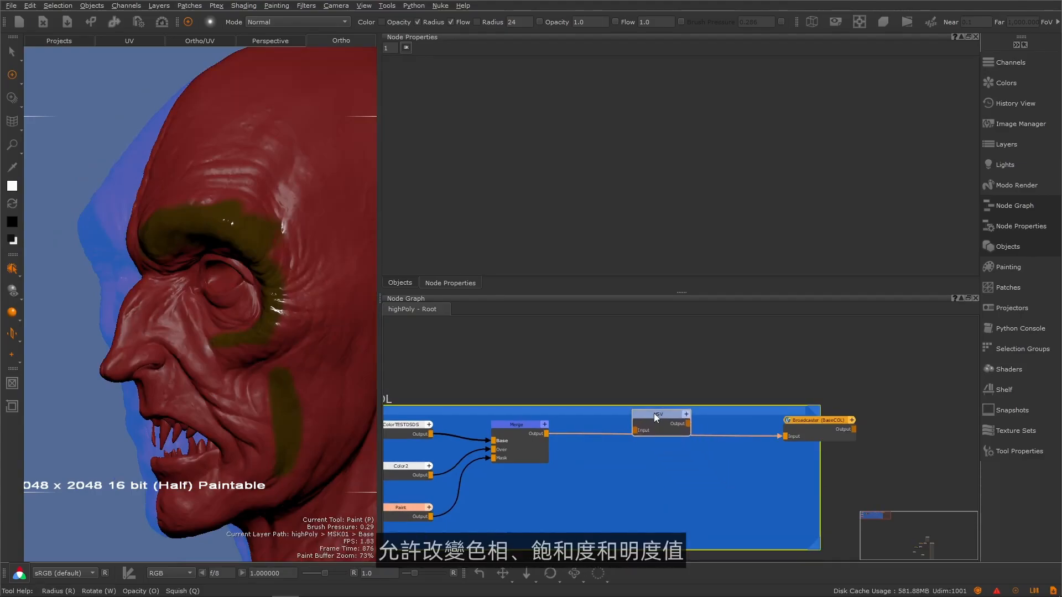
- Set the HSV node's Hue Shift to -10.316, Saturation Scale to 1.731 and Value Scale to 5.906
{"action": "double_click", "coordinate": [662, 436]}
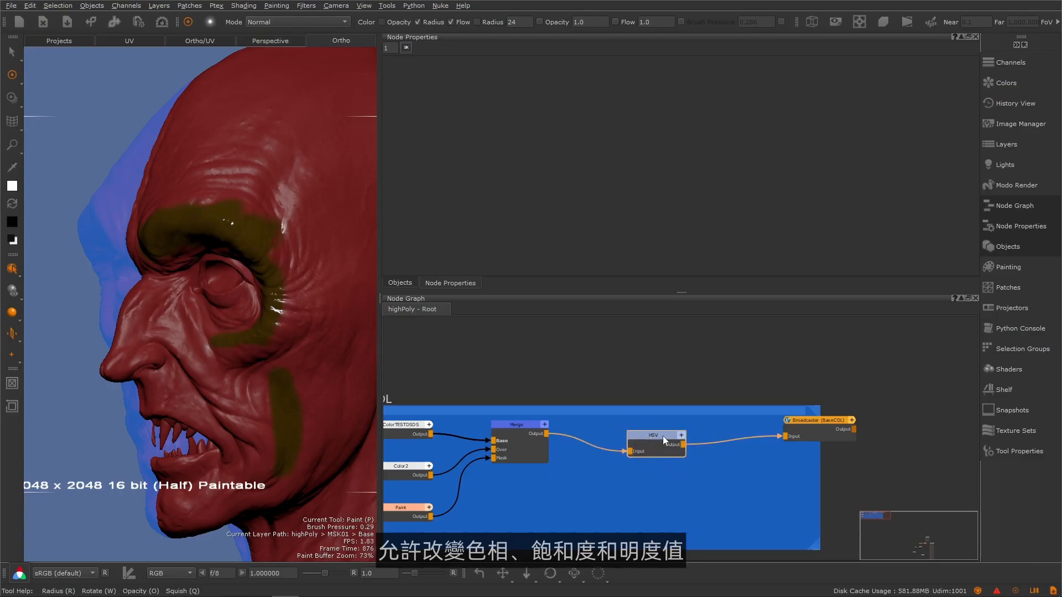
{"action": "left_click_drag", "start_coordinate": [723, 93], "coordinate": [788, 94]}
{"action": "left_click_drag", "start_coordinate": [532, 105], "coordinate": [580, 106]}
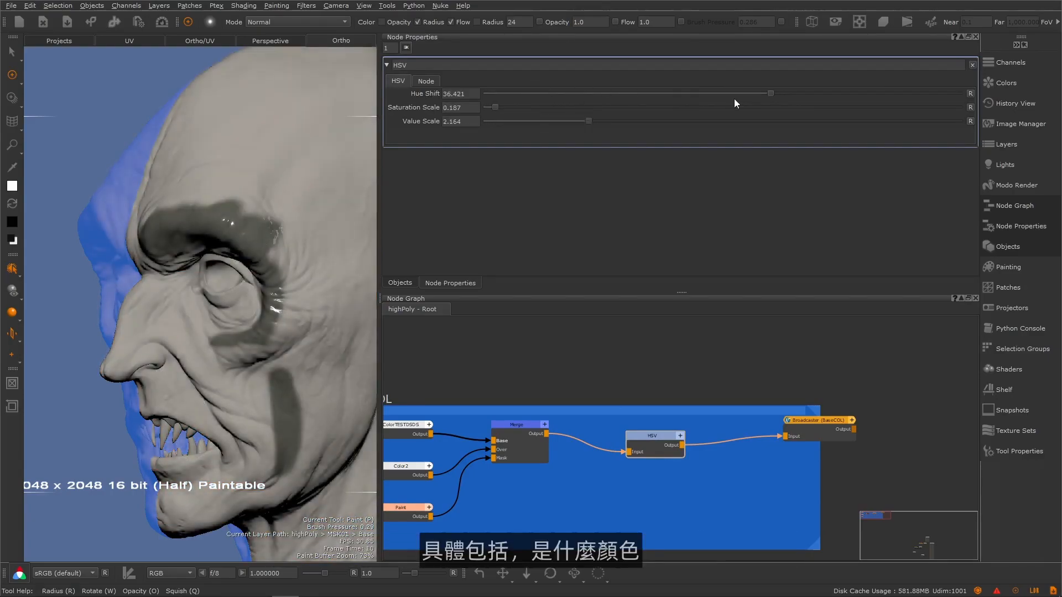
{"action": "left_click_drag", "start_coordinate": [753, 94], "coordinate": [710, 93]}
{"action": "left_click_drag", "start_coordinate": [516, 106], "coordinate": [766, 120]}
{"action": "mouse_move", "coordinate": [234, 307]}
{"action": "left_mouse_down", "text": "alt"}
{"action": "mouse_move", "coordinate": [304, 313]}
{"action": "mouse_move", "coordinate": [235, 305]}
{"action": "left_mouse_up", "text": "alt"}
{"action": "right_click_drag", "start_coordinate": [235, 305], "coordinate": [271, 305], "text": "alt"}
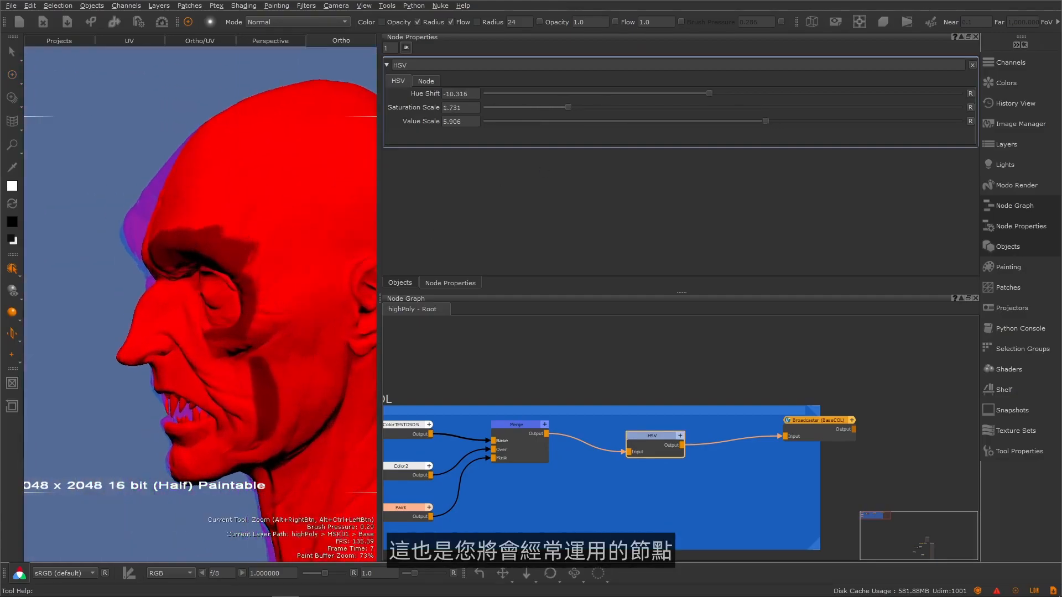
- Turn off the mirror symmetry for painting on the head
{"action": "left_click", "coordinate": [12, 333]}
{"action": "left_click", "coordinate": [41, 332]}
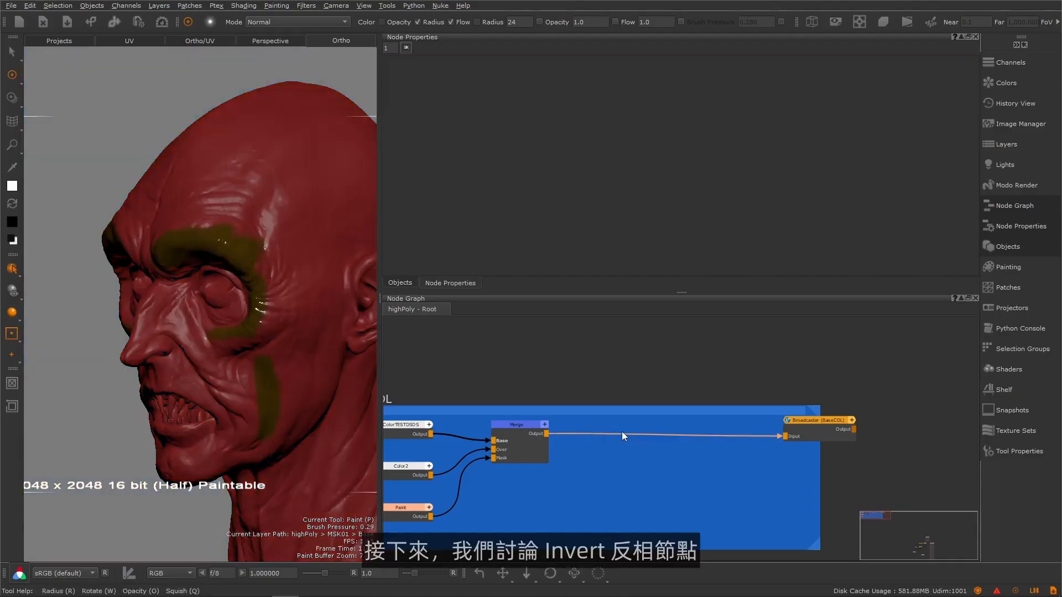
- Insert an Invert node between the Merge node and the BaseCOL Broadcaster
{"action": "left_click", "coordinate": [532, 430]}
{"action": "key", "text": "Tab"}
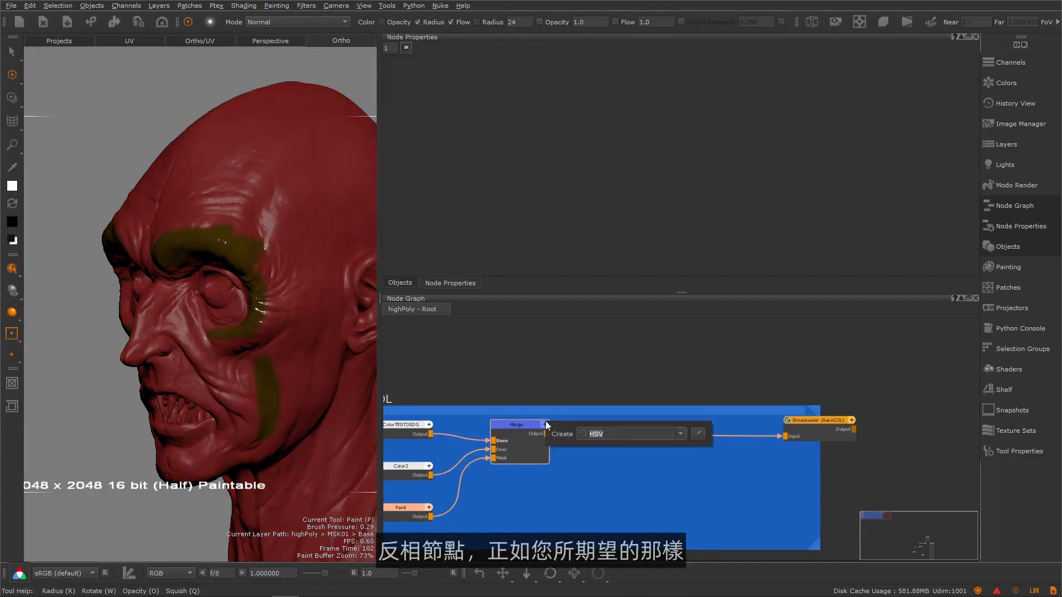
{"action": "type", "text": "inve"}
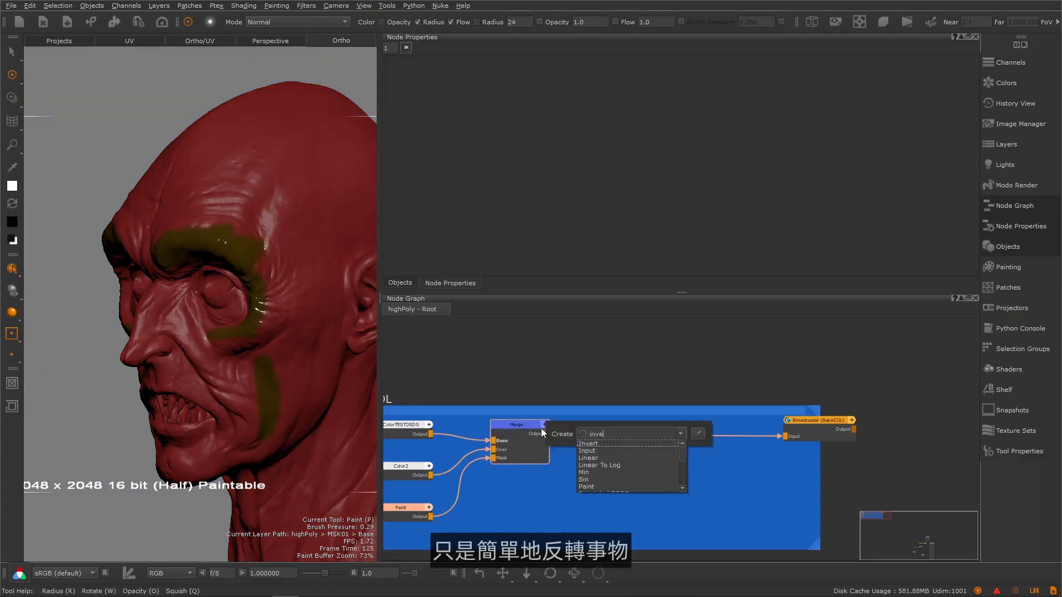
{"action": "key", "text": "Return"}
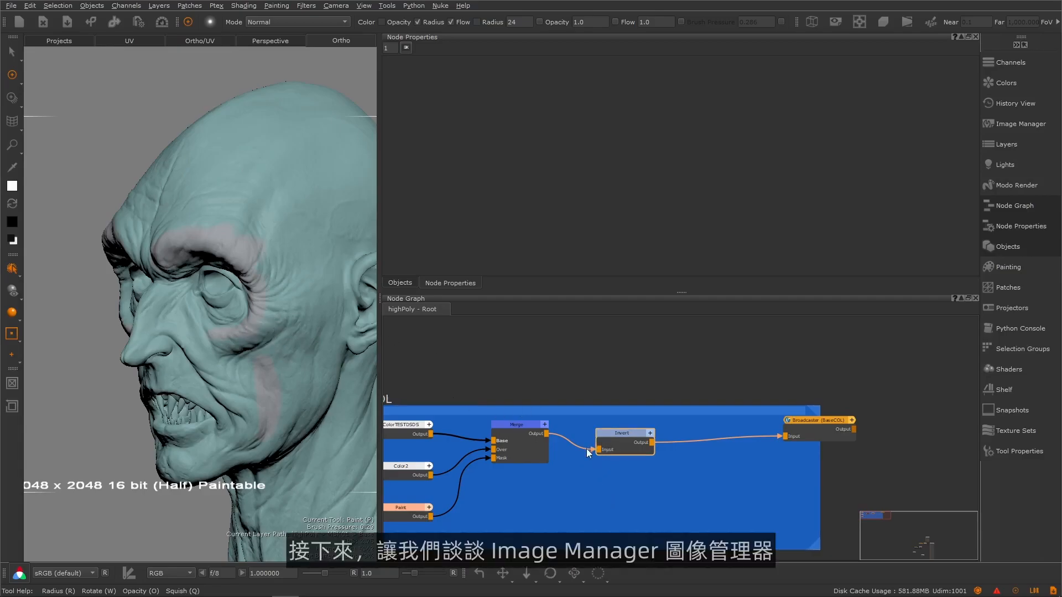
- Show the Image Manager, load PlasterOld0044_1_L.jpg into it, and review the image's size, path and colorspace details
{"action": "left_click", "coordinate": [1013, 124]}
{"action": "left_click_drag", "start_coordinate": [821, 119], "coordinate": [626, 66]}
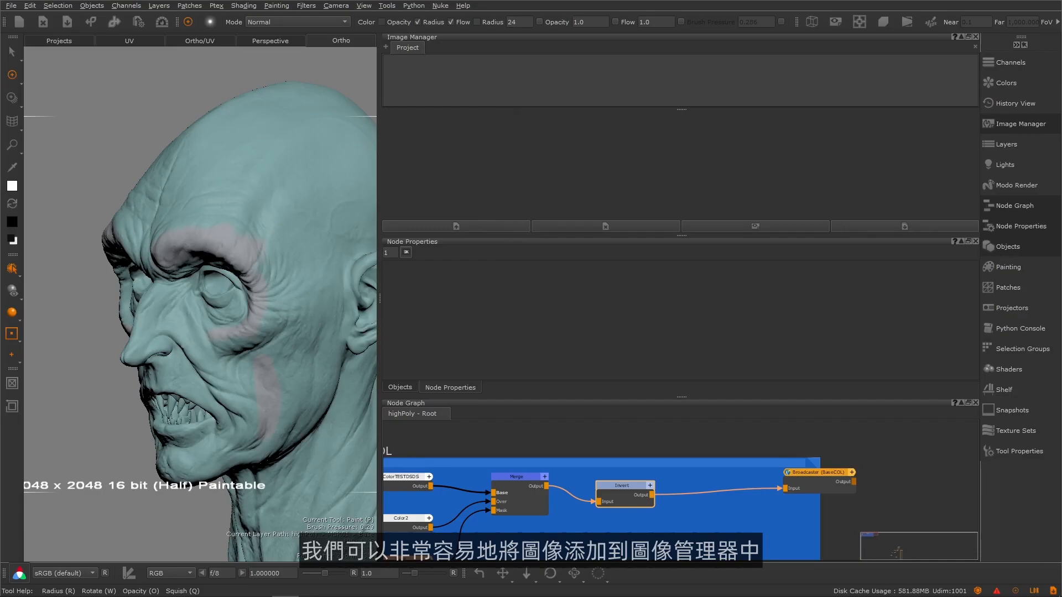
{"action": "left_click_drag", "start_coordinate": [608, 0], "coordinate": [592, 125]}
{"action": "left_click", "coordinate": [415, 78]}
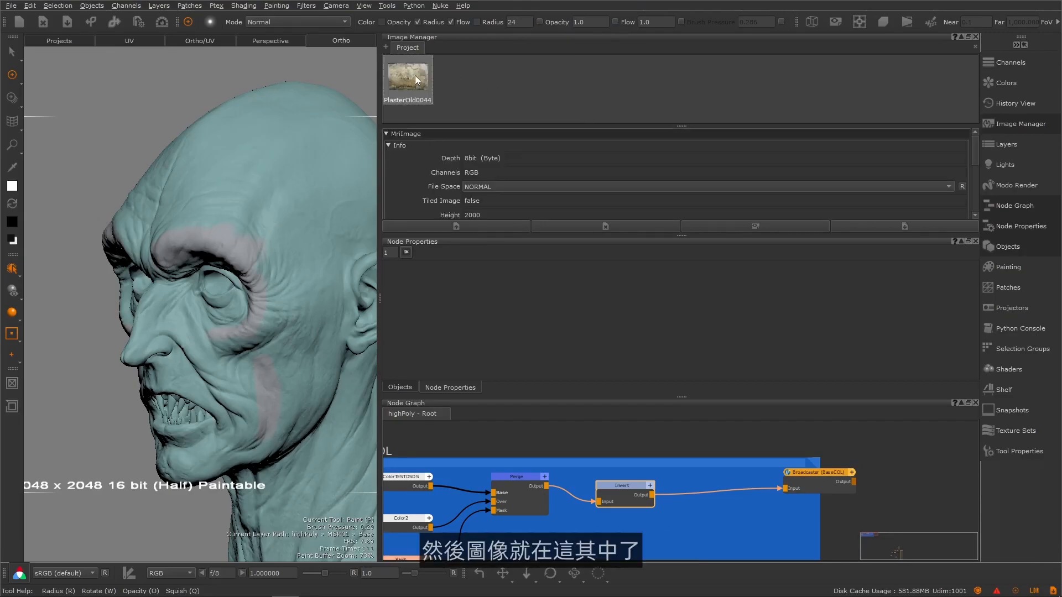
{"action": "scroll", "coordinate": [447, 171], "scroll_direction": "down", "scroll_amount": 1}
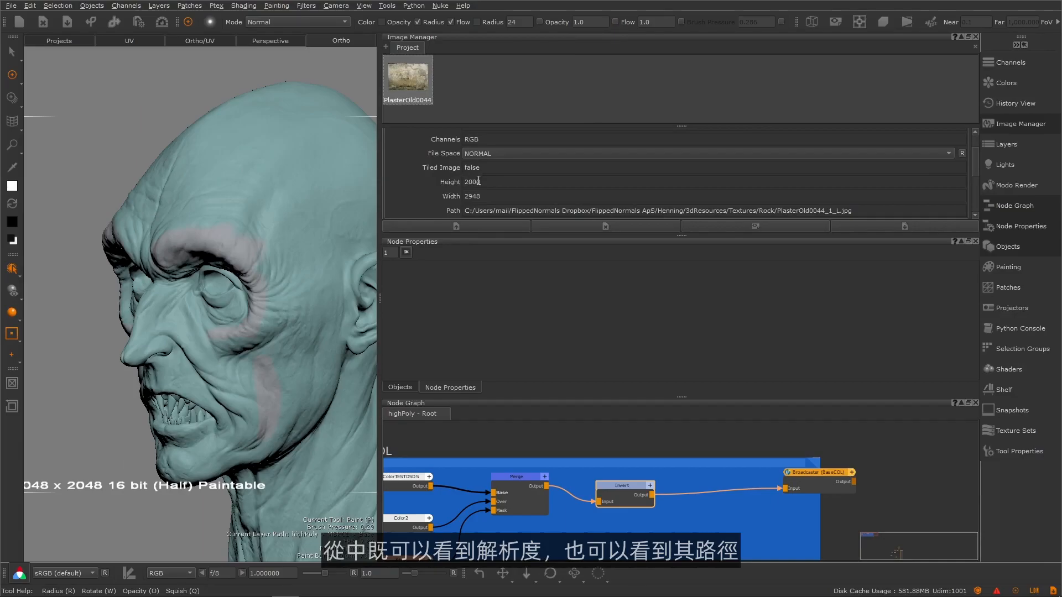
{"action": "scroll", "coordinate": [478, 181], "scroll_direction": "down", "scroll_amount": 1}
{"action": "scroll", "coordinate": [636, 168], "scroll_direction": "down", "scroll_amount": 2}
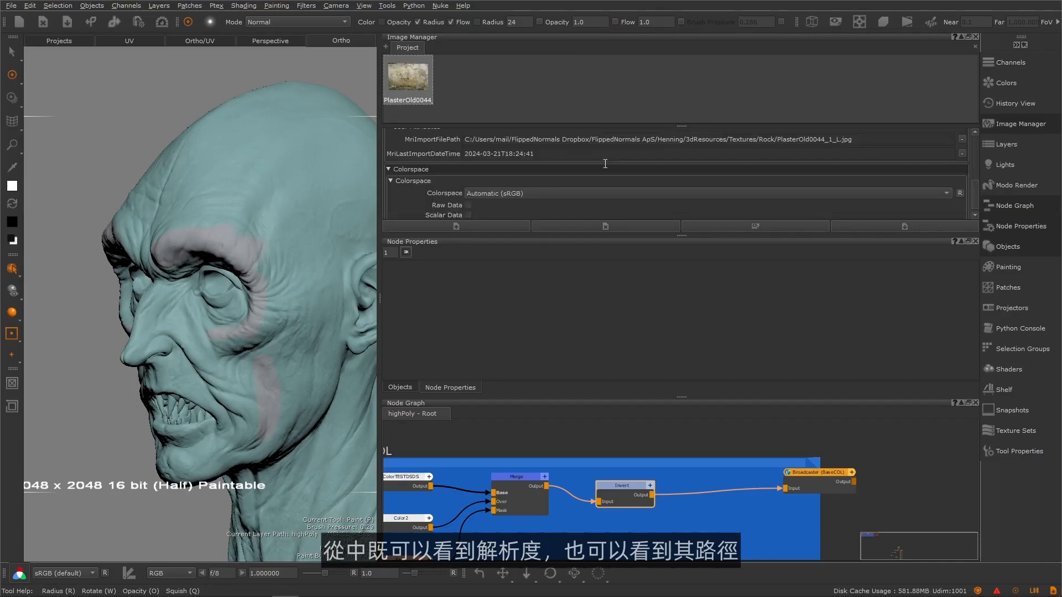
{"action": "scroll", "coordinate": [605, 163], "scroll_direction": "down", "scroll_amount": 1}
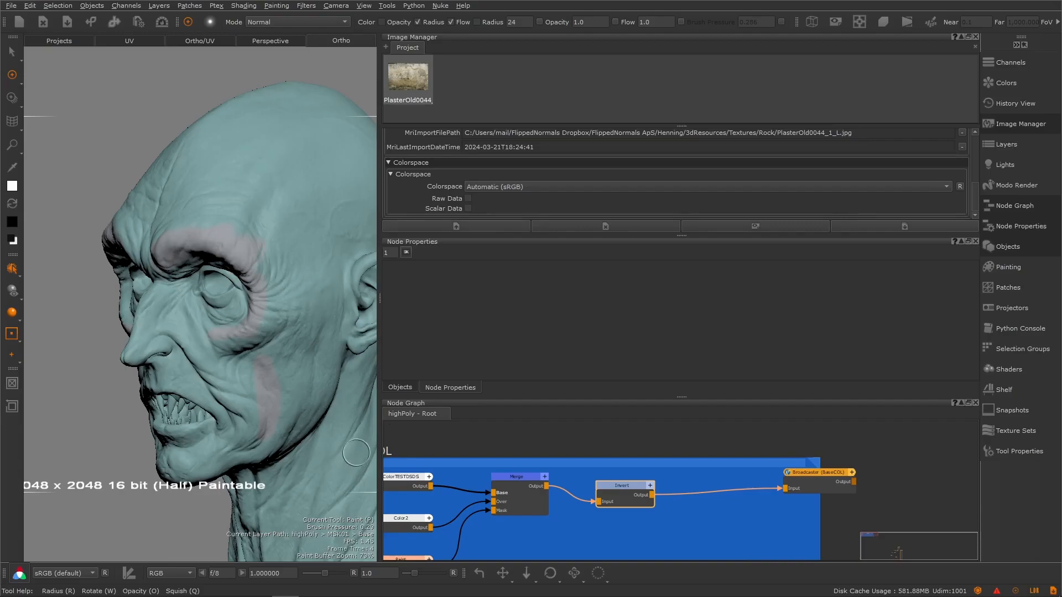
- Enlarge the node graph area and load a batch of plaster, quartz and rock textures into the Image Manager
{"action": "left_click_drag", "start_coordinate": [606, 394], "coordinate": [605, 342]}
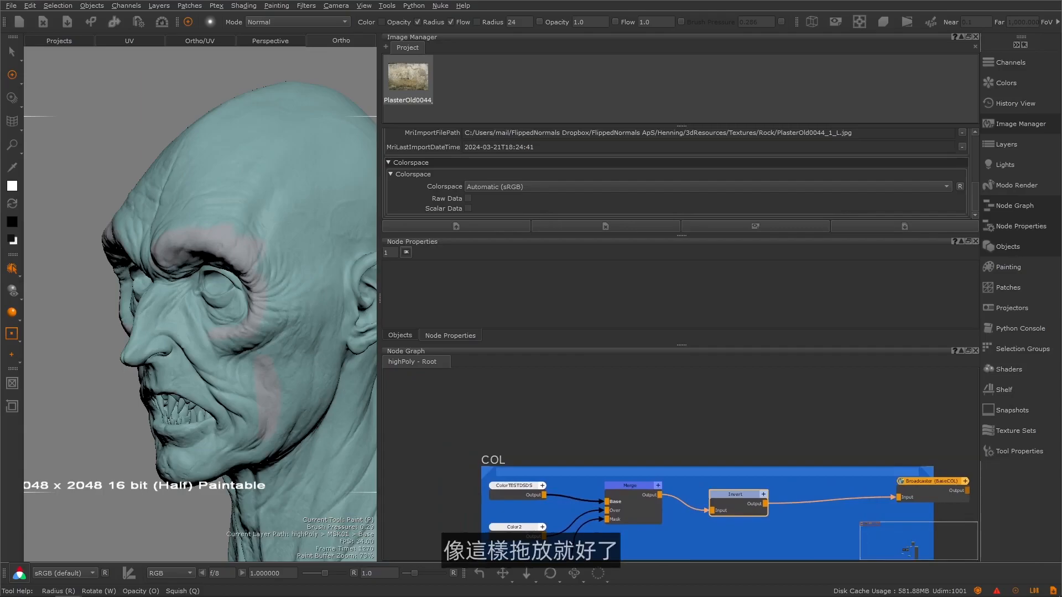
{"action": "left_click_drag", "start_coordinate": [627, 73], "coordinate": [564, 102]}
{"action": "scroll", "coordinate": [563, 102], "scroll_direction": "down", "scroll_amount": 2}
{"action": "scroll", "coordinate": [564, 102], "scroll_direction": "up", "scroll_amount": 2}
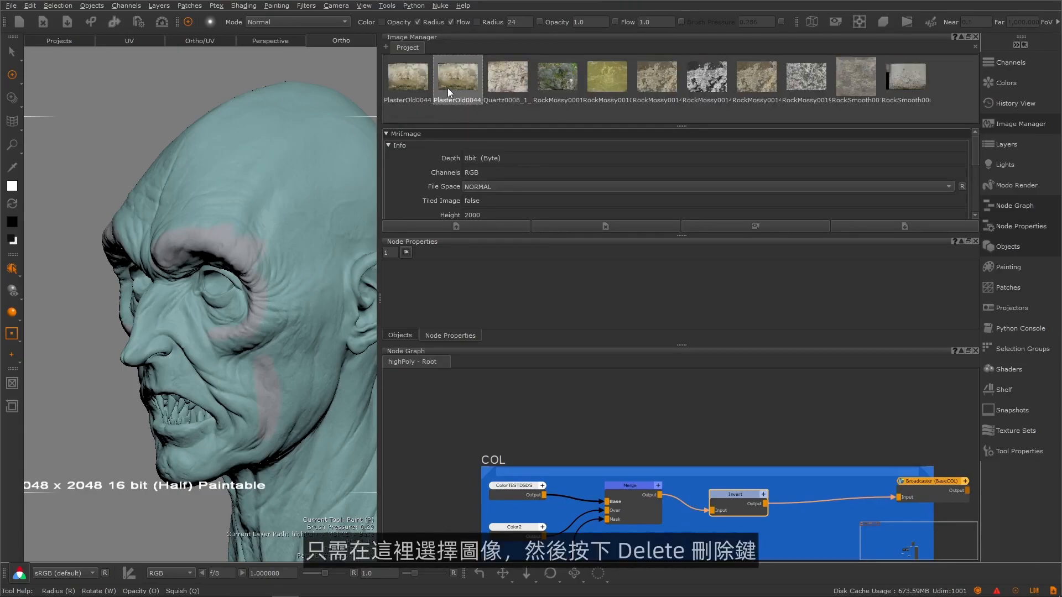
- Remove the duplicate PlasterOld0044 image and the Quartz0008 image from the Image Manager
{"action": "key", "text": "Delete"}
{"action": "right_click", "coordinate": [448, 91]}
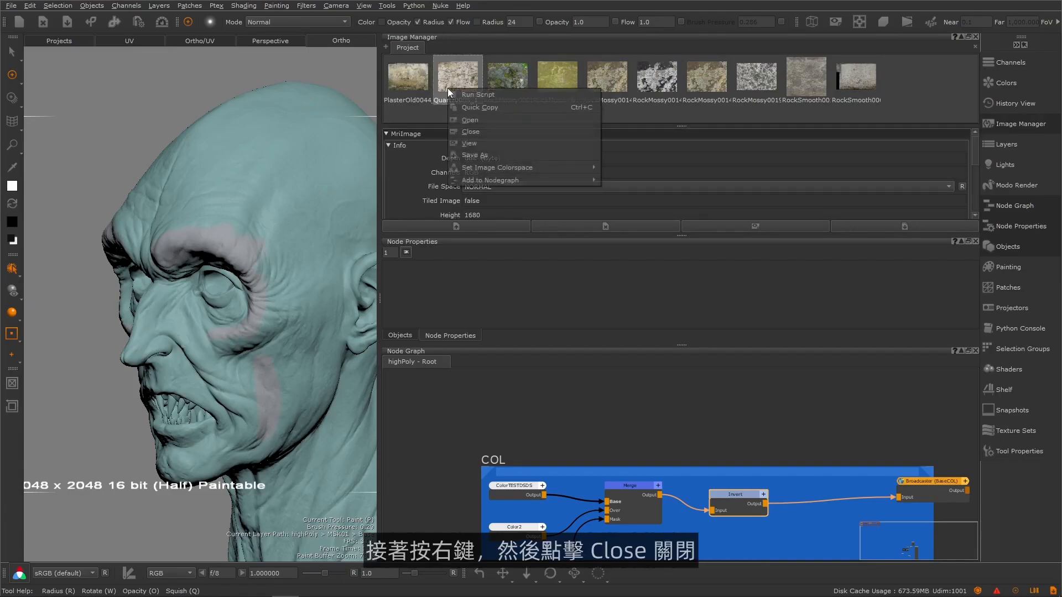
{"action": "left_click", "coordinate": [470, 132]}
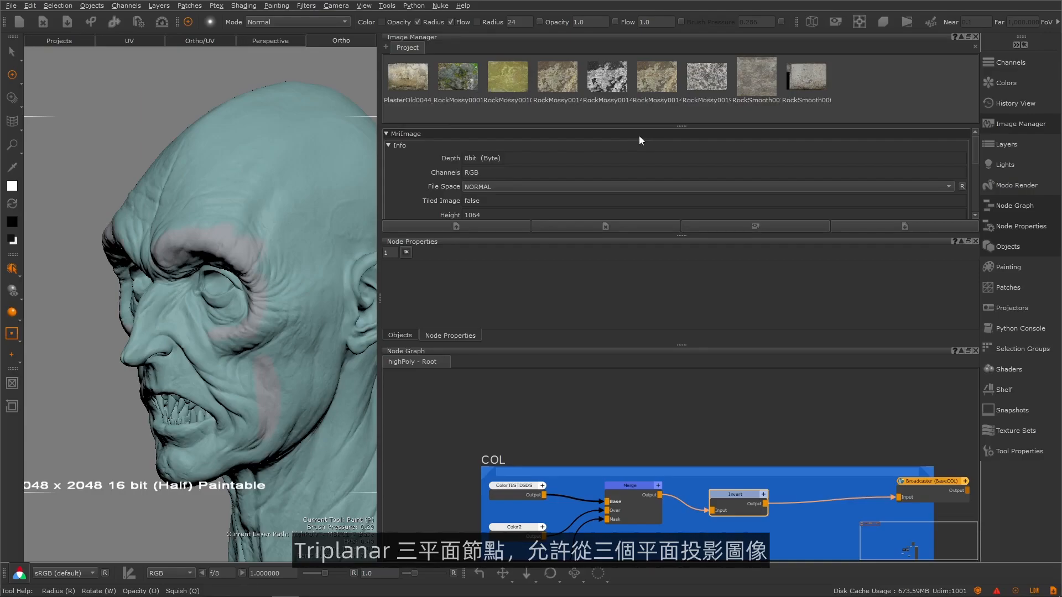
- Create an empty Triplanar Projection node above the COL backdrop and delete it after opening its properties
{"action": "left_click_drag", "start_coordinate": [254, 331], "coordinate": [264, 314], "text": "alt"}
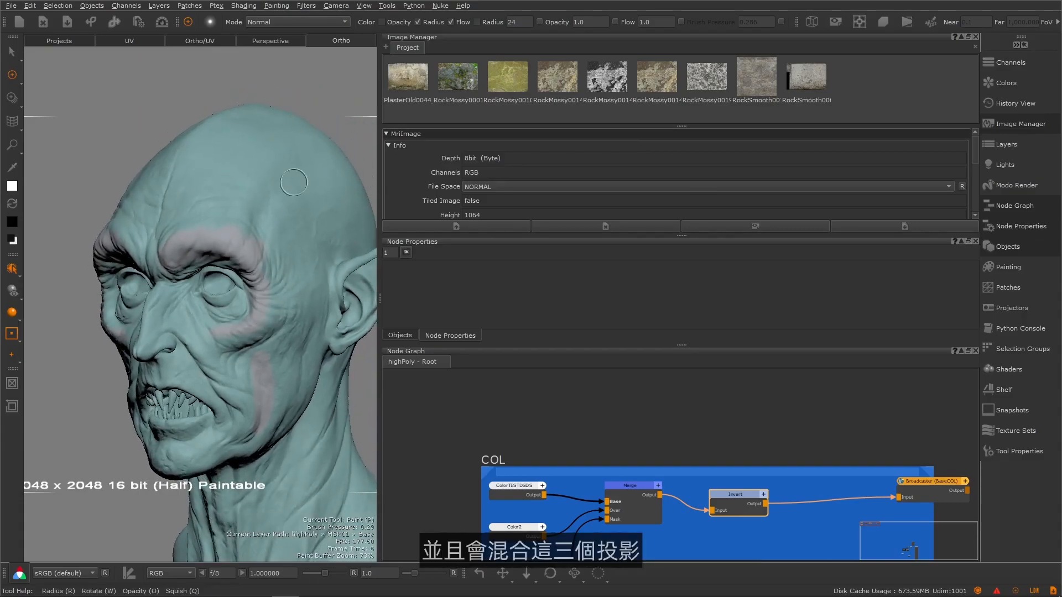
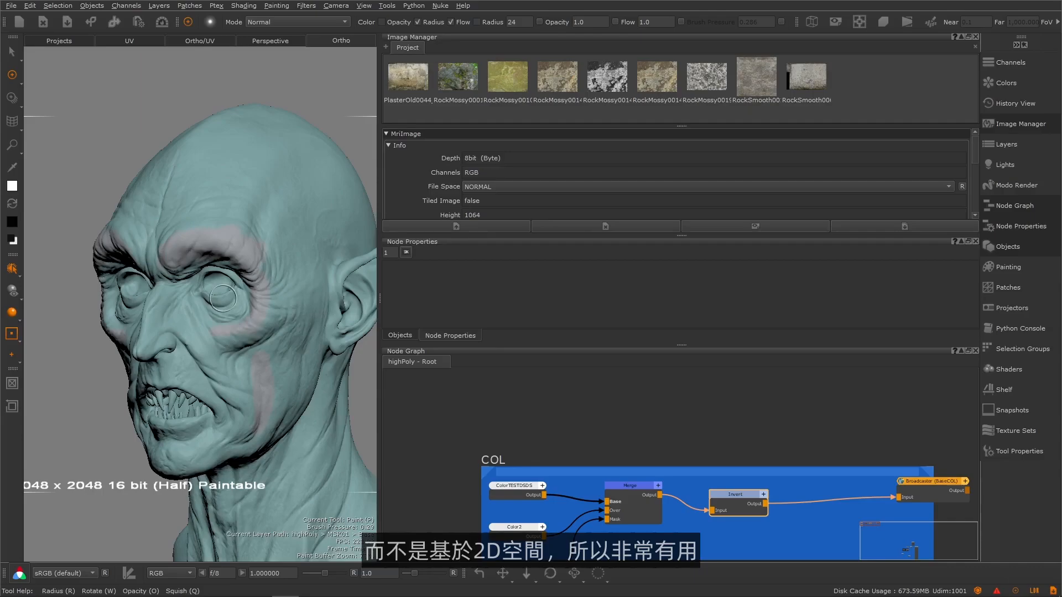
{"action": "left_click", "coordinate": [503, 395]}
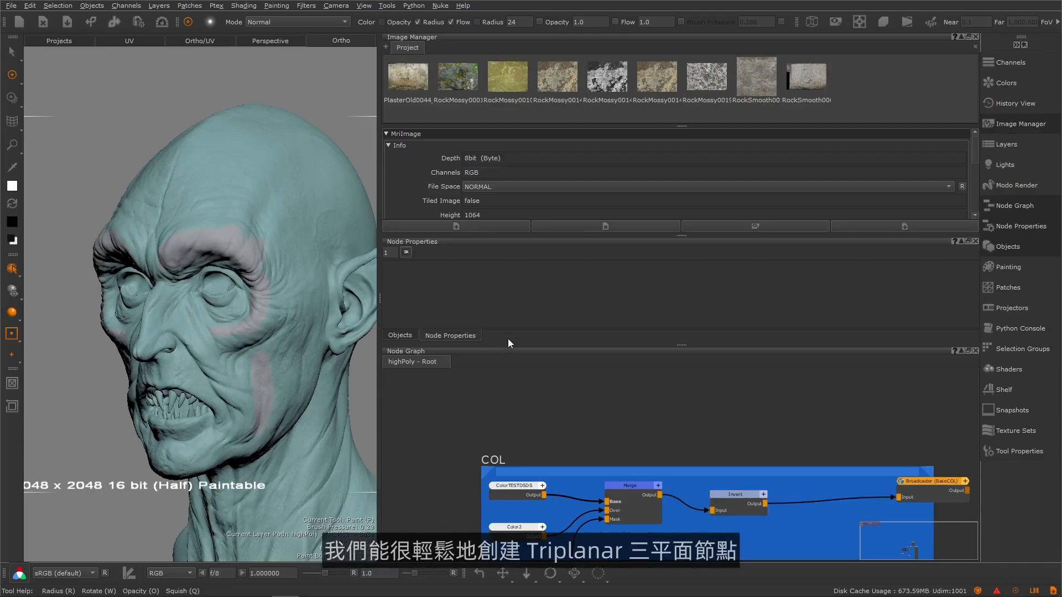
{"action": "key", "text": "Tab"}
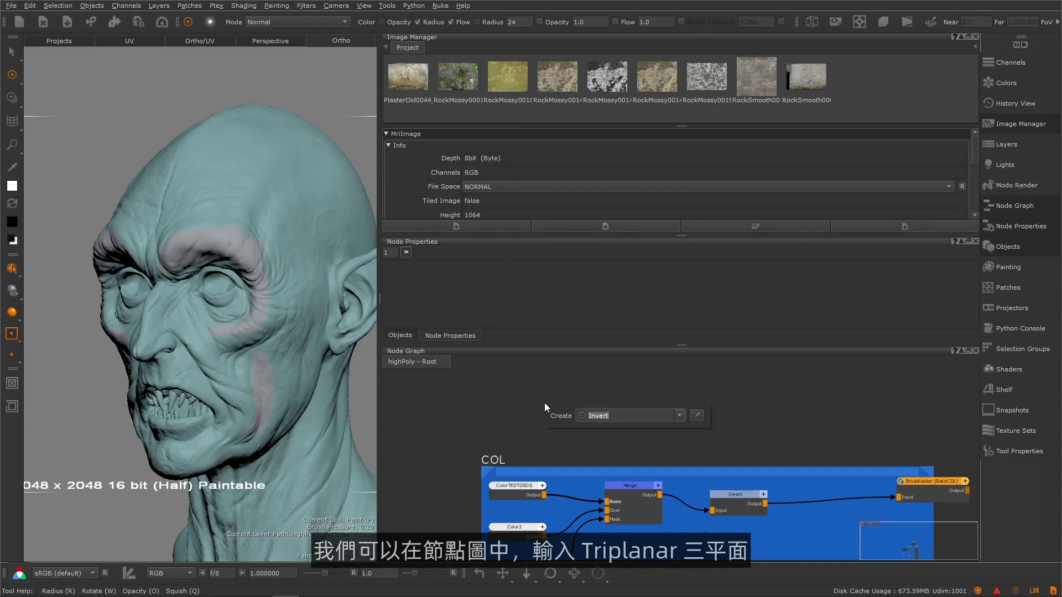
{"action": "type", "text": "tri"}
{"action": "key", "text": "Return"}
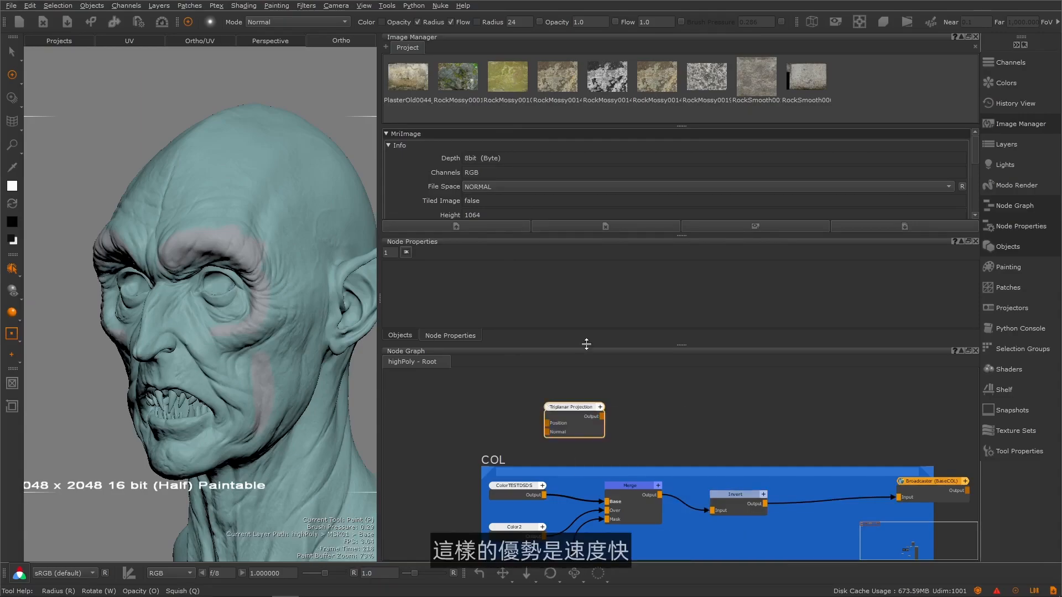
{"action": "double_click", "coordinate": [568, 410]}
{"action": "left_click_drag", "start_coordinate": [681, 235], "coordinate": [678, 137]}
{"action": "left_click_drag", "start_coordinate": [972, 205], "coordinate": [959, 188]}
{"action": "key", "text": "Delete"}
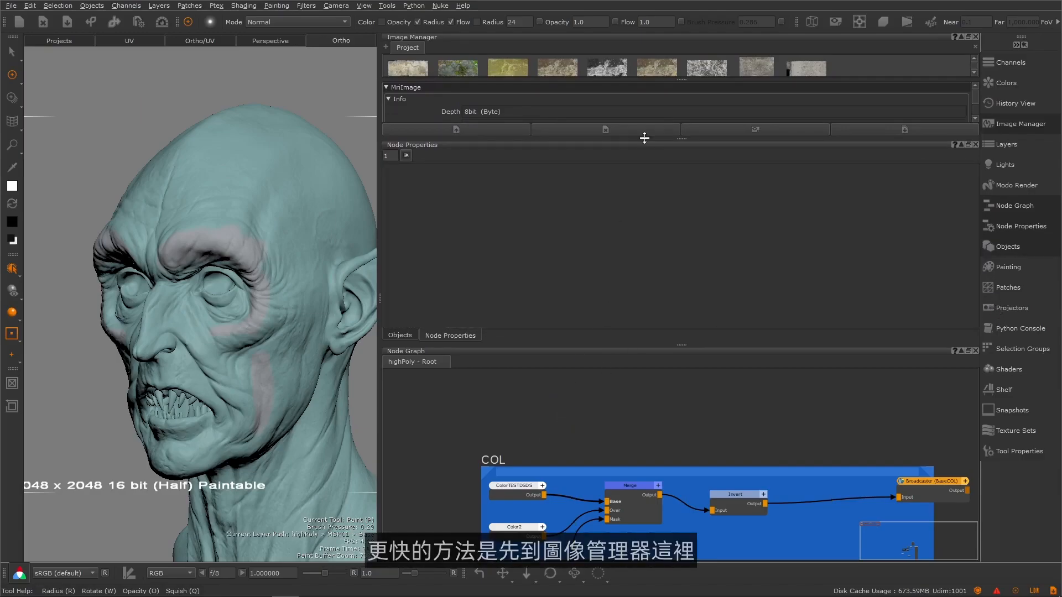
- Make a Triplanar Projection node directly from the green RockMossy image in the Image Manager and open its properties
{"action": "left_click_drag", "start_coordinate": [682, 81], "coordinate": [641, 167]}
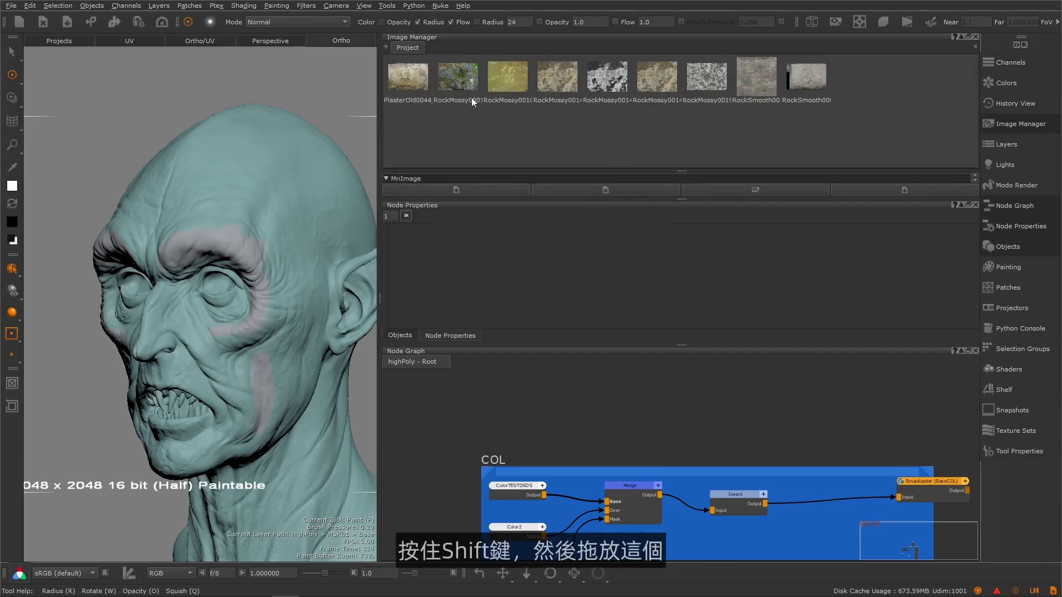
{"action": "left_click_drag", "start_coordinate": [465, 81], "coordinate": [533, 402], "text": "shift"}
{"action": "double_click", "coordinate": [533, 402]}
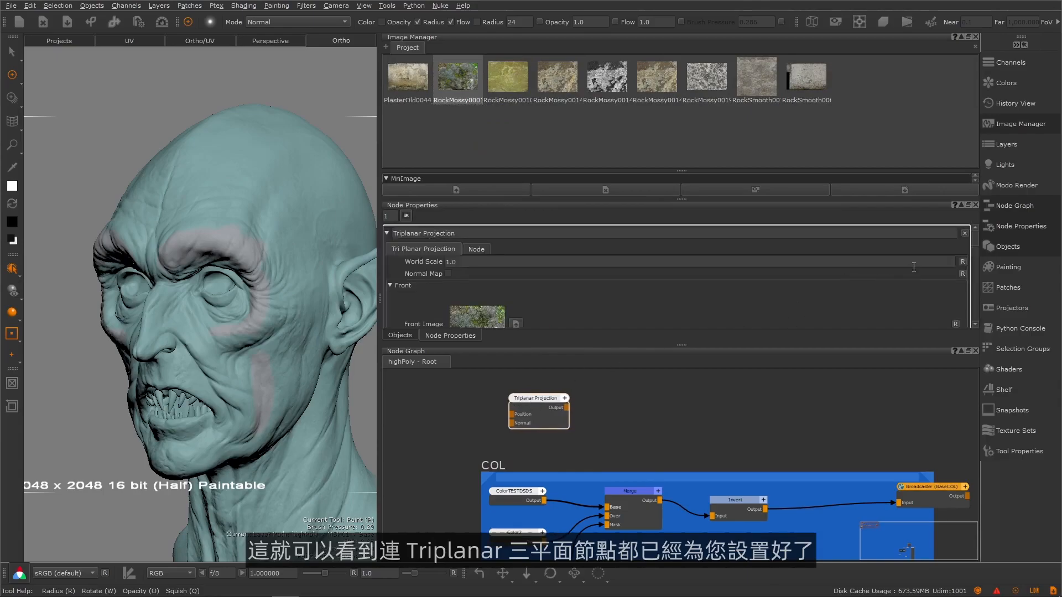
{"action": "left_click_drag", "start_coordinate": [971, 251], "coordinate": [965, 231]}
- Move the Triplanar Projection node into the COL backdrop beside the Merge node and delete the Invert node
{"action": "middle_click_drag", "start_coordinate": [612, 412], "coordinate": [505, 412]}
{"action": "middle_click_drag", "start_coordinate": [577, 410], "coordinate": [556, 390]}
{"action": "left_click_drag", "start_coordinate": [418, 386], "coordinate": [702, 539]}
{"action": "middle_click_drag", "start_coordinate": [662, 517], "coordinate": [672, 426]}
{"action": "left_click_drag", "start_coordinate": [687, 454], "coordinate": [587, 466]}
{"action": "left_click", "coordinate": [609, 430]}
{"action": "key", "text": "Delete"}
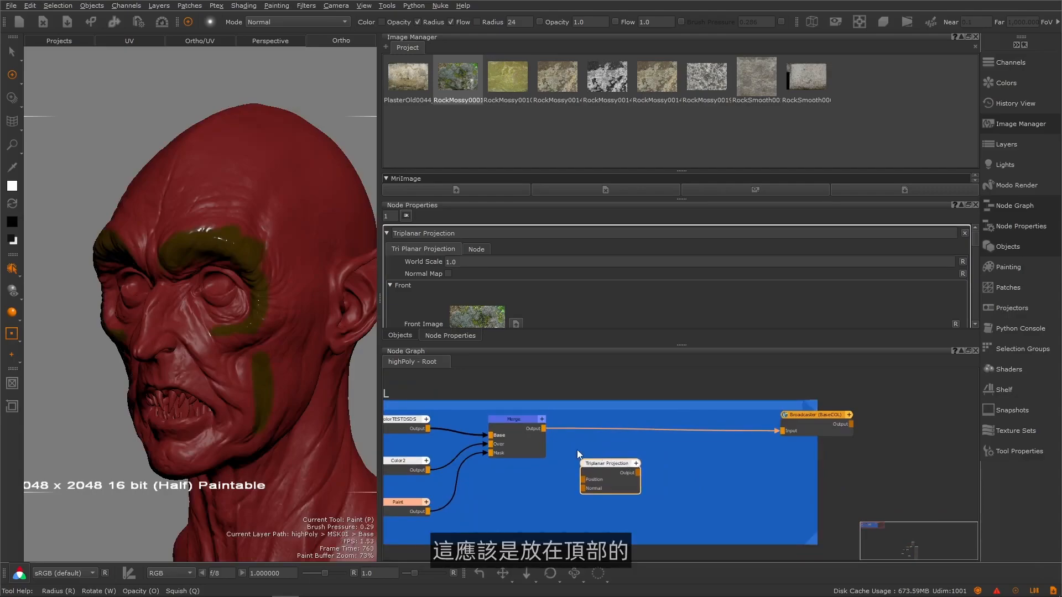
- Merge the Triplanar Projection node over the existing Merge output and check the projected texture on the head
{"action": "left_click", "coordinate": [516, 420]}
{"action": "left_click", "coordinate": [600, 465], "text": "shift"}
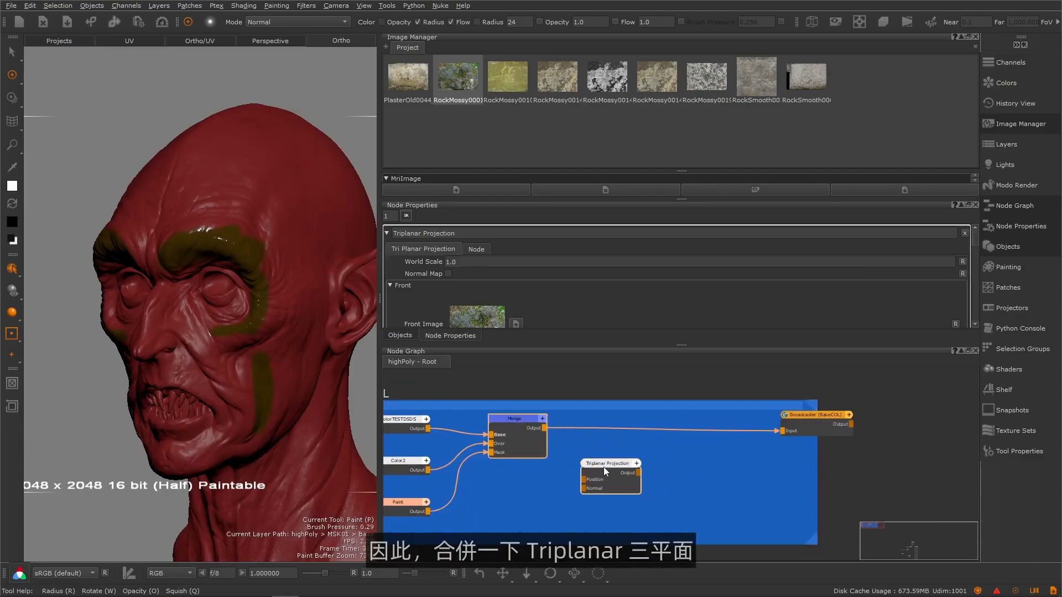
{"action": "left_click", "coordinate": [612, 468]}
{"action": "left_click", "coordinate": [526, 430]}
{"action": "left_click", "coordinate": [610, 466], "text": "shift"}
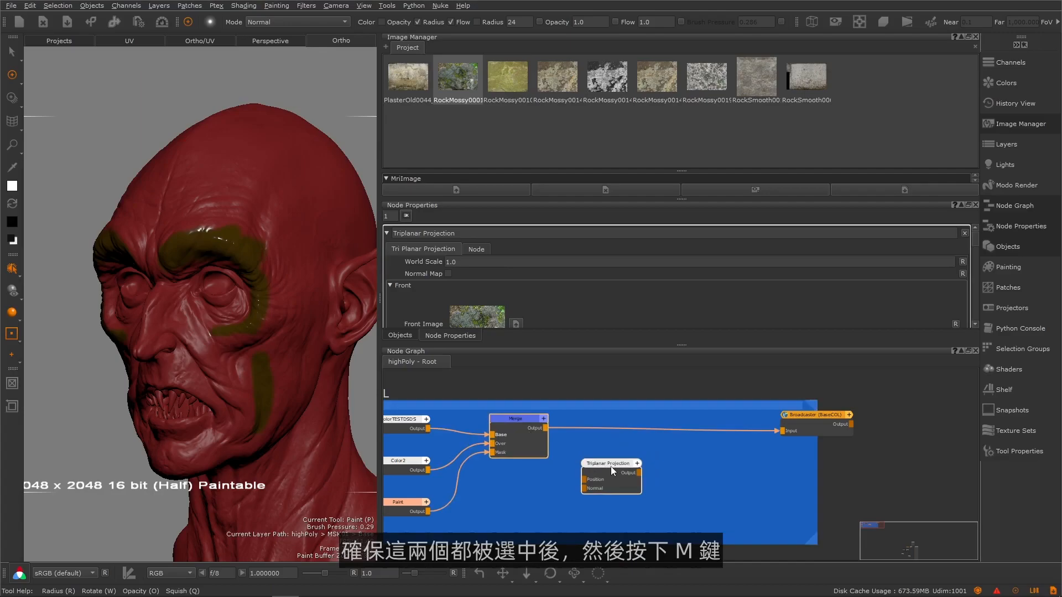
{"action": "key", "text": "m"}
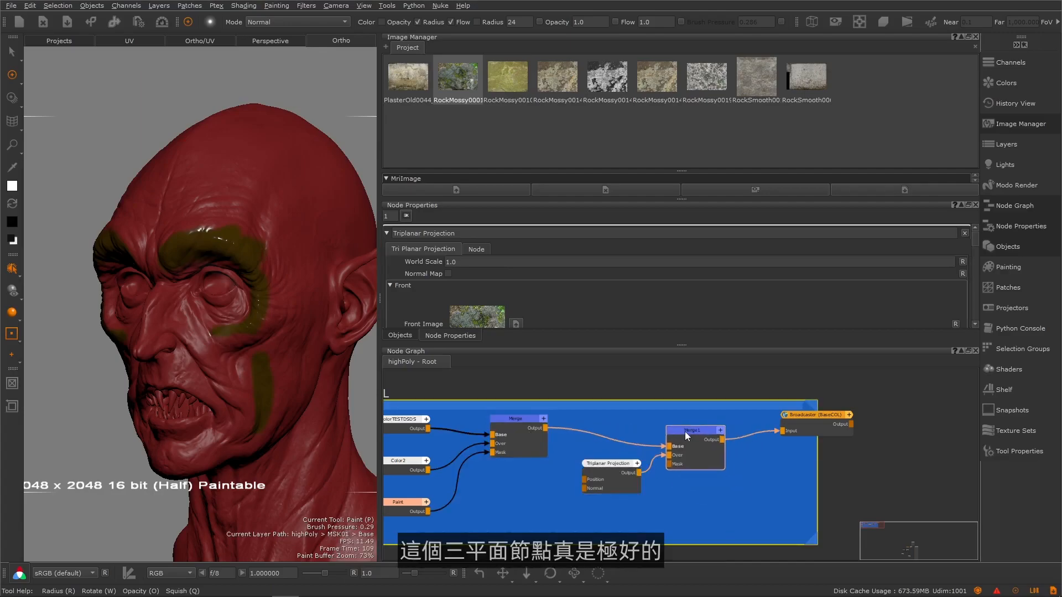
{"action": "left_click_drag", "start_coordinate": [685, 430], "coordinate": [684, 427]}
{"action": "scroll", "coordinate": [311, 307], "scroll_direction": "up", "scroll_amount": 5}
{"action": "scroll", "coordinate": [310, 307], "scroll_direction": "down", "scroll_amount": 3}
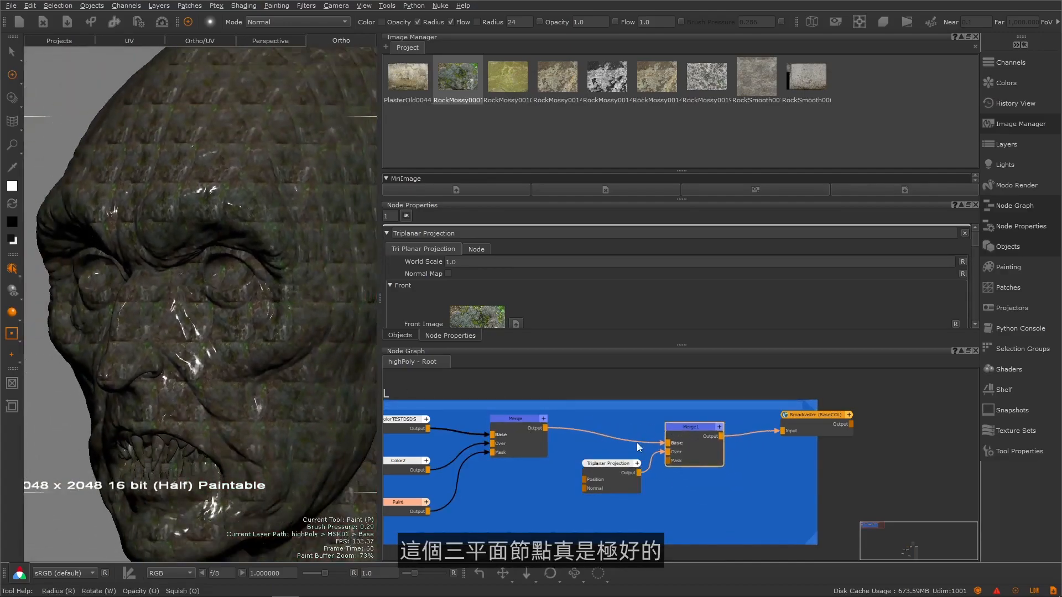
- Try a World Scale of 0.1 on the Triplanar Projection node and set it to 10
{"action": "left_click", "coordinate": [616, 466]}
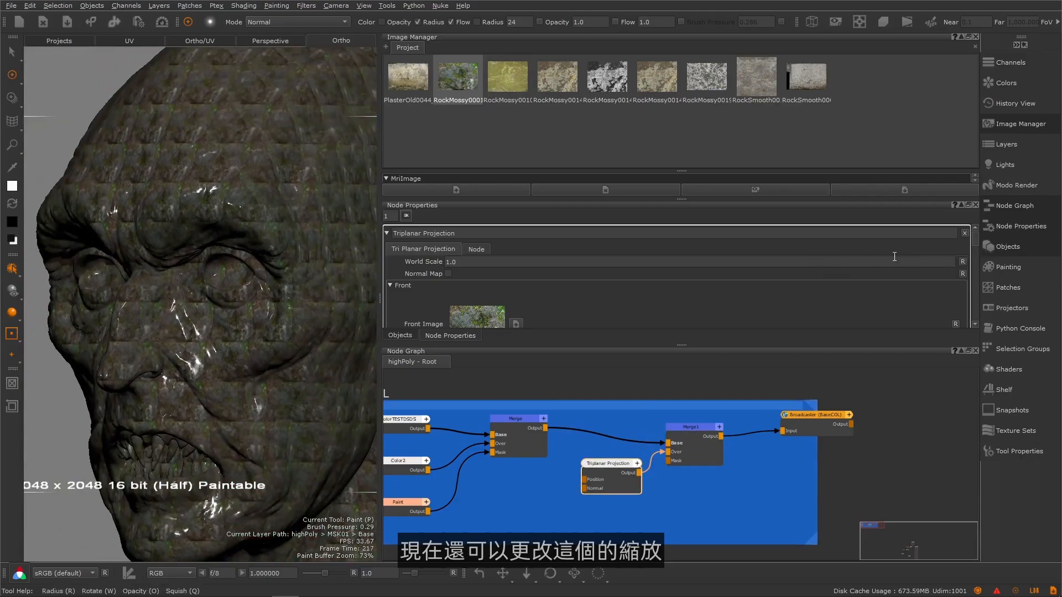
{"action": "left_click", "coordinate": [496, 258]}
{"action": "type", "text": "0.1"}
{"action": "key", "text": "Return"}
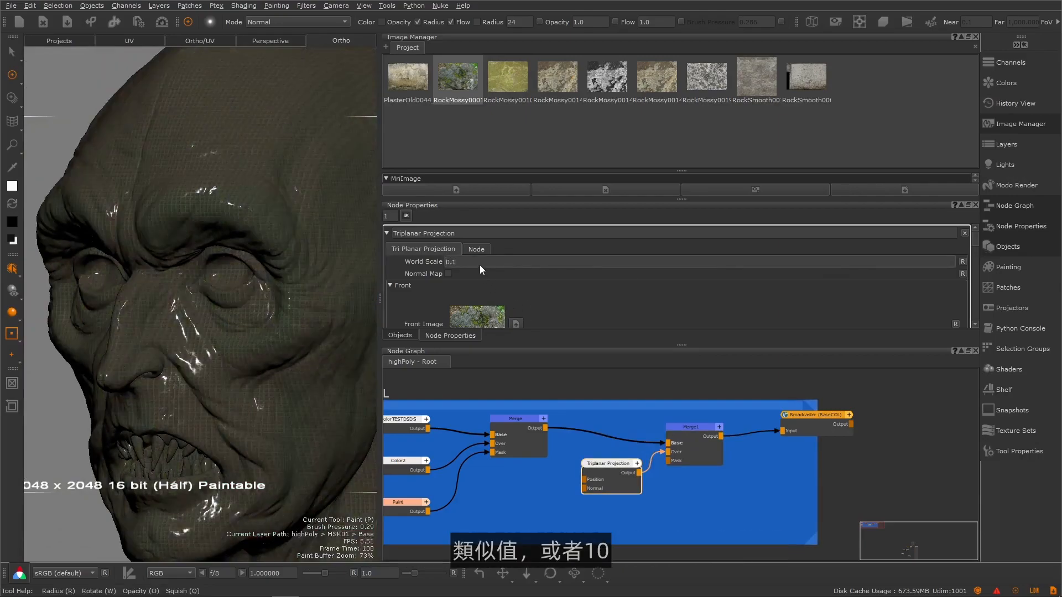
{"action": "type", "text": "10"}
{"action": "key", "text": "Return"}
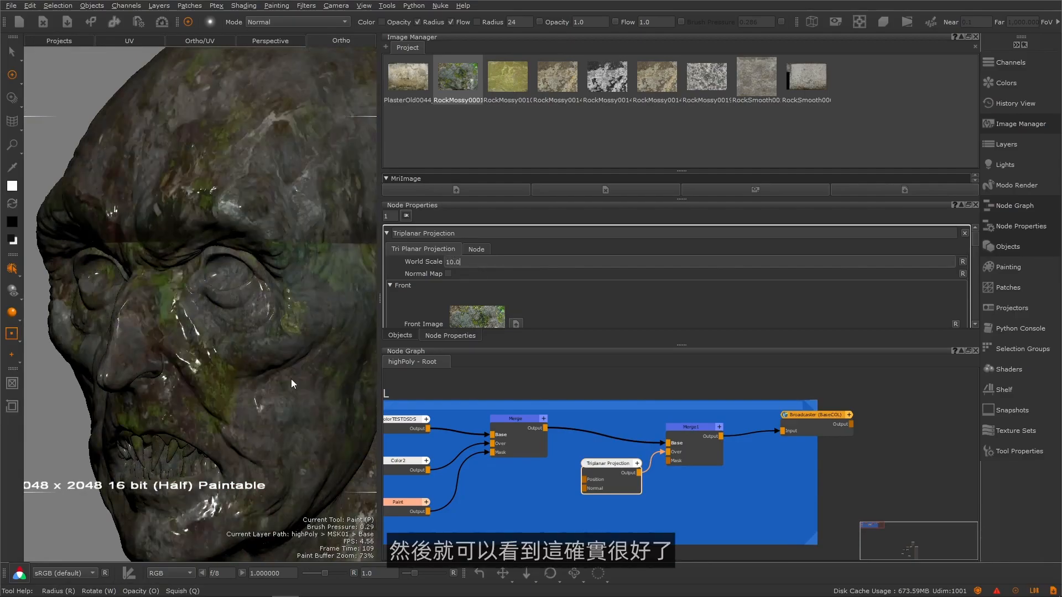
{"action": "mouse_move", "coordinate": [218, 327]}
{"action": "left_mouse_down", "text": "alt"}
{"action": "mouse_move", "coordinate": [304, 316]}
{"action": "mouse_move", "coordinate": [208, 321]}
{"action": "left_mouse_up", "text": "alt"}
- Try a Front Repeat of 0.439 and a Front Angle of 51.986 on the Triplanar Projection node
{"action": "left_click_drag", "start_coordinate": [975, 237], "coordinate": [974, 252]}
{"action": "left_click_drag", "start_coordinate": [755, 246], "coordinate": [715, 246]}
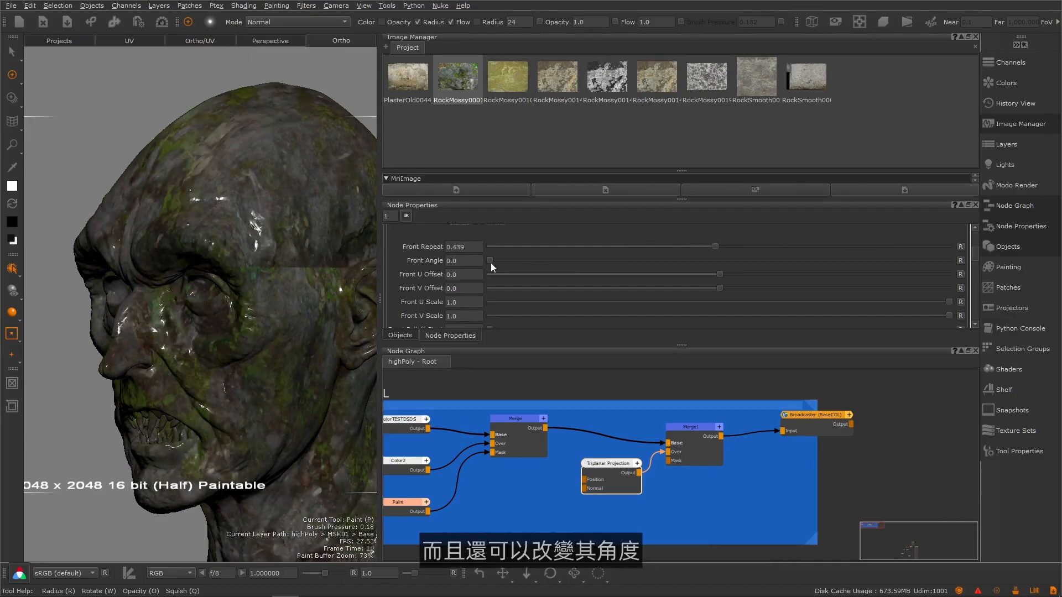
{"action": "left_click_drag", "start_coordinate": [490, 259], "coordinate": [512, 259]}
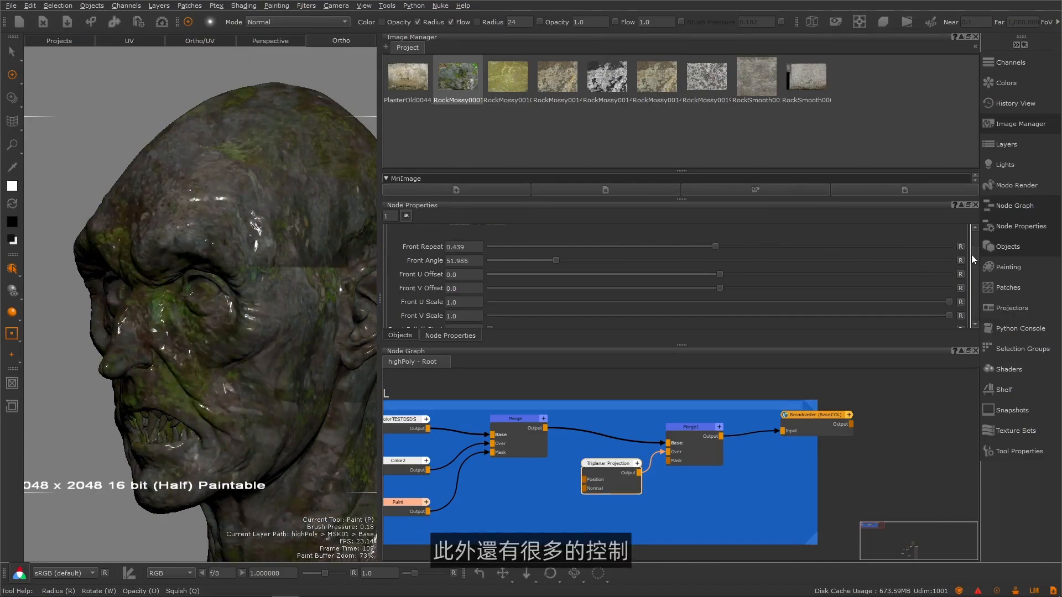
{"action": "scroll", "coordinate": [972, 252], "scroll_direction": "up", "scroll_amount": 2}
{"action": "scroll", "coordinate": [974, 250], "scroll_direction": "down", "scroll_amount": 3}
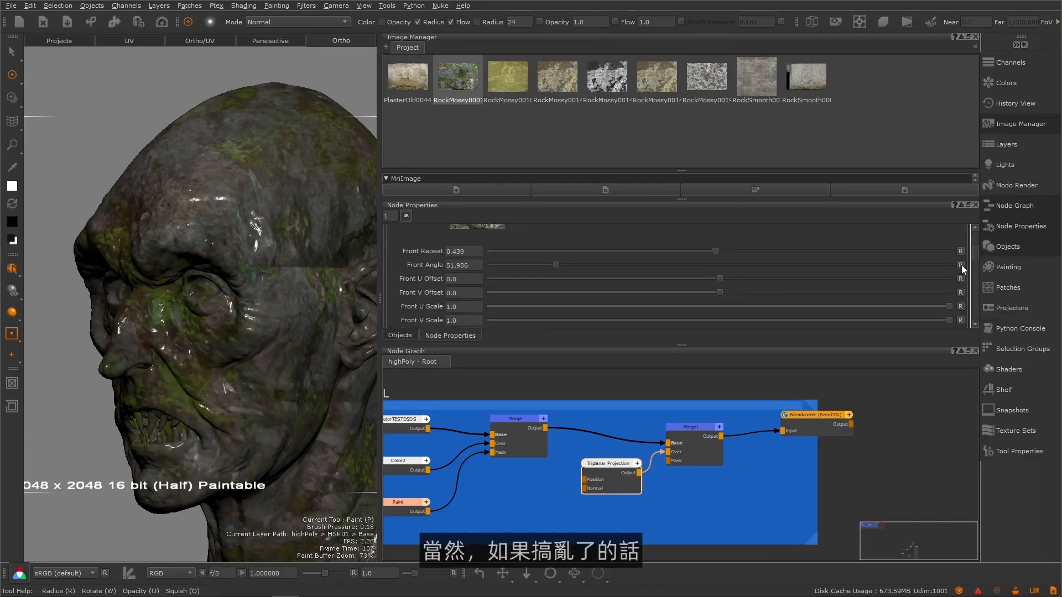
{"action": "scroll", "coordinate": [973, 258], "scroll_direction": "down", "scroll_amount": 3}
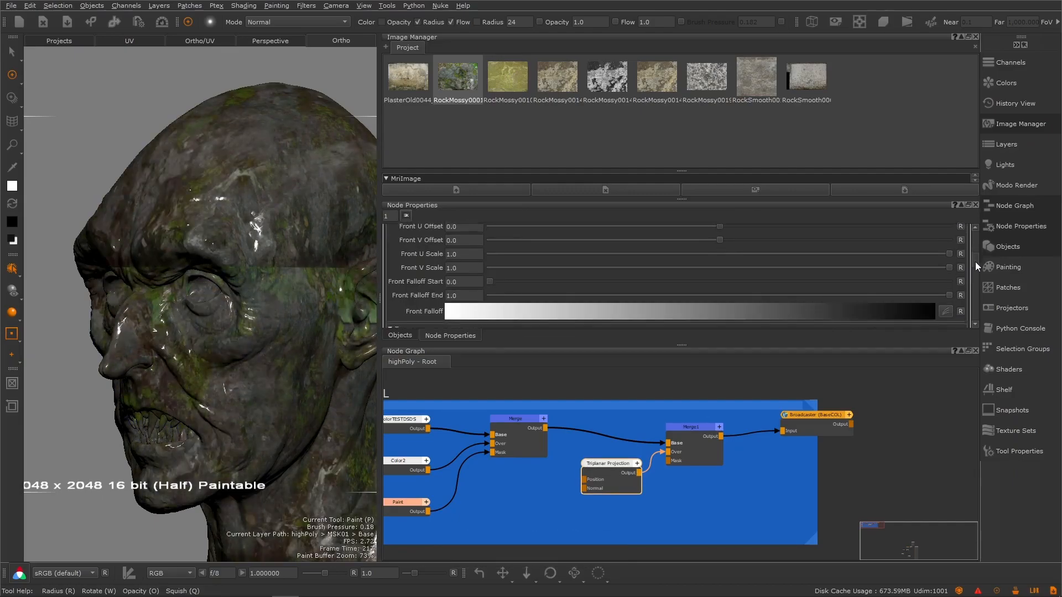
- Assign the first brown RockMossy image as the Top Image and the light RockSmooth image as the Right Image of the triplanar projection
{"action": "mouse_move", "coordinate": [950, 264]}
{"action": "left_mouse_down"}
{"action": "mouse_move", "coordinate": [616, 264]}
{"action": "mouse_move", "coordinate": [950, 265]}
{"action": "mouse_move", "coordinate": [974, 274]}
{"action": "left_mouse_up"}
{"action": "left_click_drag", "start_coordinate": [556, 78], "coordinate": [476, 272]}
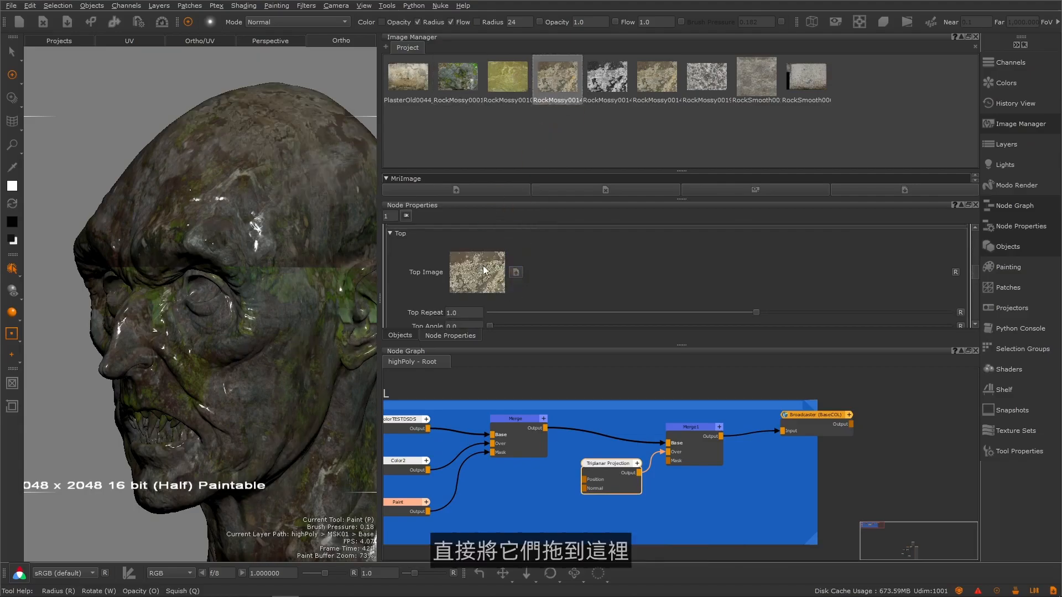
{"action": "left_click_drag", "start_coordinate": [973, 274], "coordinate": [973, 303]}
{"action": "mouse_move", "coordinate": [806, 77]}
{"action": "left_mouse_down"}
{"action": "mouse_move", "coordinate": [531, 258]}
{"action": "mouse_move", "coordinate": [480, 266]}
{"action": "left_mouse_up"}
{"action": "left_click_drag", "start_coordinate": [270, 324], "coordinate": [221, 315], "text": "alt"}
- Create a Tiled node near the Triplanar Projection node and assign the first brown RockMossy image as its Tile Image
{"action": "middle_click_drag", "start_coordinate": [572, 515], "coordinate": [586, 501]}
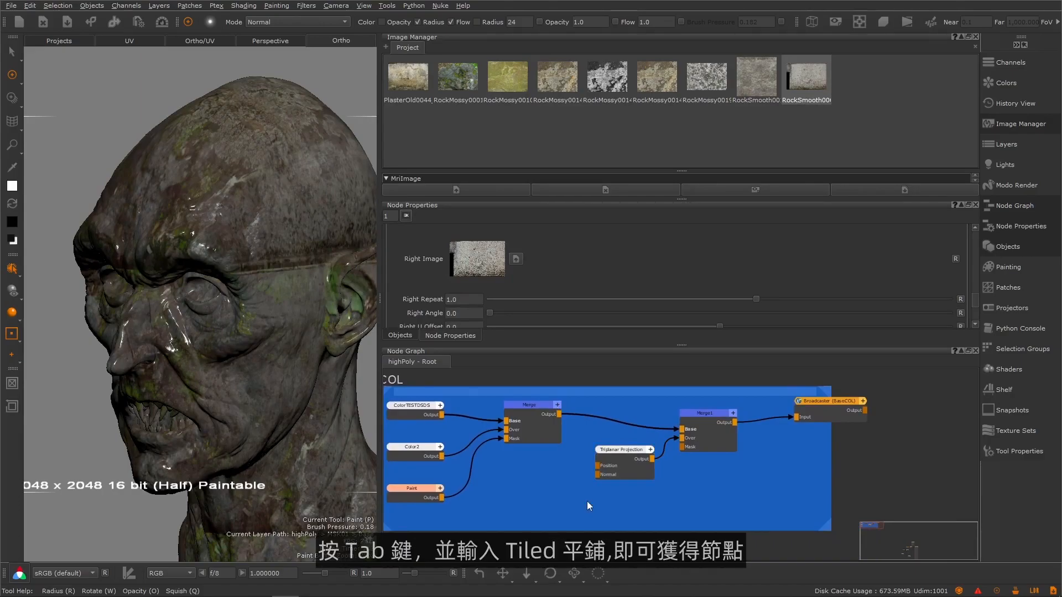
{"action": "key", "text": "Tab"}
{"action": "type", "text": "tile"}
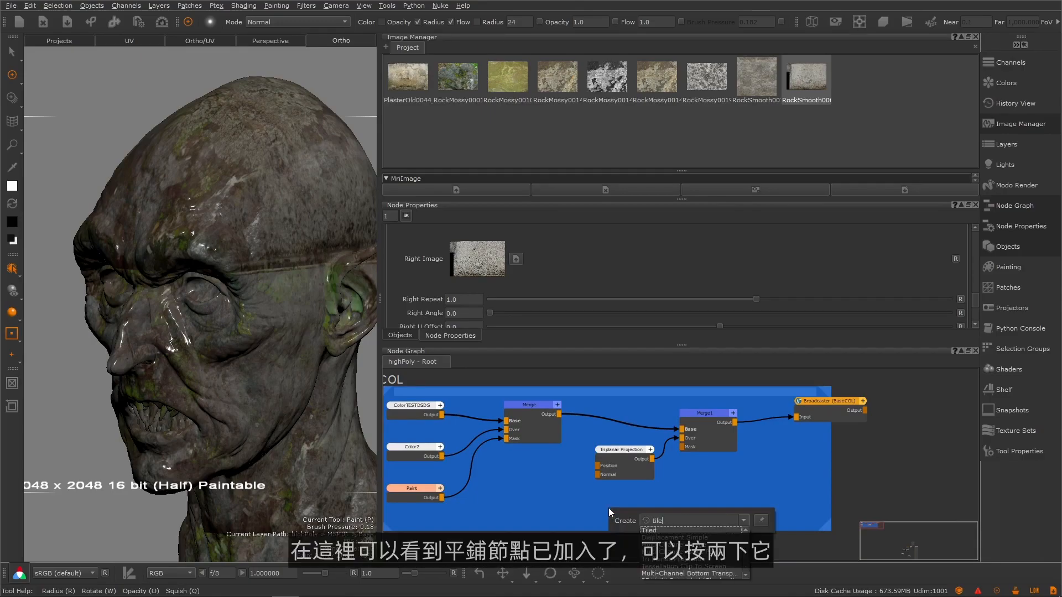
{"action": "key", "text": "Return"}
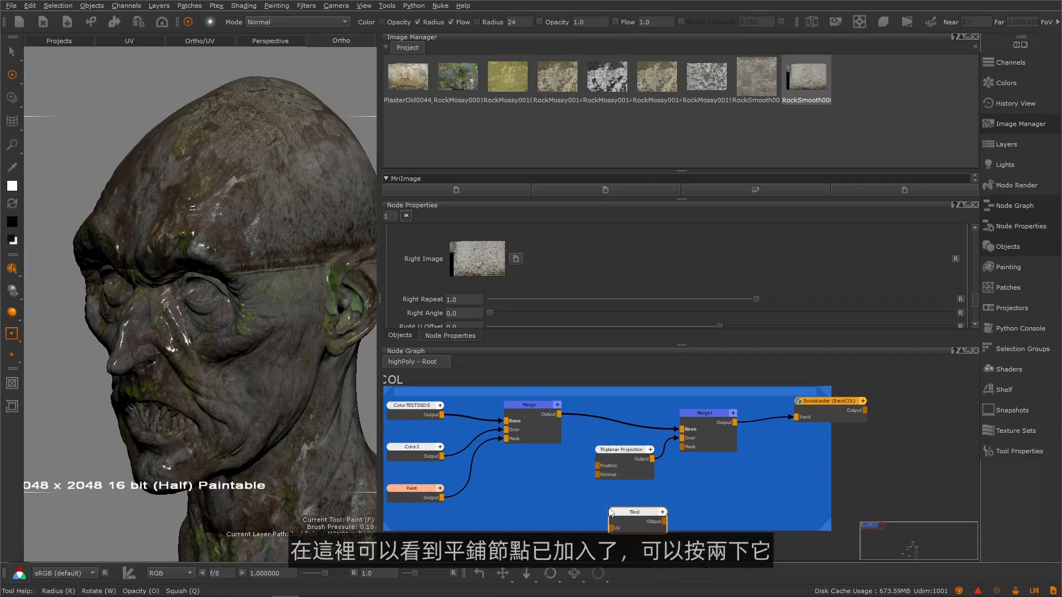
{"action": "double_click", "coordinate": [648, 512]}
{"action": "left_click", "coordinate": [632, 486]}
{"action": "left_click_drag", "start_coordinate": [645, 516], "coordinate": [644, 517]}
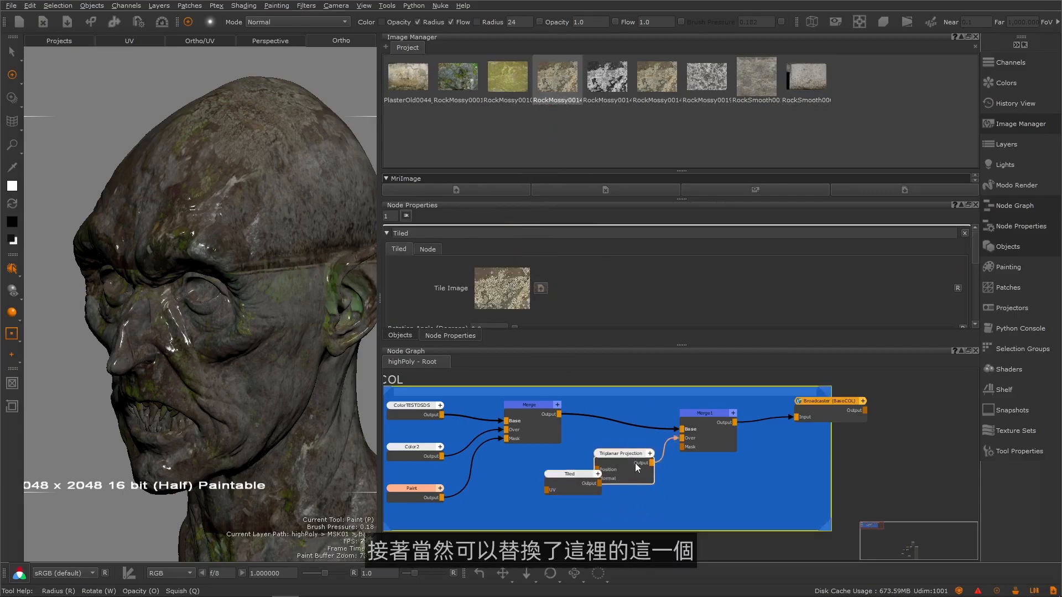
- Delete the Triplanar Projection node and connect the Tiled node to the Over input of Merge1 in its place
{"action": "left_click", "coordinate": [634, 460]}
{"action": "key", "text": "Delete"}
{"action": "left_click_drag", "start_coordinate": [682, 438], "coordinate": [682, 438]}
{"action": "left_click_drag", "start_coordinate": [578, 476], "coordinate": [599, 463]}
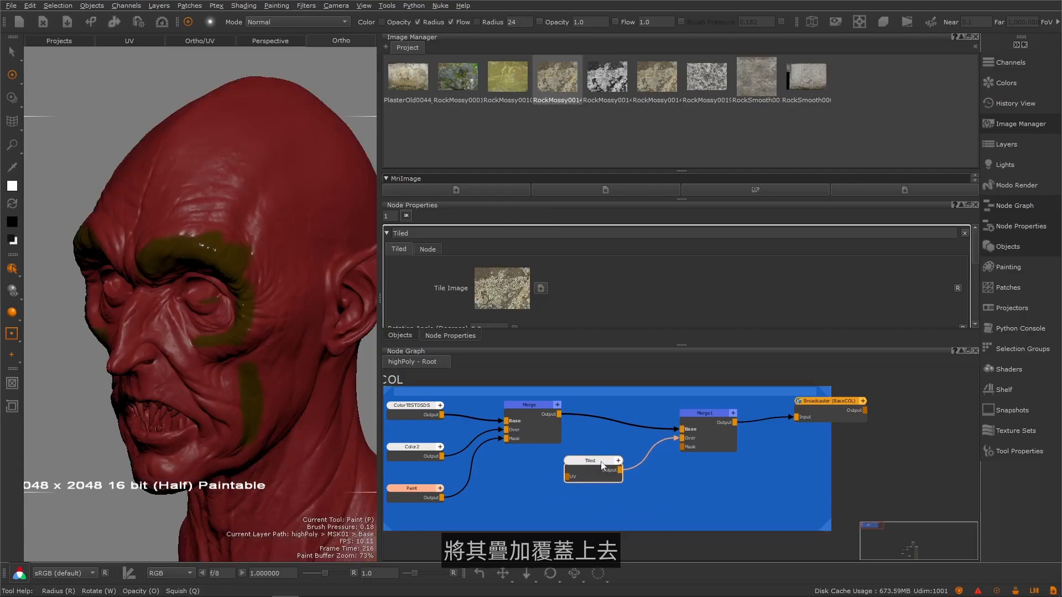
- Examine the tiled rock texture and its seams on the head from several angles and distances
{"action": "left_click_drag", "start_coordinate": [267, 329], "coordinate": [224, 340], "text": "alt"}
{"action": "right_click_drag", "start_coordinate": [224, 309], "coordinate": [259, 276], "text": "alt"}
{"action": "left_click_drag", "start_coordinate": [260, 276], "coordinate": [212, 302], "text": "alt"}
{"action": "right_click_drag", "start_coordinate": [212, 301], "coordinate": [232, 298], "text": "alt"}
{"action": "mouse_move", "coordinate": [232, 299]}
{"action": "left_mouse_down", "text": "alt"}
{"action": "mouse_move", "coordinate": [267, 257]}
{"action": "mouse_move", "coordinate": [279, 259]}
{"action": "left_mouse_up", "text": "alt"}
{"action": "right_click_drag", "start_coordinate": [267, 282], "coordinate": [260, 284], "text": "alt"}
{"action": "left_click_drag", "start_coordinate": [260, 285], "coordinate": [242, 285], "text": "alt"}
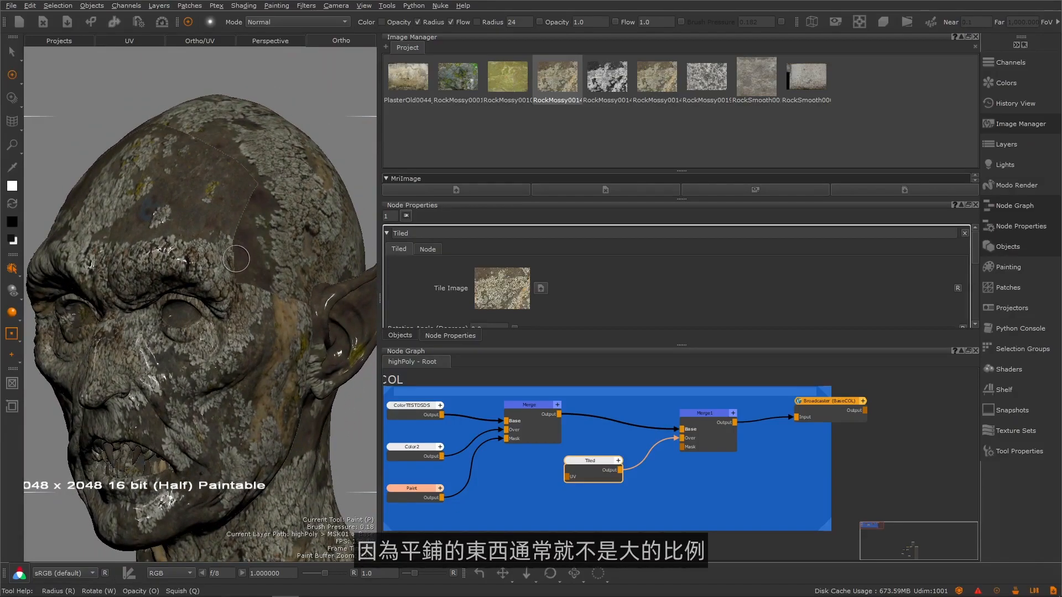
{"action": "mouse_move", "coordinate": [256, 261]}
{"action": "right_mouse_down", "text": "alt"}
{"action": "mouse_move", "coordinate": [317, 251]}
{"action": "mouse_move", "coordinate": [253, 270]}
{"action": "mouse_move", "coordinate": [280, 277]}
{"action": "mouse_move", "coordinate": [225, 272]}
{"action": "mouse_move", "coordinate": [242, 271]}
{"action": "mouse_move", "coordinate": [223, 316]}
{"action": "right_mouse_up", "text": "alt"}
{"action": "left_click_drag", "start_coordinate": [219, 316], "coordinate": [326, 326], "text": "alt"}
- Create two more Tiled nodes directly from the first brown RockMossy image and the grey speckled RockMossy image
{"action": "left_click", "coordinate": [689, 505]}
{"action": "left_click", "coordinate": [420, 279]}
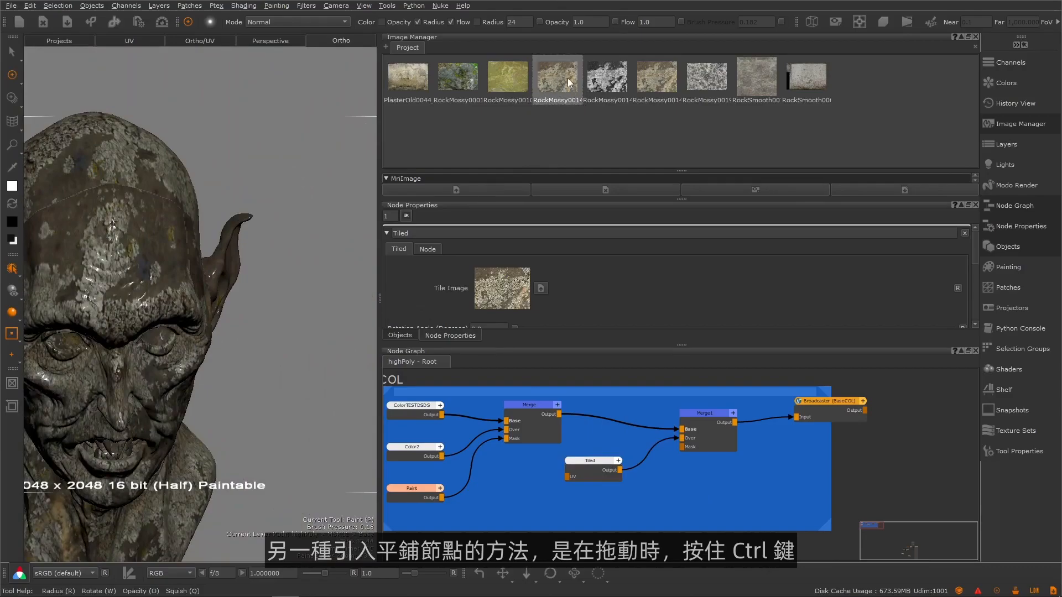
{"action": "left_click_drag", "start_coordinate": [568, 81], "coordinate": [684, 489], "text": "ctrl"}
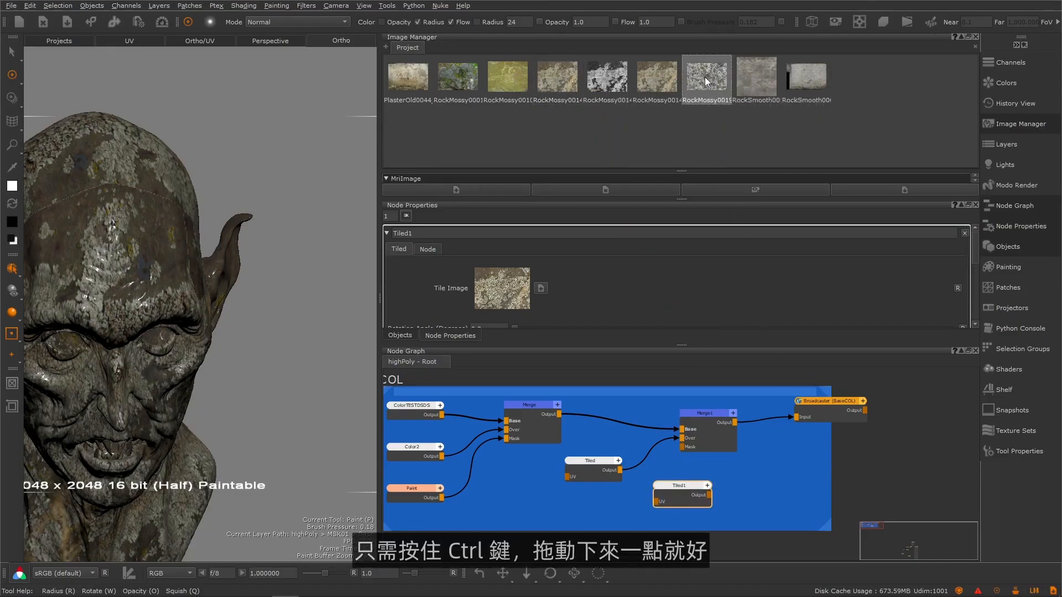
{"action": "left_click_drag", "start_coordinate": [707, 77], "coordinate": [534, 492], "text": "ctrl"}
{"action": "double_click", "coordinate": [676, 487]}
- Rotate the tile image of the connected Tiled node and set its U Repeat and V Repeat to 2.678
{"action": "double_click", "coordinate": [591, 465]}
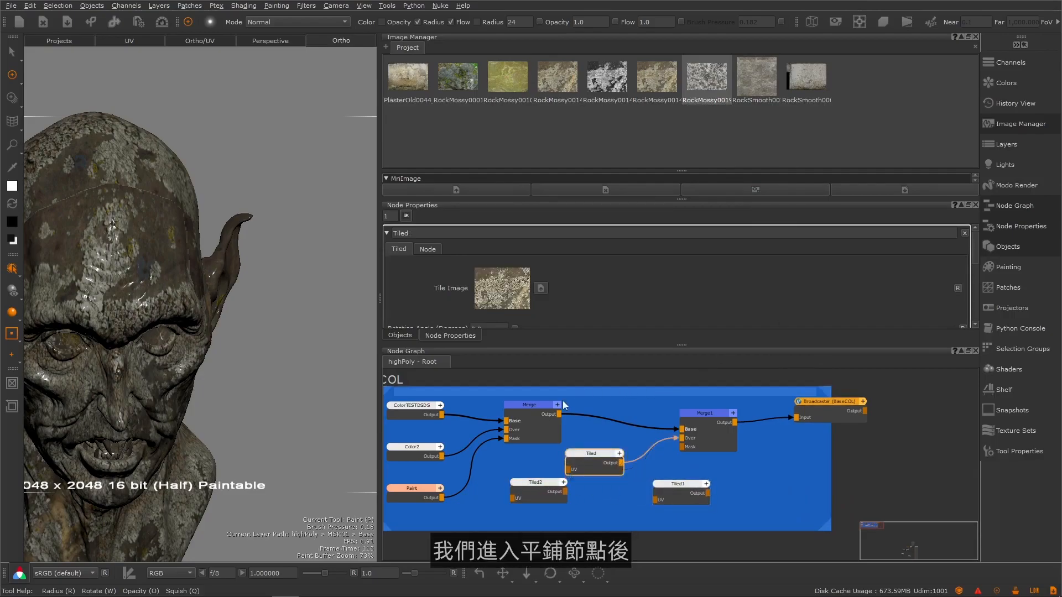
{"action": "scroll", "coordinate": [972, 248], "scroll_direction": "down", "scroll_amount": 1}
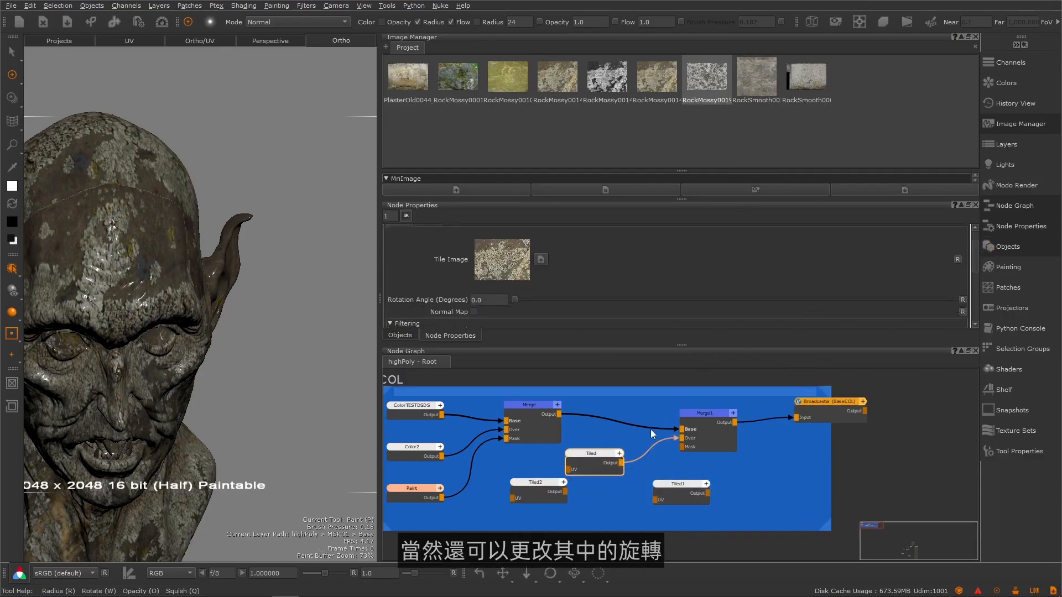
{"action": "left_click_drag", "start_coordinate": [519, 300], "coordinate": [578, 293]}
{"action": "left_click_drag", "start_coordinate": [974, 255], "coordinate": [973, 283]}
{"action": "left_click_drag", "start_coordinate": [767, 274], "coordinate": [812, 272]}
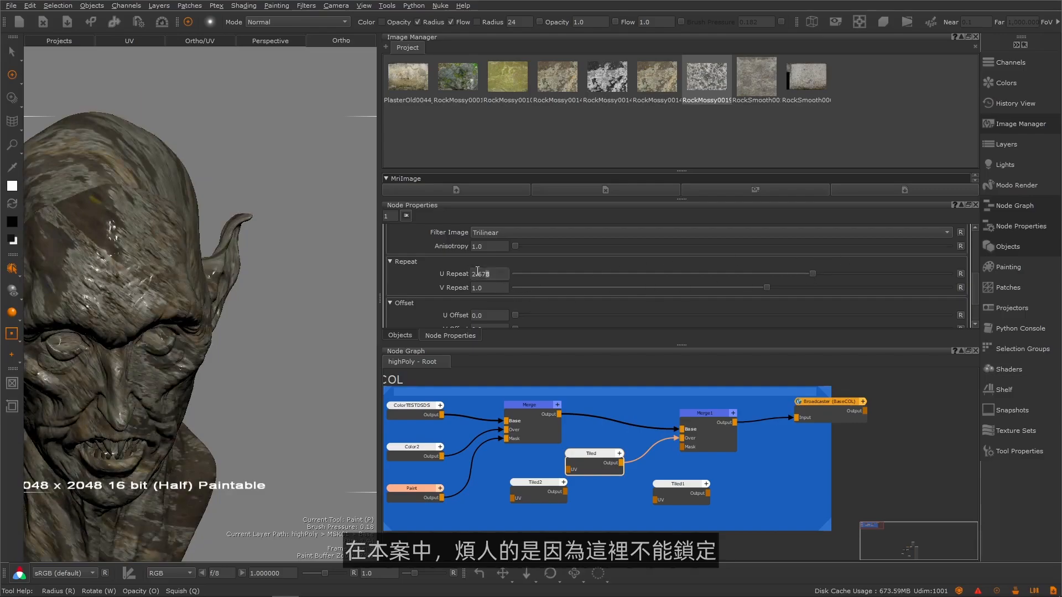
{"action": "key", "text": "Return"}
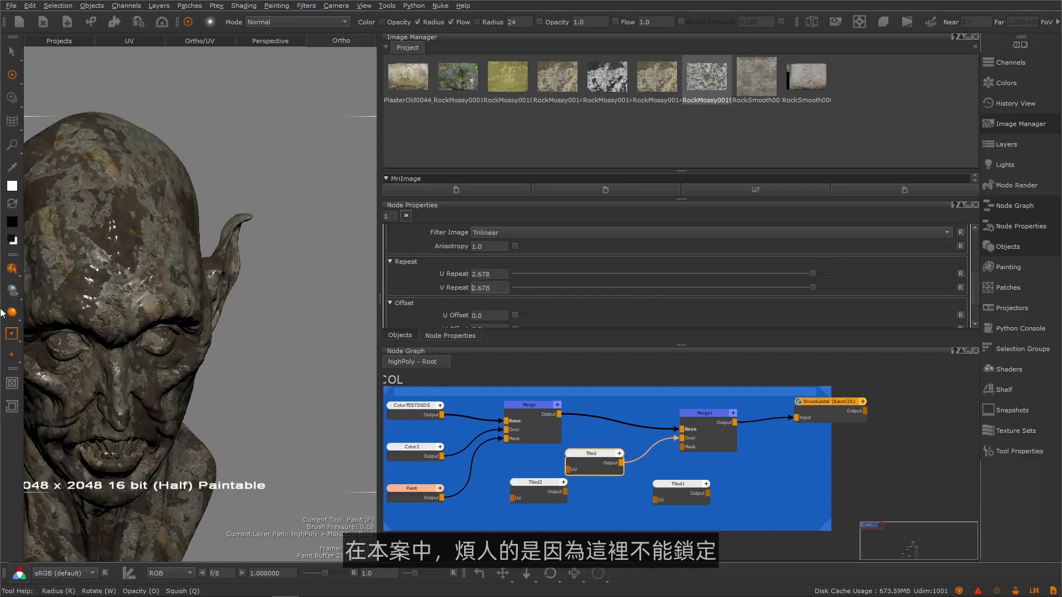
- Set U Repeat and V Repeat of the Tiled node to 5.717 and its U Offset to 0.15
{"action": "left_click_drag", "start_coordinate": [814, 273], "coordinate": [848, 273]}
{"action": "key", "text": "Return"}
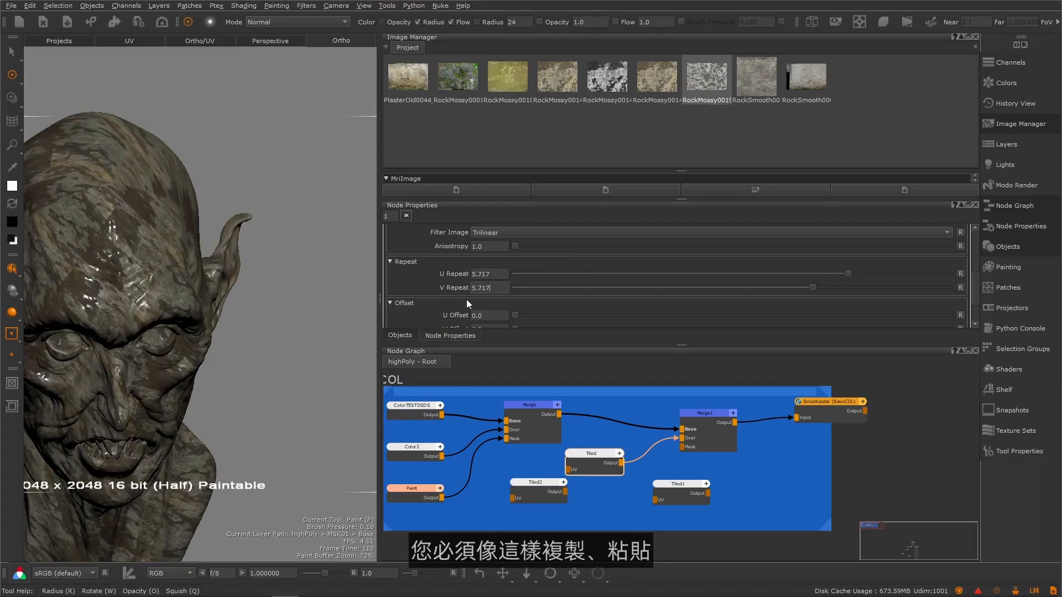
{"action": "key", "text": "Return"}
{"action": "left_click_drag", "start_coordinate": [516, 314], "coordinate": [580, 299]}
- Examine the denser tiling on the side of the head and close up on the forehead
{"action": "left_click_drag", "start_coordinate": [177, 304], "coordinate": [86, 314], "text": "alt"}
{"action": "middle_click_drag", "start_coordinate": [242, 301], "coordinate": [212, 300], "text": "alt"}
{"action": "mouse_move", "coordinate": [180, 274]}
{"action": "left_mouse_down", "text": "alt"}
{"action": "mouse_move", "coordinate": [214, 292]}
{"action": "mouse_move", "coordinate": [206, 285]}
{"action": "mouse_move", "coordinate": [240, 327]}
{"action": "left_mouse_up", "text": "alt"}
{"action": "right_click_drag", "start_coordinate": [240, 327], "coordinate": [242, 293], "text": "alt"}
{"action": "middle_click_drag", "start_coordinate": [242, 293], "coordinate": [262, 377], "text": "alt"}
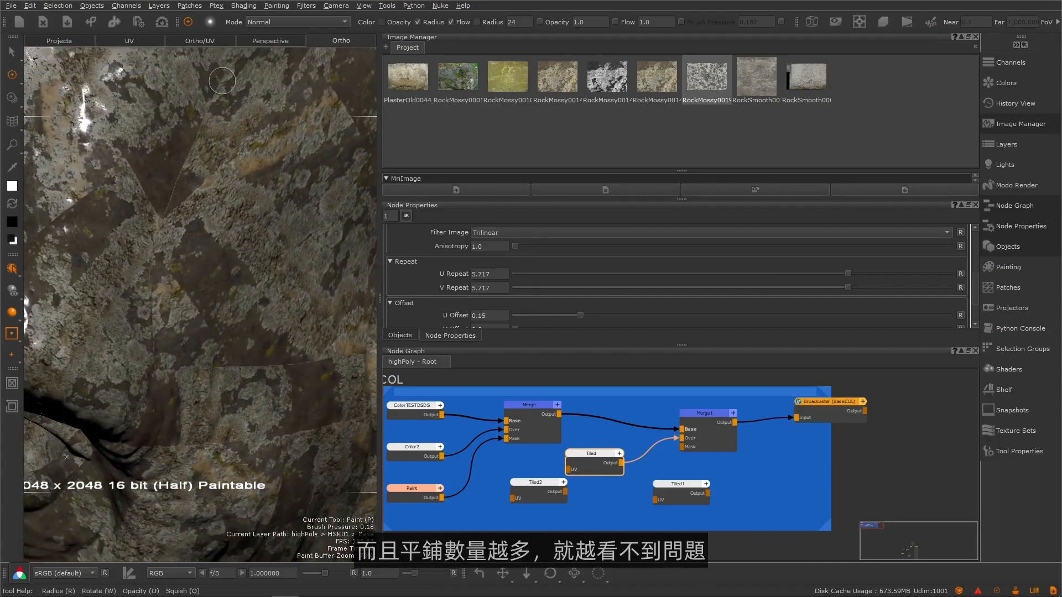
{"action": "right_click_drag", "start_coordinate": [238, 271], "coordinate": [202, 288], "text": "alt"}
{"action": "mouse_move", "coordinate": [202, 288]}
{"action": "left_mouse_down", "text": "alt"}
{"action": "mouse_move", "coordinate": [166, 290]}
{"action": "mouse_move", "coordinate": [190, 312]}
{"action": "mouse_move", "coordinate": [223, 293]}
{"action": "left_mouse_up", "text": "alt"}
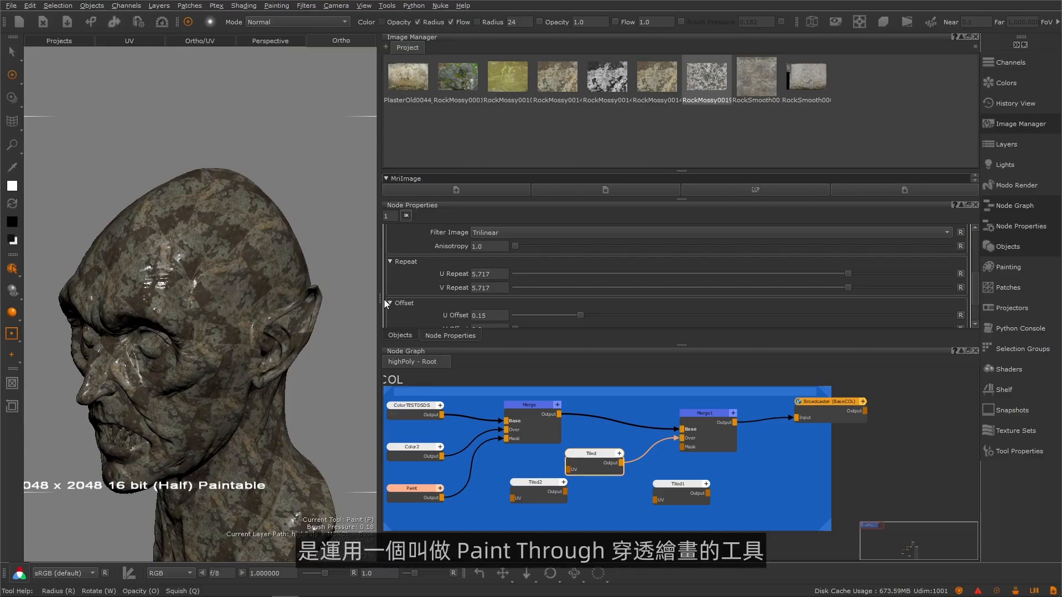
- Widen the viewport beside the node panels, enlarge the paint buffer, and return to the Paint tool
{"action": "left_click_drag", "start_coordinate": [378, 300], "coordinate": [460, 299]}
{"action": "key", "text": "z"}
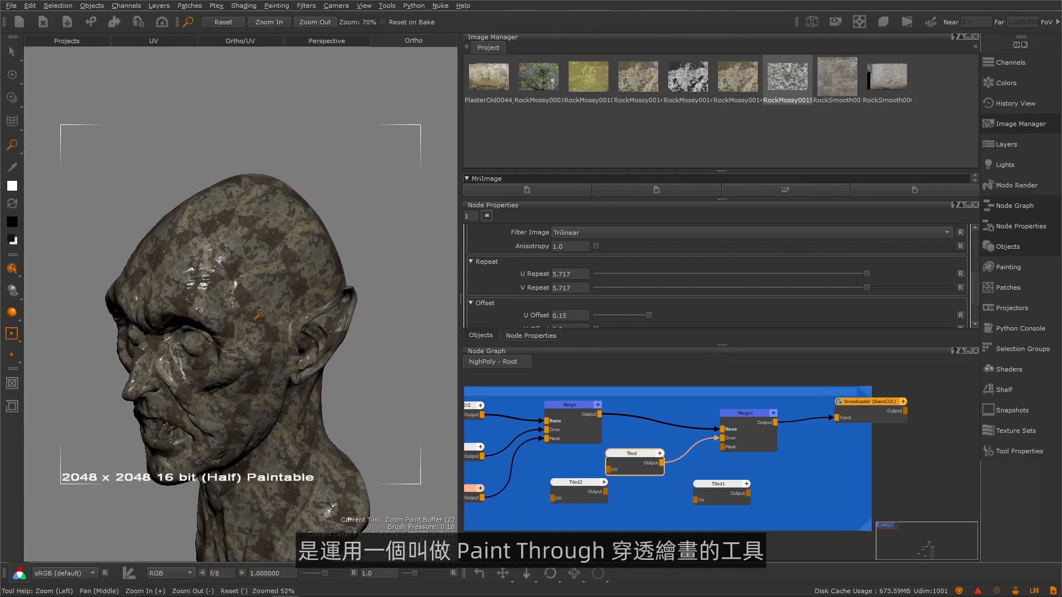
{"action": "left_click_drag", "start_coordinate": [337, 288], "coordinate": [338, 284]}
{"action": "key", "text": "p"}
{"action": "middle_click_drag", "start_coordinate": [283, 332], "coordinate": [296, 301], "text": "alt"}
- Remove the two unconnected nodes Tiled1 and Tiled2 from the node graph
{"action": "left_click_drag", "start_coordinate": [726, 488], "coordinate": [697, 497]}
{"action": "key", "text": "ctrl+x"}
{"action": "left_click_drag", "start_coordinate": [588, 488], "coordinate": [584, 490]}
{"action": "key", "text": "ctrl+x"}
- Move Merge1 and the BaseCOL Broadcaster apart to leave room for more nodes between them
{"action": "middle_click_drag", "start_coordinate": [749, 431], "coordinate": [673, 447]}
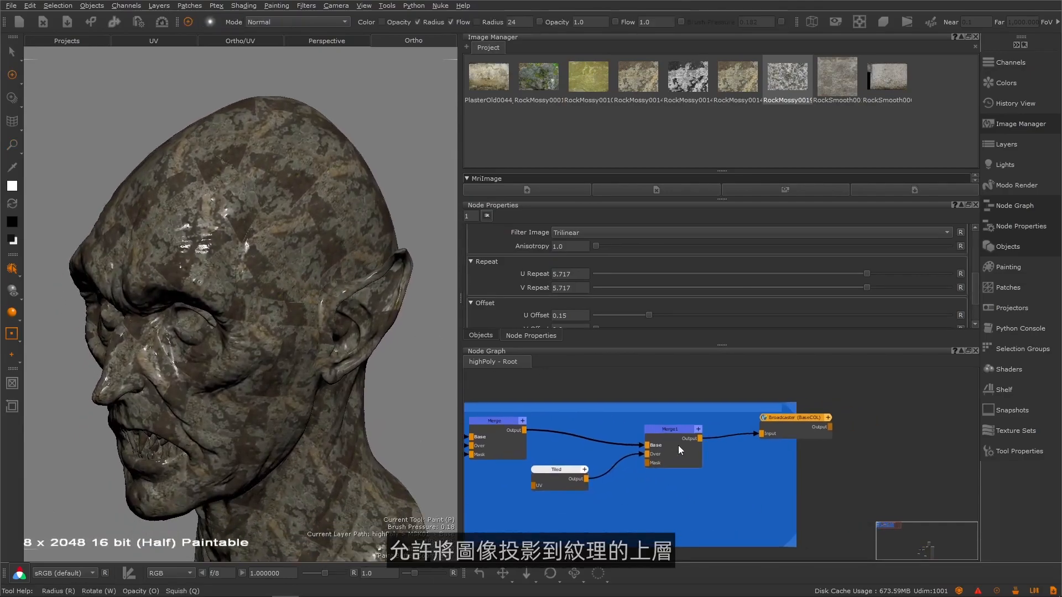
{"action": "left_click_drag", "start_coordinate": [777, 419], "coordinate": [762, 419]}
{"action": "left_click_drag", "start_coordinate": [667, 428], "coordinate": [631, 428]}
{"action": "left_click_drag", "start_coordinate": [763, 419], "coordinate": [837, 418]}
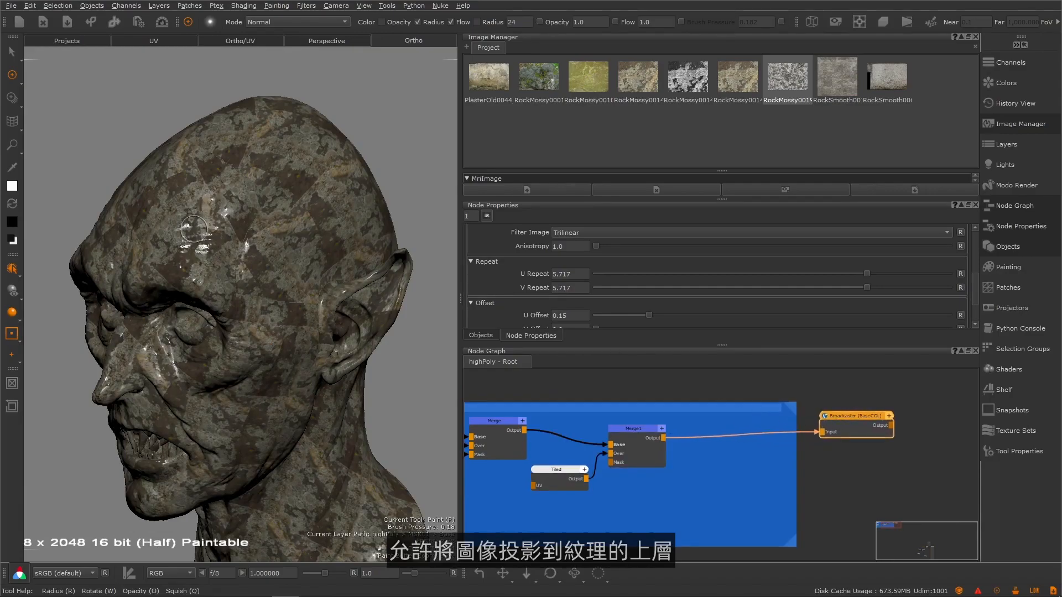
- Add a transparent 2048 x 2048 8bit Paint node with sRGB colorspace and without scalar data
{"action": "left_click", "coordinate": [672, 485]}
{"action": "key", "text": "p"}
{"action": "left_click", "coordinate": [498, 347]}
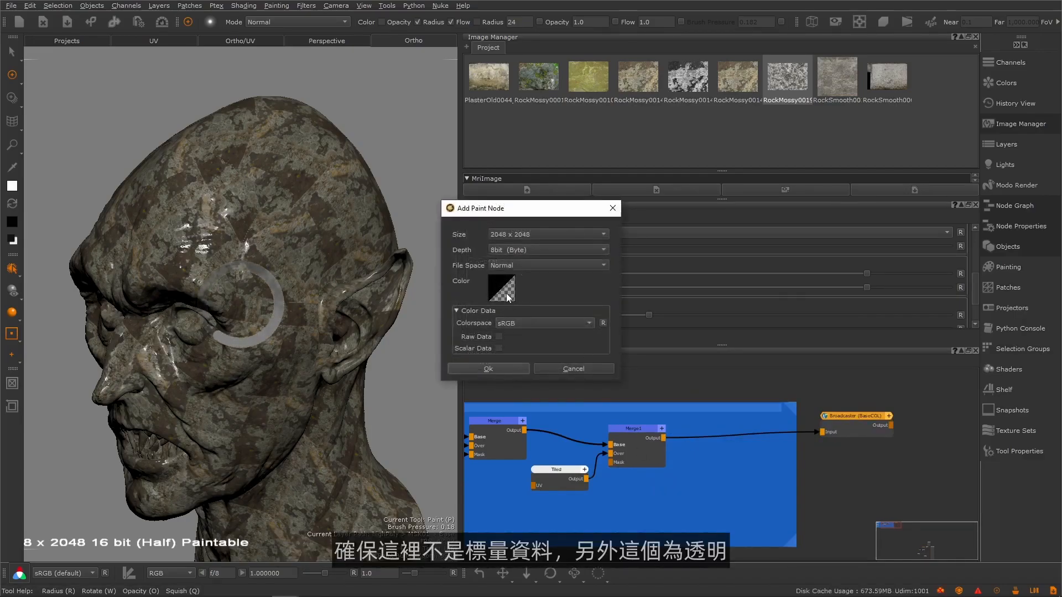
{"action": "left_click", "coordinate": [488, 369]}
- Merge the new Paint node over Merge1's output ahead of the Broadcaster, swapping the Merge inputs so the paint feeds Over
{"action": "left_click", "coordinate": [734, 476]}
{"action": "left_click", "coordinate": [652, 436], "text": "shift"}
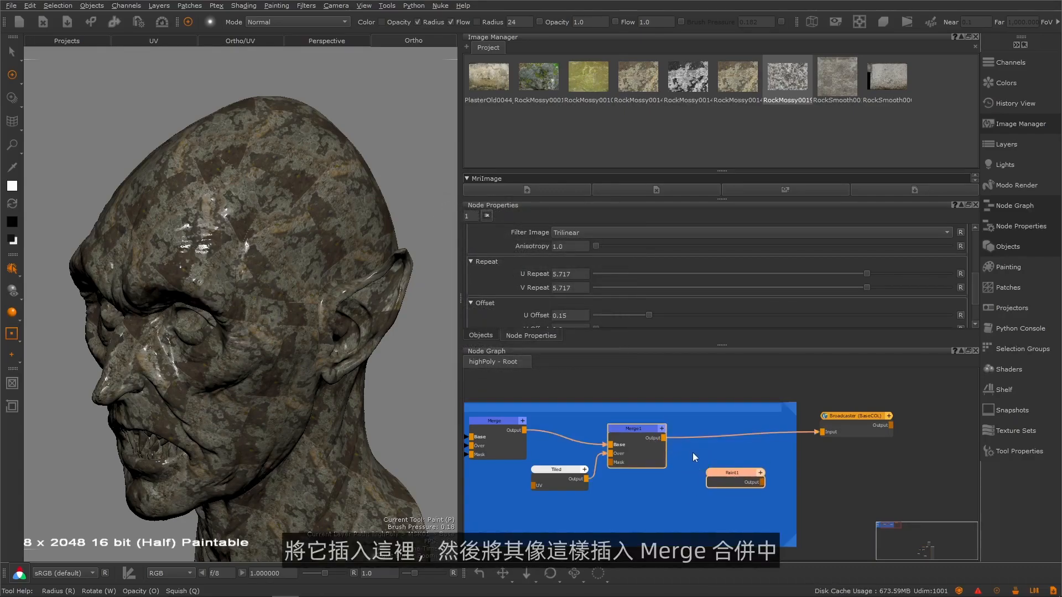
{"action": "key", "text": "m"}
{"action": "mouse_move", "coordinate": [744, 476]}
{"action": "left_mouse_down"}
{"action": "mouse_move", "coordinate": [668, 517]}
{"action": "mouse_move", "coordinate": [668, 507]}
{"action": "left_mouse_up"}
{"action": "left_click", "coordinate": [741, 437]}
{"action": "key", "text": "shift+x"}
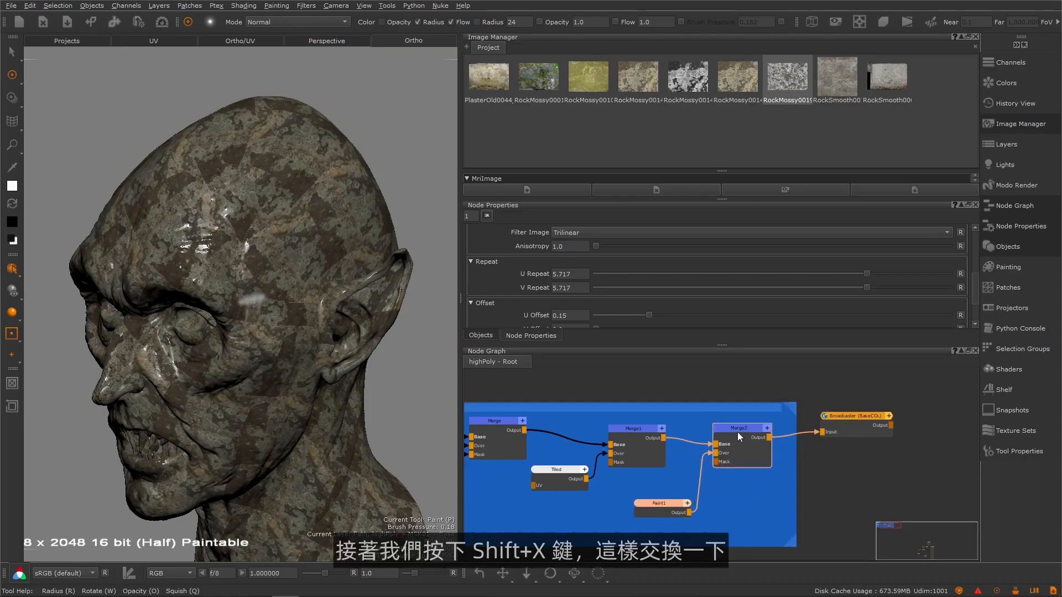
- Select Paint1 as the paint target, shrink the paint buffer, and load the first brown RockMossy image into Paint Through
{"action": "left_click", "coordinate": [685, 503]}
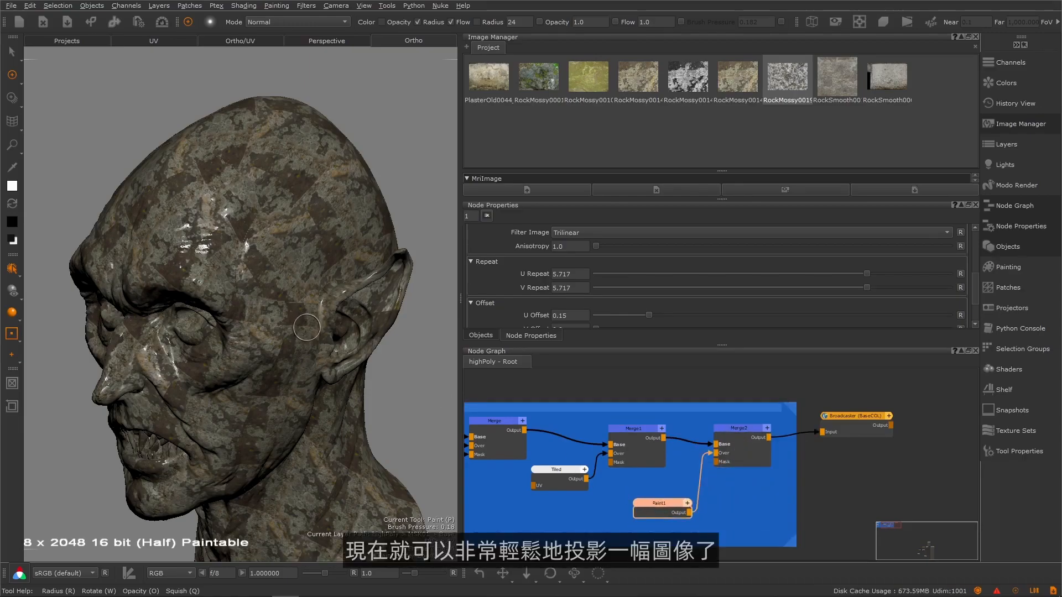
{"action": "key", "text": "z"}
{"action": "mouse_move", "coordinate": [314, 298]}
{"action": "left_mouse_down"}
{"action": "mouse_move", "coordinate": [271, 297]}
{"action": "mouse_move", "coordinate": [286, 295]}
{"action": "left_mouse_up"}
{"action": "key", "text": "p"}
{"action": "left_click", "coordinate": [636, 81]}
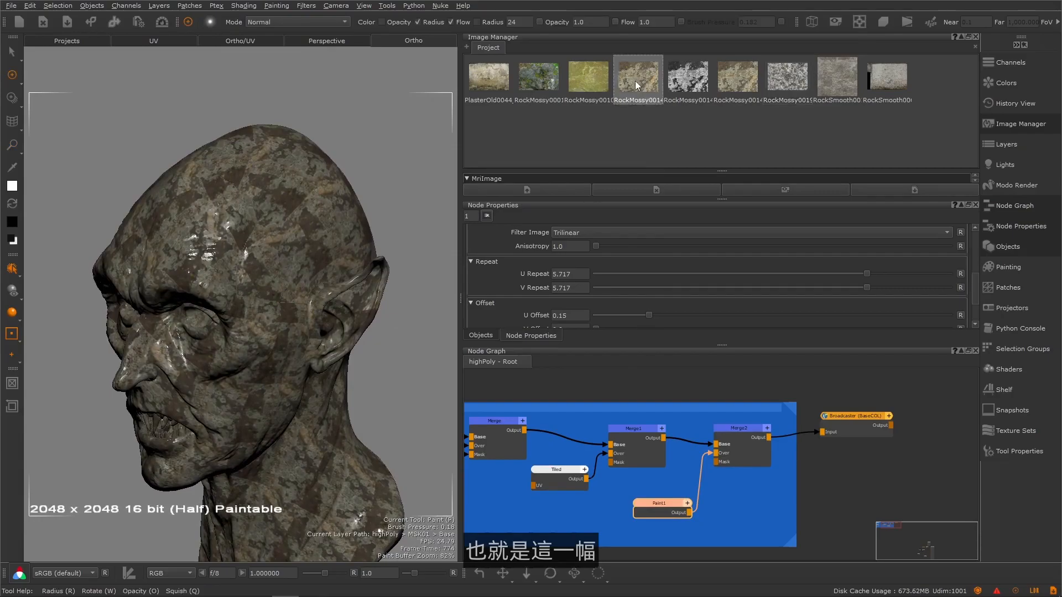
{"action": "mouse_move", "coordinate": [669, 74]}
{"action": "left_mouse_down"}
{"action": "mouse_move", "coordinate": [243, 323]}
{"action": "mouse_move", "coordinate": [260, 281]}
{"action": "left_mouse_up"}
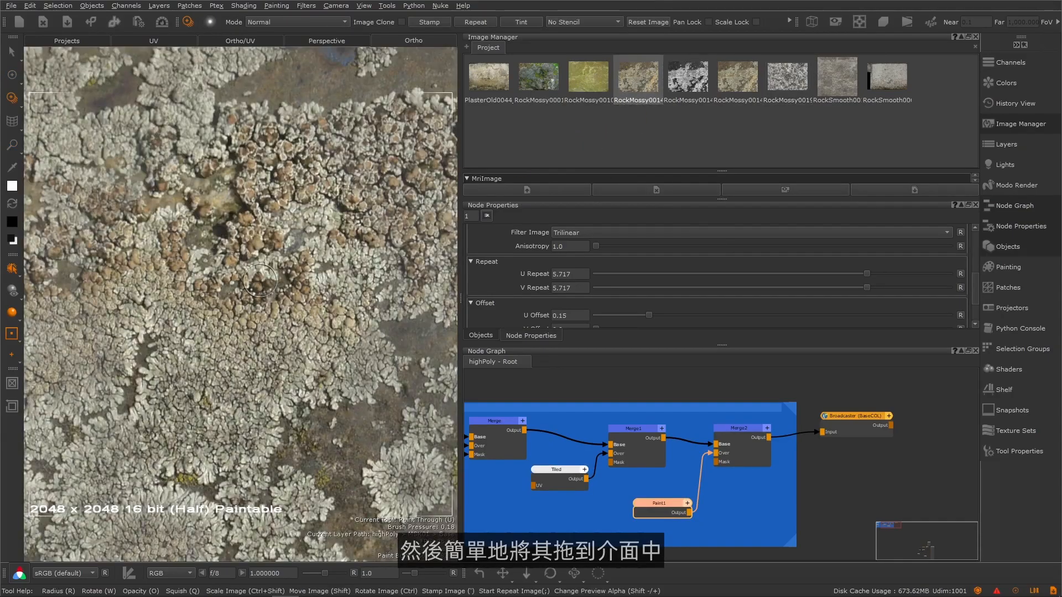
{"action": "left_click", "coordinate": [12, 98]}
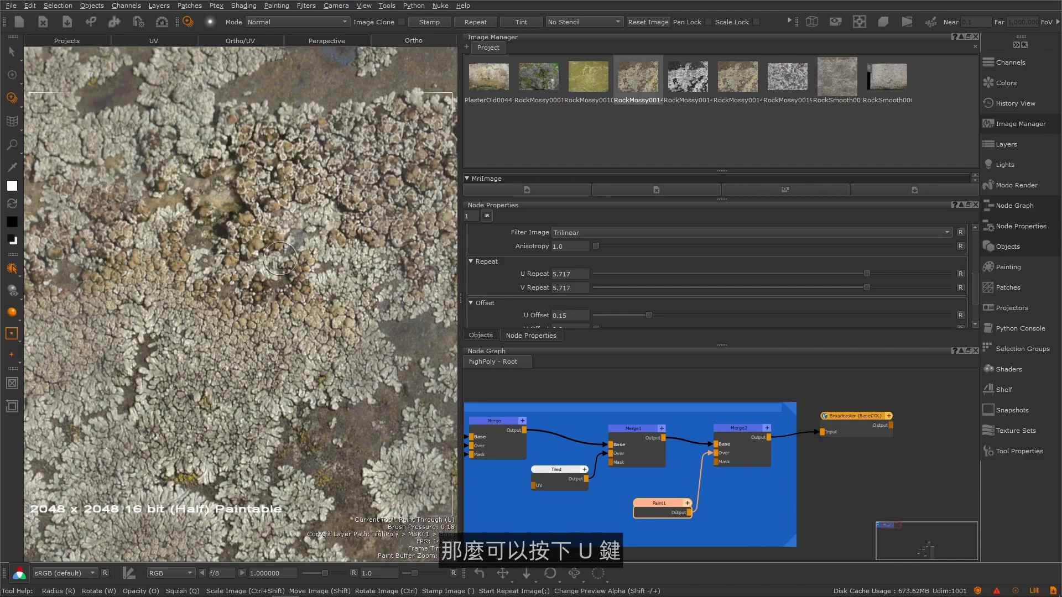
{"action": "key", "text": "p"}
{"action": "key", "text": "u"}
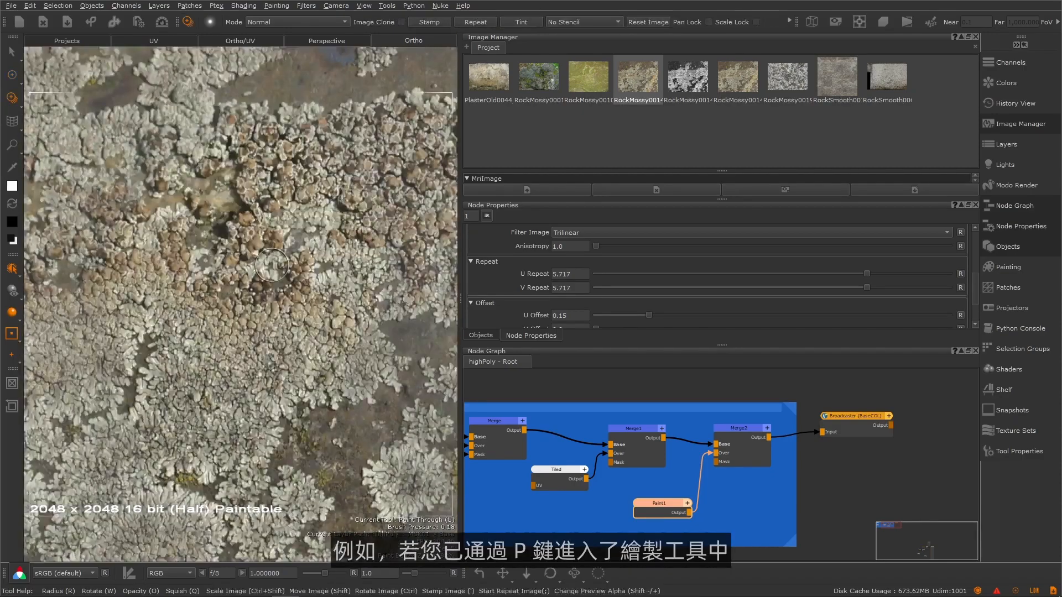
- Scale down the Paint Through rock image and position it over the forehead
{"action": "left_click_drag", "start_coordinate": [321, 303], "coordinate": [83, 304], "text": "ctrl+shift"}
{"action": "mouse_move", "coordinate": [277, 323]}
{"action": "left_mouse_down", "text": "ctrl+shift"}
{"action": "mouse_move", "coordinate": [126, 328]}
{"action": "mouse_move", "coordinate": [221, 343]}
{"action": "mouse_move", "coordinate": [193, 316]}
{"action": "left_mouse_up", "text": "ctrl+shift"}
{"action": "right_click_drag", "start_coordinate": [193, 315], "coordinate": [295, 297], "text": "alt"}
{"action": "middle_click_drag", "start_coordinate": [295, 297], "coordinate": [284, 330], "text": "alt"}
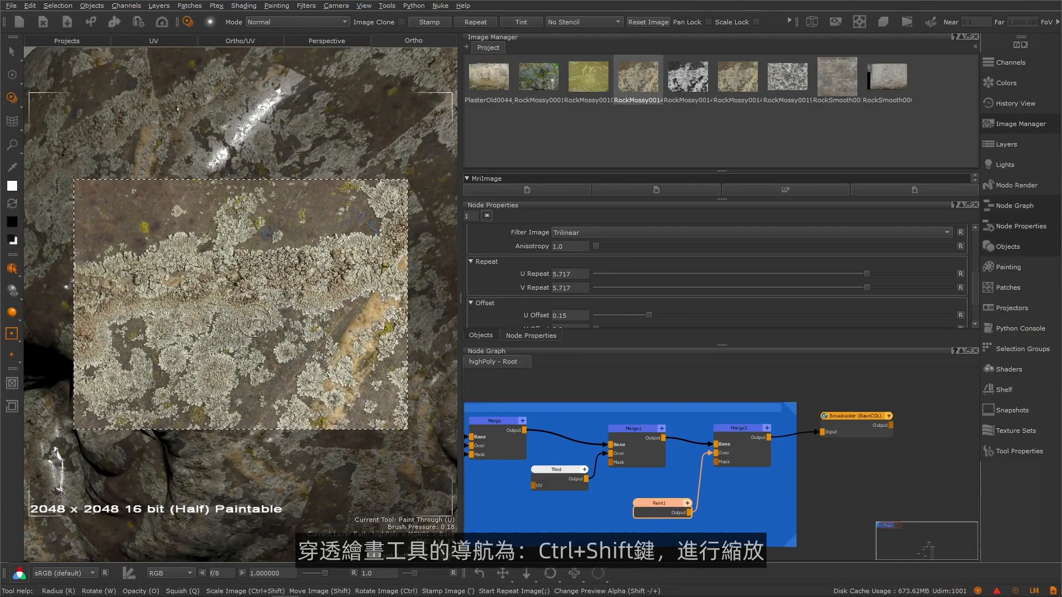
{"action": "left_click_drag", "start_coordinate": [288, 310], "coordinate": [252, 311], "text": "ctrl+shift"}
{"action": "mouse_move", "coordinate": [332, 337]}
{"action": "left_mouse_down", "text": "shift"}
{"action": "mouse_move", "coordinate": [342, 301]}
{"action": "mouse_move", "coordinate": [387, 337]}
{"action": "mouse_move", "coordinate": [315, 284]}
{"action": "mouse_move", "coordinate": [331, 292]}
{"action": "mouse_move", "coordinate": [319, 331]}
{"action": "mouse_move", "coordinate": [316, 277]}
{"action": "mouse_move", "coordinate": [282, 212]}
{"action": "mouse_move", "coordinate": [324, 183]}
{"action": "left_mouse_up", "text": "shift"}
- Enlarge the brush and paint the rock texture through onto the forehead above the brow
{"action": "key", "text": "r"}
{"action": "left_click_drag", "start_coordinate": [311, 132], "coordinate": [307, 146]}
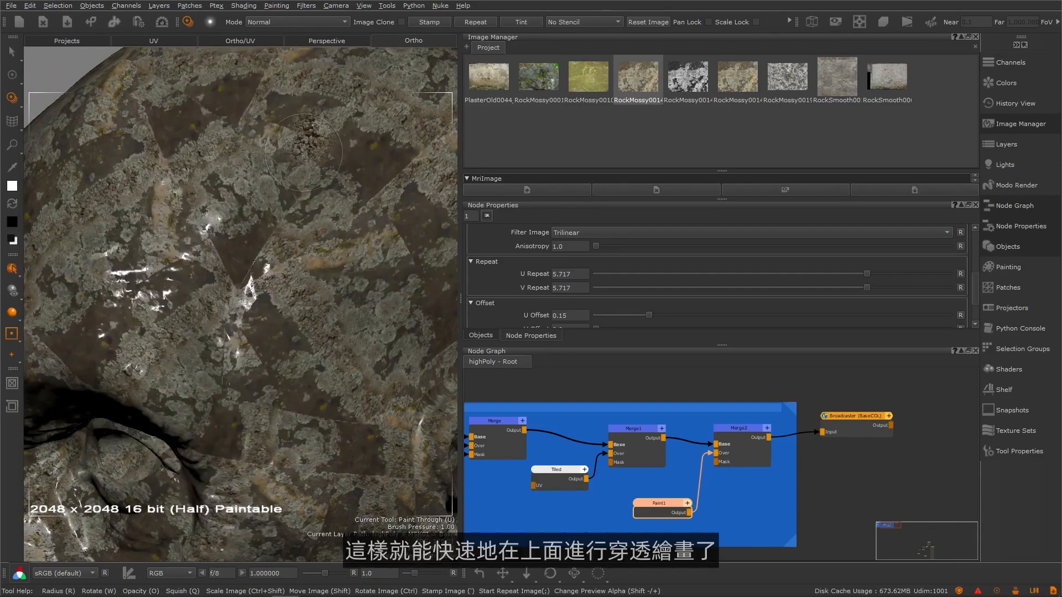
{"action": "left_click_drag", "start_coordinate": [227, 397], "coordinate": [296, 422]}
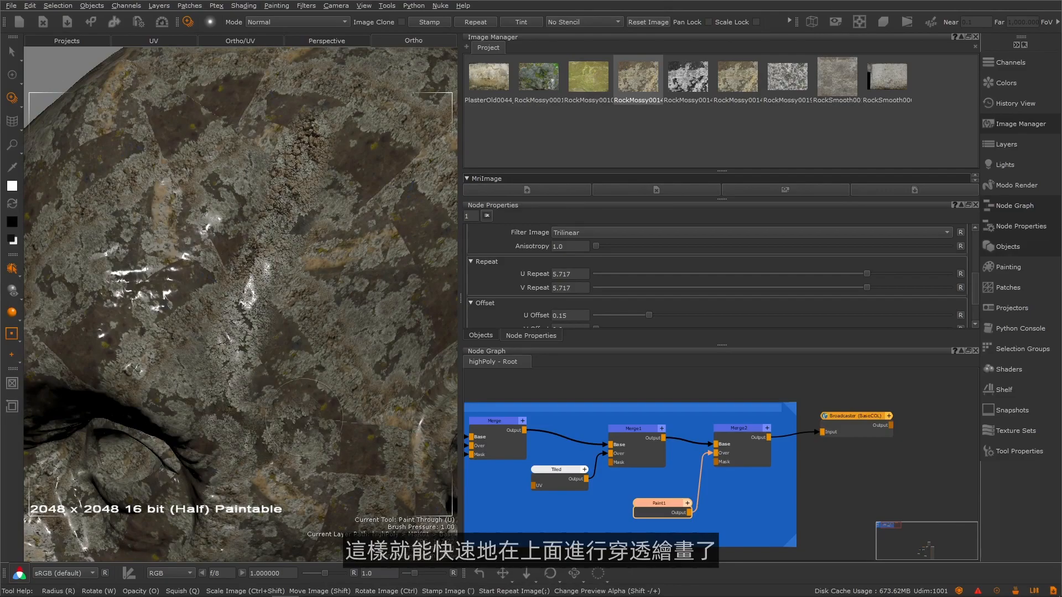
{"action": "mouse_move", "coordinate": [207, 383]}
{"action": "left_mouse_down"}
{"action": "mouse_move", "coordinate": [208, 270]}
{"action": "mouse_move", "coordinate": [191, 213]}
{"action": "mouse_move", "coordinate": [261, 140]}
{"action": "mouse_move", "coordinate": [250, 195]}
{"action": "mouse_move", "coordinate": [166, 265]}
{"action": "mouse_move", "coordinate": [248, 329]}
{"action": "left_mouse_up"}
{"action": "mouse_move", "coordinate": [295, 448]}
{"action": "left_mouse_down"}
{"action": "mouse_move", "coordinate": [340, 448]}
{"action": "mouse_move", "coordinate": [333, 434]}
{"action": "left_mouse_up"}
- Reposition the Paint Through image over the forehead, hide it by switching to the Paint tool, and bake the strokes
{"action": "mouse_move", "coordinate": [297, 329]}
{"action": "left_mouse_down", "text": "shift"}
{"action": "mouse_move", "coordinate": [378, 421]}
{"action": "mouse_move", "coordinate": [346, 428]}
{"action": "mouse_move", "coordinate": [293, 354]}
{"action": "mouse_move", "coordinate": [286, 311]}
{"action": "mouse_move", "coordinate": [300, 355]}
{"action": "left_mouse_up", "text": "shift"}
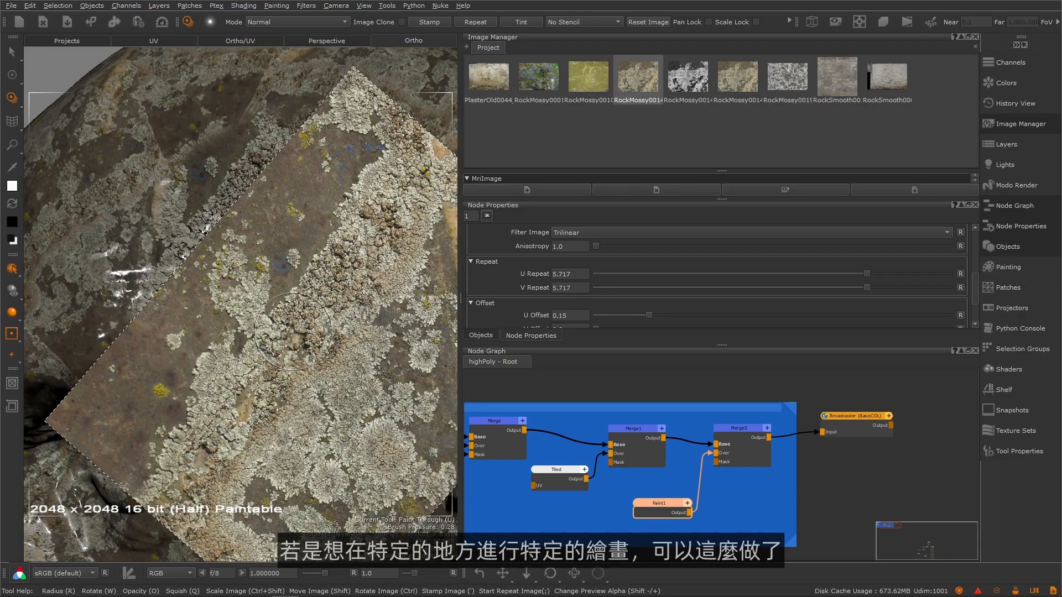
{"action": "mouse_move", "coordinate": [323, 212]}
{"action": "left_mouse_down", "text": "shift"}
{"action": "mouse_move", "coordinate": [270, 228]}
{"action": "mouse_move", "coordinate": [285, 218]}
{"action": "left_mouse_up", "text": "shift"}
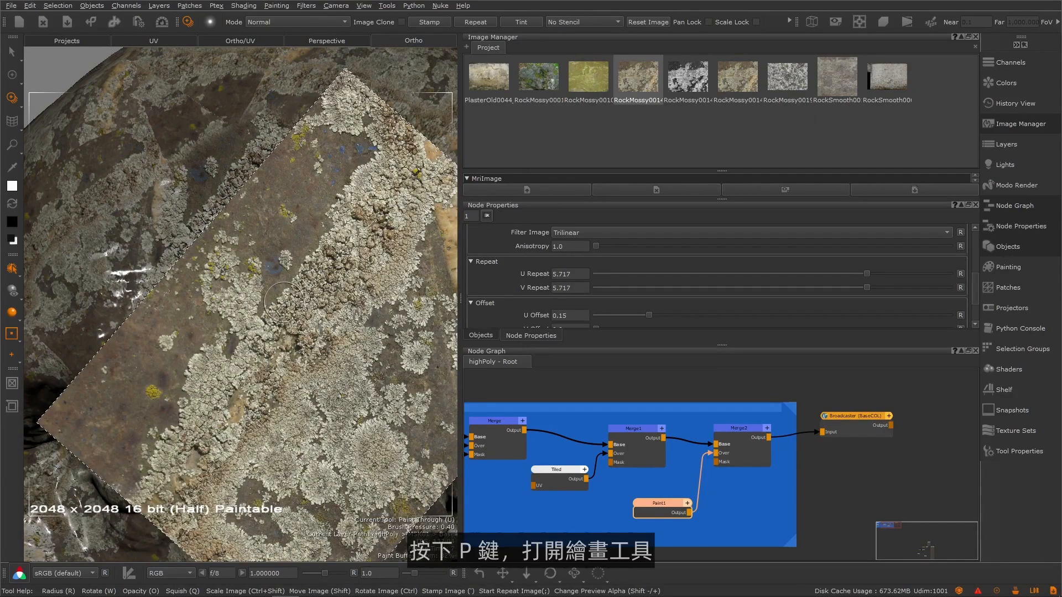
{"action": "key", "text": "p"}
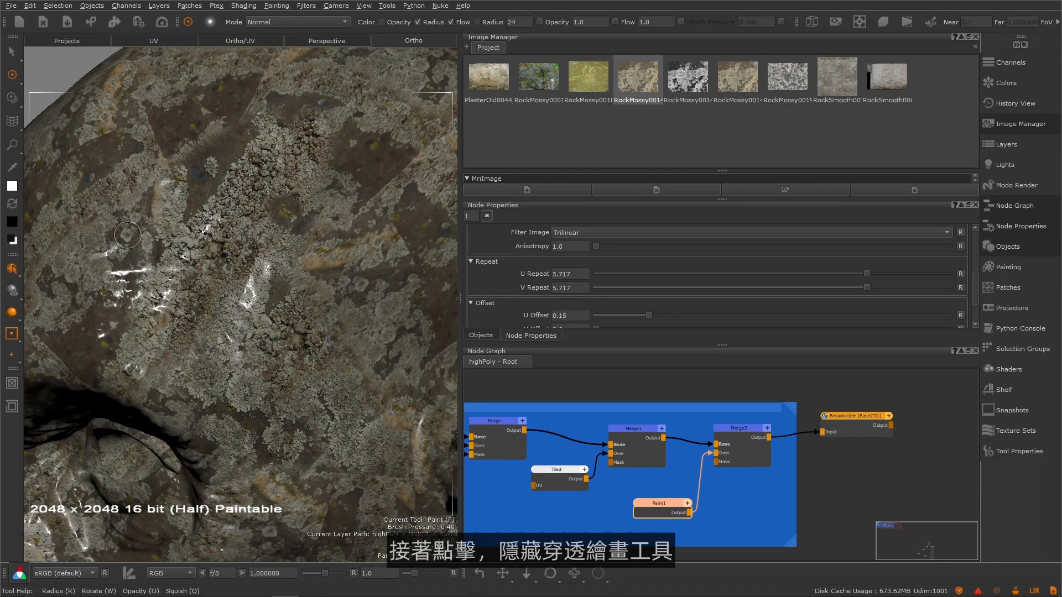
{"action": "key", "text": "b"}
- Paint the rock texture through onto the area around the eye with the Paint Through tool
{"action": "left_click_drag", "start_coordinate": [299, 362], "coordinate": [300, 328], "text": "alt"}
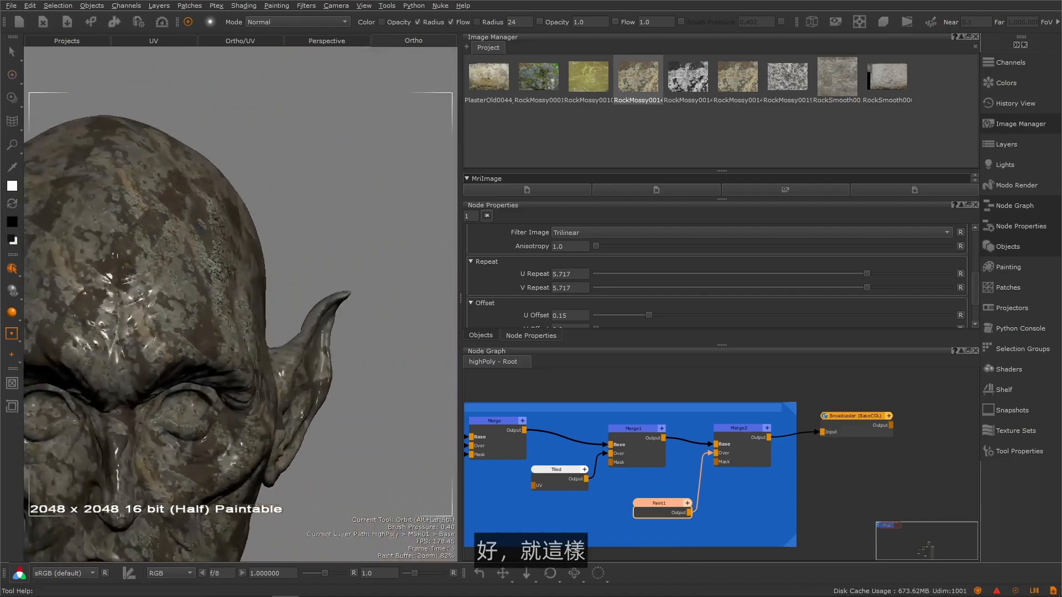
{"action": "middle_click_drag", "start_coordinate": [300, 327], "coordinate": [368, 289], "text": "alt"}
{"action": "right_click_drag", "start_coordinate": [249, 293], "coordinate": [299, 277], "text": "alt"}
{"action": "left_click_drag", "start_coordinate": [299, 277], "coordinate": [222, 267], "text": "alt"}
{"action": "right_click_drag", "start_coordinate": [223, 268], "coordinate": [331, 393], "text": "alt"}
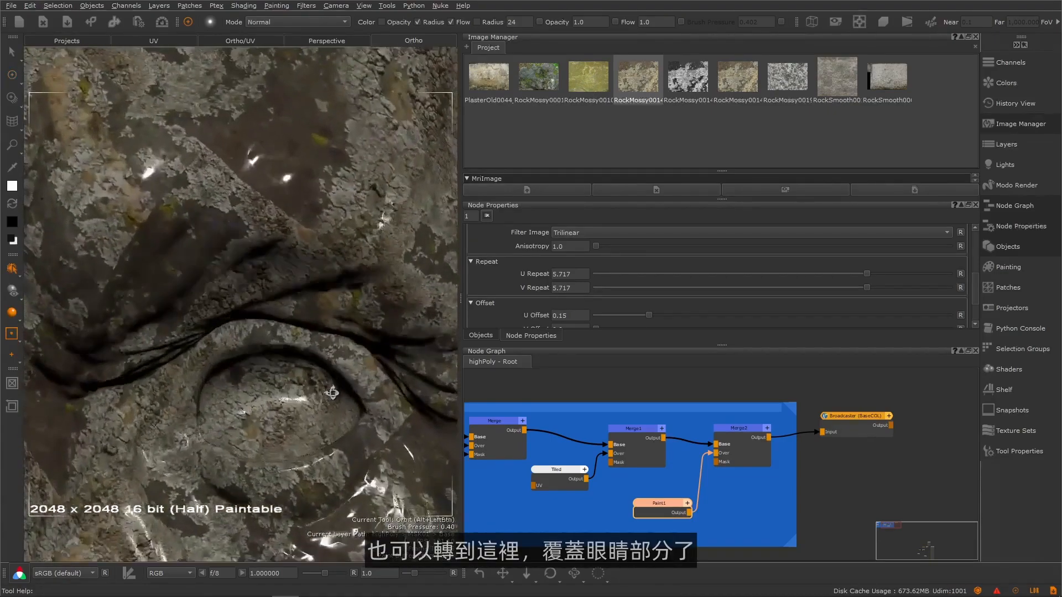
{"action": "mouse_move", "coordinate": [332, 393]}
{"action": "left_mouse_down", "text": "alt"}
{"action": "mouse_move", "coordinate": [328, 332]}
{"action": "mouse_move", "coordinate": [342, 359]}
{"action": "mouse_move", "coordinate": [262, 382]}
{"action": "mouse_move", "coordinate": [300, 370]}
{"action": "mouse_move", "coordinate": [297, 359]}
{"action": "mouse_move", "coordinate": [268, 377]}
{"action": "left_mouse_up", "text": "alt"}
{"action": "key", "text": "u"}
{"action": "left_click_drag", "start_coordinate": [341, 385], "coordinate": [200, 379]}
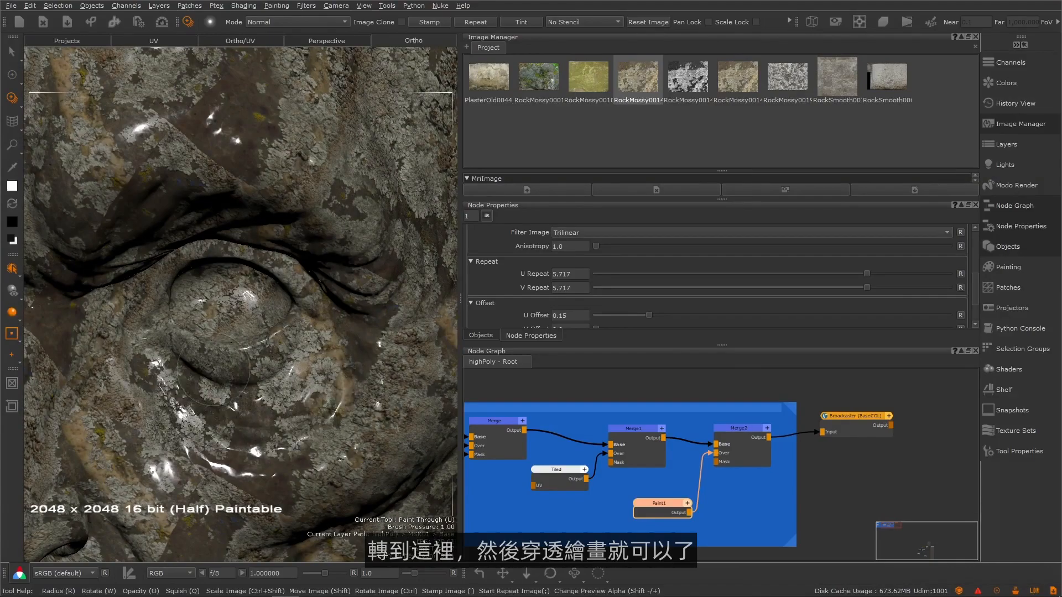
- Hide the rock image by switching to the Paint tool, bake the eye-area strokes, and widen the canvas view
{"action": "key", "text": "p"}
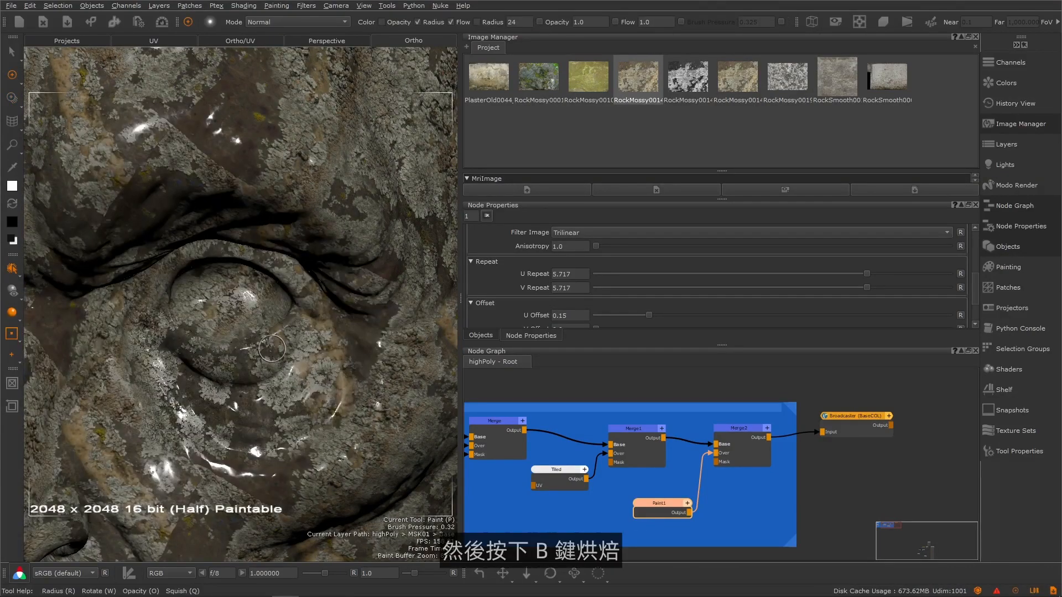
{"action": "right_click_drag", "start_coordinate": [282, 347], "coordinate": [244, 326], "text": "alt"}
{"action": "left_click_drag", "start_coordinate": [243, 327], "coordinate": [210, 332], "text": "alt"}
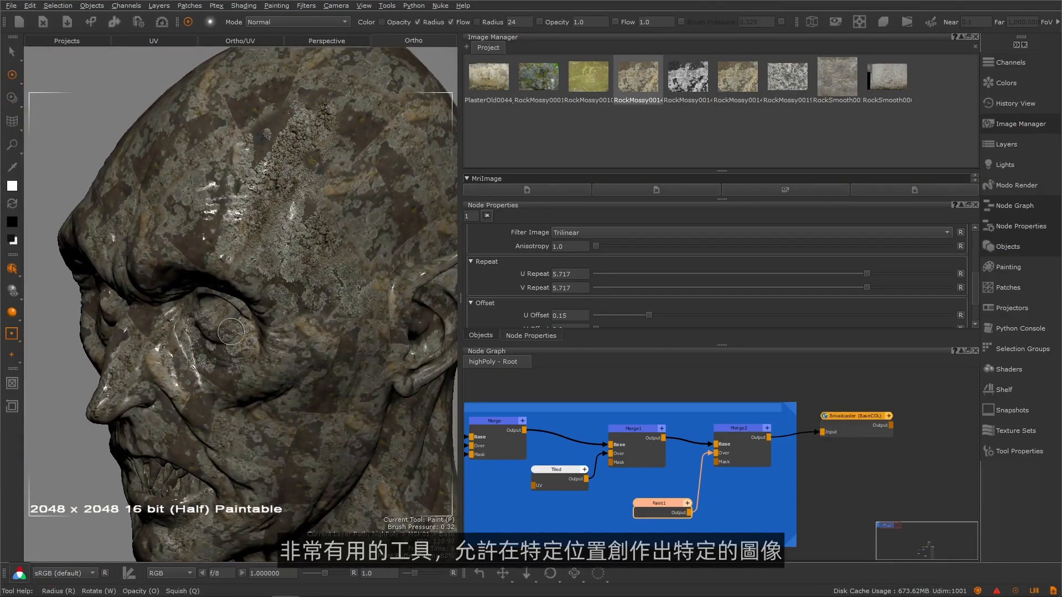
{"action": "middle_click_drag", "start_coordinate": [210, 338], "coordinate": [204, 352], "text": "alt"}
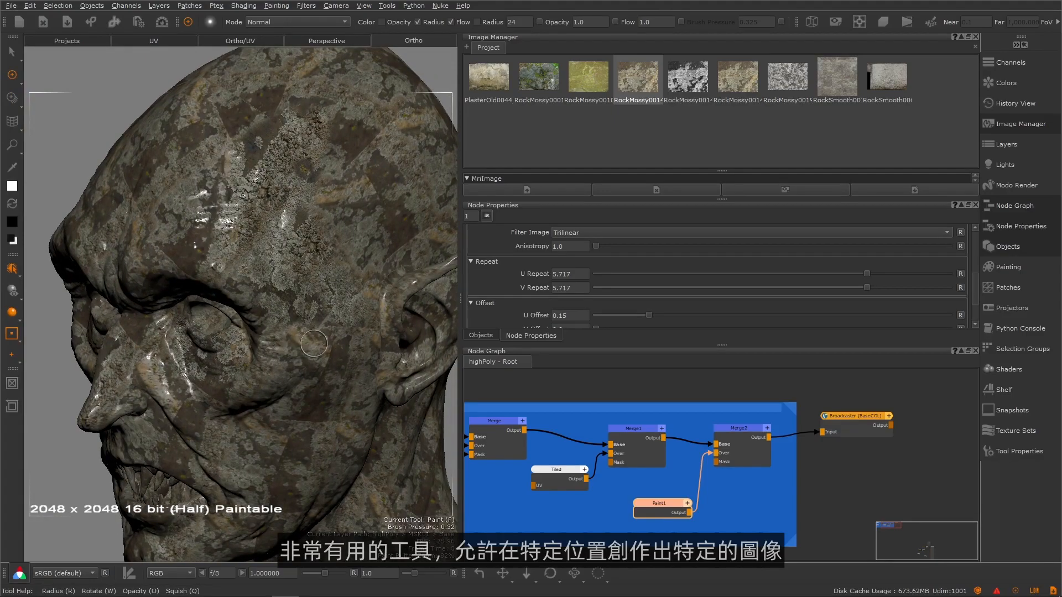
{"action": "scroll", "coordinate": [315, 342], "scroll_direction": "up", "scroll_amount": 5}
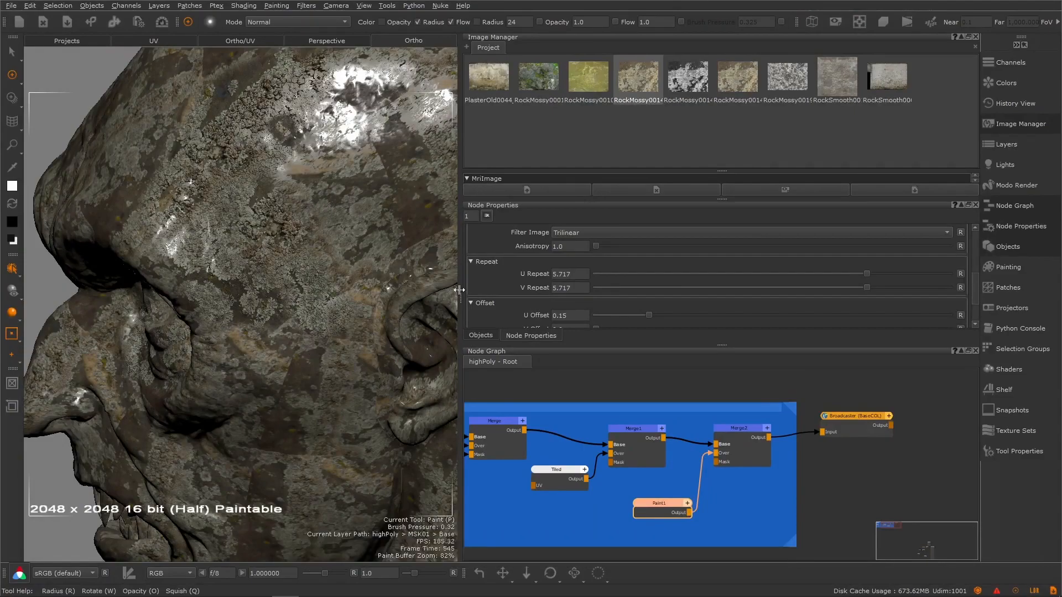
{"action": "left_click_drag", "start_coordinate": [460, 290], "coordinate": [546, 290]}
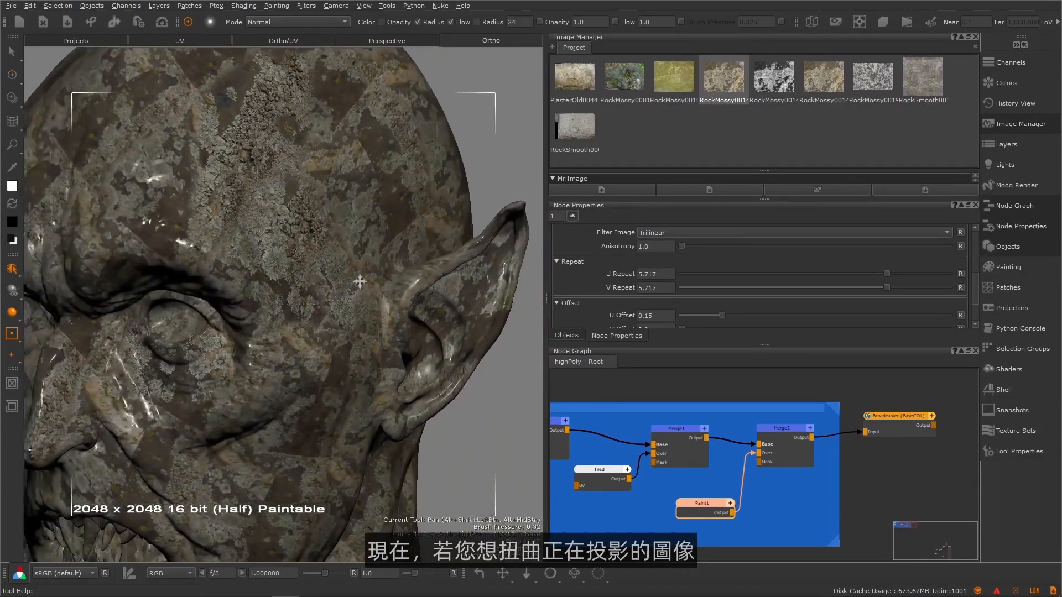
- Align the Paint Through rock image upright over the side of the face and paint it onto the temple and cheek
{"action": "right_click_drag", "start_coordinate": [334, 287], "coordinate": [331, 310], "text": "alt"}
{"action": "left_click_drag", "start_coordinate": [331, 311], "coordinate": [339, 306], "text": "alt"}
{"action": "right_click_drag", "start_coordinate": [339, 305], "coordinate": [354, 287], "text": "alt"}
{"action": "left_click_drag", "start_coordinate": [354, 288], "coordinate": [293, 276], "text": "alt"}
{"action": "middle_click_drag", "start_coordinate": [293, 277], "coordinate": [283, 242], "text": "alt"}
{"action": "left_click_drag", "start_coordinate": [283, 242], "coordinate": [346, 239], "text": "alt"}
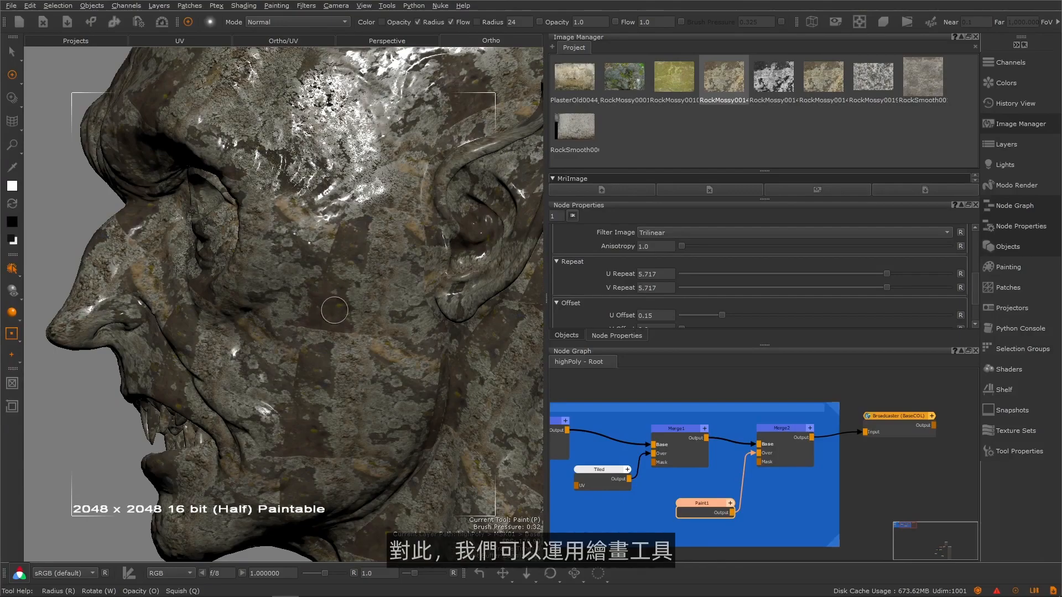
{"action": "key", "text": "u"}
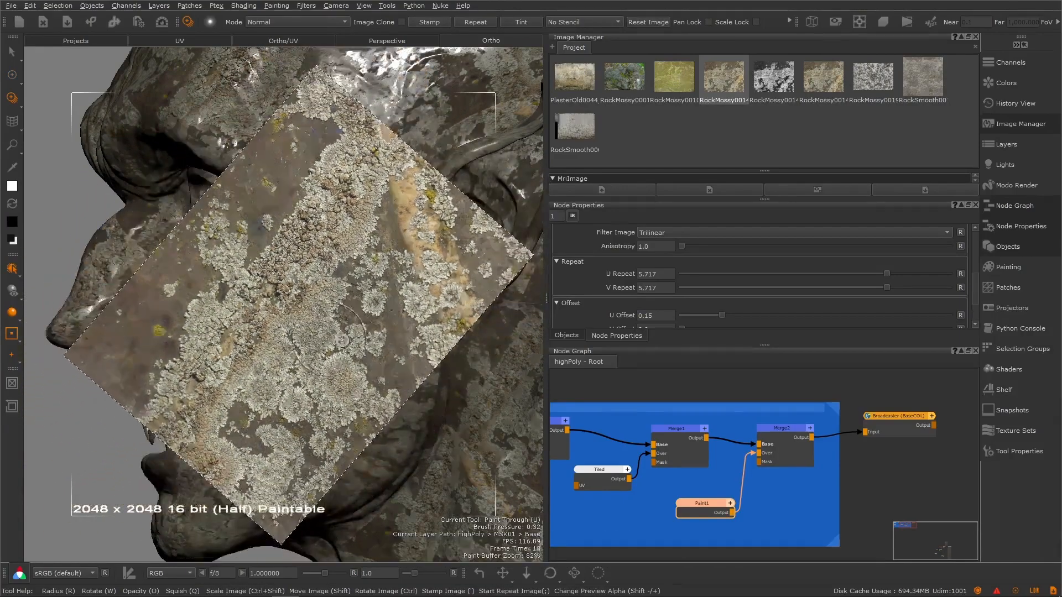
{"action": "mouse_move", "coordinate": [359, 287]}
{"action": "left_mouse_down", "text": "ctrl"}
{"action": "mouse_move", "coordinate": [322, 337]}
{"action": "mouse_move", "coordinate": [407, 368]}
{"action": "mouse_move", "coordinate": [360, 412]}
{"action": "mouse_move", "coordinate": [352, 347]}
{"action": "left_mouse_up", "text": "ctrl"}
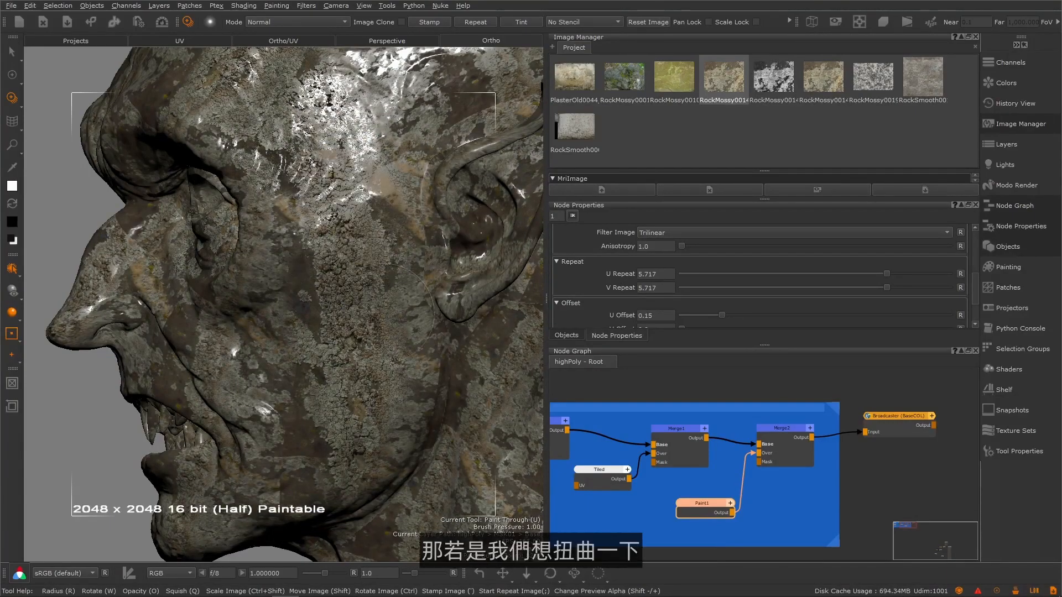
{"action": "mouse_move", "coordinate": [343, 468]}
{"action": "left_mouse_down"}
{"action": "mouse_move", "coordinate": [280, 358]}
{"action": "mouse_move", "coordinate": [325, 215]}
{"action": "left_mouse_up"}
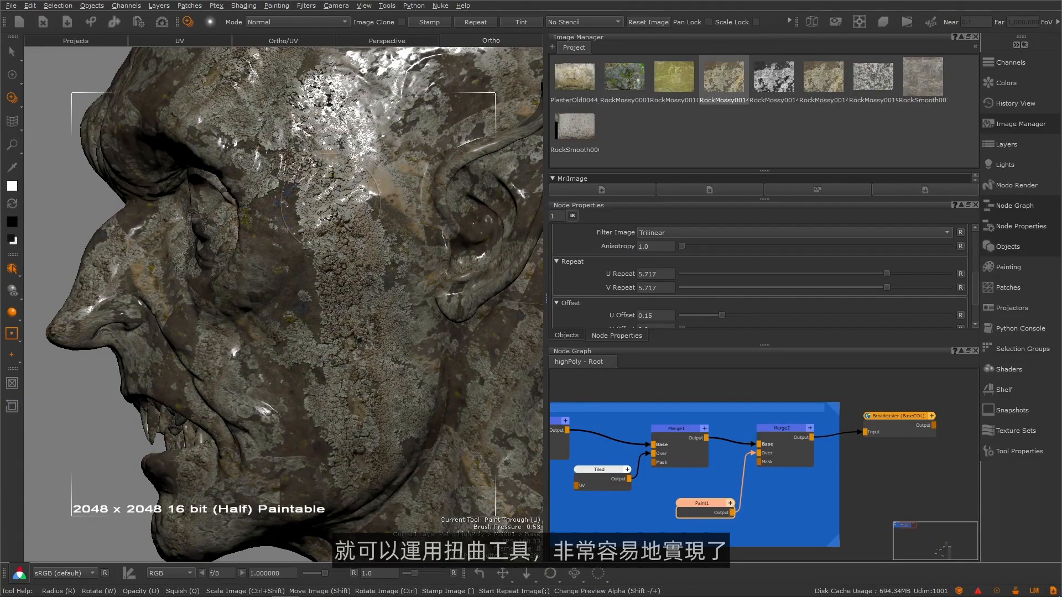
- Define a Warp area over the unbaked cheek texture and move its grid points to shift the rock band towards the ear
{"action": "left_click", "coordinate": [11, 127]}
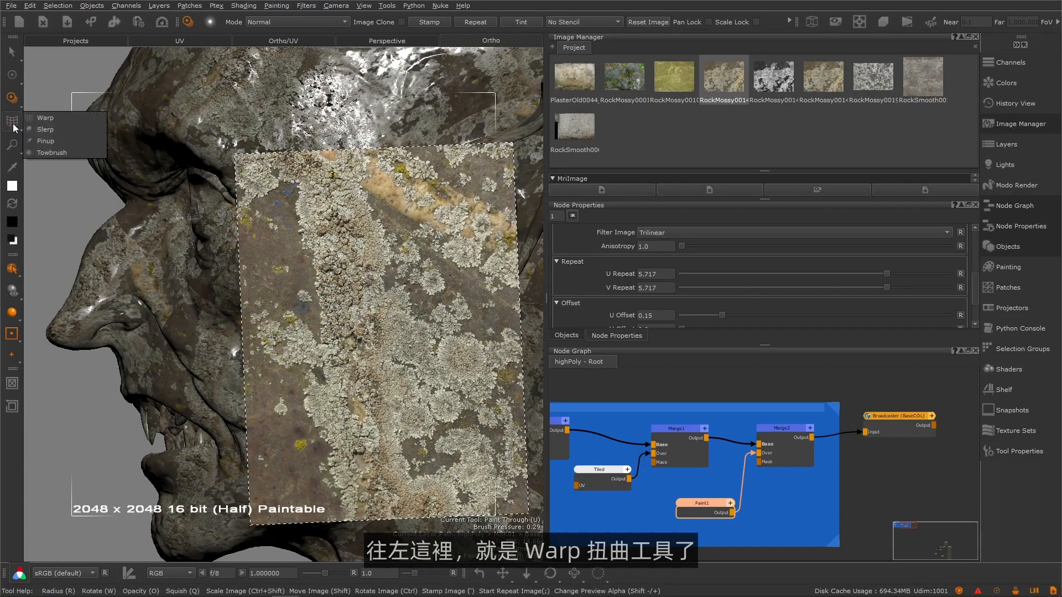
{"action": "left_click", "coordinate": [45, 117]}
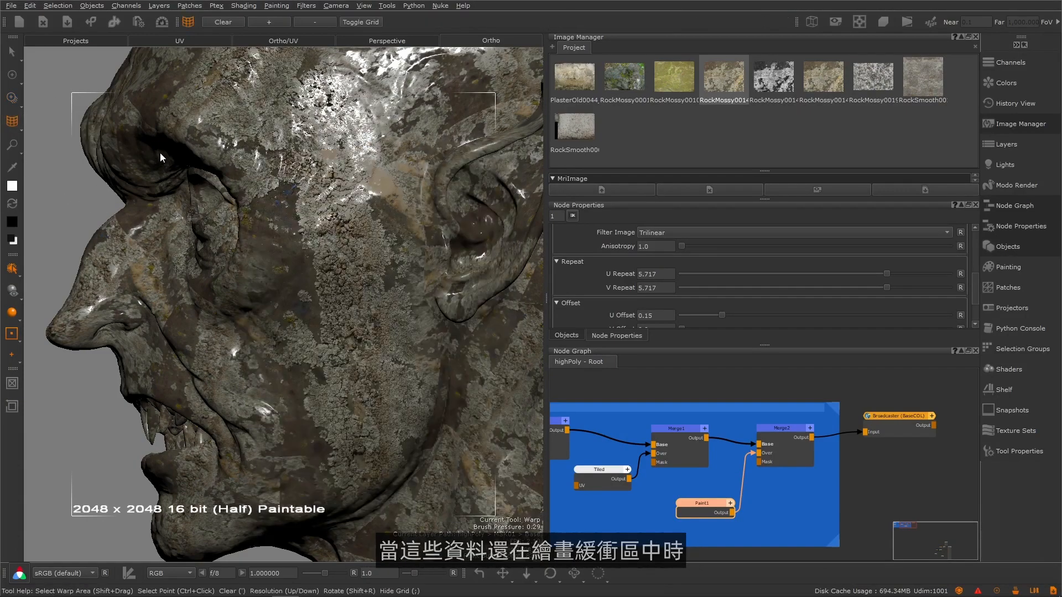
{"action": "left_click_drag", "start_coordinate": [204, 132], "coordinate": [495, 527], "text": "shift"}
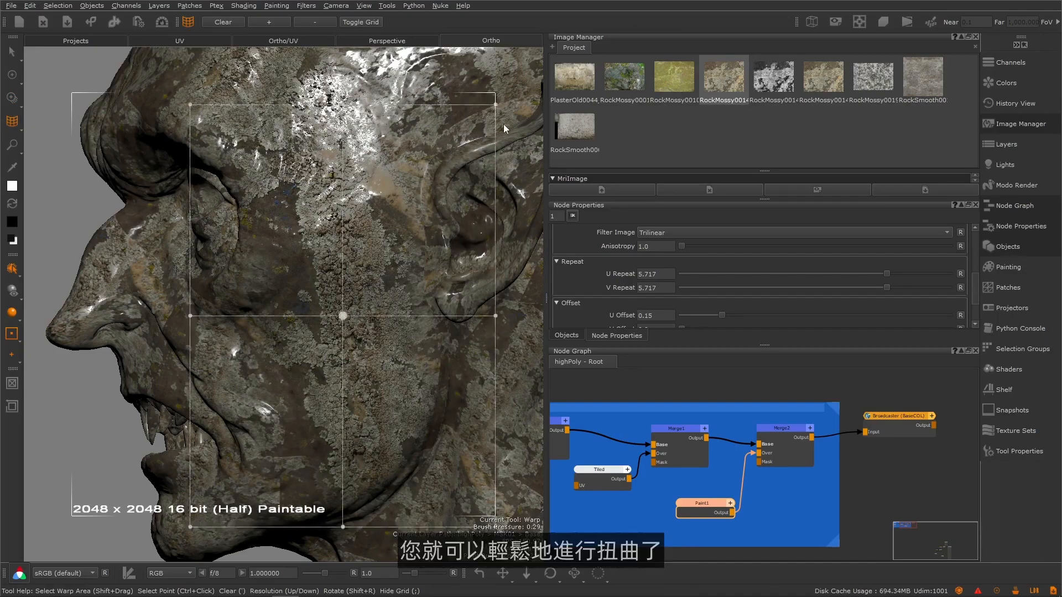
{"action": "mouse_move", "coordinate": [346, 106]}
{"action": "left_mouse_down"}
{"action": "mouse_move", "coordinate": [328, 103]}
{"action": "mouse_move", "coordinate": [449, 133]}
{"action": "mouse_move", "coordinate": [344, 122]}
{"action": "left_mouse_up"}
{"action": "mouse_move", "coordinate": [345, 316]}
{"action": "left_mouse_down"}
{"action": "mouse_move", "coordinate": [360, 314]}
{"action": "mouse_move", "coordinate": [324, 313]}
{"action": "mouse_move", "coordinate": [338, 316]}
{"action": "left_mouse_up"}
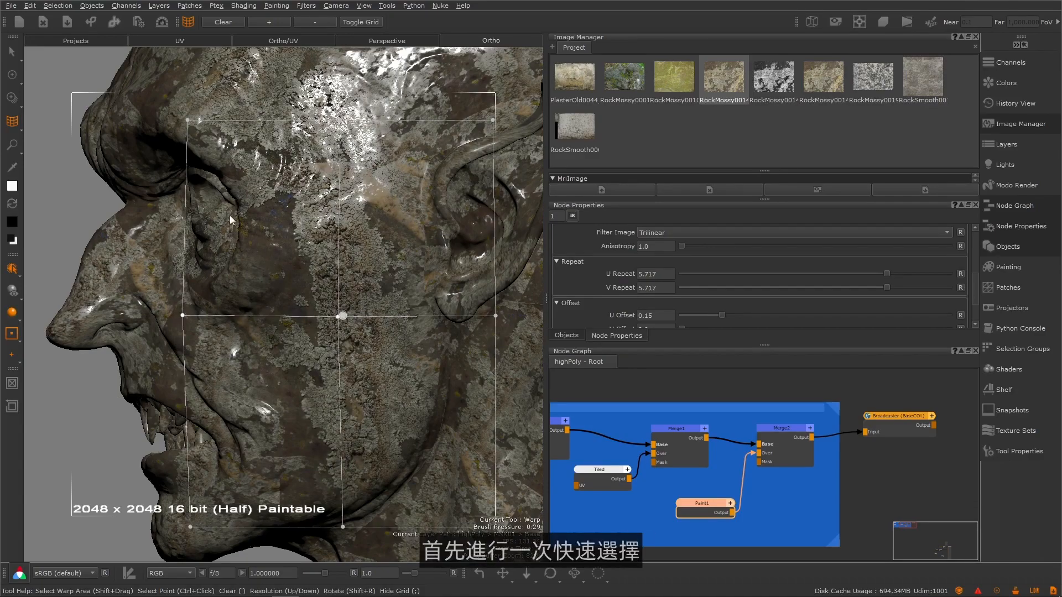
{"action": "left_click_drag", "start_coordinate": [236, 238], "coordinate": [338, 267], "text": "ctrl"}
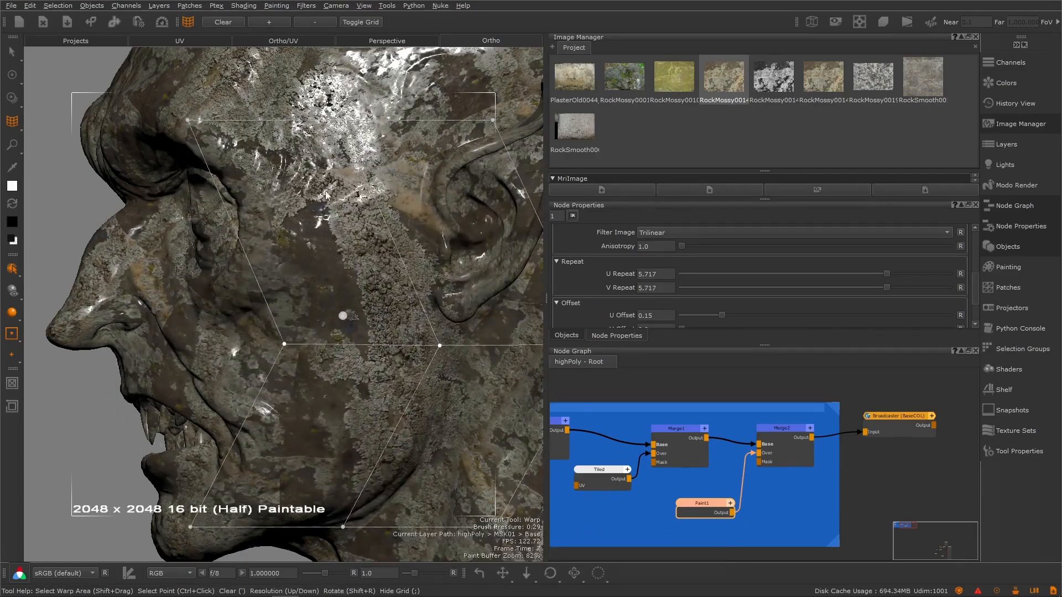
- Increase the warp grid's resolution and offset its individual rows of points to bend the rock band along the cheek
{"action": "left_click", "coordinate": [267, 22]}
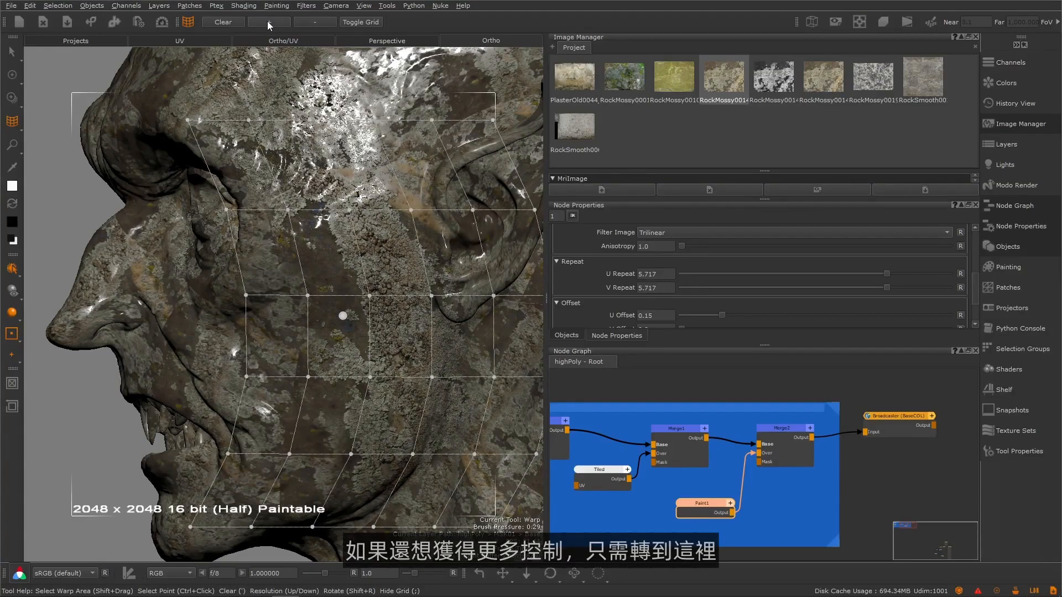
{"action": "left_click", "coordinate": [313, 24]}
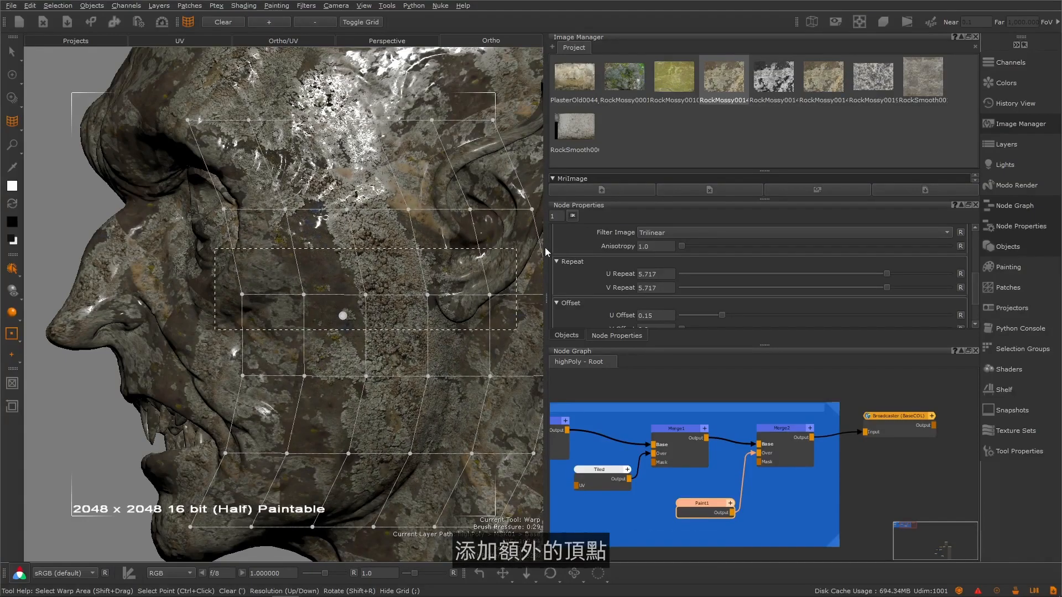
{"action": "left_click_drag", "start_coordinate": [407, 273], "coordinate": [446, 268]}
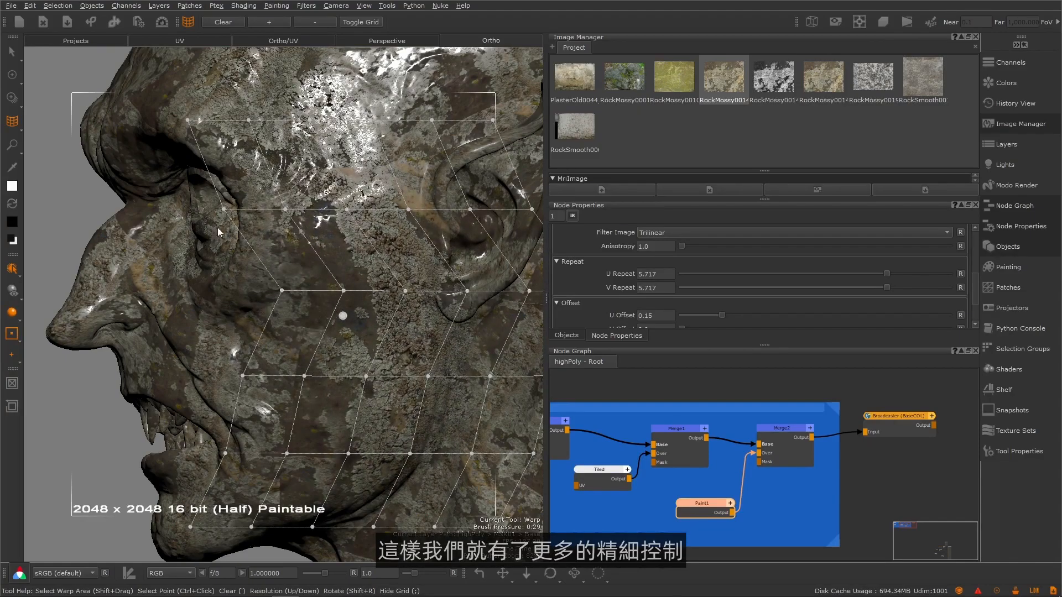
{"action": "mouse_move", "coordinate": [358, 224]}
{"action": "left_mouse_down"}
{"action": "mouse_move", "coordinate": [396, 222]}
{"action": "mouse_move", "coordinate": [374, 215]}
{"action": "left_mouse_up"}
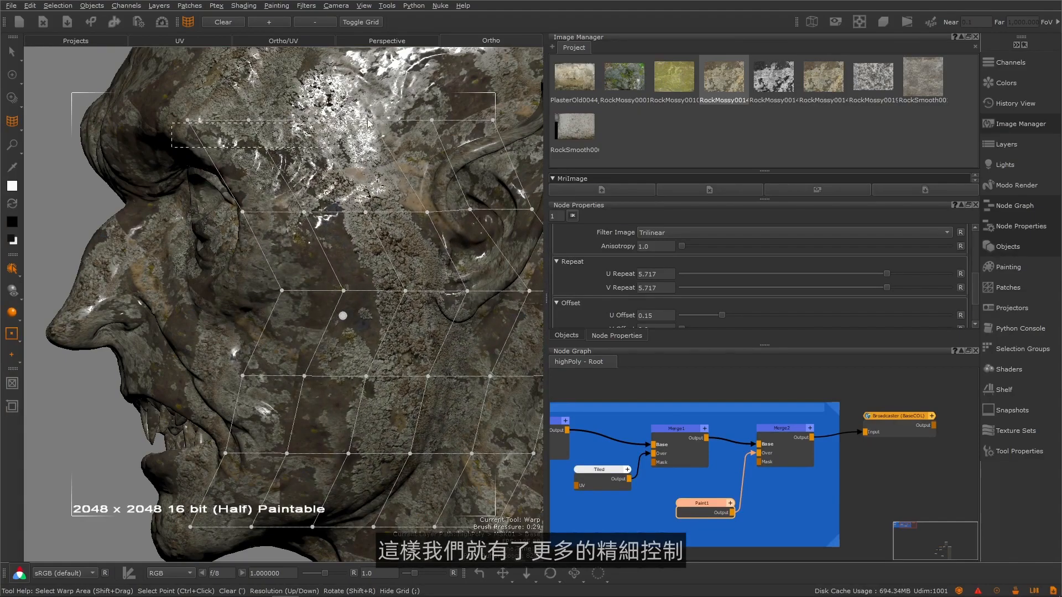
{"action": "left_click_drag", "start_coordinate": [446, 156], "coordinate": [425, 153]}
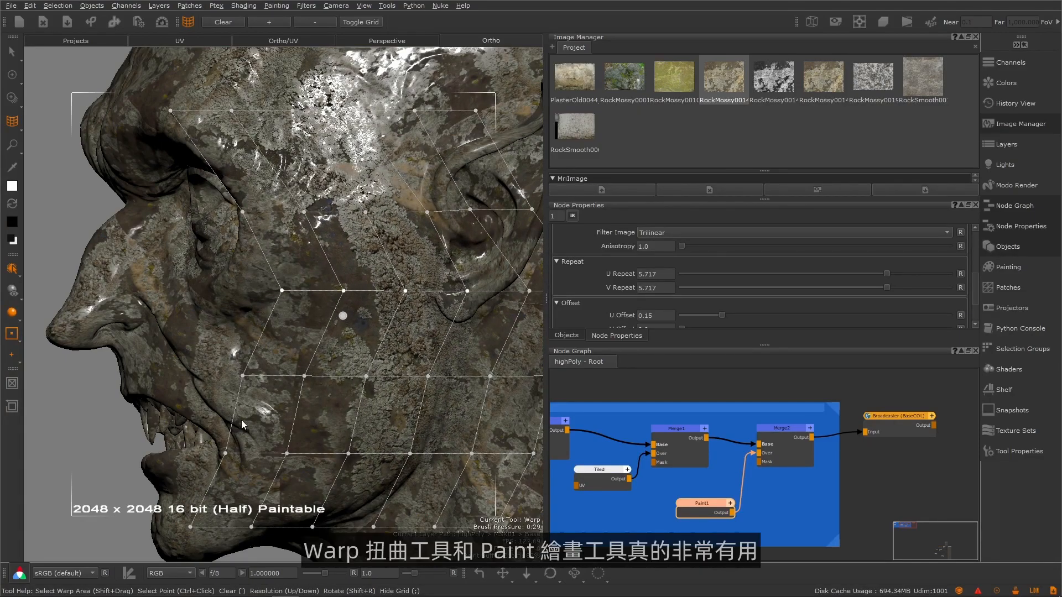
{"action": "left_click_drag", "start_coordinate": [376, 393], "coordinate": [396, 396]}
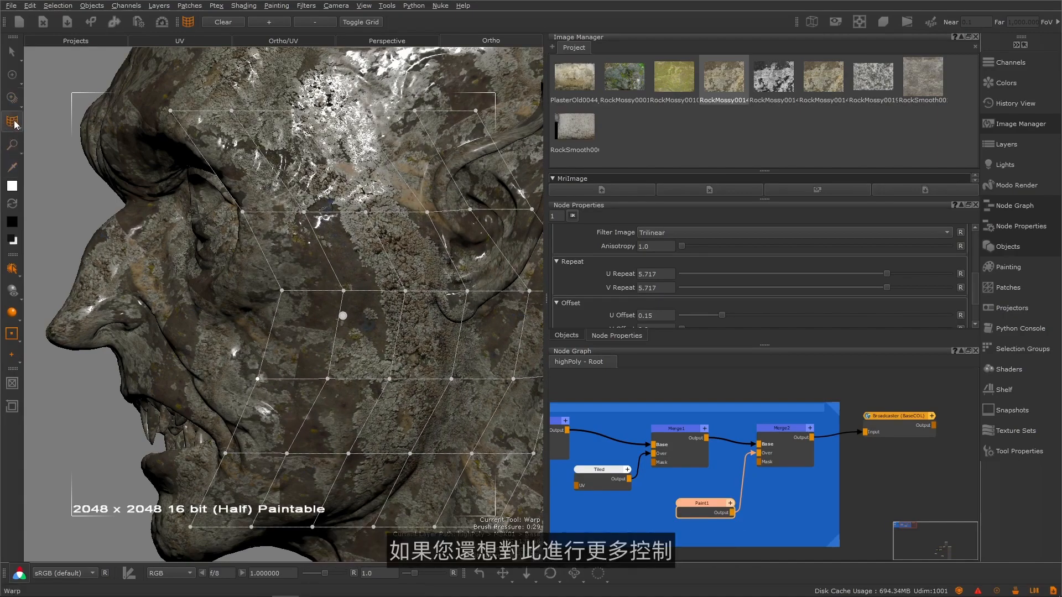
- Distort the painted rock texture on the cheek with the Slerp tool in Pull mode, enlarging its radius to 144
{"action": "left_click_drag", "start_coordinate": [18, 123], "coordinate": [34, 130]}
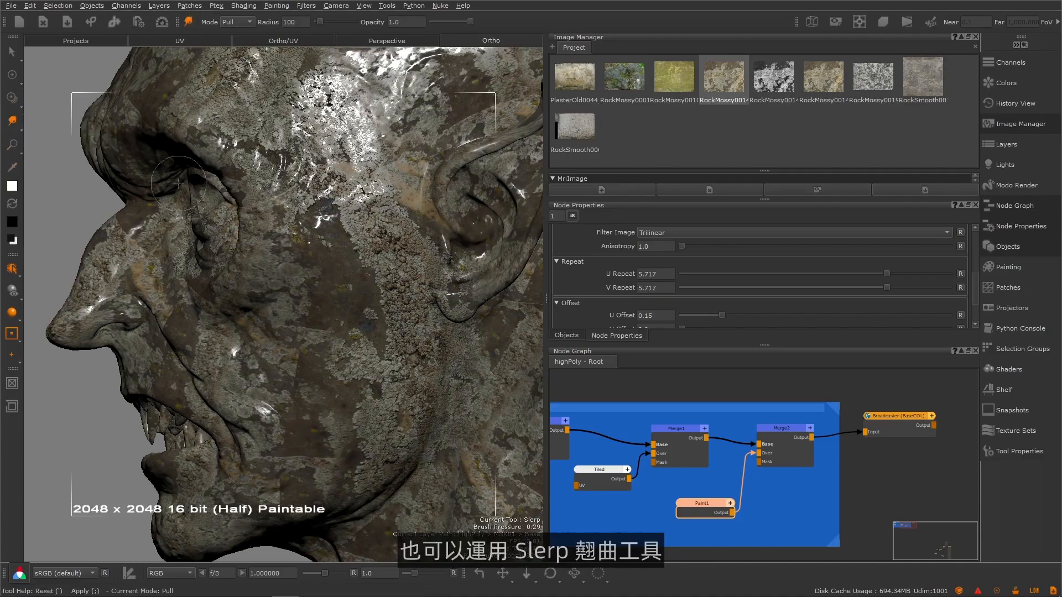
{"action": "left_click_drag", "start_coordinate": [296, 254], "coordinate": [356, 256]}
{"action": "left_click_drag", "start_coordinate": [403, 290], "coordinate": [369, 291]}
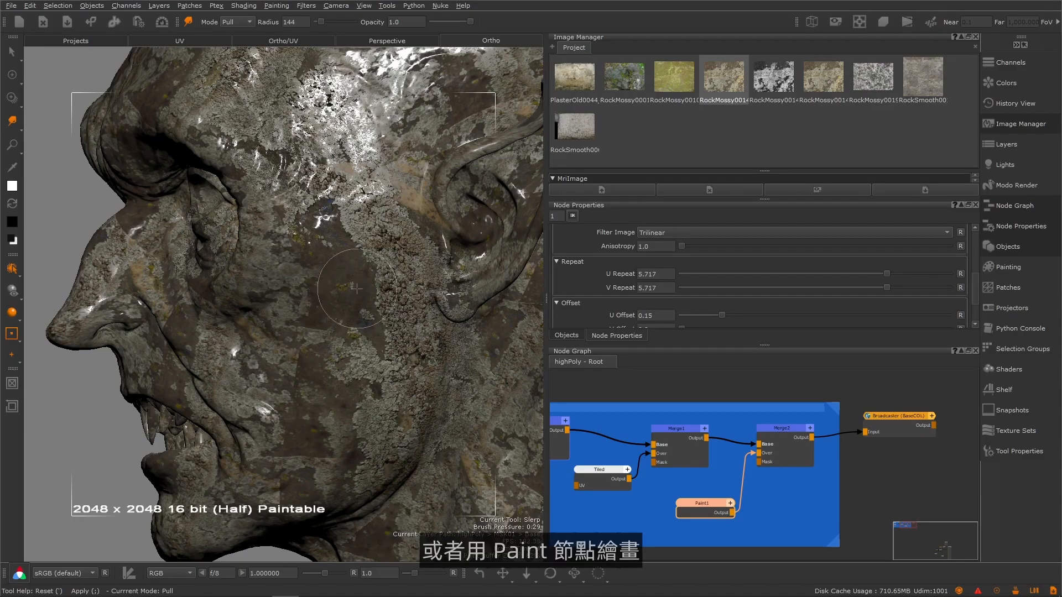
- Delete all texture, Merge and Paint nodes inside the COL backdrop, keeping the backdrop and the BaseCOL broadcaster
{"action": "left_click_drag", "start_coordinate": [351, 277], "coordinate": [316, 305], "text": "alt"}
{"action": "right_click_drag", "start_coordinate": [316, 305], "coordinate": [316, 257], "text": "alt"}
{"action": "left_click_drag", "start_coordinate": [316, 258], "coordinate": [330, 274], "text": "alt"}
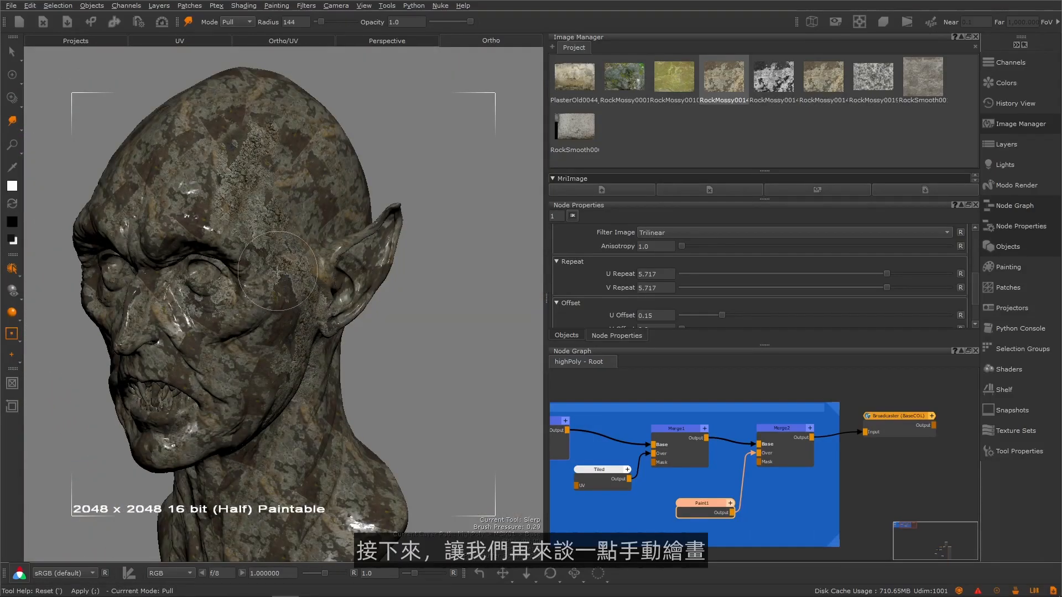
{"action": "middle_click_drag", "start_coordinate": [765, 491], "coordinate": [881, 473], "text": "alt"}
{"action": "right_click_drag", "start_coordinate": [882, 473], "coordinate": [734, 437], "text": "alt"}
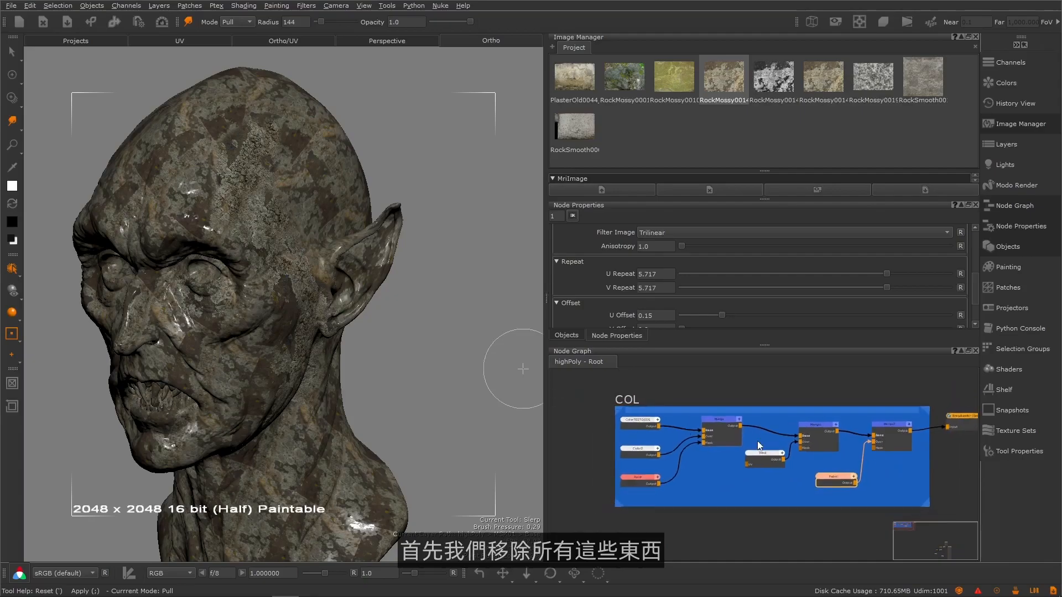
{"action": "left_click_drag", "start_coordinate": [883, 492], "coordinate": [616, 412]}
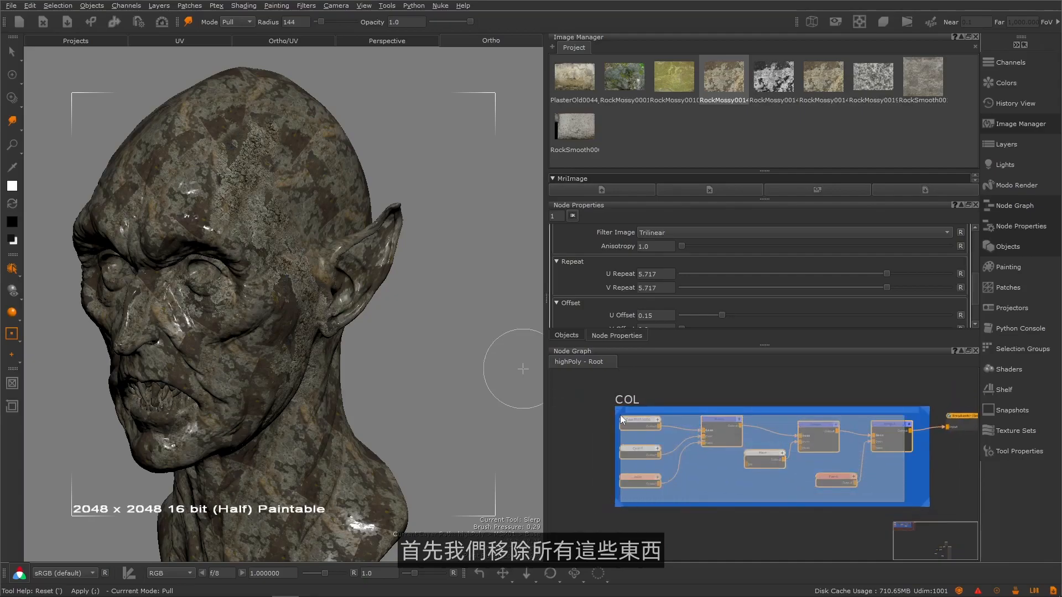
{"action": "key", "text": "Delete"}
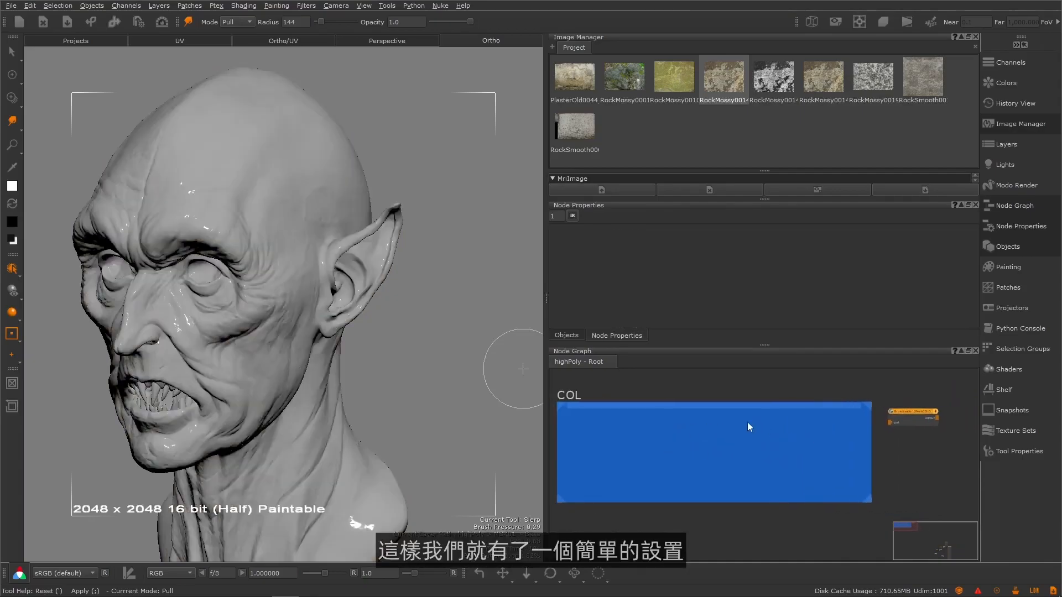
- Create a Color node in the COL backdrop and connect it through a new Merge node's Base to the broadcaster
{"action": "key", "text": "Tab"}
{"action": "type", "text": "colo"}
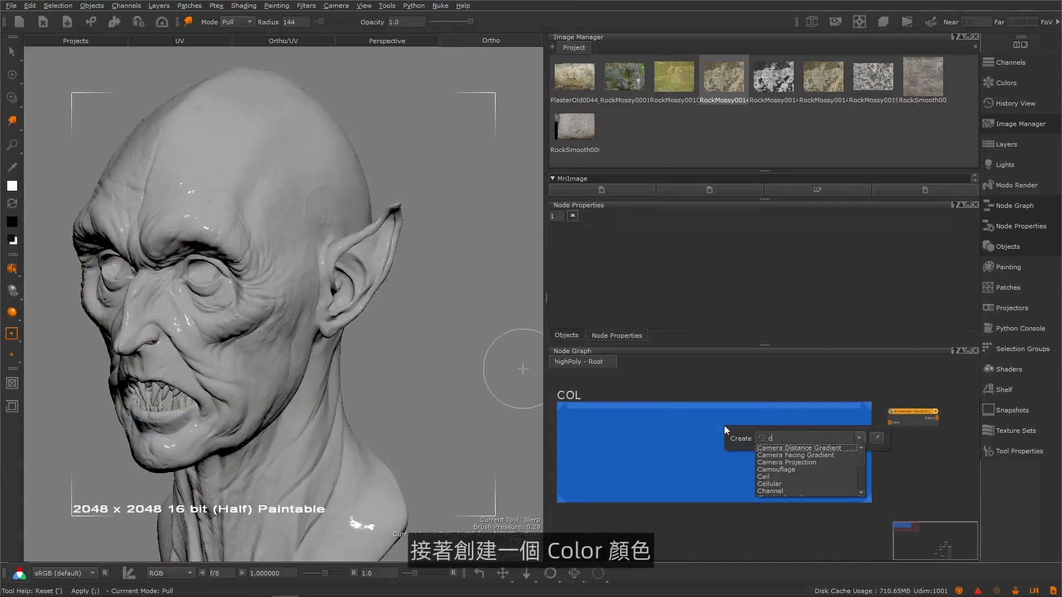
{"action": "key", "text": "Return"}
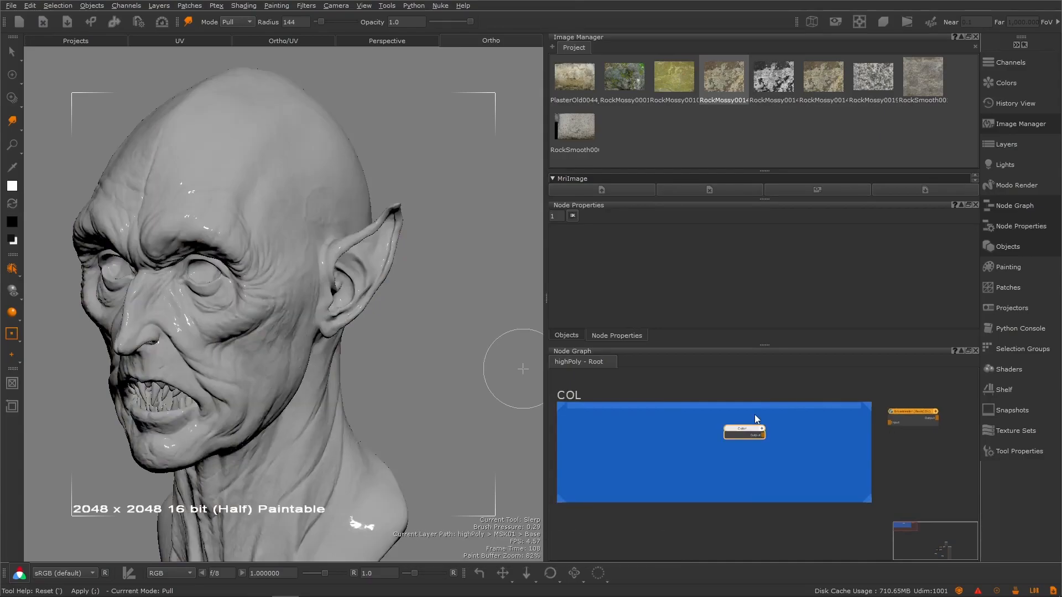
{"action": "key", "text": "m"}
{"action": "left_click_drag", "start_coordinate": [756, 455], "coordinate": [782, 433]}
{"action": "scroll", "coordinate": [741, 442], "scroll_direction": "up", "scroll_amount": 2}
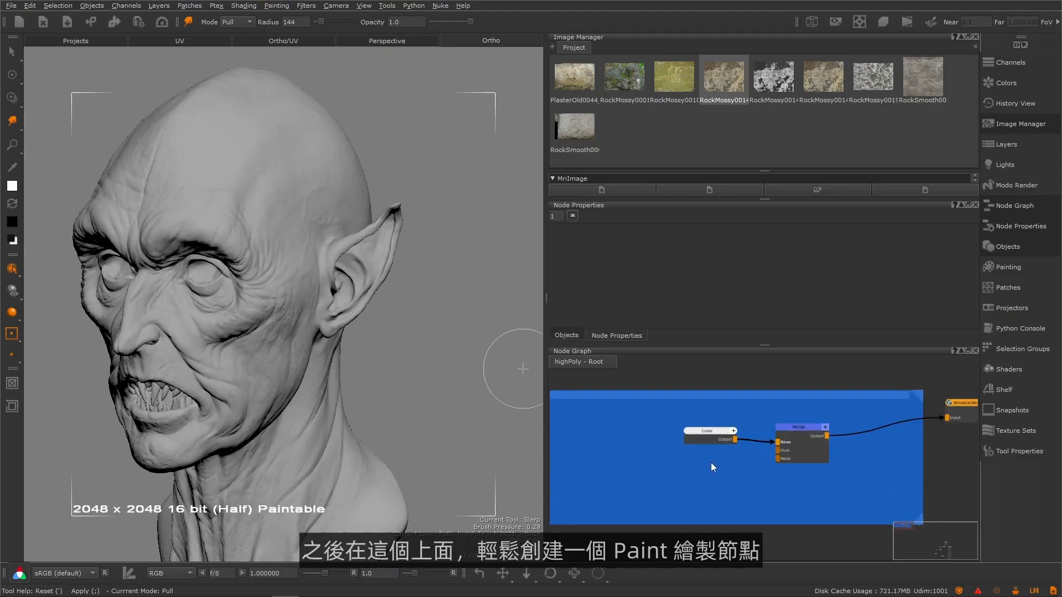
- Add a 2048 x 2048, 8bit Paint node with sRGB colorspace below the Color node and connect it to the Merge's Over input
{"action": "key", "text": "p"}
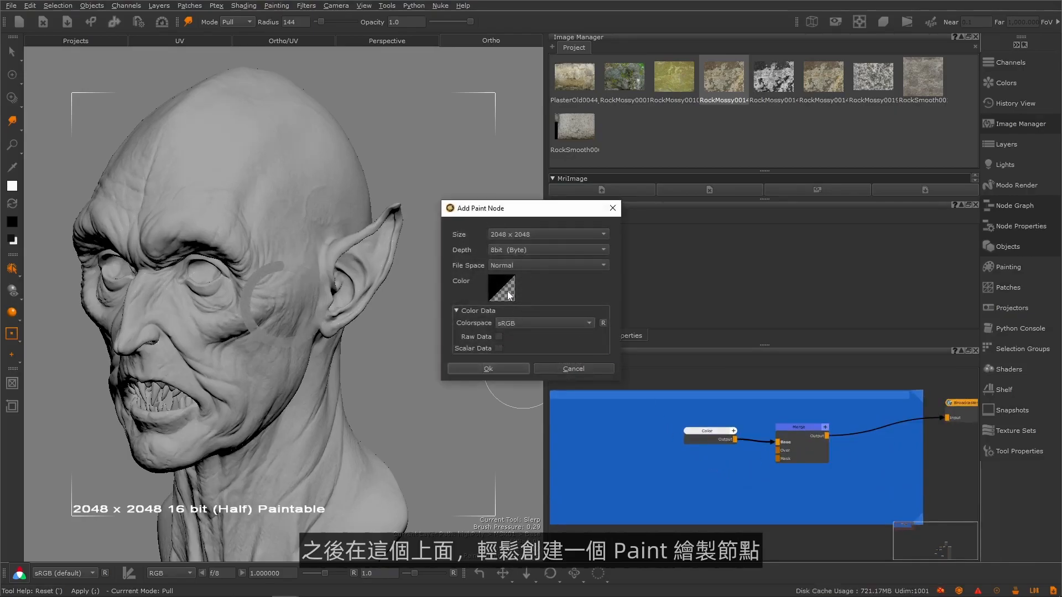
{"action": "left_click", "coordinate": [490, 369]}
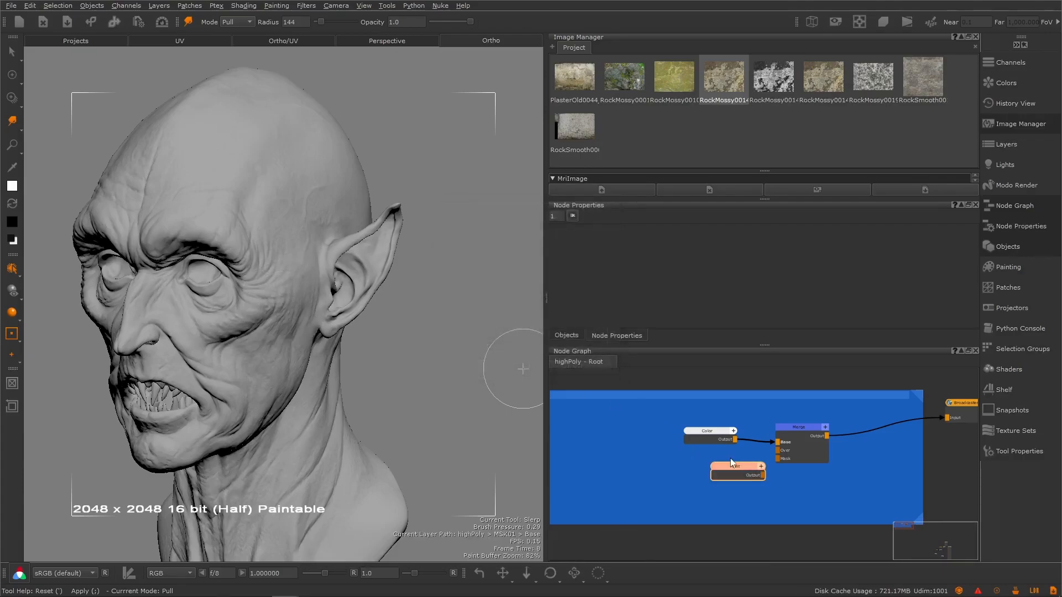
{"action": "left_click_drag", "start_coordinate": [744, 475], "coordinate": [715, 474]}
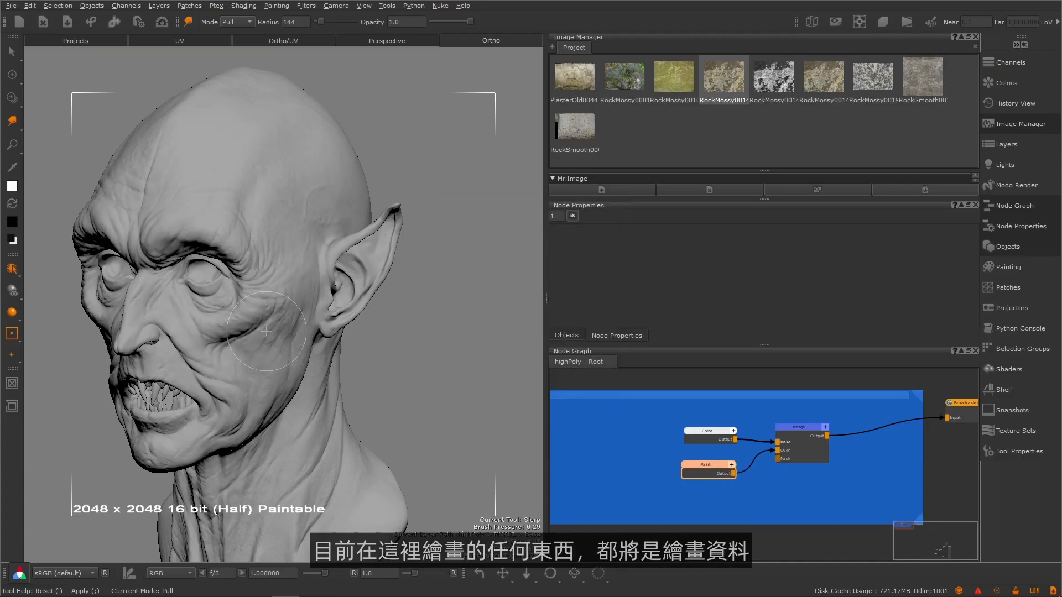
- Paint black test strokes on the temple and cheekbone with the Paint tool, and clear them
{"action": "key", "text": "p"}
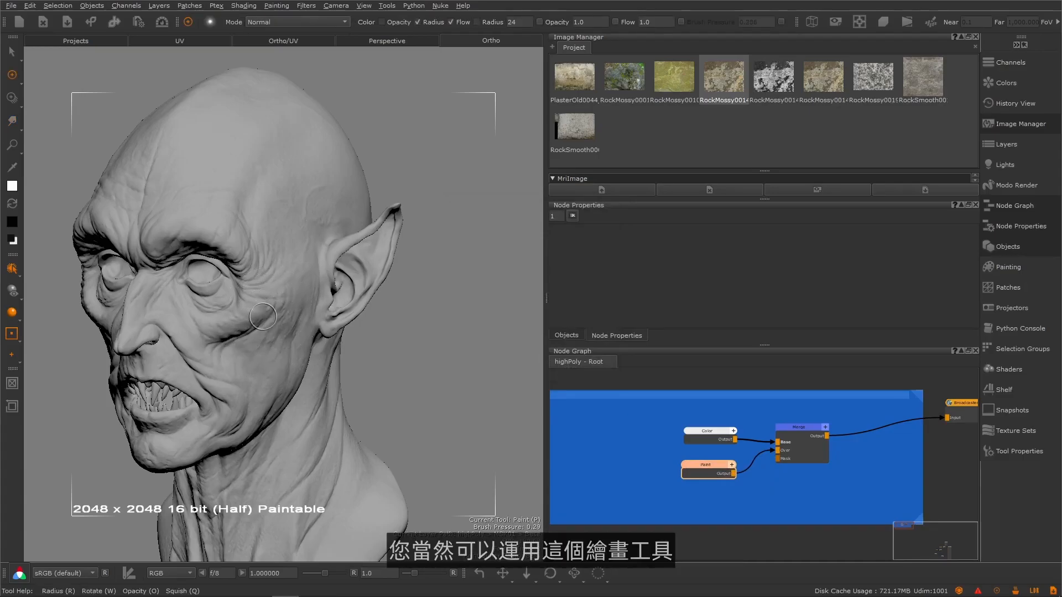
{"action": "key", "text": "x"}
{"action": "left_click_drag", "start_coordinate": [259, 312], "coordinate": [243, 329]}
{"action": "mouse_move", "coordinate": [265, 283]}
{"action": "left_mouse_down"}
{"action": "mouse_move", "coordinate": [251, 232]}
{"action": "mouse_move", "coordinate": [262, 181]}
{"action": "mouse_move", "coordinate": [249, 212]}
{"action": "left_mouse_up"}
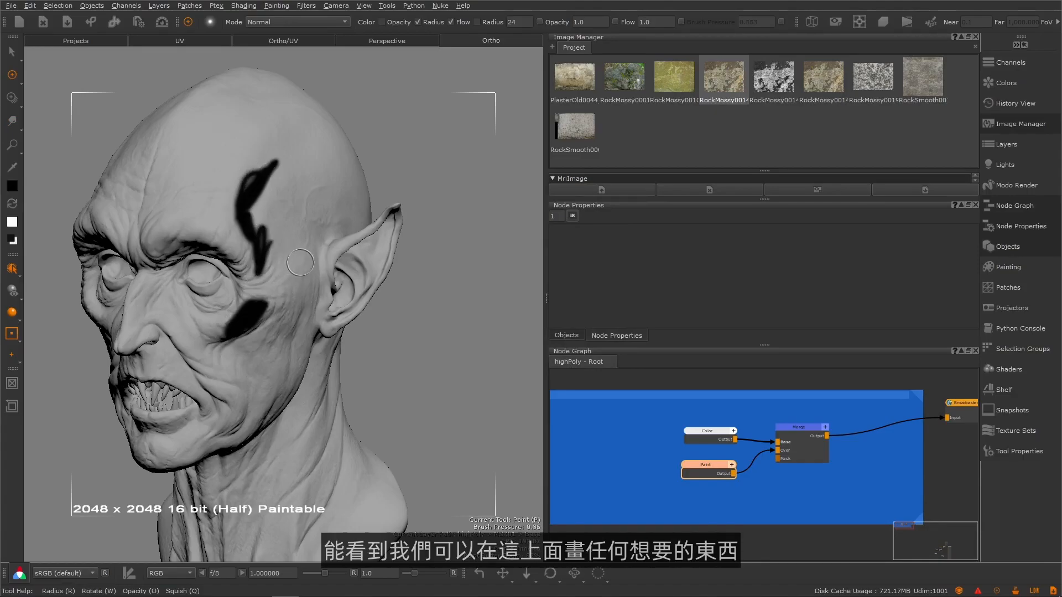
{"action": "key", "text": "ctrl+shift+c"}
- Set the Color node's base color to a muted pinkish brown with an intensity of 0.688
{"action": "middle_click_drag", "start_coordinate": [713, 434], "coordinate": [721, 434]}
{"action": "double_click", "coordinate": [721, 434]}
{"action": "left_click", "coordinate": [618, 259]}
{"action": "left_click", "coordinate": [719, 303]}
{"action": "left_click", "coordinate": [841, 348]}
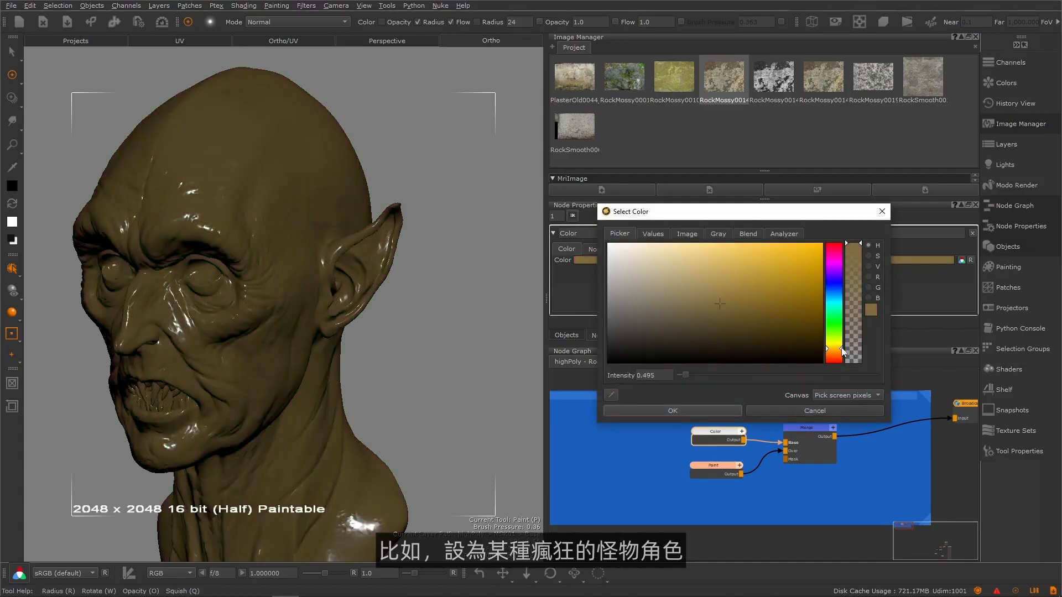
{"action": "left_click", "coordinate": [652, 281]}
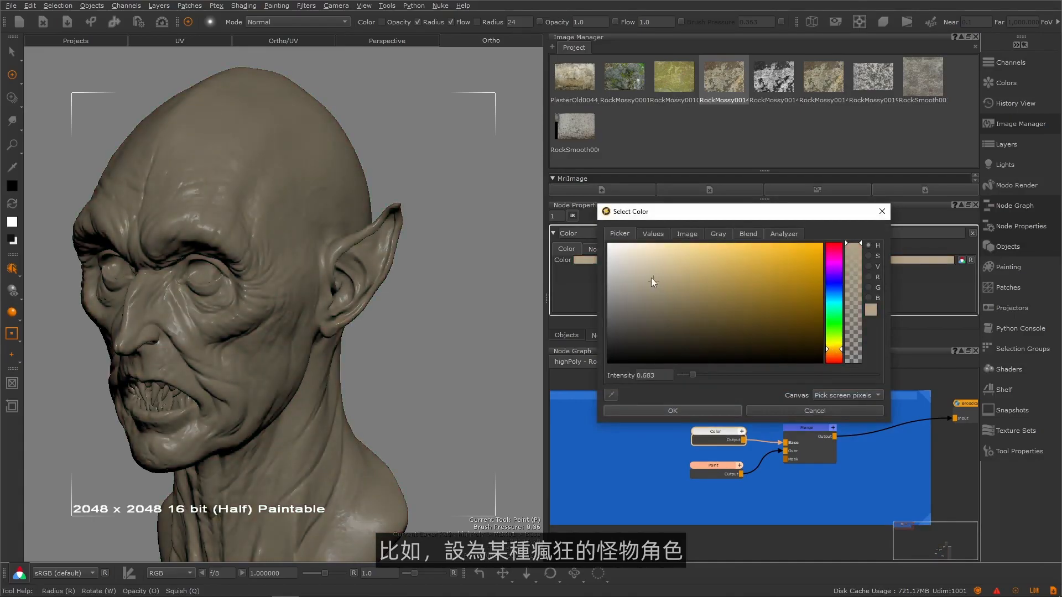
{"action": "left_click", "coordinate": [841, 356]}
{"action": "left_click", "coordinate": [713, 412]}
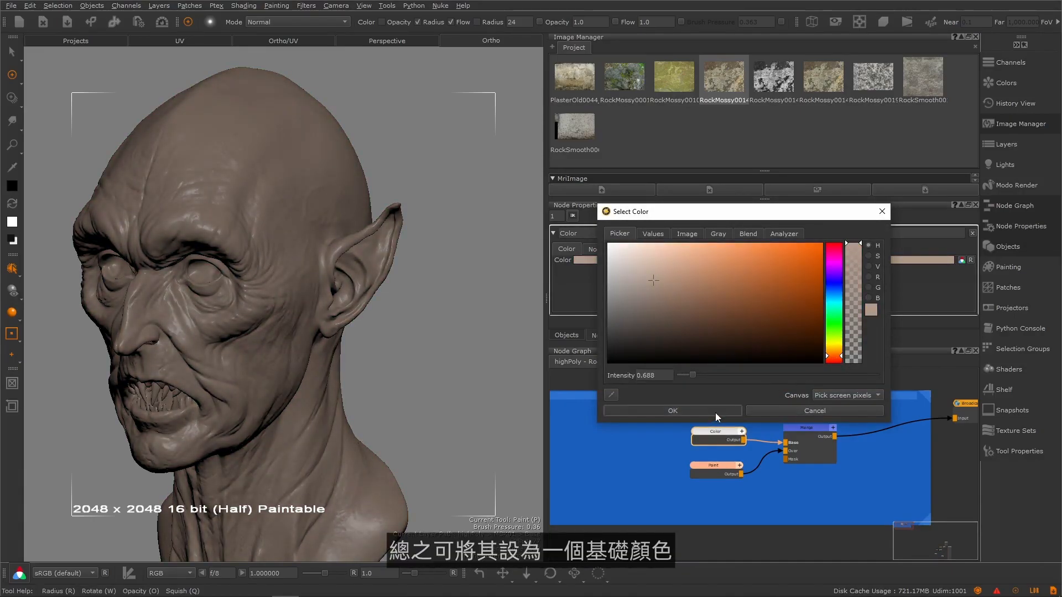
- Make the Paint node the active paint target, frame the eye area and set the brush radius to 46
{"action": "right_click_drag", "start_coordinate": [221, 304], "coordinate": [236, 308], "text": "alt"}
{"action": "left_click", "coordinate": [717, 466]}
{"action": "middle_click_drag", "start_coordinate": [213, 309], "coordinate": [256, 310], "text": "alt"}
{"action": "mouse_move", "coordinate": [255, 310]}
{"action": "right_mouse_down", "text": "alt"}
{"action": "mouse_move", "coordinate": [263, 321]}
{"action": "mouse_move", "coordinate": [267, 288]}
{"action": "right_mouse_up", "text": "alt"}
{"action": "middle_click_drag", "start_coordinate": [267, 287], "coordinate": [314, 310], "text": "alt"}
{"action": "right_click_drag", "start_coordinate": [314, 311], "coordinate": [329, 298], "text": "alt"}
{"action": "key", "text": "r"}
{"action": "mouse_move", "coordinate": [330, 299]}
{"action": "left_mouse_down"}
{"action": "mouse_move", "coordinate": [365, 299]}
{"action": "mouse_move", "coordinate": [340, 299]}
{"action": "left_mouse_up"}
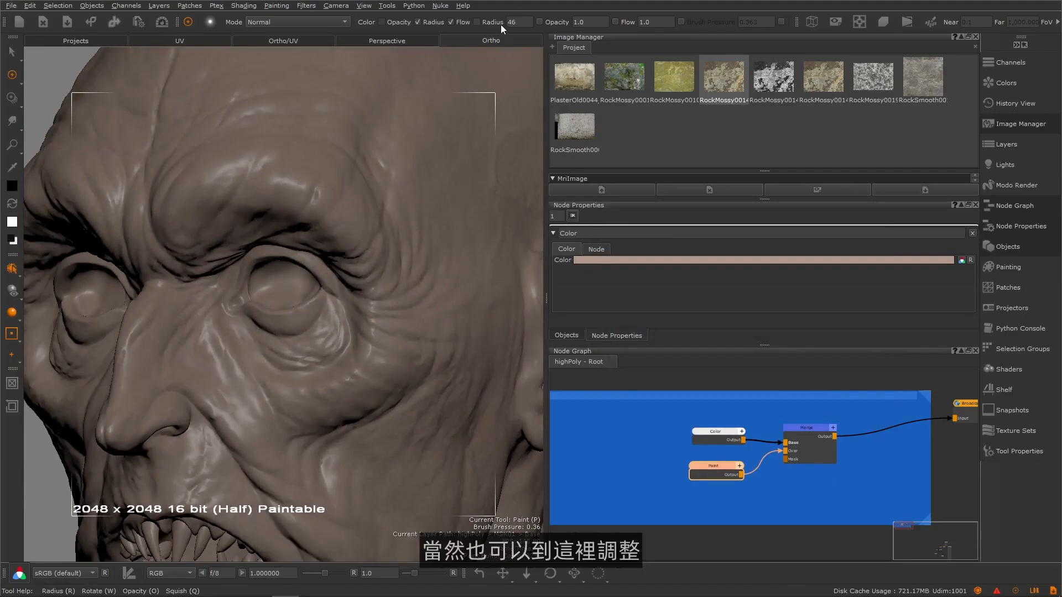
- Try a black stroke around the eye socket with a brush radius of 26, and undo it
{"action": "key", "text": "r"}
{"action": "mouse_move", "coordinate": [339, 298]}
{"action": "left_mouse_down"}
{"action": "mouse_move", "coordinate": [327, 294]}
{"action": "mouse_move", "coordinate": [318, 320]}
{"action": "mouse_move", "coordinate": [241, 308]}
{"action": "left_mouse_up"}
{"action": "left_click_drag", "start_coordinate": [244, 263], "coordinate": [313, 261]}
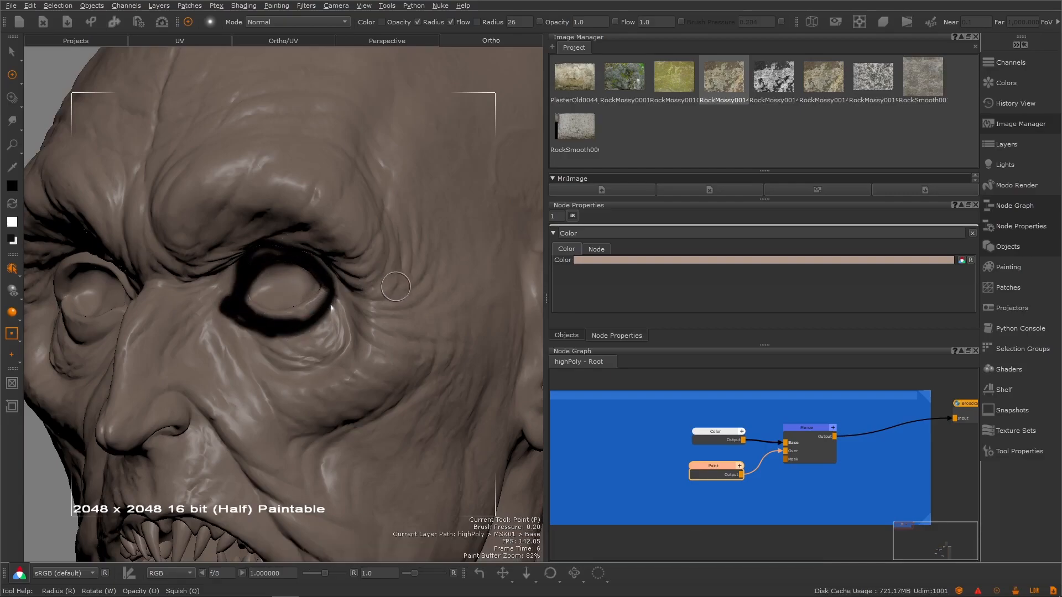
{"action": "key", "text": "ctrl+z"}
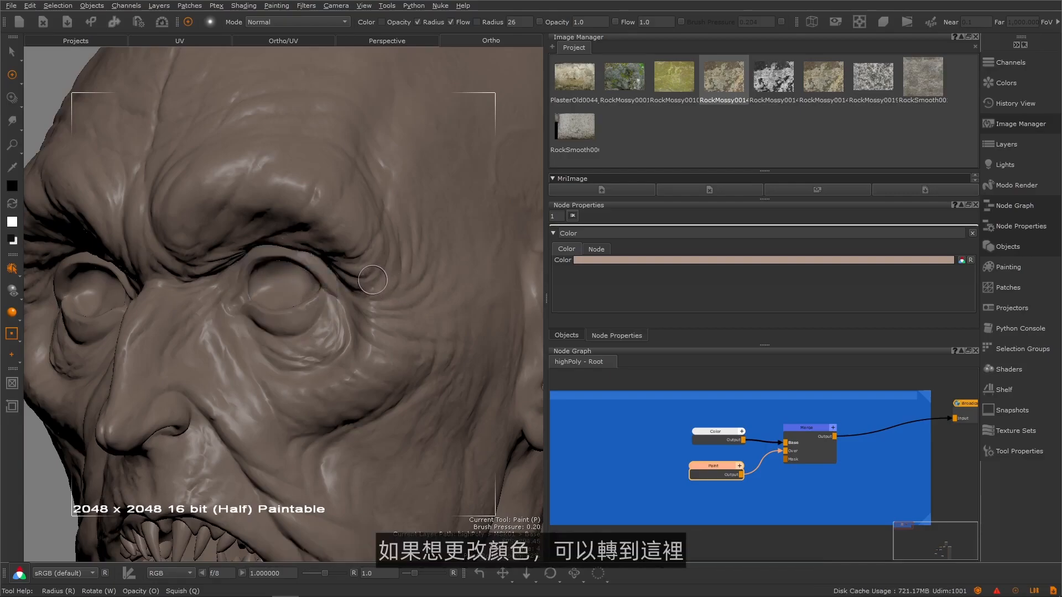
- Choose a saturated red paint color and paint over the brow above the eye with a brush radius of 68
{"action": "left_click", "coordinate": [12, 186]}
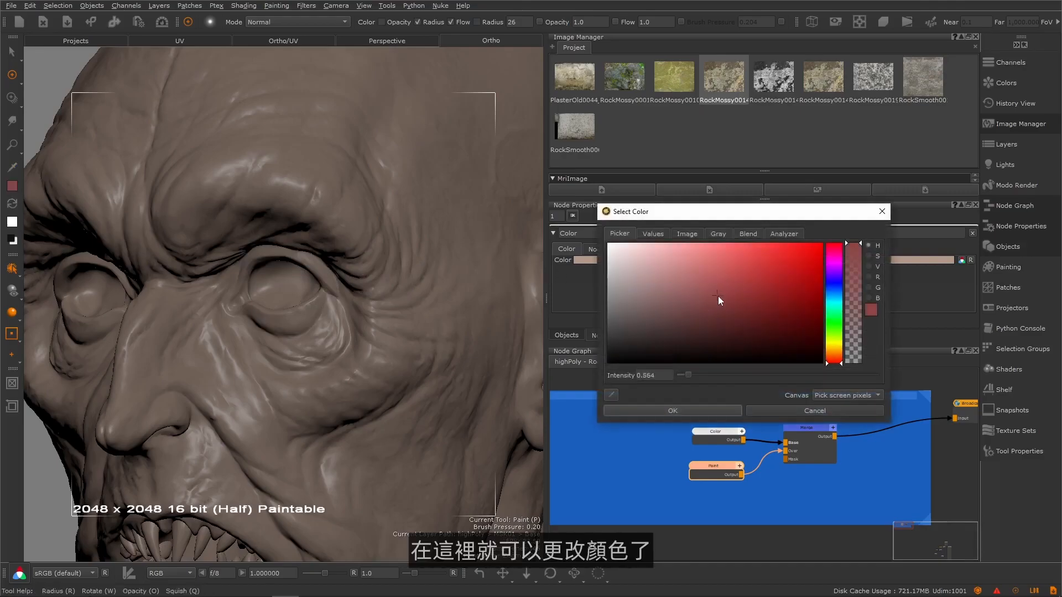
{"action": "left_click", "coordinate": [782, 411]}
{"action": "key", "text": "j"}
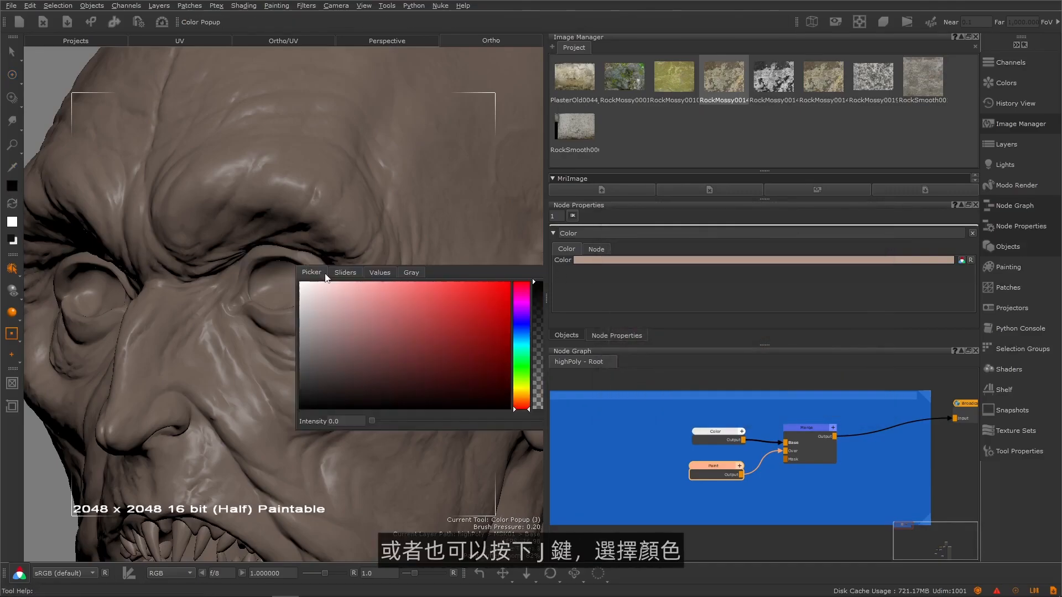
{"action": "left_click", "coordinate": [460, 327]}
{"action": "mouse_move", "coordinate": [350, 250]}
{"action": "left_mouse_down"}
{"action": "mouse_move", "coordinate": [293, 191]}
{"action": "mouse_move", "coordinate": [341, 204]}
{"action": "mouse_move", "coordinate": [293, 180]}
{"action": "mouse_move", "coordinate": [236, 209]}
{"action": "mouse_move", "coordinate": [183, 198]}
{"action": "mouse_move", "coordinate": [169, 213]}
{"action": "mouse_move", "coordinate": [188, 166]}
{"action": "mouse_move", "coordinate": [293, 155]}
{"action": "mouse_move", "coordinate": [357, 240]}
{"action": "mouse_move", "coordinate": [369, 220]}
{"action": "mouse_move", "coordinate": [360, 166]}
{"action": "mouse_move", "coordinate": [299, 135]}
{"action": "mouse_move", "coordinate": [233, 142]}
{"action": "mouse_move", "coordinate": [294, 154]}
{"action": "mouse_move", "coordinate": [365, 239]}
{"action": "mouse_move", "coordinate": [279, 217]}
{"action": "mouse_move", "coordinate": [180, 245]}
{"action": "left_mouse_up"}
{"action": "key", "text": "r"}
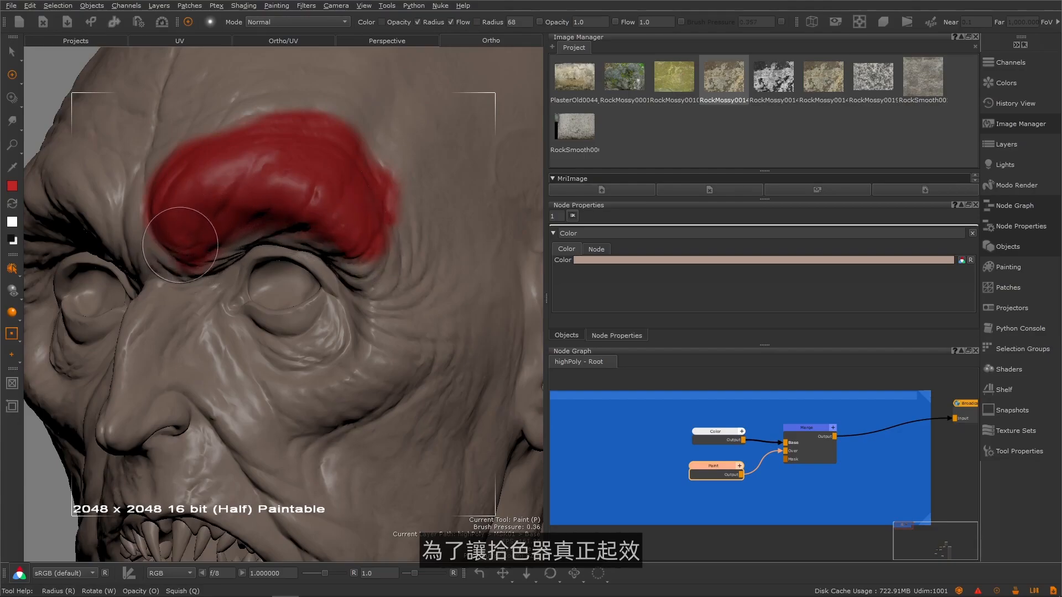
- Check in the Misc. preferences, under Toggle Tools, that Tool On Key Held is enabled
{"action": "left_click", "coordinate": [30, 7]}
{"action": "left_click", "coordinate": [47, 43]}
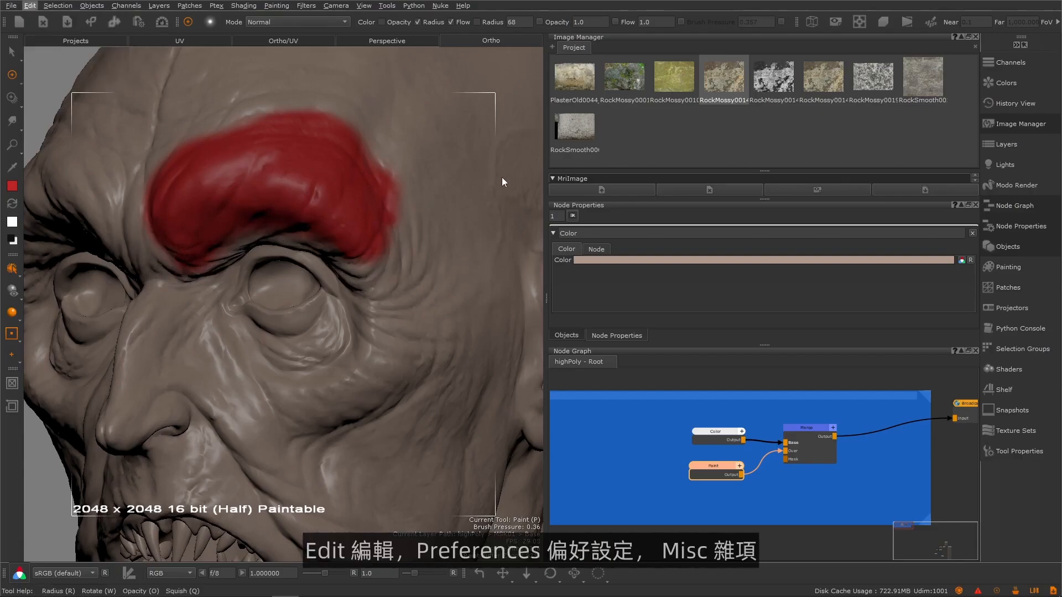
{"action": "left_click", "coordinate": [496, 154]}
{"action": "left_click_drag", "start_coordinate": [698, 196], "coordinate": [618, 382]}
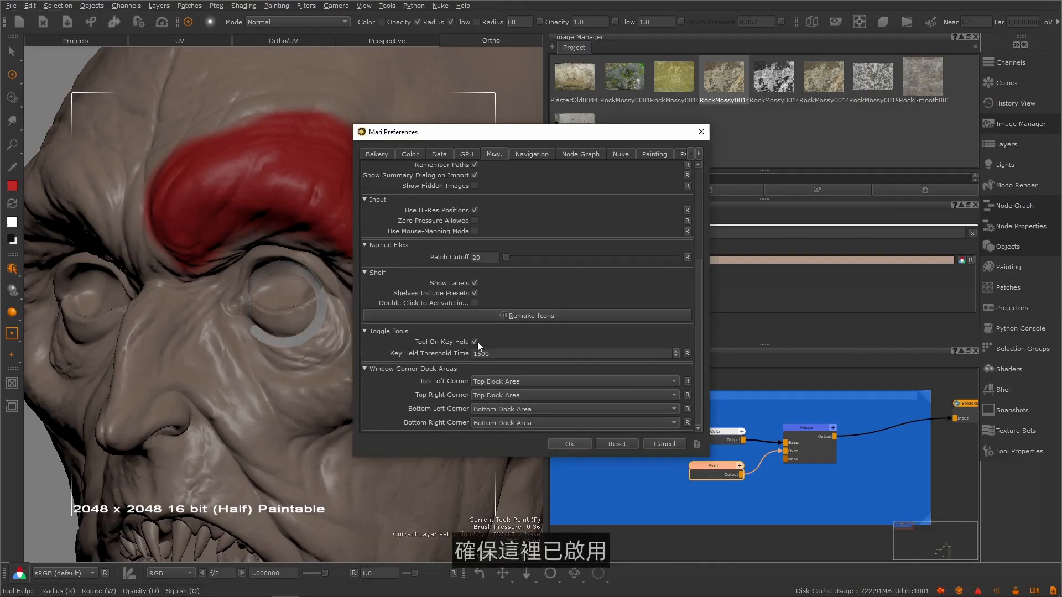
{"action": "left_click", "coordinate": [570, 444]}
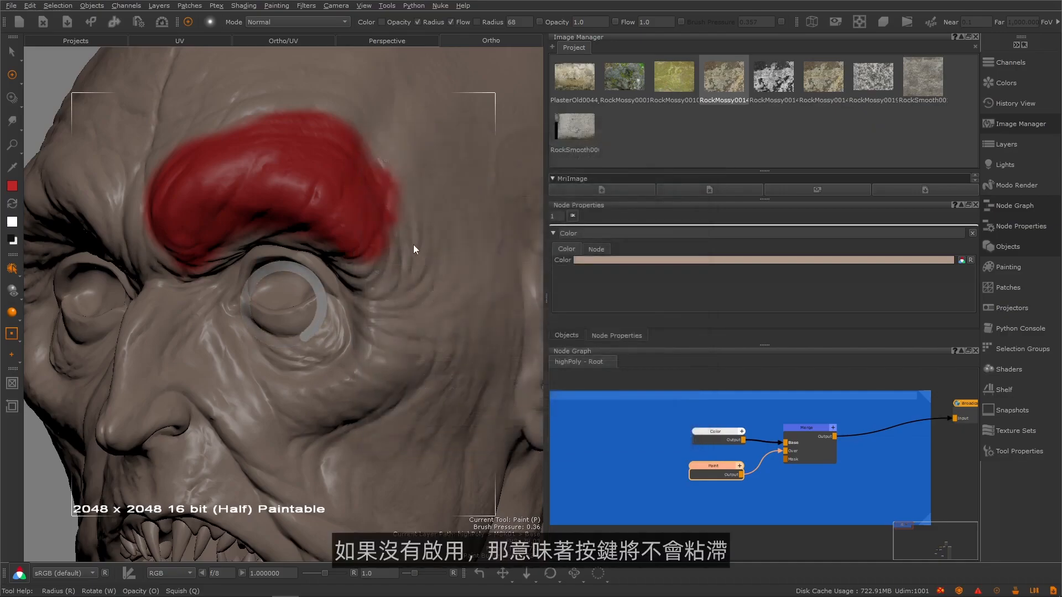
- Extend the red at the outer brow, and paint a blue patch on the adjoining temple with a brush radius of 102
{"action": "left_click_drag", "start_coordinate": [395, 214], "coordinate": [366, 251]}
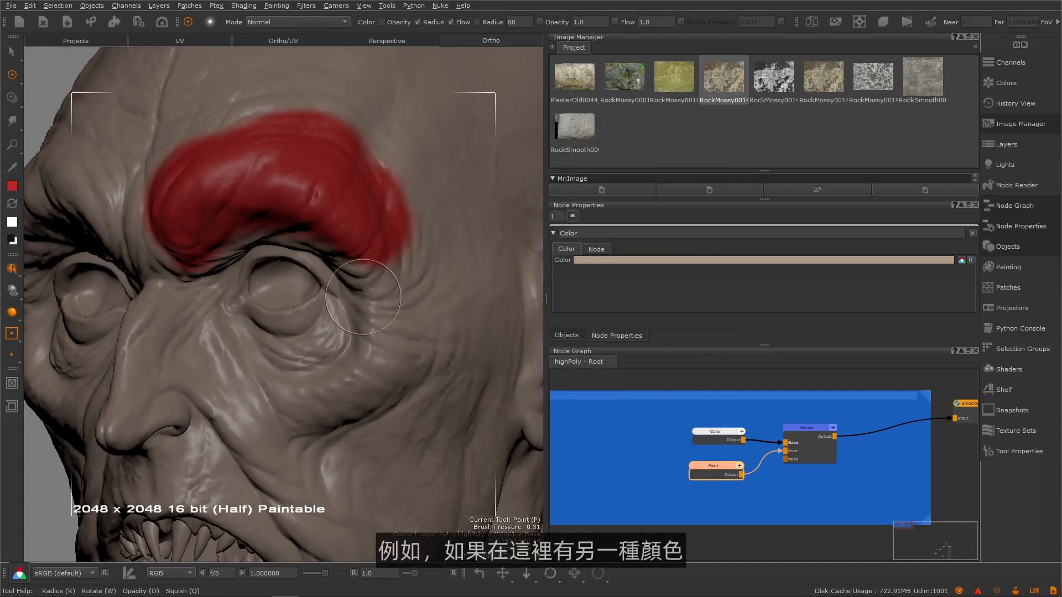
{"action": "key", "text": "j"}
{"action": "left_click", "coordinate": [434, 282]}
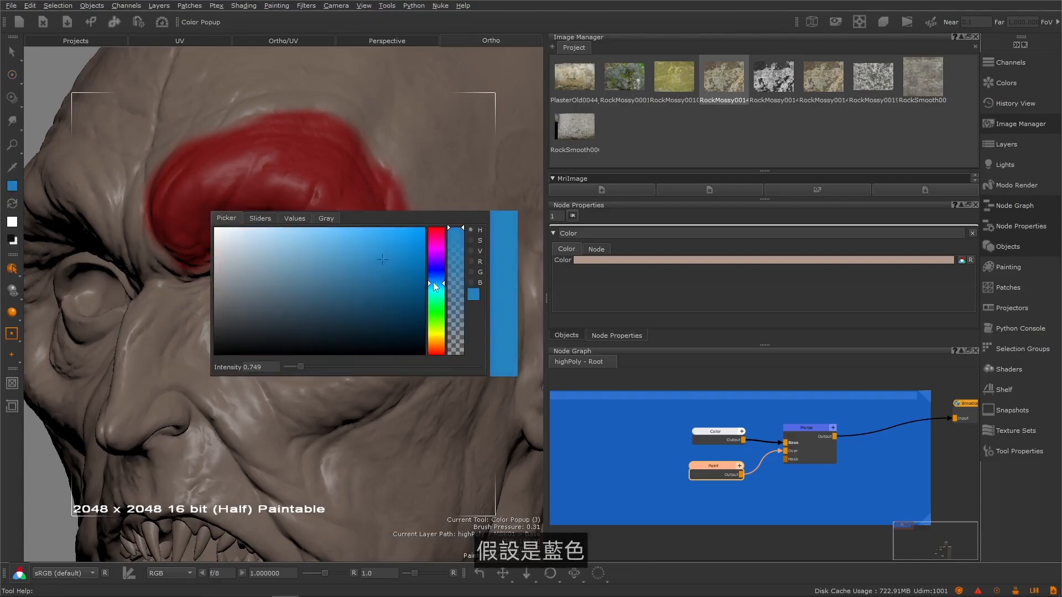
{"action": "key", "text": "j"}
{"action": "left_click_drag", "start_coordinate": [417, 263], "coordinate": [409, 281]}
{"action": "key", "text": "r"}
{"action": "left_click_drag", "start_coordinate": [424, 221], "coordinate": [442, 219]}
{"action": "mouse_move", "coordinate": [427, 223]}
{"action": "left_mouse_down"}
{"action": "mouse_move", "coordinate": [429, 266]}
{"action": "mouse_move", "coordinate": [411, 296]}
{"action": "left_mouse_up"}
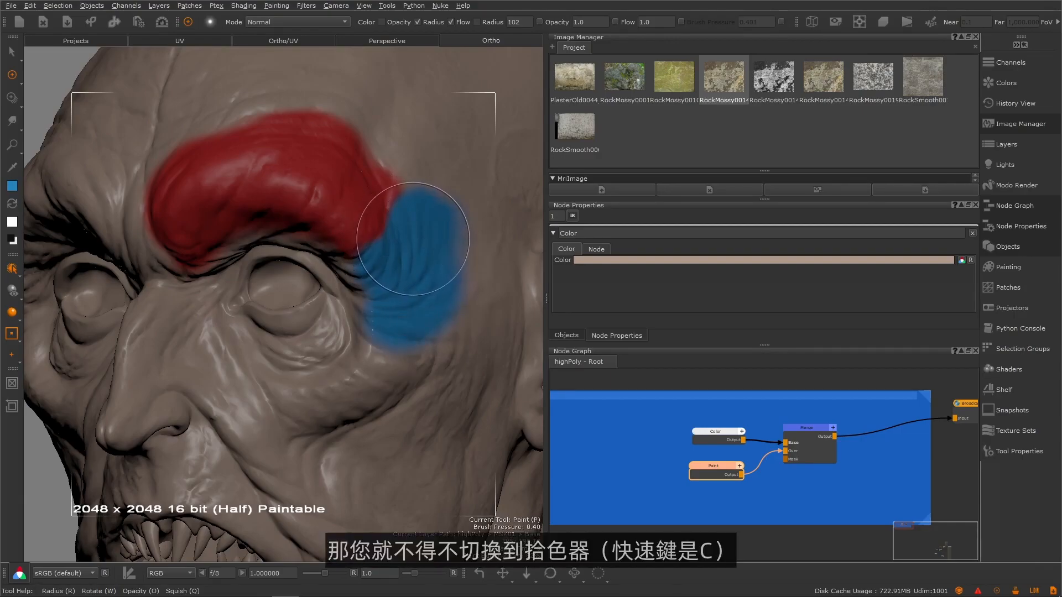
- Sample the red from the brow and extend it up onto the forehead with a brush radius of 112
{"action": "key", "text": "c"}
{"action": "left_click", "coordinate": [359, 212]}
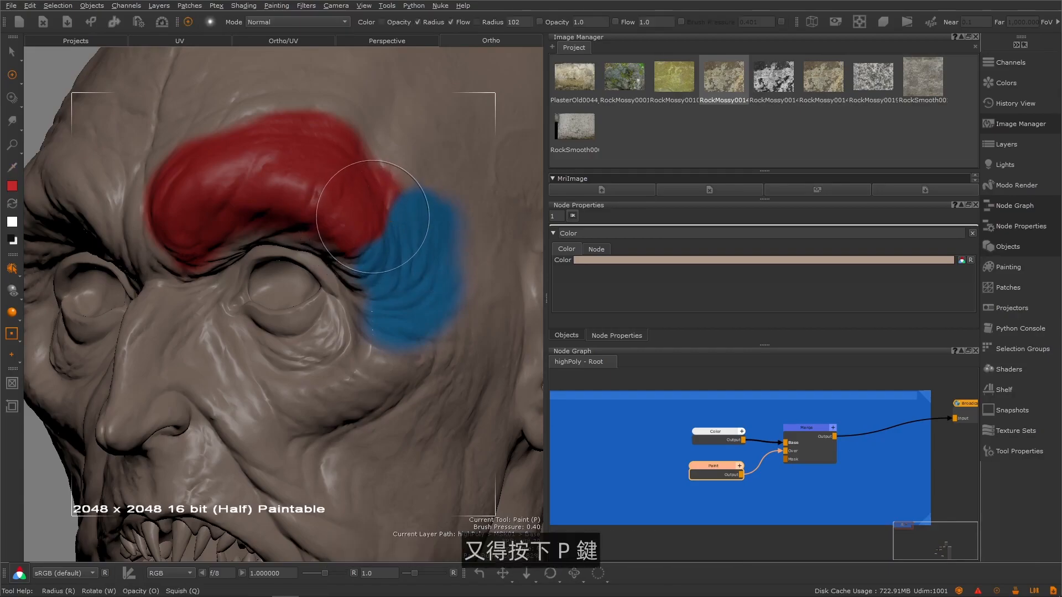
{"action": "left_click_drag", "start_coordinate": [368, 241], "coordinate": [391, 218]}
{"action": "key", "text": "r"}
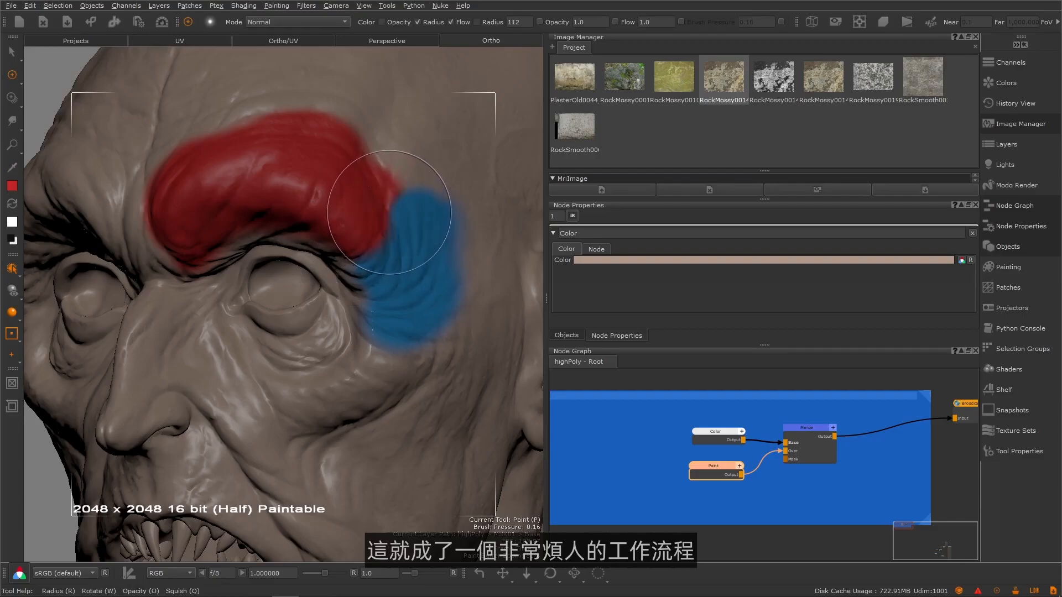
{"action": "mouse_move", "coordinate": [387, 175]}
{"action": "left_mouse_down"}
{"action": "mouse_move", "coordinate": [382, 135]}
{"action": "mouse_move", "coordinate": [342, 123]}
{"action": "mouse_move", "coordinate": [301, 142]}
{"action": "left_mouse_up"}
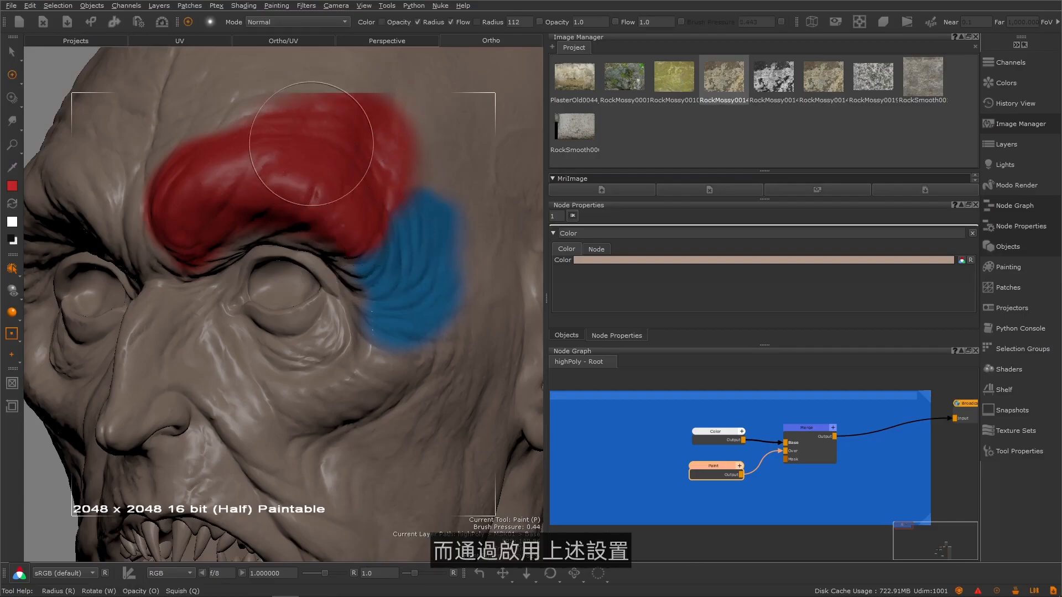
- Alternately sample the blue and red with the Eye Dropper and paint along the border between the two patches
{"action": "key", "text": "c"}
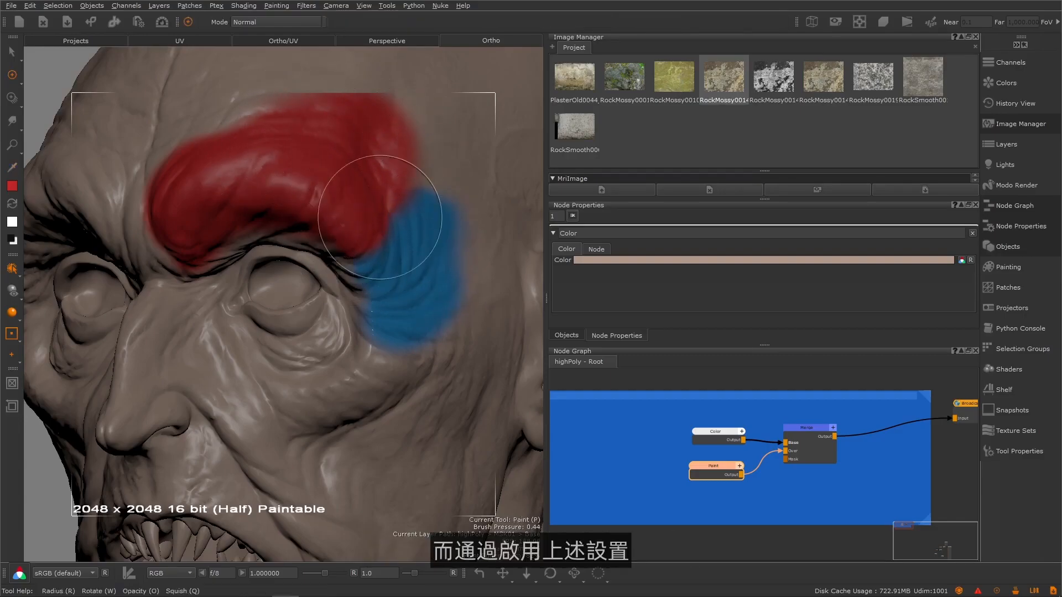
{"action": "left_click_drag", "start_coordinate": [386, 207], "coordinate": [376, 240]}
{"action": "key", "text": "c"}
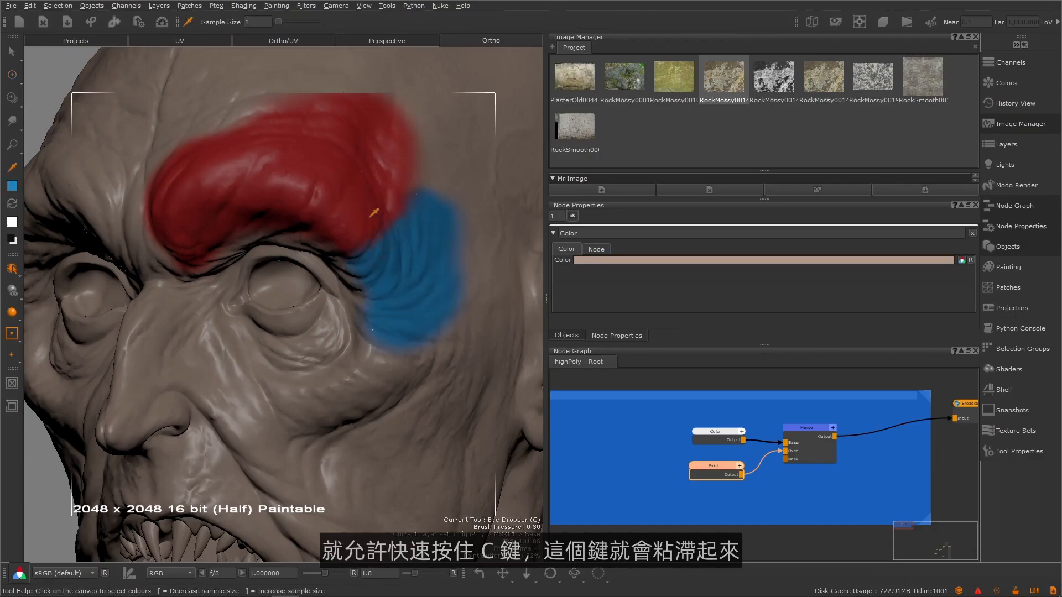
{"action": "key", "text": "c"}
{"action": "left_click", "coordinate": [413, 261]}
{"action": "left_click_drag", "start_coordinate": [400, 215], "coordinate": [369, 248]}
{"action": "key", "text": "c"}
{"action": "left_click", "coordinate": [382, 206]}
{"action": "key", "text": "c"}
{"action": "left_click", "coordinate": [407, 241]}
{"action": "mouse_move", "coordinate": [408, 207]}
{"action": "left_mouse_down"}
{"action": "mouse_move", "coordinate": [365, 250]}
{"action": "mouse_move", "coordinate": [396, 206]}
{"action": "left_mouse_up"}
{"action": "key", "text": "c"}
{"action": "left_click", "coordinate": [358, 199]}
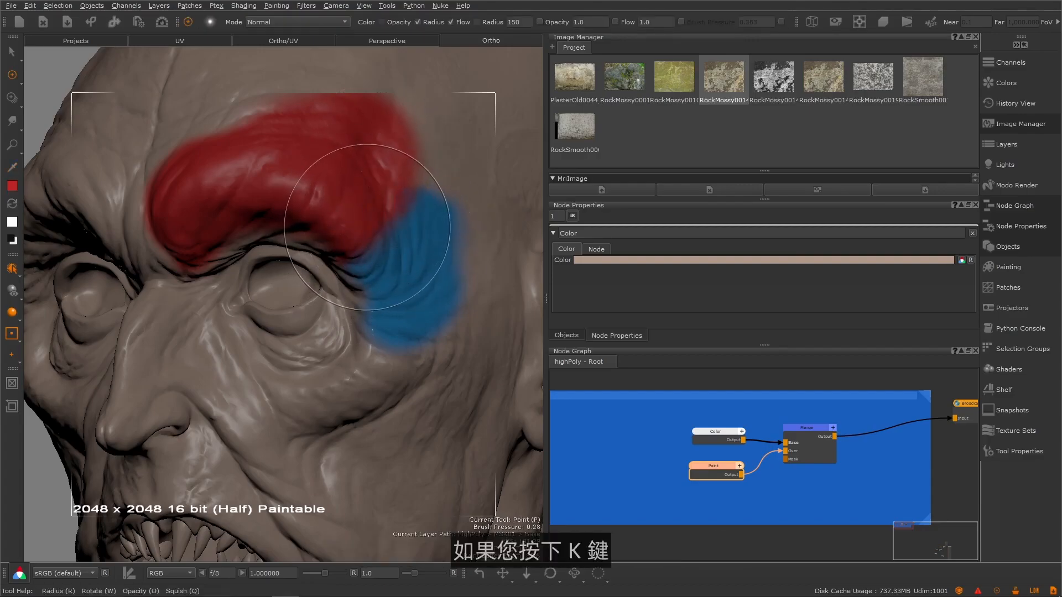
- Browse the Custom, Organic, Brad's New and Basic brush shelves, and choose the dinoSkin brush from Custom
{"action": "key", "text": "k"}
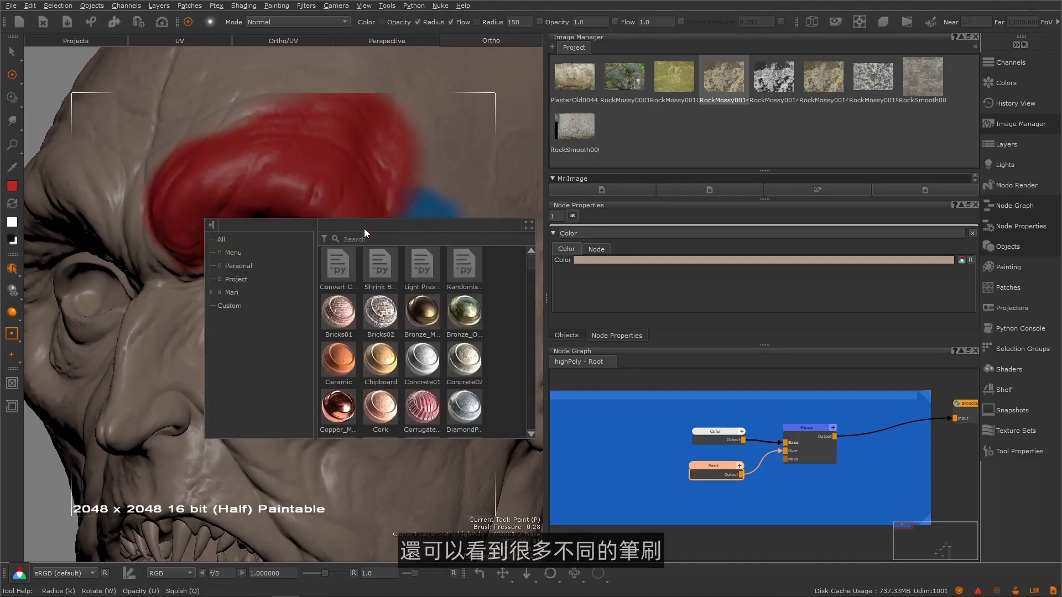
{"action": "left_click", "coordinate": [241, 307]}
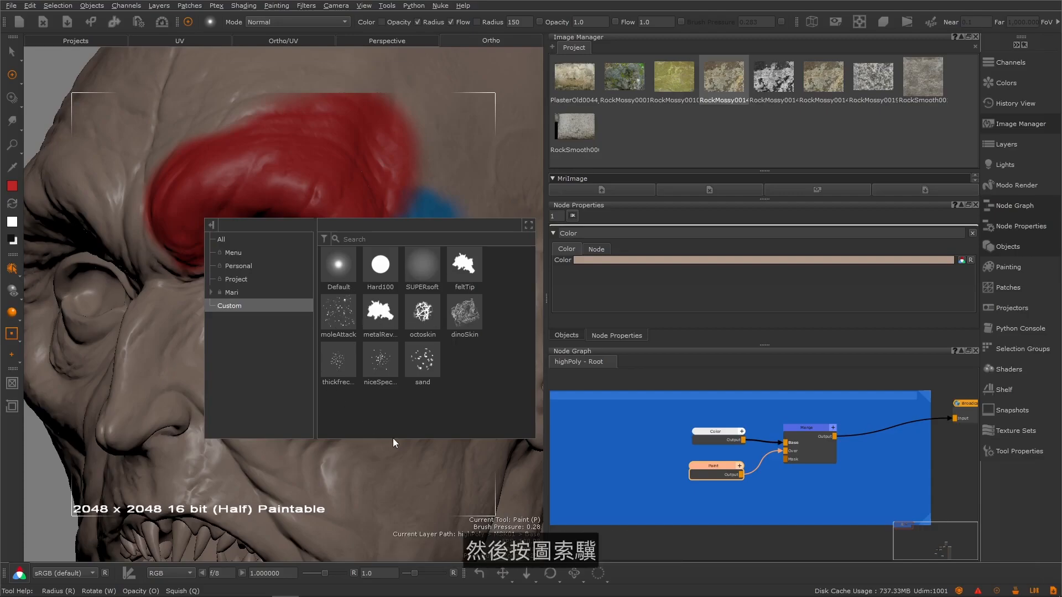
{"action": "left_click", "coordinate": [210, 292]}
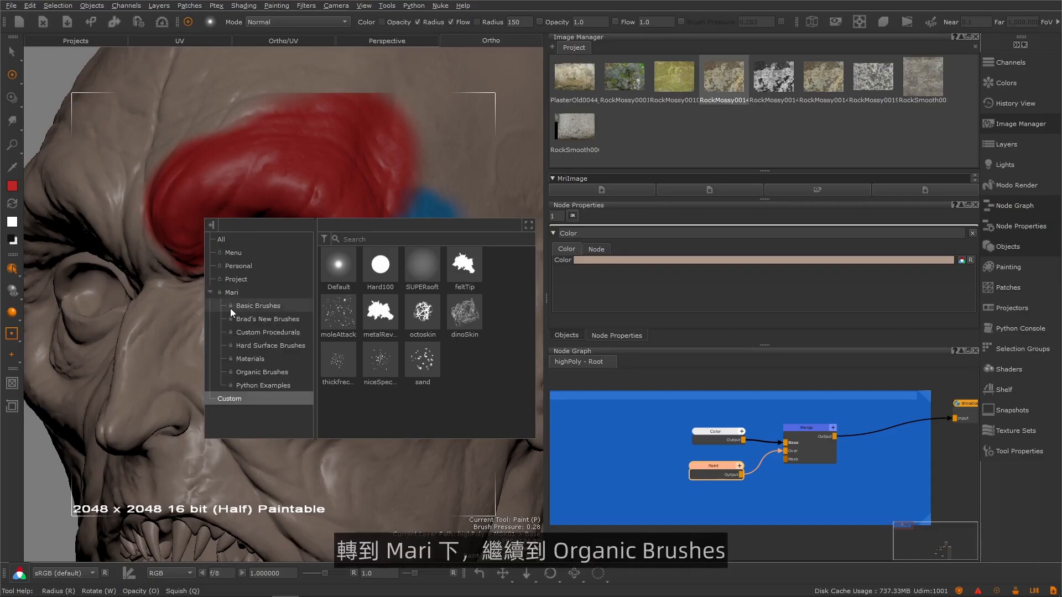
{"action": "left_click", "coordinate": [261, 371]}
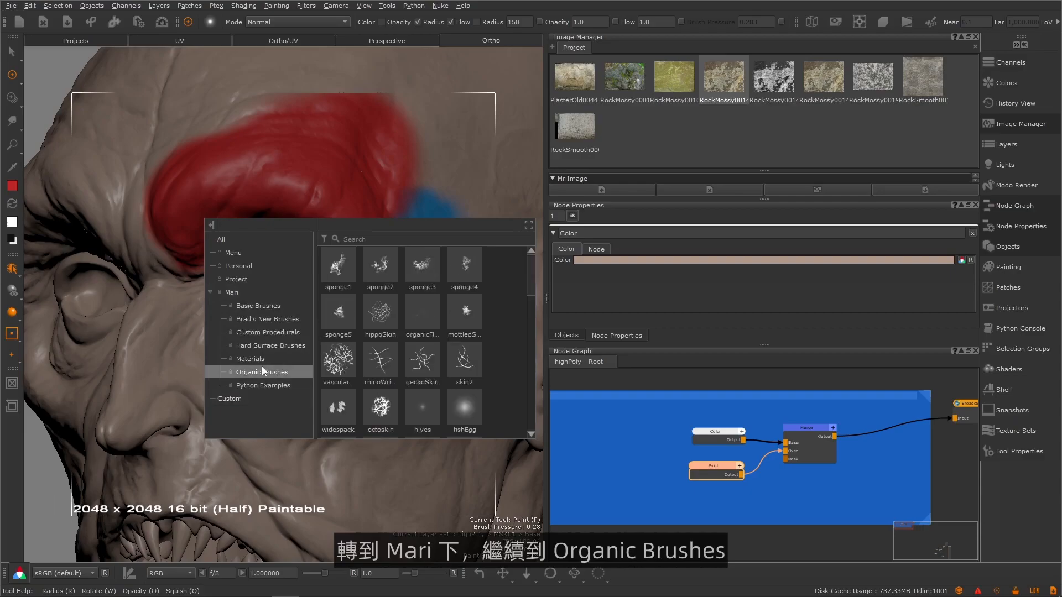
{"action": "left_click", "coordinate": [264, 320]}
{"action": "left_click", "coordinate": [269, 308]}
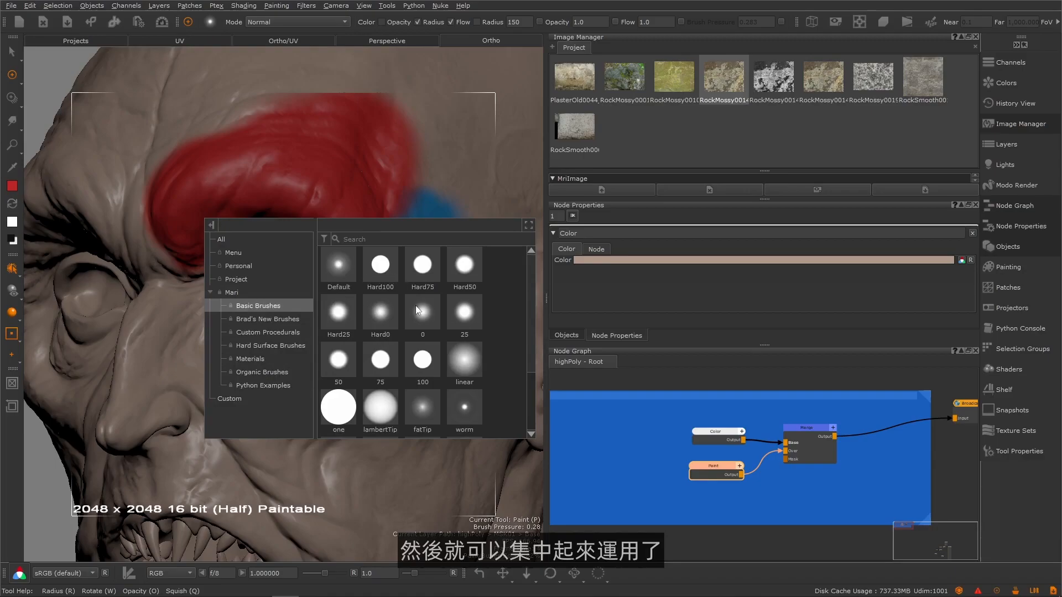
{"action": "left_click", "coordinate": [243, 396]}
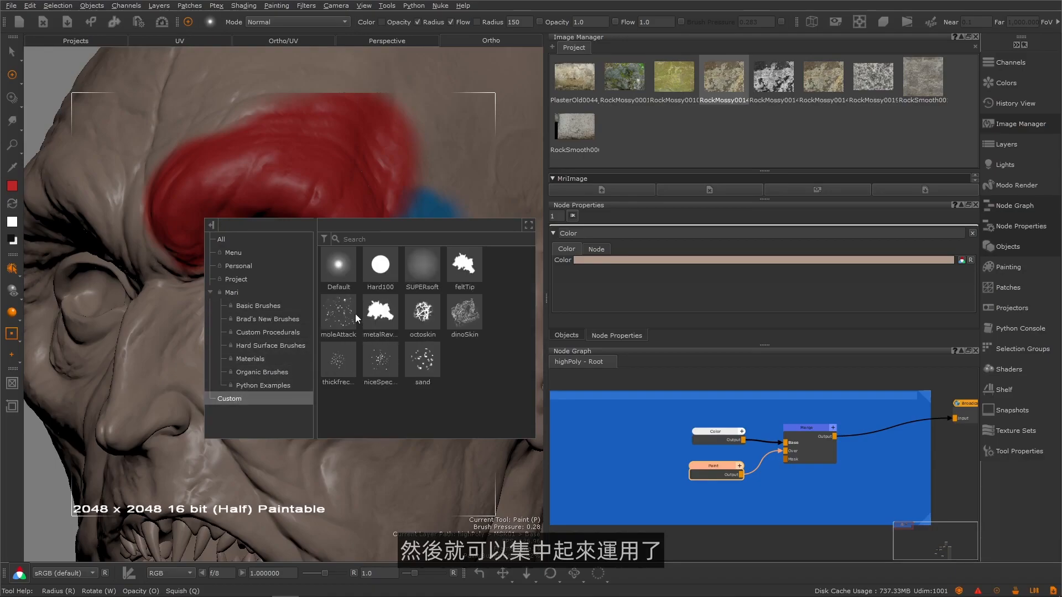
{"action": "left_click", "coordinate": [465, 313]}
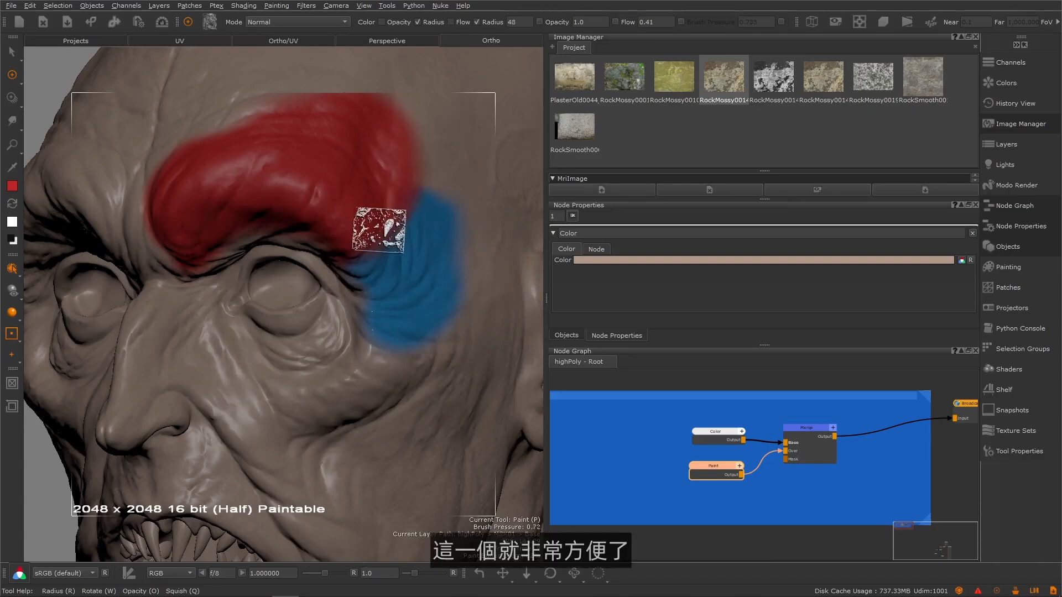
- Select the dinoSkin brush from Mari's Organic Brushes shelf
{"action": "key", "text": "k"}
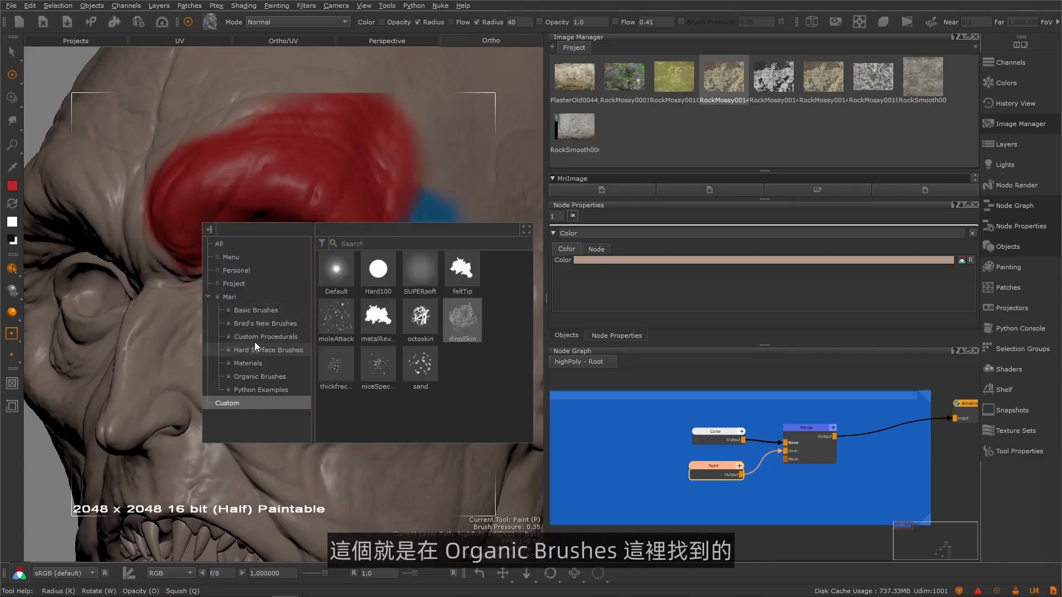
{"action": "left_click", "coordinate": [270, 376]}
{"action": "scroll", "coordinate": [523, 394], "scroll_direction": "down", "scroll_amount": 5}
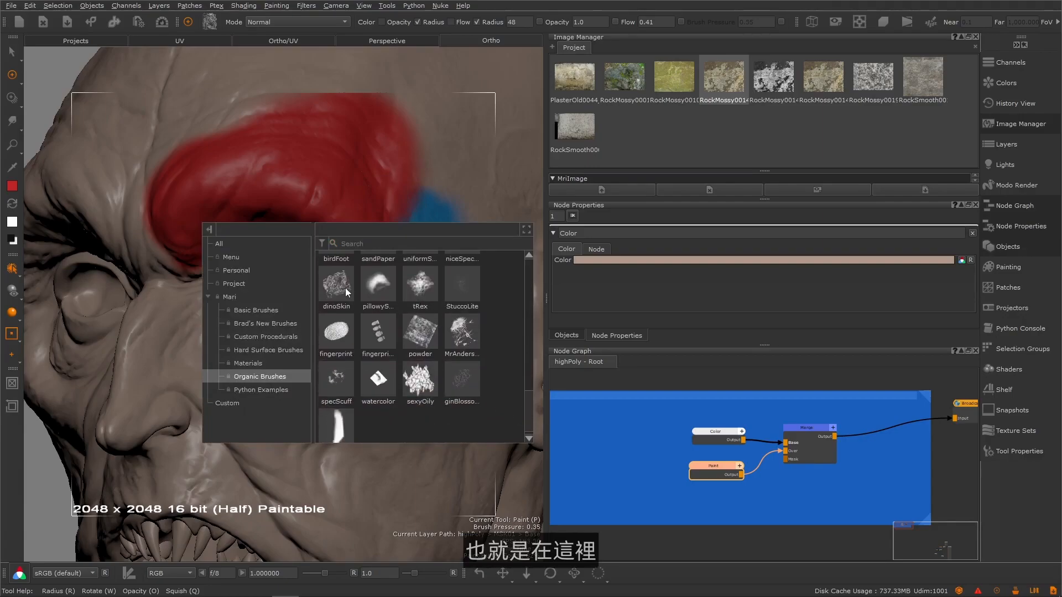
{"action": "left_click", "coordinate": [338, 285]}
- Blend sampled red and blue across the temple and around below the eye with the dinoSkin brush
{"action": "mouse_move", "coordinate": [434, 244]}
{"action": "left_mouse_down"}
{"action": "mouse_move", "coordinate": [398, 150]}
{"action": "mouse_move", "coordinate": [398, 217]}
{"action": "mouse_move", "coordinate": [421, 218]}
{"action": "mouse_move", "coordinate": [395, 234]}
{"action": "mouse_move", "coordinate": [452, 172]}
{"action": "mouse_move", "coordinate": [331, 193]}
{"action": "mouse_move", "coordinate": [379, 177]}
{"action": "mouse_move", "coordinate": [360, 166]}
{"action": "mouse_move", "coordinate": [356, 185]}
{"action": "mouse_move", "coordinate": [414, 199]}
{"action": "left_mouse_up"}
{"action": "key", "text": "c"}
{"action": "left_click", "coordinate": [324, 141]}
{"action": "mouse_move", "coordinate": [336, 133]}
{"action": "left_mouse_down"}
{"action": "mouse_move", "coordinate": [406, 177]}
{"action": "mouse_move", "coordinate": [381, 240]}
{"action": "mouse_move", "coordinate": [458, 226]}
{"action": "mouse_move", "coordinate": [419, 306]}
{"action": "mouse_move", "coordinate": [429, 319]}
{"action": "mouse_move", "coordinate": [390, 310]}
{"action": "left_mouse_up"}
{"action": "key", "text": "c"}
{"action": "left_click", "coordinate": [391, 307]}
{"action": "mouse_move", "coordinate": [392, 370]}
{"action": "left_mouse_down"}
{"action": "mouse_move", "coordinate": [318, 423]}
{"action": "mouse_move", "coordinate": [317, 407]}
{"action": "mouse_move", "coordinate": [285, 396]}
{"action": "left_mouse_up"}
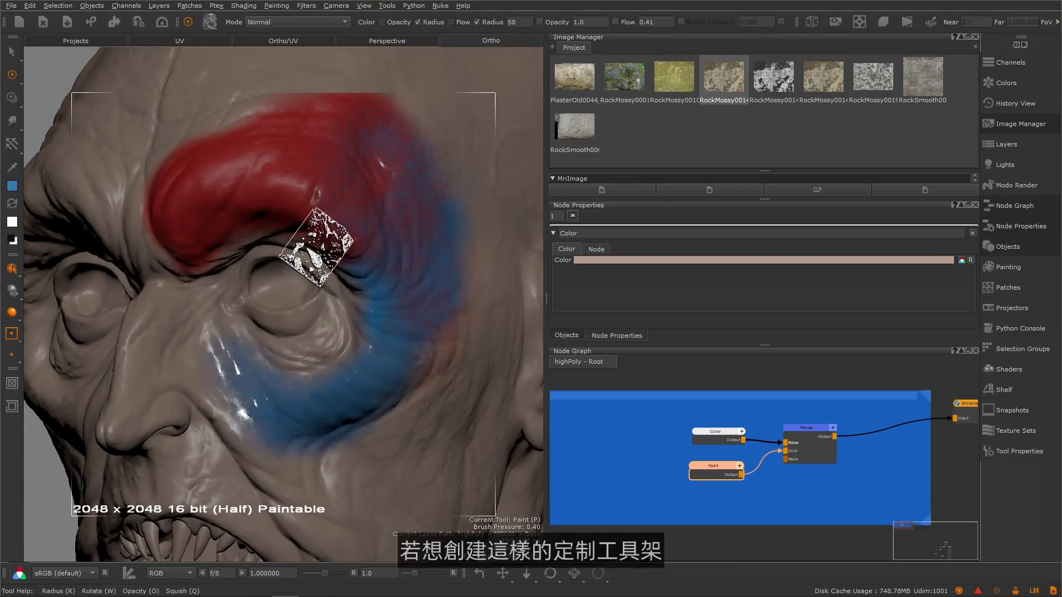
- Open the Shelf palette, resize it to a compact floating window and place it over the creature's head
{"action": "key", "text": "b"}
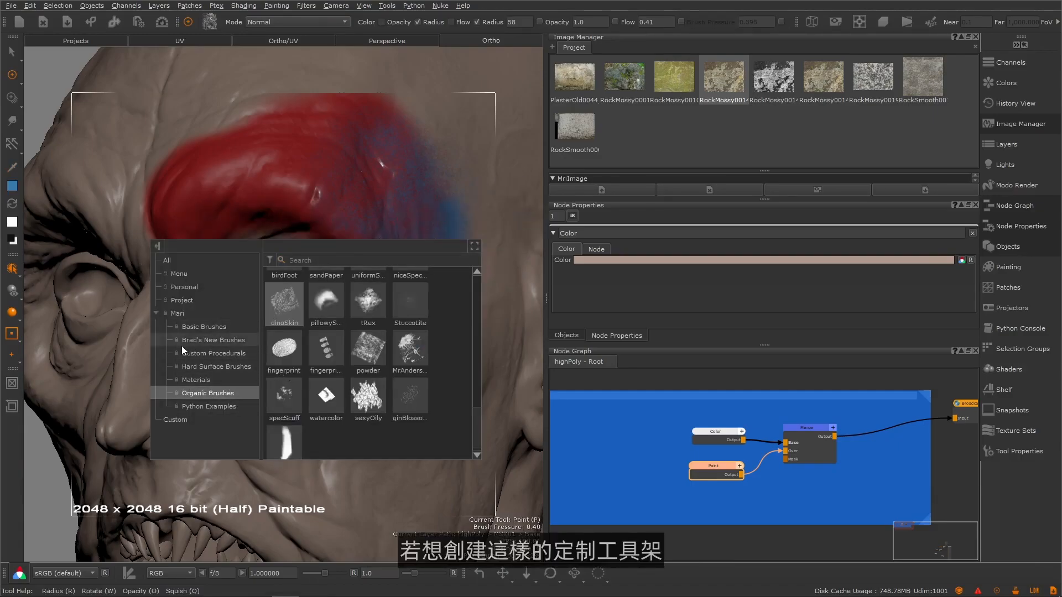
{"action": "key", "text": "Escape"}
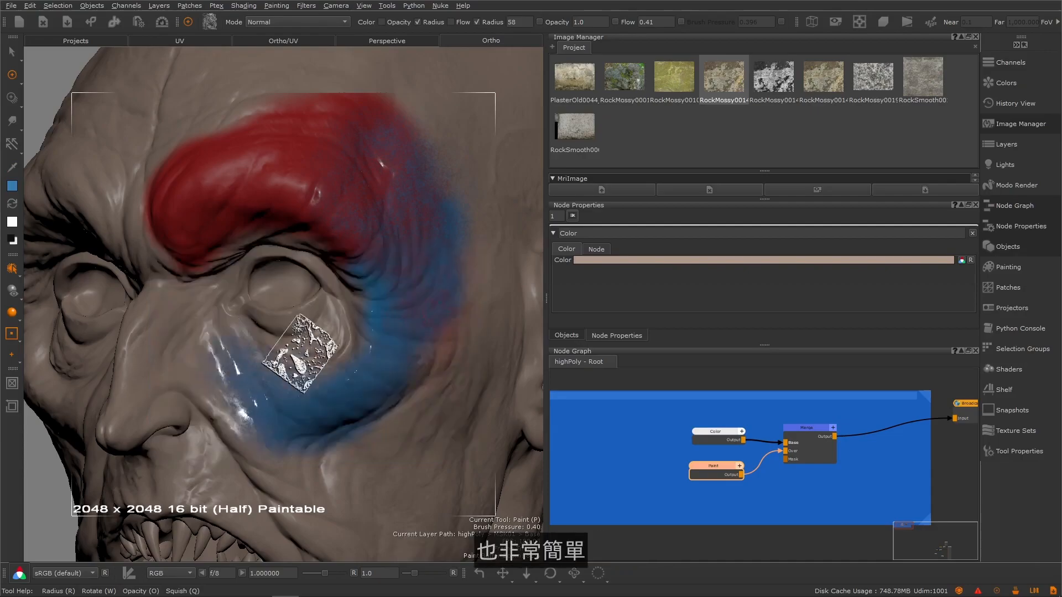
{"action": "left_click", "coordinate": [1003, 387]}
{"action": "mouse_move", "coordinate": [881, 109]}
{"action": "left_mouse_down"}
{"action": "mouse_move", "coordinate": [217, 95]}
{"action": "mouse_move", "coordinate": [254, 76]}
{"action": "mouse_move", "coordinate": [179, 76]}
{"action": "left_mouse_up"}
{"action": "left_click", "coordinate": [214, 89]}
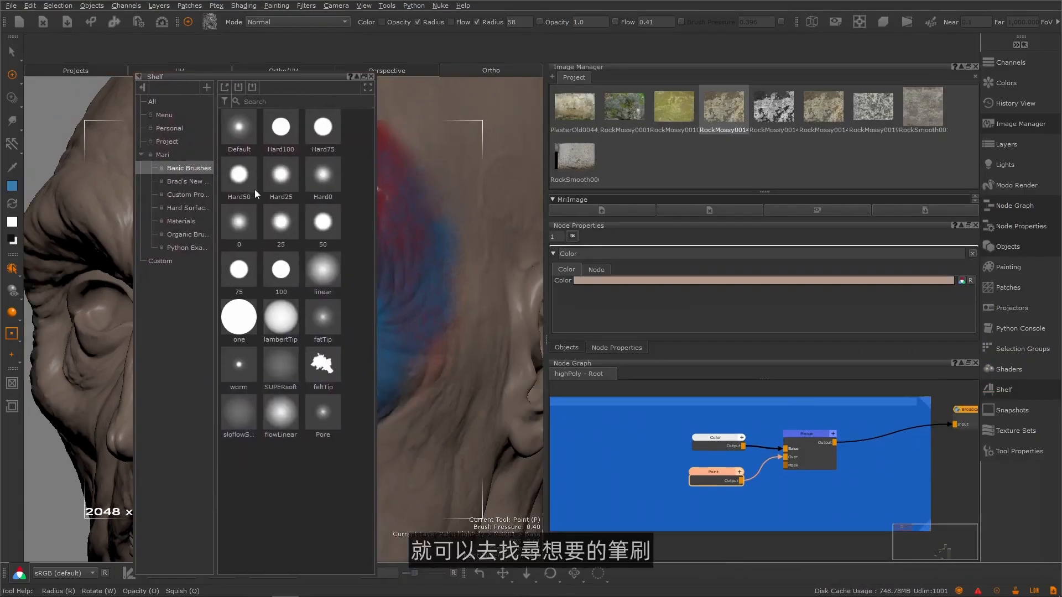
{"action": "left_click_drag", "start_coordinate": [58, 41], "coordinate": [71, 245]}
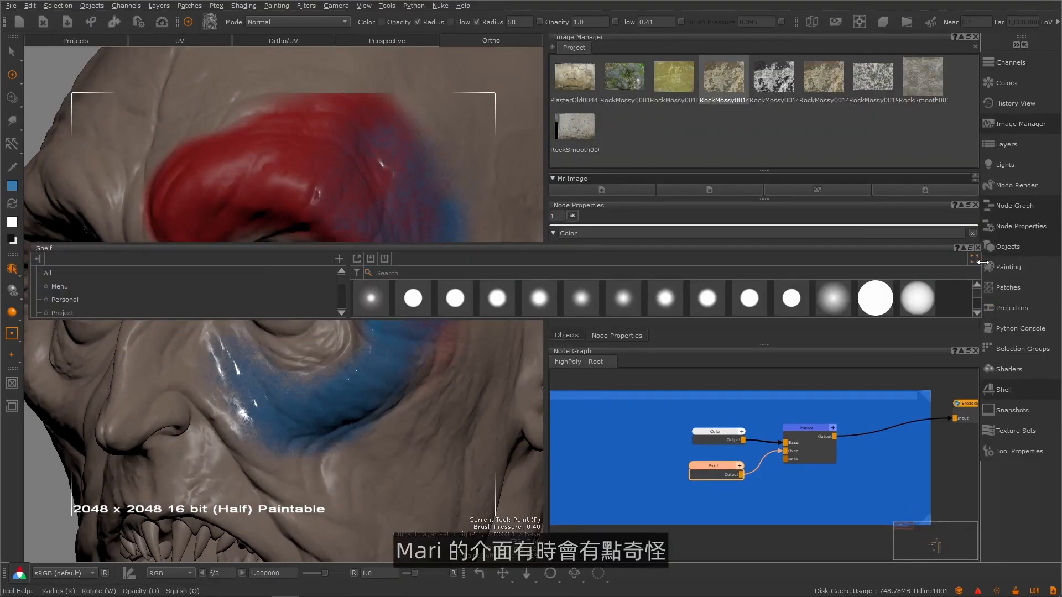
{"action": "left_click_drag", "start_coordinate": [980, 265], "coordinate": [349, 243]}
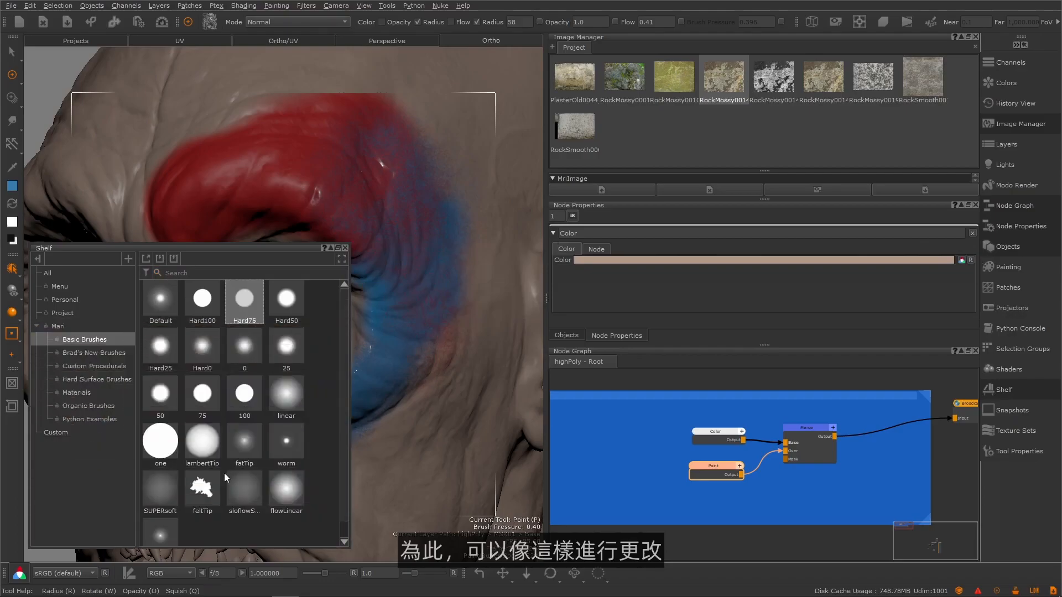
{"action": "left_click_drag", "start_coordinate": [204, 244], "coordinate": [262, 173]}
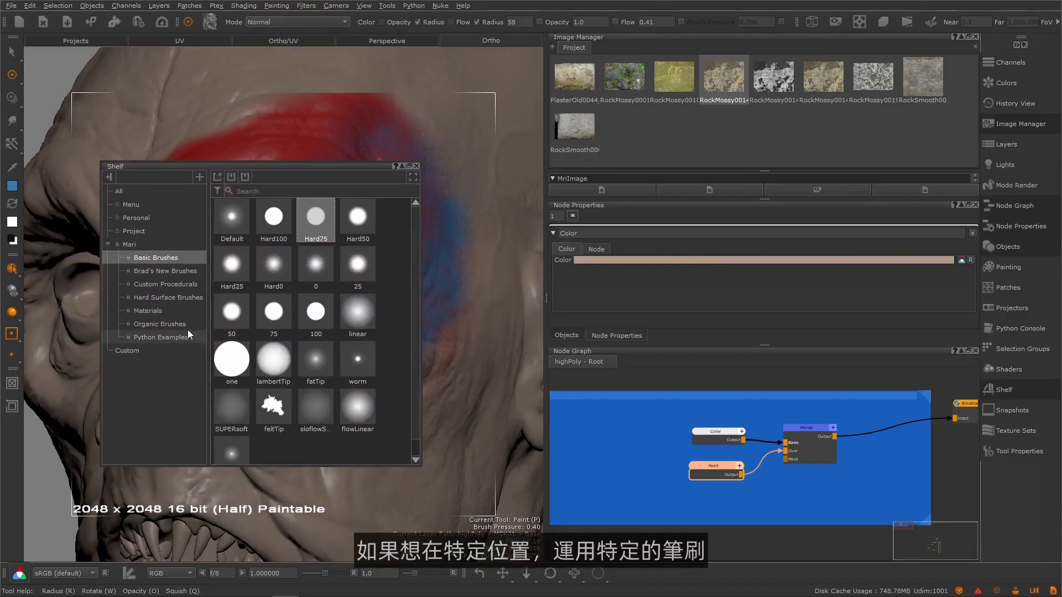
- Add the hippoSkin brush from Organic Brushes to the Custom shelf, select it there and close the palette
{"action": "left_click", "coordinate": [144, 352]}
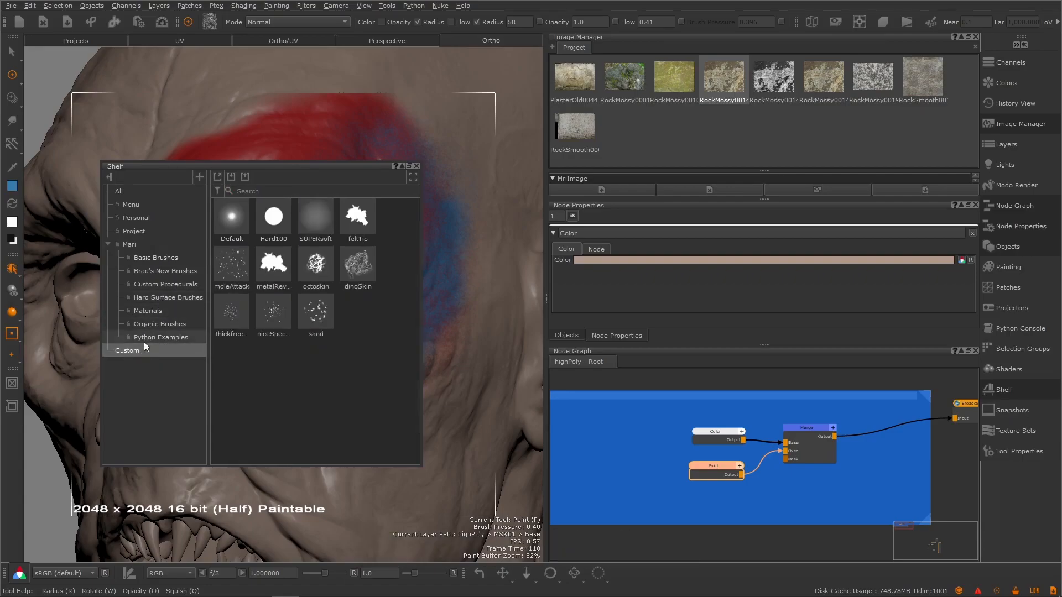
{"action": "left_click", "coordinate": [148, 323]}
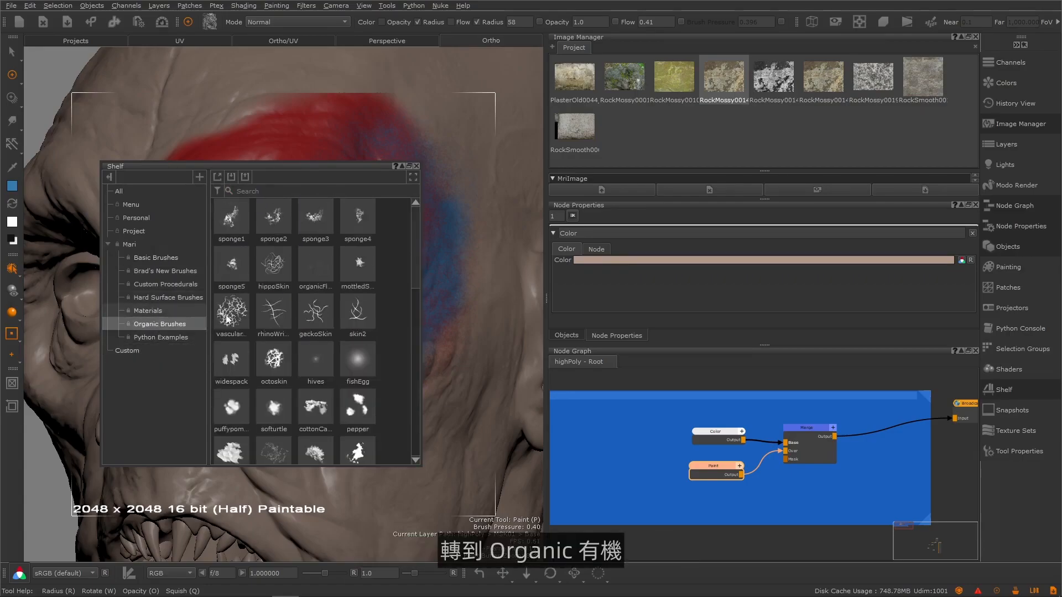
{"action": "mouse_move", "coordinate": [276, 272]}
{"action": "left_mouse_down"}
{"action": "mouse_move", "coordinate": [148, 359]}
{"action": "mouse_move", "coordinate": [151, 350]}
{"action": "left_mouse_up"}
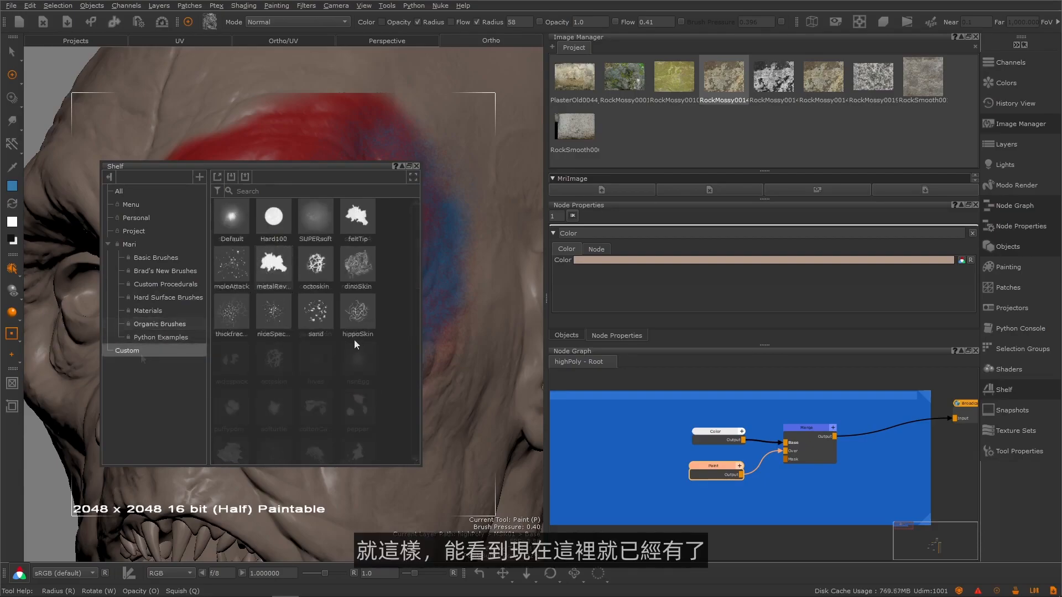
{"action": "left_click", "coordinate": [360, 315]}
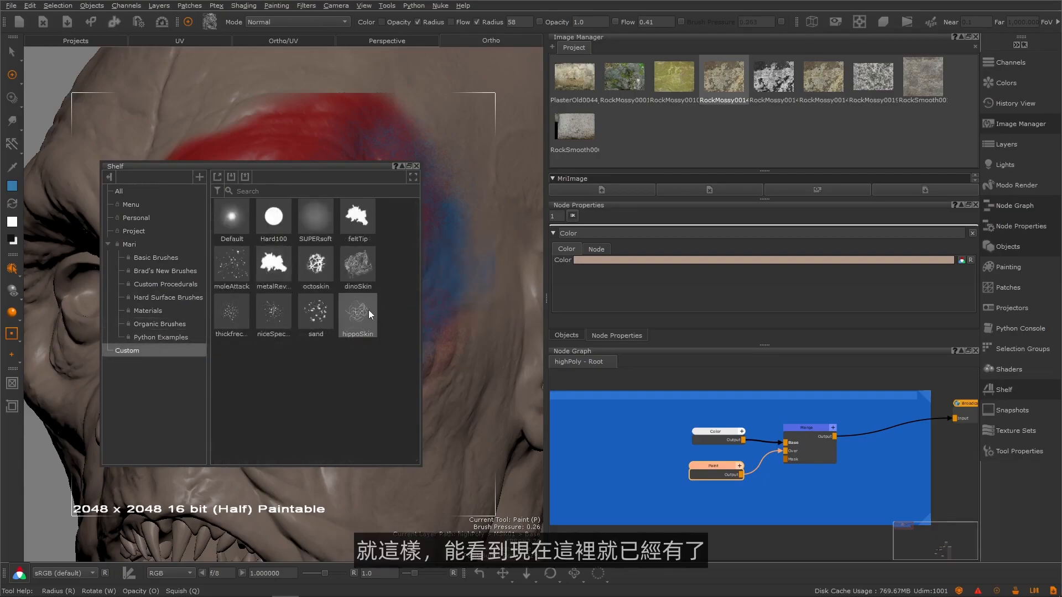
{"action": "left_click", "coordinate": [416, 166]}
- Choose hippoSkin from the Custom shelf and paint blue wrinkle lines over the red brow, temple and area below the eye
{"action": "key", "text": "k"}
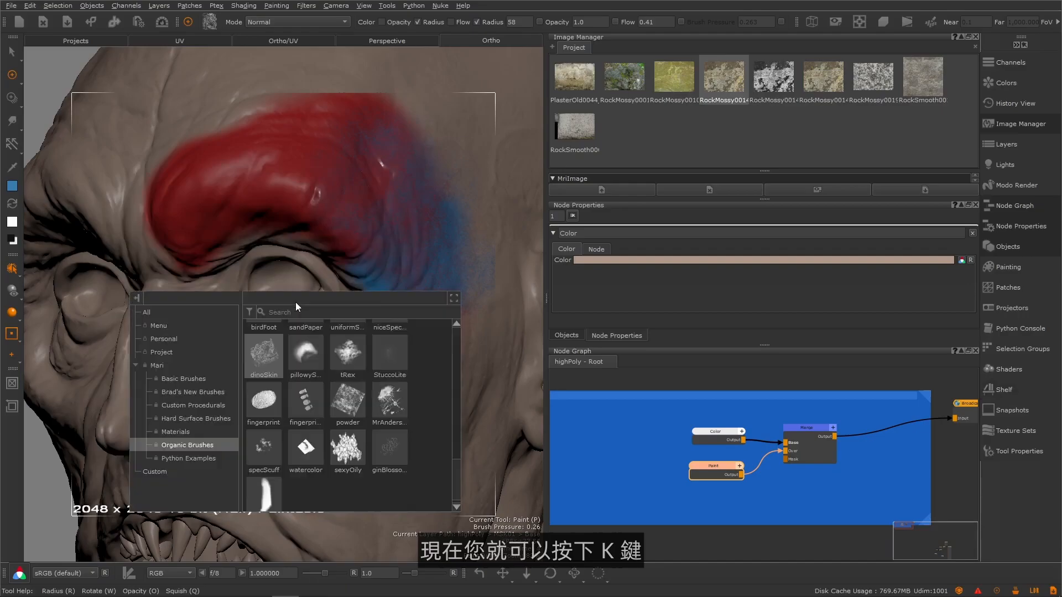
{"action": "left_click", "coordinate": [160, 471]}
{"action": "left_click", "coordinate": [387, 387]}
{"action": "mouse_move", "coordinate": [353, 227]}
{"action": "left_mouse_down"}
{"action": "mouse_move", "coordinate": [273, 166]}
{"action": "mouse_move", "coordinate": [437, 202]}
{"action": "left_mouse_up"}
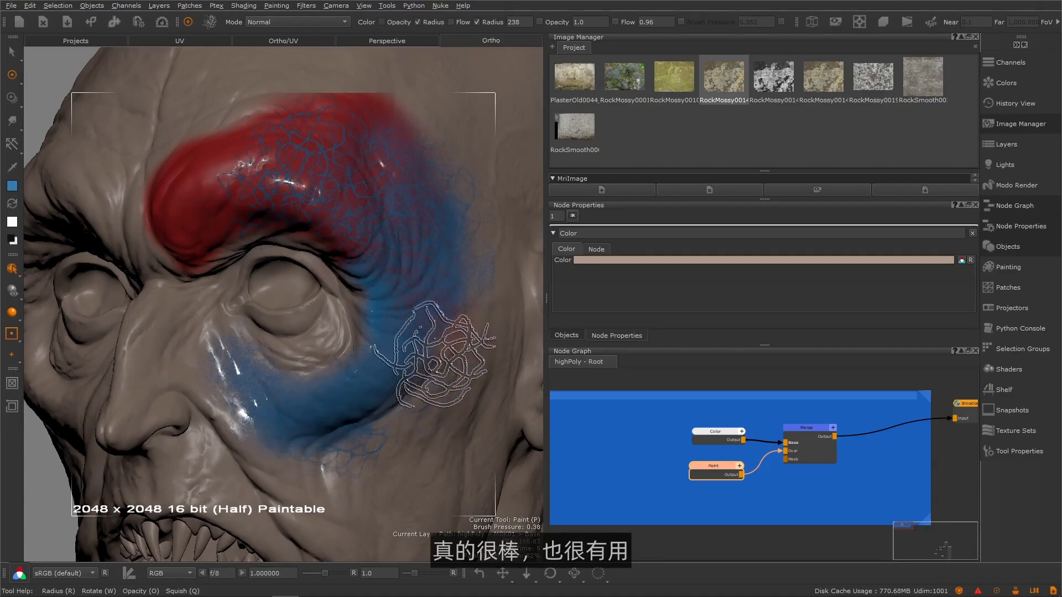
{"action": "mouse_move", "coordinate": [338, 359]}
{"action": "left_mouse_down"}
{"action": "mouse_move", "coordinate": [304, 399]}
{"action": "mouse_move", "coordinate": [270, 368]}
{"action": "left_mouse_up"}
- Change the paint color to orange and paint hippoSkin lines over the red brow
{"action": "key", "text": "j"}
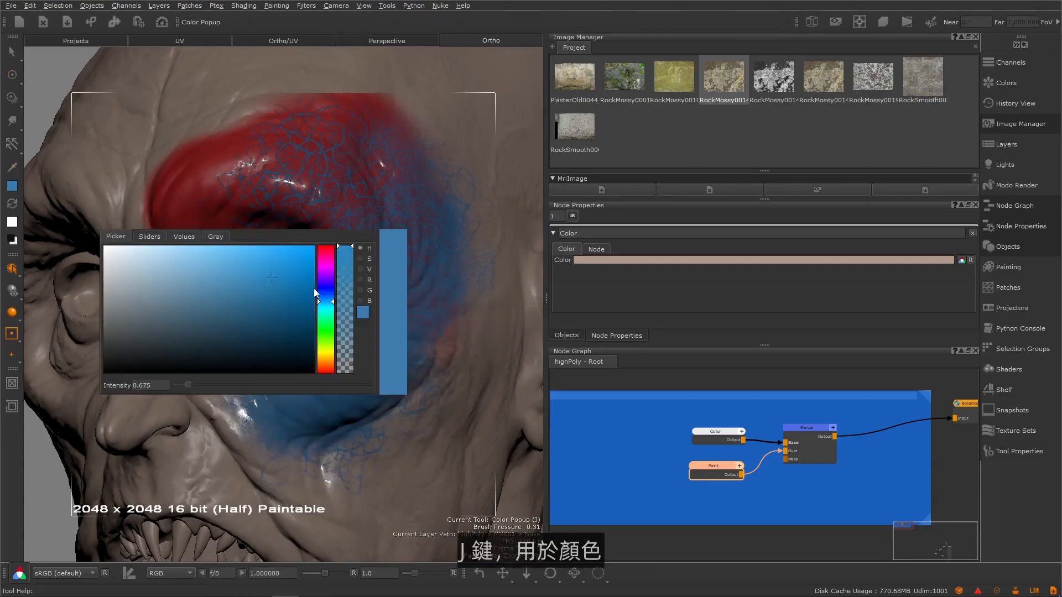
{"action": "left_click_drag", "start_coordinate": [331, 348], "coordinate": [327, 360]}
{"action": "key", "text": "p"}
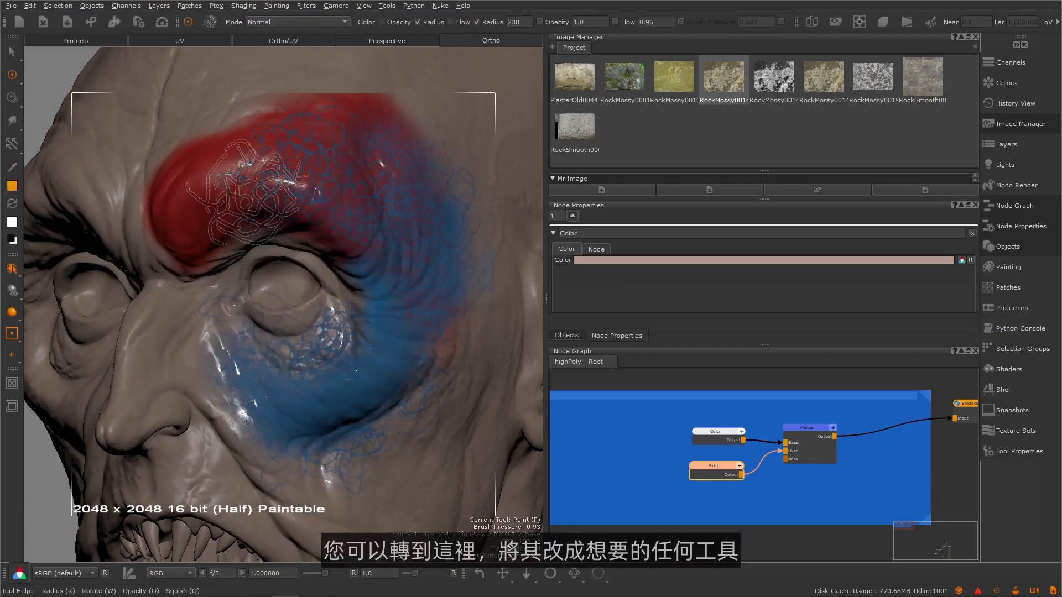
{"action": "left_click_drag", "start_coordinate": [262, 160], "coordinate": [190, 200]}
- Pick a speckled brush from the Custom shelf, scatter orange spots over the brow, temple and lower eye area, and bake the paint
{"action": "key", "text": "k"}
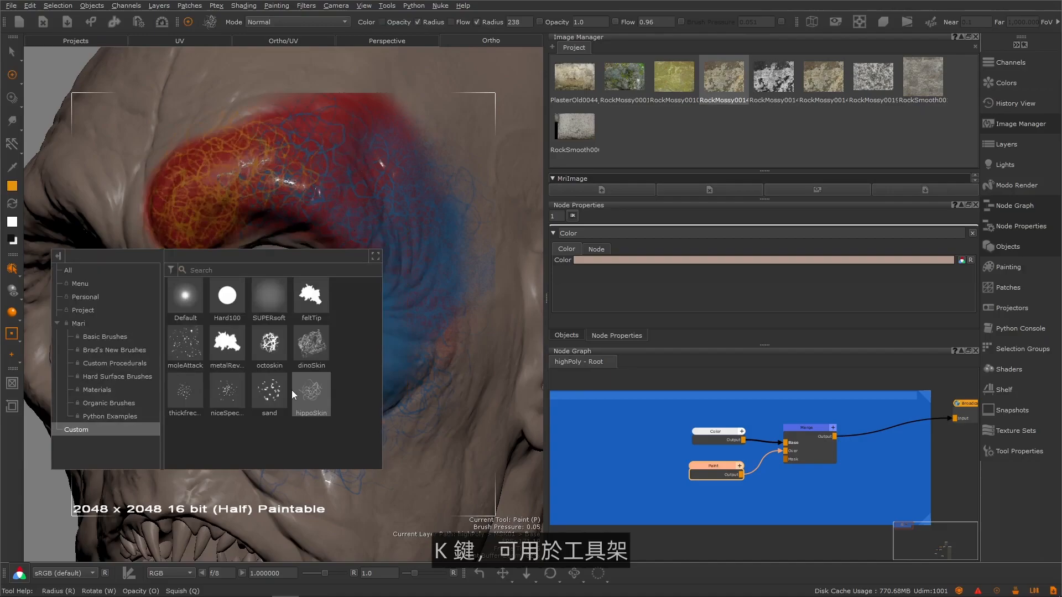
{"action": "left_click", "coordinate": [310, 394]}
{"action": "mouse_move", "coordinate": [397, 253]}
{"action": "left_mouse_down"}
{"action": "mouse_move", "coordinate": [387, 370]}
{"action": "mouse_move", "coordinate": [252, 441]}
{"action": "mouse_move", "coordinate": [197, 283]}
{"action": "mouse_move", "coordinate": [285, 447]}
{"action": "left_mouse_up"}
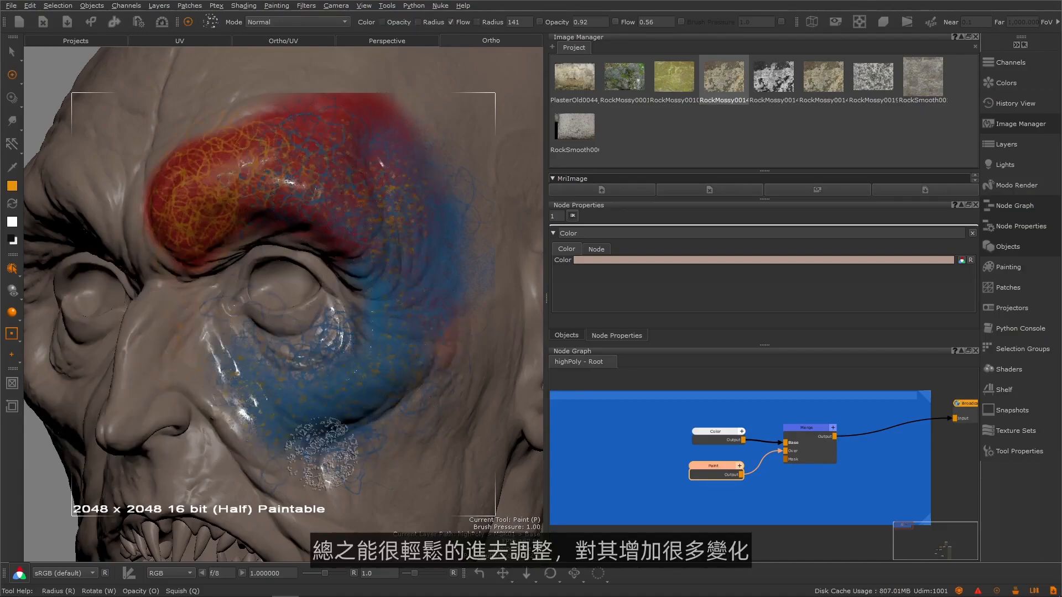
{"action": "key", "text": "b"}
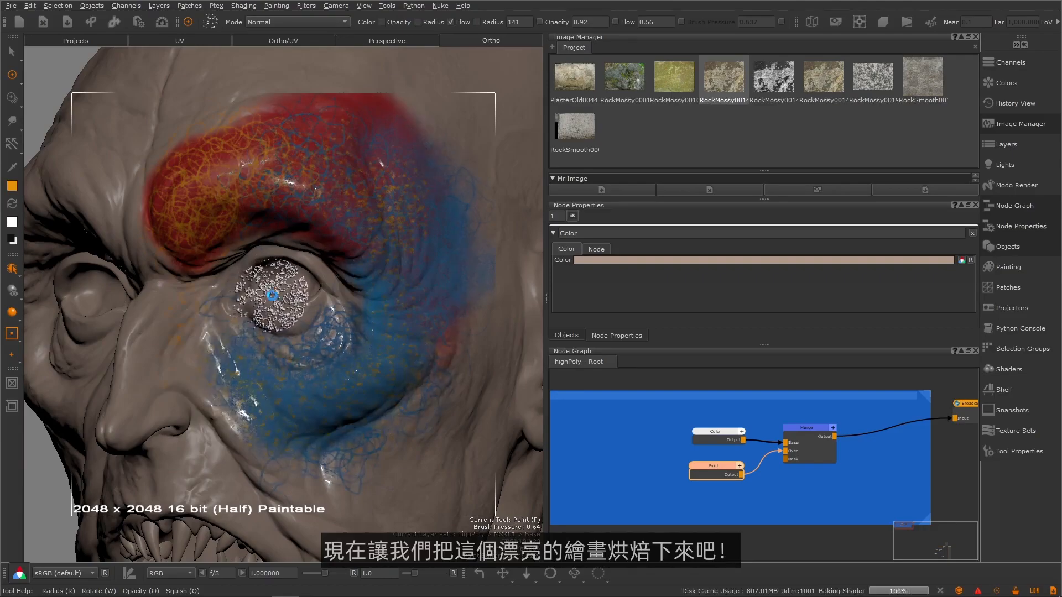
- Show the full head and display the output of the Specular Roughness channel in the SPCR group in the viewer
{"action": "left_click_drag", "start_coordinate": [271, 295], "coordinate": [317, 290], "text": "alt"}
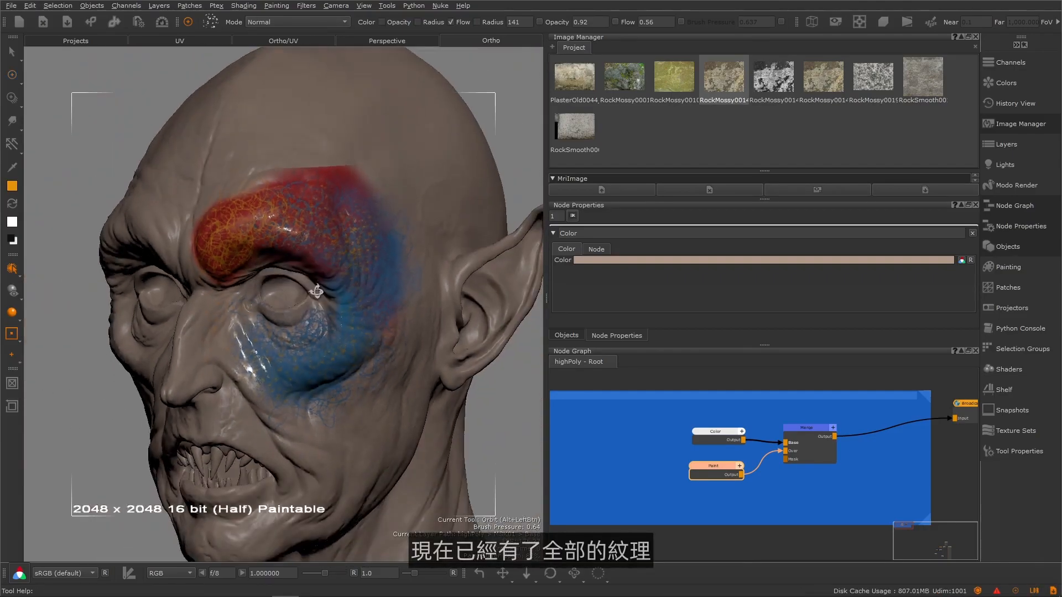
{"action": "middle_click_drag", "start_coordinate": [313, 281], "coordinate": [301, 281], "text": "alt"}
{"action": "middle_click_drag", "start_coordinate": [960, 427], "coordinate": [688, 415]}
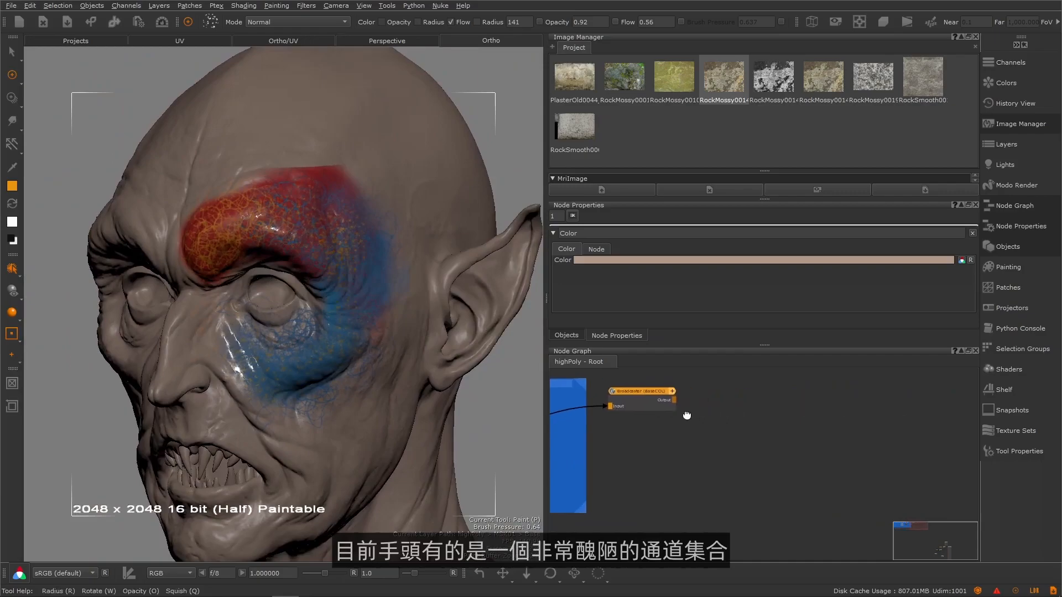
{"action": "scroll", "coordinate": [801, 420], "scroll_direction": "down", "scroll_amount": 3}
{"action": "middle_click_drag", "start_coordinate": [891, 452], "coordinate": [579, 379]}
{"action": "middle_click_drag", "start_coordinate": [857, 459], "coordinate": [780, 353]}
{"action": "middle_click_drag", "start_coordinate": [773, 505], "coordinate": [734, 403]}
{"action": "scroll", "coordinate": [740, 420], "scroll_direction": "up", "scroll_amount": 2}
{"action": "scroll", "coordinate": [715, 433], "scroll_direction": "up", "scroll_amount": 2}
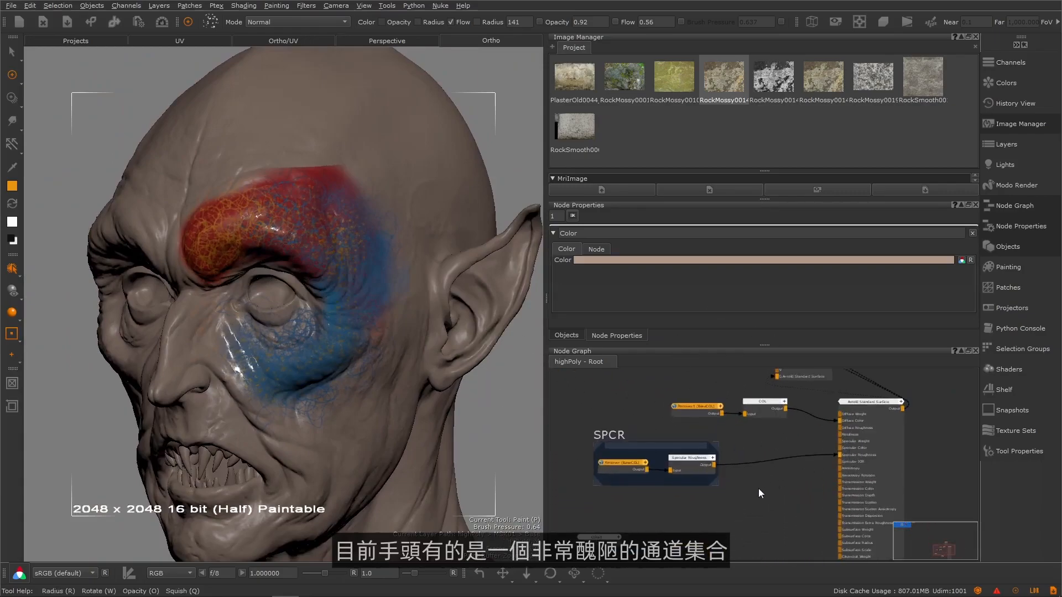
{"action": "left_click", "coordinate": [751, 423]}
{"action": "left_click", "coordinate": [686, 484]}
{"action": "key", "text": "1"}
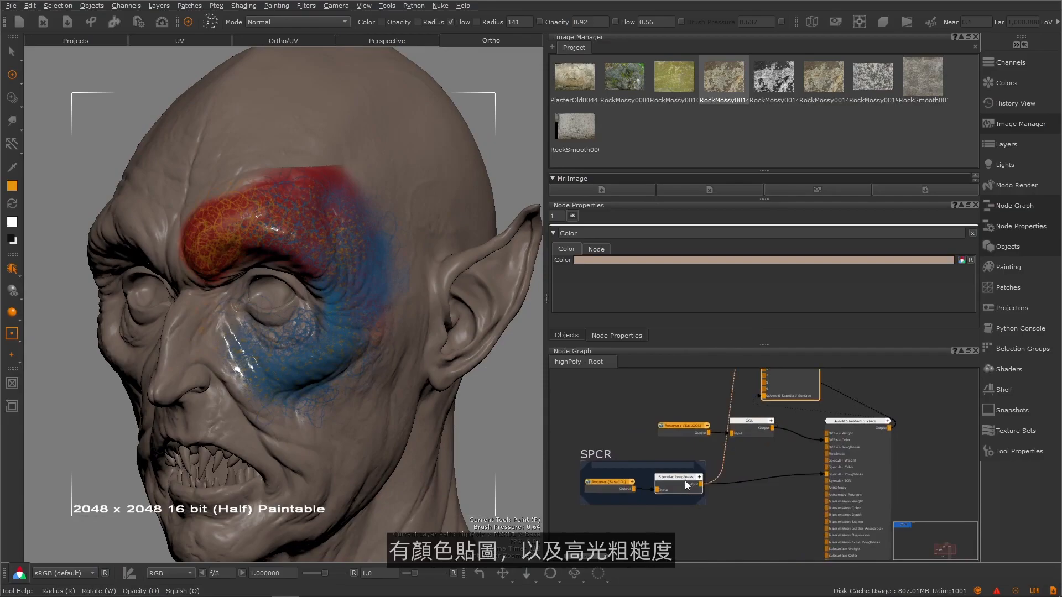
- Move the receiver node away from the Specular Roughness node and widen the SPCR backdrop around them
{"action": "left_click_drag", "start_coordinate": [621, 486], "coordinate": [573, 484]}
{"action": "left_click", "coordinate": [612, 499]}
{"action": "middle_click_drag", "start_coordinate": [615, 494], "coordinate": [687, 478]}
{"action": "left_click_drag", "start_coordinate": [645, 490], "coordinate": [556, 508]}
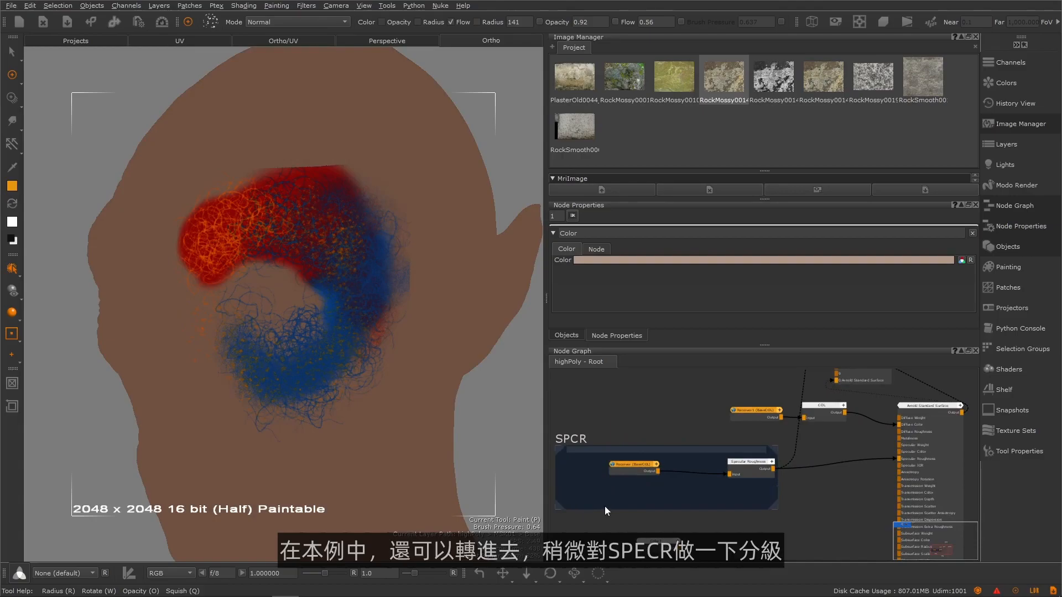
- Insert an HSV node between the SPCR receiver and Specular Roughness, with Saturation Scale 0.0 and Value Scale 1.408
{"action": "key", "text": "Tab"}
{"action": "type", "text": "hsv"}
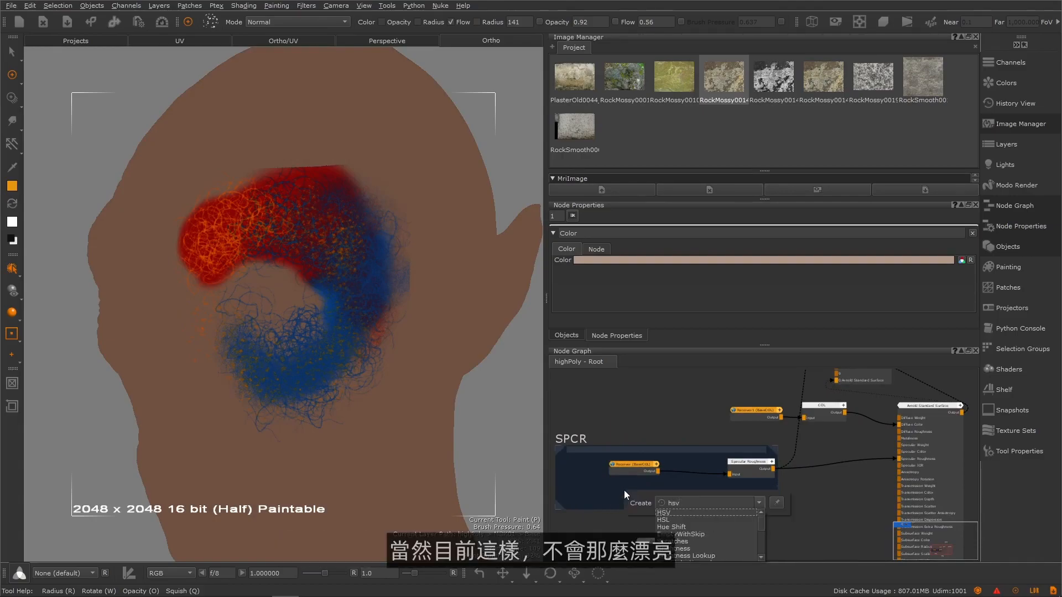
{"action": "key", "text": "Return"}
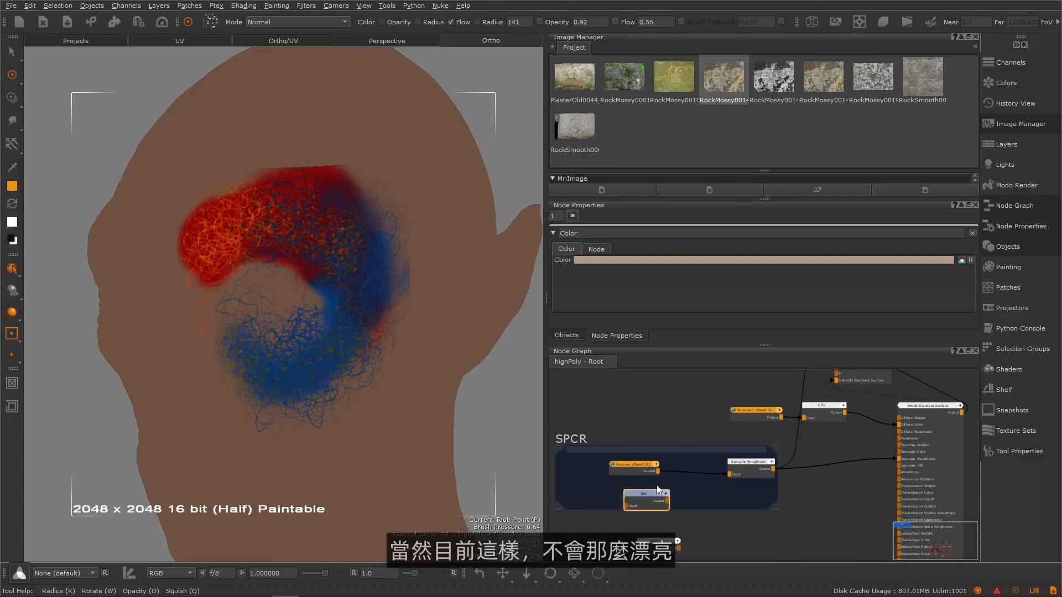
{"action": "left_click", "coordinate": [687, 472]}
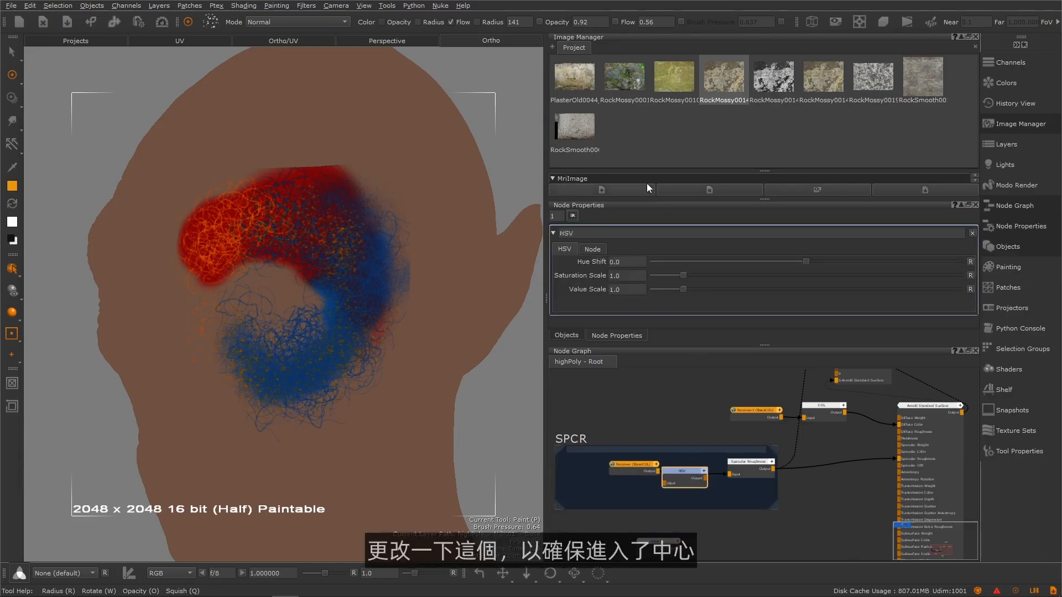
{"action": "left_click_drag", "start_coordinate": [678, 473], "coordinate": [689, 471]}
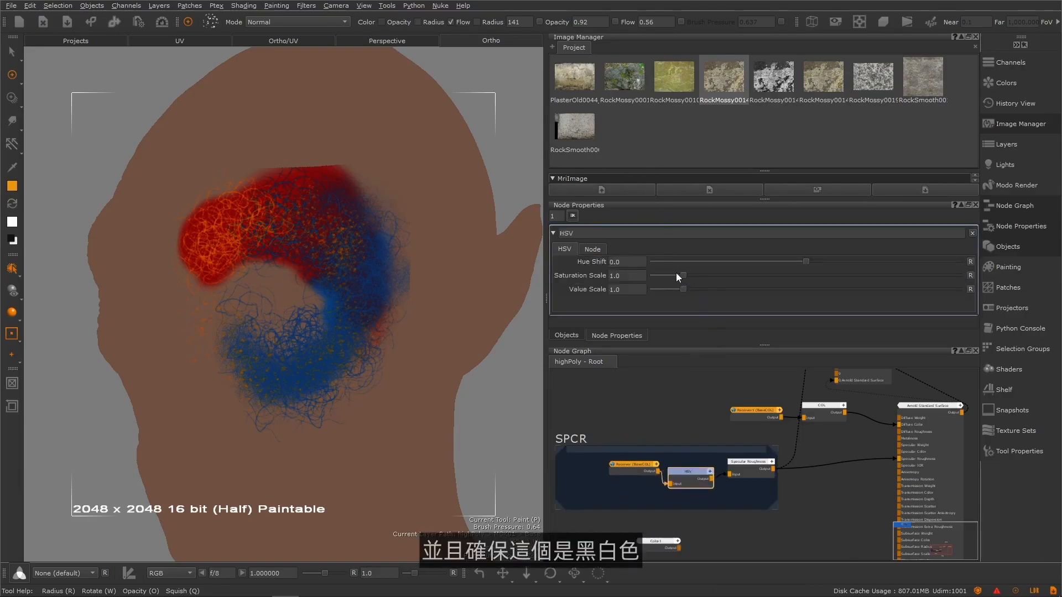
{"action": "left_click_drag", "start_coordinate": [680, 277], "coordinate": [610, 274]}
{"action": "left_click_drag", "start_coordinate": [675, 290], "coordinate": [701, 286]}
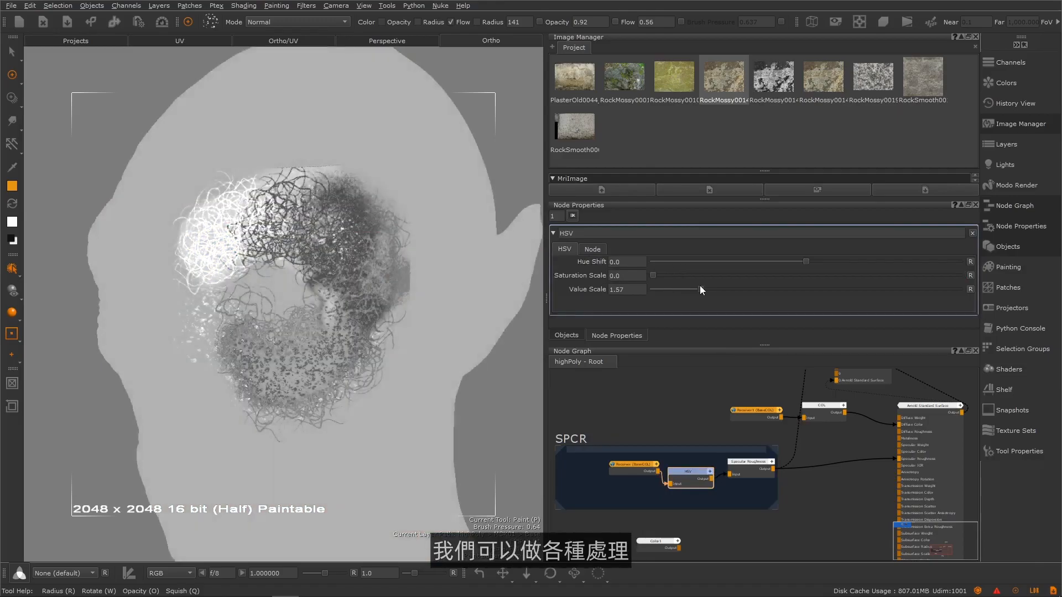
- Delete the unneeded node from the node graph, keeping the COL and Specular Roughness channels, and clear the selection
{"action": "middle_click_drag", "start_coordinate": [745, 456], "coordinate": [721, 450]}
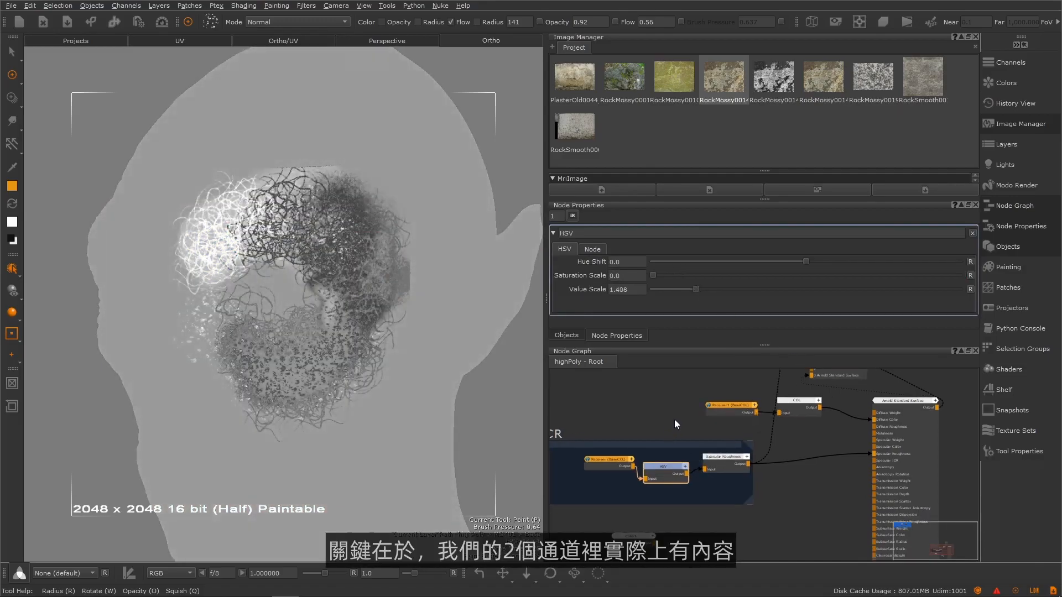
{"action": "middle_click_drag", "start_coordinate": [674, 419], "coordinate": [820, 328]}
{"action": "middle_click_drag", "start_coordinate": [810, 423], "coordinate": [764, 408]}
{"action": "middle_click_drag", "start_coordinate": [760, 479], "coordinate": [735, 513]}
{"action": "key", "text": "Delete"}
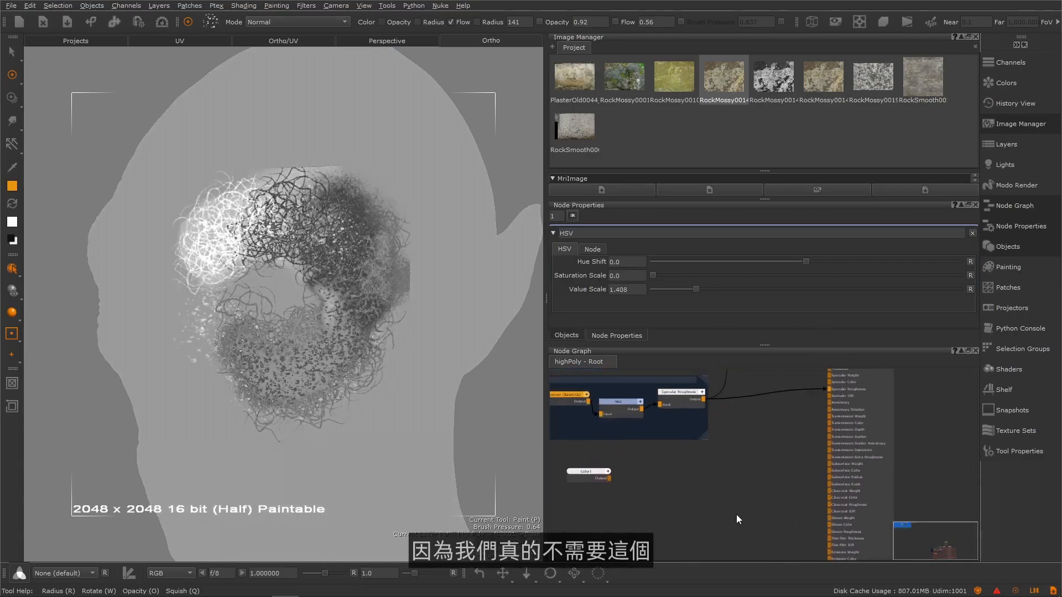
{"action": "middle_click_drag", "start_coordinate": [754, 406], "coordinate": [748, 522]}
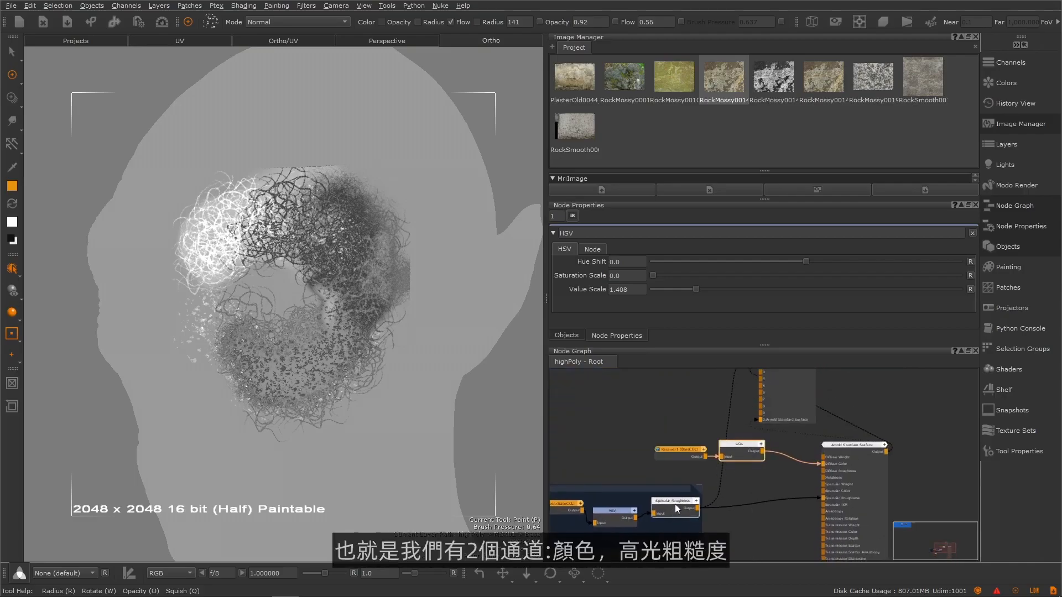
{"action": "left_click", "coordinate": [741, 479]}
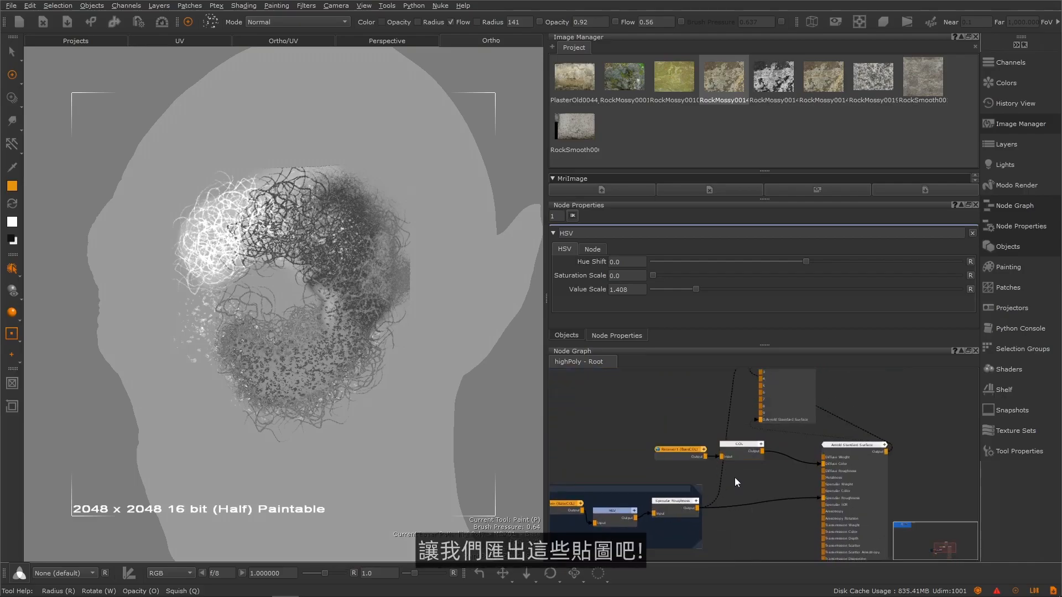
- Open the Export Manager from the node graph and select the COL and Specular Roughness export items in turn
{"action": "middle_click_drag", "start_coordinate": [734, 476], "coordinate": [761, 453]}
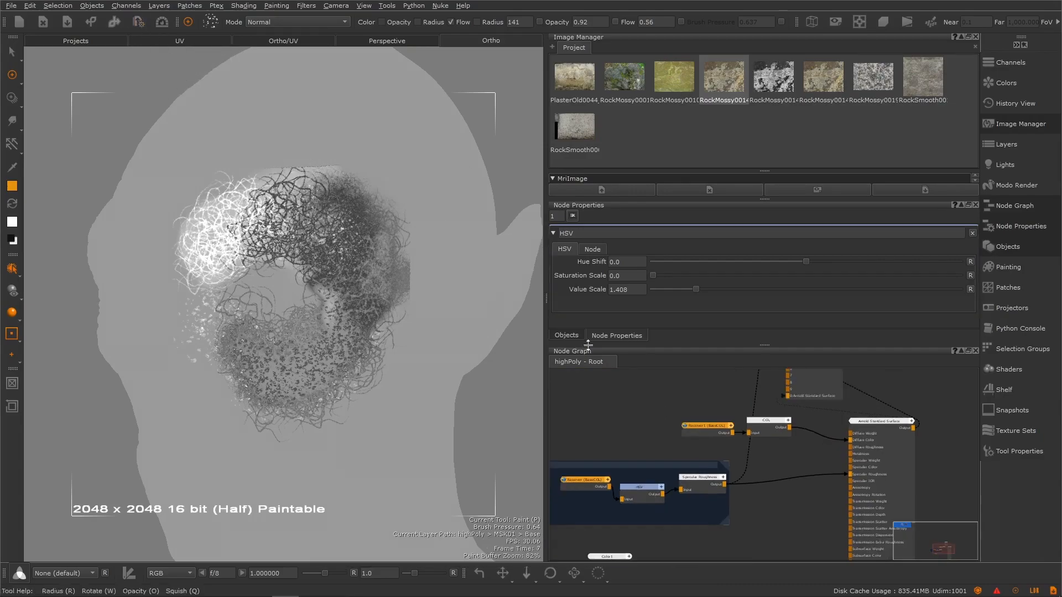
{"action": "right_click", "coordinate": [636, 390]}
{"action": "mouse_move", "coordinate": [680, 427]}
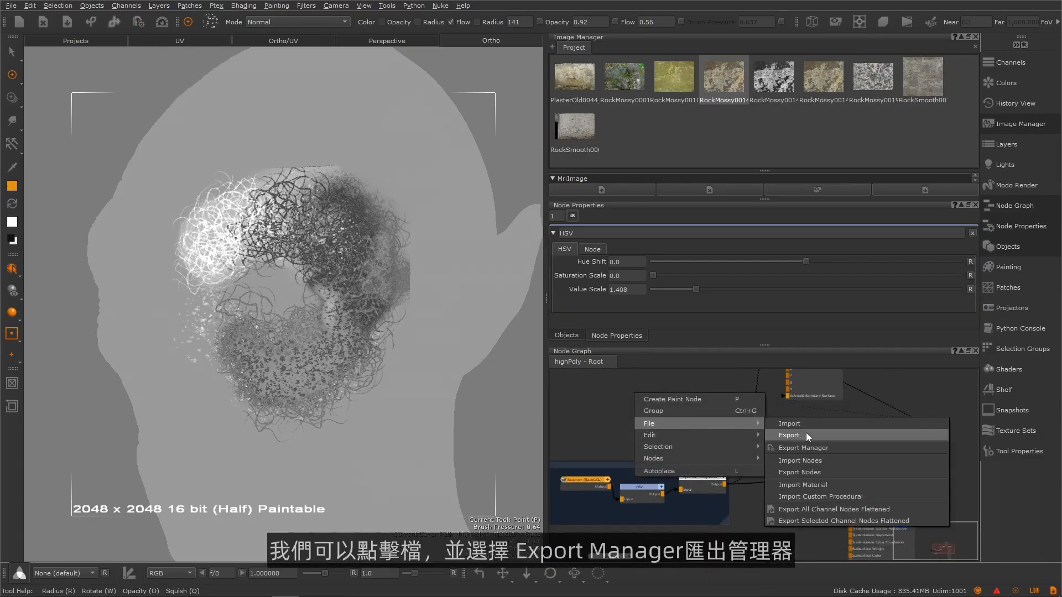
{"action": "left_click", "coordinate": [805, 448]}
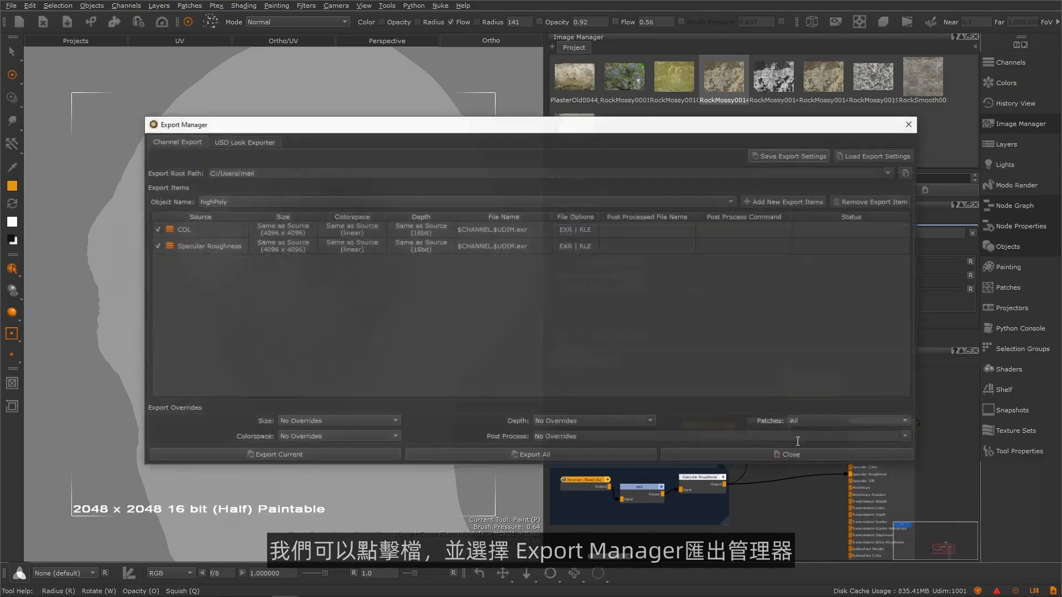
{"action": "left_click", "coordinate": [185, 228]}
{"action": "left_click", "coordinate": [190, 247]}
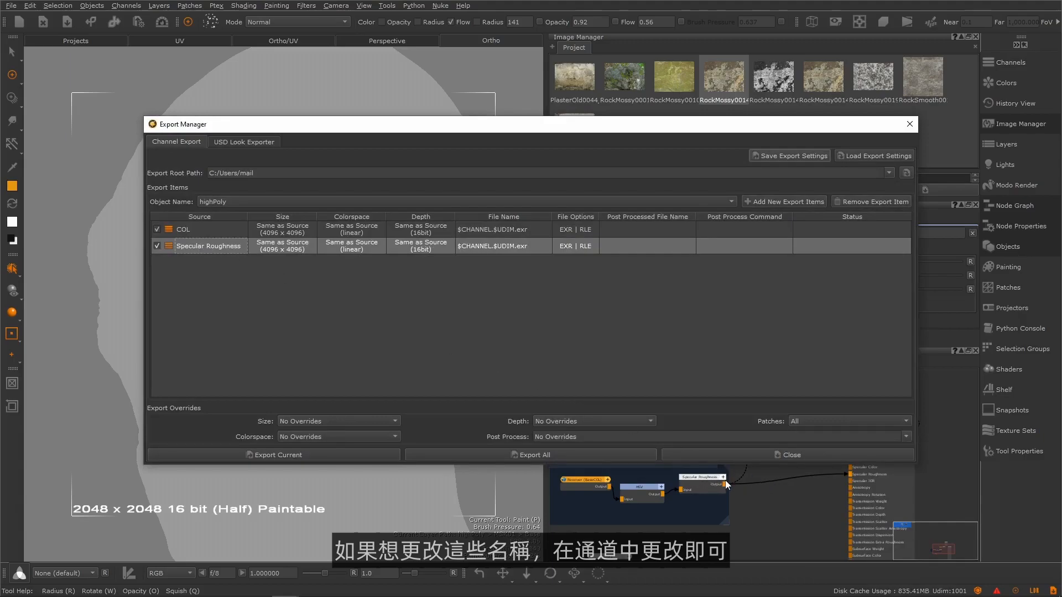
- Change the export size of the COL item to 1024 x 1024
{"action": "left_click", "coordinate": [279, 233]}
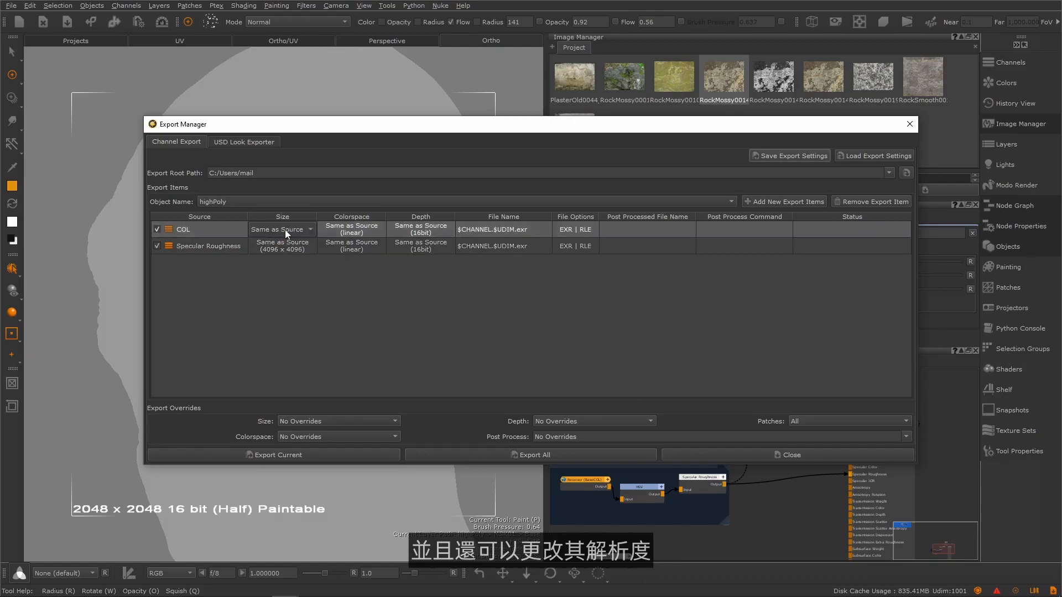
{"action": "double_click", "coordinate": [287, 230]}
{"action": "left_click", "coordinate": [292, 261]}
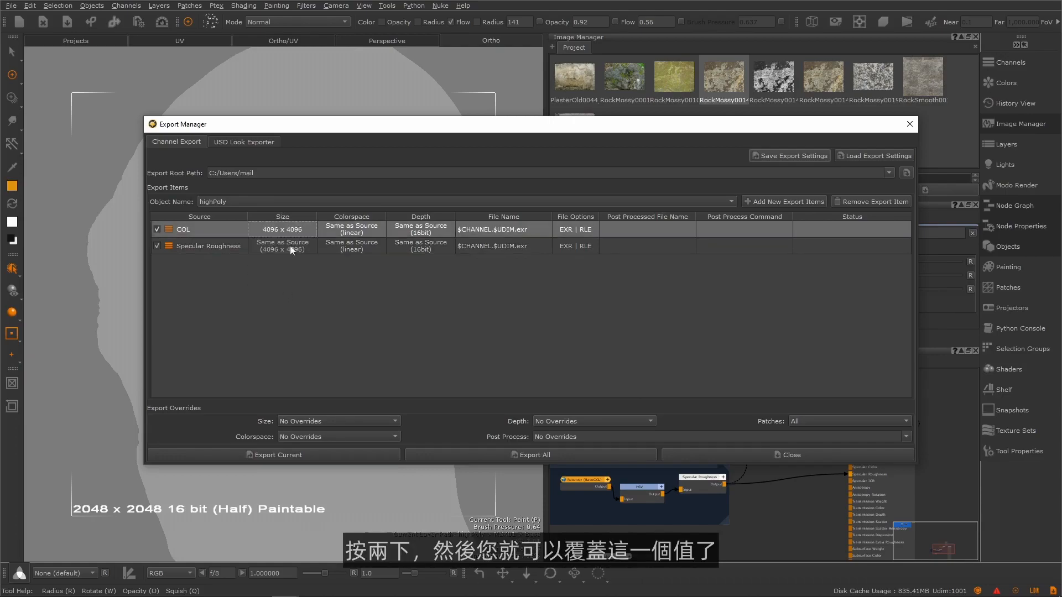
{"action": "double_click", "coordinate": [287, 235]}
{"action": "left_click", "coordinate": [285, 209]}
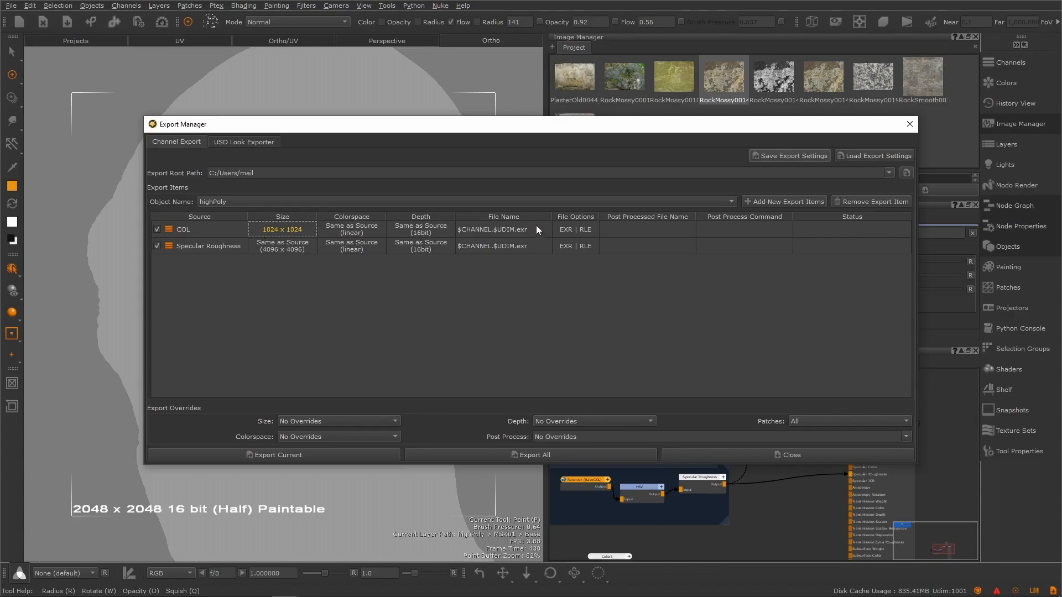
{"action": "left_click", "coordinate": [259, 173]}
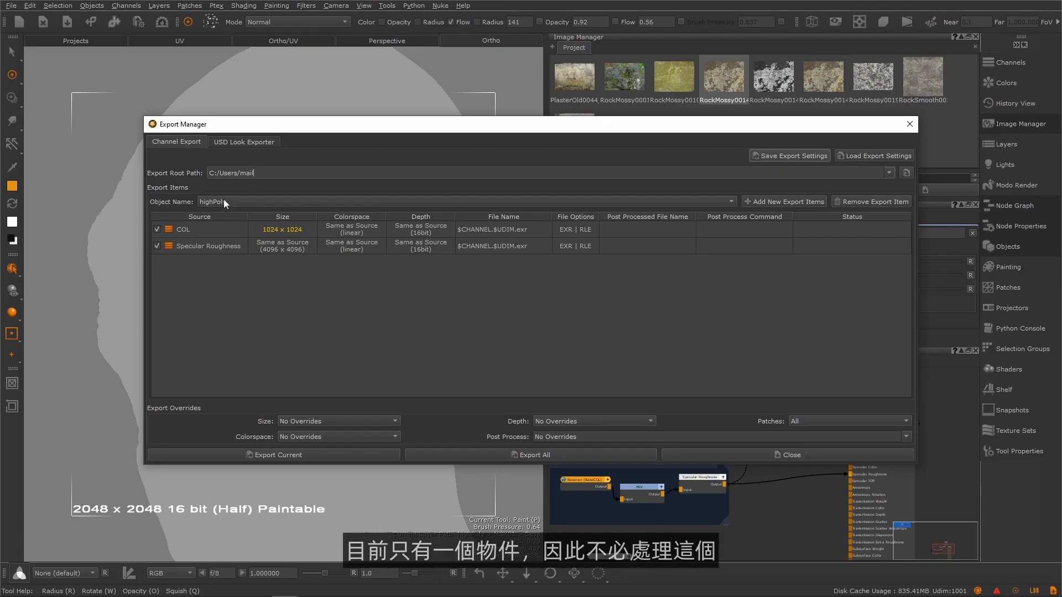
- Override all export items with size 1024 x 1024, linear colorspace and 8bit (Byte) depth
{"action": "left_click", "coordinate": [310, 422]}
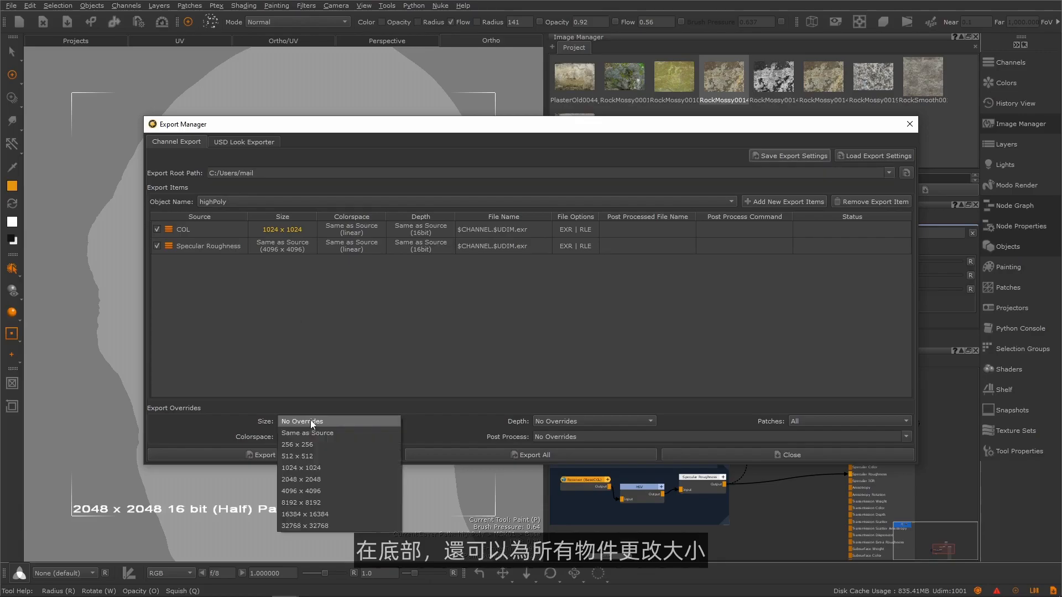
{"action": "left_click", "coordinate": [301, 467]}
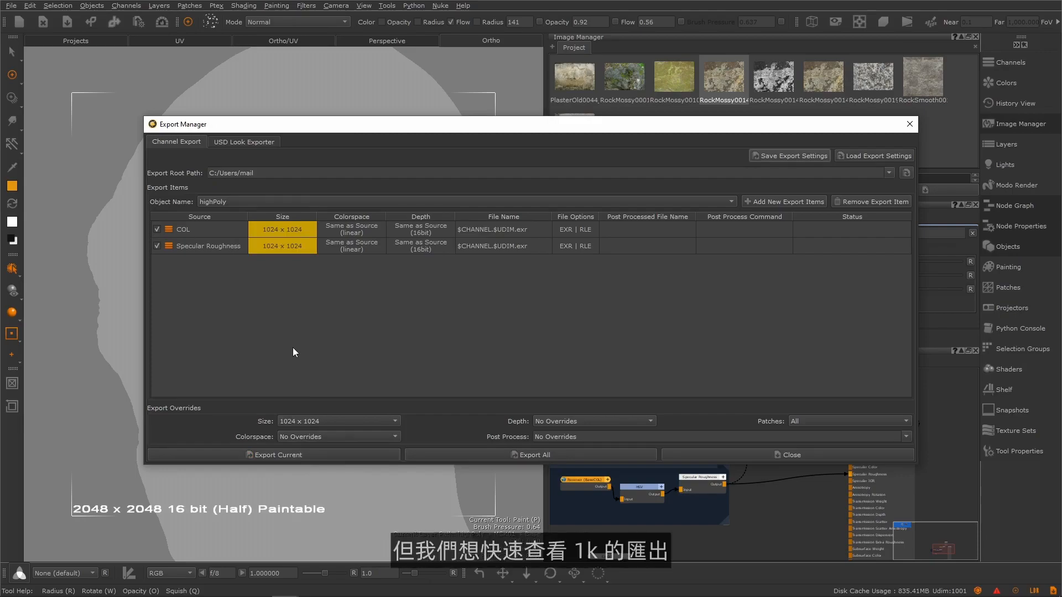
{"action": "left_click", "coordinate": [300, 420]}
{"action": "left_click", "coordinate": [302, 418]}
{"action": "left_click", "coordinate": [303, 437]}
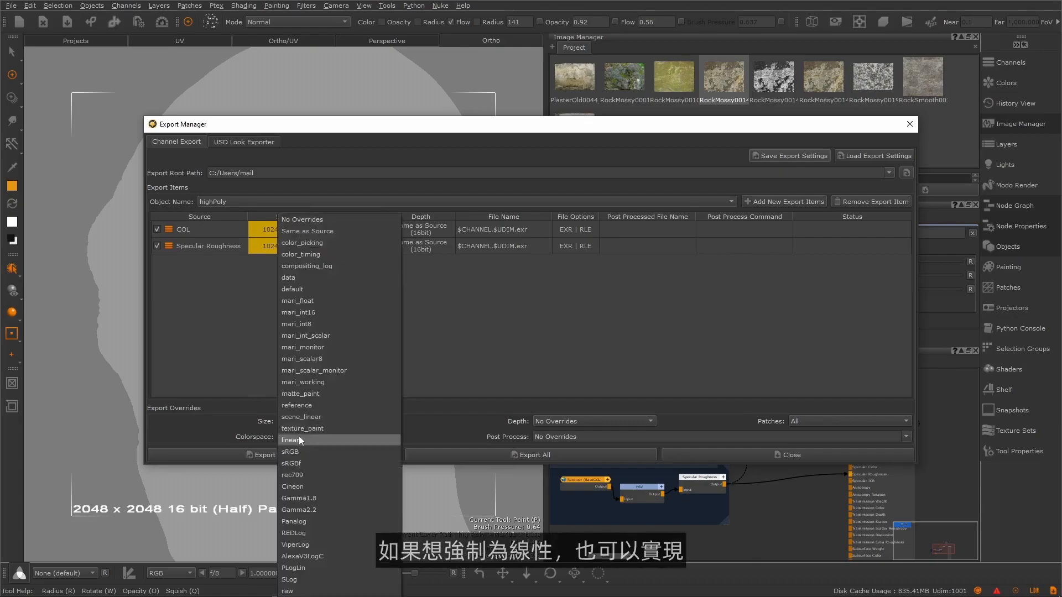
{"action": "left_click", "coordinate": [297, 440]}
{"action": "left_click", "coordinate": [565, 419]}
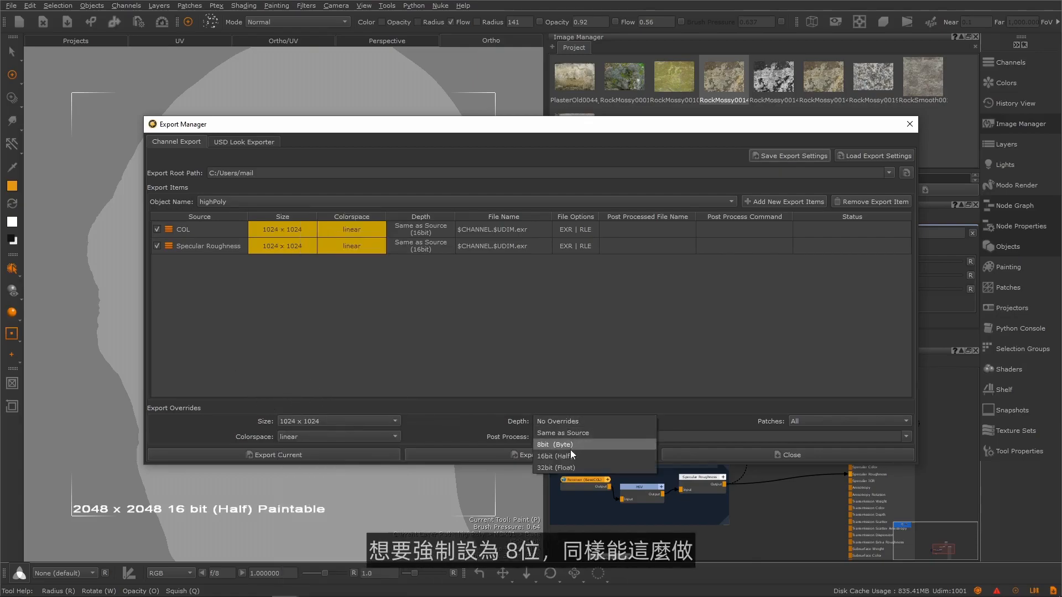
{"action": "left_click", "coordinate": [570, 446]}
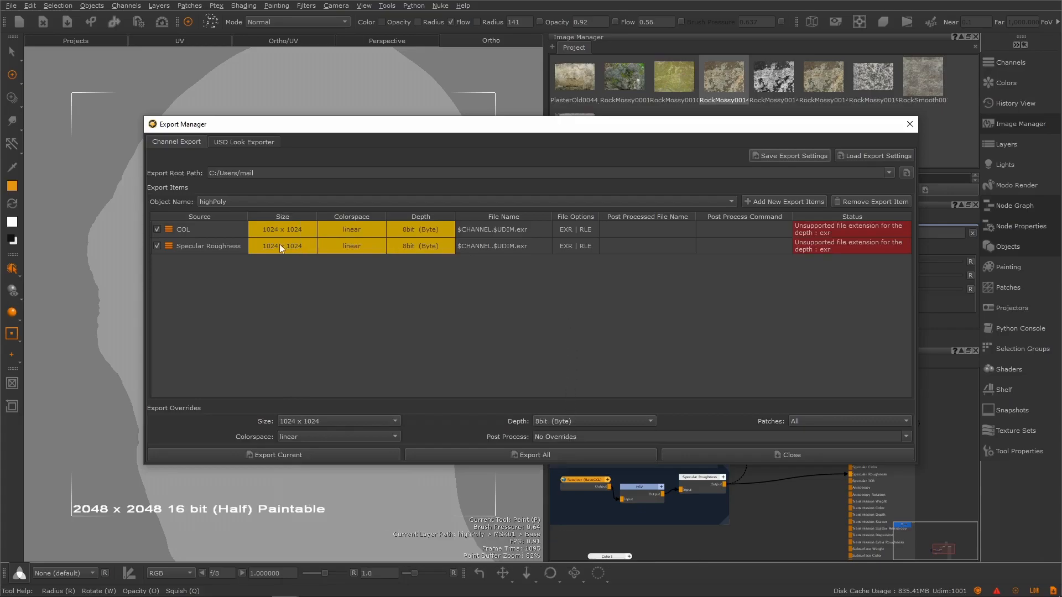
- Return the size, colorspace and depth export overrides to No Overrides
{"action": "left_click", "coordinate": [321, 438]}
{"action": "left_click", "coordinate": [304, 230]}
{"action": "left_click", "coordinate": [299, 421]}
{"action": "left_click", "coordinate": [302, 376]}
{"action": "left_click", "coordinate": [570, 421]}
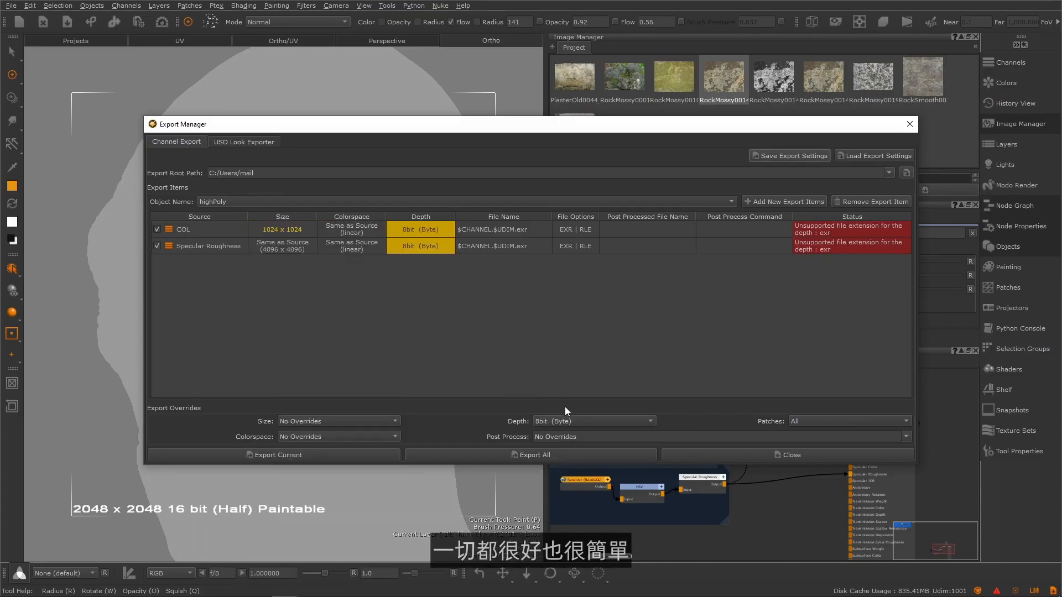
{"action": "left_click", "coordinate": [565, 399]}
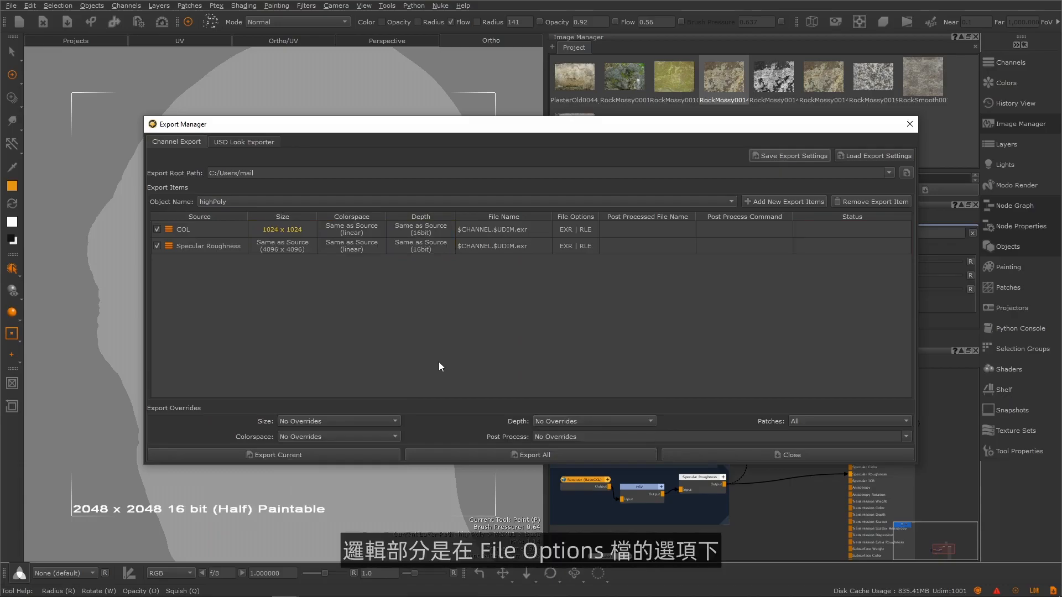
- Examine the EXR compression and alpha settings in the COL item's file options, then dismiss them
{"action": "double_click", "coordinate": [576, 229]}
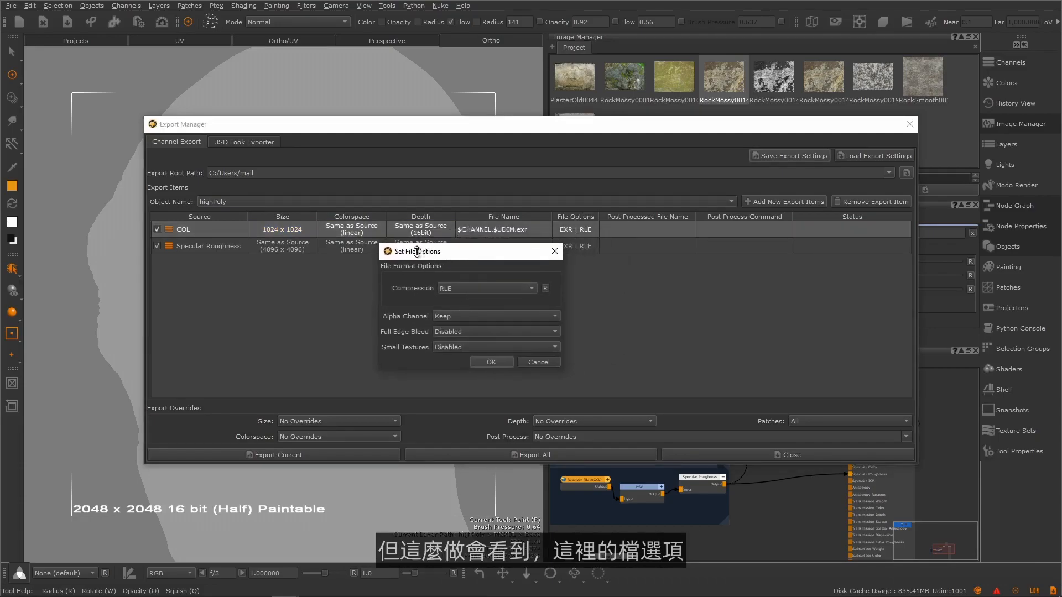
{"action": "left_click_drag", "start_coordinate": [437, 252], "coordinate": [404, 255]}
{"action": "left_click", "coordinate": [433, 287]}
{"action": "left_click", "coordinate": [400, 300]}
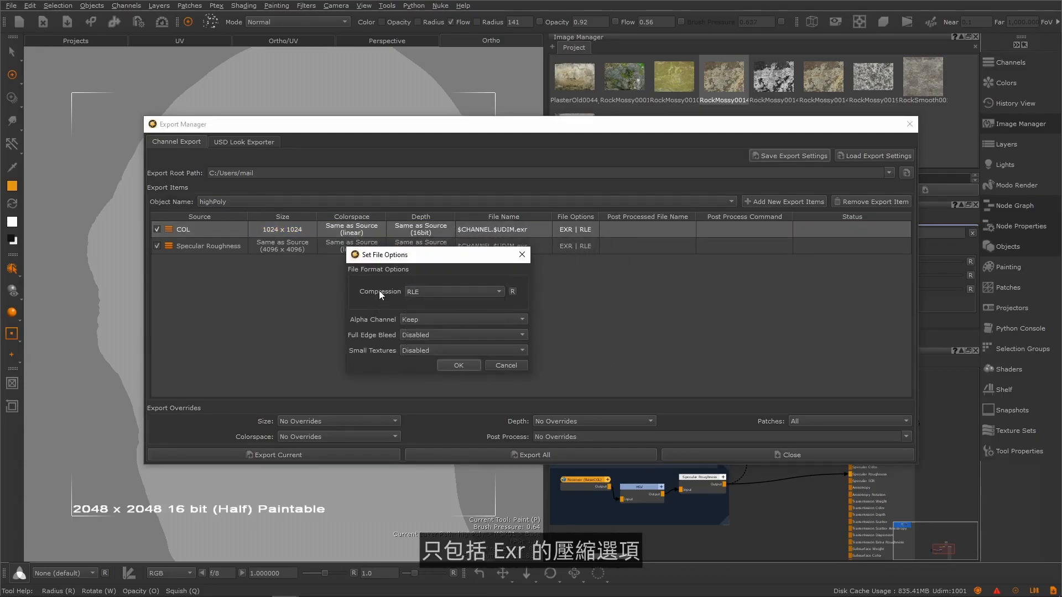
{"action": "left_click", "coordinate": [521, 254]}
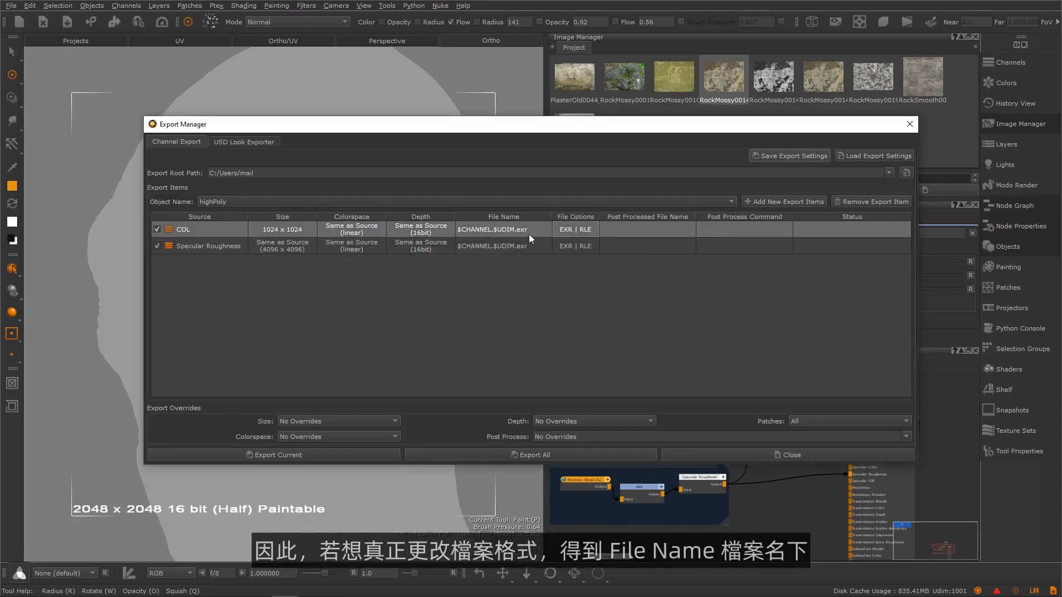
- Change the COL export file name to $CHANNEL.$UDIM.tga and check the file options for that format
{"action": "double_click", "coordinate": [532, 230]}
{"action": "left_click", "coordinate": [539, 231]}
{"action": "key", "text": "BackSpace"}
{"action": "key", "text": "BackSpace"}
{"action": "key", "text": "BackSpace"}
{"action": "type", "text": "tga"}
{"action": "key", "text": "Return"}
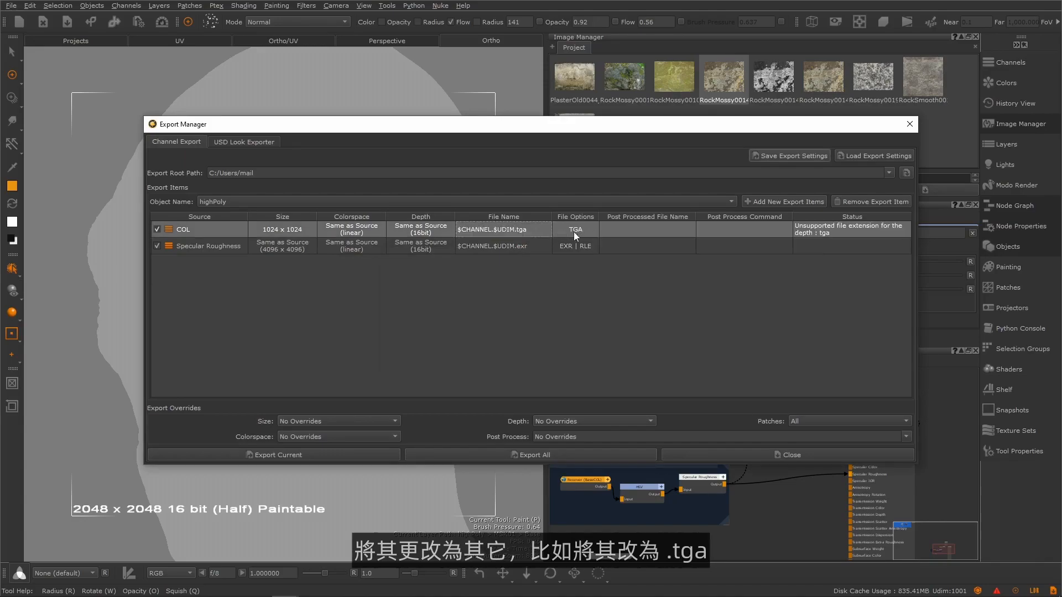
{"action": "double_click", "coordinate": [580, 230]}
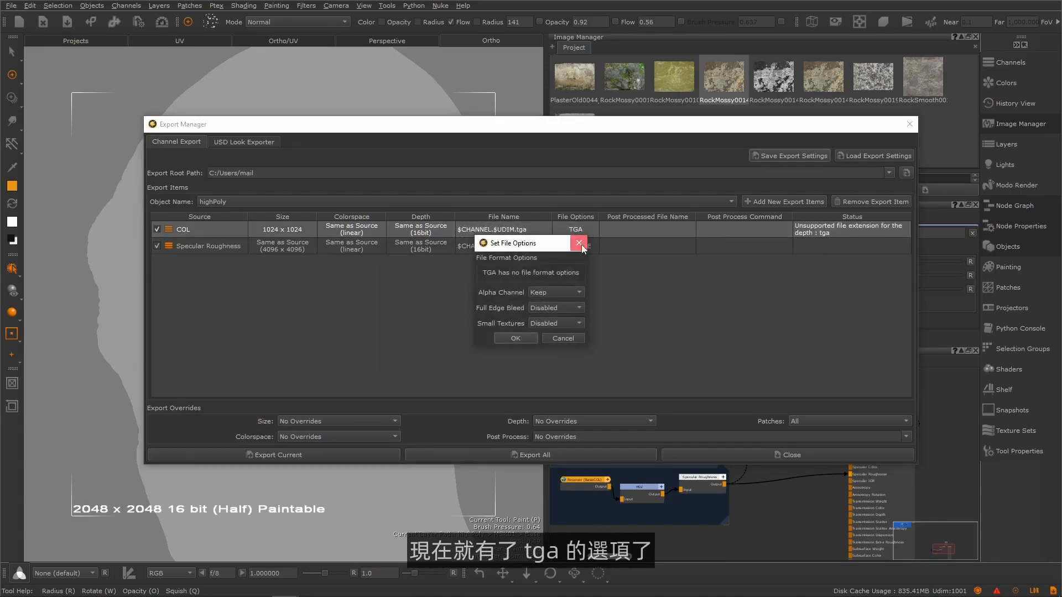
{"action": "left_click", "coordinate": [579, 244]}
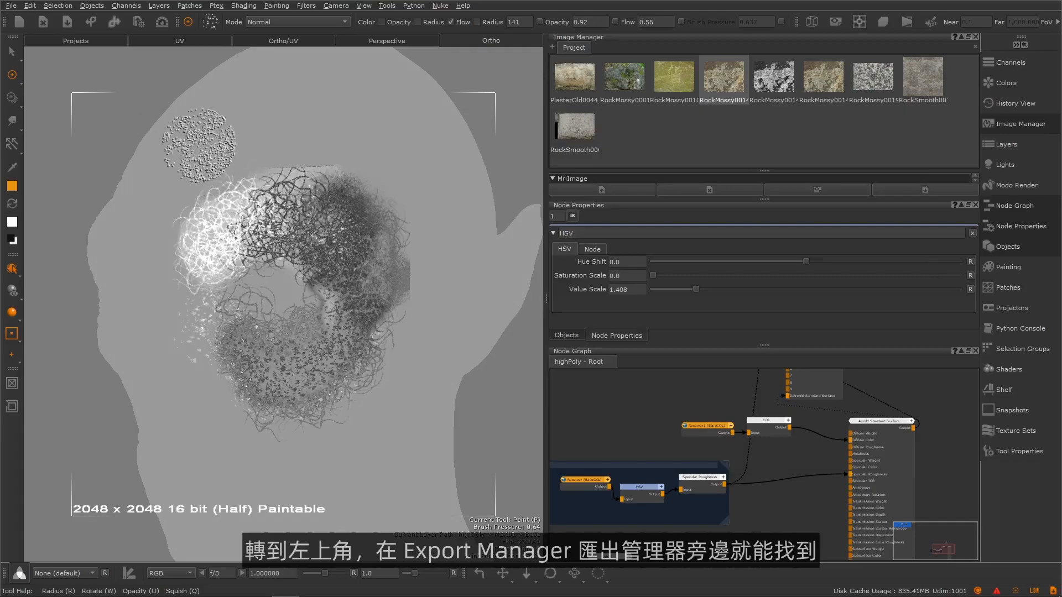
- Open the Bakery, add Ambient Occlusion and Curvature bake items, and look through their list columns
{"action": "left_click", "coordinate": [161, 22]}
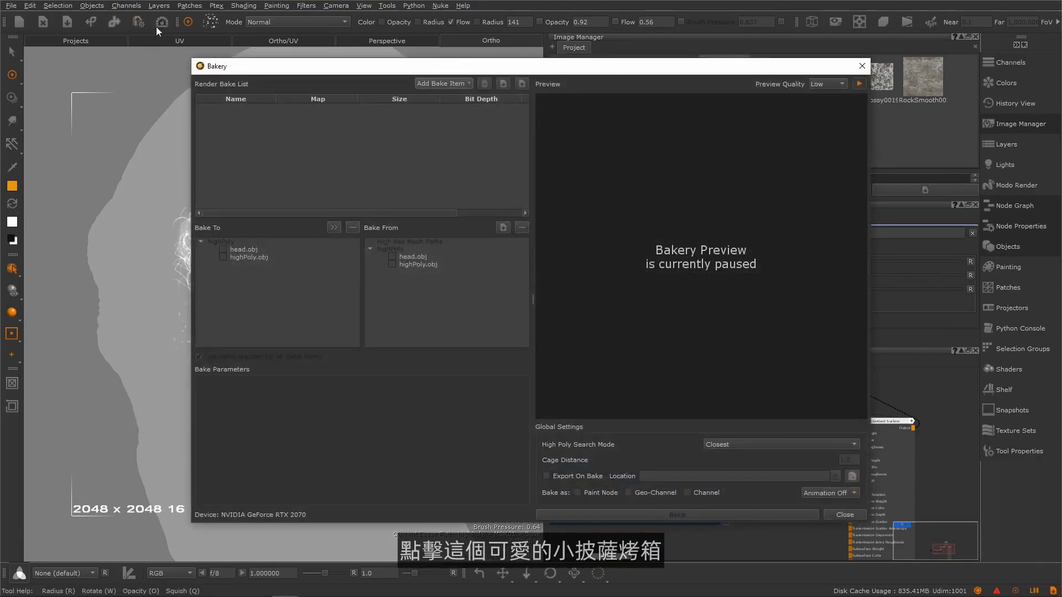
{"action": "left_click_drag", "start_coordinate": [502, 68], "coordinate": [487, 74]}
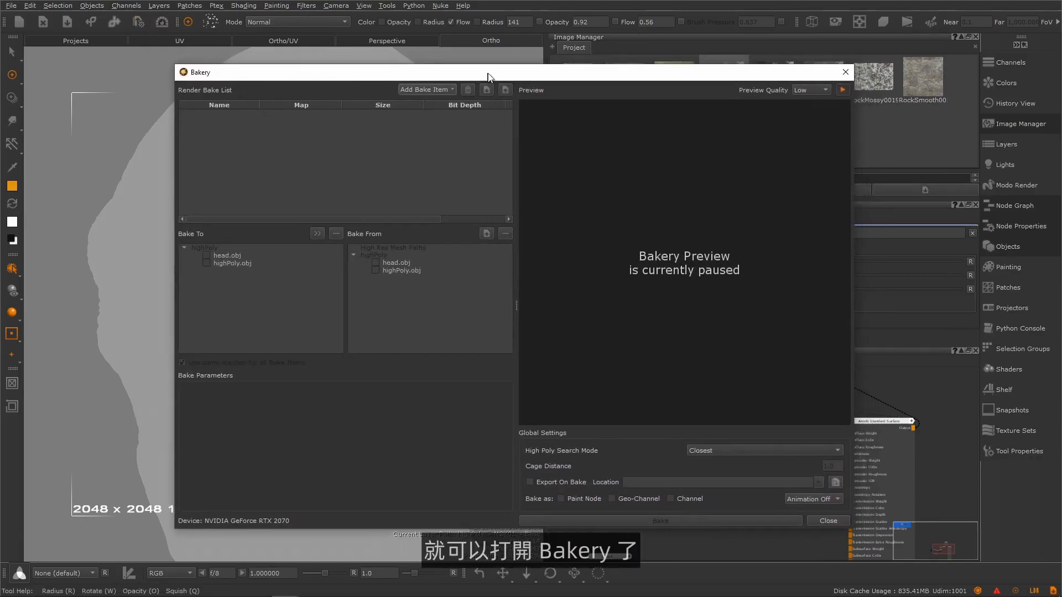
{"action": "left_click", "coordinate": [416, 88]}
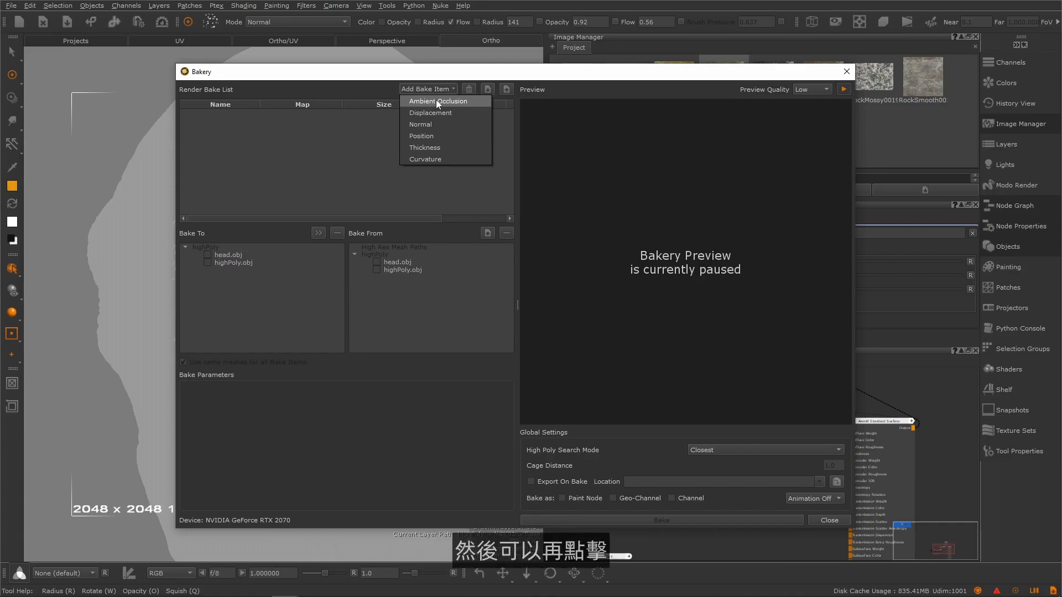
{"action": "left_click", "coordinate": [436, 99]}
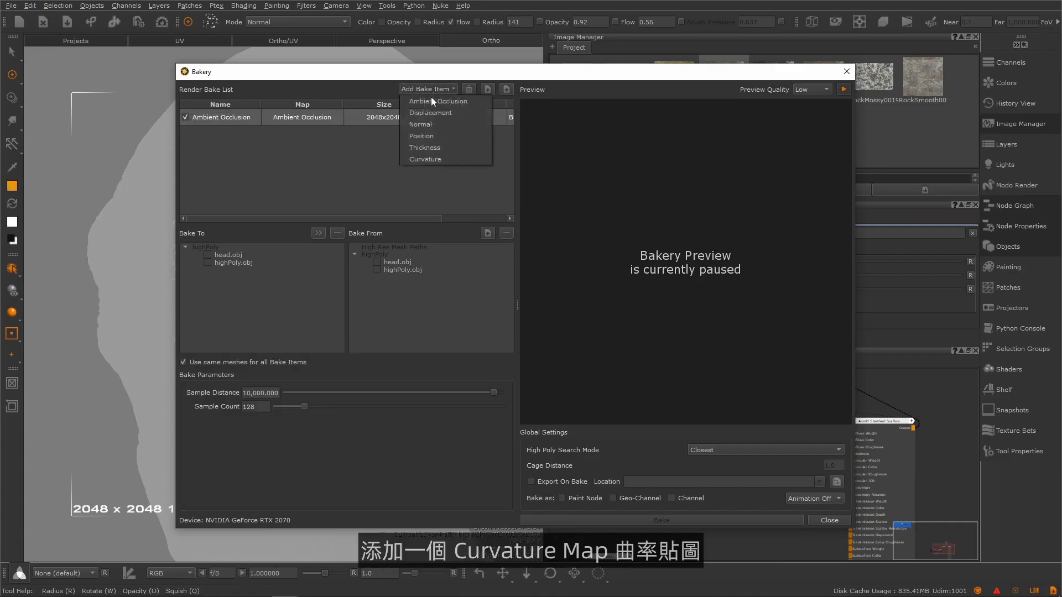
{"action": "left_click", "coordinate": [425, 159]}
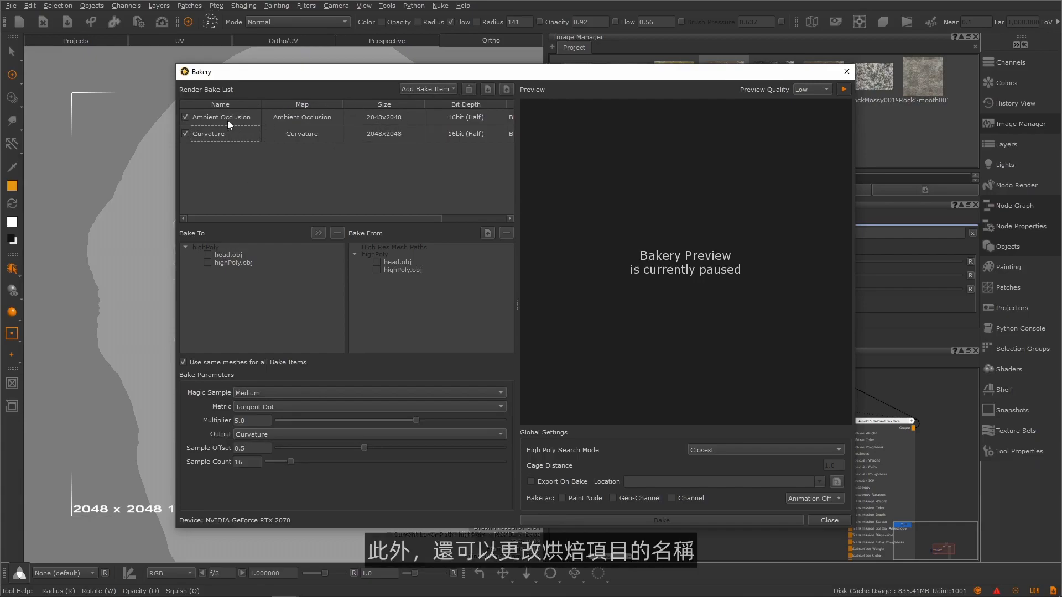
{"action": "left_click_drag", "start_coordinate": [398, 219], "coordinate": [530, 206]}
{"action": "left_click_drag", "start_coordinate": [457, 217], "coordinate": [390, 219]}
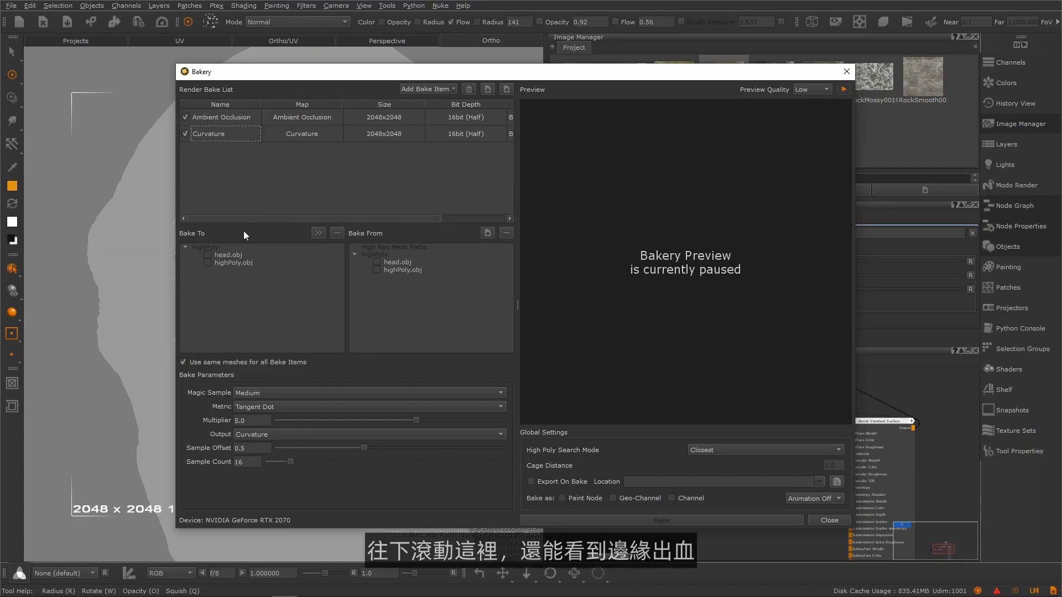
- Set highPoly.obj as both the bake target and source, start the preview, and preview the Ambient Occlusion item
{"action": "left_click", "coordinate": [207, 262]}
{"action": "left_click", "coordinate": [376, 270]}
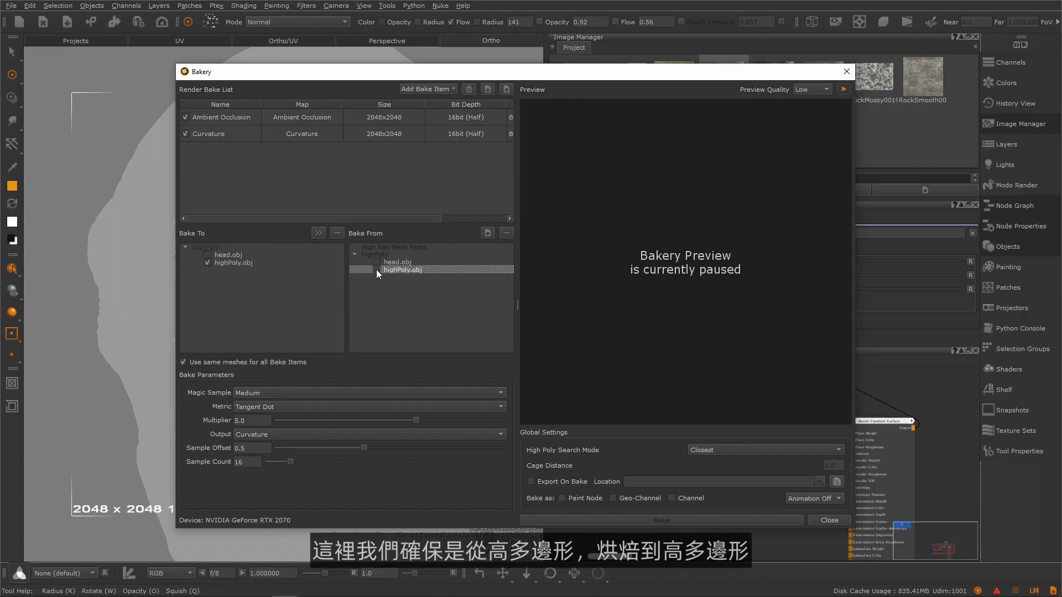
{"action": "left_click", "coordinate": [843, 89]}
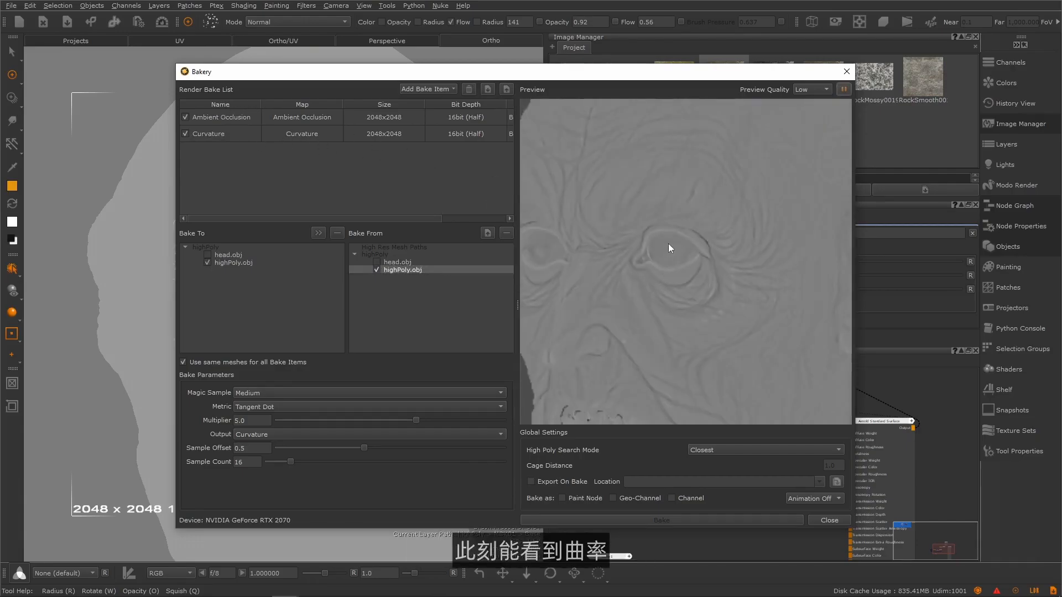
{"action": "left_click", "coordinate": [235, 117]}
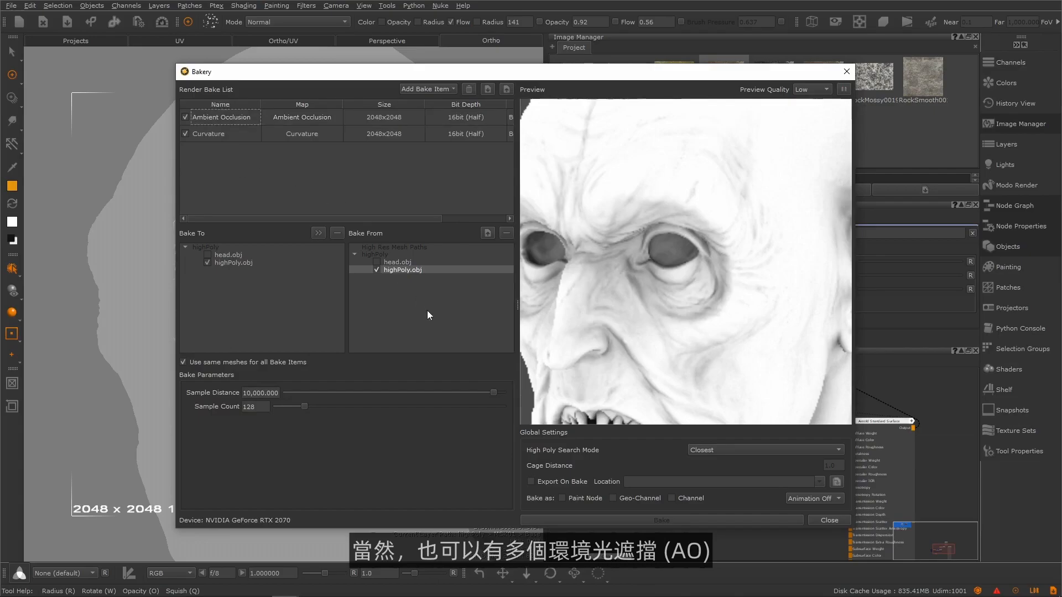
- Shorten the first Ambient Occlusion item's sample distance and add a second Ambient Occlusion item with Sample Distance 1.041
{"action": "left_click_drag", "start_coordinate": [492, 392], "coordinate": [342, 394]}
{"action": "left_click", "coordinate": [426, 88]}
{"action": "left_click", "coordinate": [428, 100]}
{"action": "left_click", "coordinate": [278, 193]}
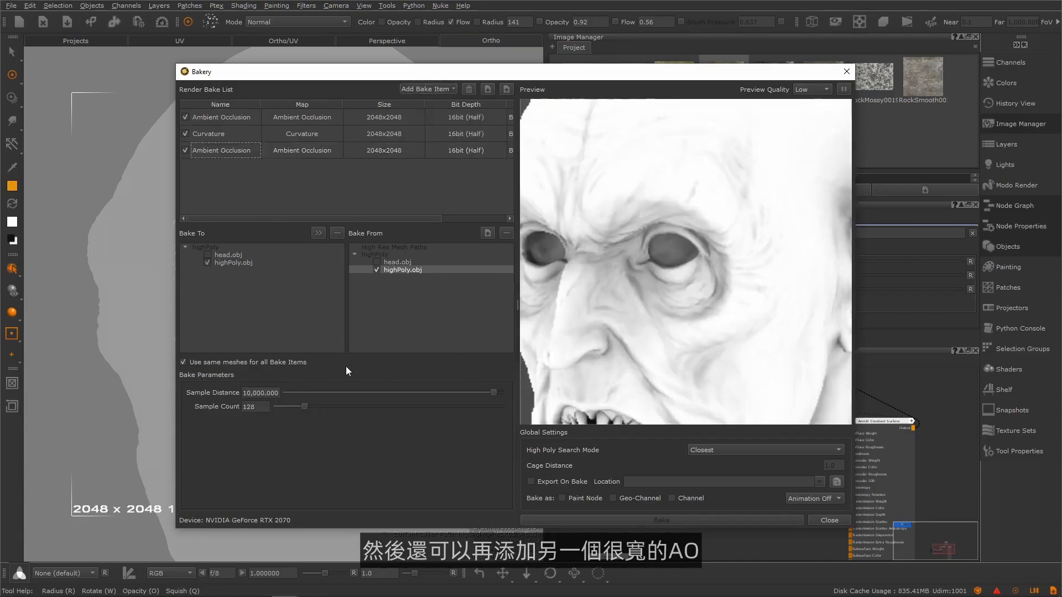
{"action": "left_click_drag", "start_coordinate": [489, 392], "coordinate": [376, 391]}
{"action": "left_click", "coordinate": [270, 144]}
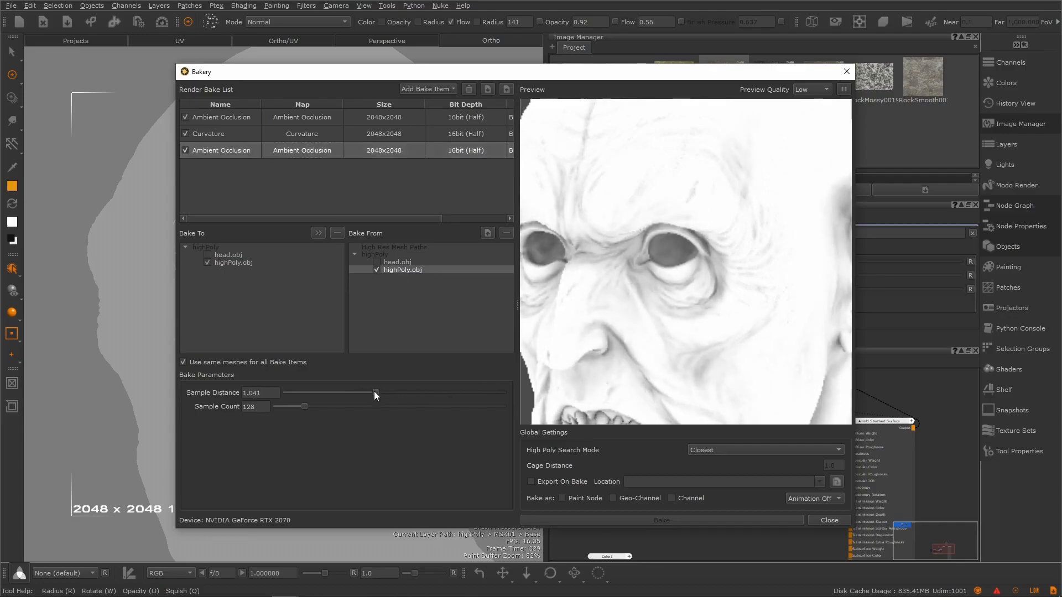
- Preview the Curvature item with Convexity output and return the output to Curvature
{"action": "double_click", "coordinate": [222, 134]}
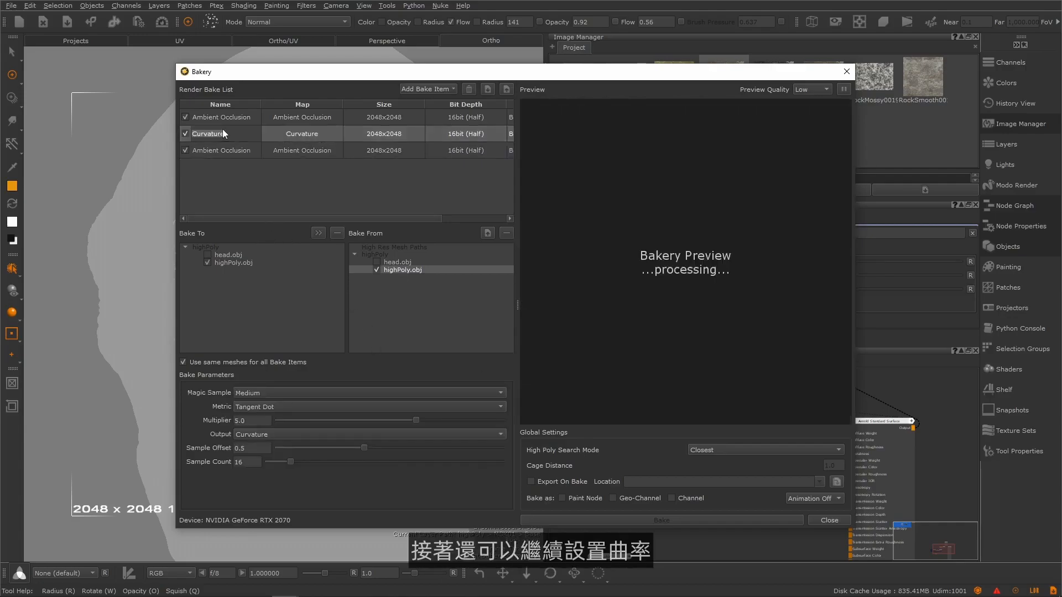
{"action": "left_click", "coordinate": [267, 433]}
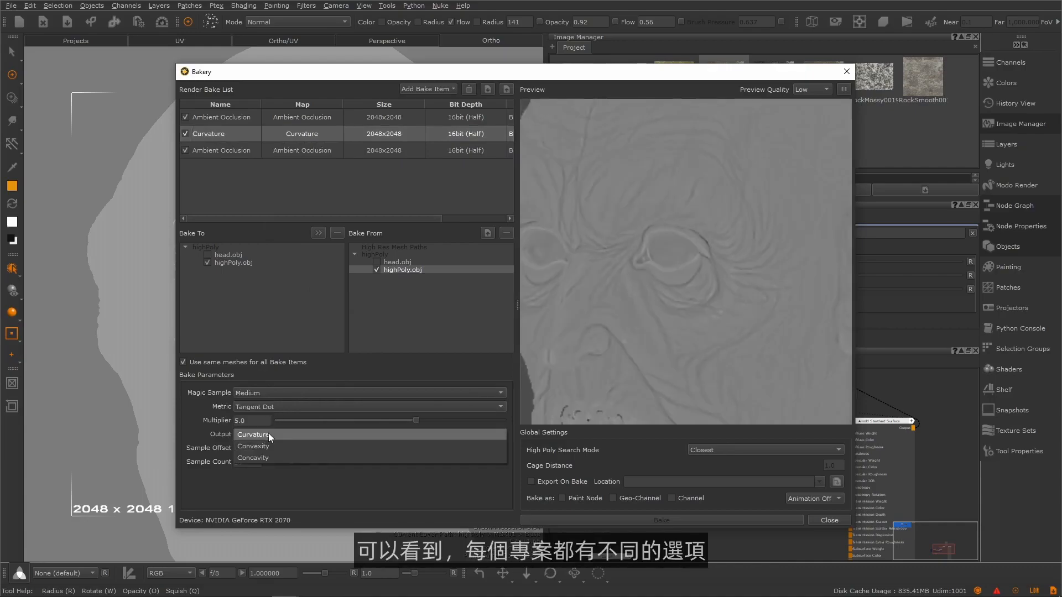
{"action": "left_click", "coordinate": [267, 446]}
{"action": "left_click", "coordinate": [271, 435]}
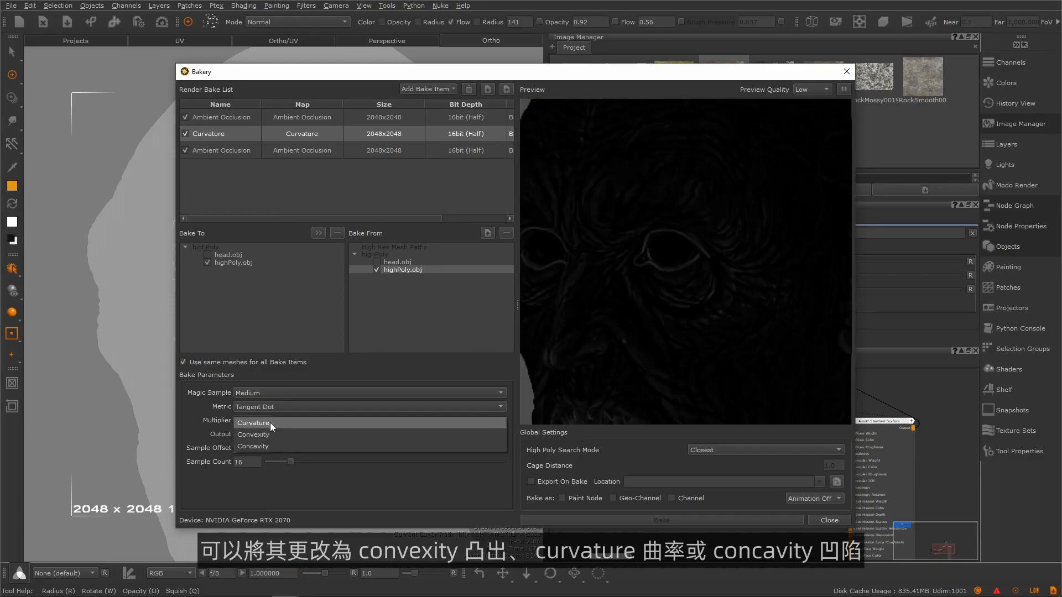
{"action": "left_click", "coordinate": [270, 422]}
{"action": "left_click", "coordinate": [266, 435]}
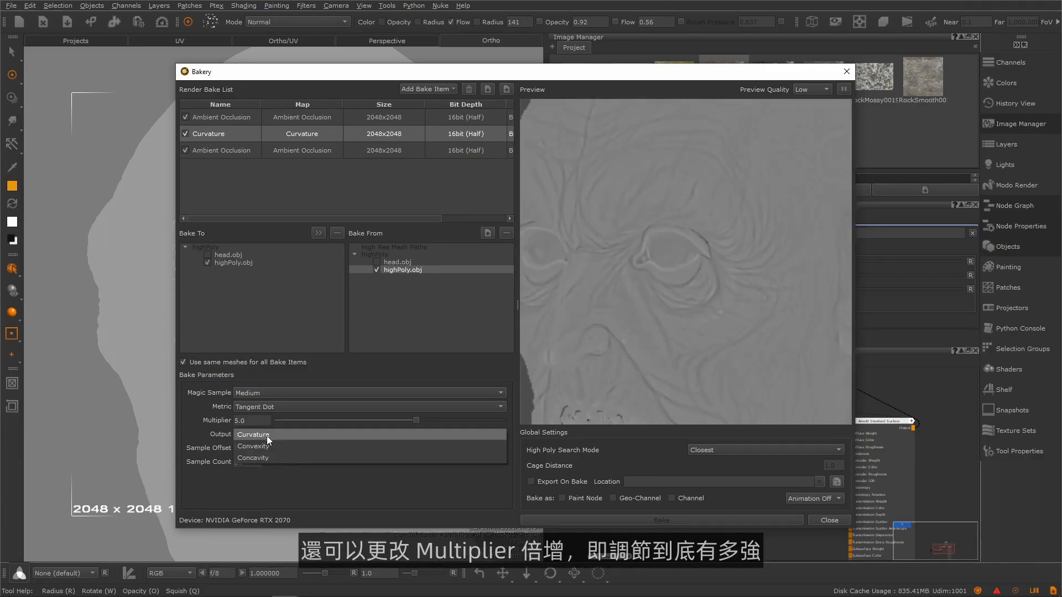
{"action": "left_click", "coordinate": [267, 437]}
- Set the Curvature item's Multiplier to 13.884 and Sample Offset to 0.588, and choose to bake as Geo-Channel
{"action": "mouse_move", "coordinate": [415, 421]}
{"action": "left_mouse_down"}
{"action": "mouse_move", "coordinate": [459, 420]}
{"action": "mouse_move", "coordinate": [432, 426]}
{"action": "left_mouse_up"}
{"action": "mouse_move", "coordinate": [364, 448]}
{"action": "left_mouse_down"}
{"action": "mouse_move", "coordinate": [349, 445]}
{"action": "mouse_move", "coordinate": [368, 445]}
{"action": "left_mouse_up"}
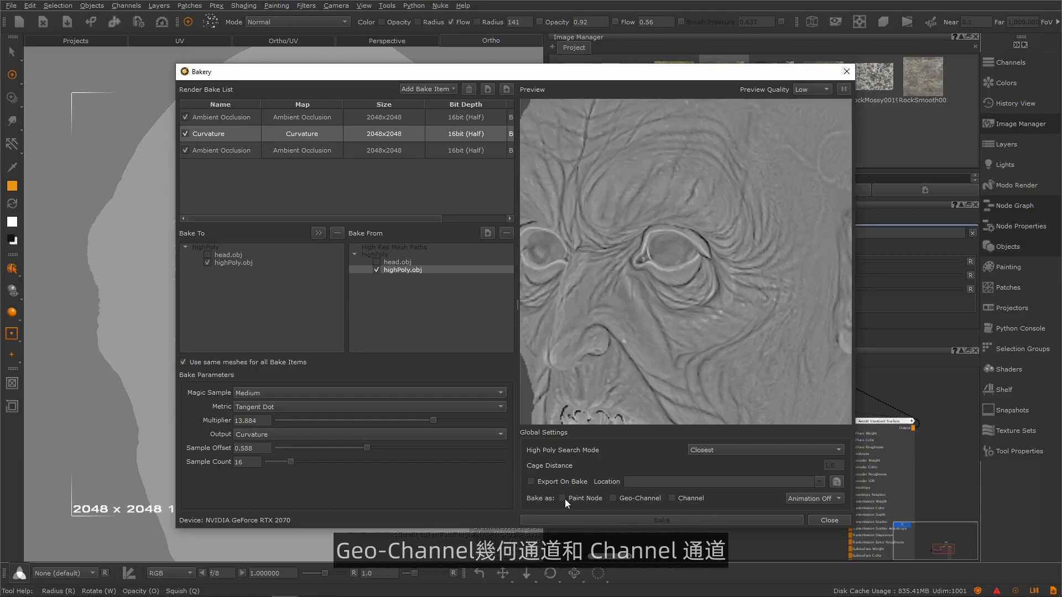
{"action": "left_click_drag", "start_coordinate": [682, 78], "coordinate": [317, 95]}
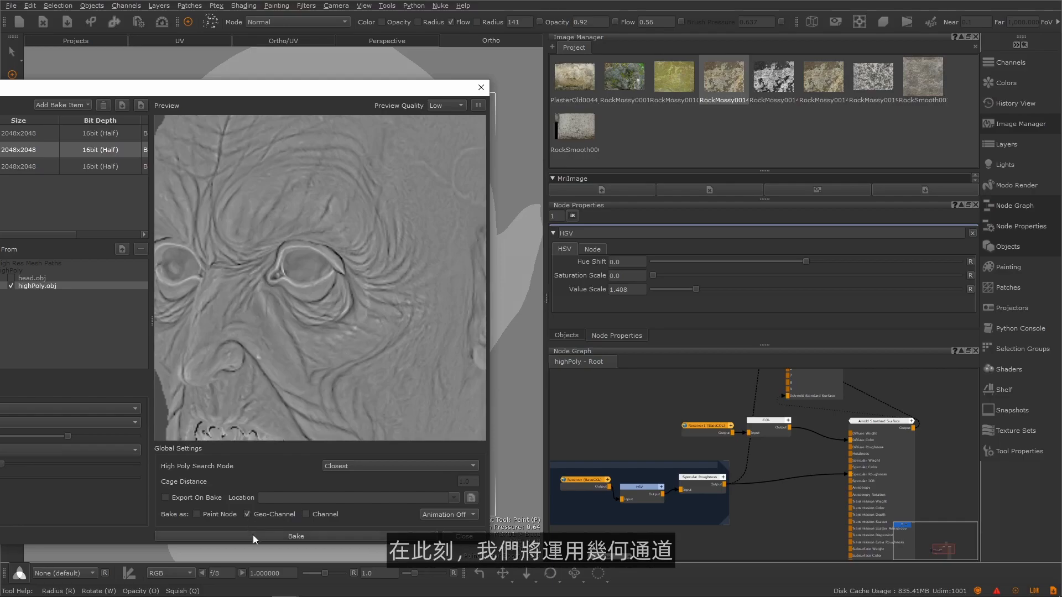
{"action": "left_click_drag", "start_coordinate": [254, 93], "coordinate": [470, 70]}
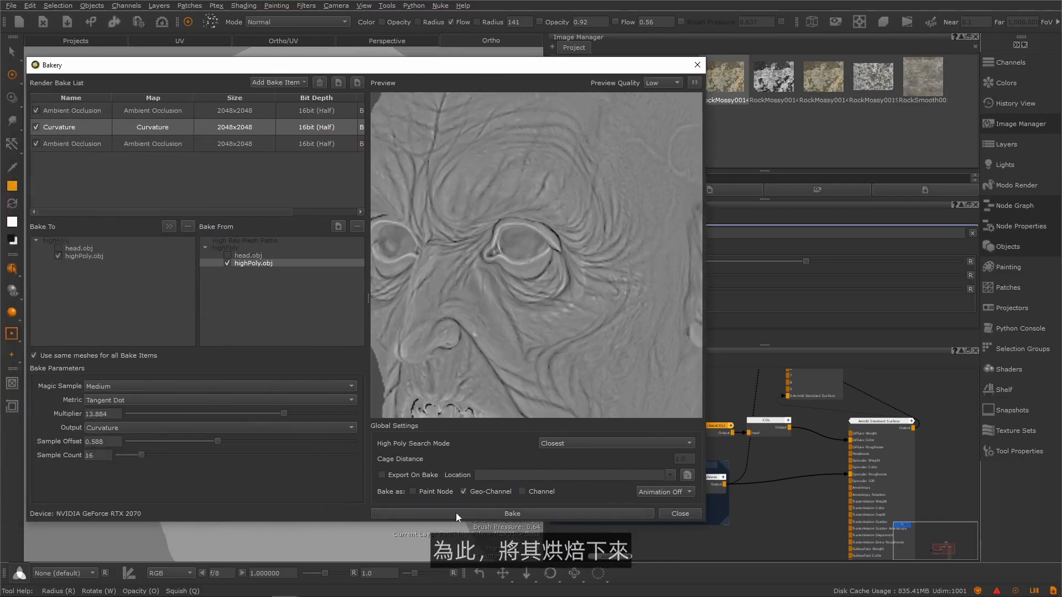
- Bake the enabled ambient occlusion and curvature maps and close the Bakery
{"action": "left_click", "coordinate": [456, 514]}
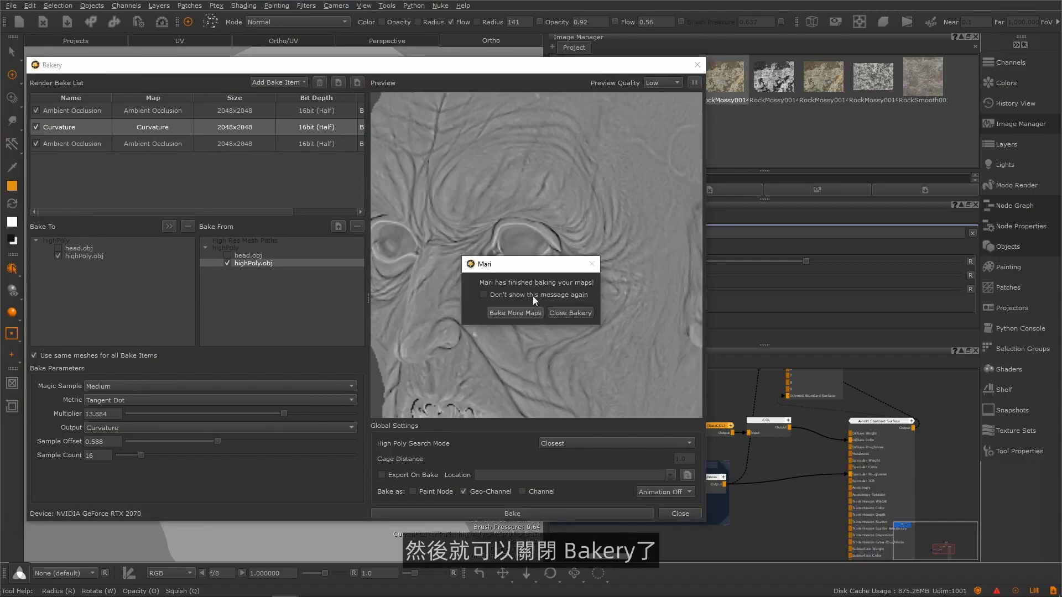
{"action": "left_click", "coordinate": [532, 296]}
{"action": "left_click", "coordinate": [575, 313]}
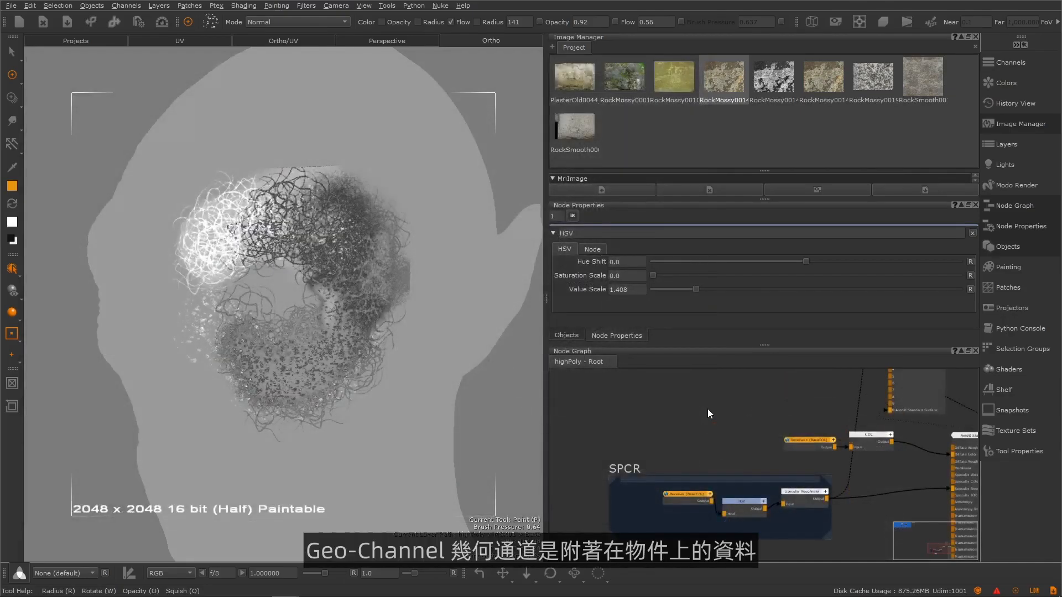
- Dock the Objects panel beside the viewport and examine the highPoly object's baked maps in its Geo-Channel Properties
{"action": "left_click", "coordinate": [1008, 245]}
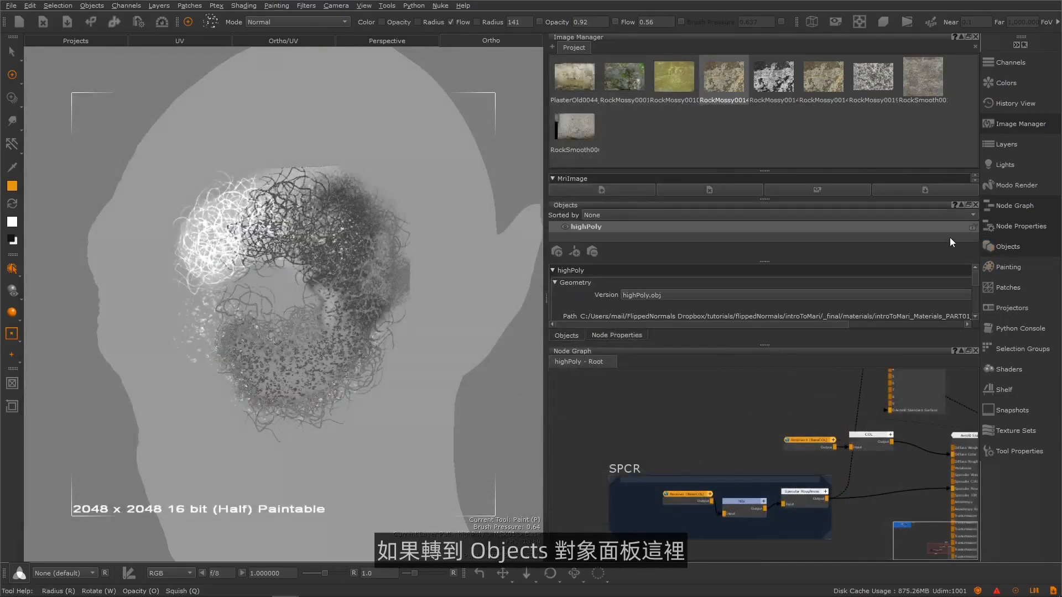
{"action": "left_click_drag", "start_coordinate": [609, 205], "coordinate": [43, 205]}
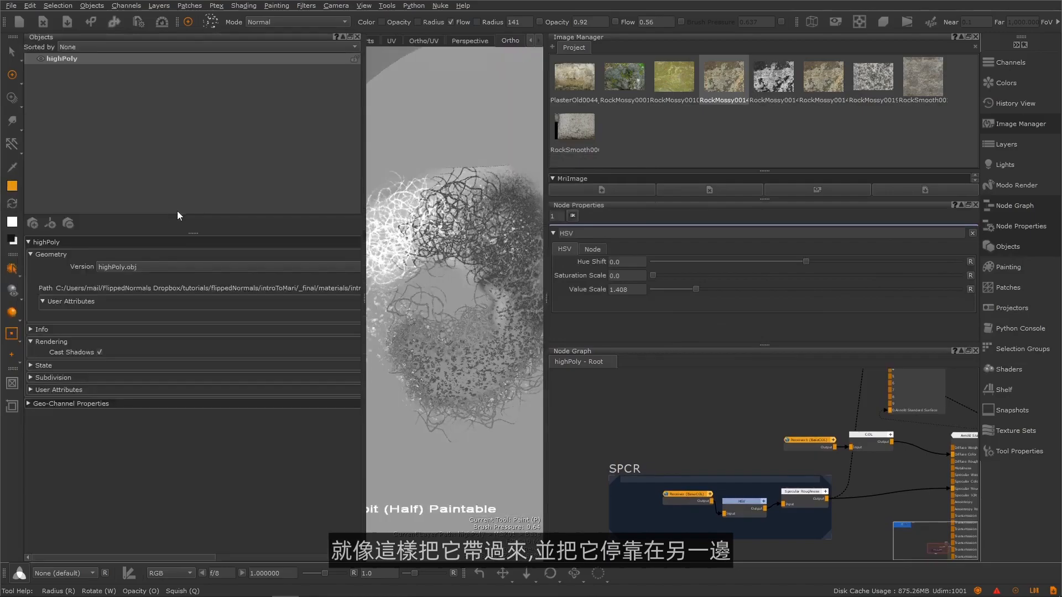
{"action": "left_click", "coordinate": [59, 403]}
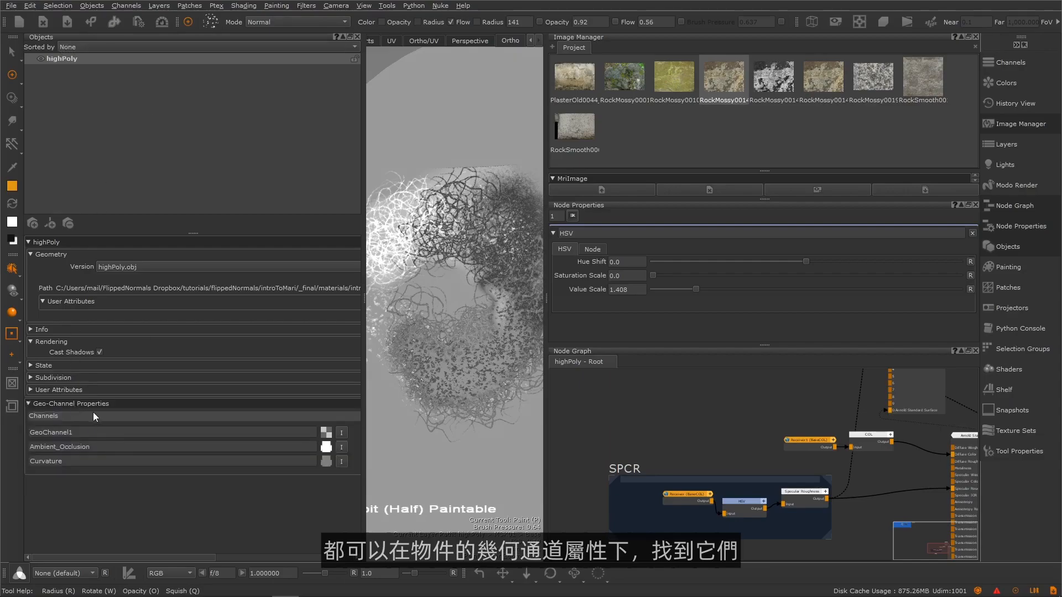
{"action": "left_click", "coordinate": [342, 461]}
{"action": "key", "text": "Escape"}
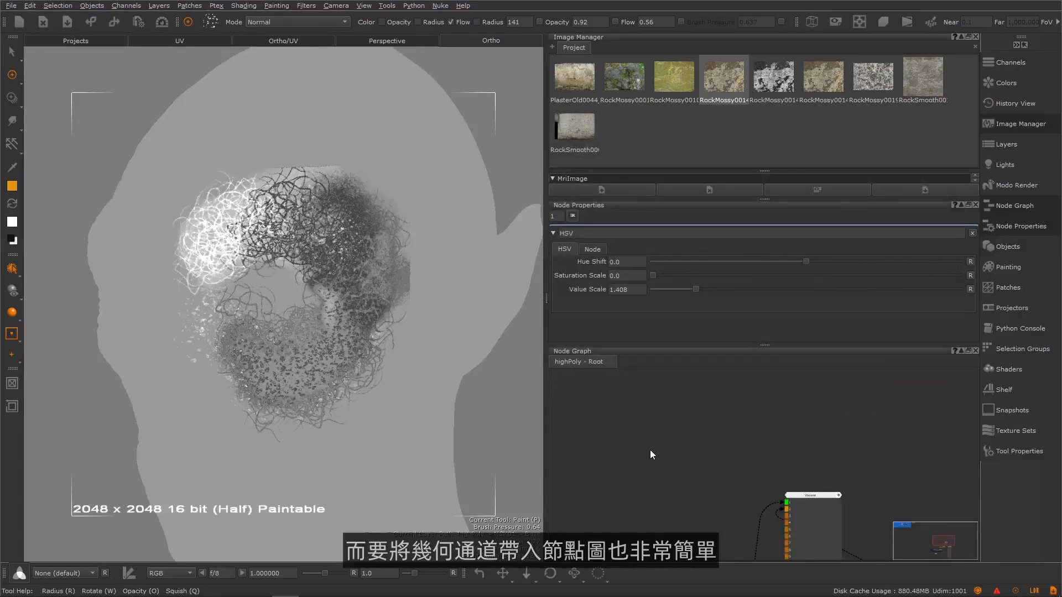
- Add a Geo-Channel node to the node graph and place it below and beyond the Merge node in the blue backdrop
{"action": "middle_click_drag", "start_coordinate": [628, 423], "coordinate": [772, 478]}
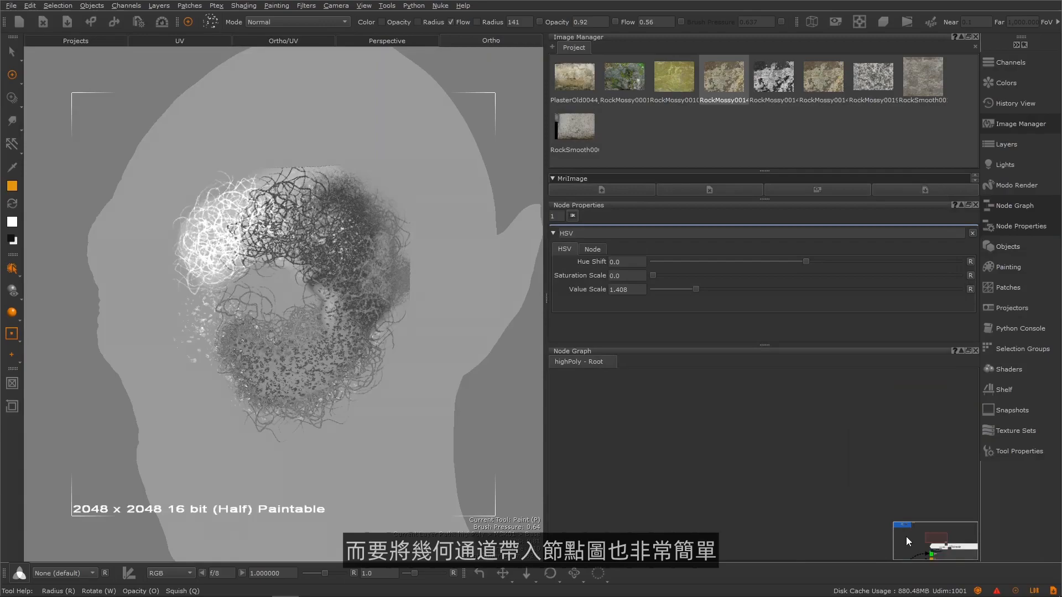
{"action": "left_click_drag", "start_coordinate": [905, 536], "coordinate": [903, 529]}
{"action": "middle_click_drag", "start_coordinate": [841, 386], "coordinate": [706, 461]}
{"action": "key", "text": "Tab"}
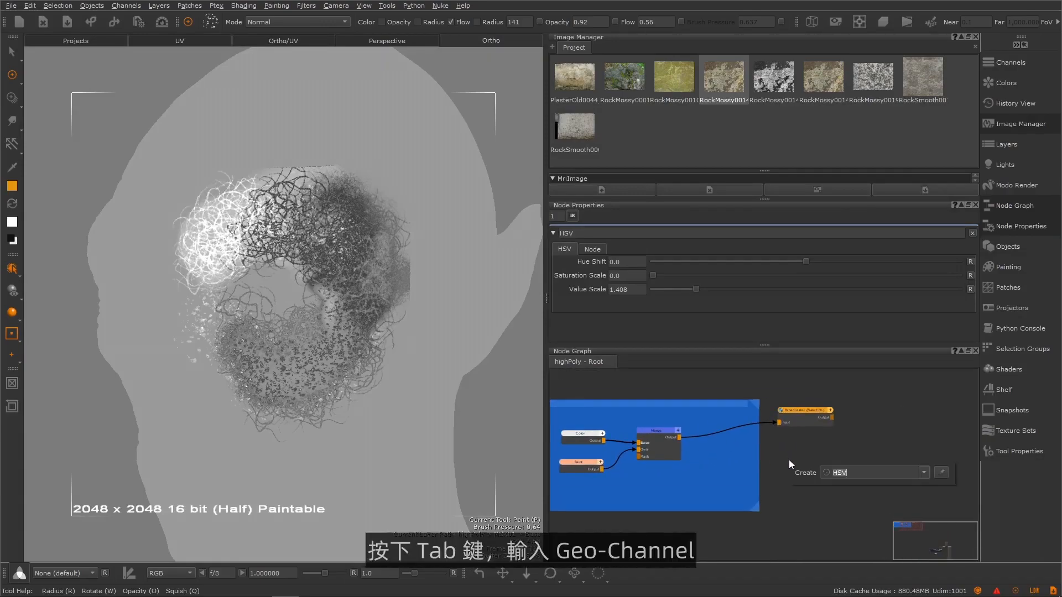
{"action": "type", "text": "geo"}
{"action": "key", "text": "Return"}
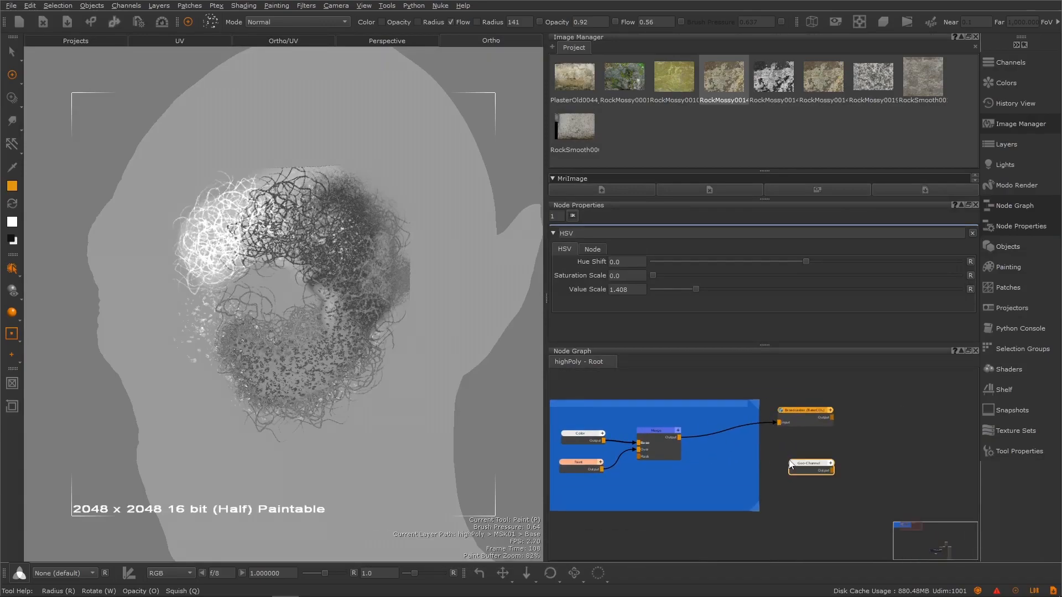
{"action": "left_click_drag", "start_coordinate": [813, 469], "coordinate": [738, 473]}
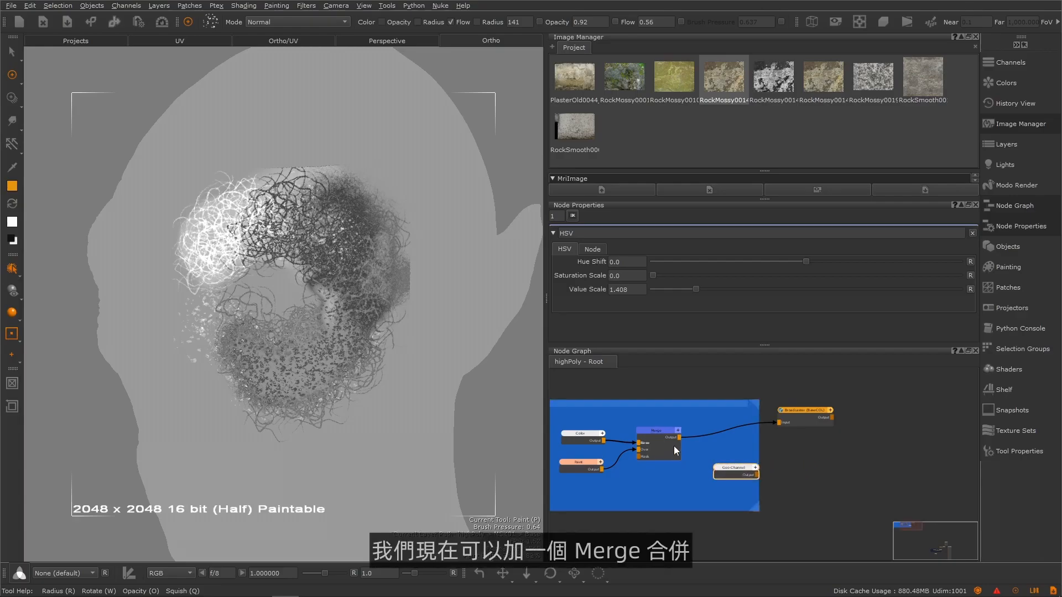
- Merge the Geo-Channel node over the existing Merge output, open the new merge's properties and view the connected bake point
{"action": "left_click", "coordinate": [667, 431]}
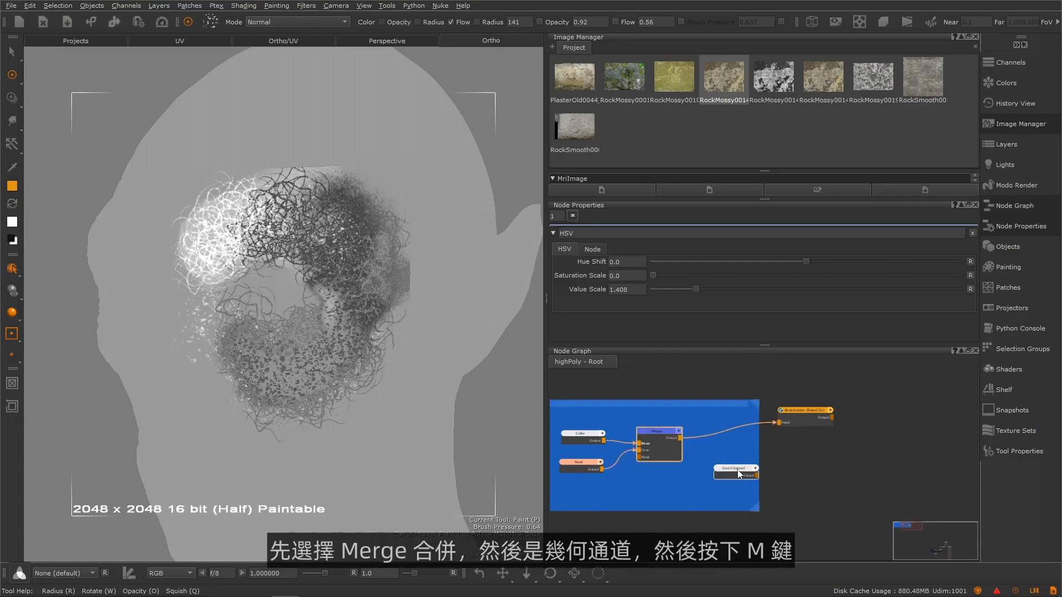
{"action": "key", "text": "m"}
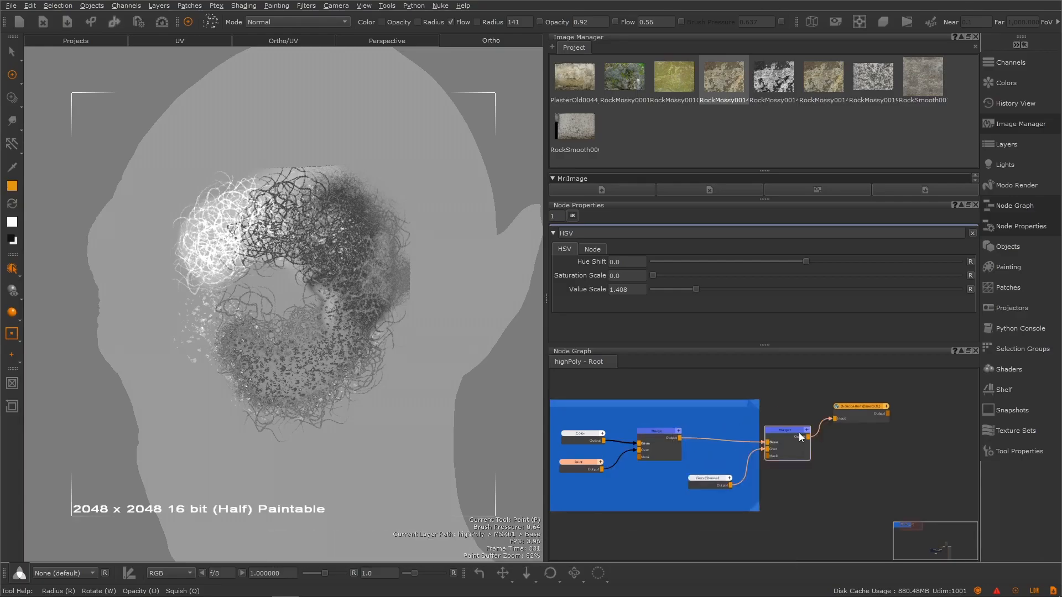
{"action": "double_click", "coordinate": [791, 432]}
{"action": "left_click", "coordinate": [858, 405]}
{"action": "key", "text": "v"}
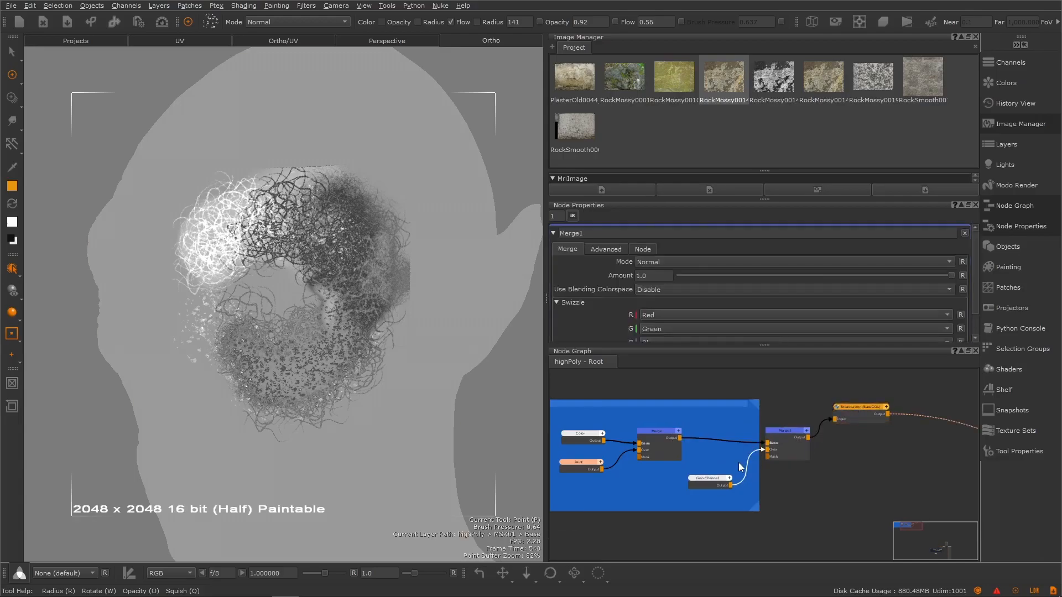
- View the Geo-Channel node on the head, try its Ambient_Occlusion channel and set the channel to Curvature
{"action": "left_click", "coordinate": [717, 481]}
{"action": "key", "text": "v"}
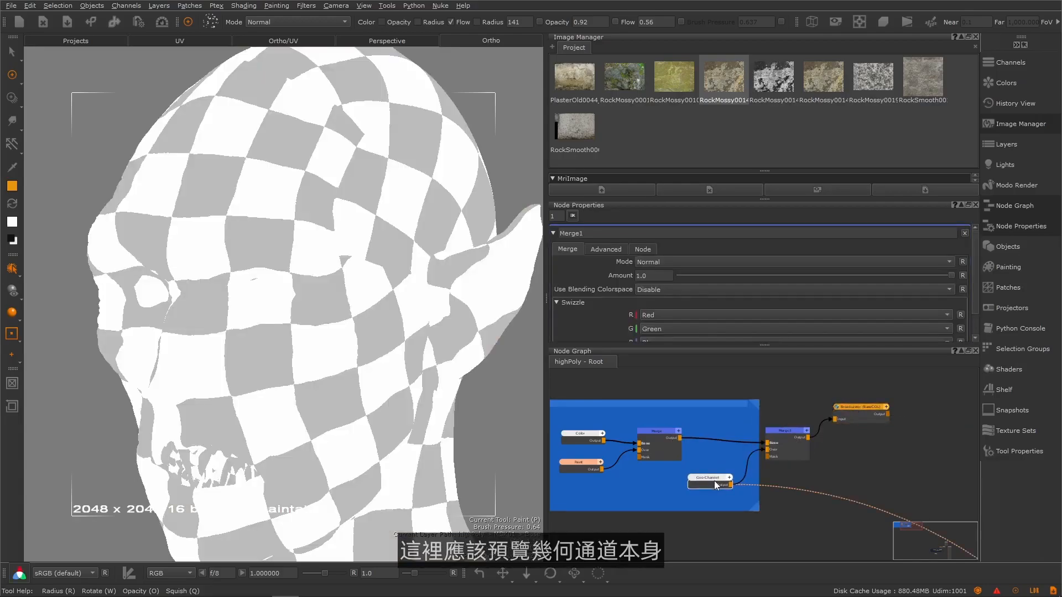
{"action": "double_click", "coordinate": [711, 480]}
{"action": "left_click", "coordinate": [956, 261]}
{"action": "left_click", "coordinate": [788, 284]}
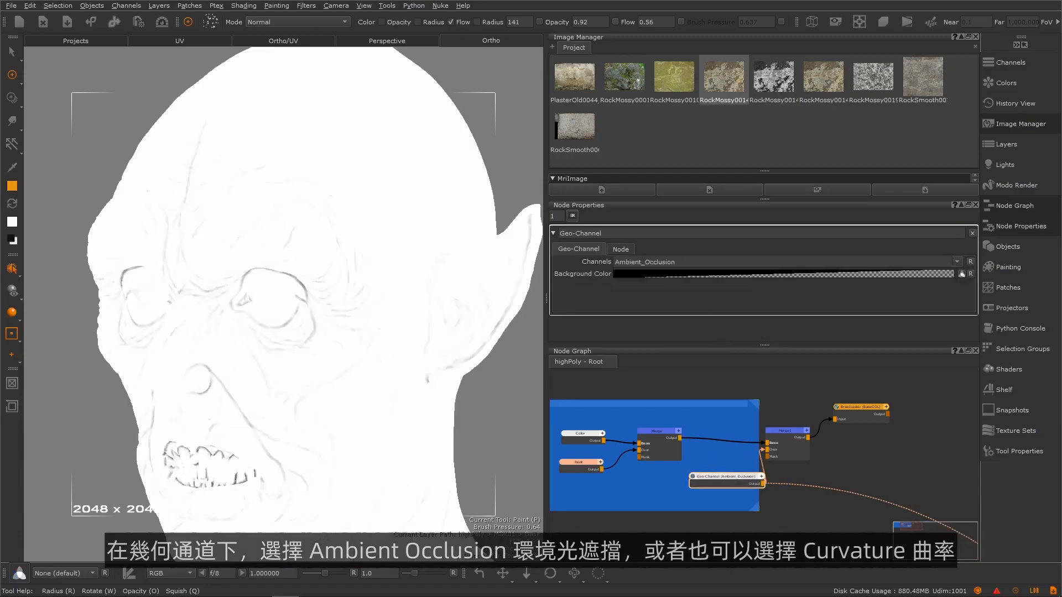
{"action": "left_click", "coordinate": [957, 261]}
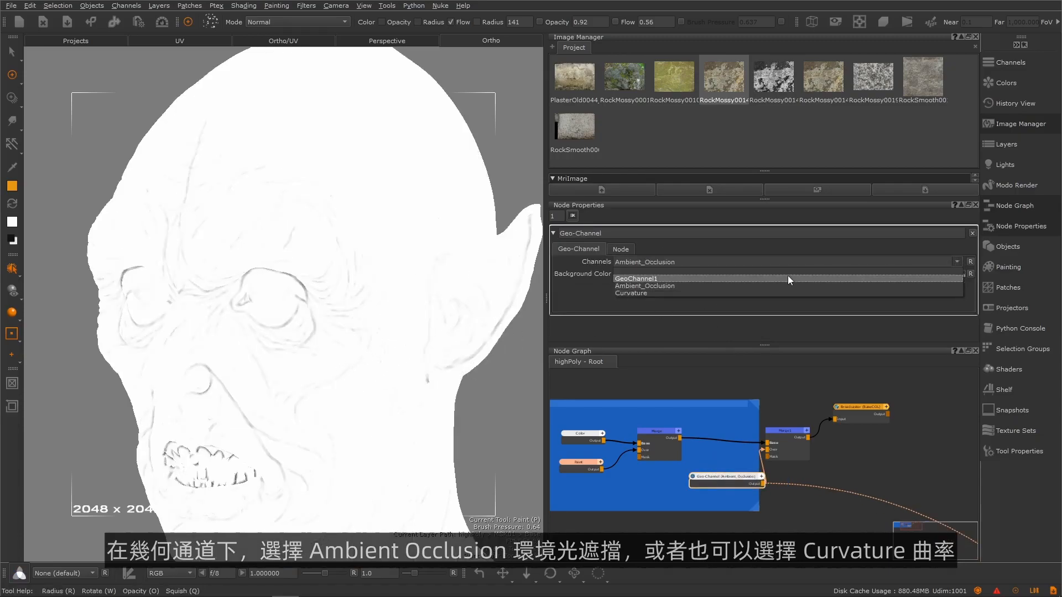
{"action": "left_click", "coordinate": [764, 293]}
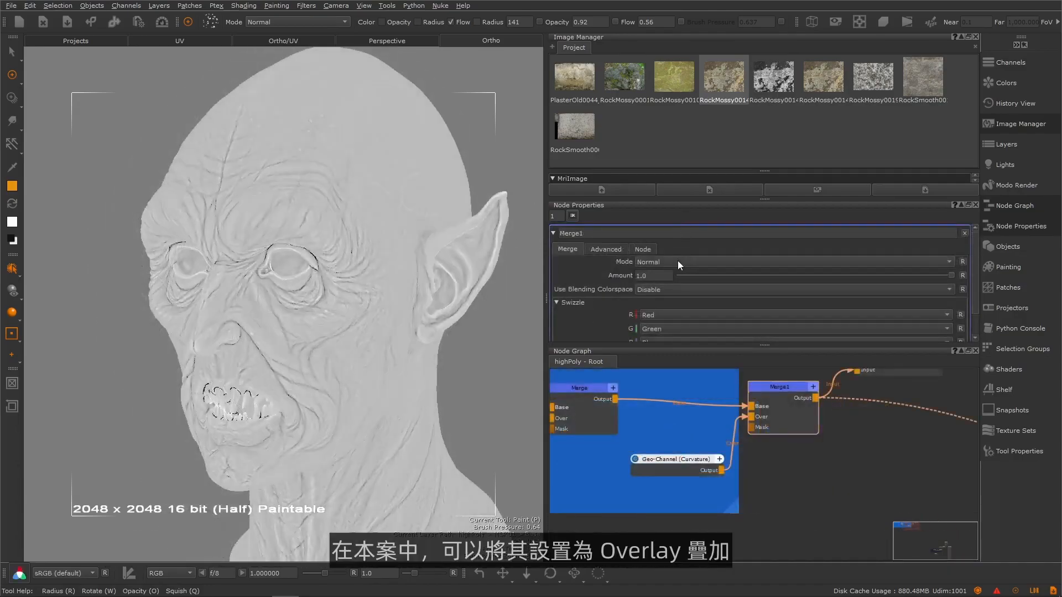
- Set the blending mode of the Merge1 node to Overlay
{"action": "left_click", "coordinate": [678, 261]}
{"action": "left_click", "coordinate": [682, 238]}
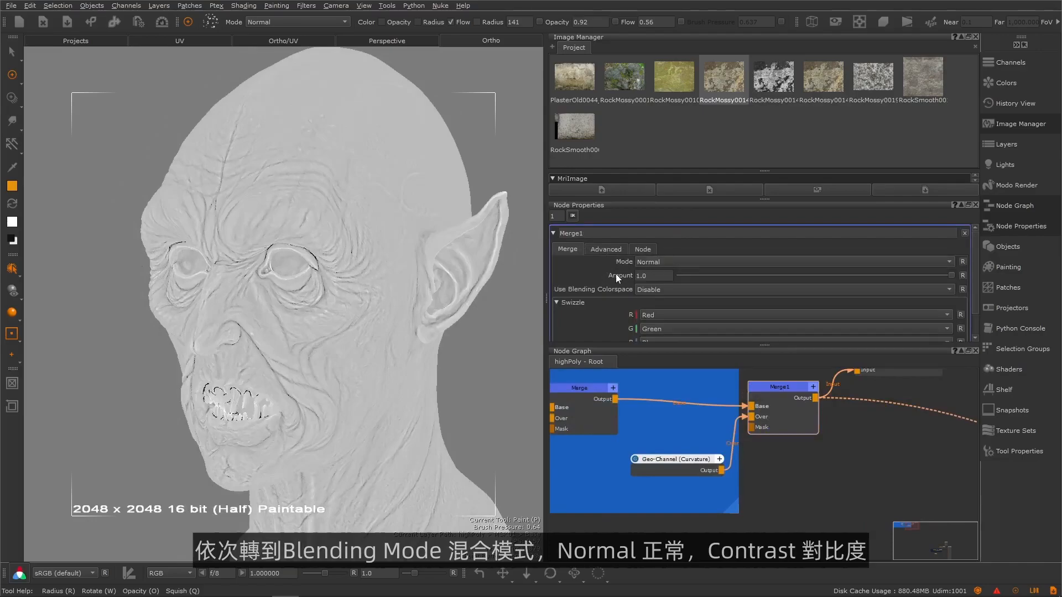
{"action": "left_click", "coordinate": [671, 262]}
{"action": "mouse_move", "coordinate": [912, 332]}
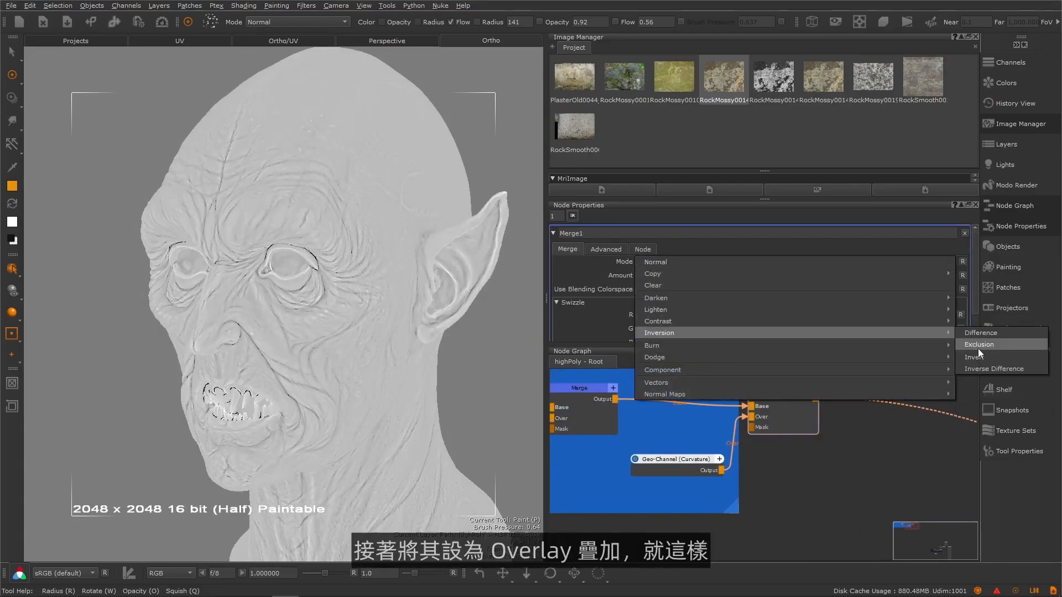
{"action": "left_click", "coordinate": [973, 322]}
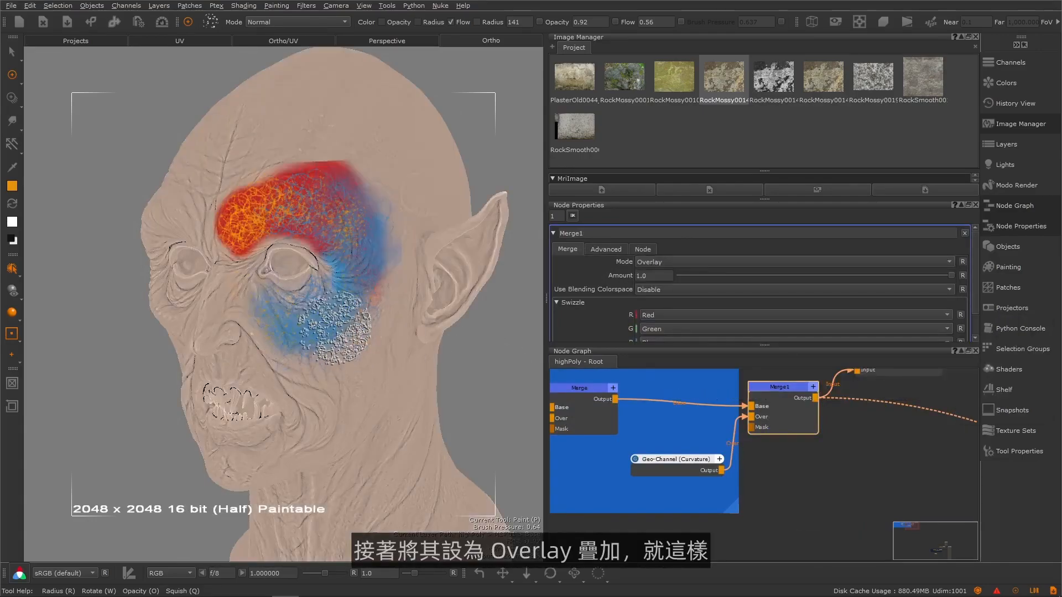
- Move the Geo-Channel node away from Merge1 and switch its channel to Ambient_Occlusion
{"action": "left_click_drag", "start_coordinate": [686, 462], "coordinate": [645, 485]}
{"action": "middle_click_drag", "start_coordinate": [725, 408], "coordinate": [787, 377]}
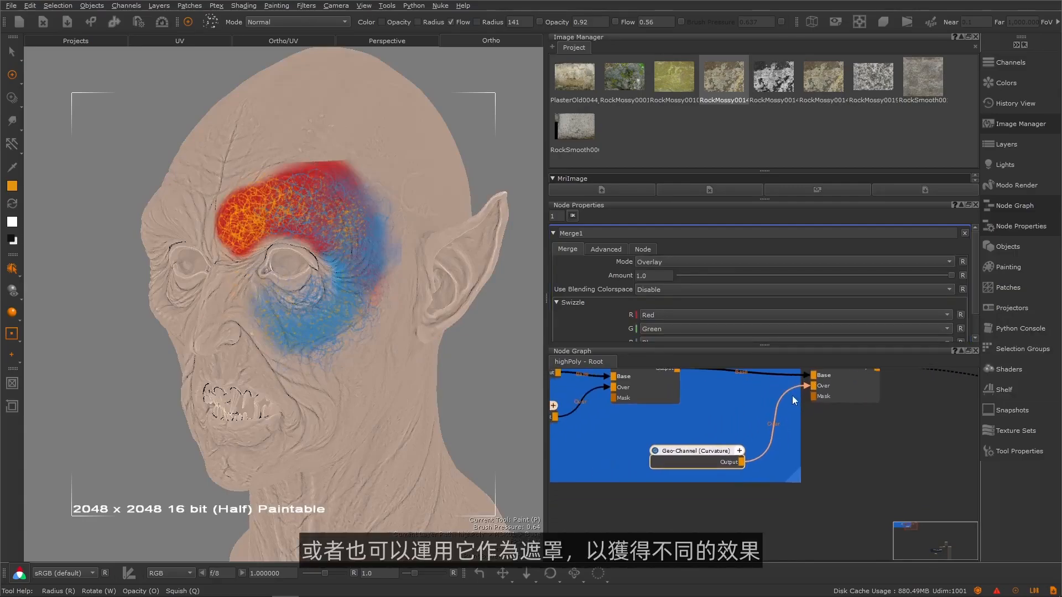
{"action": "left_click", "coordinate": [696, 451]}
{"action": "left_click", "coordinate": [956, 262]}
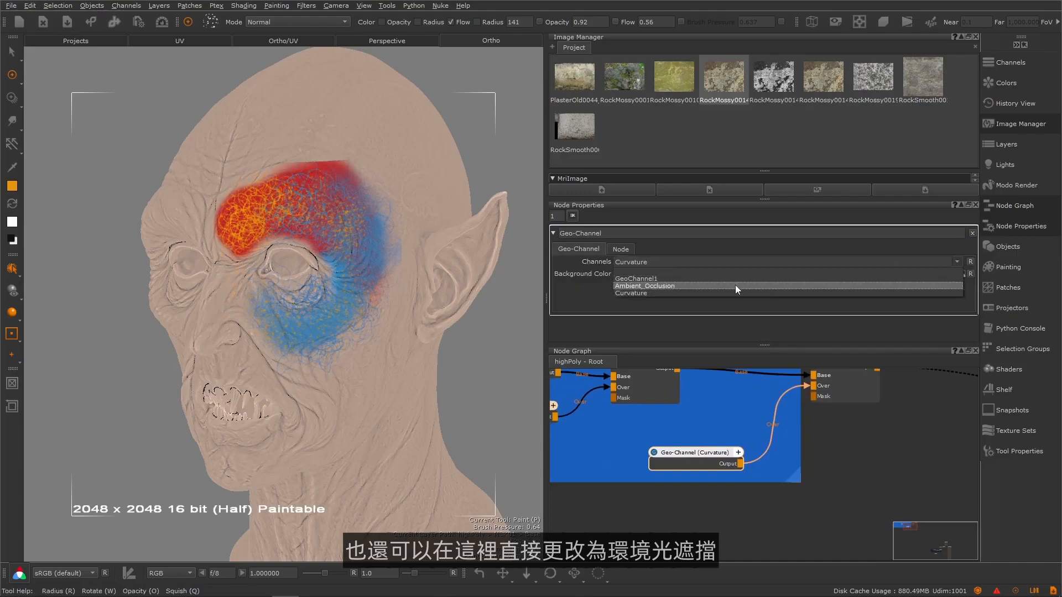
{"action": "left_click", "coordinate": [702, 287]}
{"action": "left_click_drag", "start_coordinate": [297, 324], "coordinate": [326, 331]}
{"action": "key", "text": "p"}
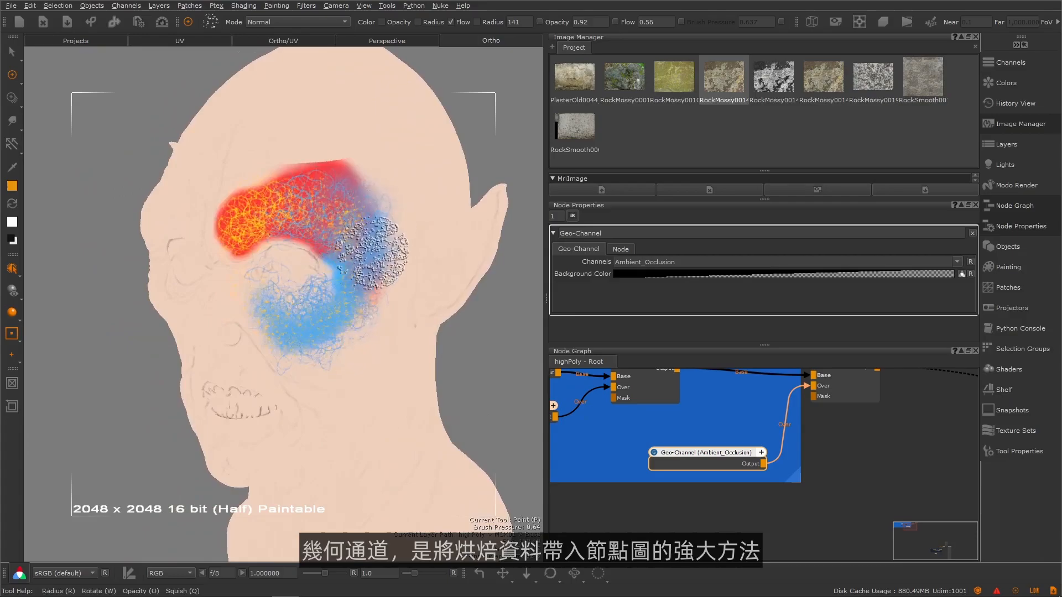
- Reposition the Geo-Channel node below the link between Merge and Merge1 and deselect it
{"action": "middle_click_drag", "start_coordinate": [775, 426], "coordinate": [846, 463]}
{"action": "left_click_drag", "start_coordinate": [786, 493], "coordinate": [768, 475]}
{"action": "middle_click_drag", "start_coordinate": [714, 428], "coordinate": [638, 428]}
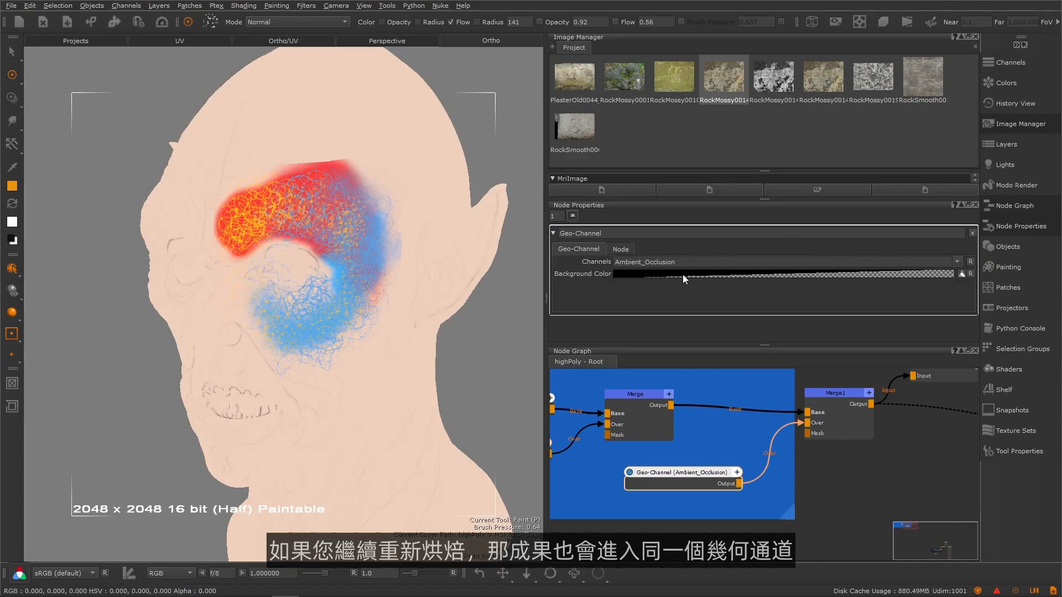
{"action": "left_click", "coordinate": [738, 412]}
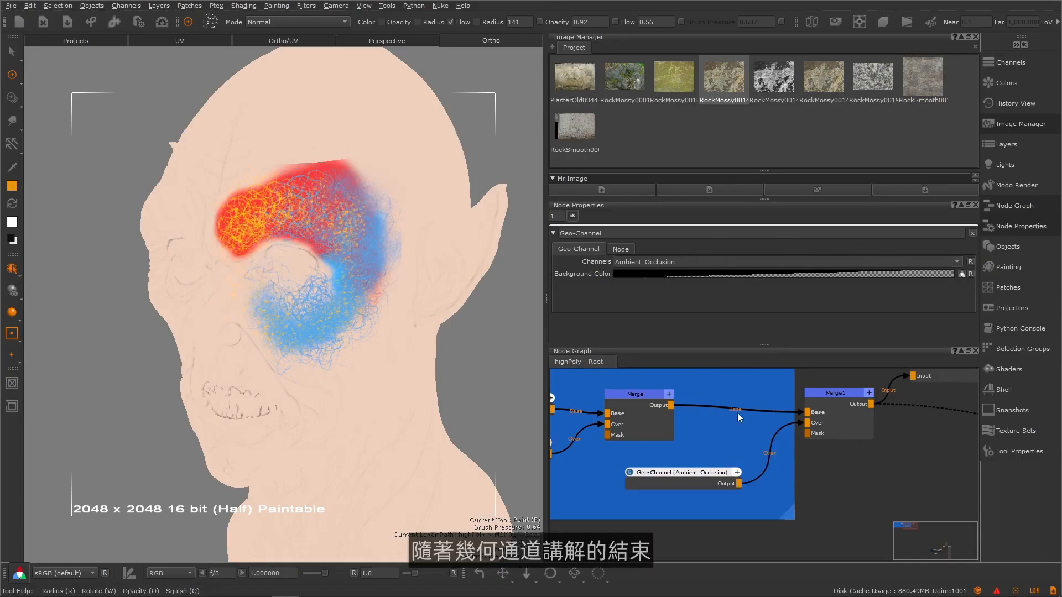